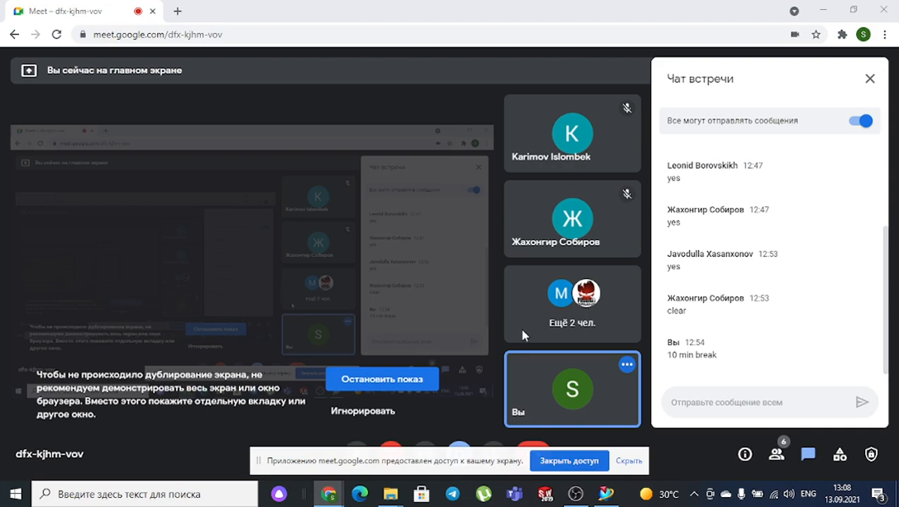
- Hide the Google Meet sharing notice and bring the NX 11 window to the front
click(630, 461)
click(606, 494)
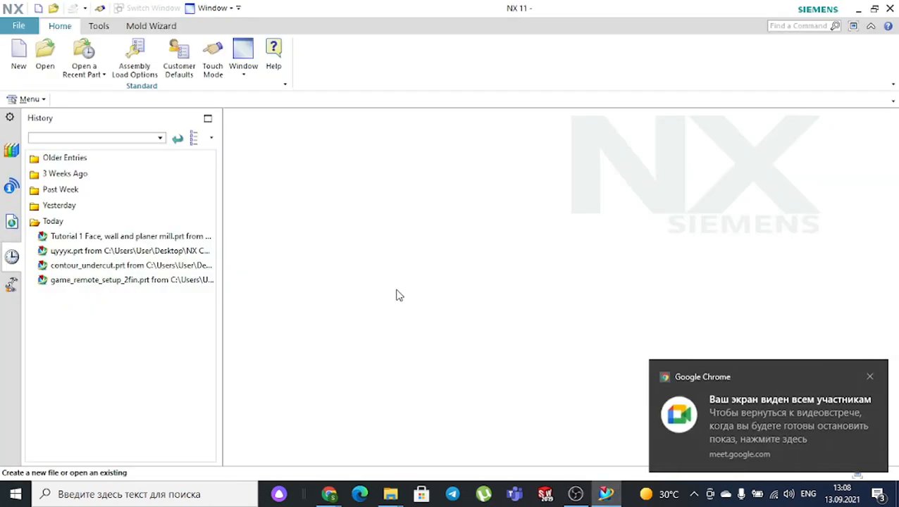
- Create model1.prt from the Model template in millimetres, dismissing the Chrome notification first
click(20, 52)
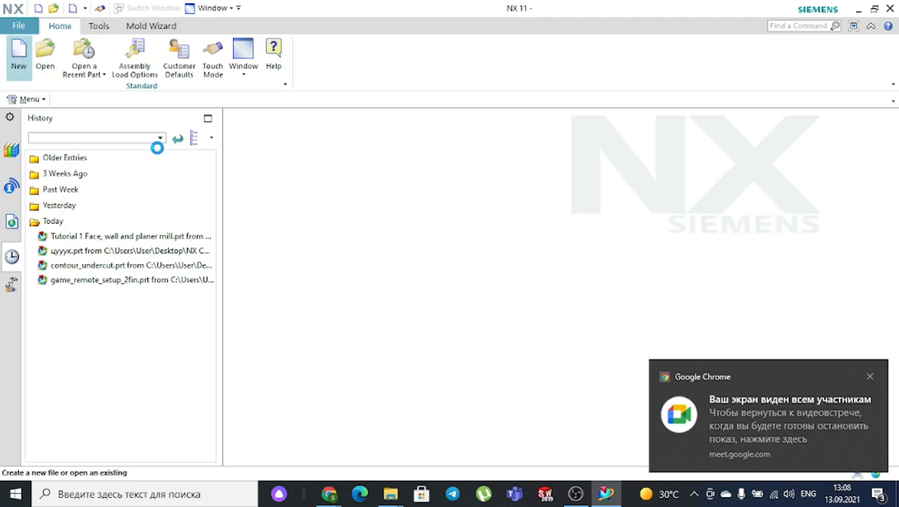
click(870, 377)
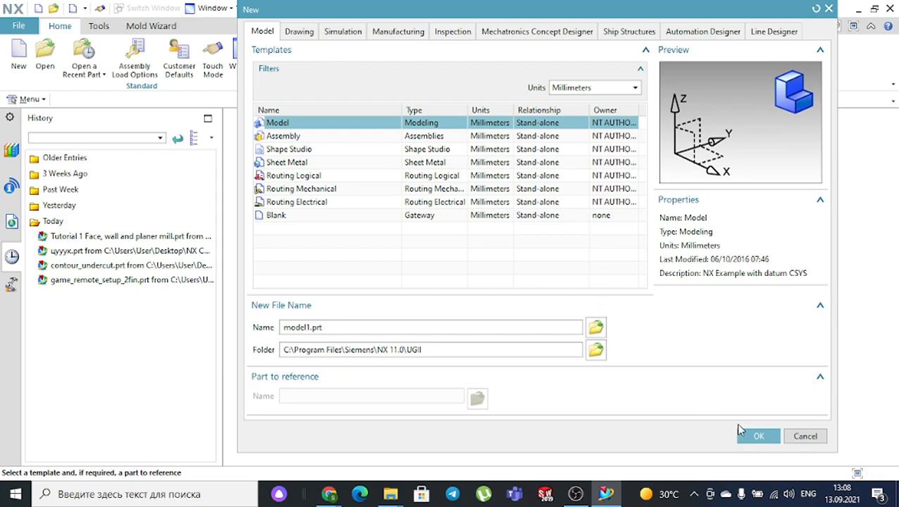
click(759, 437)
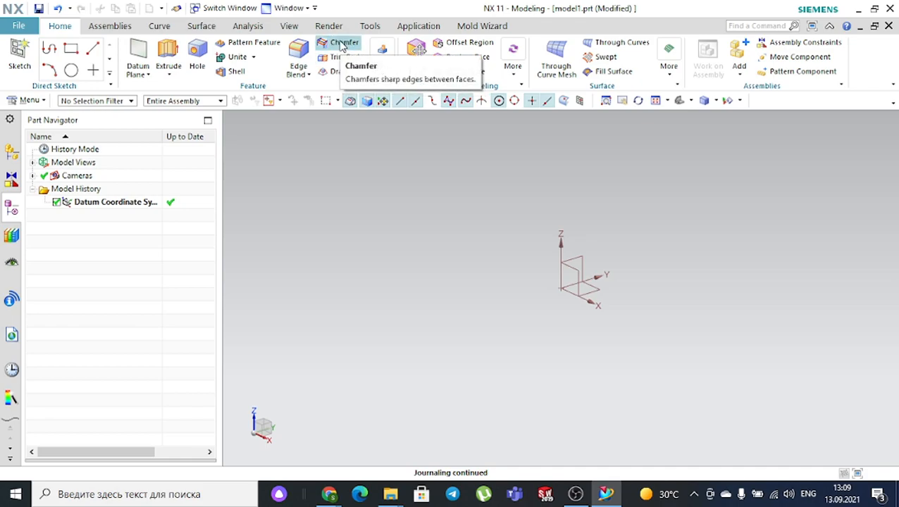
- Insert a 100 × 100 × 100 mm block at the origin and fit it to the view
click(381, 74)
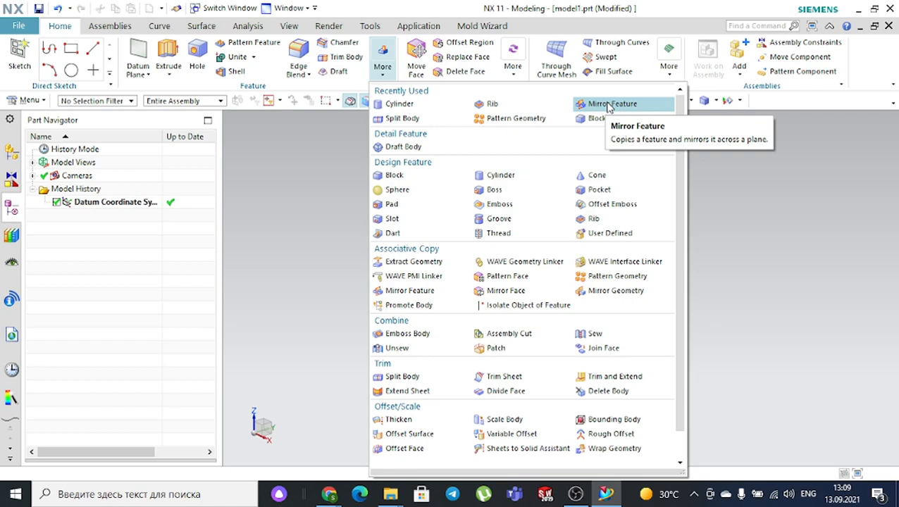
click(326, 163)
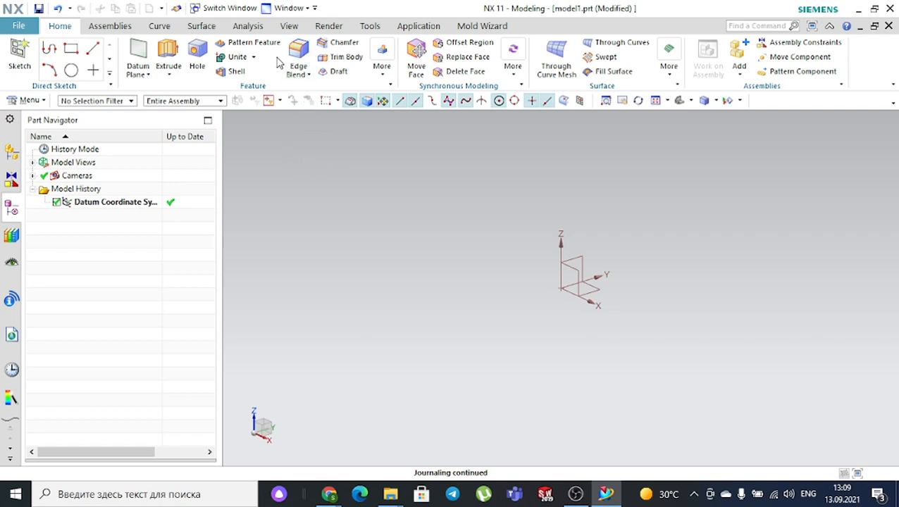
click(382, 75)
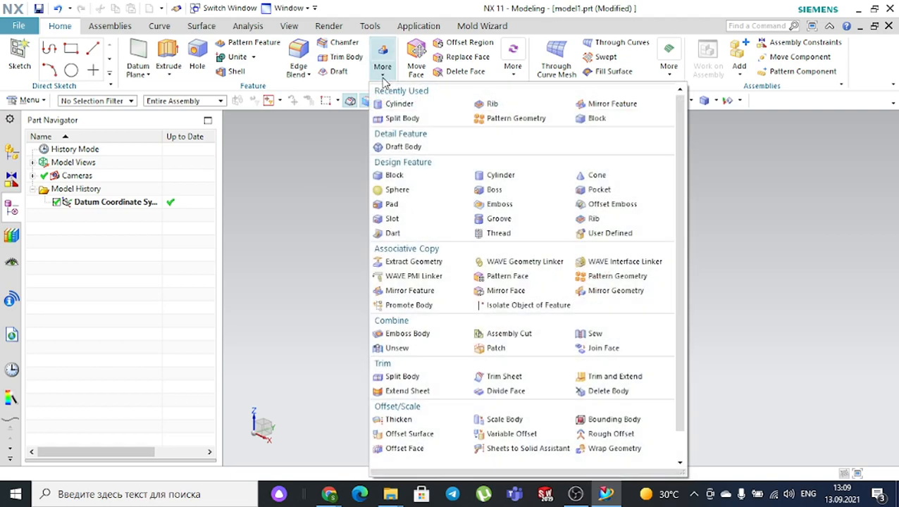
click(608, 114)
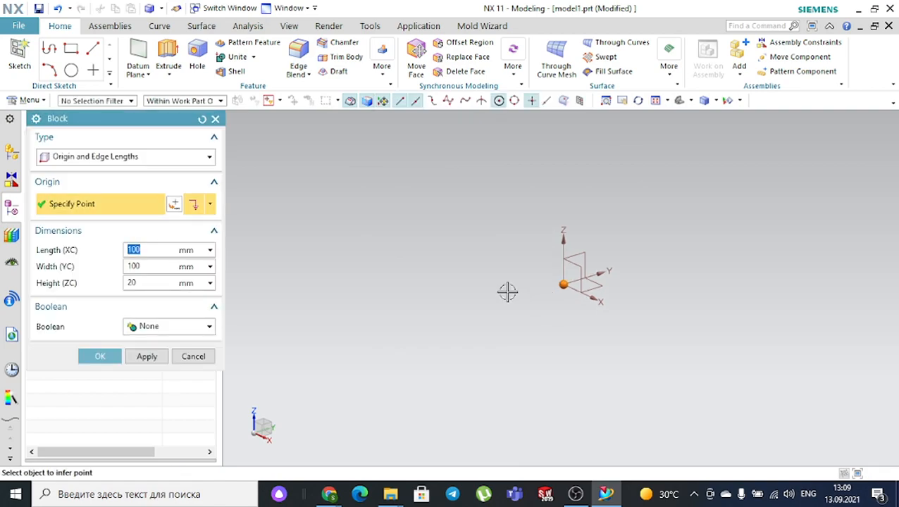
click(130, 282)
text(100)
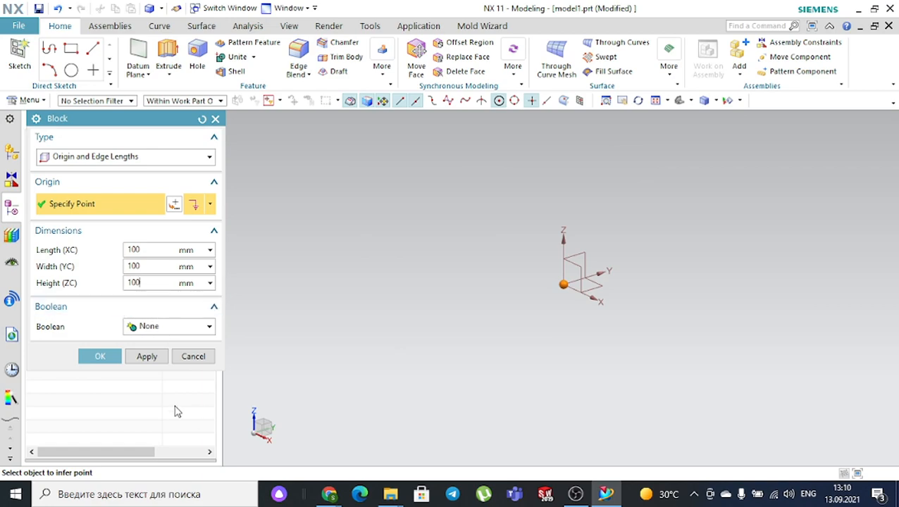
click(104, 358)
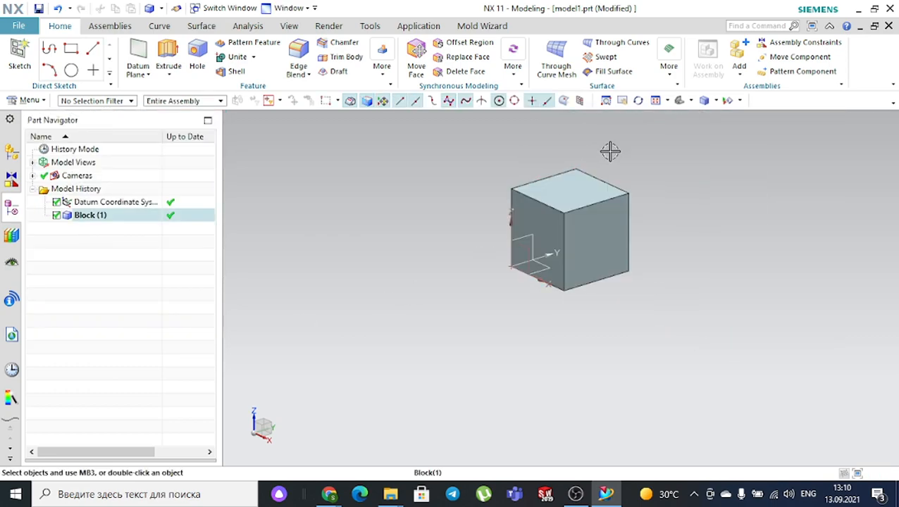
key(ctrl+f)
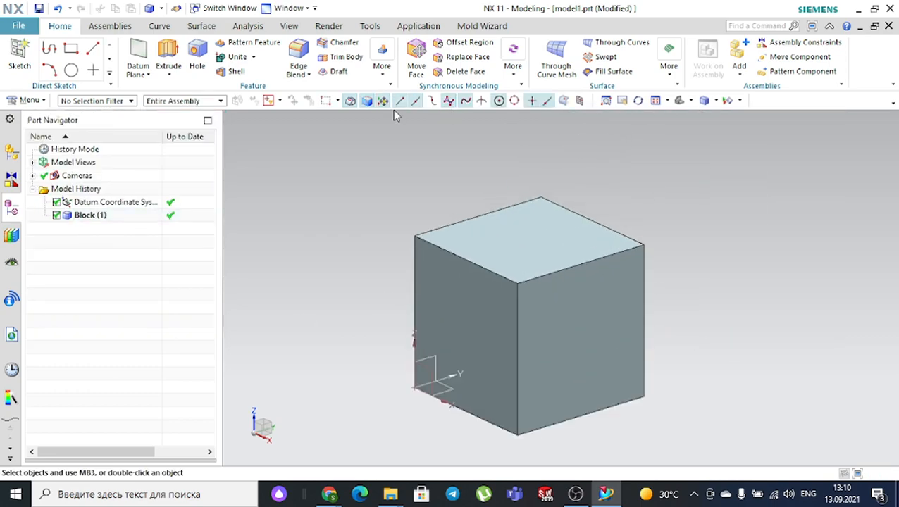
- Start an edge blend on the cube's top-left edge, typing radius 20 and then dragging to adjust it
click(304, 48)
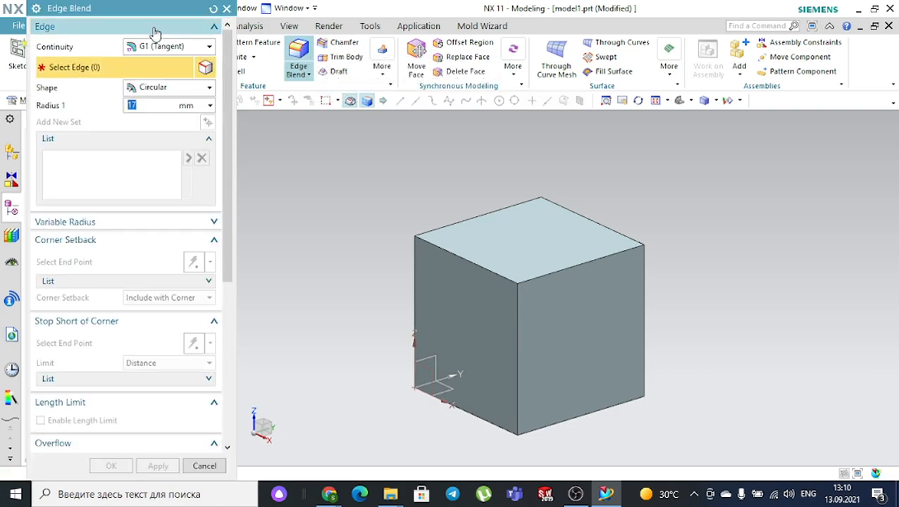
drag(151, 6, 196, 54)
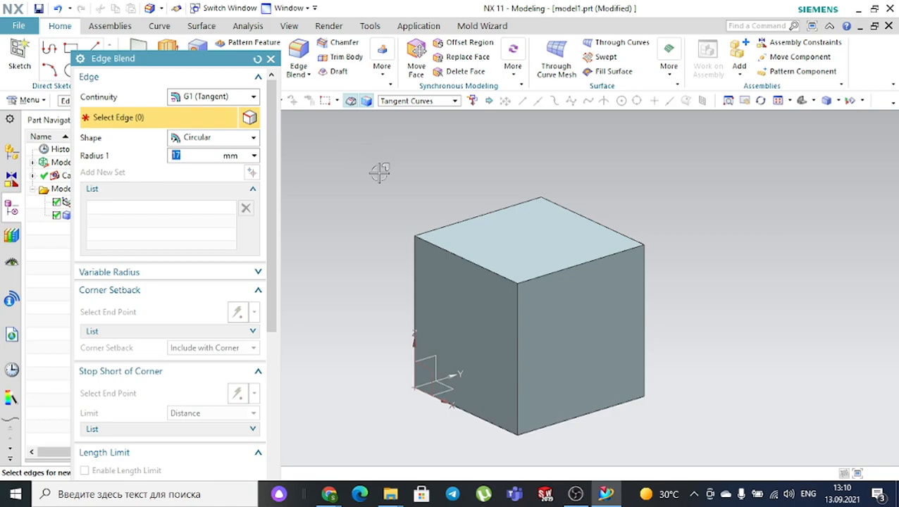
scroll(521, 254, up, 2)
scroll(522, 253, up, 1)
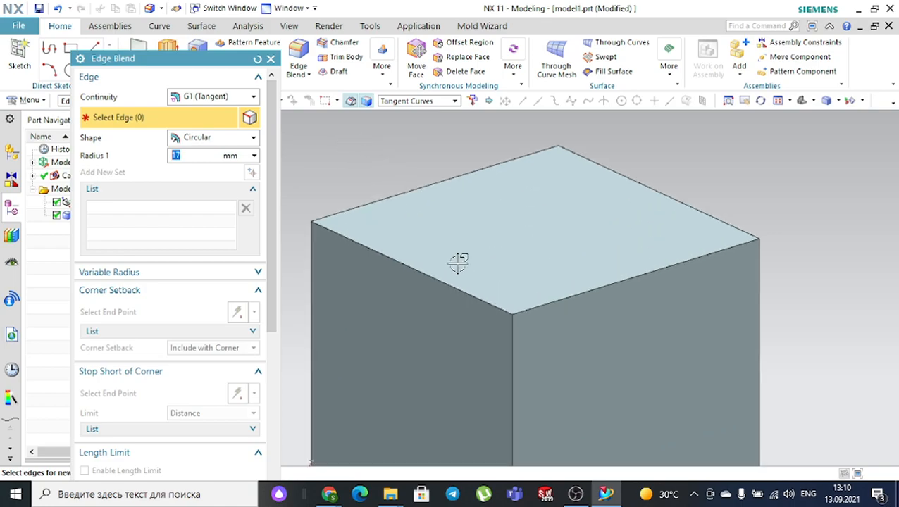
click(401, 264)
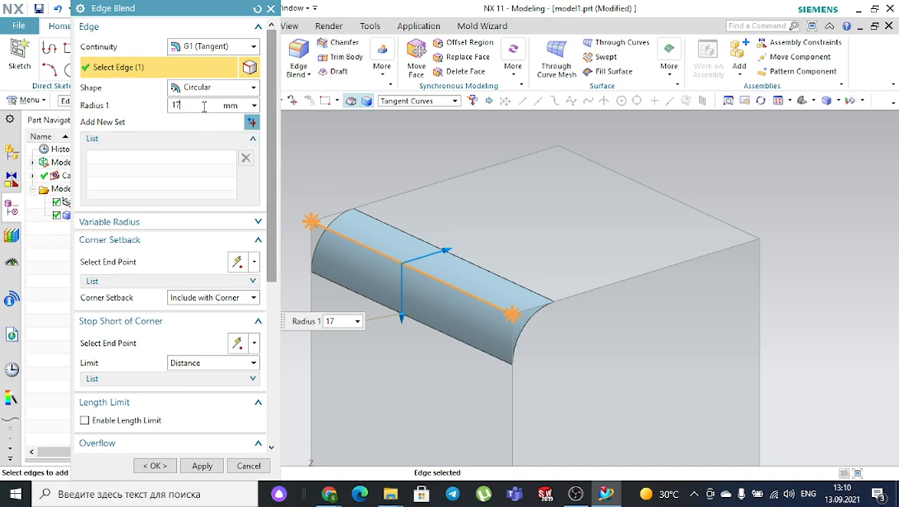
drag(203, 106, 124, 105)
text(20)
key(Return)
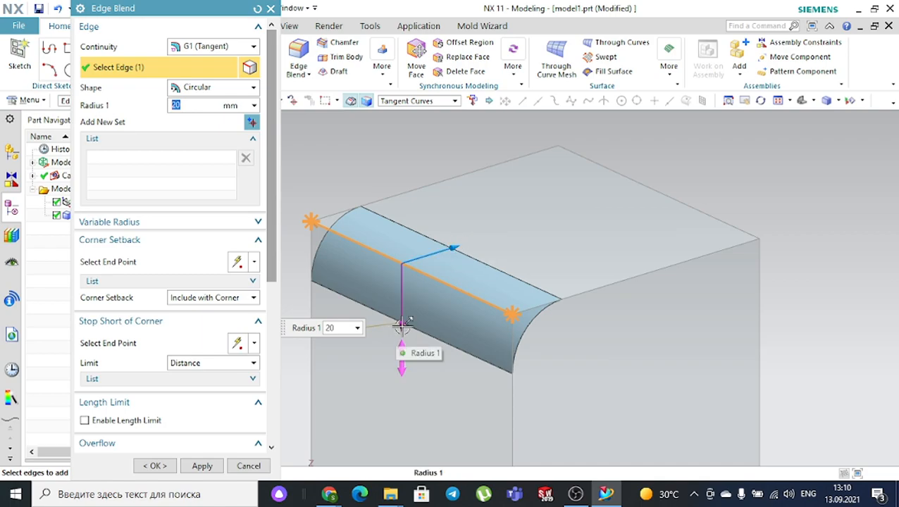
mouse_move(464, 255)
mouse_down()
mouse_move(470, 239)
mouse_move(507, 232)
mouse_move(433, 265)
mouse_move(494, 244)
mouse_move(451, 259)
mouse_up()
- Add the second top edge and the vertical corner edge, and finish the 17 mm blend
click(615, 285)
middle_drag(604, 254, 554, 331)
scroll(554, 349, up, 2)
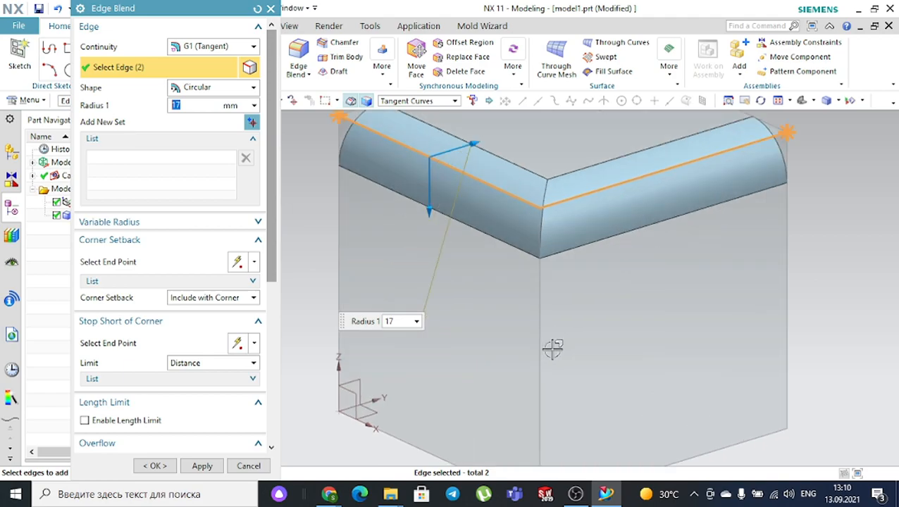
click(542, 317)
scroll(480, 283, down, 2)
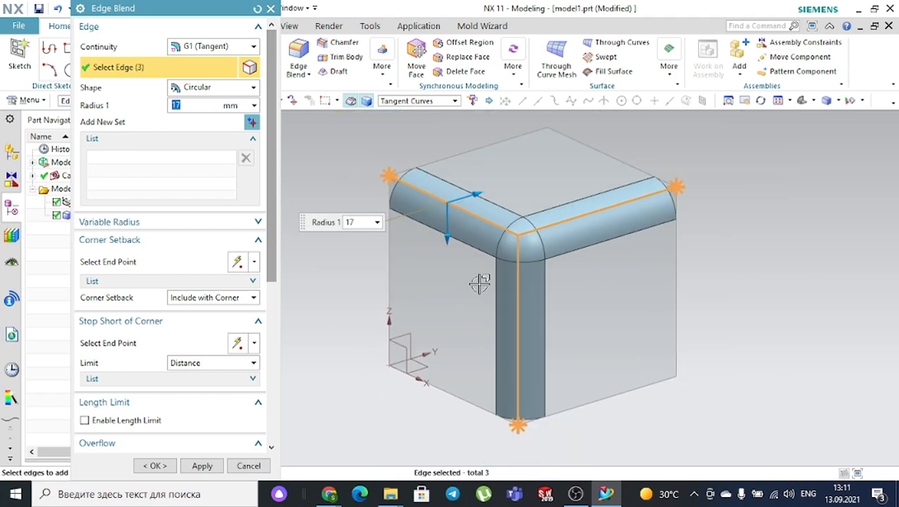
scroll(165, 381, down, 1)
scroll(165, 381, down, 5)
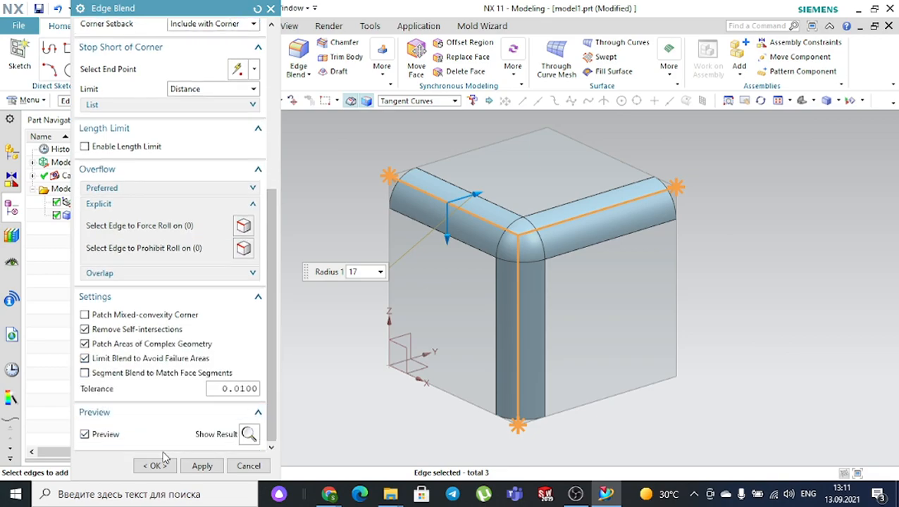
click(157, 466)
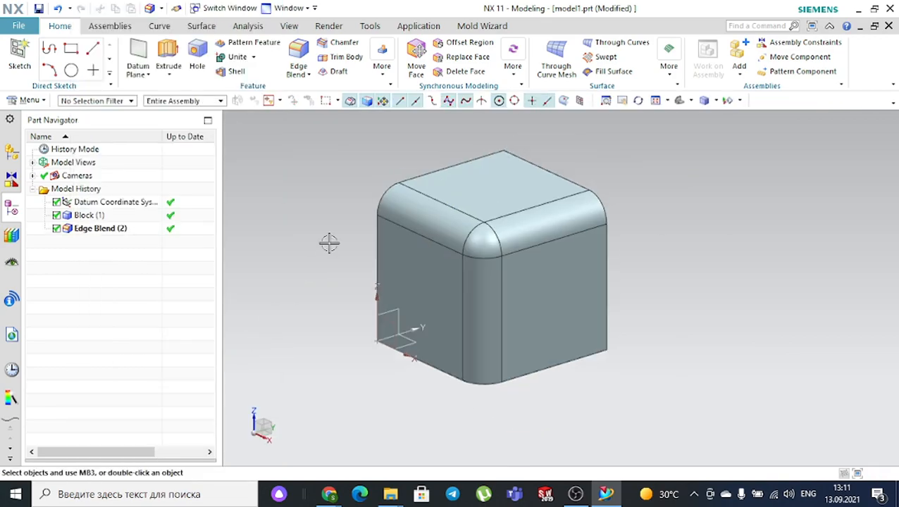
scroll(329, 243, down, 1)
scroll(619, 115, up, 1)
- Set the selection filter to Face, then cancel an accidentally started Shell command
mouse_move(572, 165)
middle_down()
mouse_move(533, 156)
mouse_move(566, 154)
mouse_move(579, 175)
mouse_move(588, 172)
middle_up()
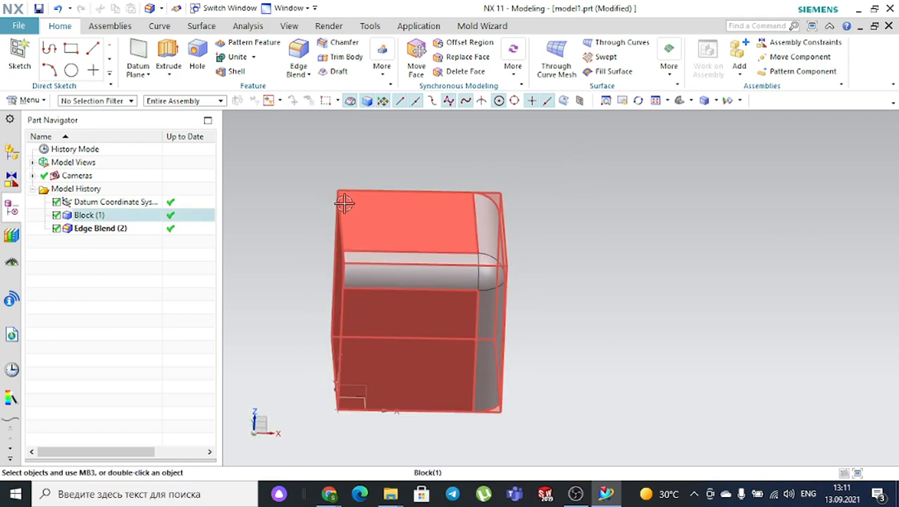
middle_drag(507, 180, 450, 176)
middle_drag(522, 190, 561, 170)
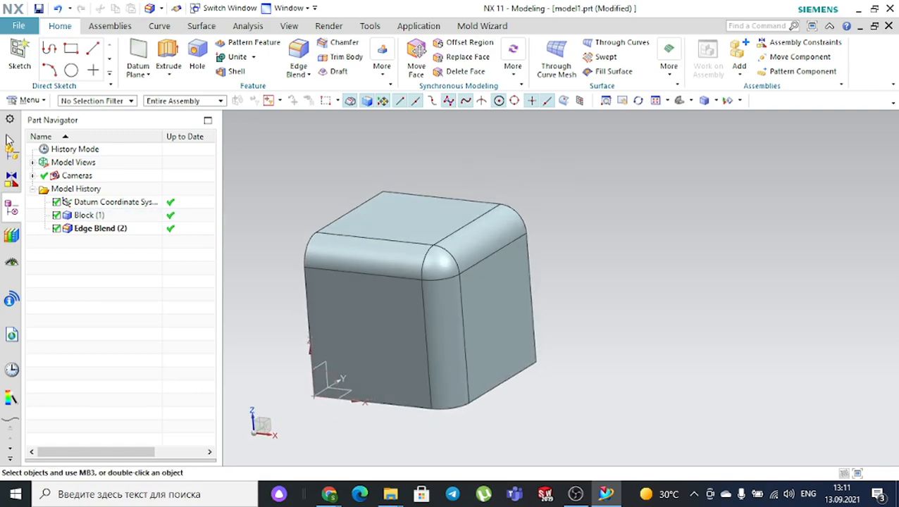
click(118, 102)
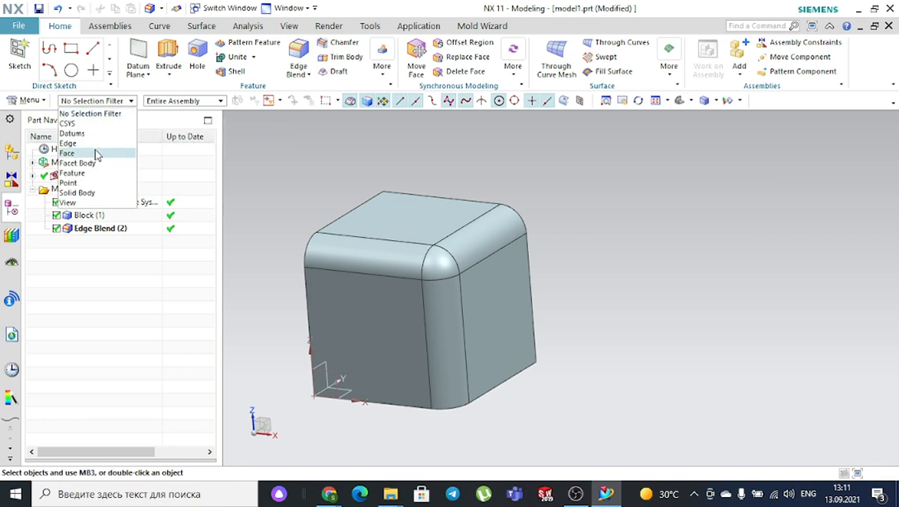
click(67, 153)
click(331, 251)
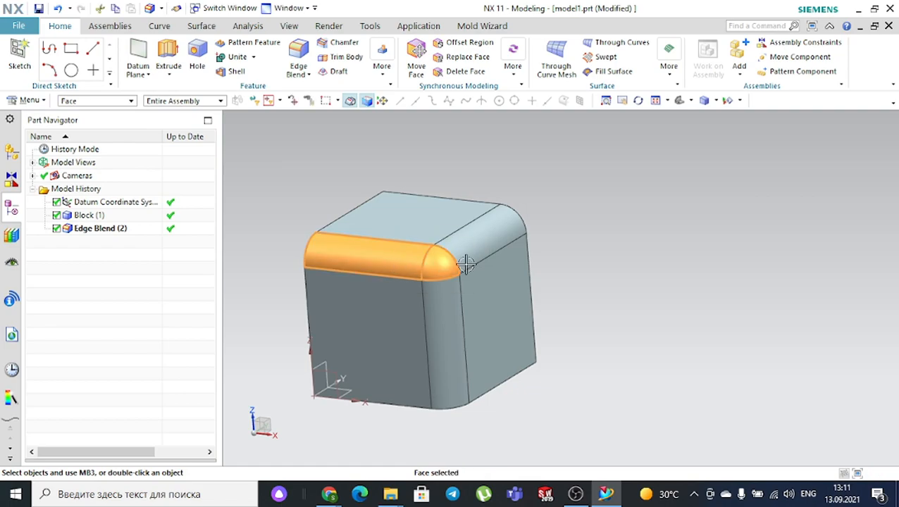
click(482, 247)
click(437, 312)
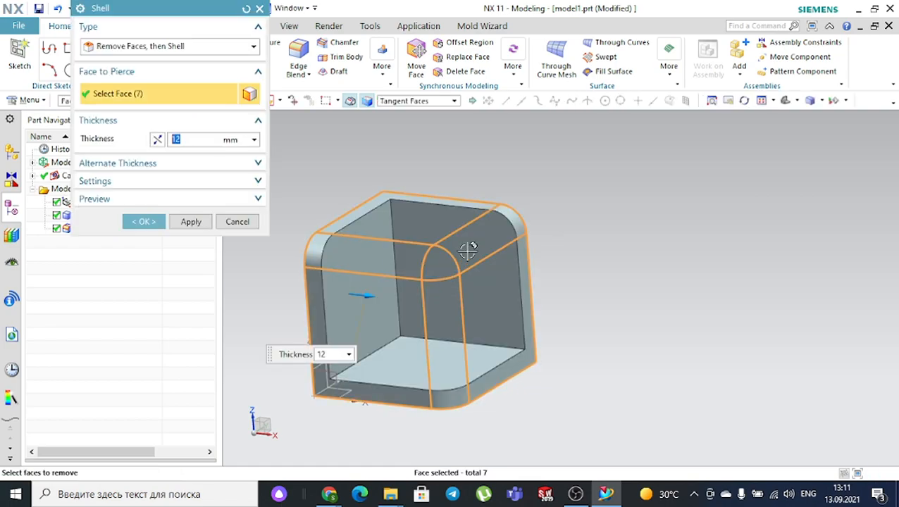
click(258, 9)
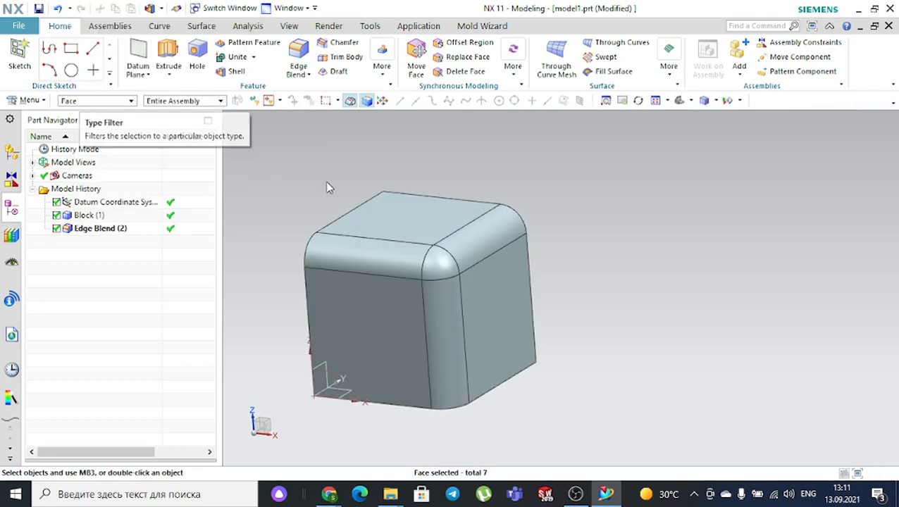
- Select the four blend faces: front, right, corner and vertical
click(373, 244)
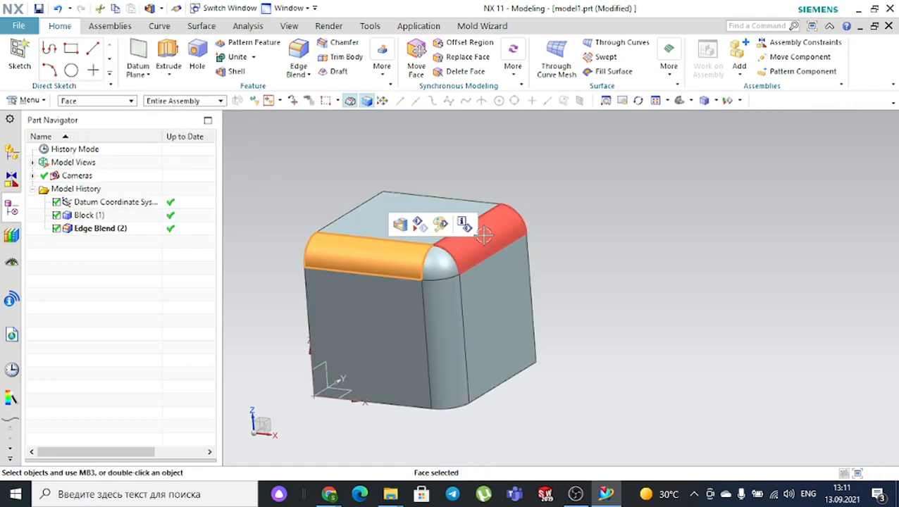
click(484, 236)
click(439, 263)
click(446, 304)
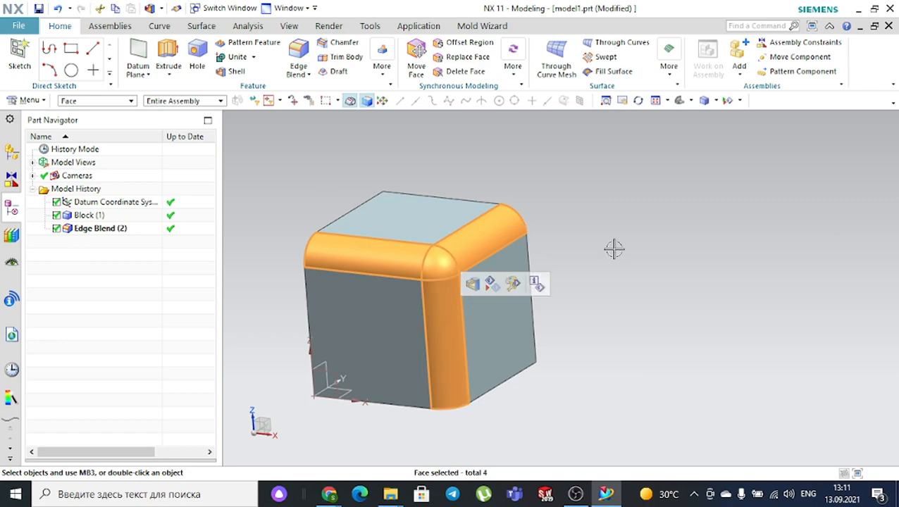
click(302, 26)
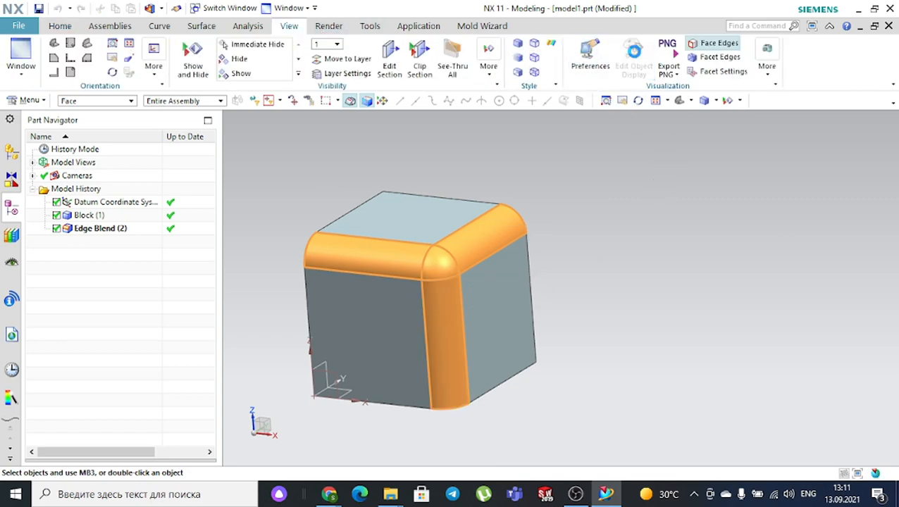
- Recolour the selected blend faces dark blue in Edit Object Display (Ctrl+J)
key(ctrl+j)
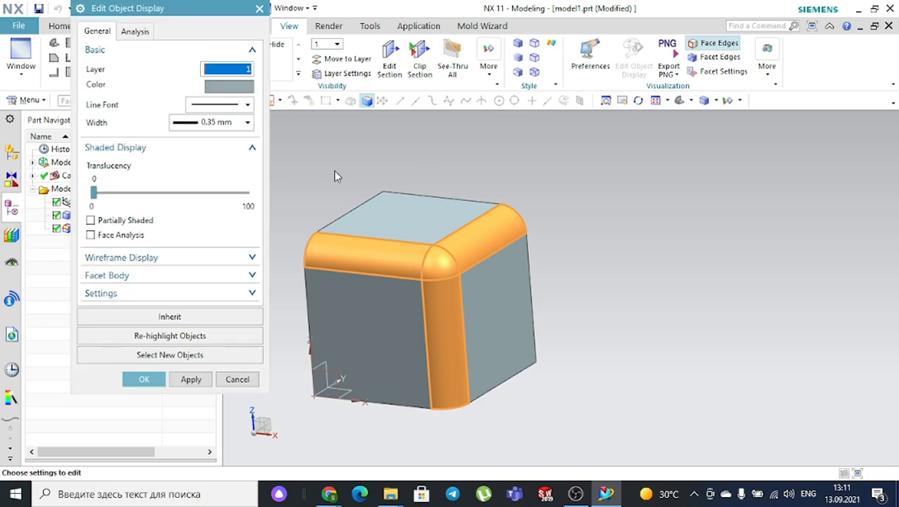
click(240, 87)
click(213, 136)
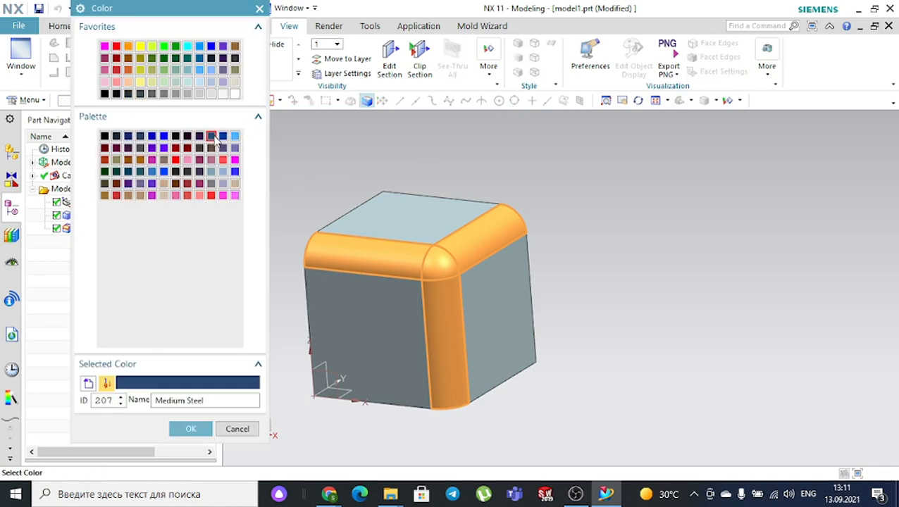
click(191, 429)
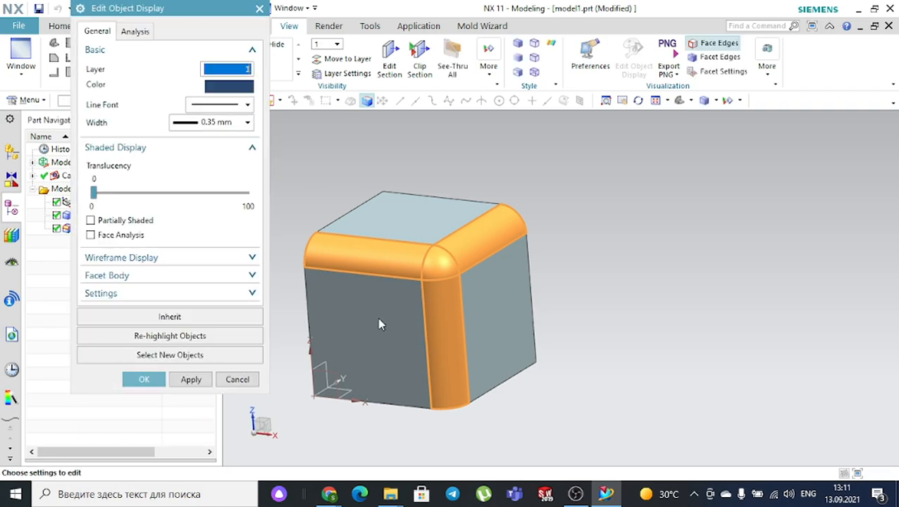
click(152, 380)
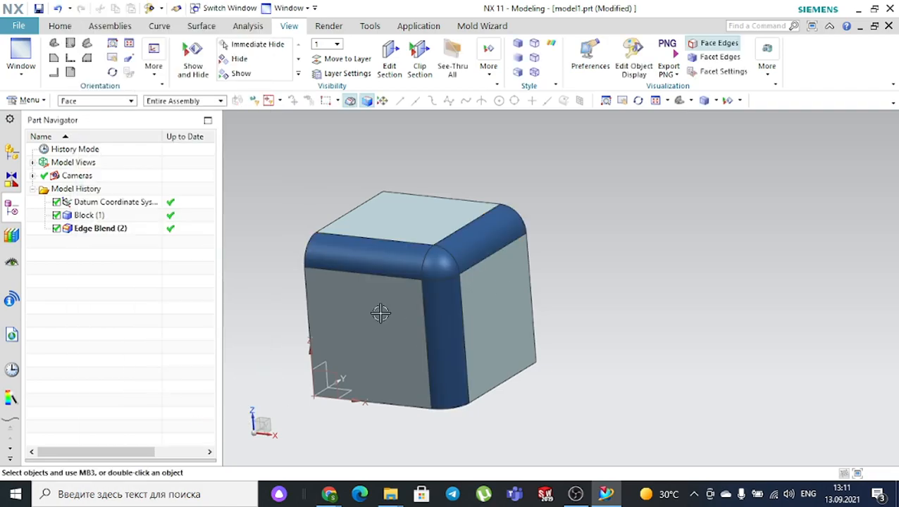
- Rotate and zoom to inspect the dark blue faces, then return to the Home feature commands
middle_drag(606, 250, 560, 246)
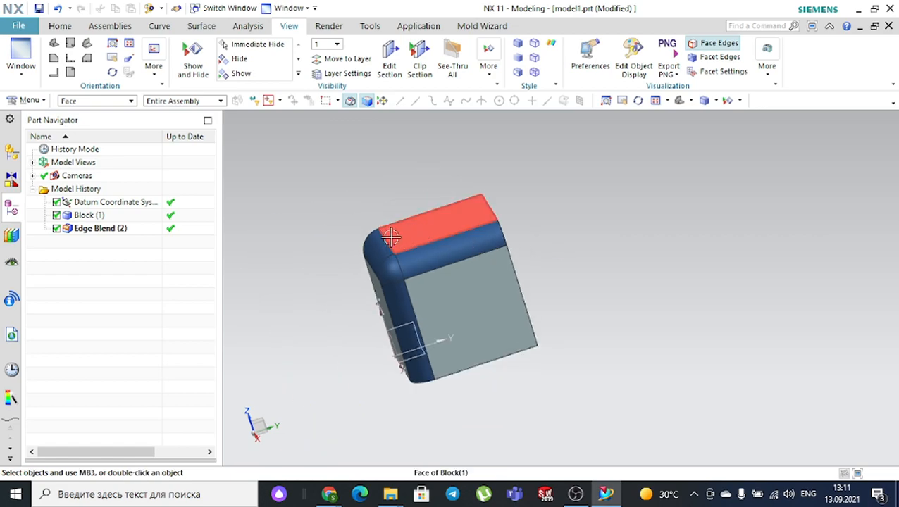
scroll(384, 250, up, 3)
scroll(405, 271, down, 3)
scroll(415, 280, up, 2)
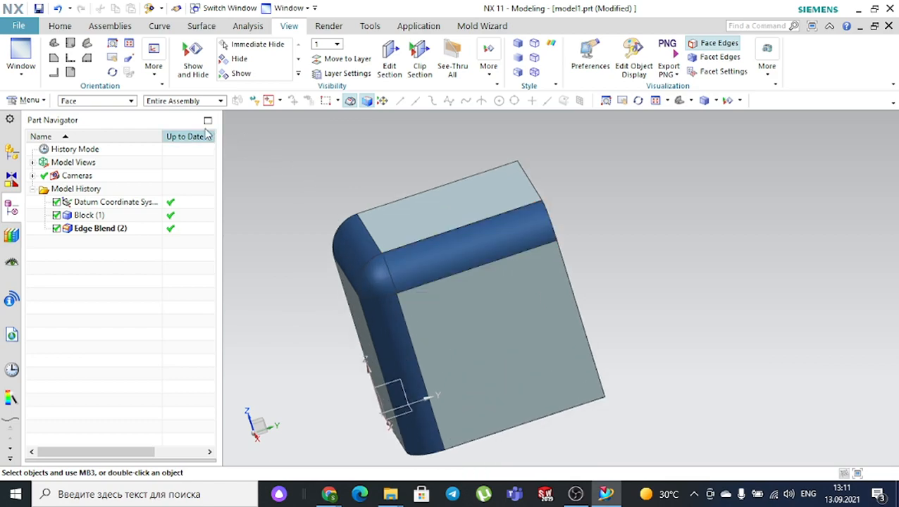
click(60, 27)
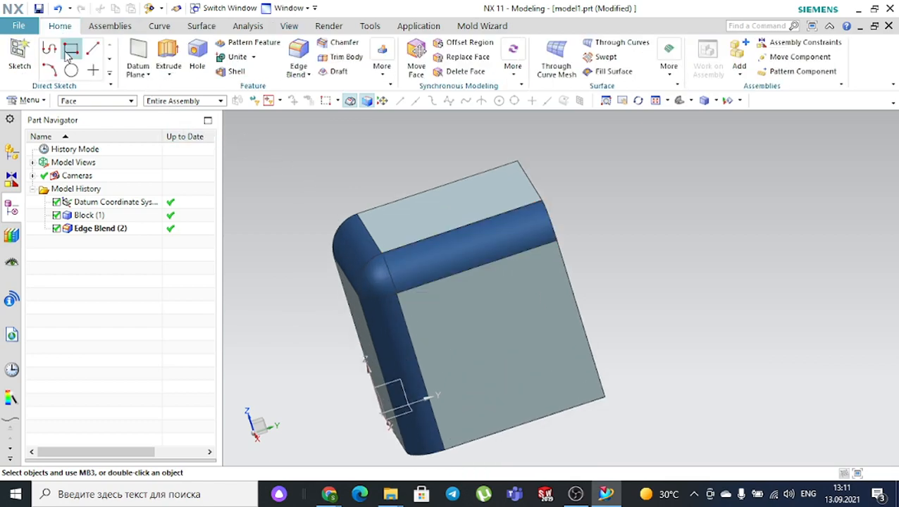
click(384, 76)
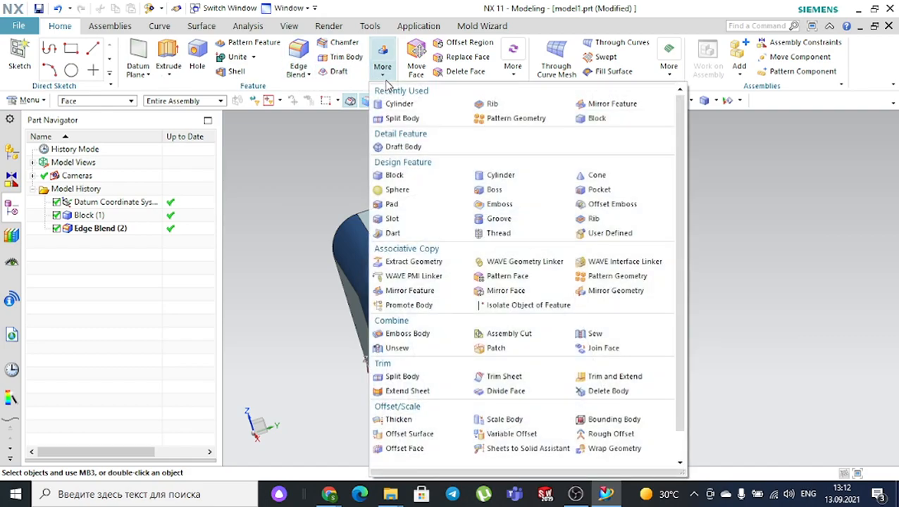
- Place a second 100 mm cube, Block (3), at a point in empty space
click(594, 118)
scroll(733, 179, down, 2)
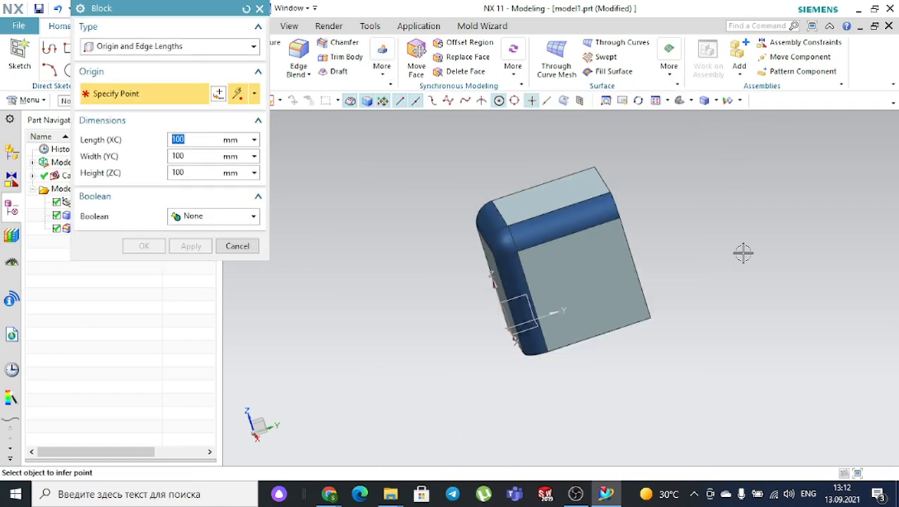
scroll(654, 277, down, 2)
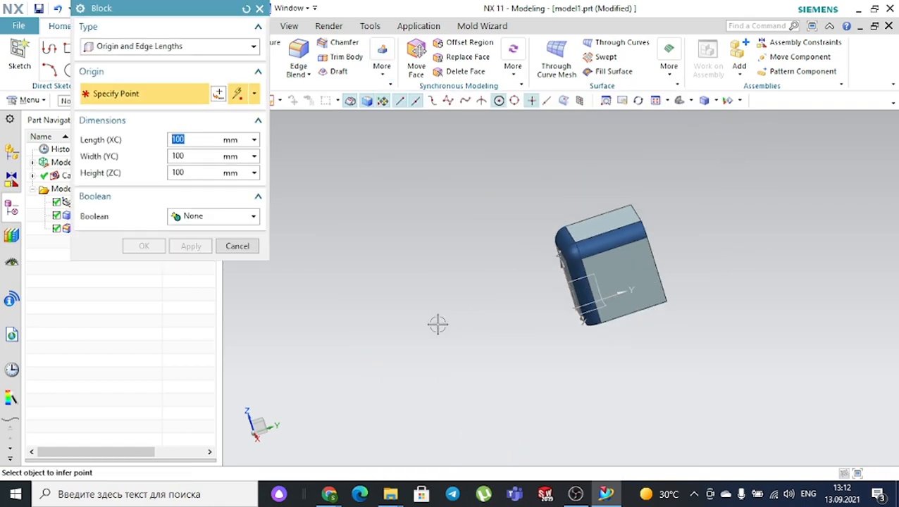
click(417, 332)
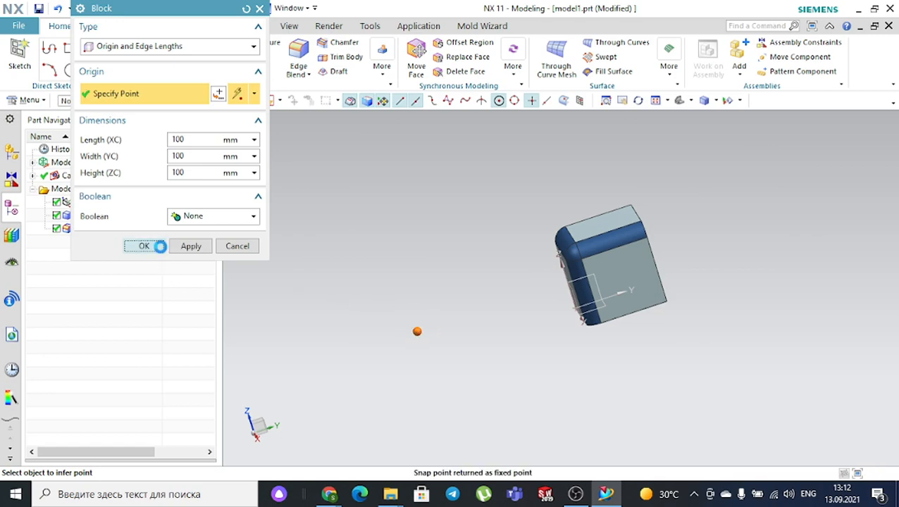
click(141, 246)
mouse_move(374, 241)
middle_down()
mouse_move(379, 227)
mouse_move(388, 235)
mouse_move(381, 231)
middle_up()
- Start a 17 mm edge blend on the new cube's top edge
click(298, 56)
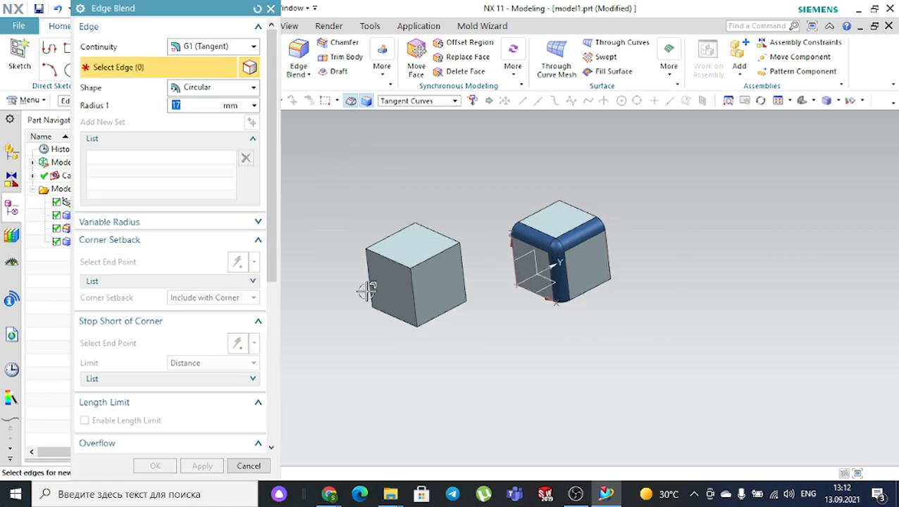
scroll(368, 291, up, 3)
click(408, 221)
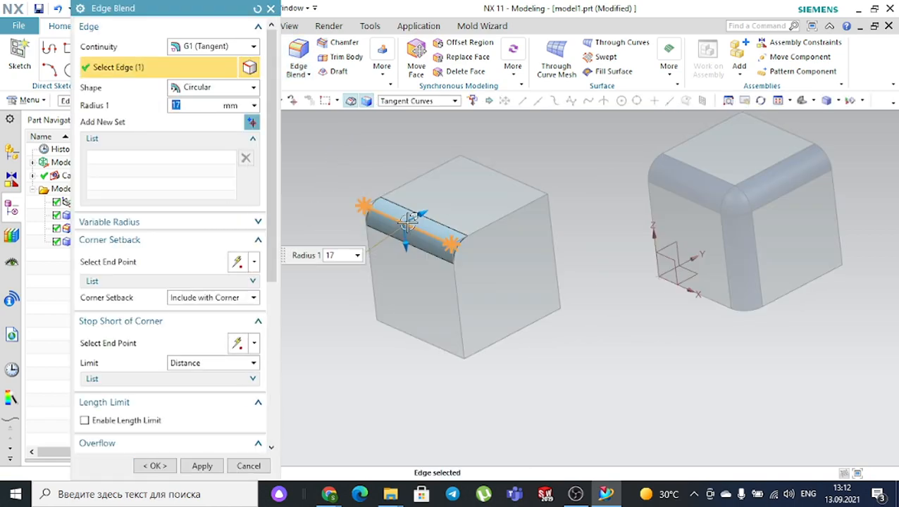
- Expand the Variable Radius options in Edge Blend and activate Specify Radius Point
click(120, 222)
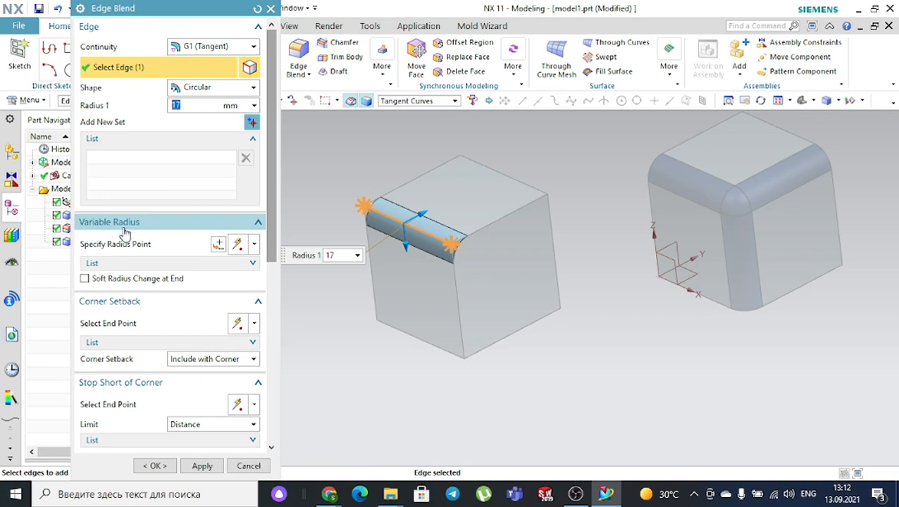
click(576, 494)
click(576, 494)
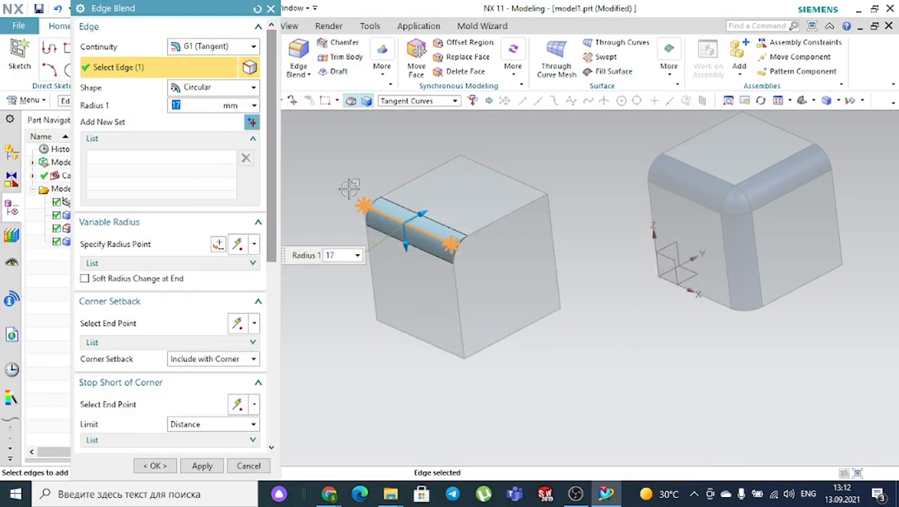
click(143, 247)
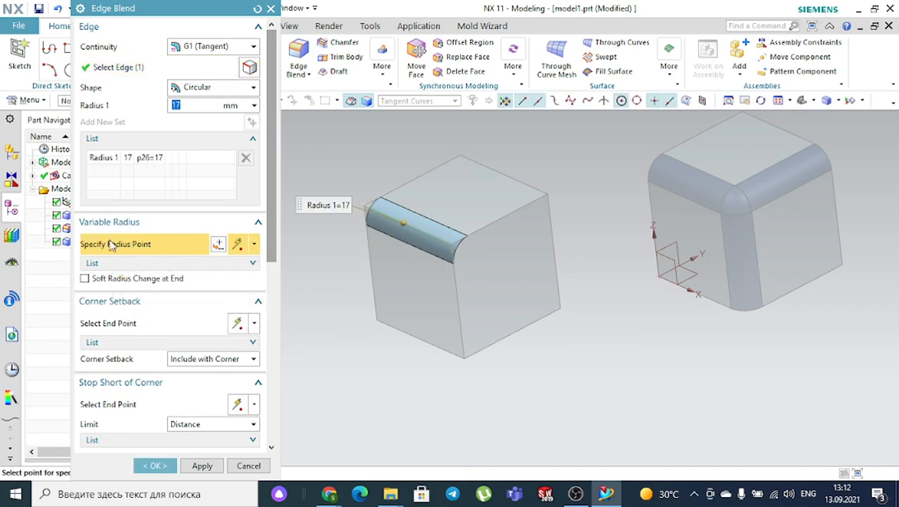
- Place two radius points at the edge's end points using the End Point snap
click(258, 246)
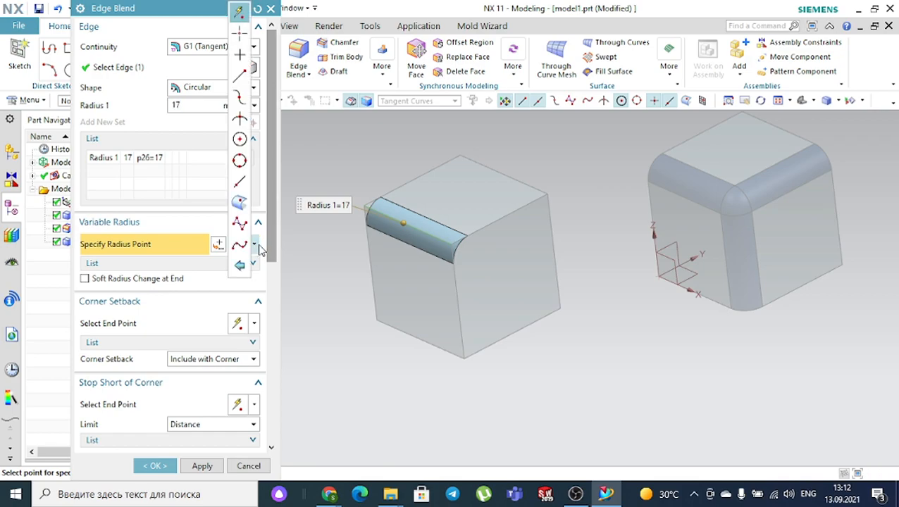
click(240, 75)
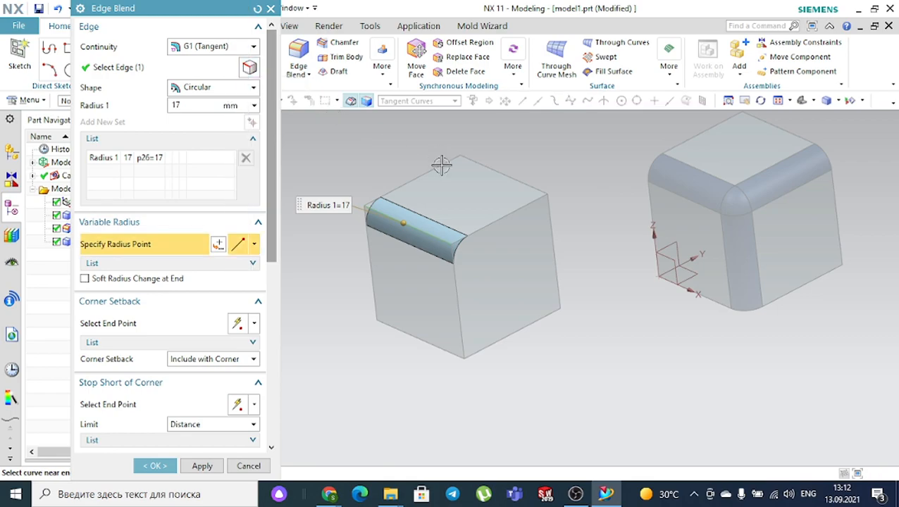
click(254, 244)
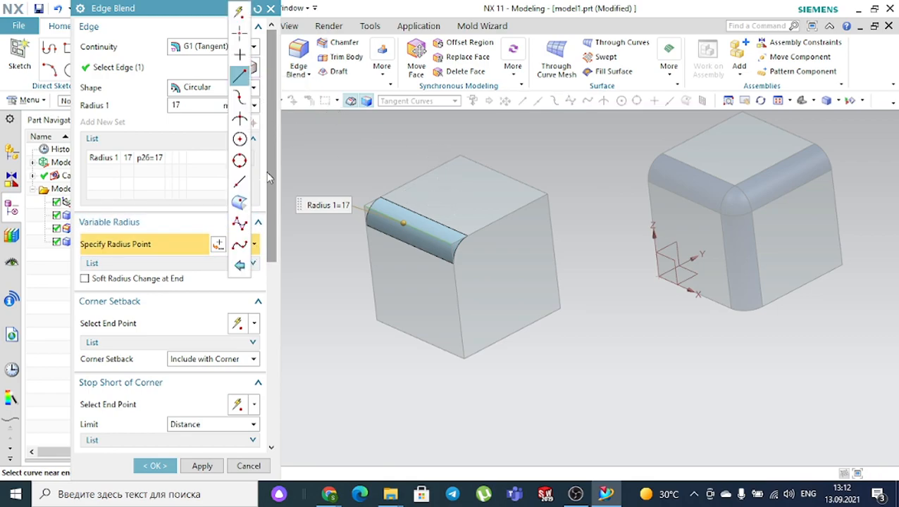
click(239, 76)
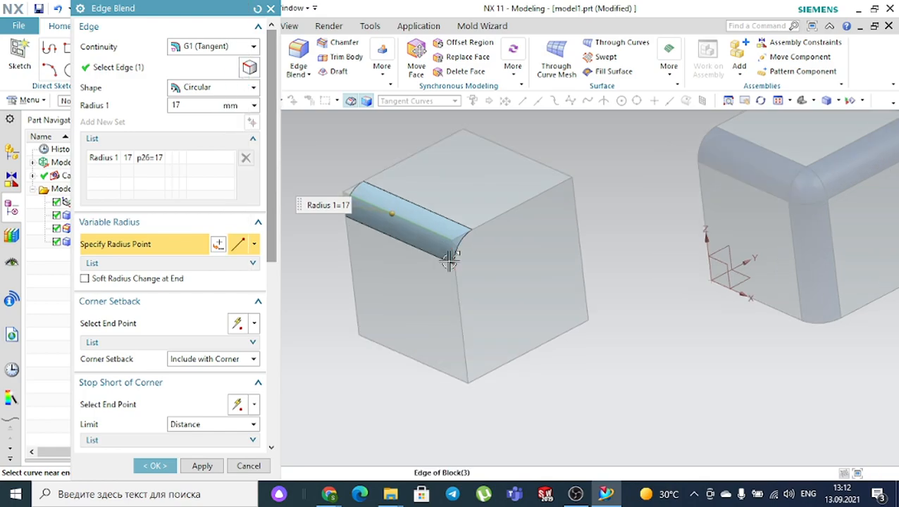
scroll(454, 258, up, 5)
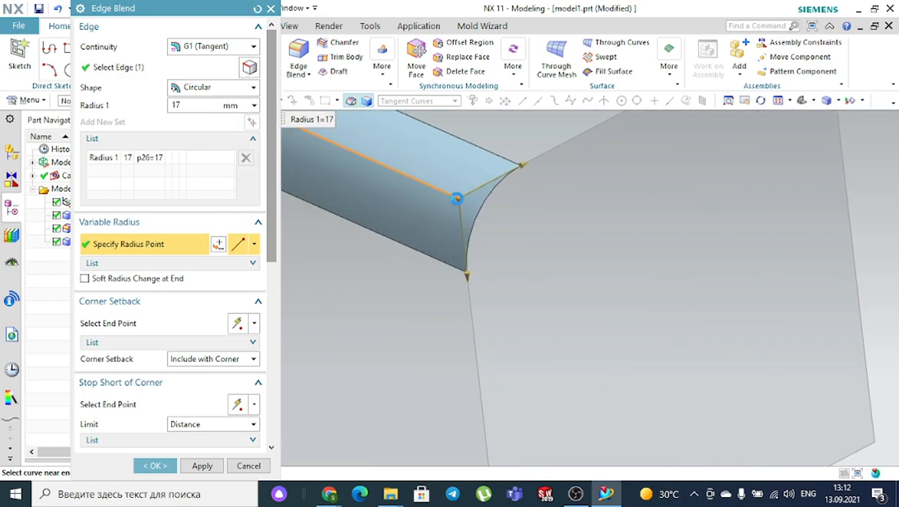
click(458, 201)
scroll(522, 221, down, 3)
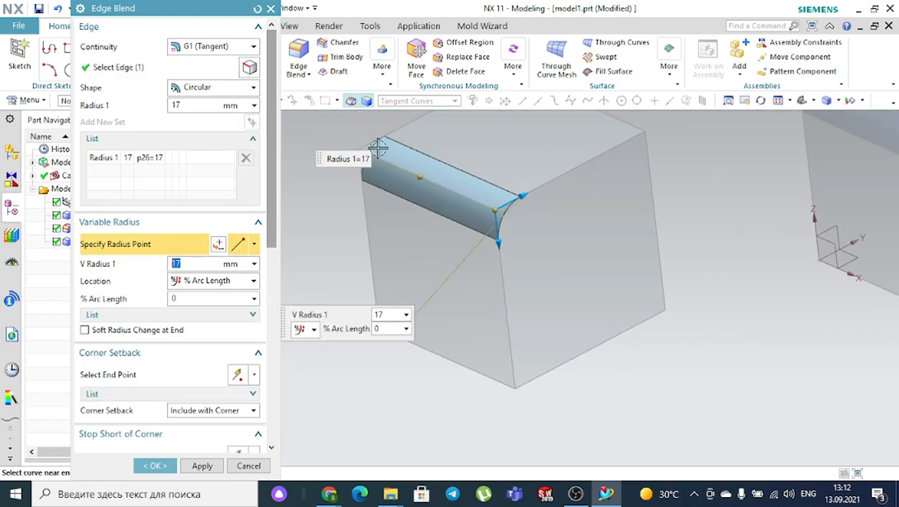
scroll(373, 146, up, 3)
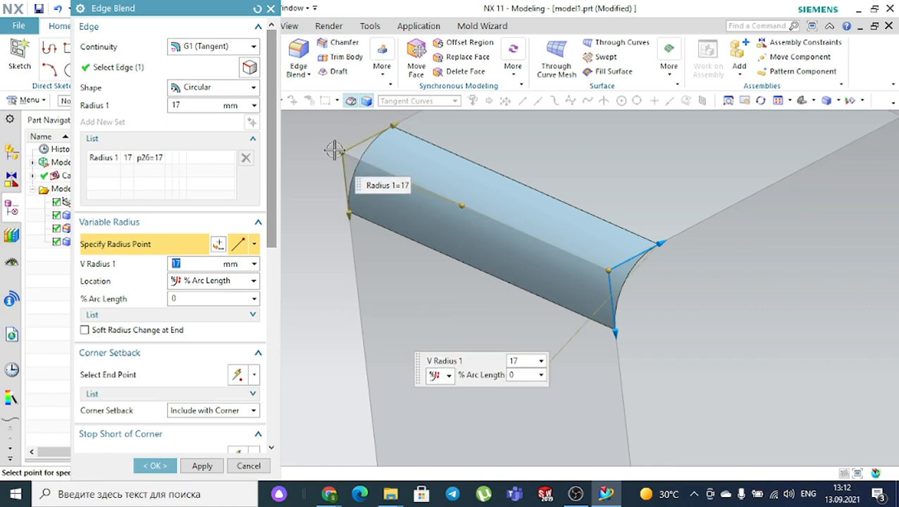
click(344, 150)
- Set V Radius 1 to 40 and V Radius 2 to 15, then switch placement to Point on Curve/Edge
click(156, 315)
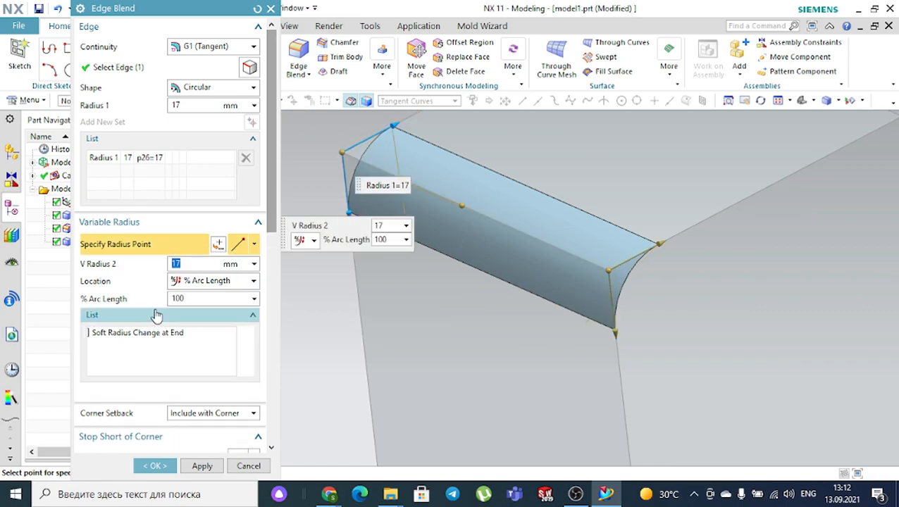
click(160, 336)
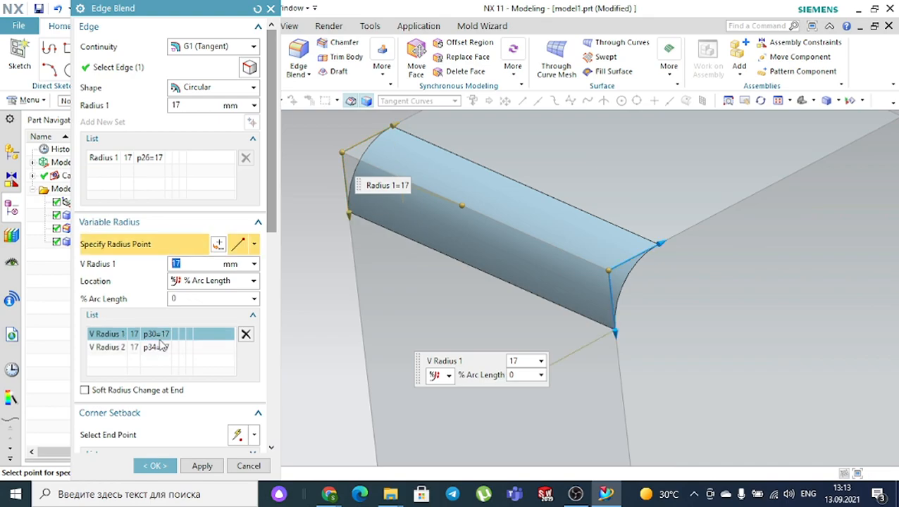
click(161, 348)
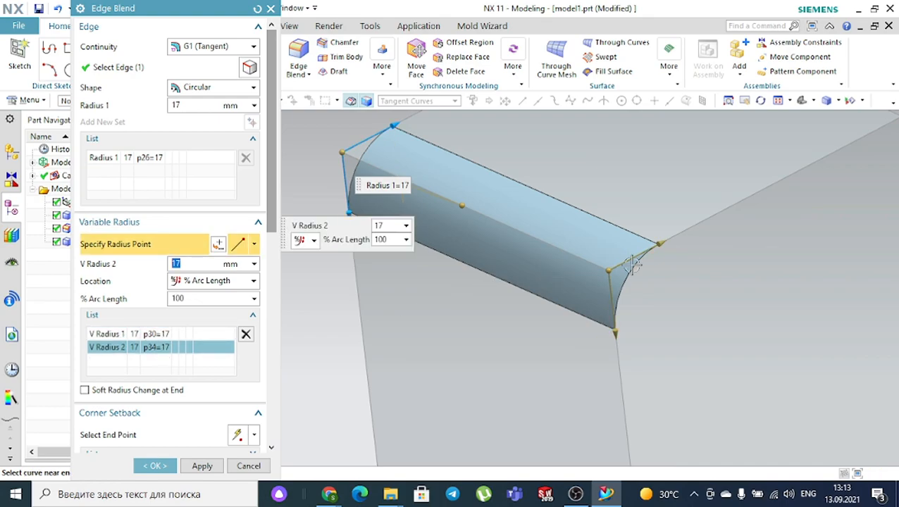
drag(697, 227, 719, 203)
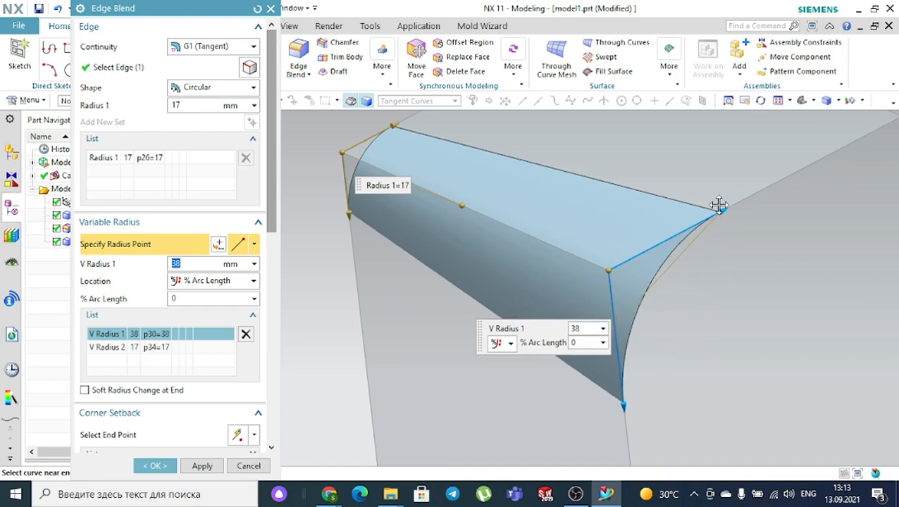
scroll(719, 204, up, 2)
scroll(639, 177, down, 3)
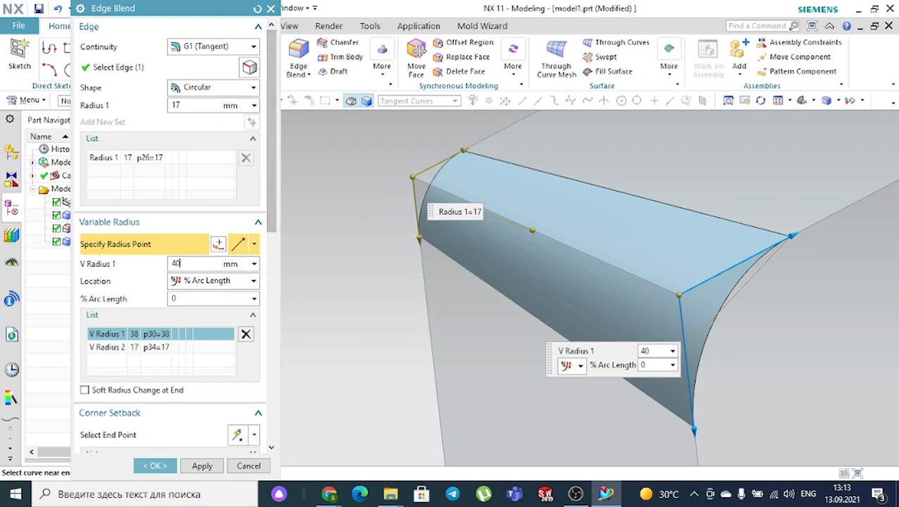
key(Return)
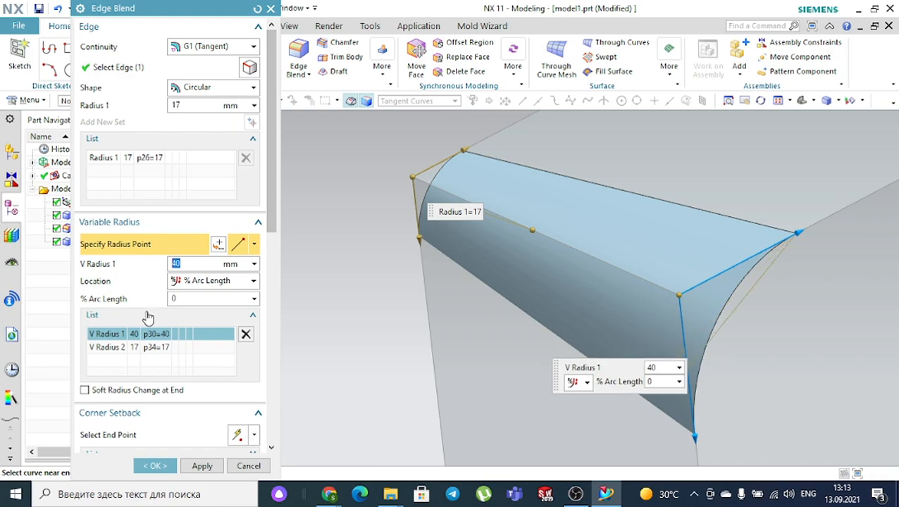
click(113, 349)
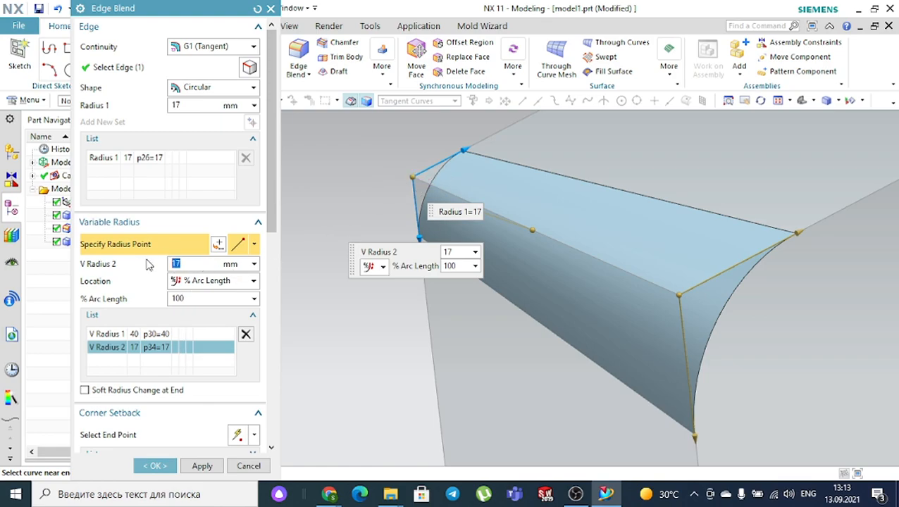
key(Return)
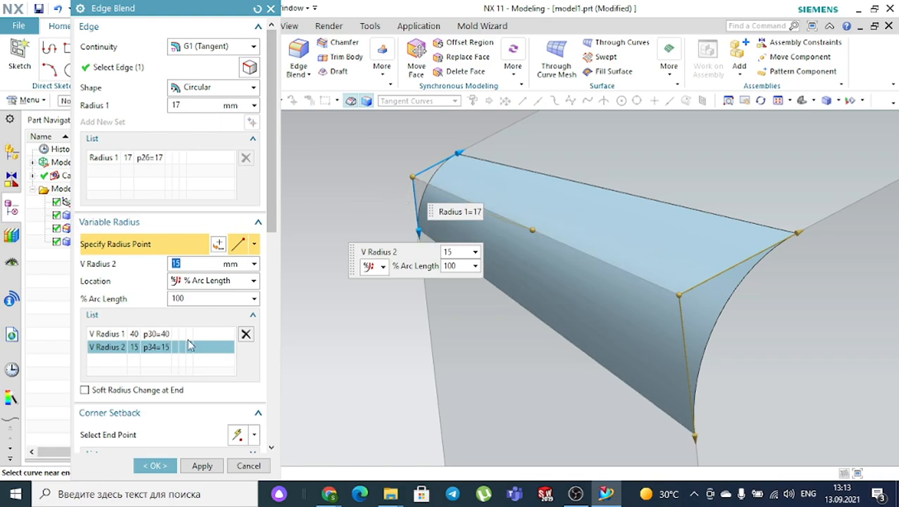
click(255, 245)
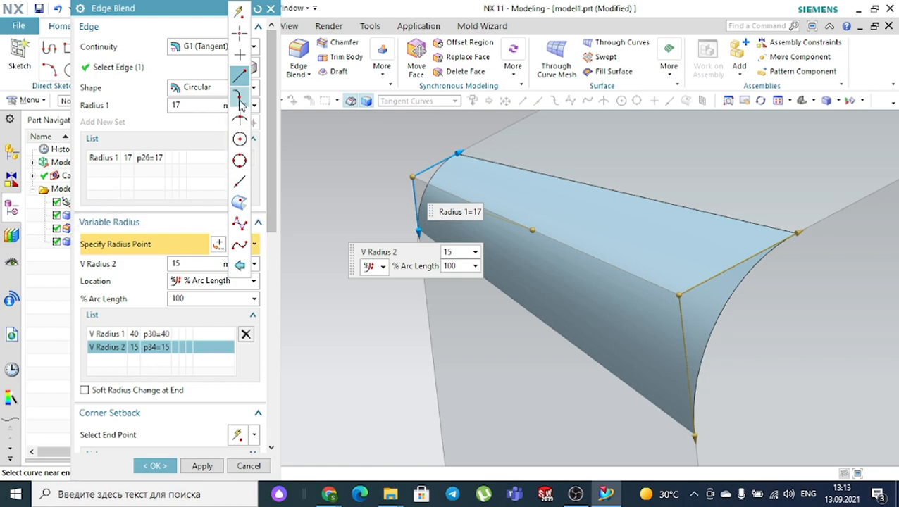
click(242, 182)
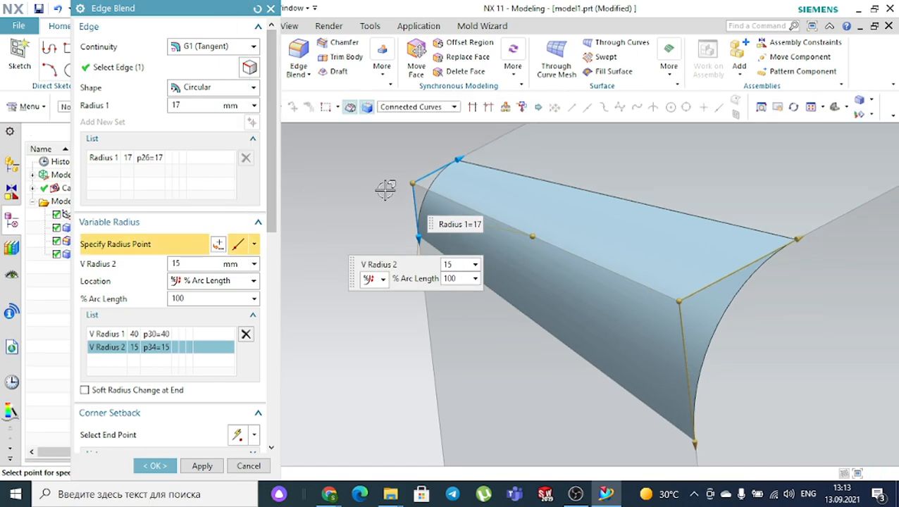
- Add V Radius 3 and 4 along the edge and drag them to 12 and 24 mm
click(598, 260)
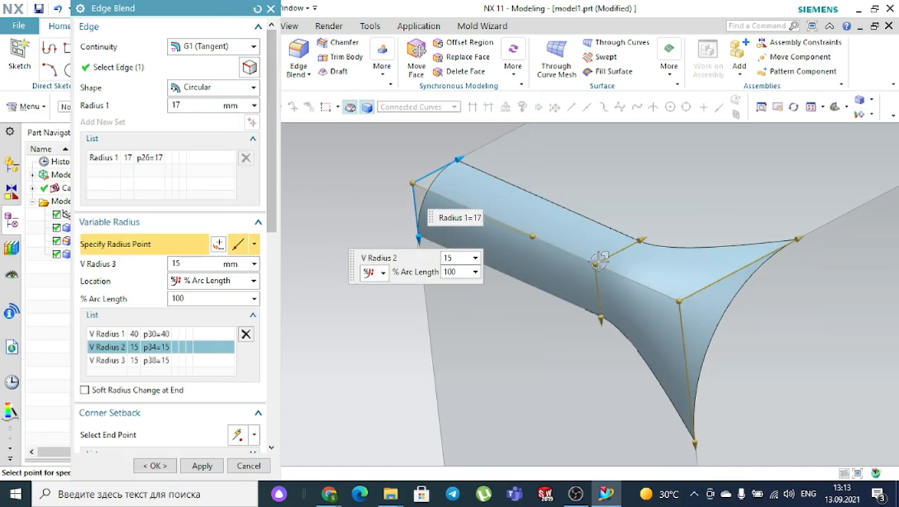
click(502, 218)
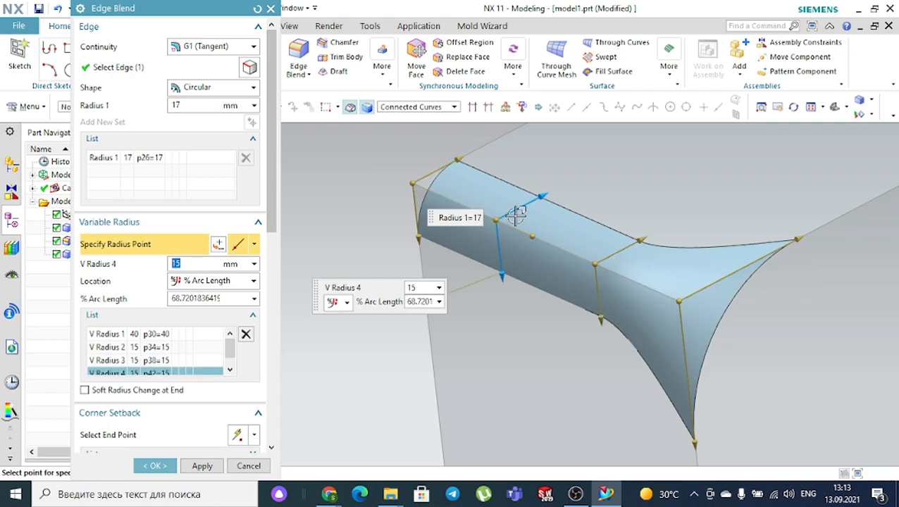
drag(544, 199, 600, 164)
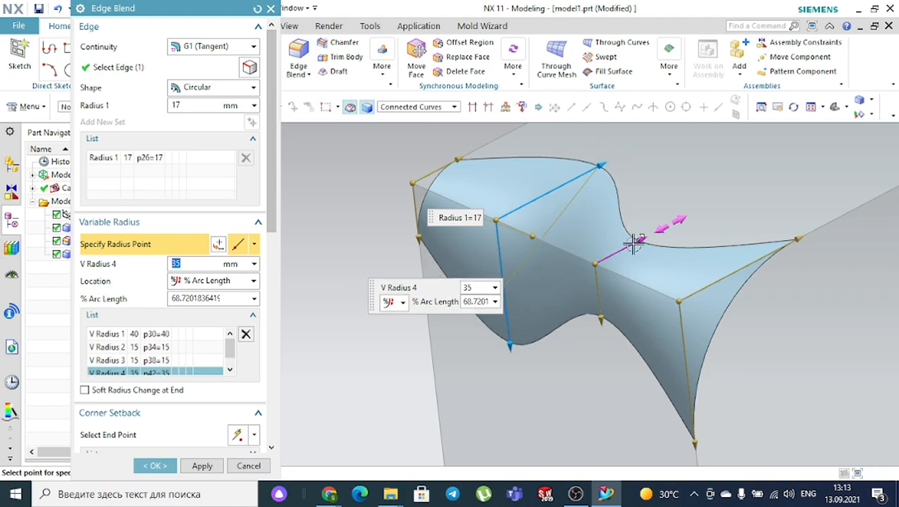
mouse_move(639, 240)
mouse_down()
mouse_move(667, 227)
mouse_move(633, 245)
mouse_up()
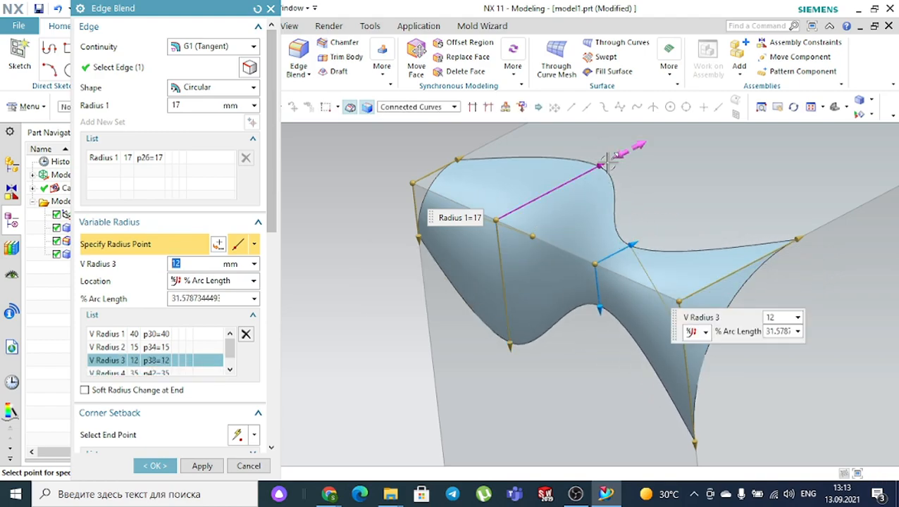
drag(604, 169, 574, 180)
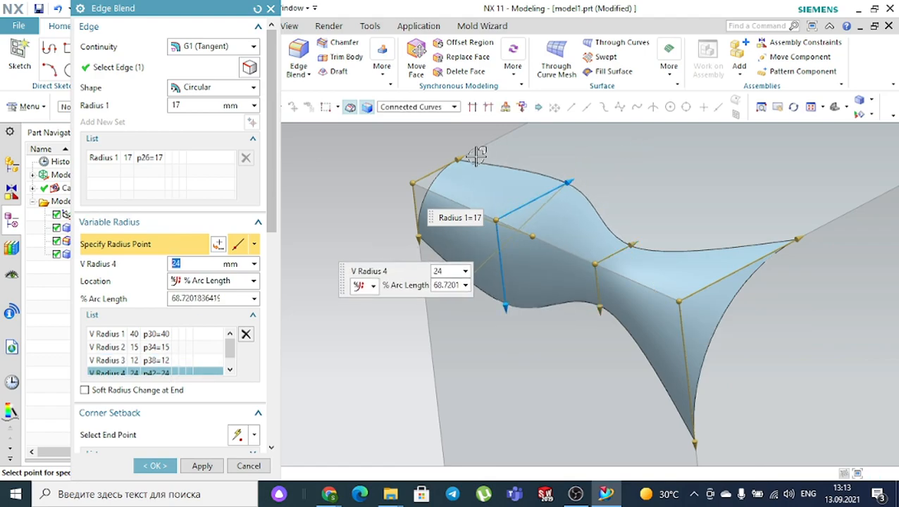
- Review all four radius points (40, 15, 12, 24) and create the variable blend
click(157, 337)
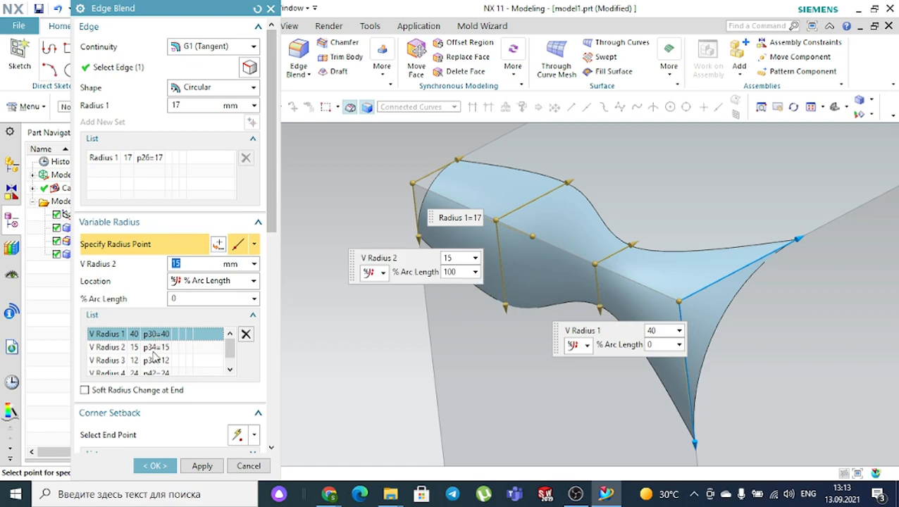
click(153, 347)
click(154, 361)
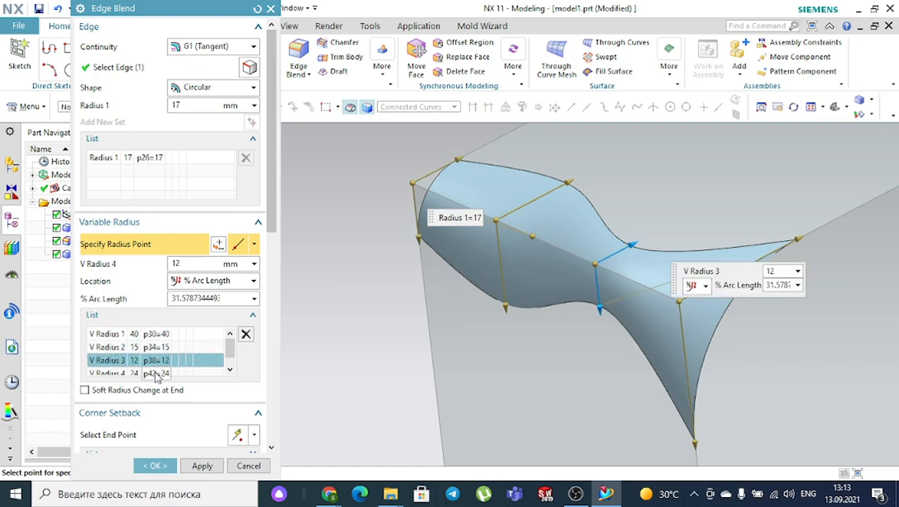
click(157, 373)
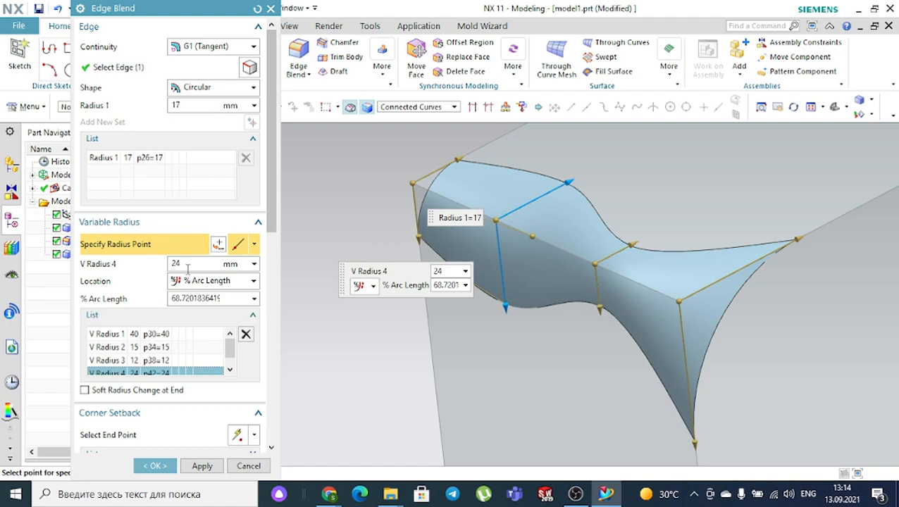
click(155, 466)
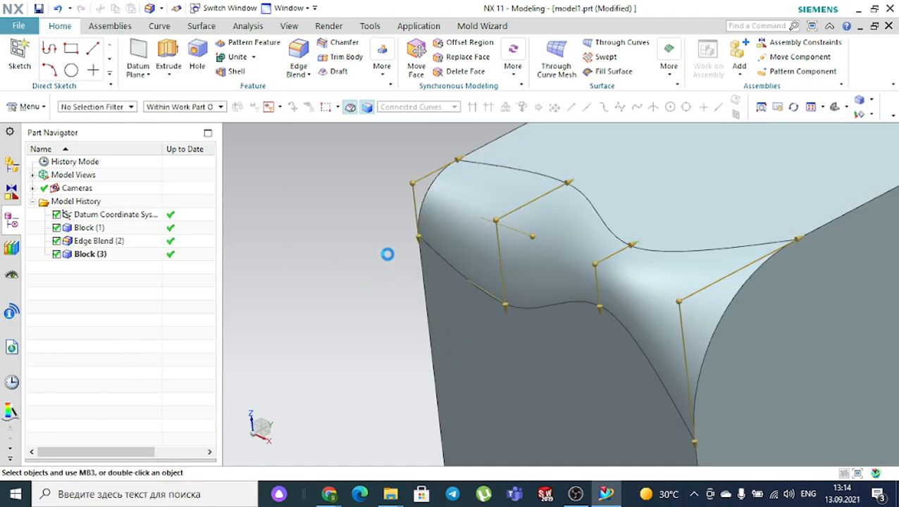
- Confirm the variable-radius edge blend and turn the view toward the new block
key(End)
scroll(387, 256, down, 4)
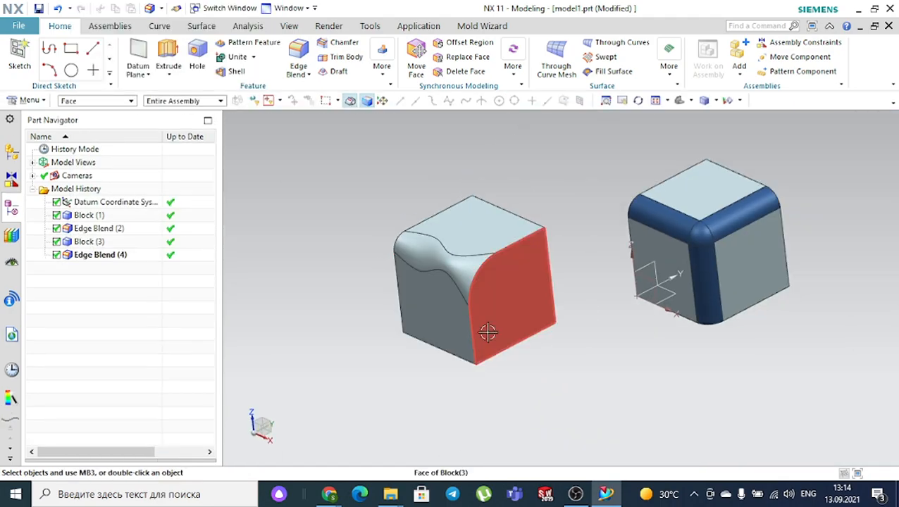
mouse_move(596, 375)
middle_down()
mouse_move(625, 367)
mouse_move(576, 358)
mouse_move(597, 376)
middle_up()
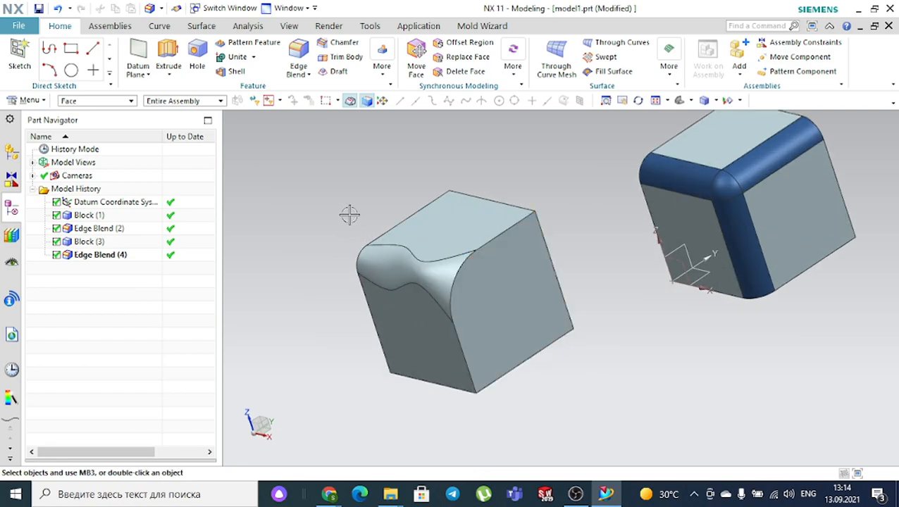
scroll(349, 221, up, 3)
- Select the wavy blend face, with the selection filter limited to Face
click(390, 291)
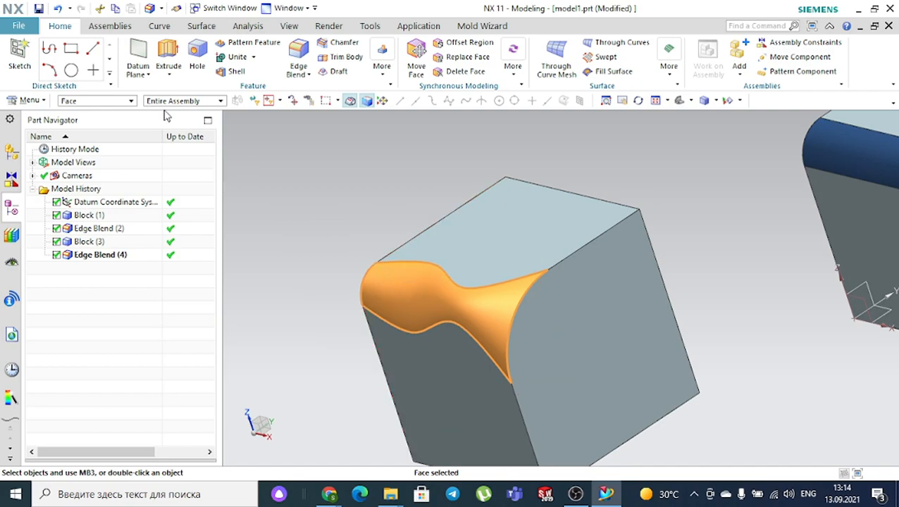
click(90, 105)
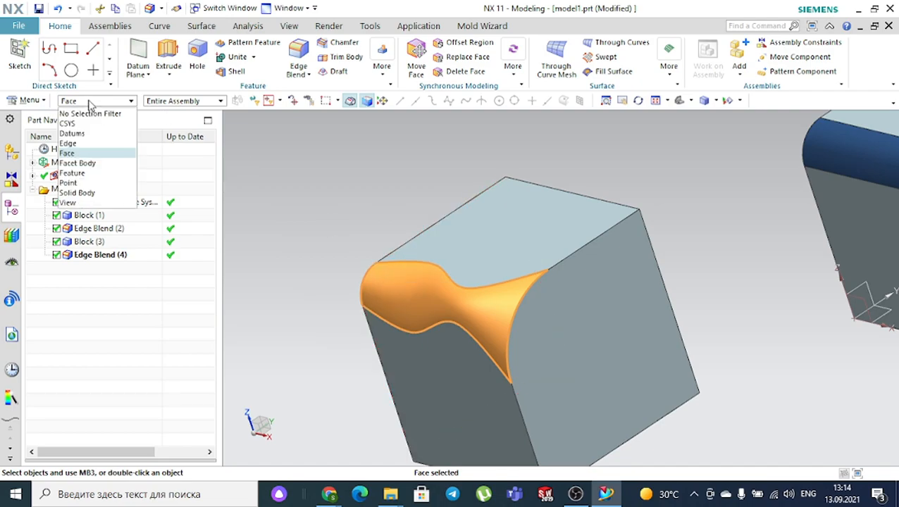
click(76, 154)
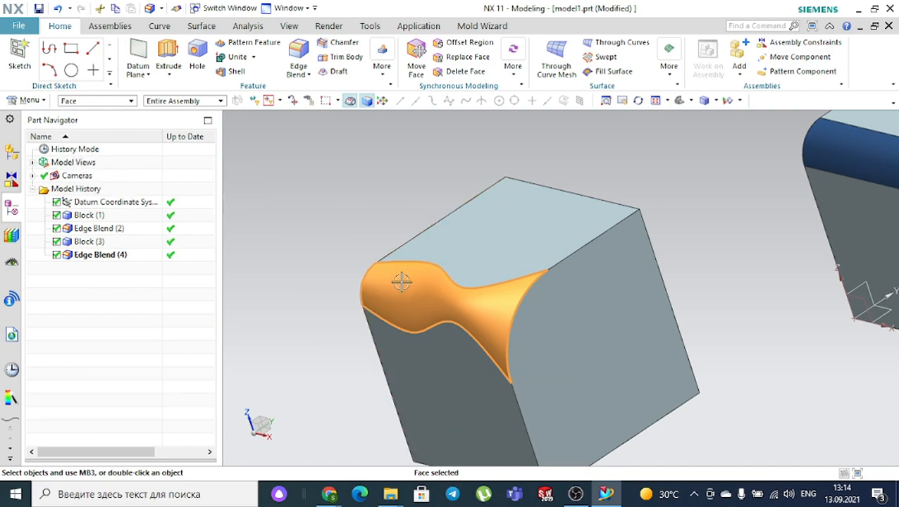
- Give the wavy blend face the Strong Midnight dark blue colour through Edit Object Display
click(302, 31)
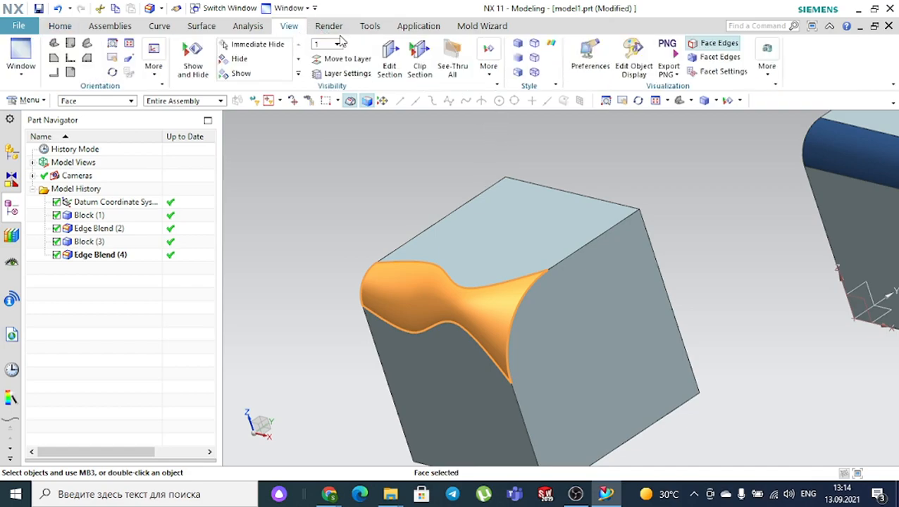
click(632, 54)
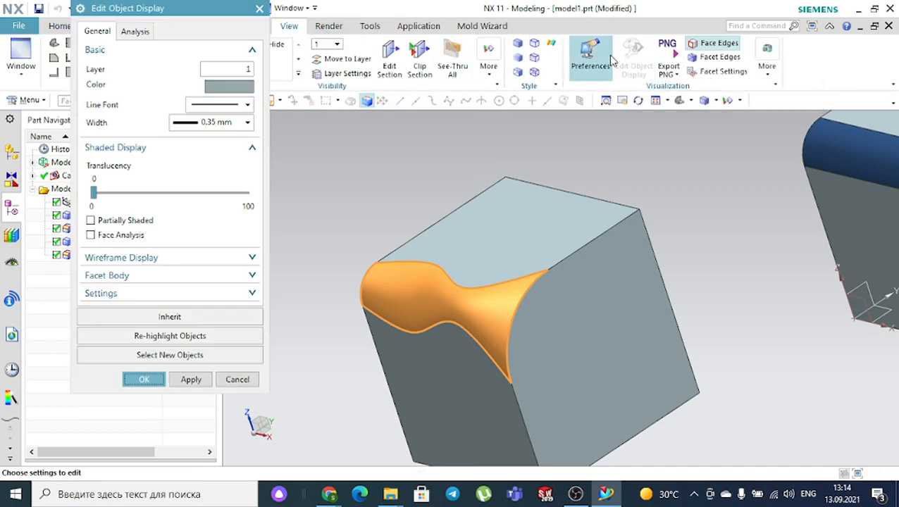
click(218, 88)
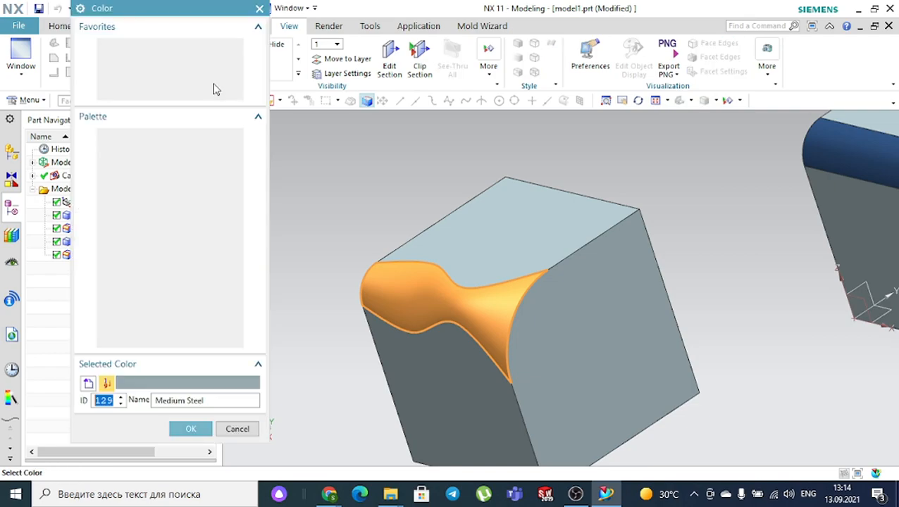
click(213, 141)
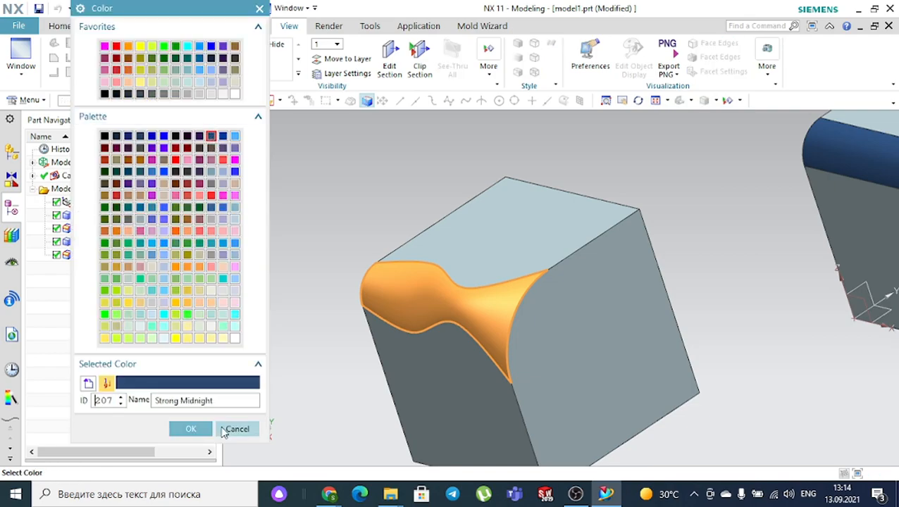
click(186, 428)
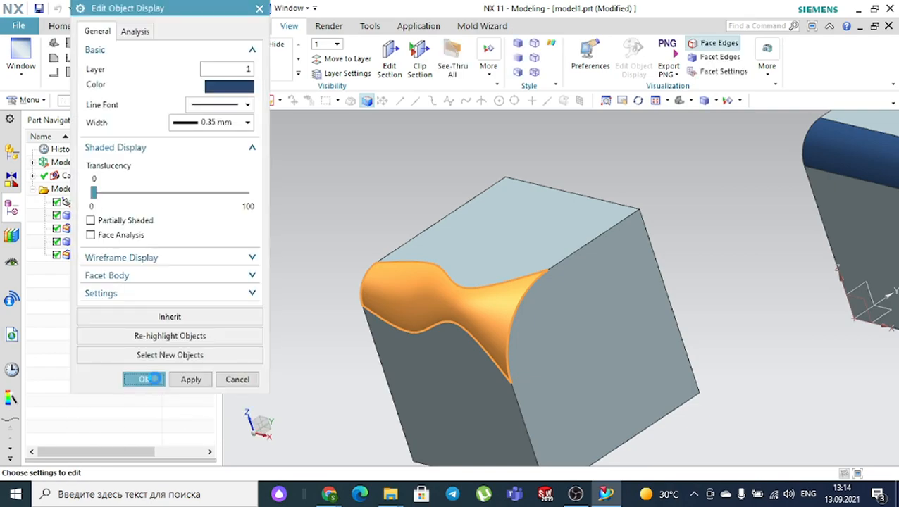
click(144, 379)
- Orbit the view to show both blocks and go back to the Home modelling commands
middle_drag(315, 306, 308, 256)
scroll(310, 257, down, 2)
scroll(421, 177, up, 1)
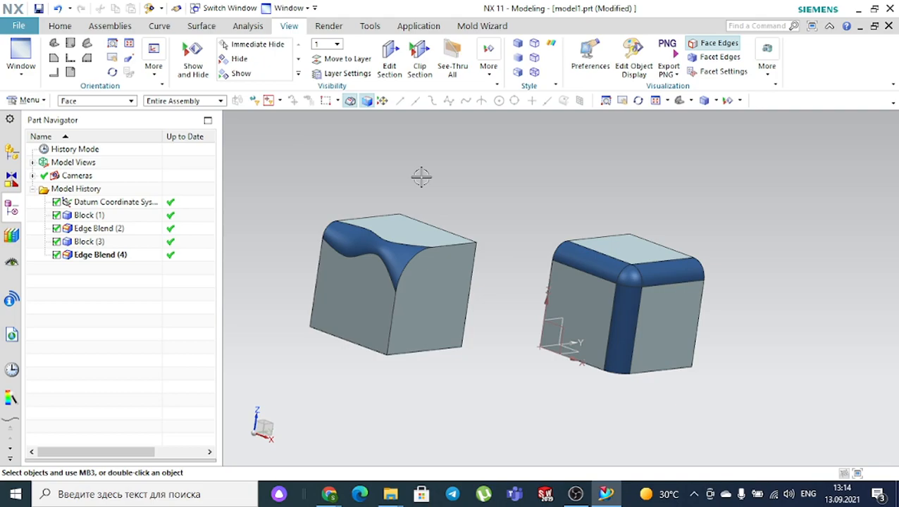
middle_drag(453, 163, 411, 176)
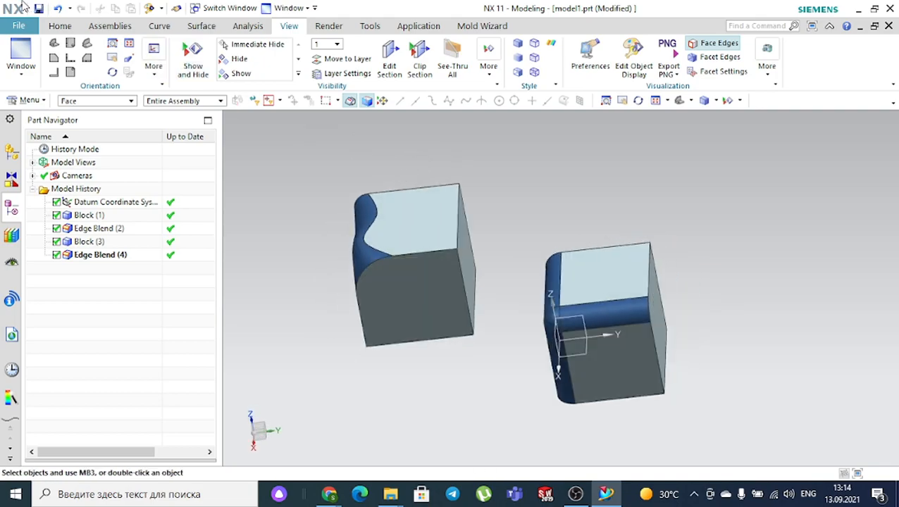
click(60, 26)
scroll(533, 181, up, 2)
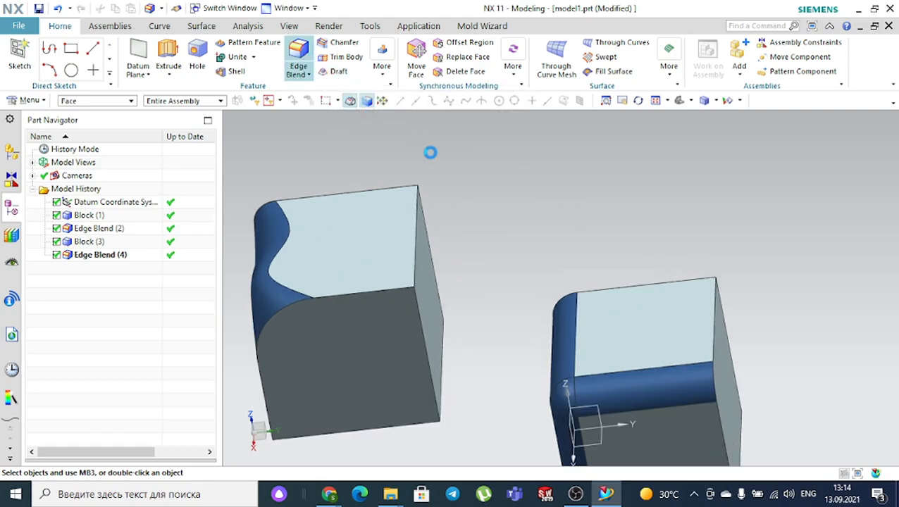
- Add a 25 mm edge blend to the second block's vertical corner edge
middle_drag(522, 179, 520, 225)
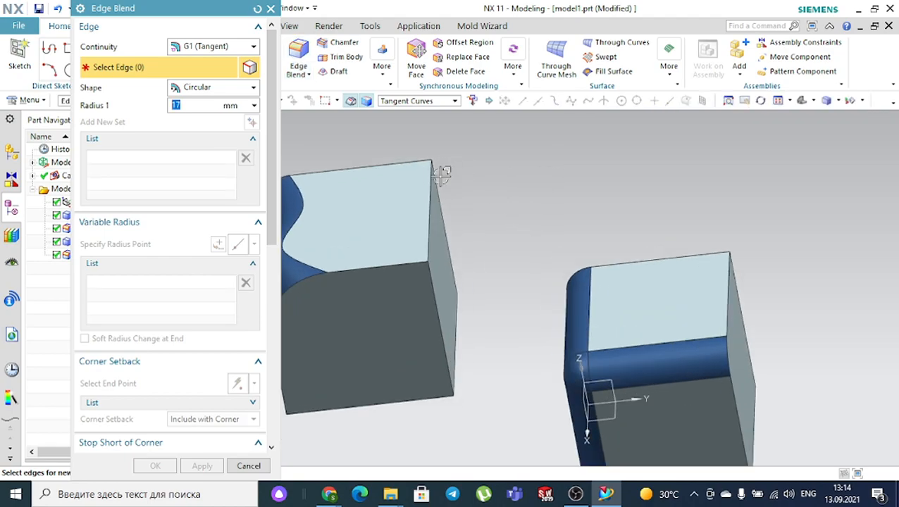
click(424, 190)
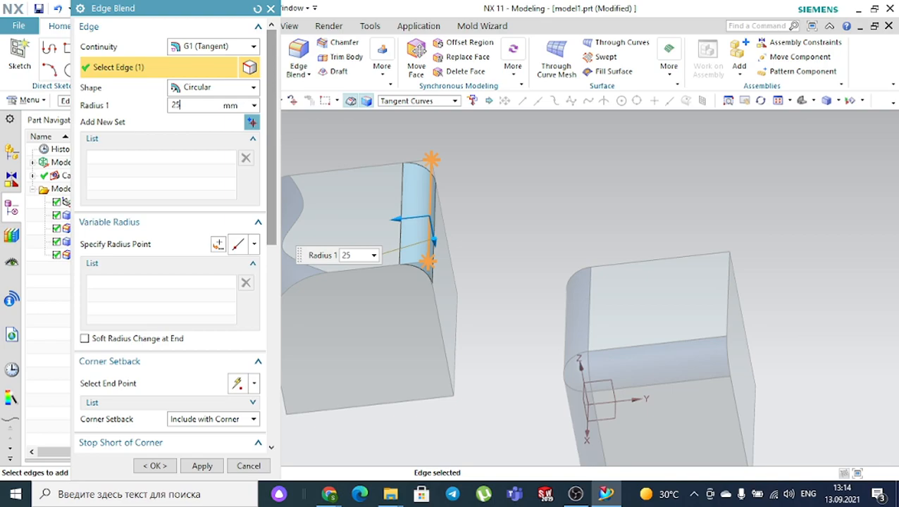
key(Return)
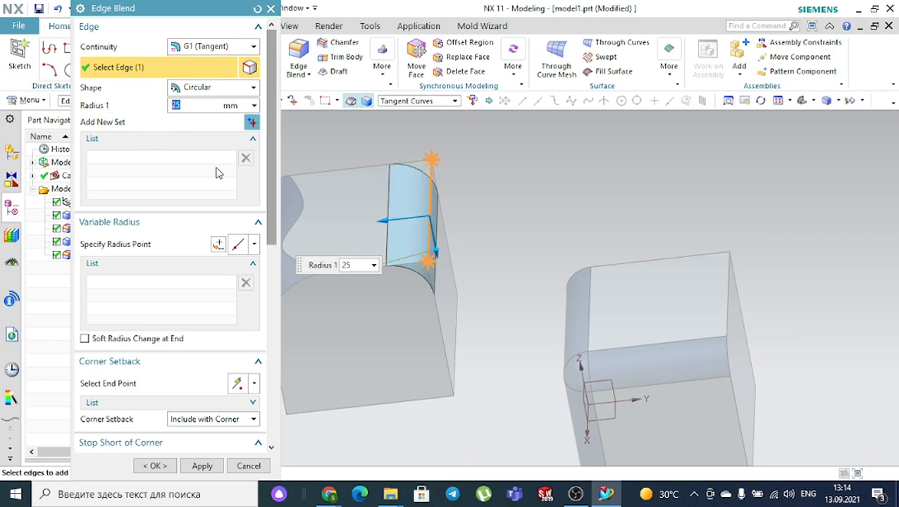
scroll(198, 337, down, 3)
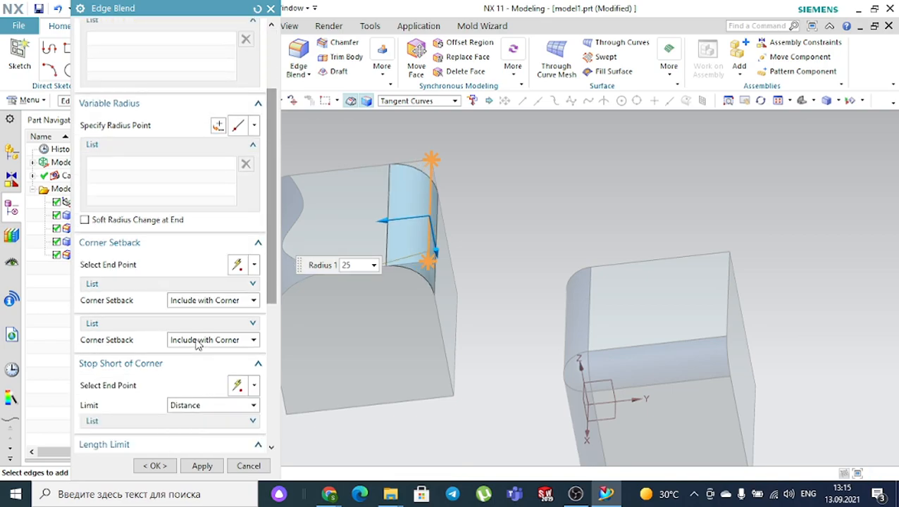
click(163, 465)
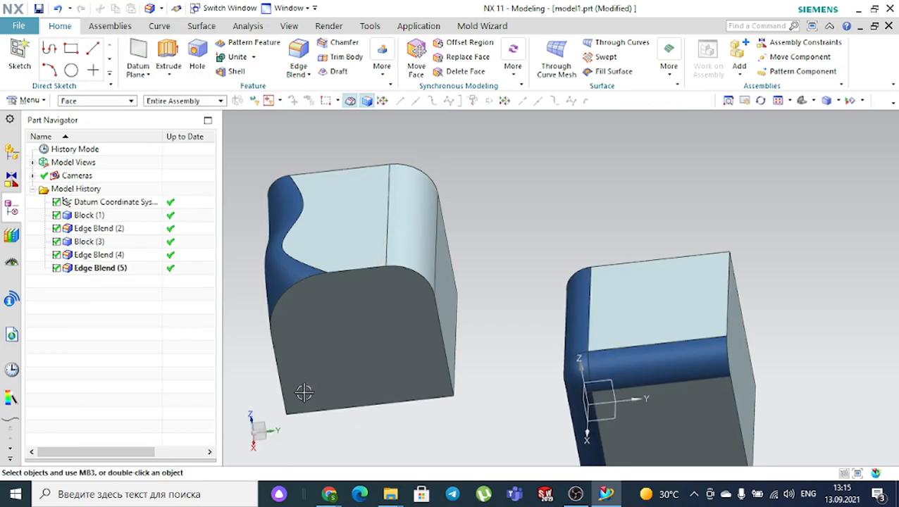
- Colour the new 25 mm corner blend face Strong Midnight dark blue via Edit Object Display
middle_drag(481, 266, 459, 249)
click(546, 228)
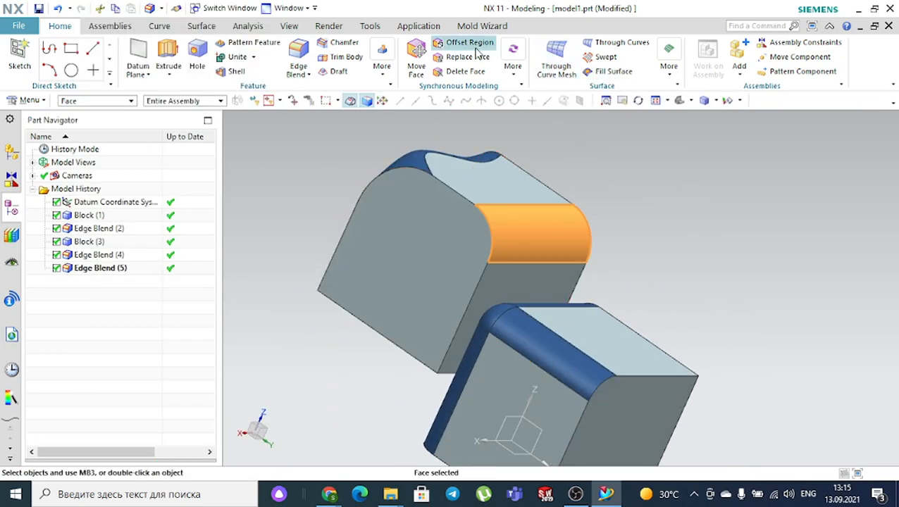
click(289, 26)
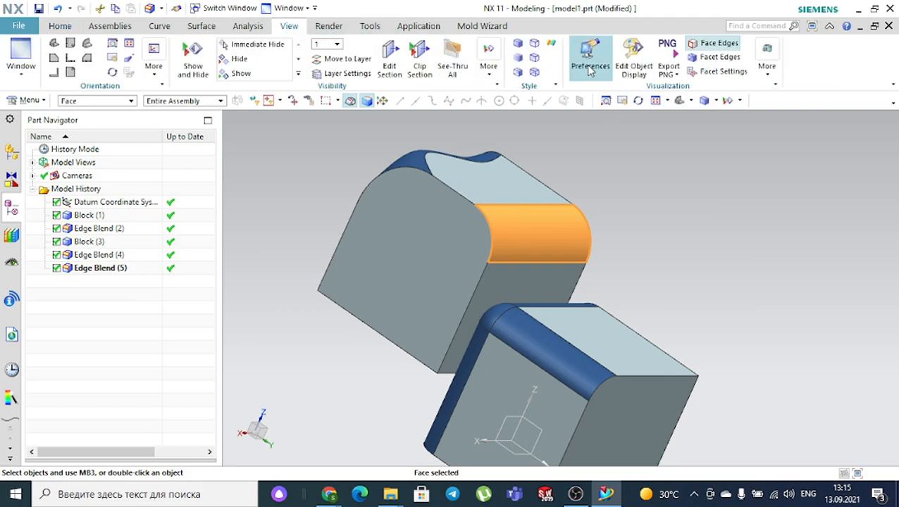
click(633, 56)
click(219, 93)
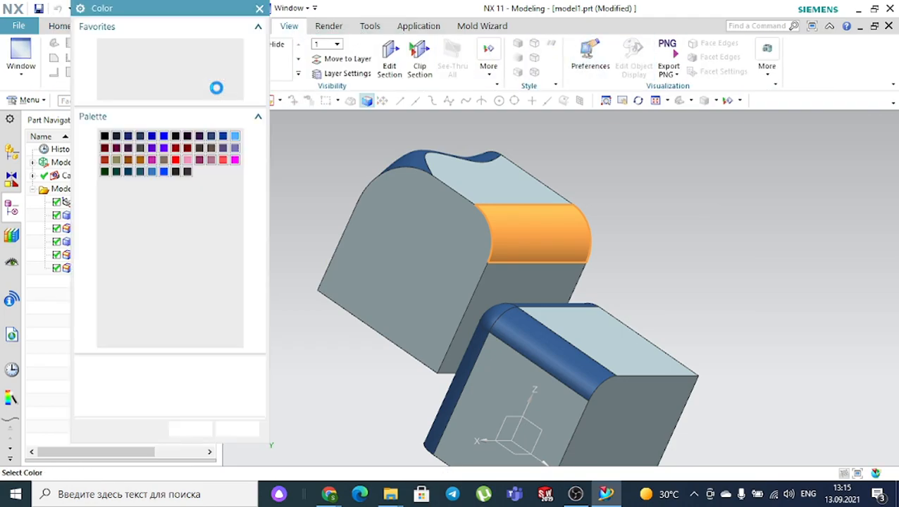
click(212, 138)
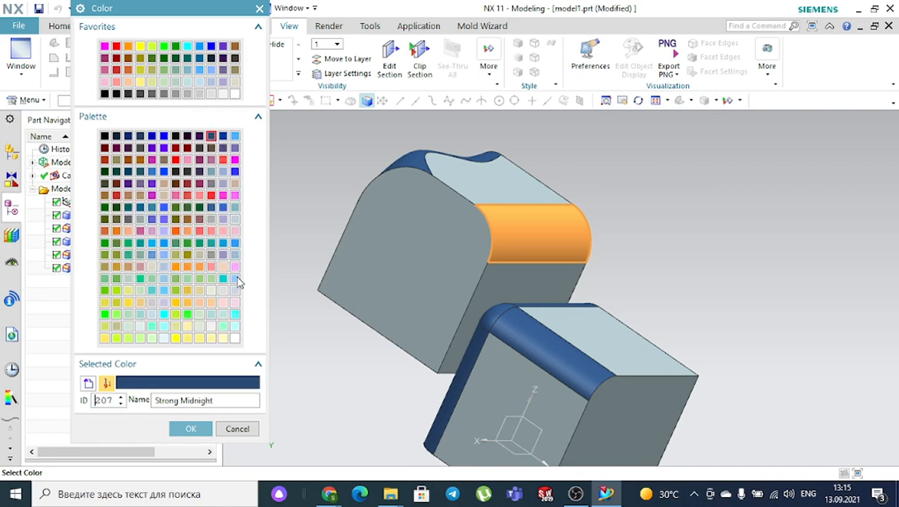
click(192, 429)
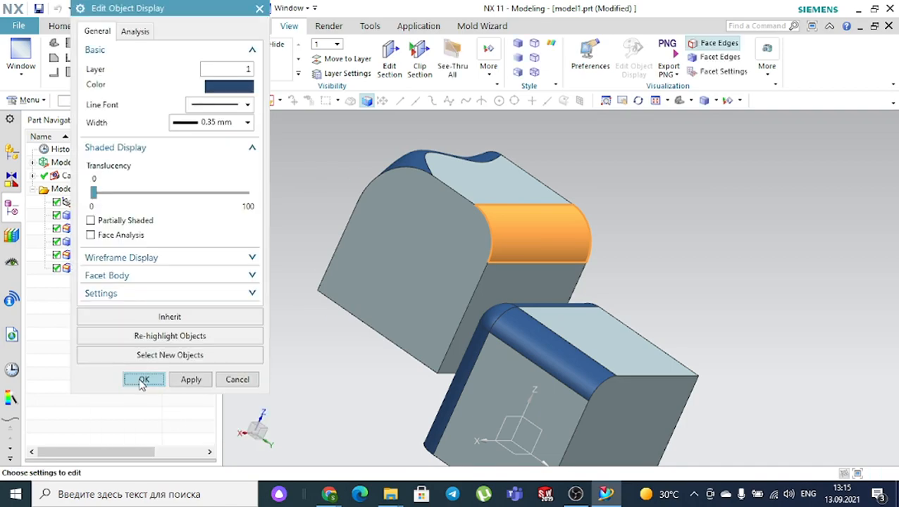
click(141, 380)
middle_drag(325, 345, 390, 361)
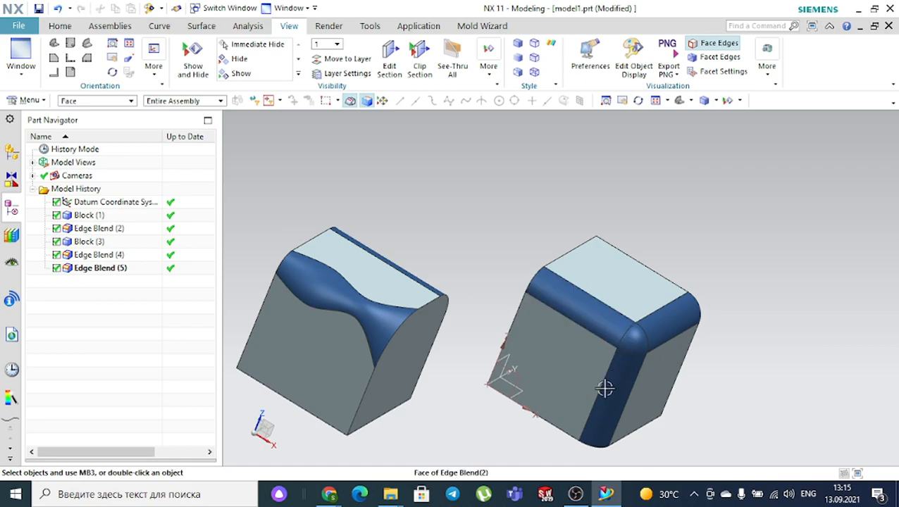
- Create a 100 × 100 × 100 mm block with its origin left of the two blended blocks
scroll(634, 324, down, 3)
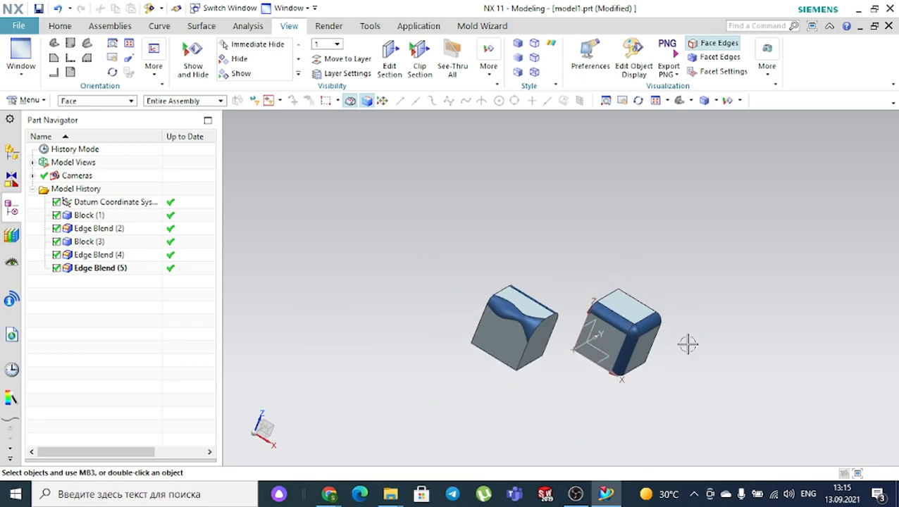
click(680, 100)
scroll(559, 204, down, 1)
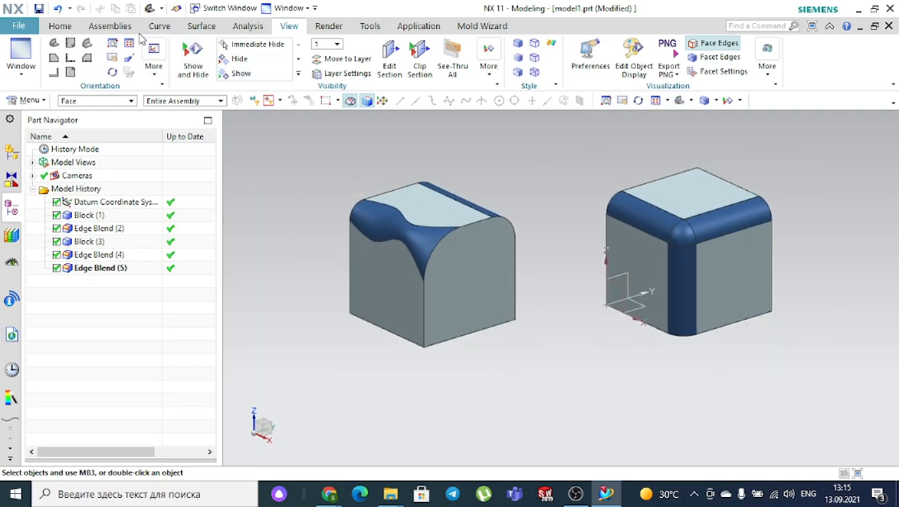
click(71, 27)
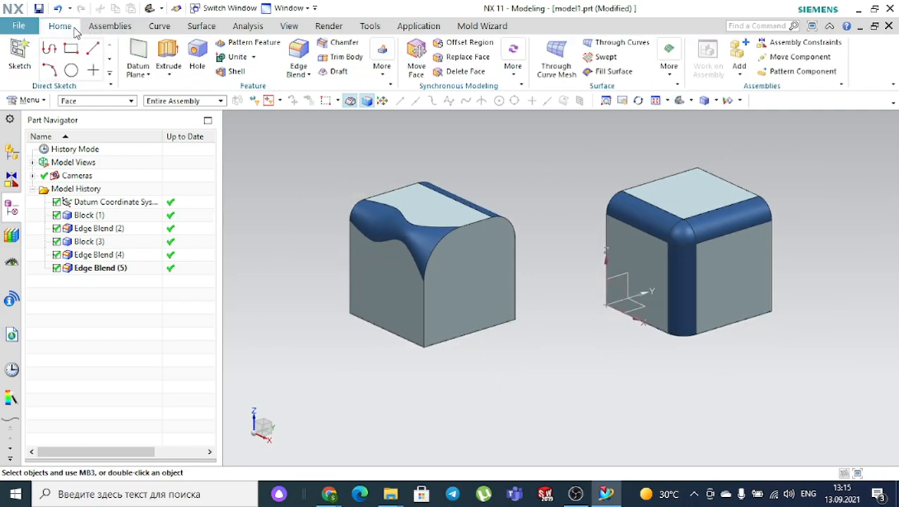
click(383, 71)
click(597, 118)
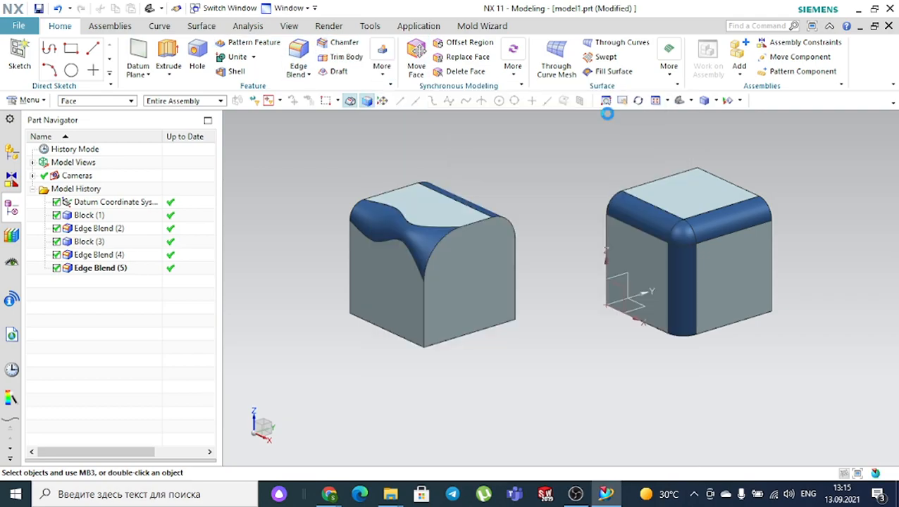
scroll(581, 134, down, 3)
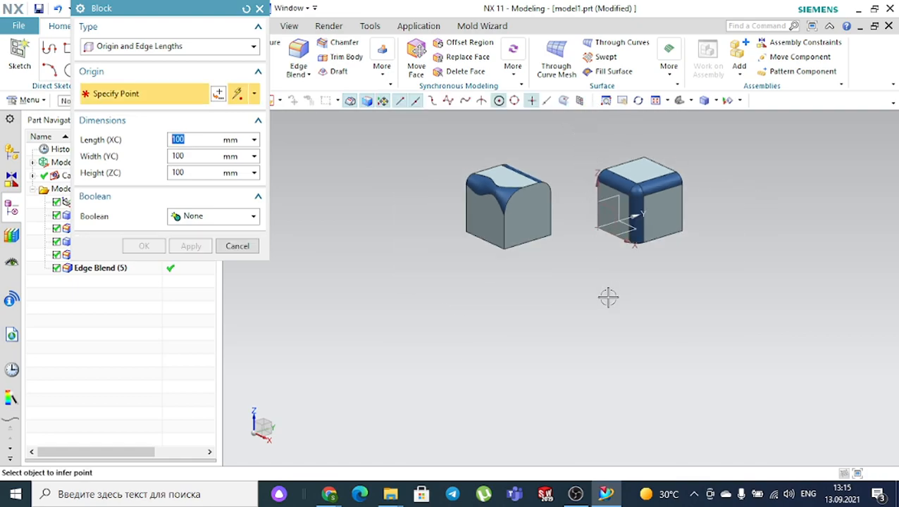
click(349, 252)
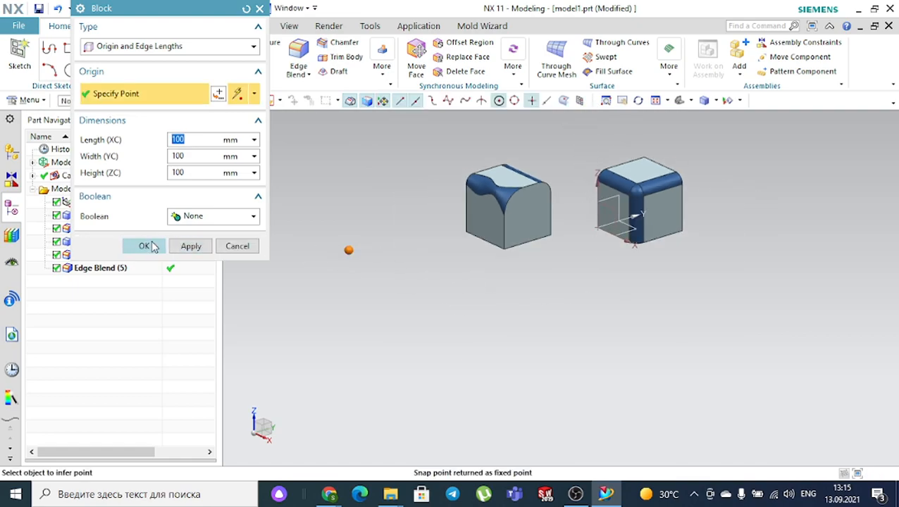
click(145, 246)
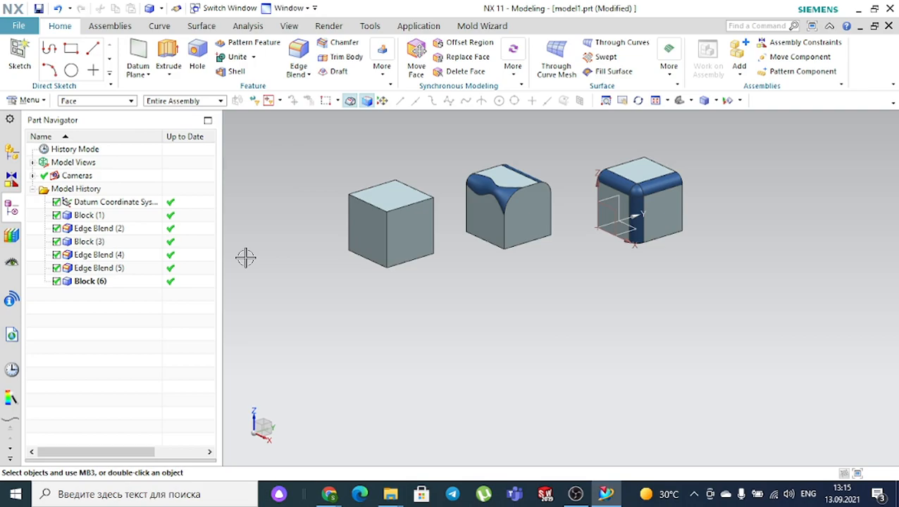
- Start a 25 mm edge blend on the new cube's two top edges and vertical corner edge
click(298, 57)
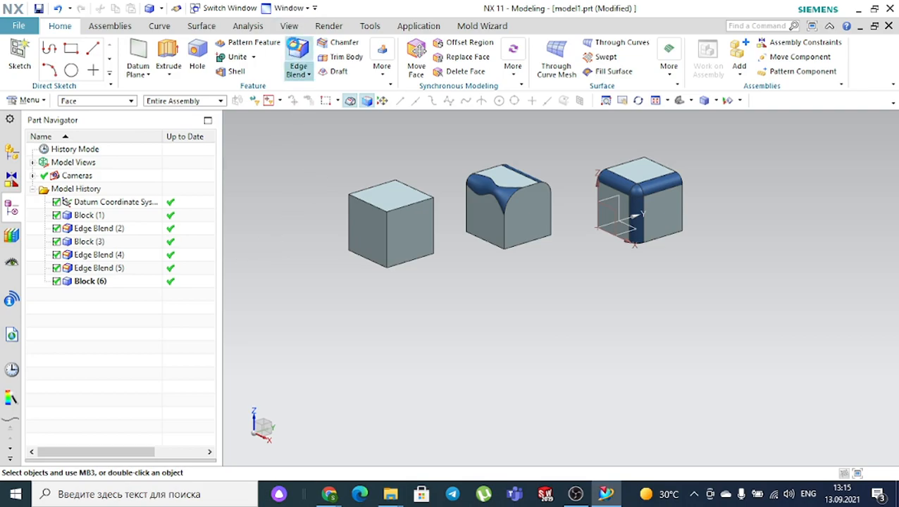
scroll(353, 194, up, 3)
click(363, 205)
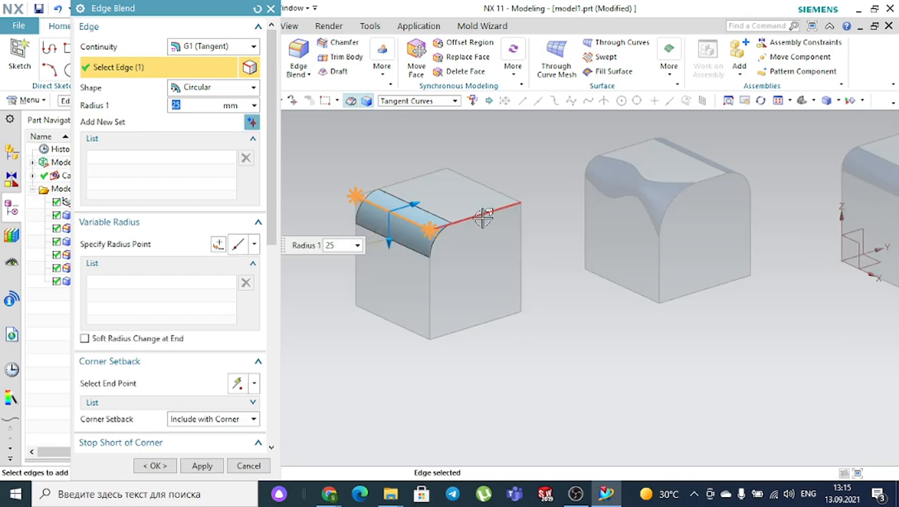
click(468, 217)
click(428, 280)
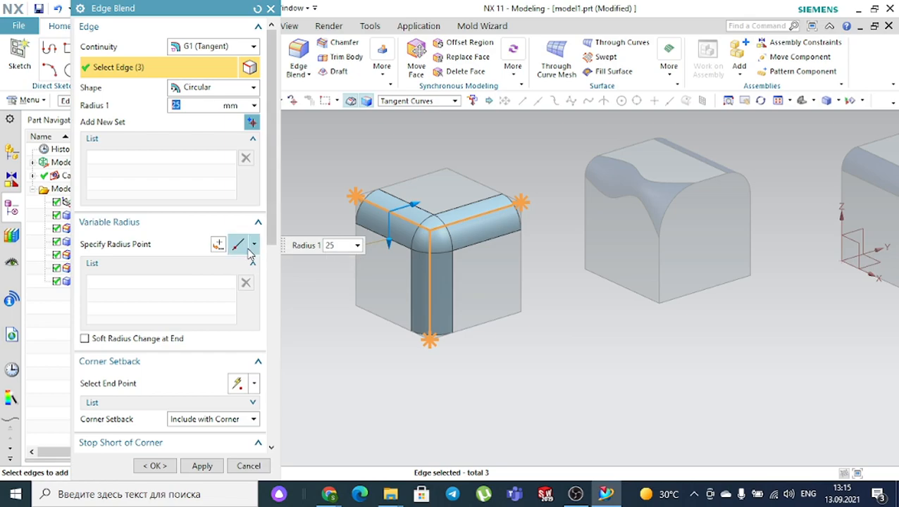
scroll(171, 293, down, 1)
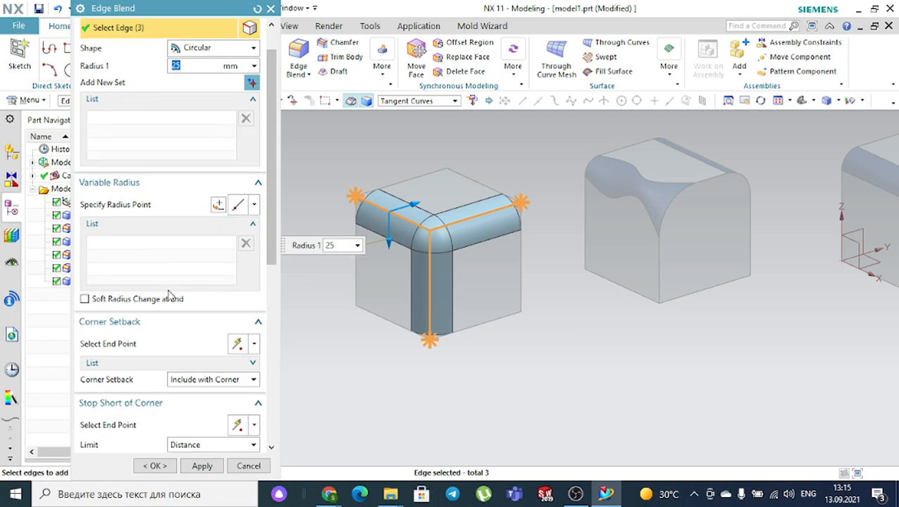
- Collapse the Variable Radius and Corner Setback sections of the Edge Blend dialog
click(109, 186)
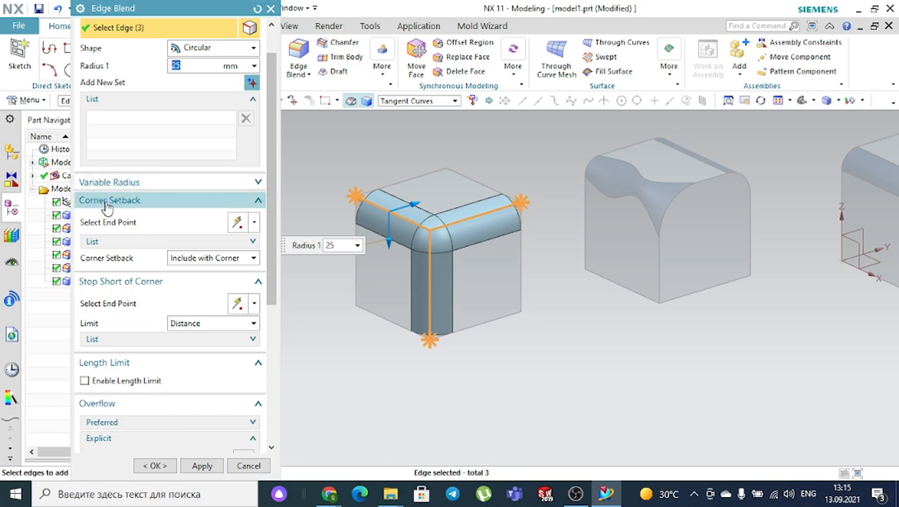
click(107, 204)
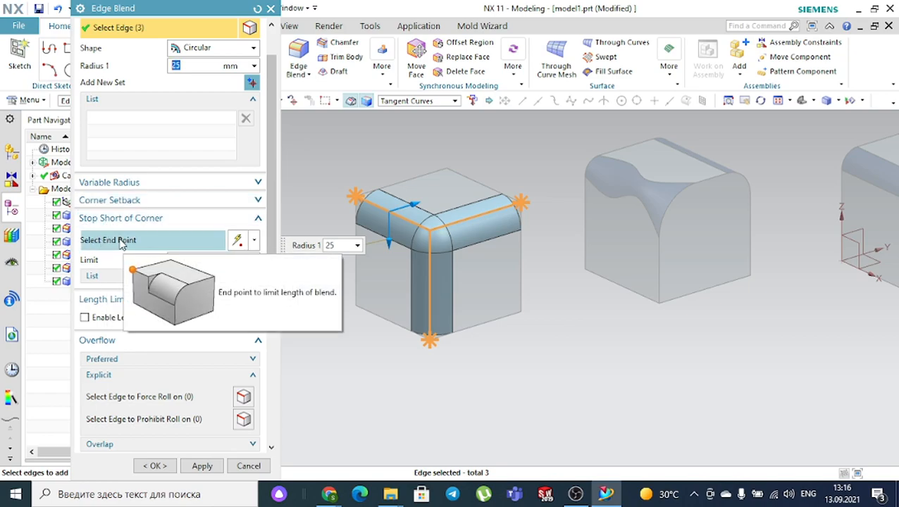
click(121, 242)
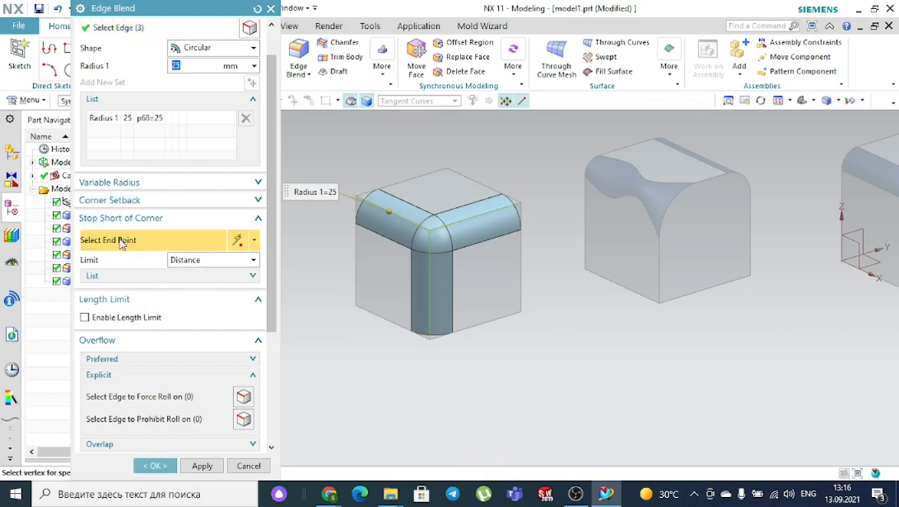
- Expand Corner Setback and pick Block(6)'s corner point for the setbacks
click(113, 201)
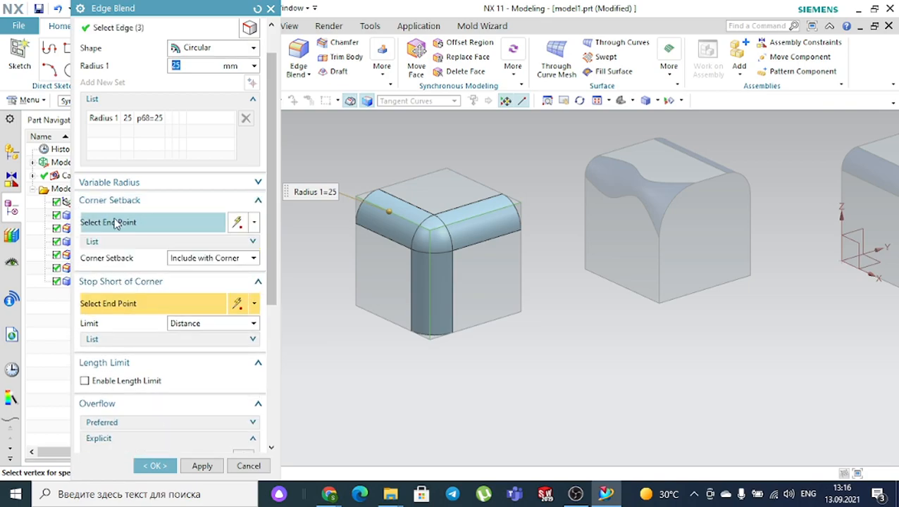
click(118, 222)
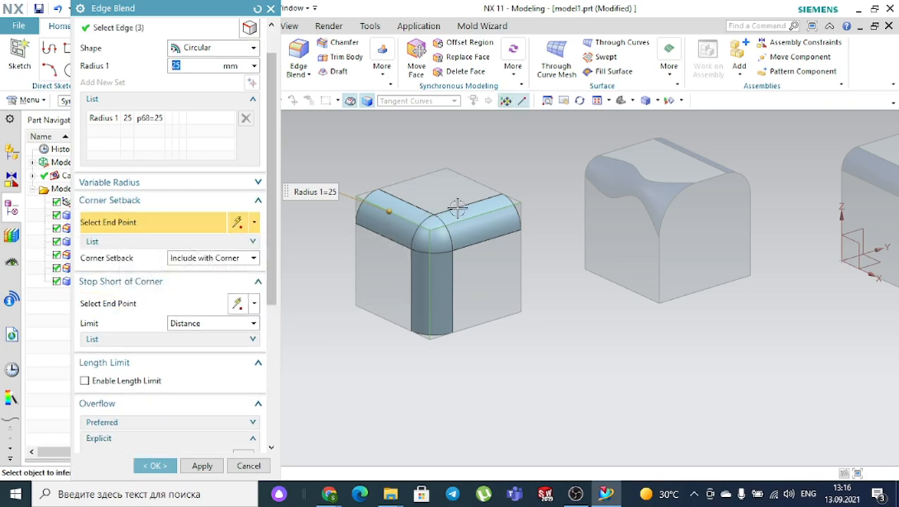
scroll(451, 219, up, 4)
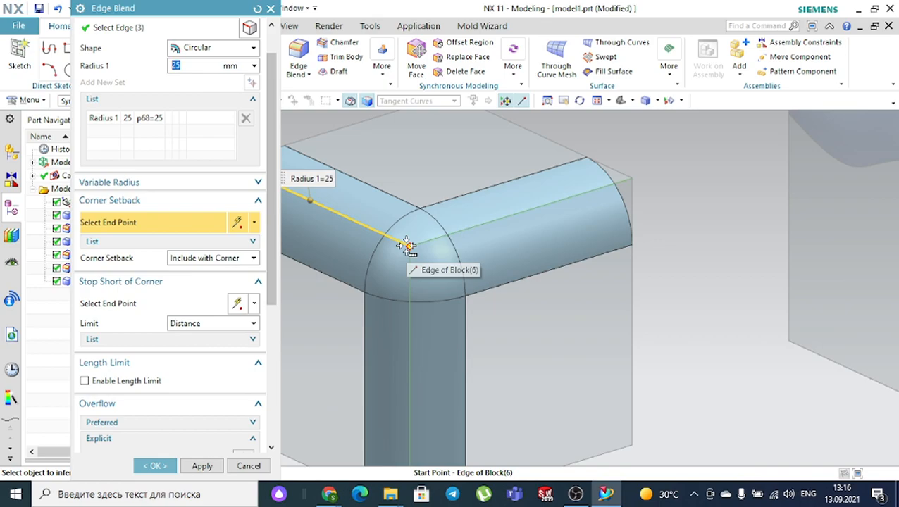
click(406, 245)
click(467, 258)
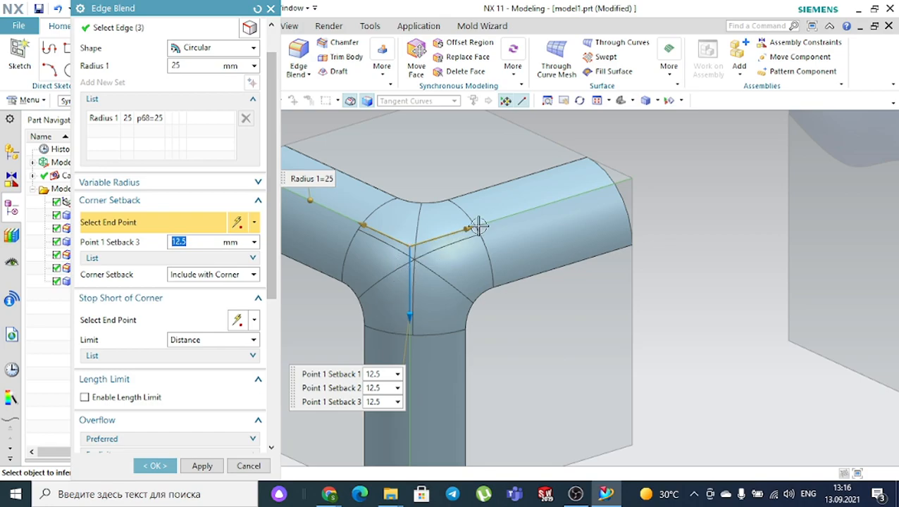
- Drag the three setback handles to 53, 50 and 55 mm along the corner edges
drag(479, 226, 552, 203)
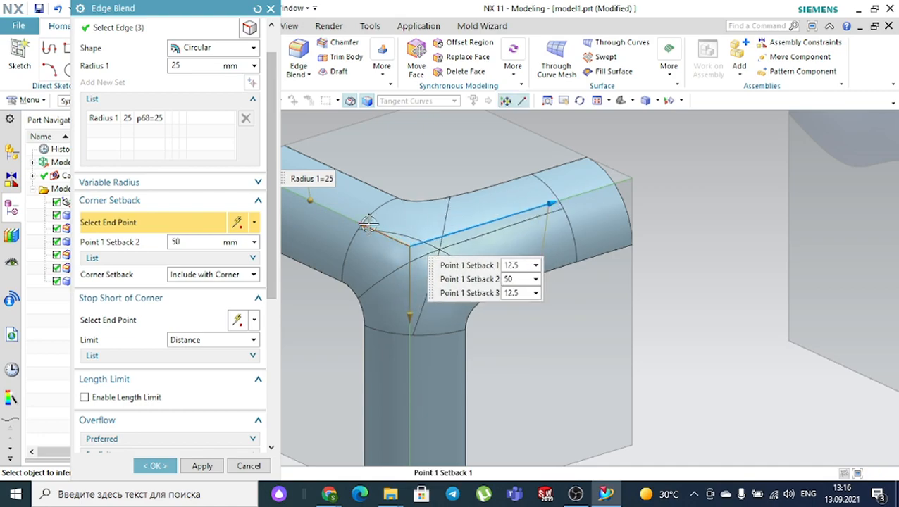
drag(368, 224, 289, 201)
scroll(409, 245, down, 3)
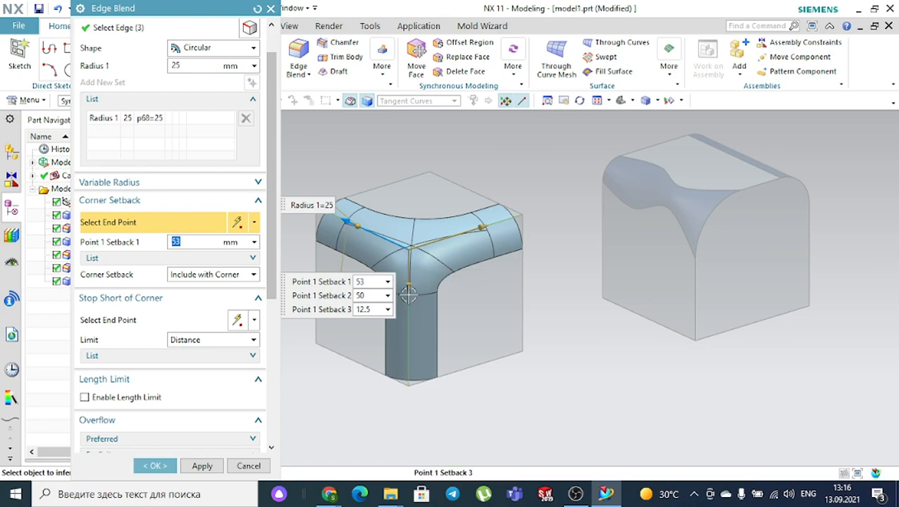
click(406, 329)
drag(408, 287, 412, 345)
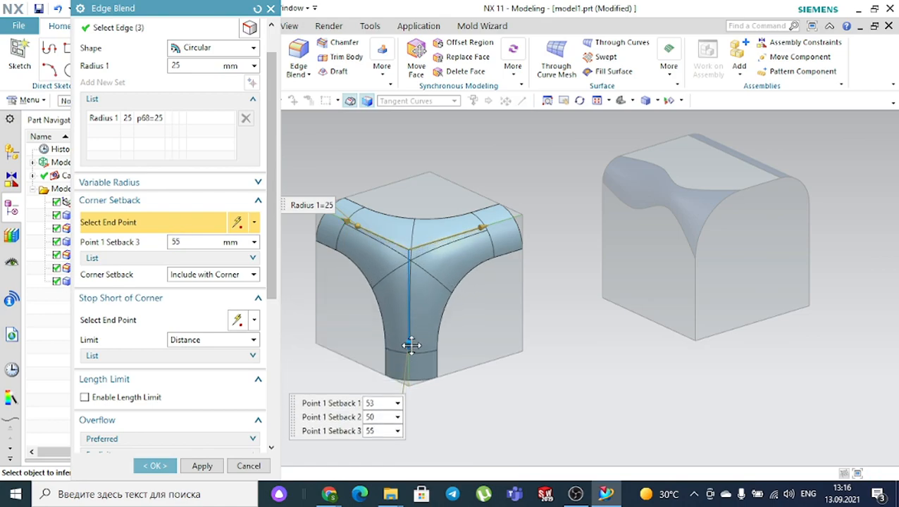
click(117, 258)
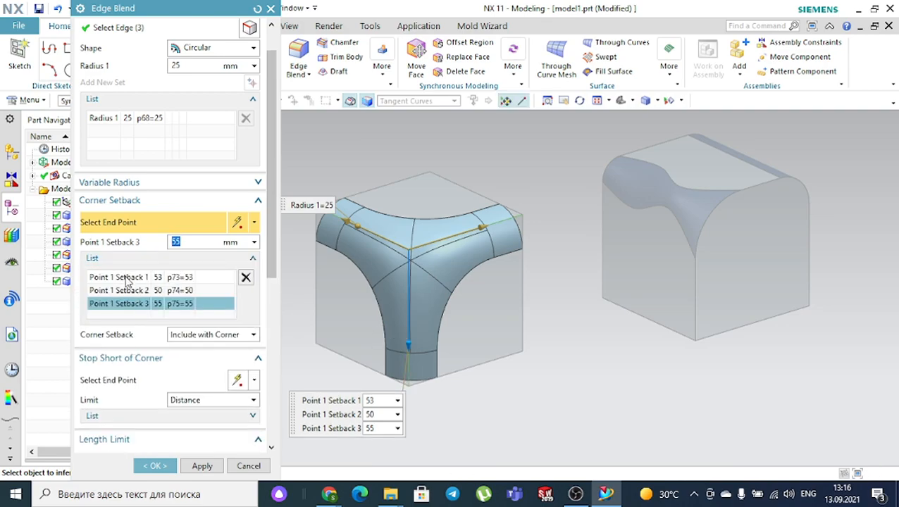
- Change the corner setback values in the Corner Setback list to 40, 60 and 50 mm
click(127, 279)
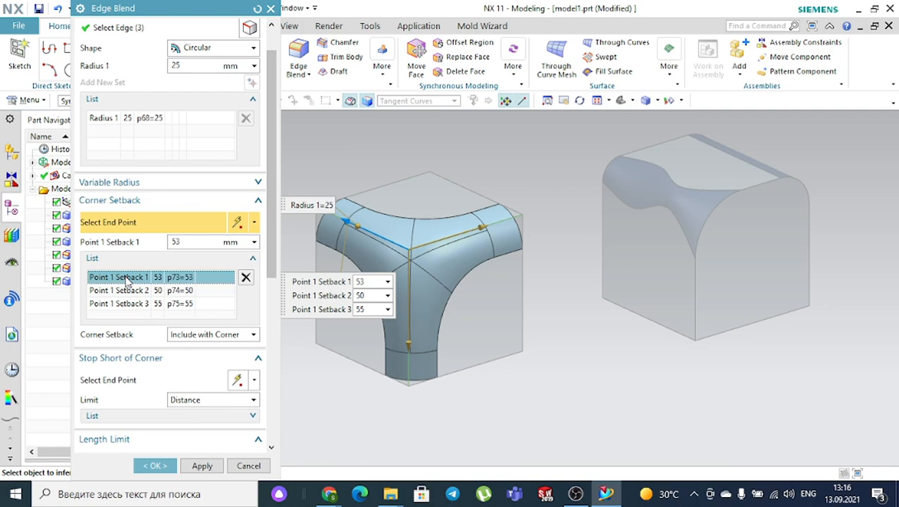
click(130, 291)
click(137, 304)
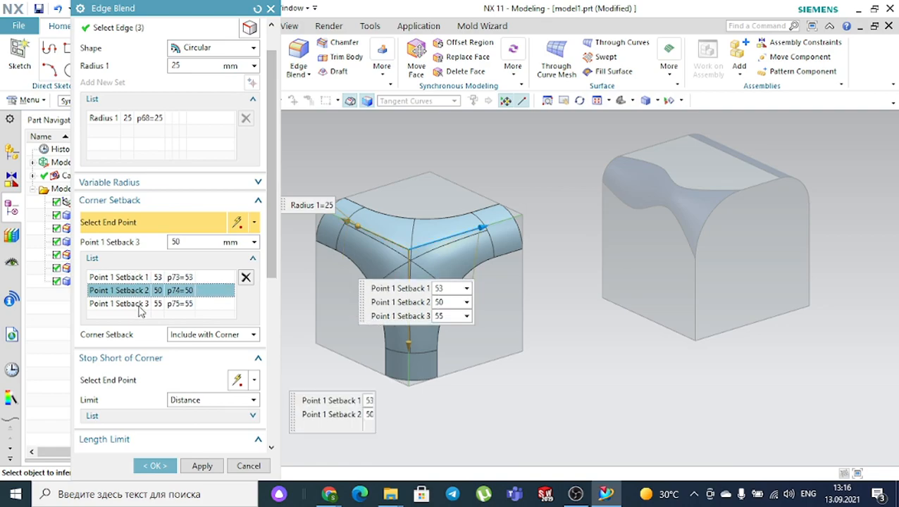
click(184, 243)
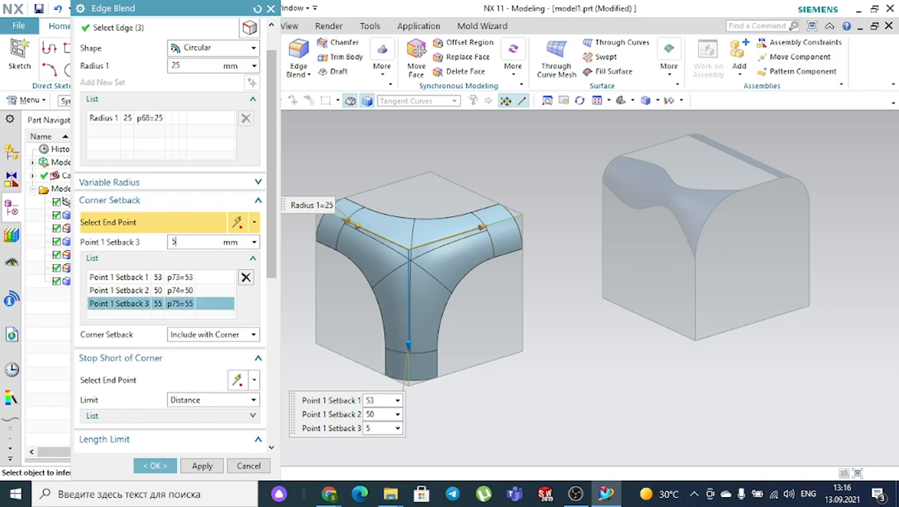
key(Return)
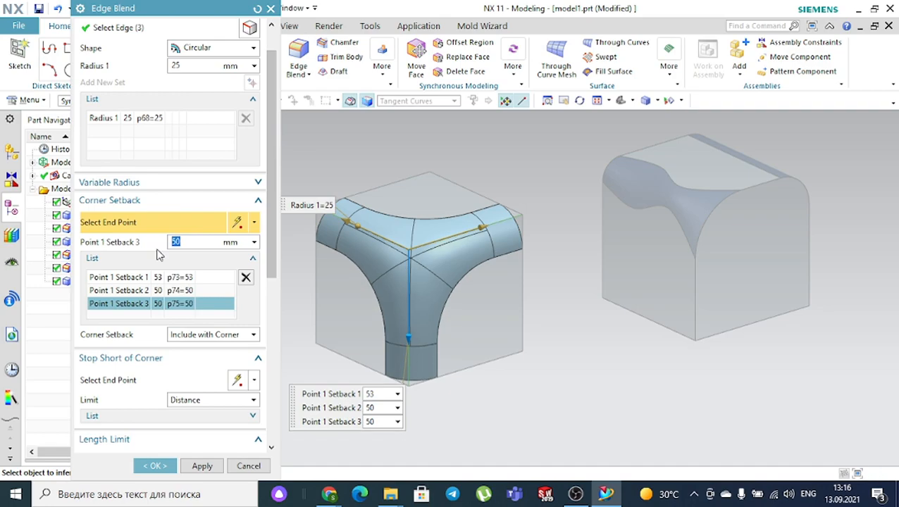
click(134, 279)
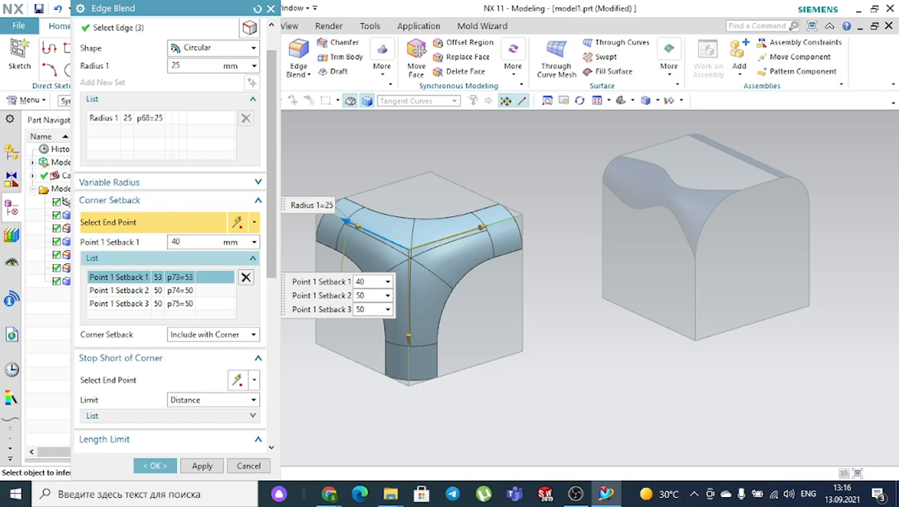
text(40)
key(Return)
click(189, 291)
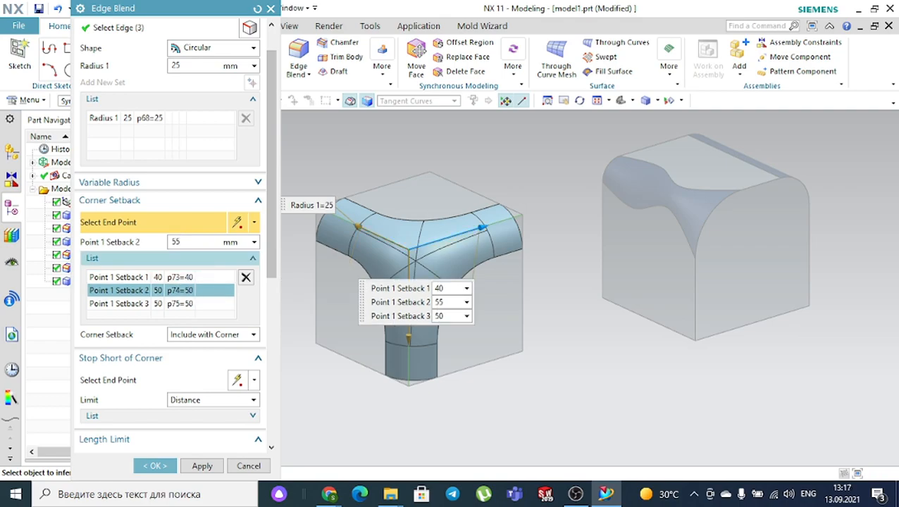
key(Return)
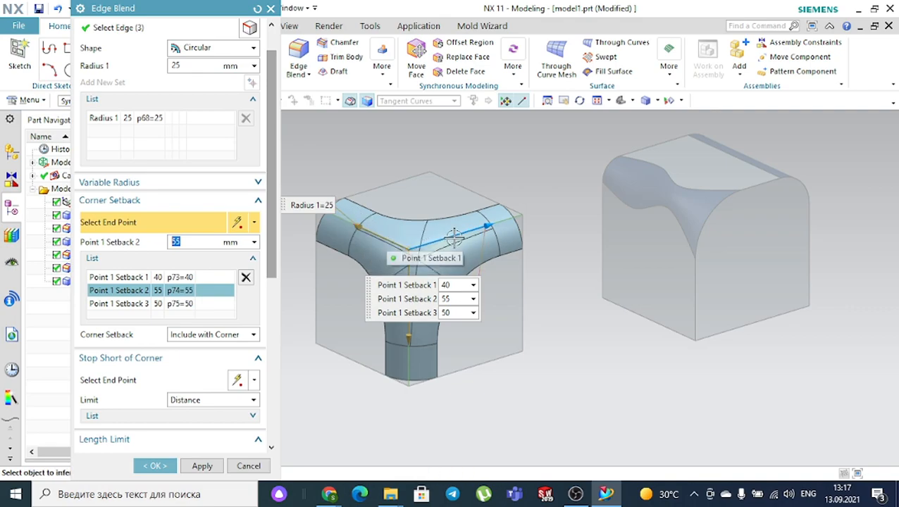
- Nudge the second setback point and apply the 25 mm corner blend as Edge Blend (7)
mouse_move(486, 228)
mouse_down()
mouse_move(451, 243)
mouse_move(493, 224)
mouse_up()
click(166, 466)
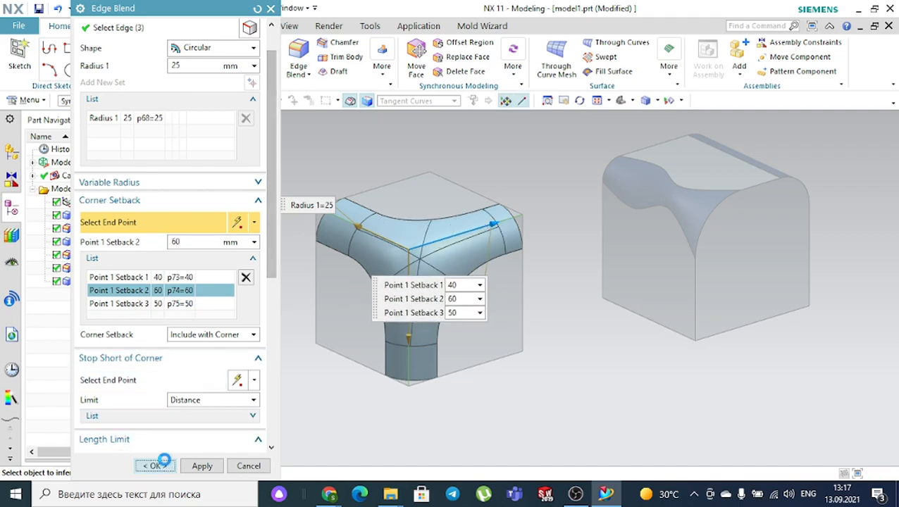
scroll(464, 324, down, 1)
middle_drag(540, 322, 493, 314)
scroll(478, 303, up, 4)
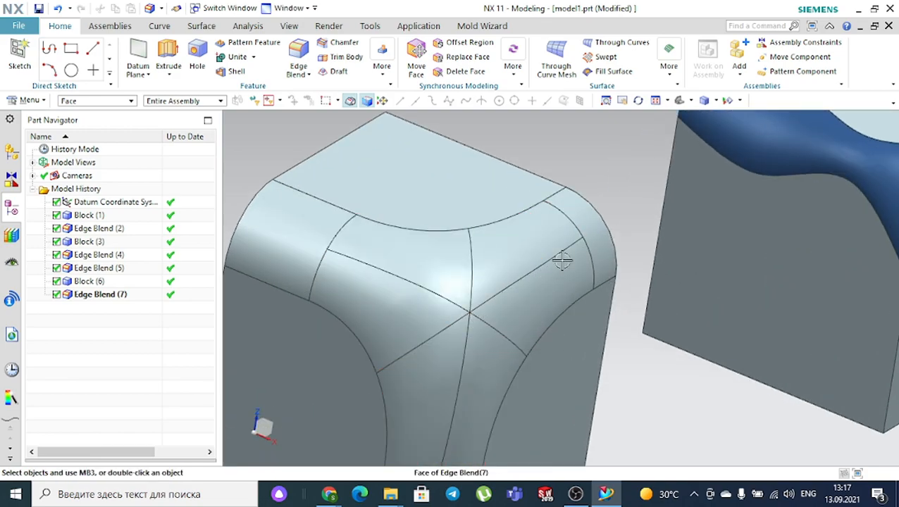
- Select all nine Edge Blend (7) corner faces, keeping the selection filter on Face
scroll(466, 285, down, 3)
scroll(455, 393, up, 2)
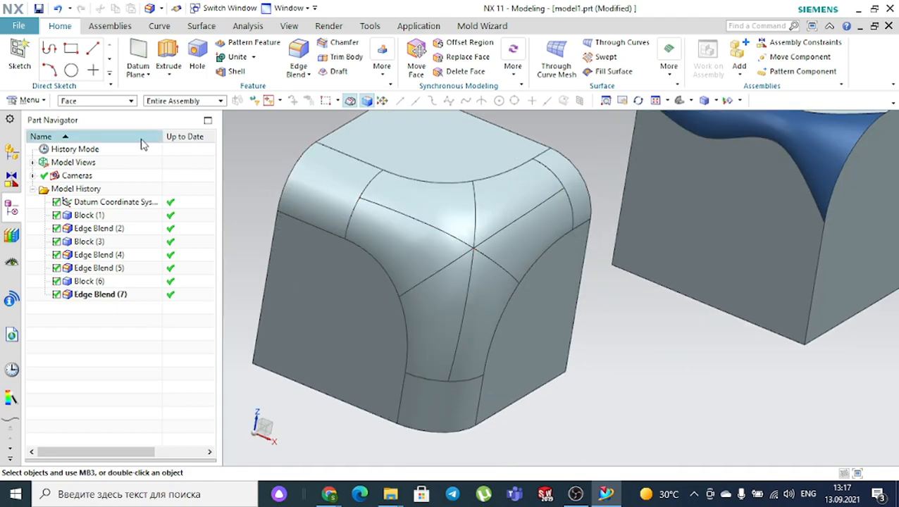
click(299, 195)
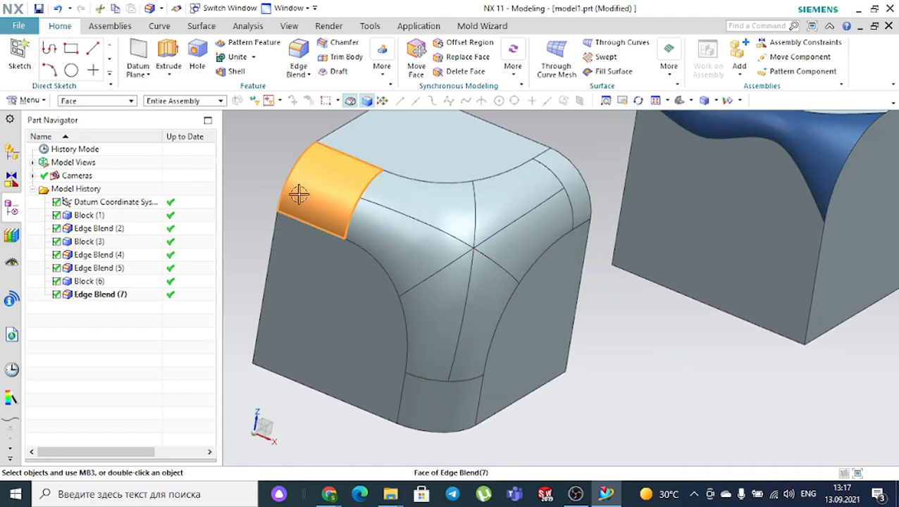
click(408, 194)
click(382, 221)
click(522, 203)
click(558, 178)
click(538, 217)
click(487, 281)
click(471, 280)
click(79, 102)
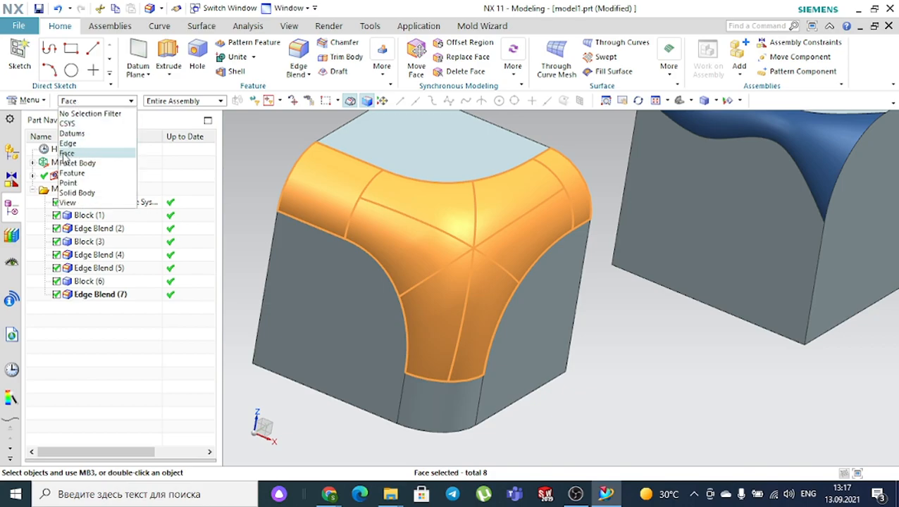
click(67, 154)
click(422, 402)
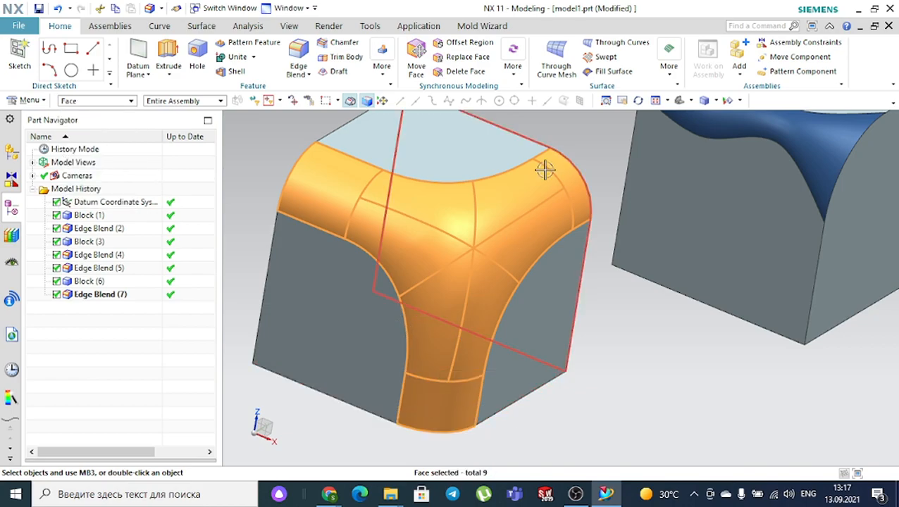
- Give the selected corner blend faces the dark navy colour via Edit Object Display
click(290, 27)
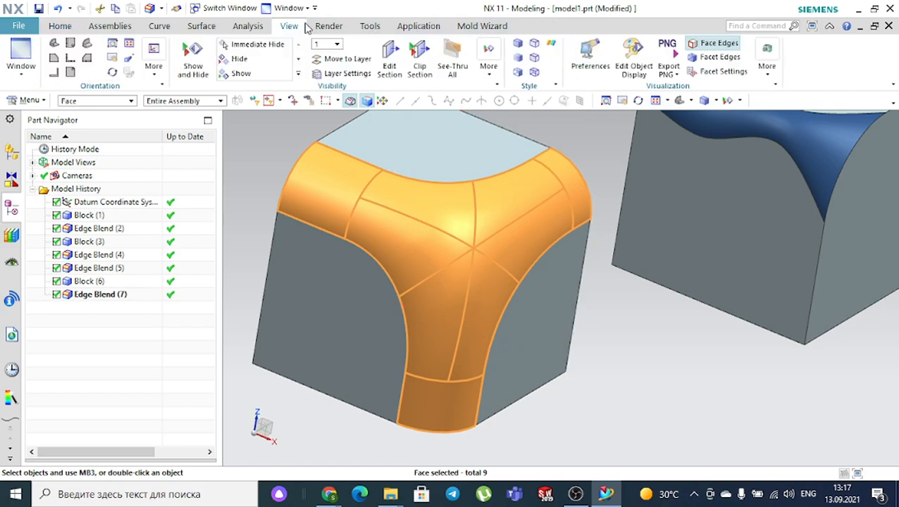
click(634, 57)
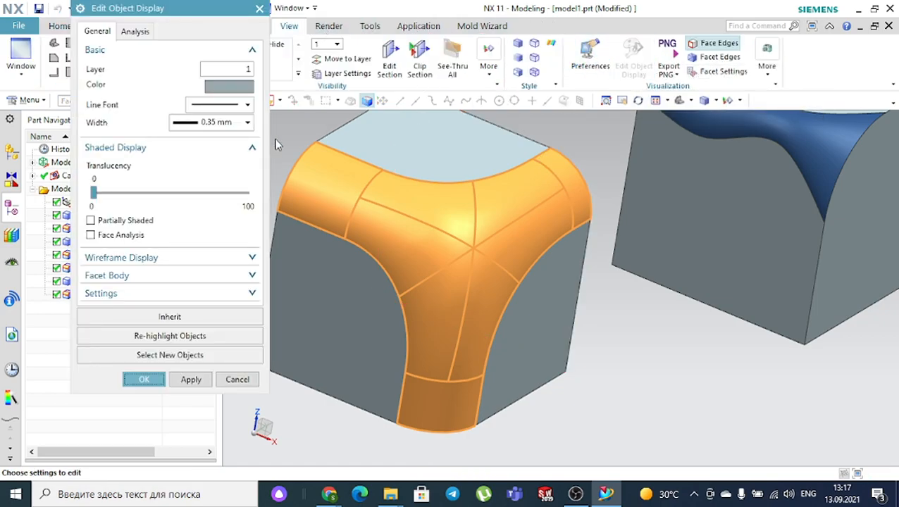
click(227, 86)
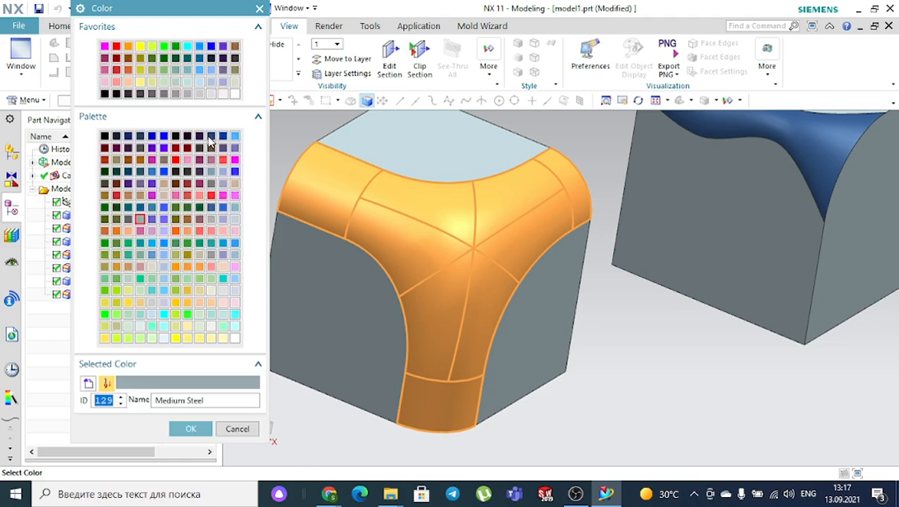
click(210, 136)
click(189, 427)
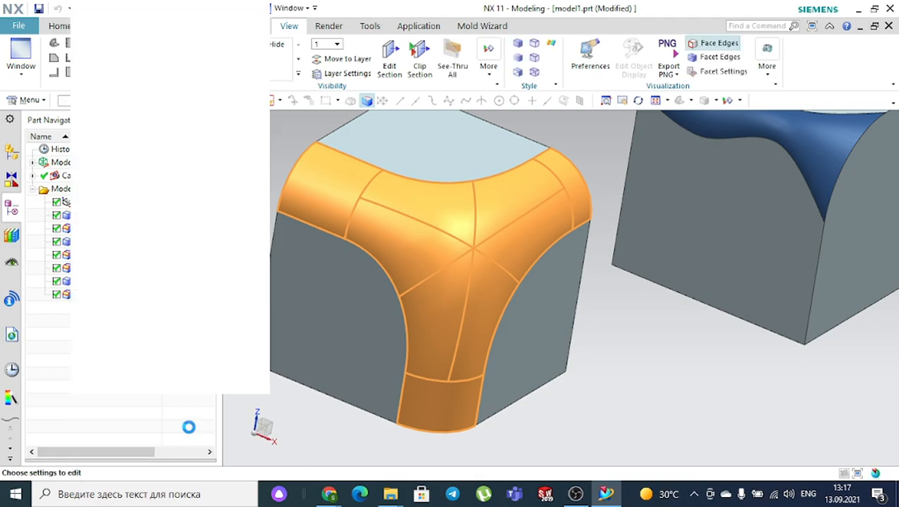
click(140, 377)
- Orbit toward a front view of the three blocks and return to the modelling commands
scroll(366, 324, up, 3)
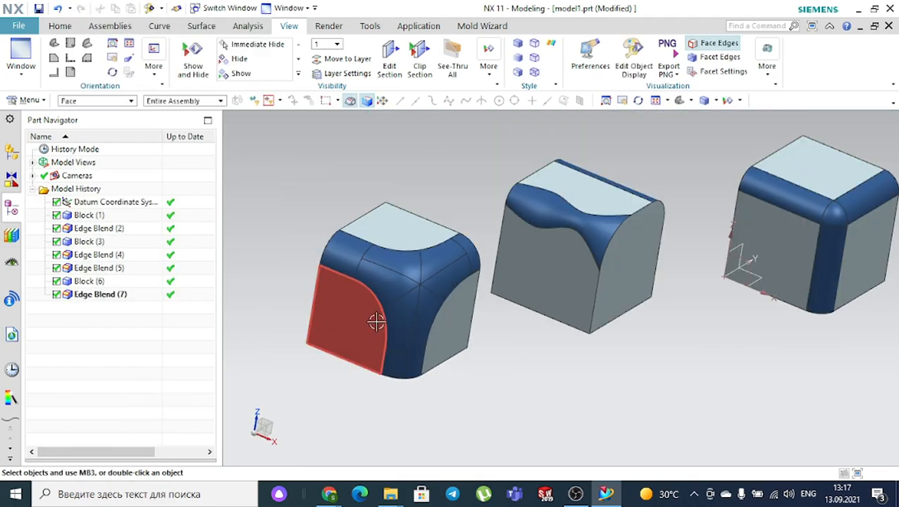
scroll(376, 322, up, 2)
middle_drag(423, 332, 477, 336)
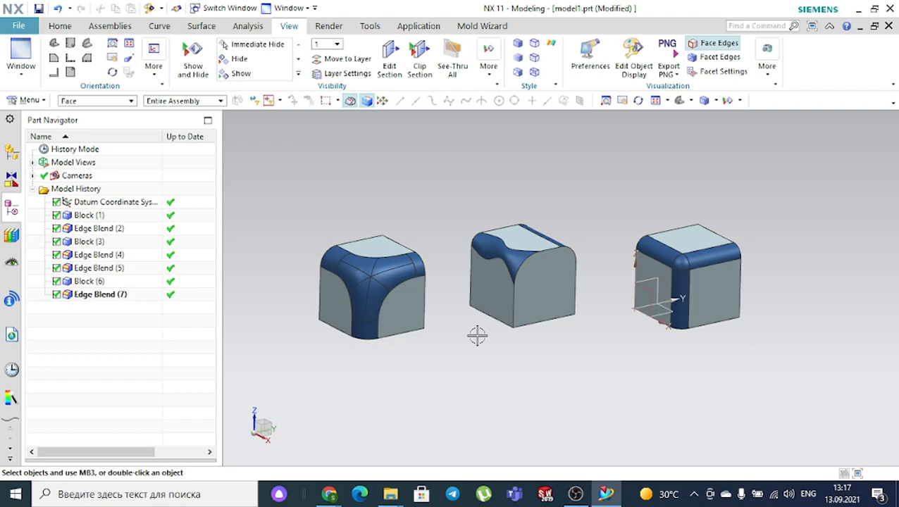
click(56, 29)
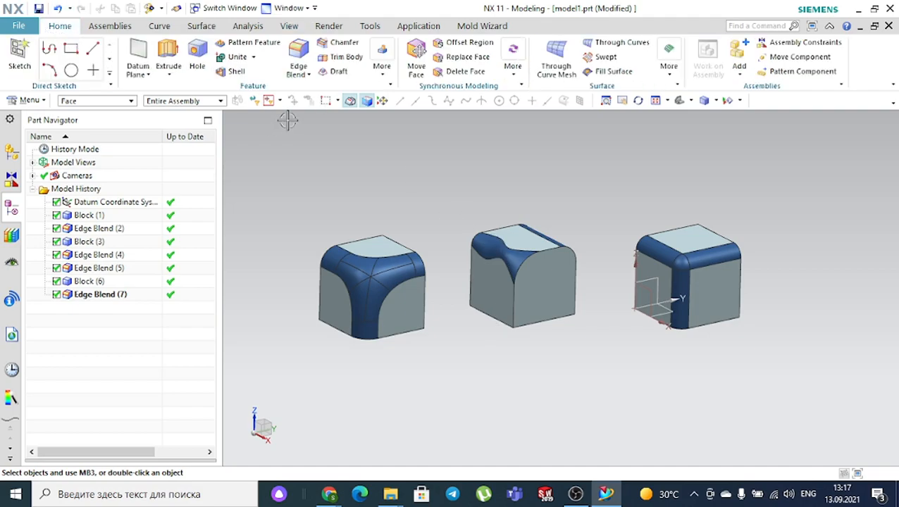
- Add a fourth 100 mm block, Block (8), in front of the three blended cubes
click(382, 70)
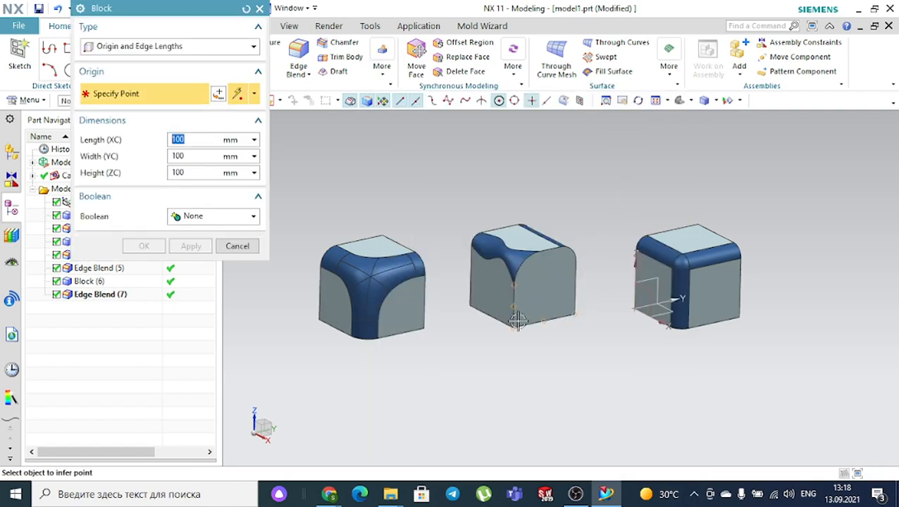
scroll(590, 315, down, 1)
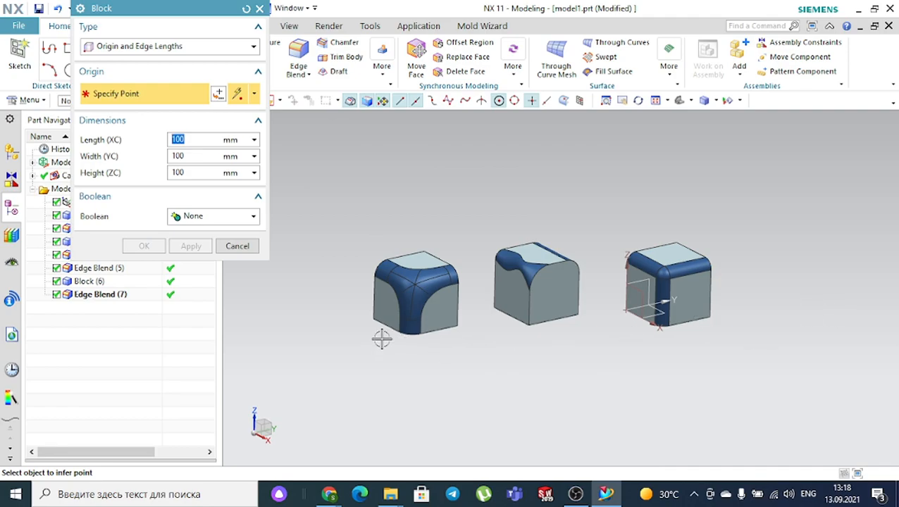
click(504, 387)
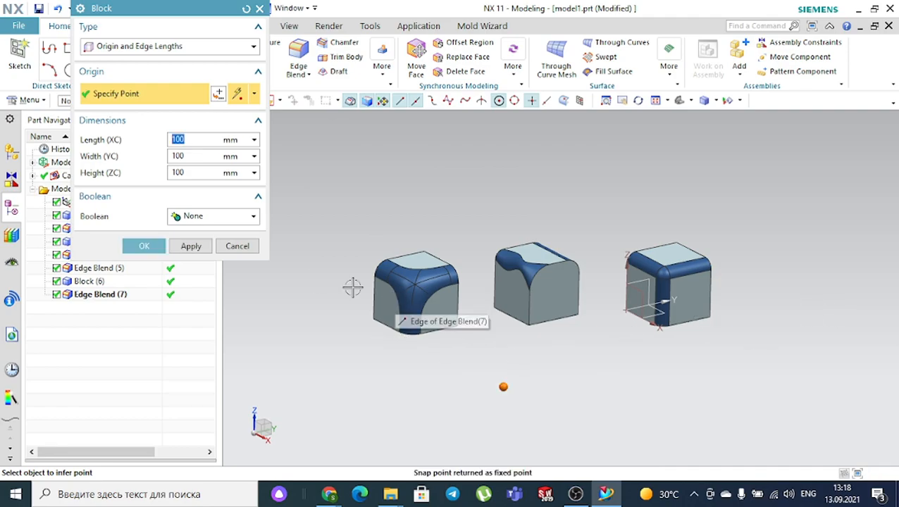
click(134, 245)
middle_drag(588, 345, 611, 367)
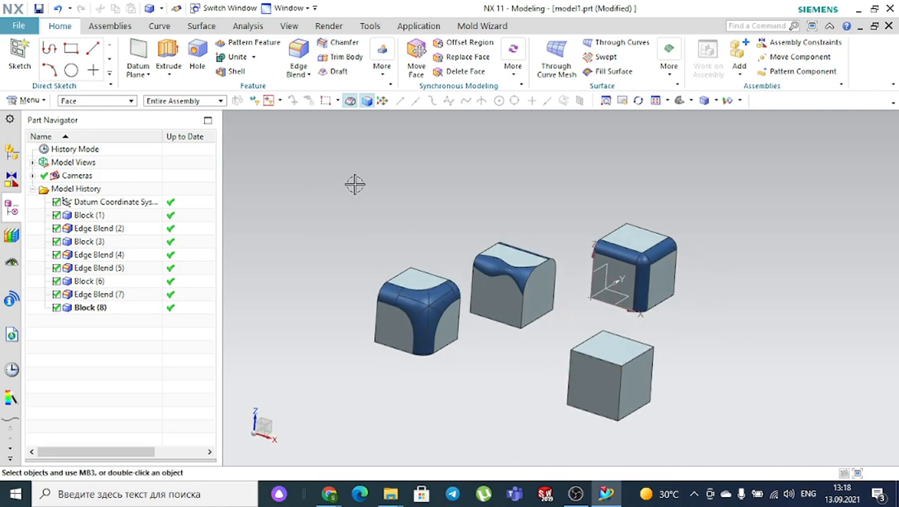
- Start a 25 mm edge blend on the fourth cube's front top edge with Stop Short of Corner end-point picking
click(299, 49)
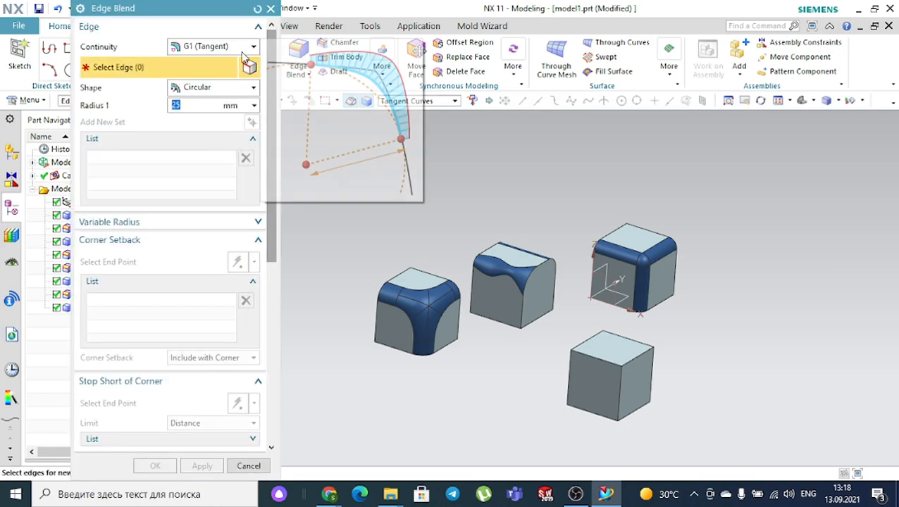
scroll(571, 372, up, 5)
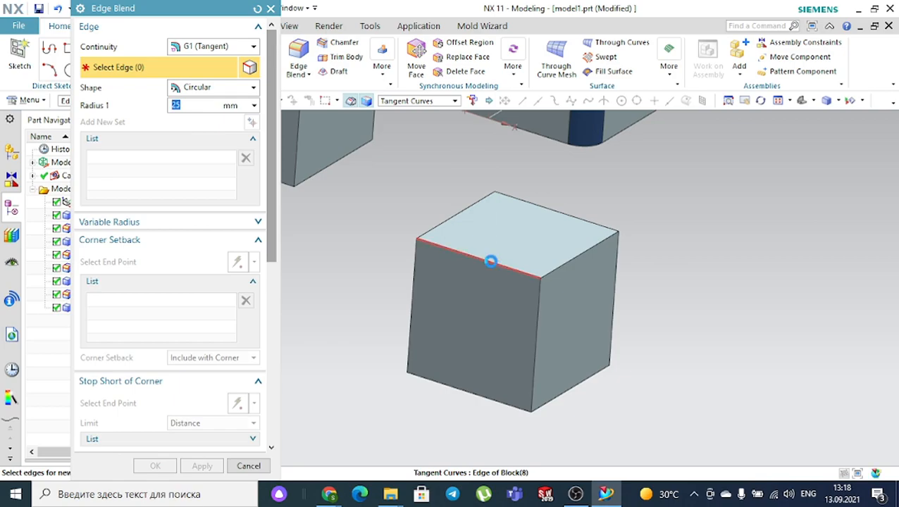
click(490, 259)
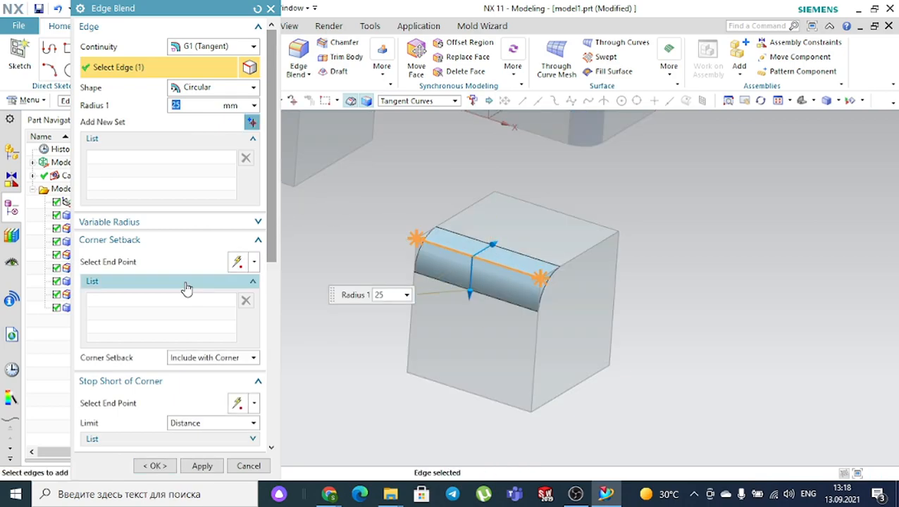
click(85, 240)
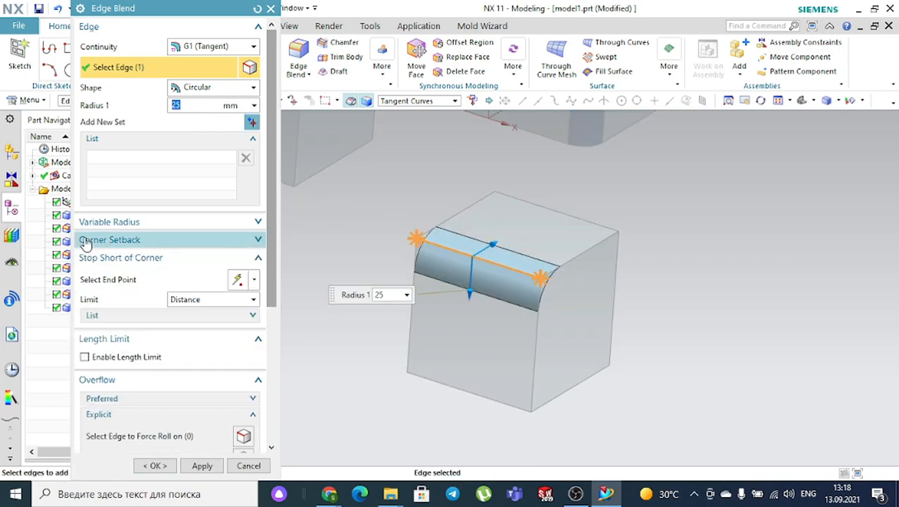
click(120, 258)
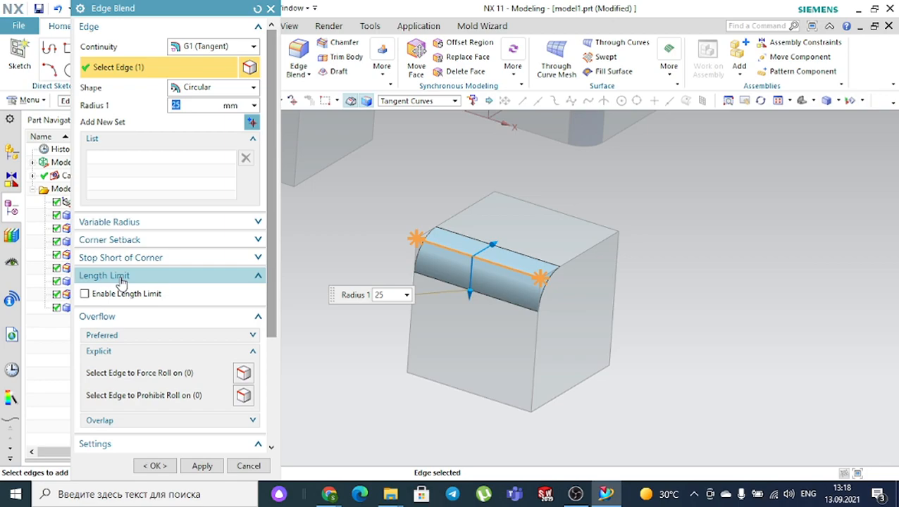
click(124, 262)
click(121, 281)
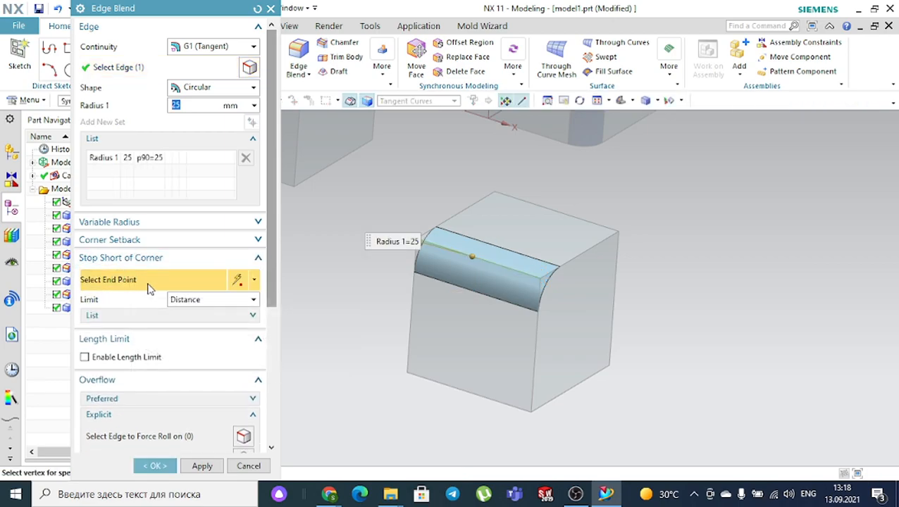
- Set the front edge blend's stop-short end point at arc length 40
scroll(377, 287, up, 5)
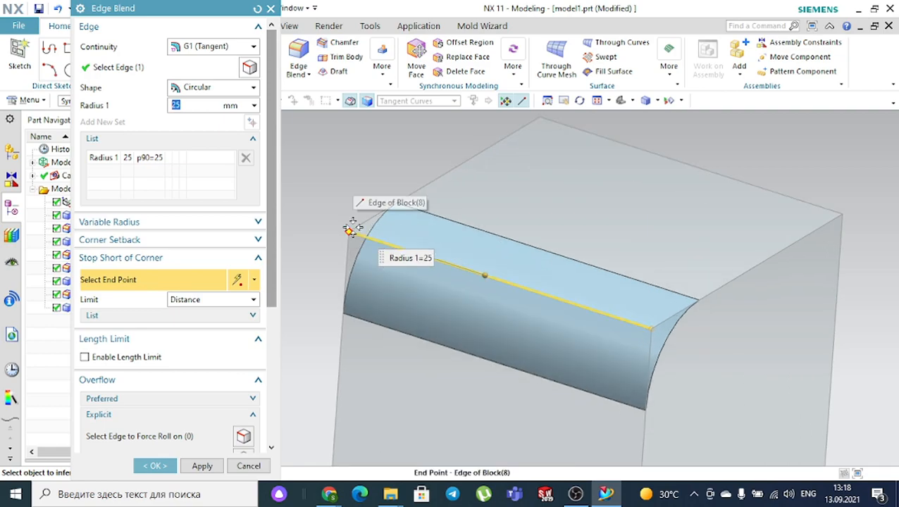
click(352, 228)
drag(356, 227, 449, 266)
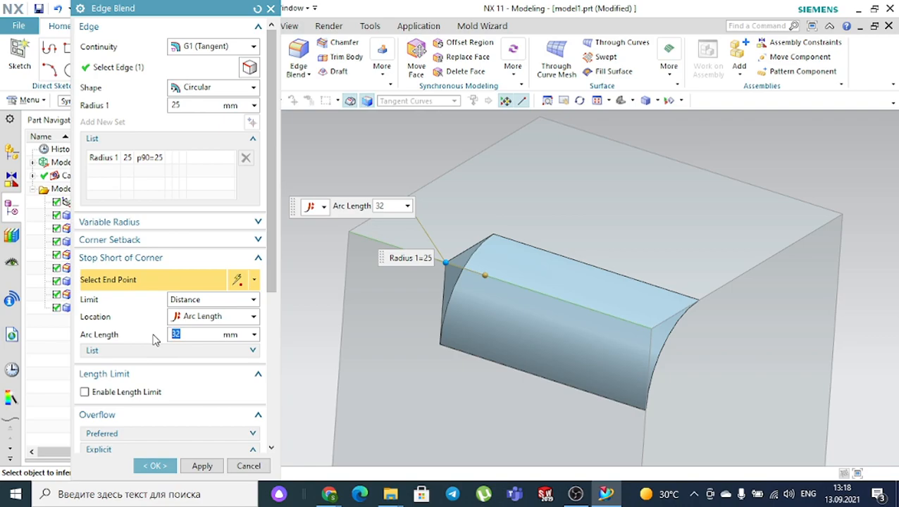
key(Return)
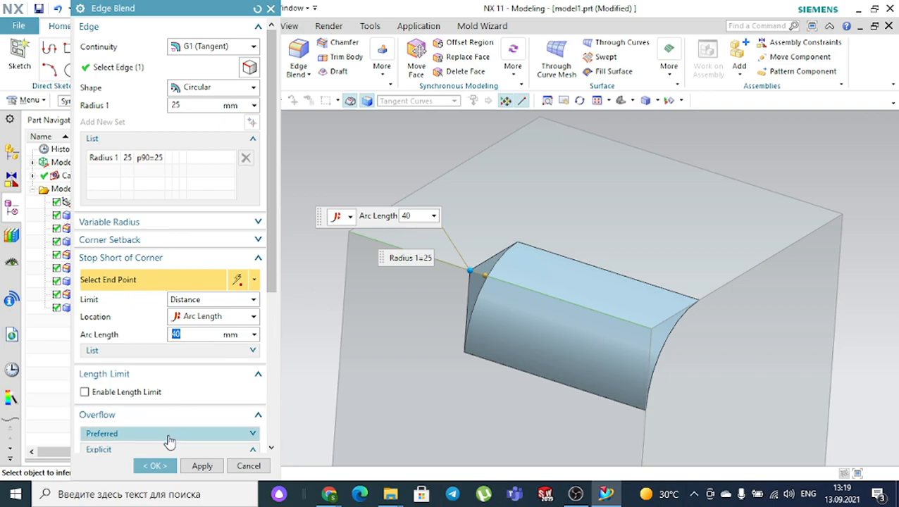
- Add the right-hand top edge, stop it 21 mm short of the corner, and create the blend
click(125, 66)
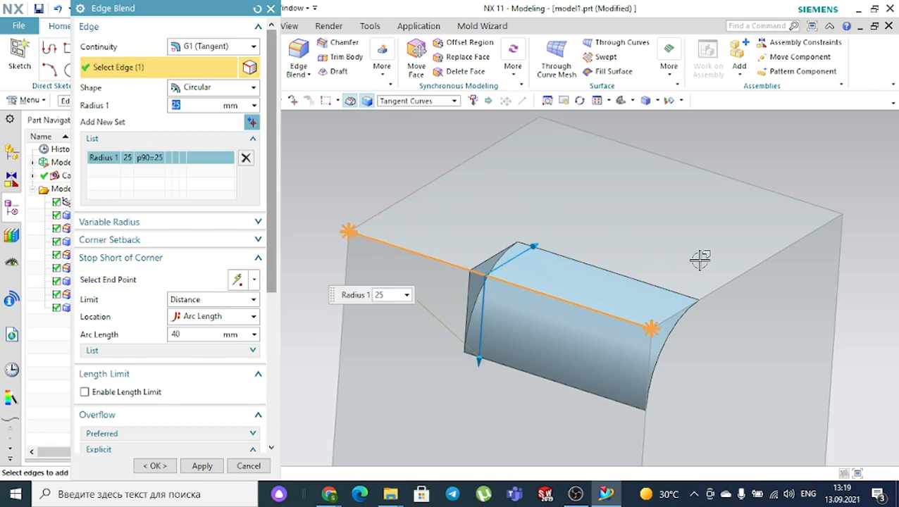
click(756, 266)
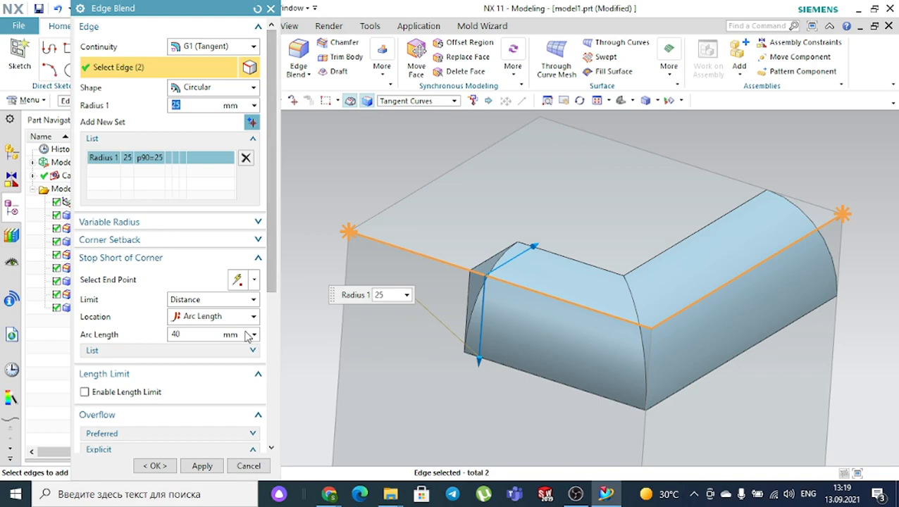
click(141, 280)
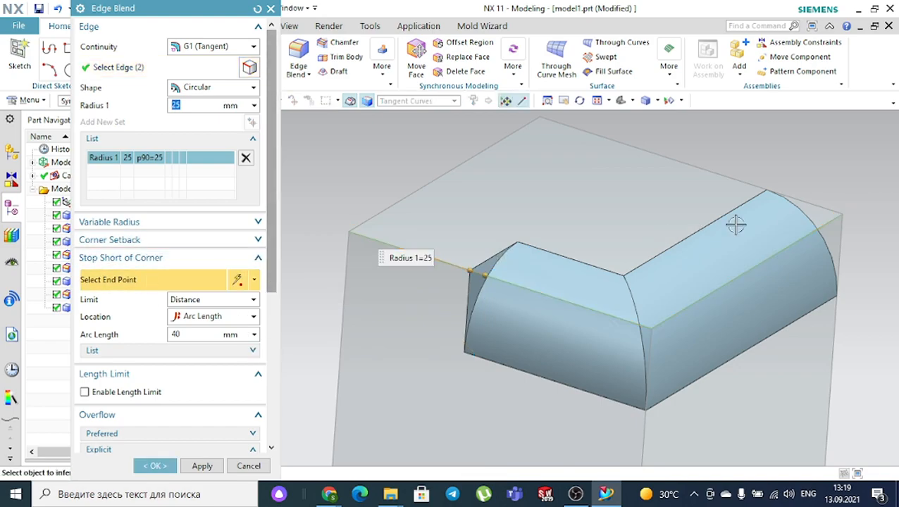
click(845, 217)
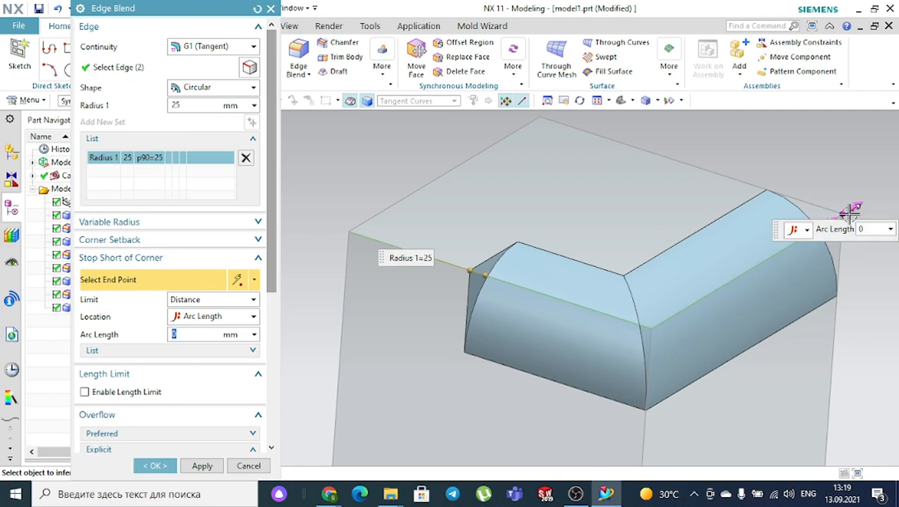
mouse_move(820, 226)
mouse_down()
mouse_move(781, 251)
mouse_move(803, 231)
mouse_up()
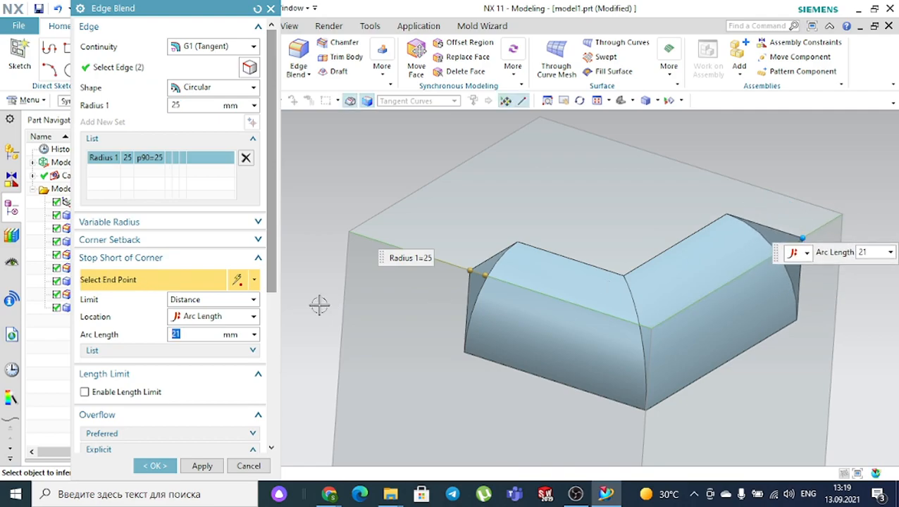
click(154, 466)
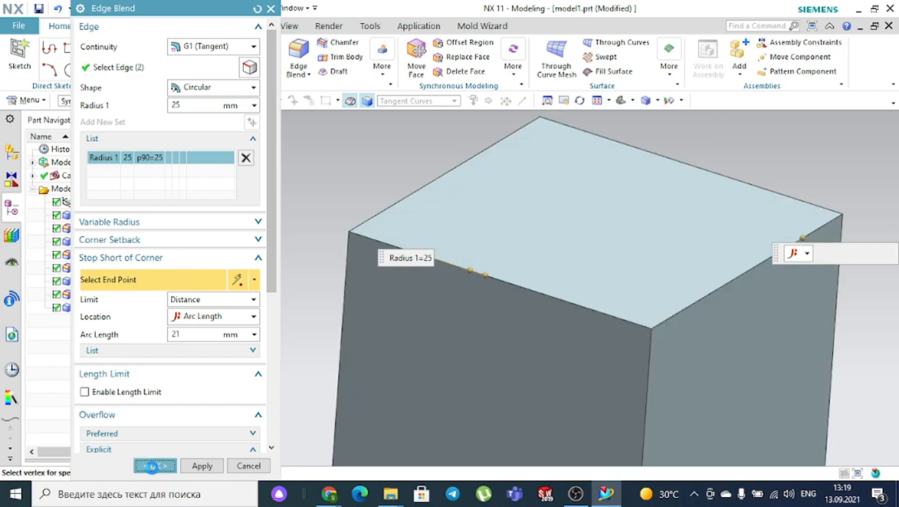
- Select both L-shaped blend faces on the fourth cube
scroll(494, 312, down, 5)
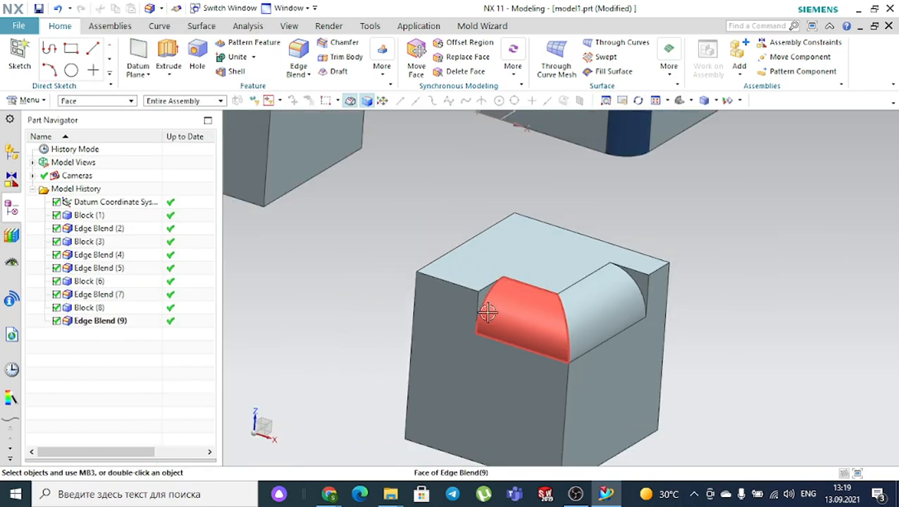
middle_drag(606, 271, 620, 266)
scroll(621, 266, down, 3)
scroll(542, 284, up, 6)
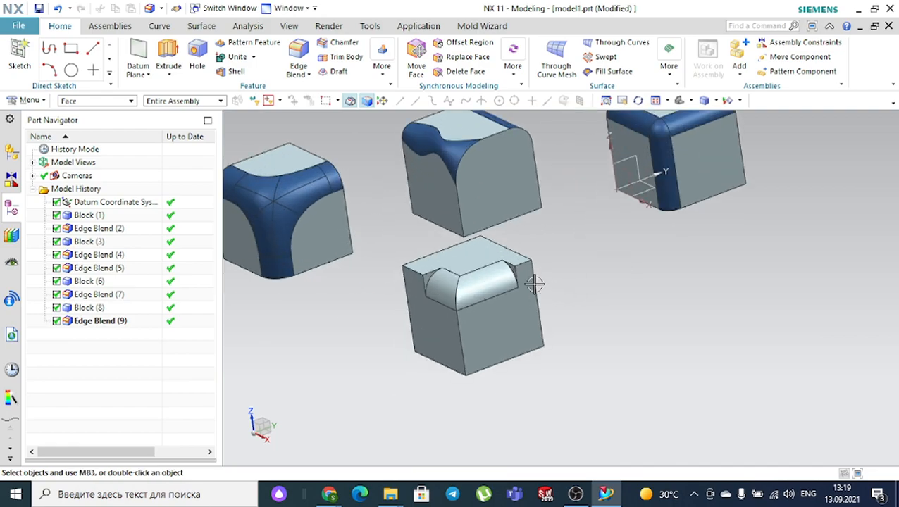
click(476, 285)
click(418, 287)
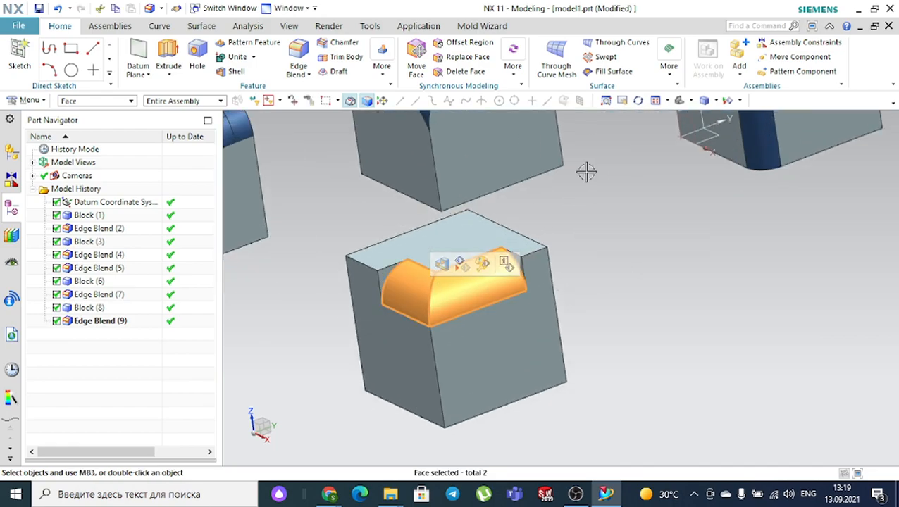
- Colour the selected blend faces Strong Midnight dark blue and fit the view to all blocks
click(290, 30)
click(633, 58)
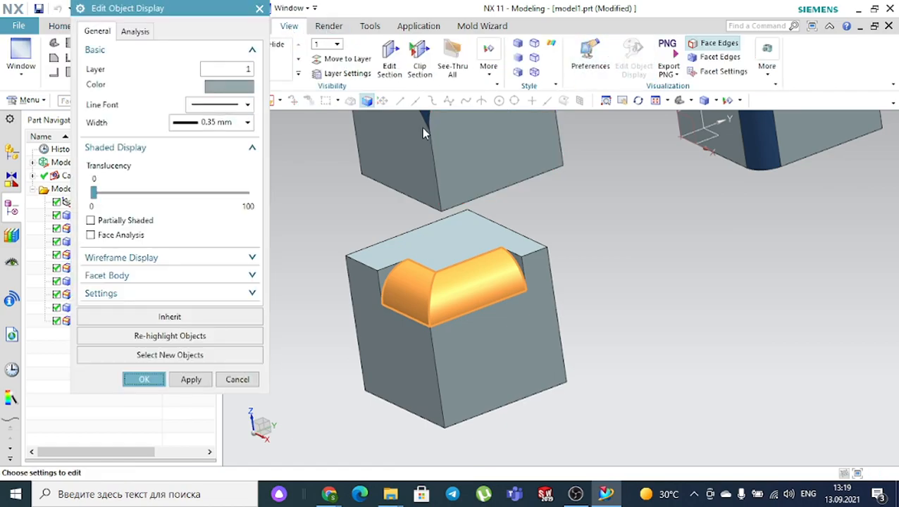
click(220, 85)
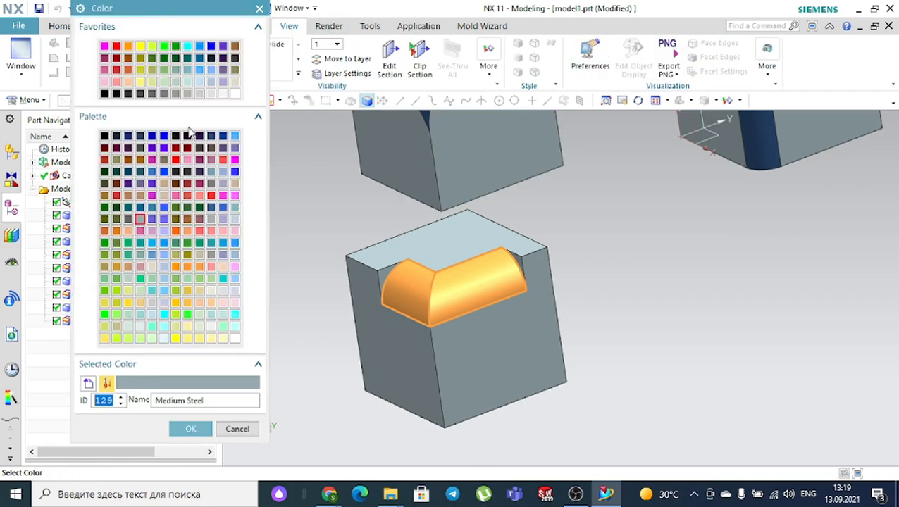
click(210, 137)
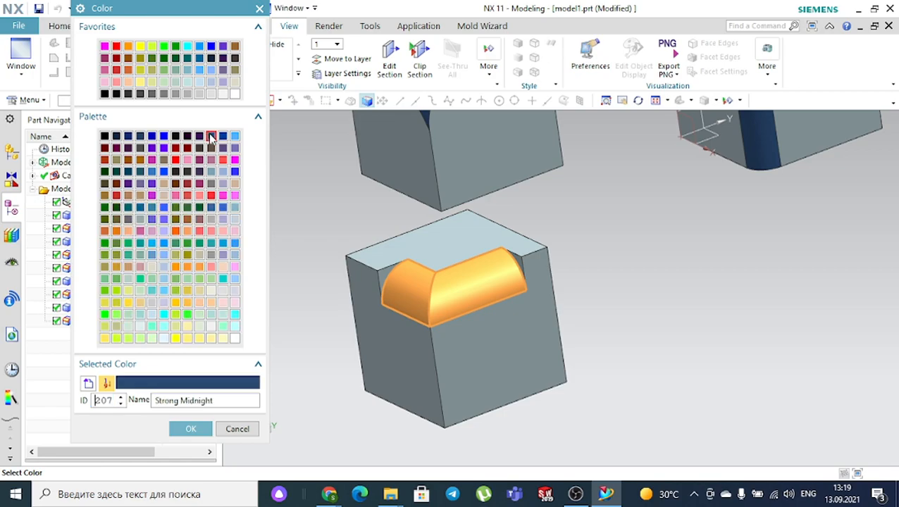
click(203, 430)
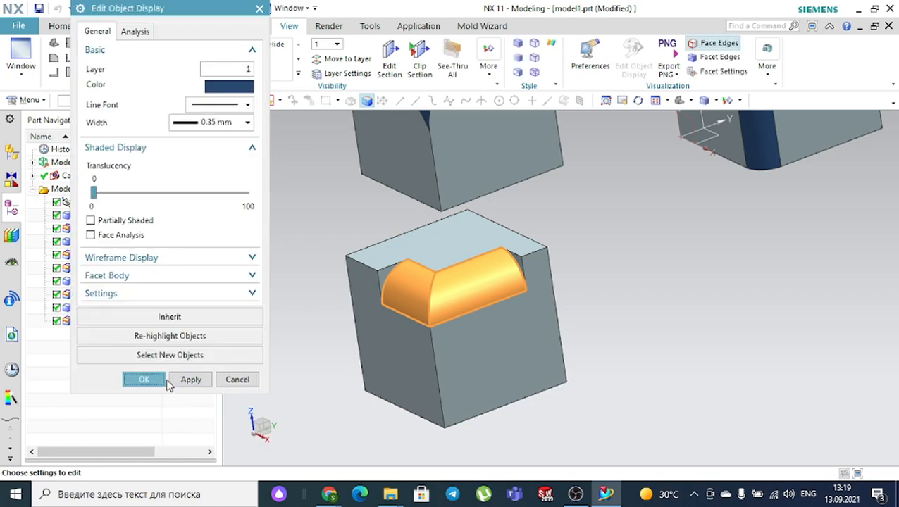
click(143, 380)
scroll(357, 308, down, 2)
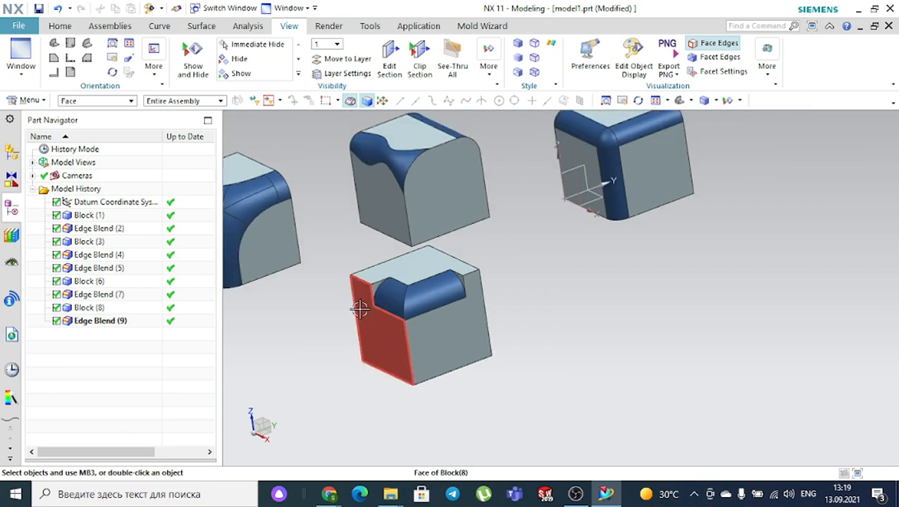
click(681, 100)
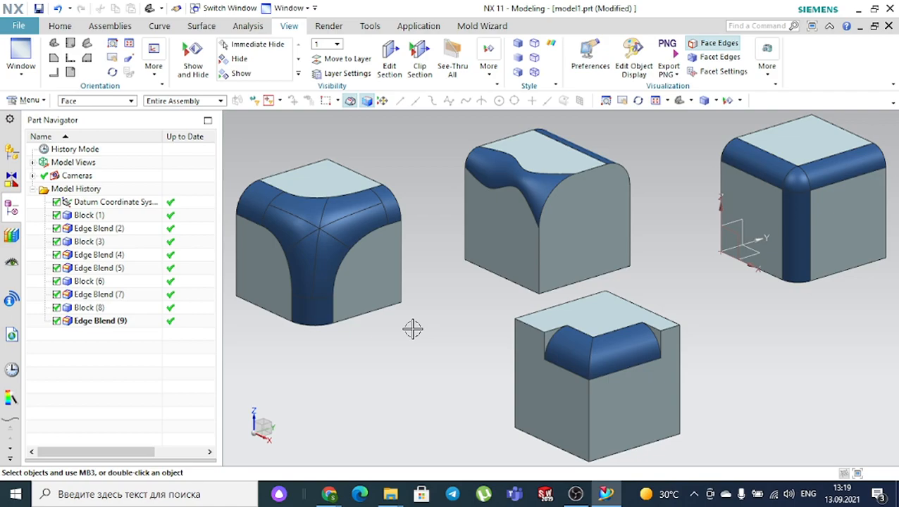
- Start a new Block feature from Feature > More with 100 mm Origin and Edge Lengths
click(65, 26)
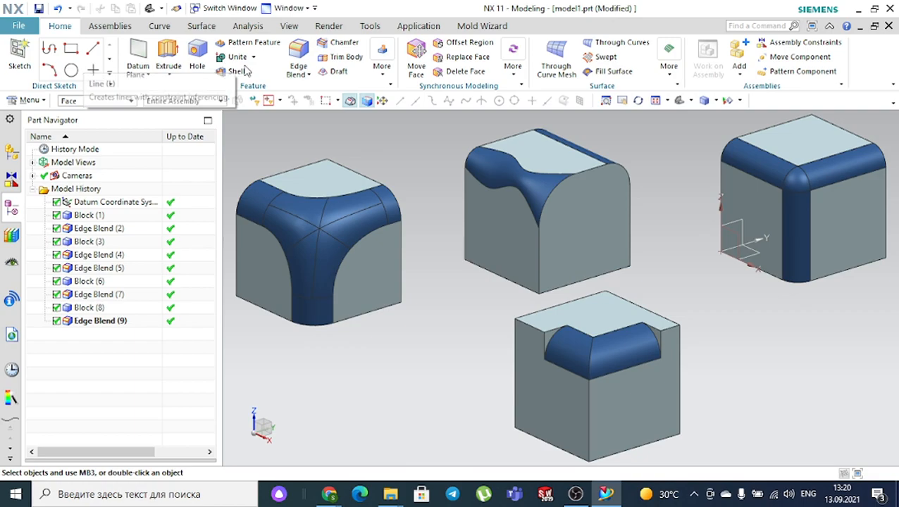
click(385, 77)
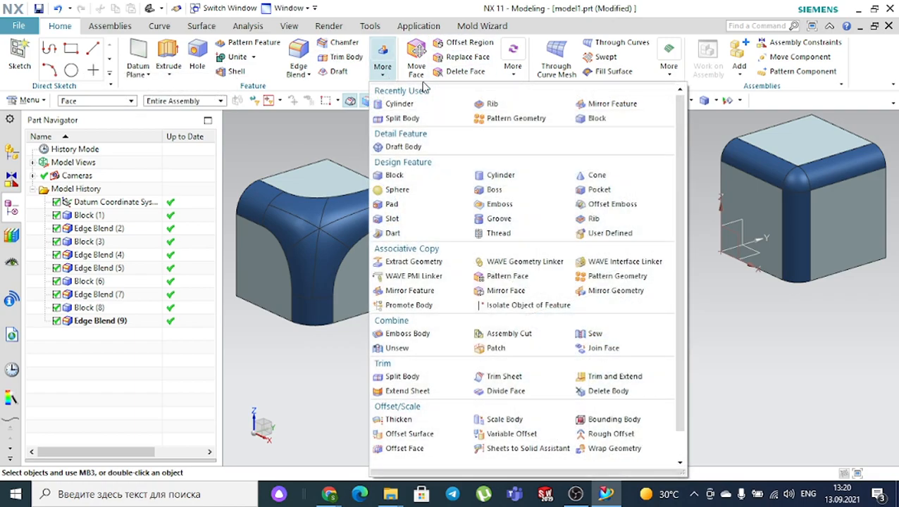
click(580, 118)
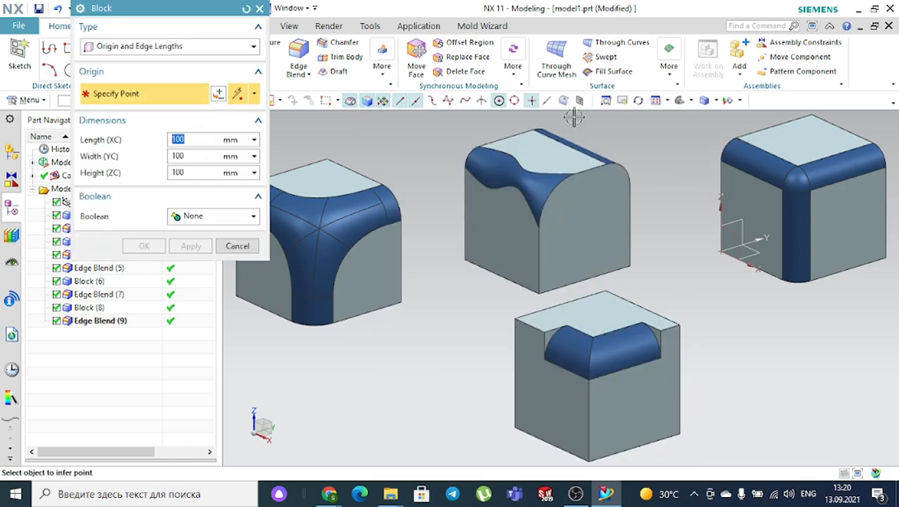
- Place a fifth 100 mm cube, Block (10), to the right of the other blocks
scroll(575, 122, down, 3)
click(729, 273)
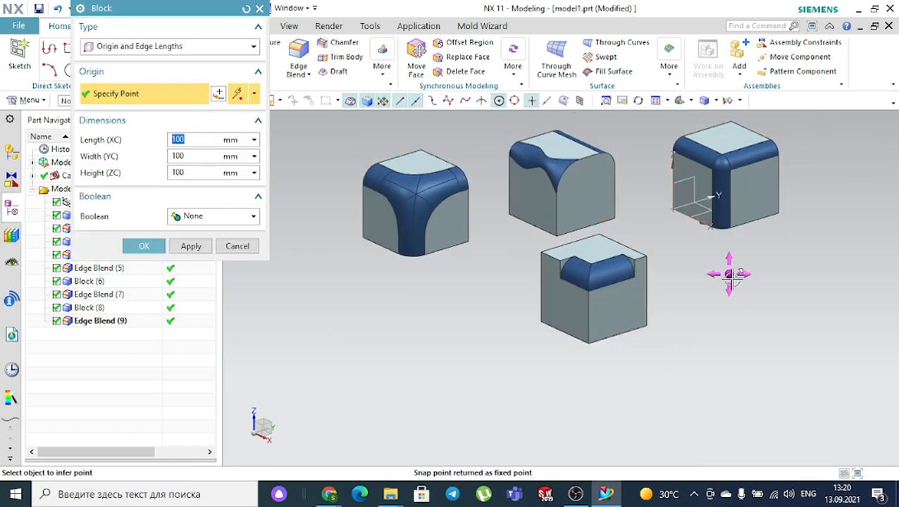
click(153, 244)
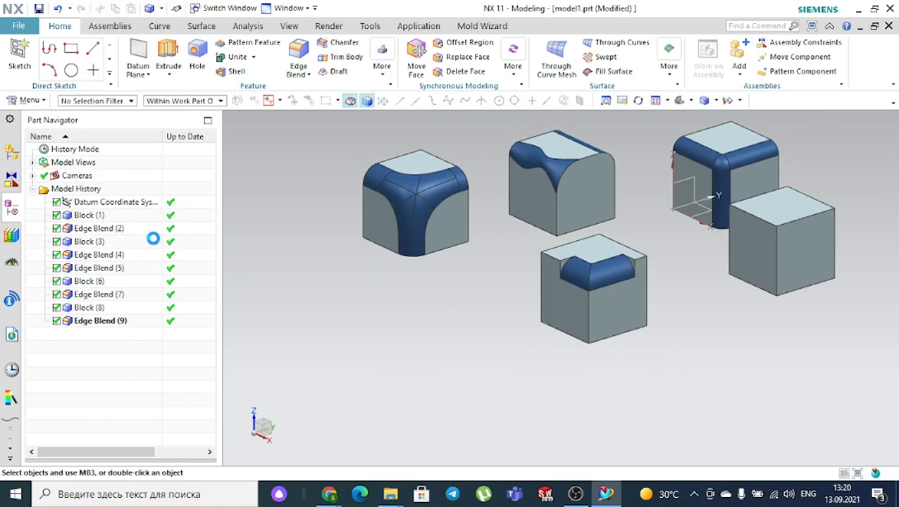
scroll(829, 180, up, 4)
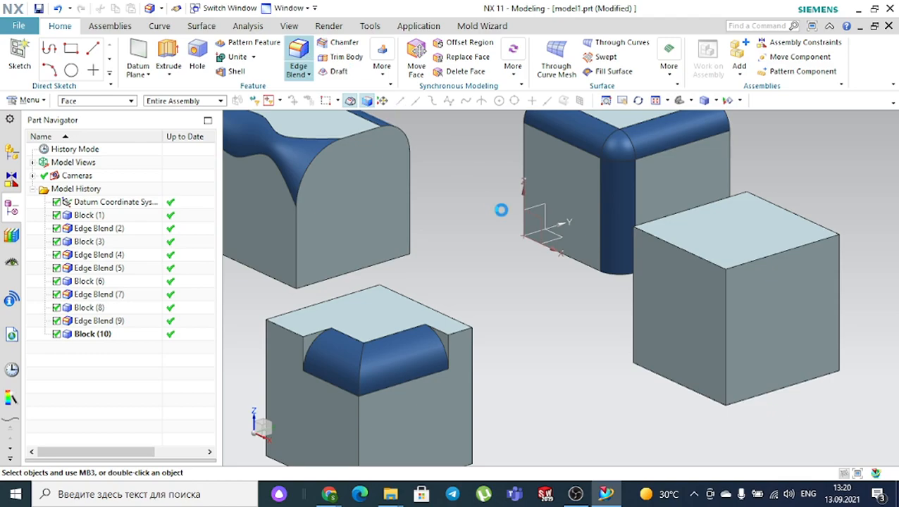
- Select the fifth cube's top front edge and limit the blend length with a plane
click(755, 259)
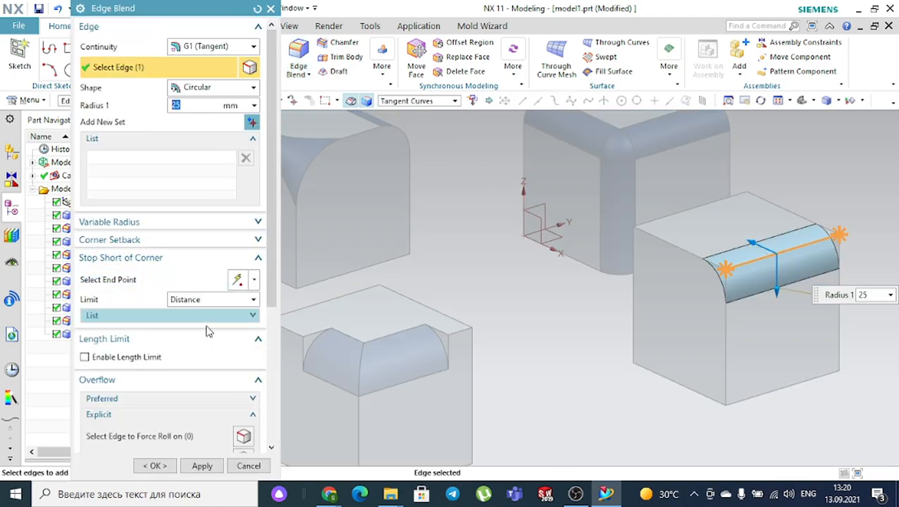
scroll(202, 329, down, 3)
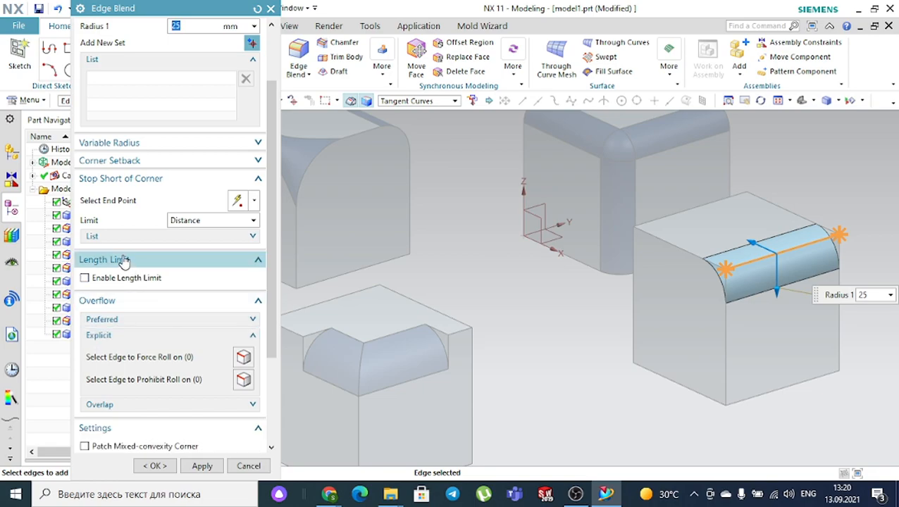
click(84, 278)
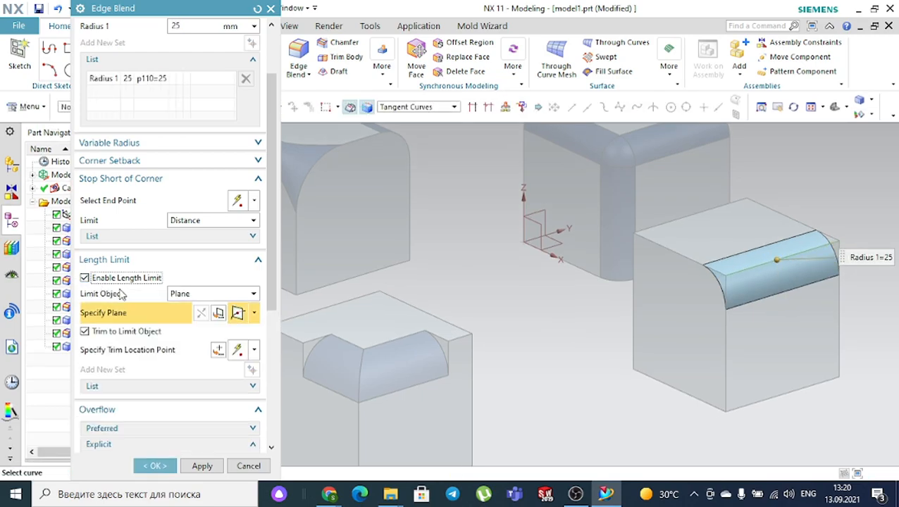
click(185, 294)
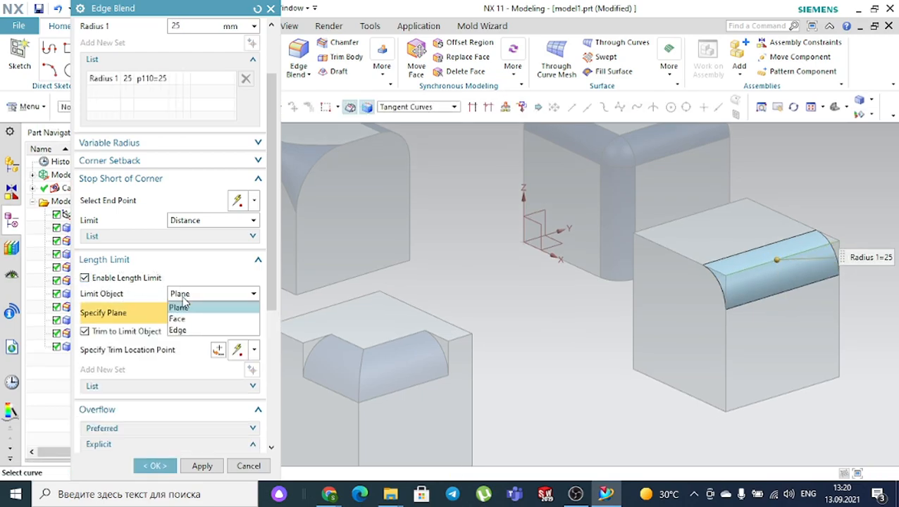
click(185, 308)
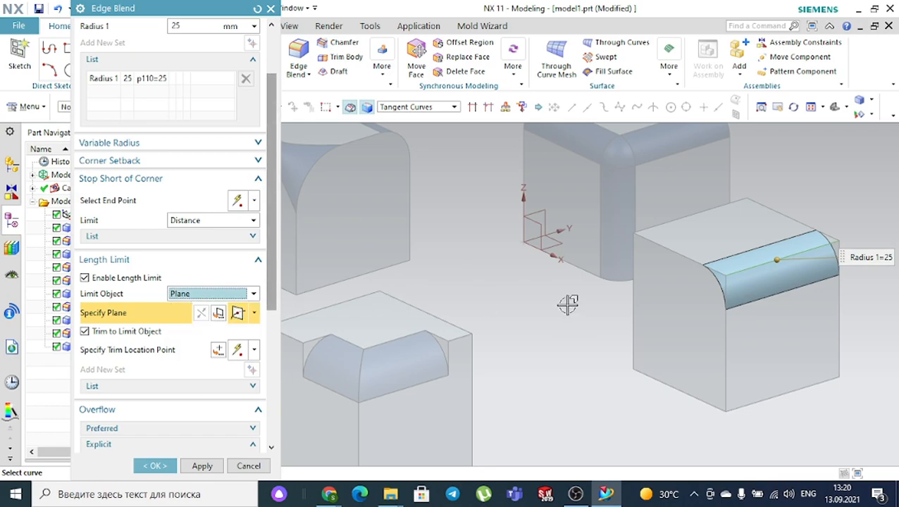
- Position the limiting plane to lengthen the blend and create Edge Blend (11)
scroll(809, 272, up, 4)
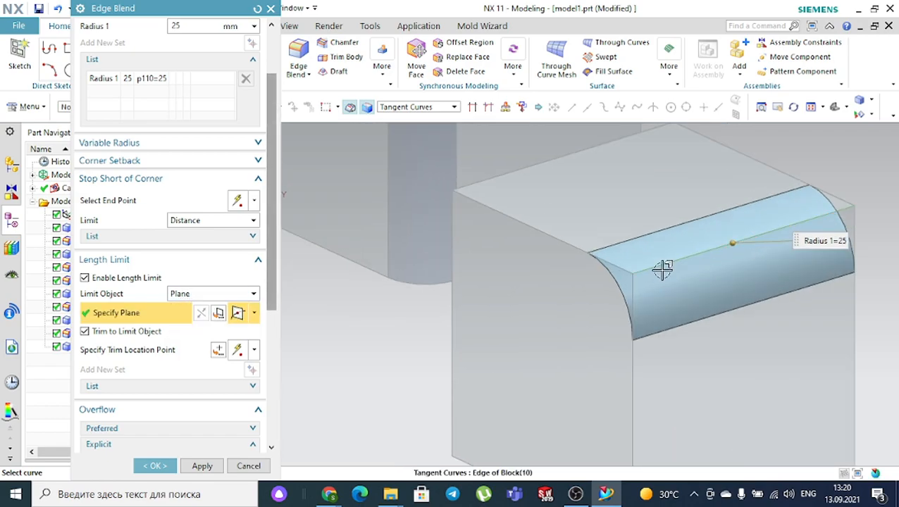
click(661, 267)
drag(666, 266, 806, 220)
scroll(776, 222, down, 5)
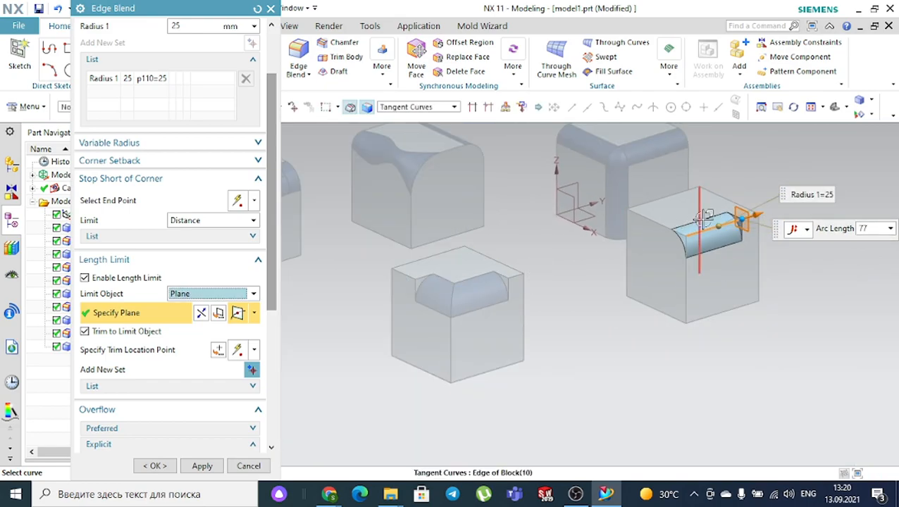
scroll(705, 218, up, 3)
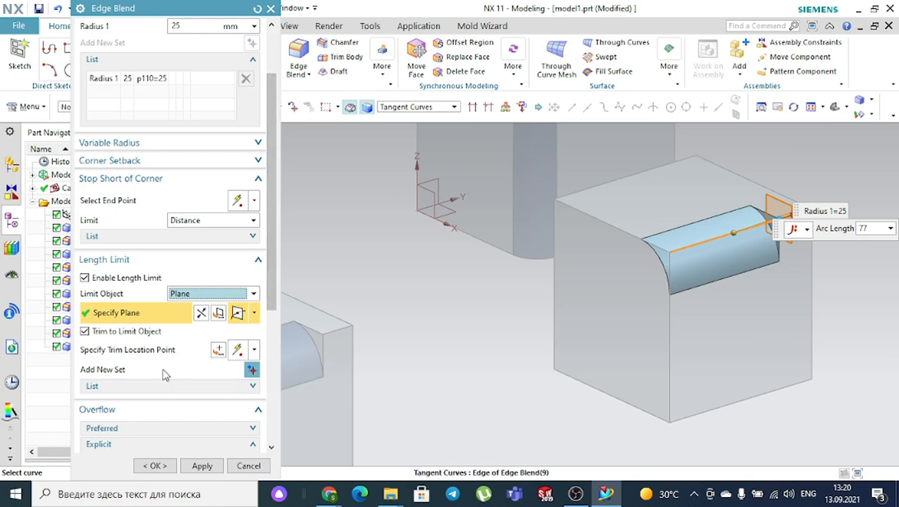
click(156, 466)
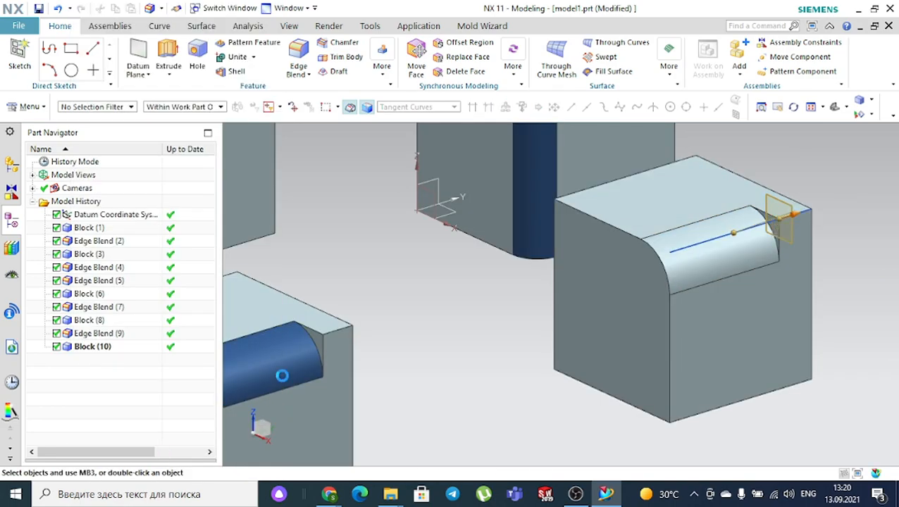
scroll(388, 315, down, 4)
- Recolour the fifth cube's rounded face Strong Midnight (ID 207) dark blue
scroll(420, 326, down, 2)
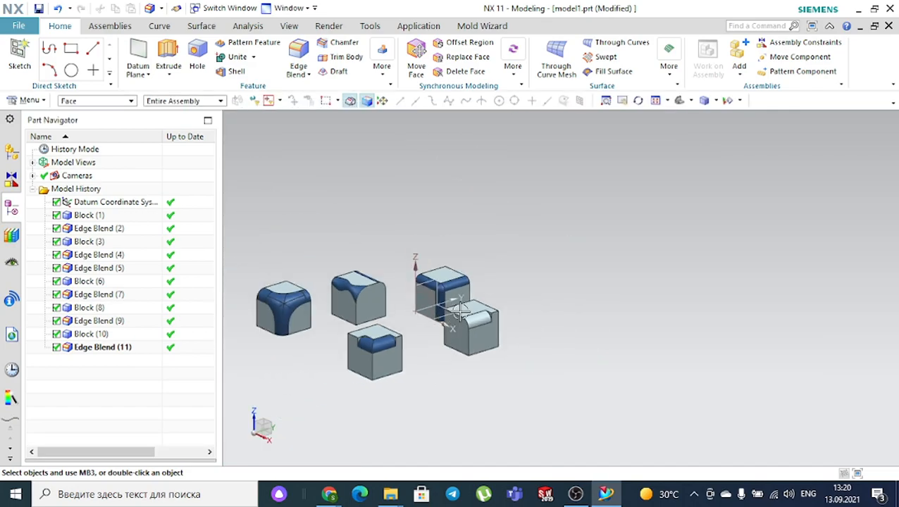
scroll(496, 284, up, 5)
click(448, 372)
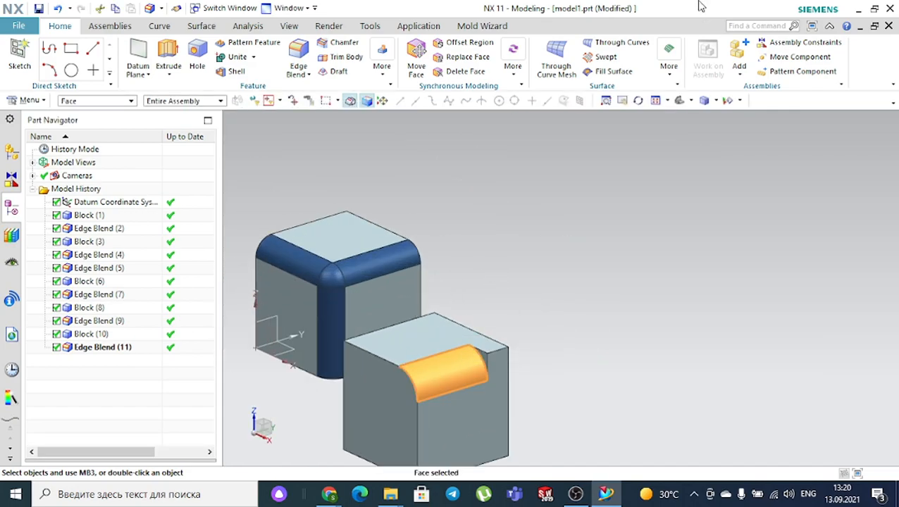
click(289, 26)
click(617, 52)
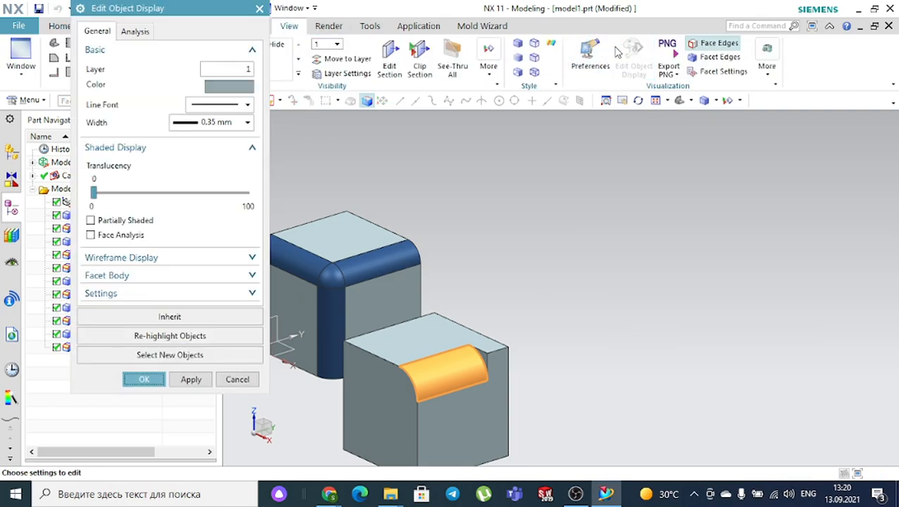
click(240, 87)
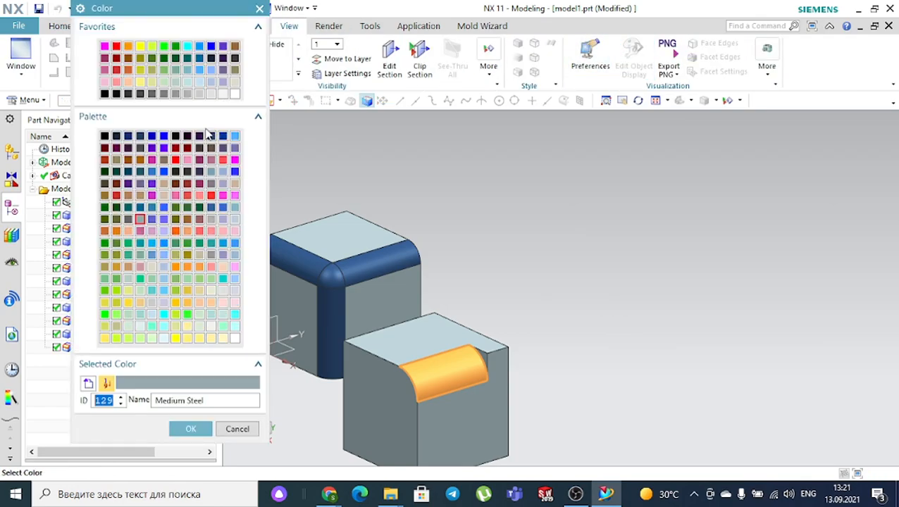
click(211, 137)
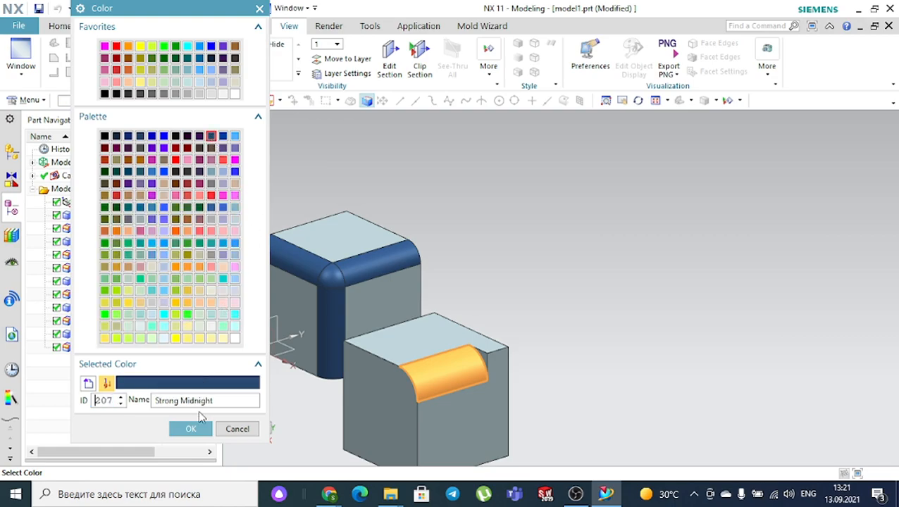
click(191, 429)
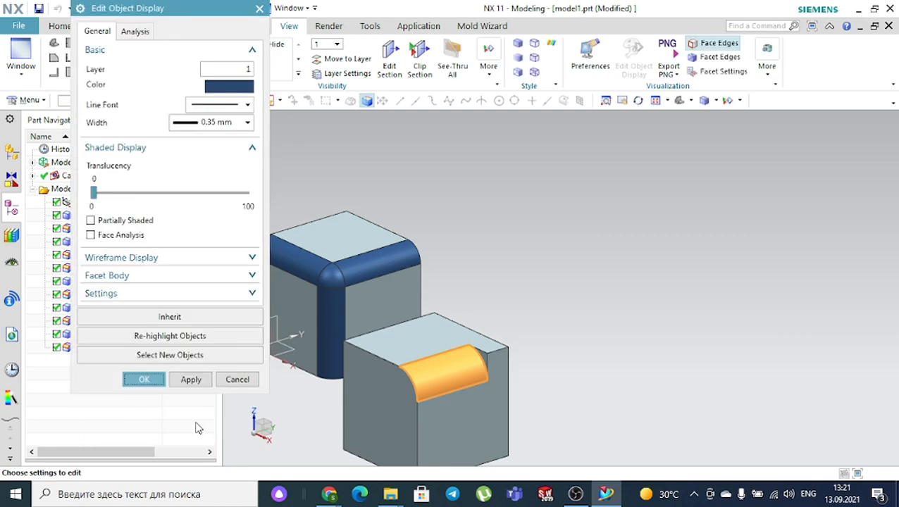
click(140, 378)
scroll(559, 225, down, 5)
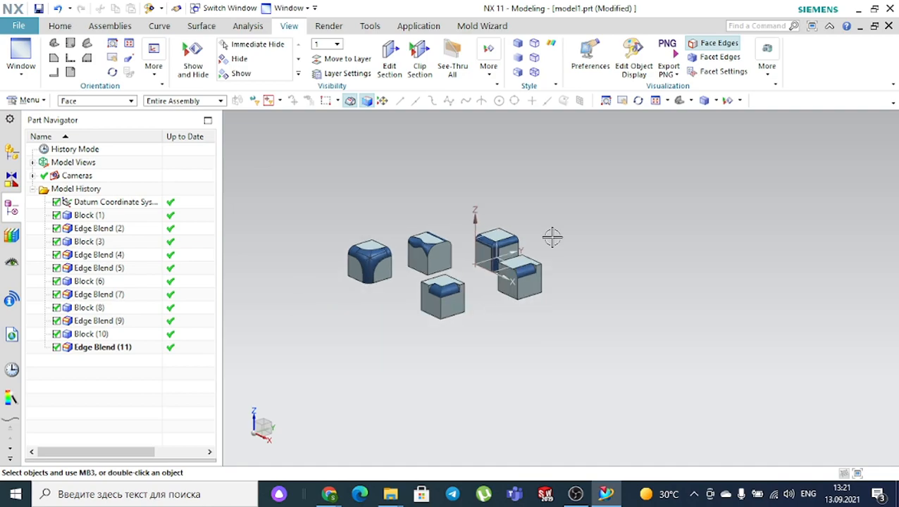
scroll(437, 308, up, 3)
middle_drag(337, 260, 348, 284)
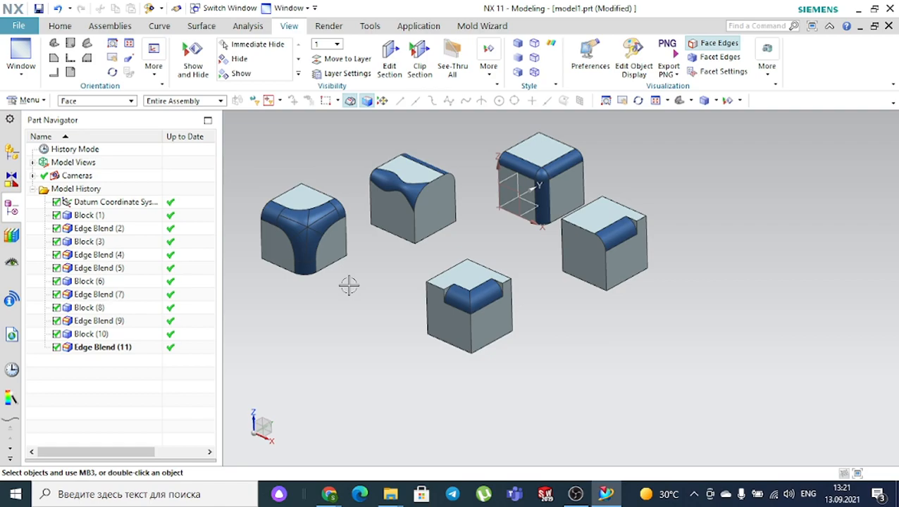
click(59, 28)
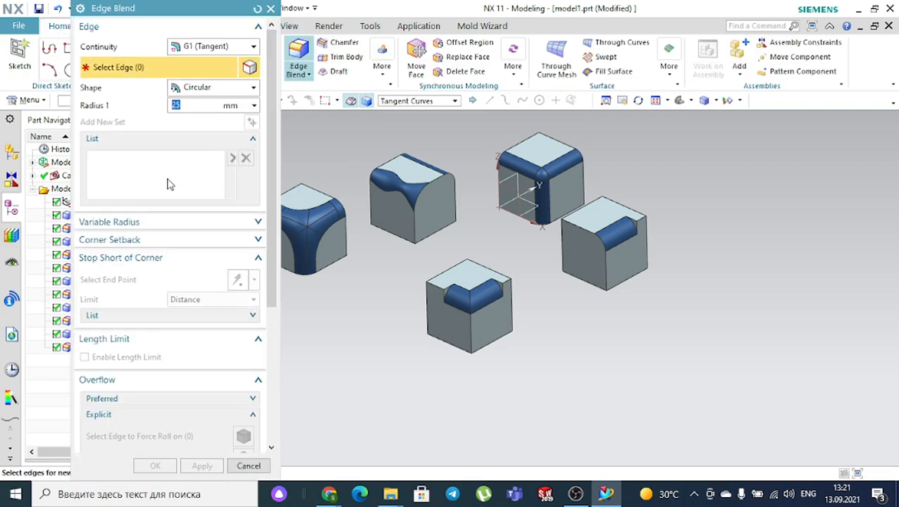
scroll(144, 220, down, 3)
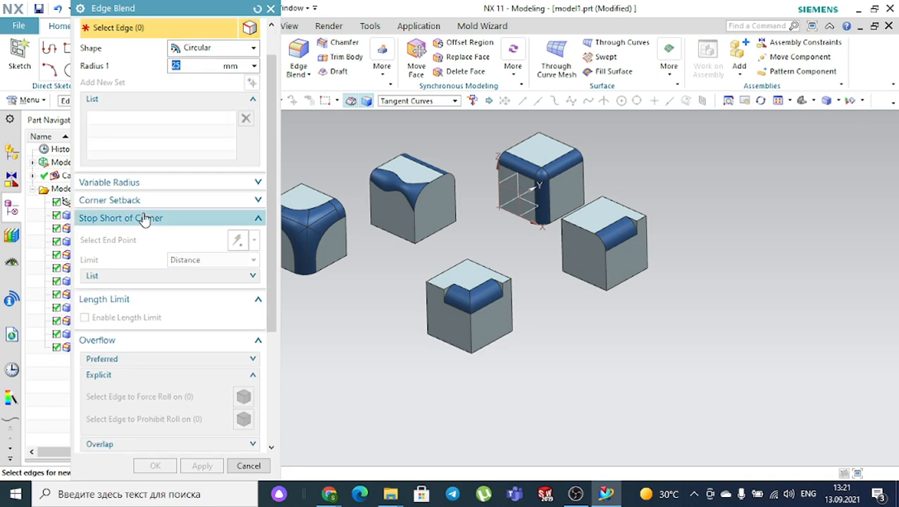
scroll(145, 220, down, 2)
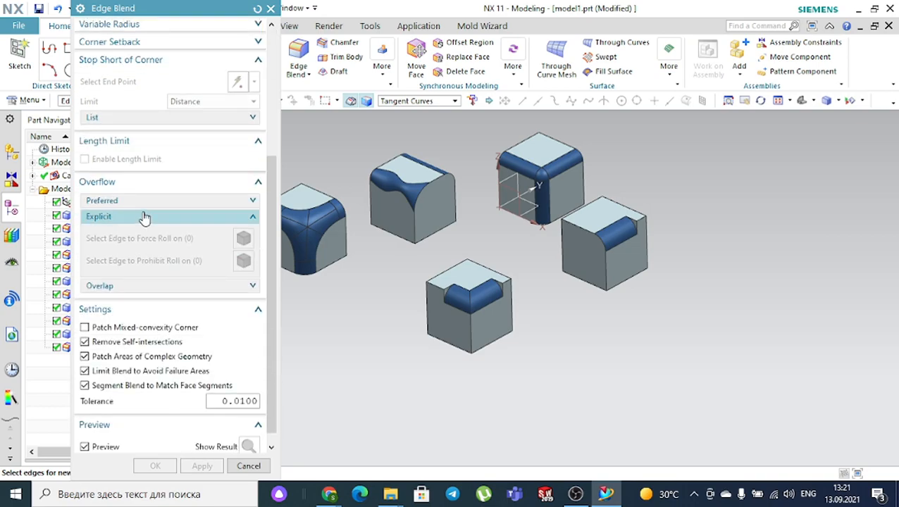
scroll(145, 218, up, 5)
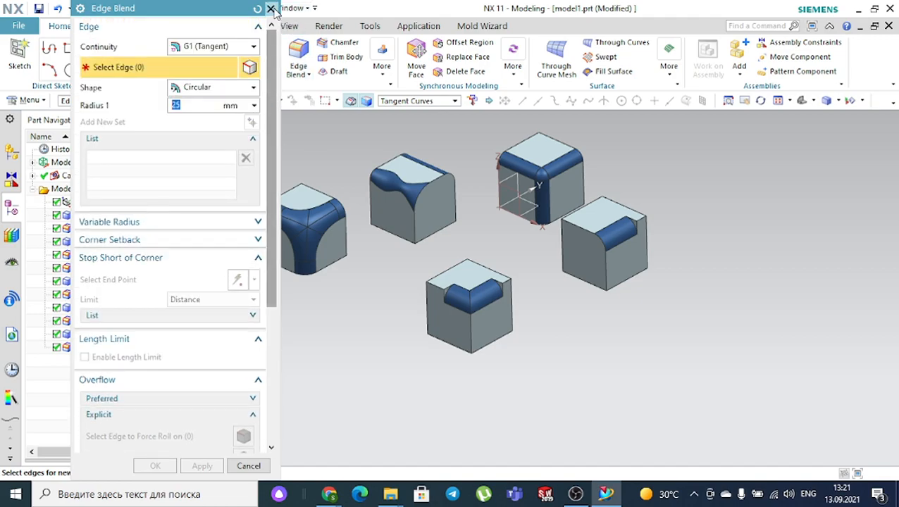
click(271, 8)
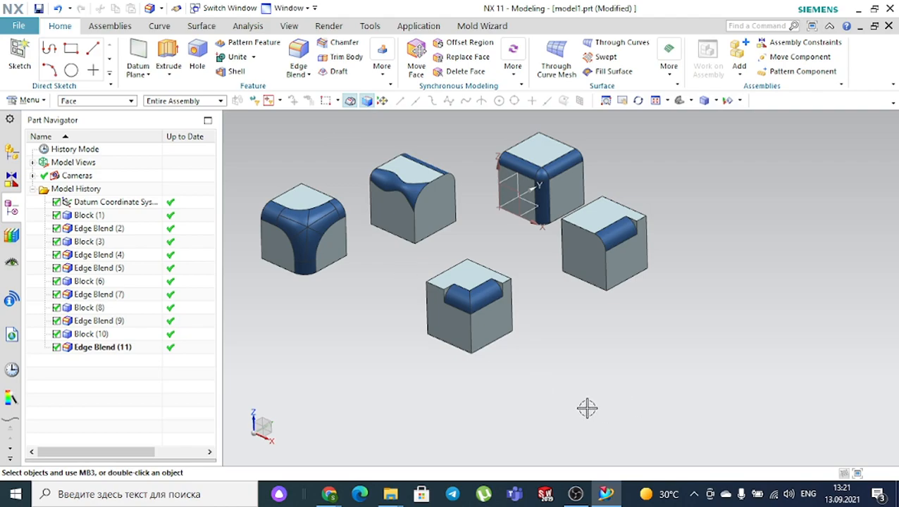
mouse_move(337, 495)
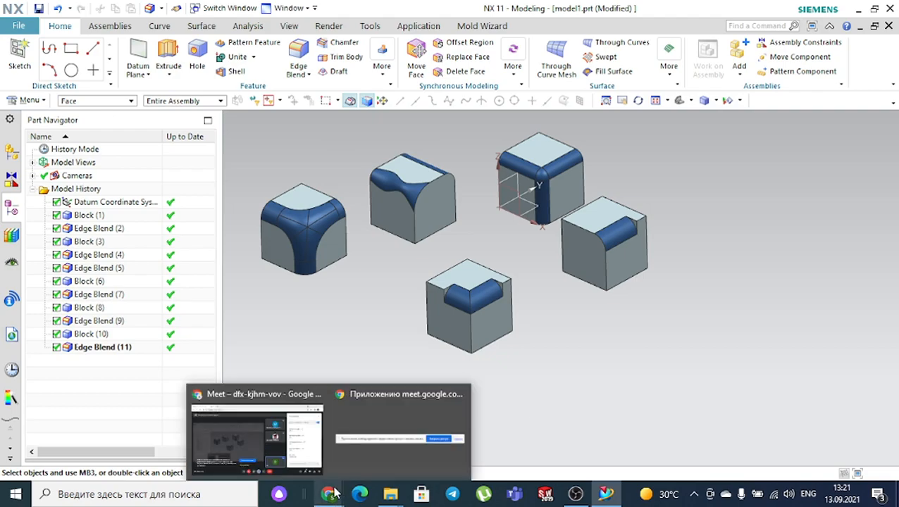
- Bring the Google Meet call window with its chat panel to the front
click(253, 427)
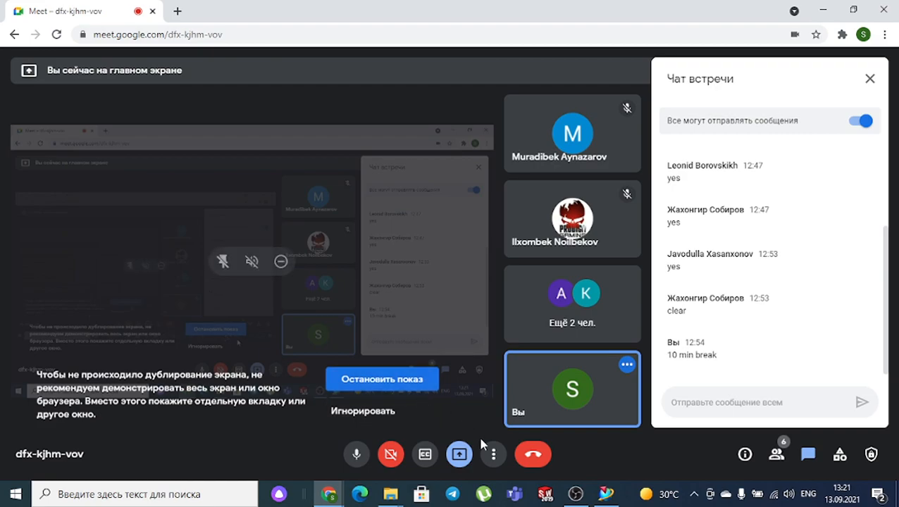
click(577, 494)
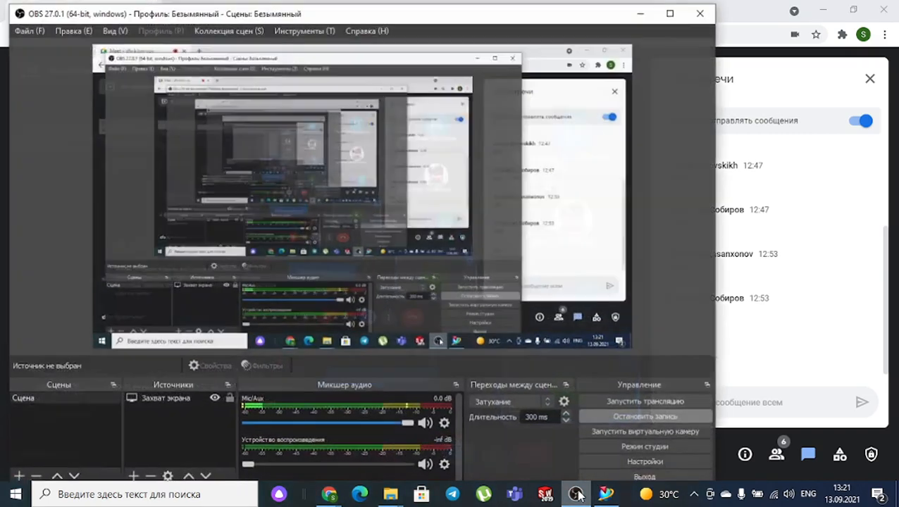
click(577, 494)
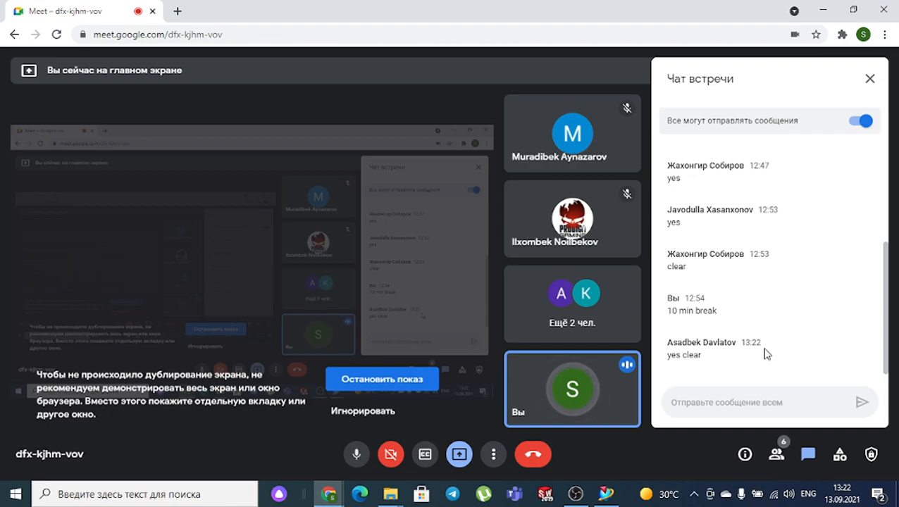
- Switch back to the NX 11 Modeling window
click(605, 495)
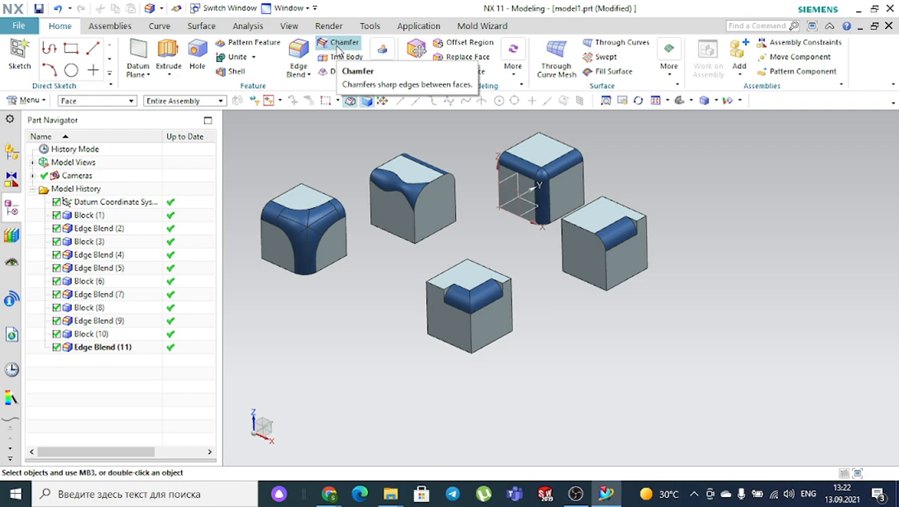
- Create a new part named model2.prt from the Model template
click(23, 26)
click(55, 45)
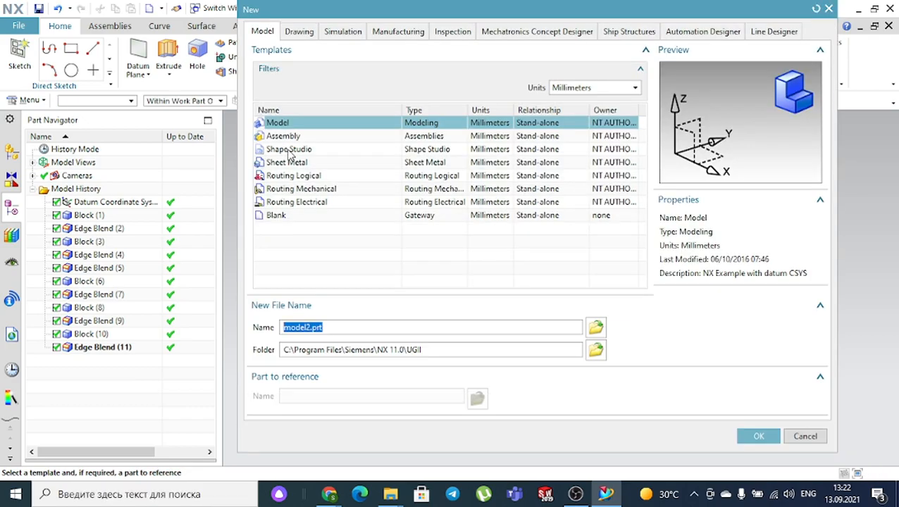
click(757, 436)
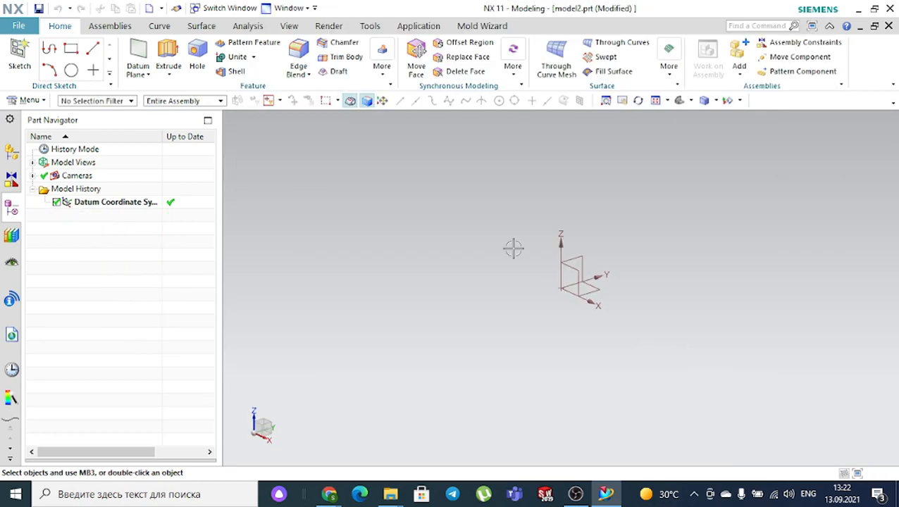
- Add a Block feature with 100 mm sides, forming a cube
click(378, 81)
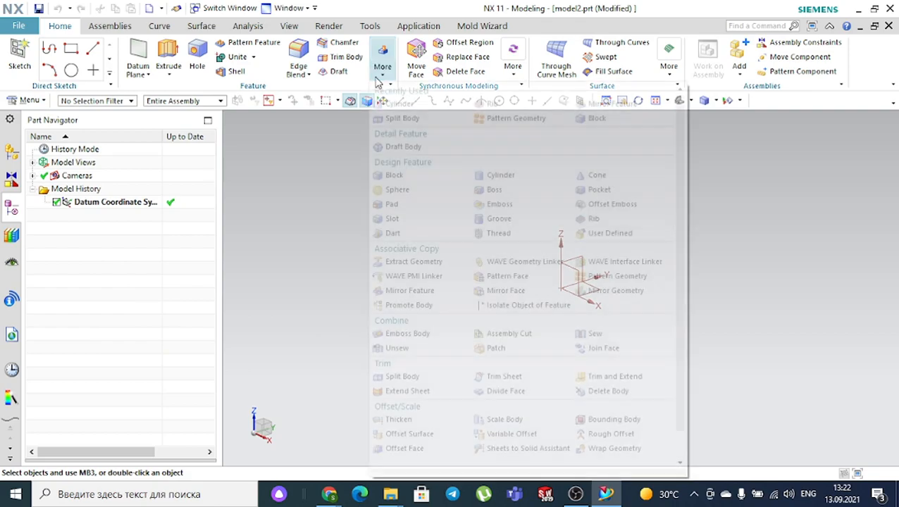
click(595, 120)
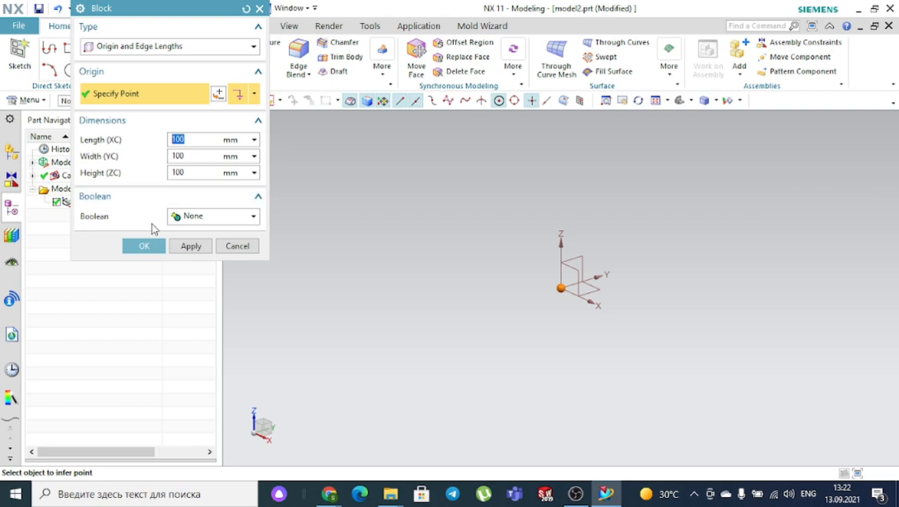
click(145, 247)
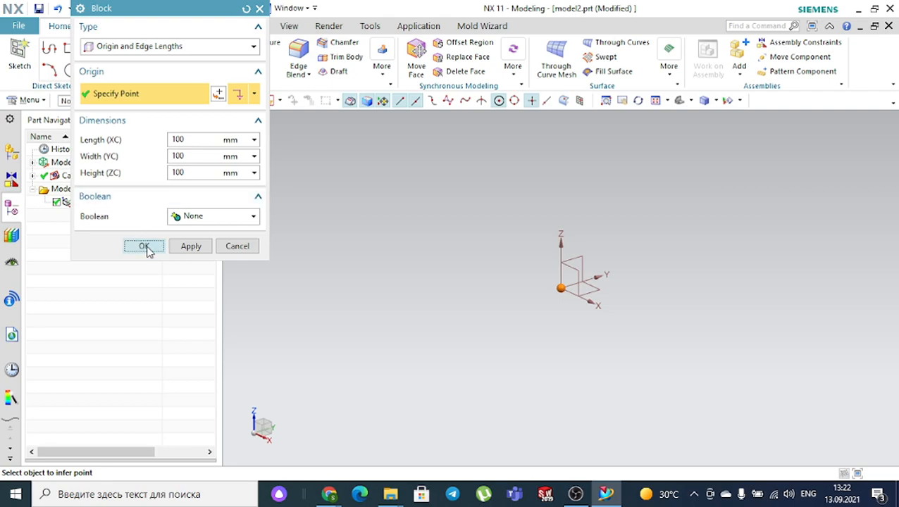
scroll(403, 232, down, 5)
scroll(490, 164, up, 4)
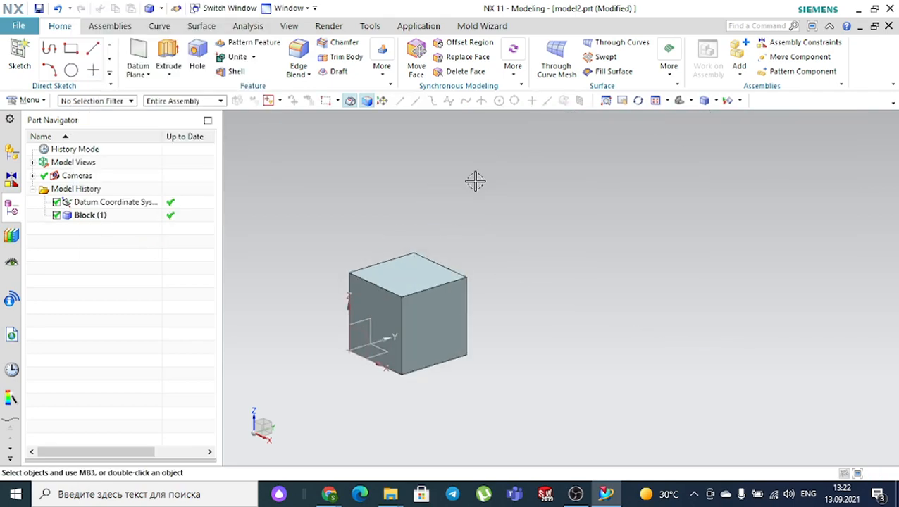
- Start a Symmetric chamfer and select the cube's front top edge
click(340, 45)
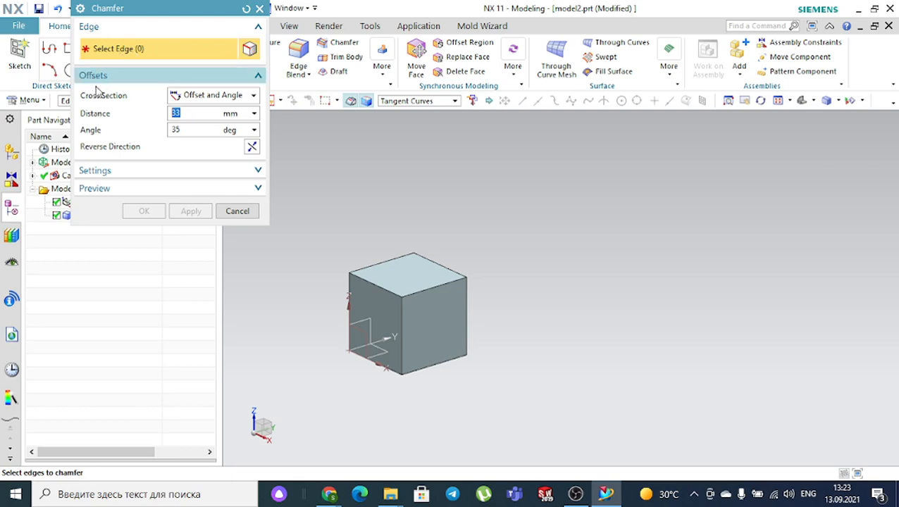
click(198, 99)
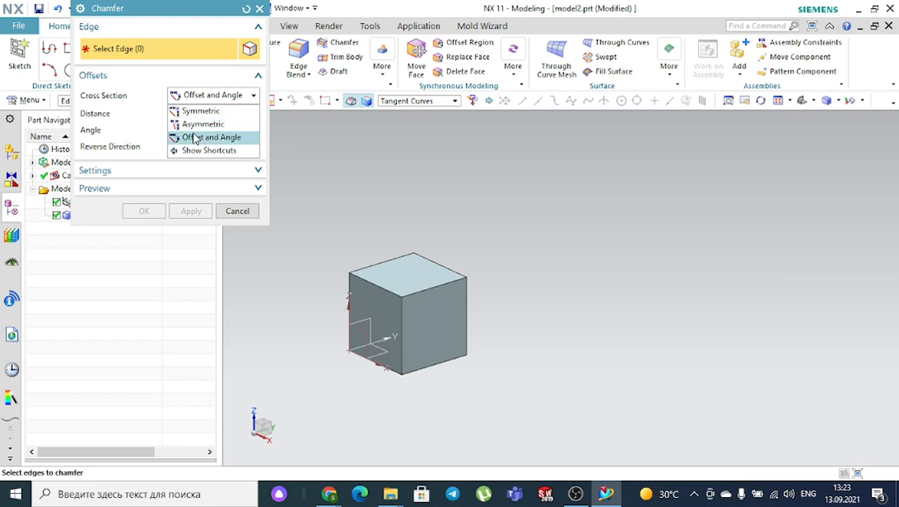
click(196, 112)
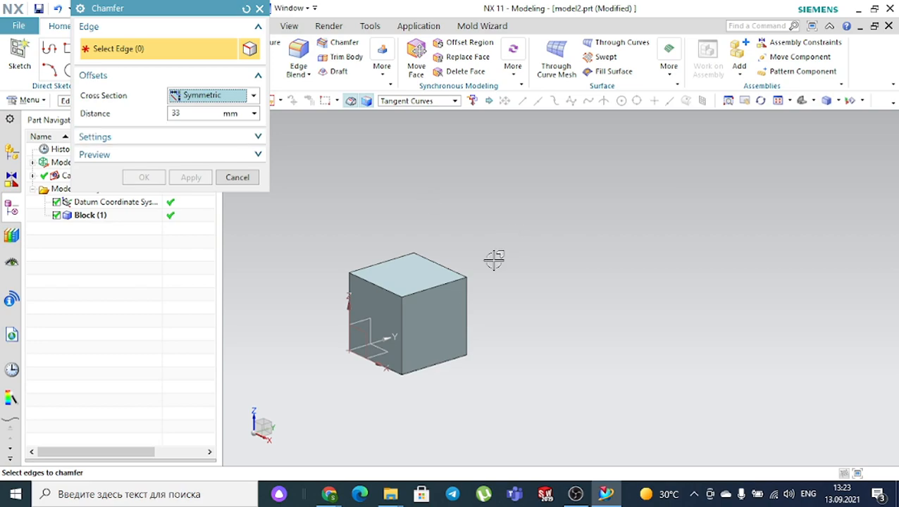
scroll(465, 298, up, 3)
click(422, 271)
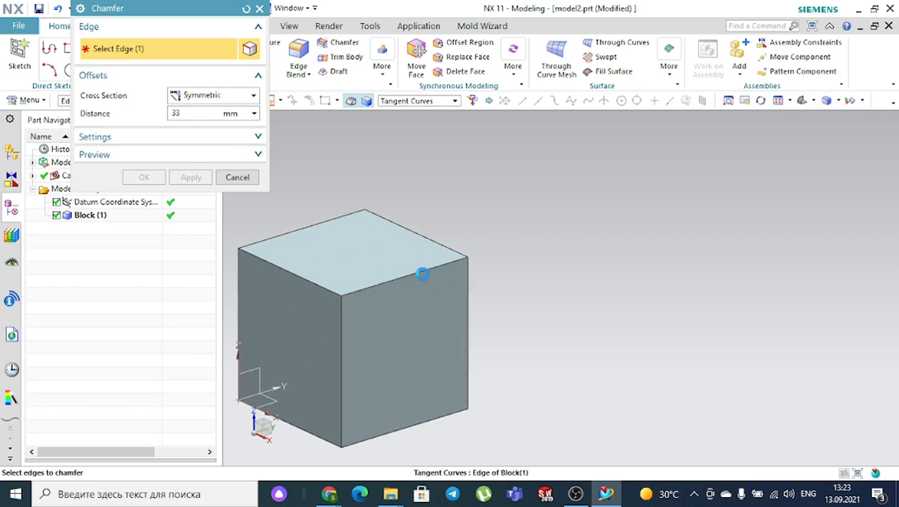
middle_drag(527, 273, 562, 268)
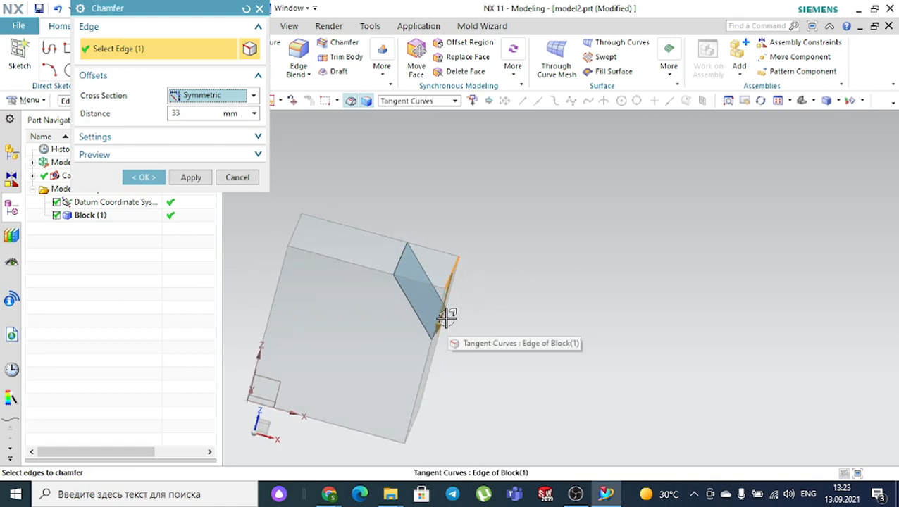
- Set the chamfer distance to 35 mm, check the result, and apply it
mouse_move(440, 325)
mouse_down()
mouse_move(423, 357)
mouse_move(438, 316)
mouse_move(430, 334)
mouse_up()
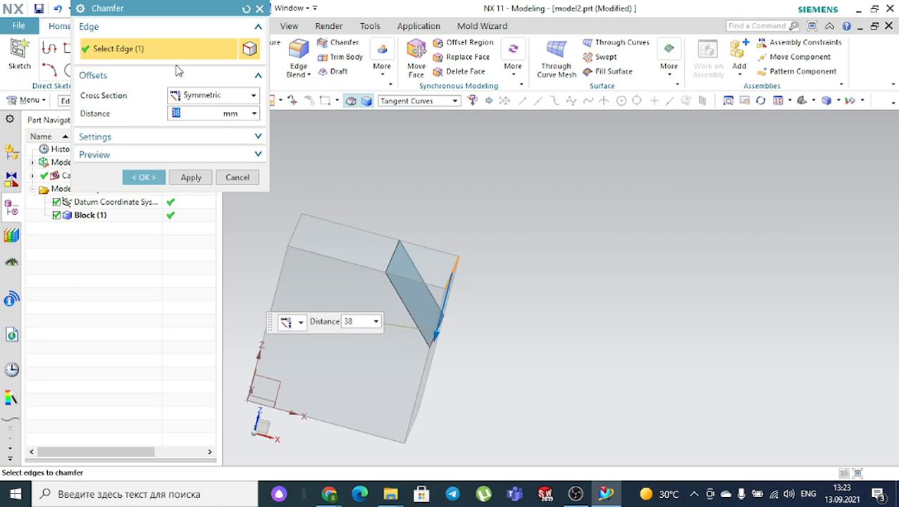
text(35)
key(Return)
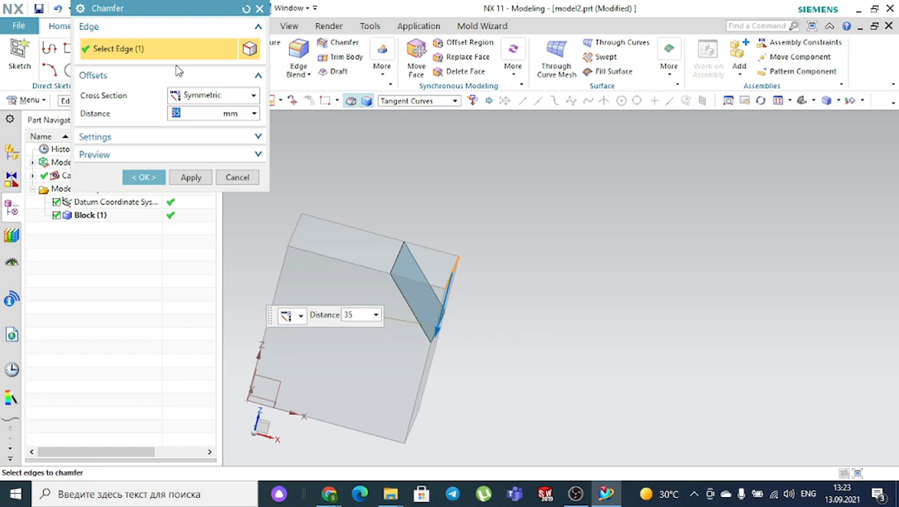
click(141, 155)
click(249, 177)
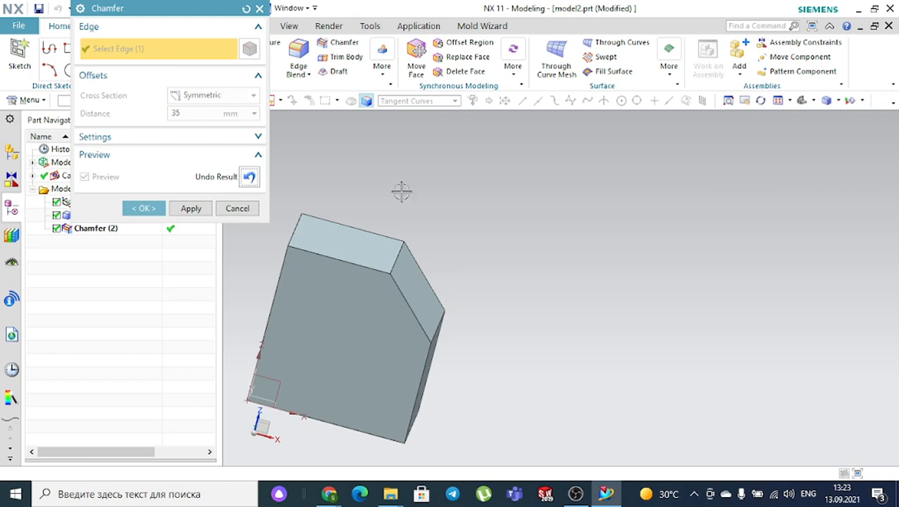
middle_drag(489, 253, 467, 240)
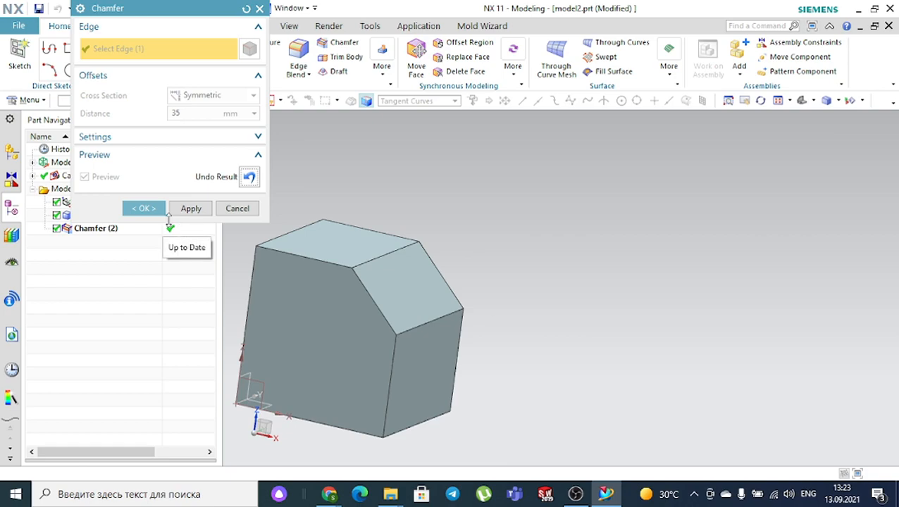
click(143, 208)
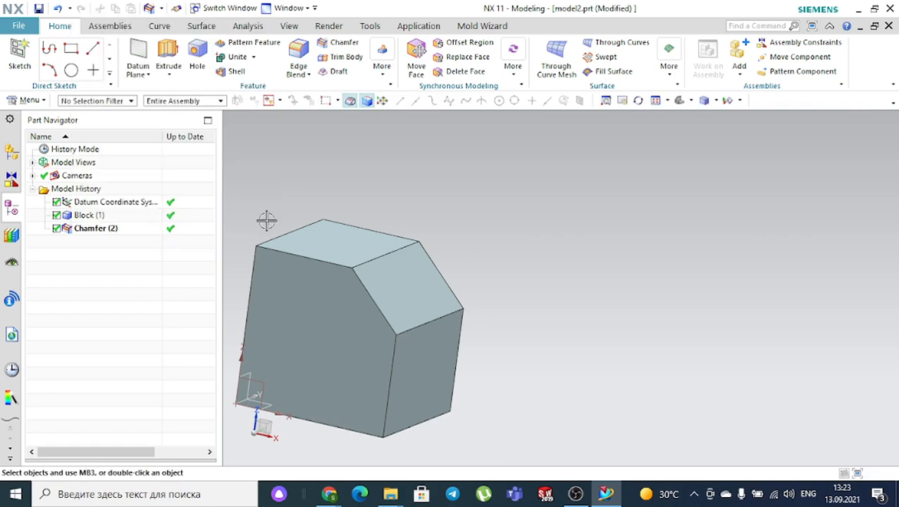
- Start a chamfer on the opposite top edge with a 20 mm distance
click(339, 44)
click(290, 230)
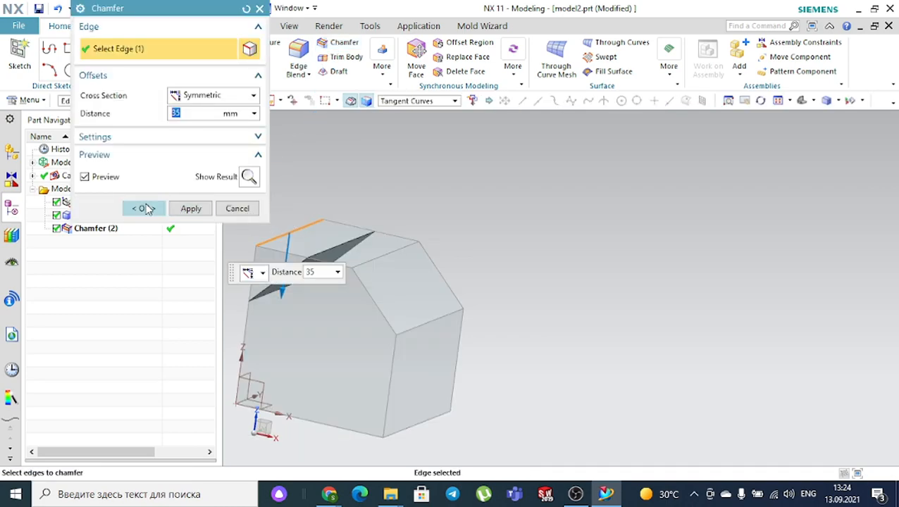
text(20)
key(Return)
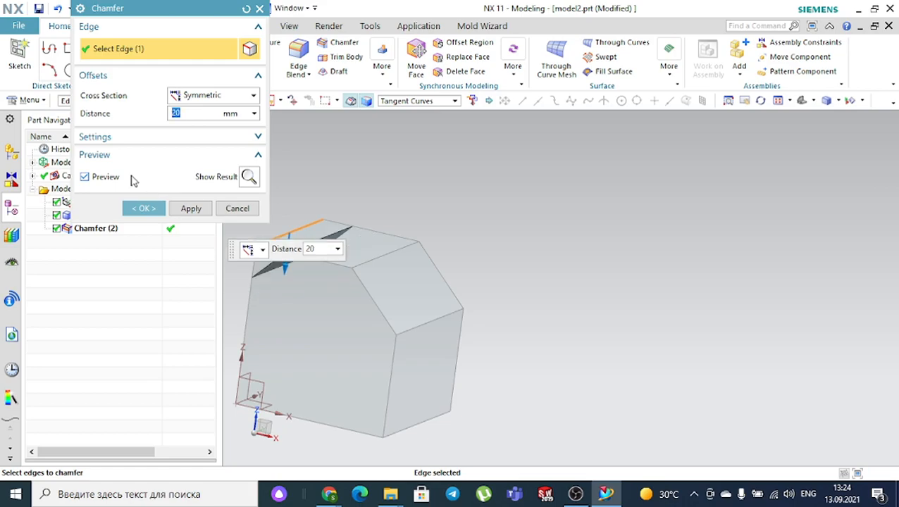
- Apply the 20 mm chamfer, set the selection filter to Face, and select both chamfer faces
click(157, 209)
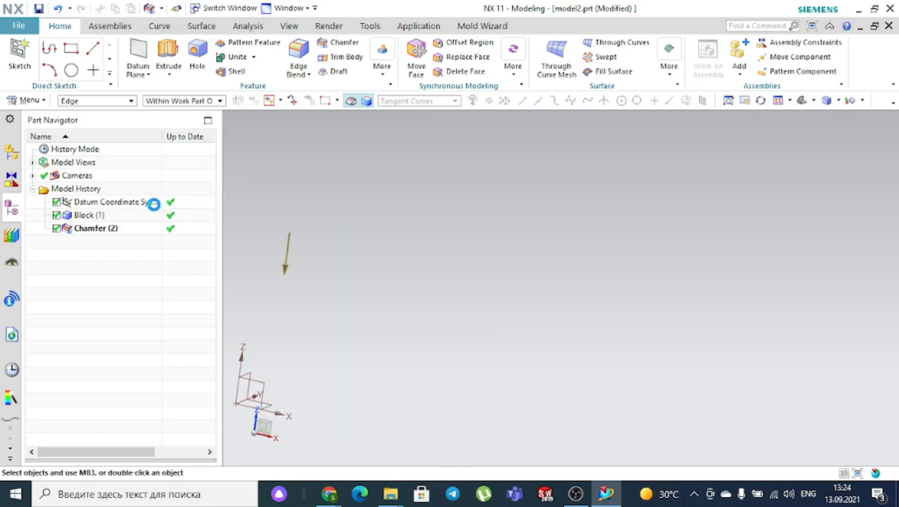
mouse_move(326, 182)
middle_down()
mouse_move(357, 184)
mouse_move(335, 187)
middle_up()
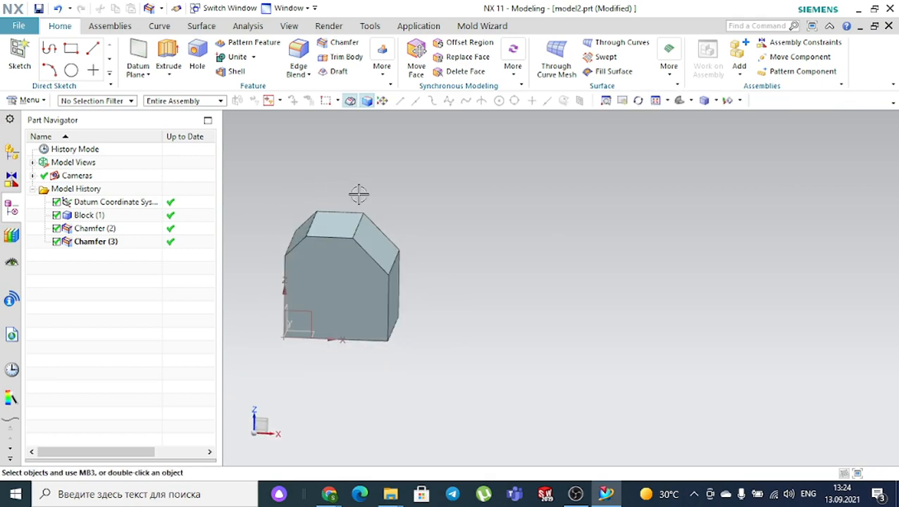
click(379, 251)
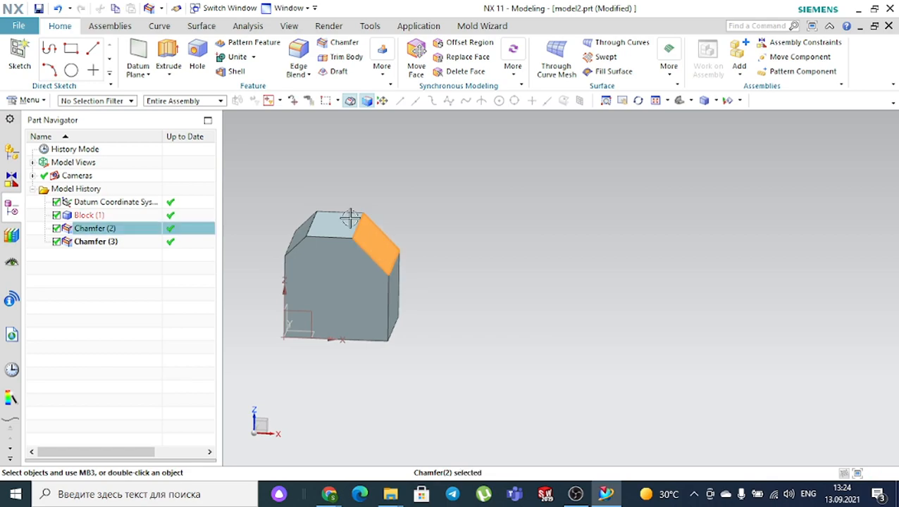
click(127, 106)
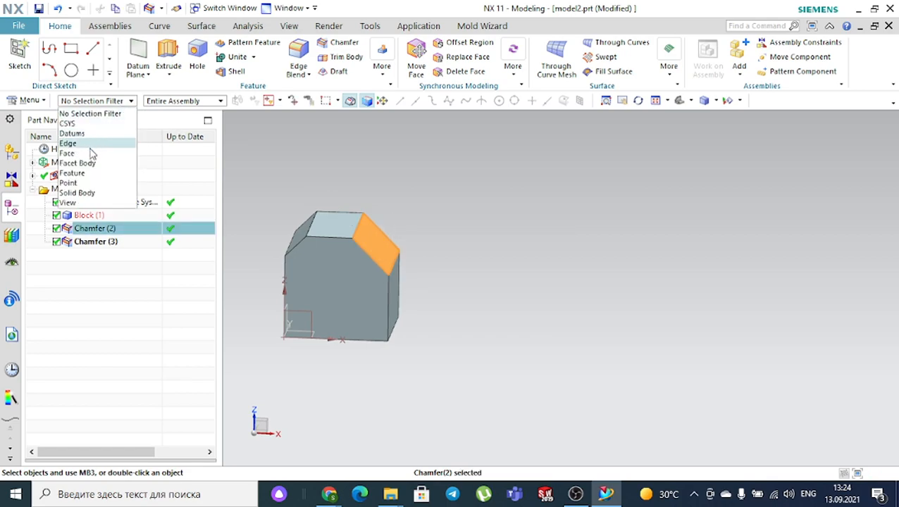
click(90, 153)
scroll(281, 215, up, 2)
click(320, 240)
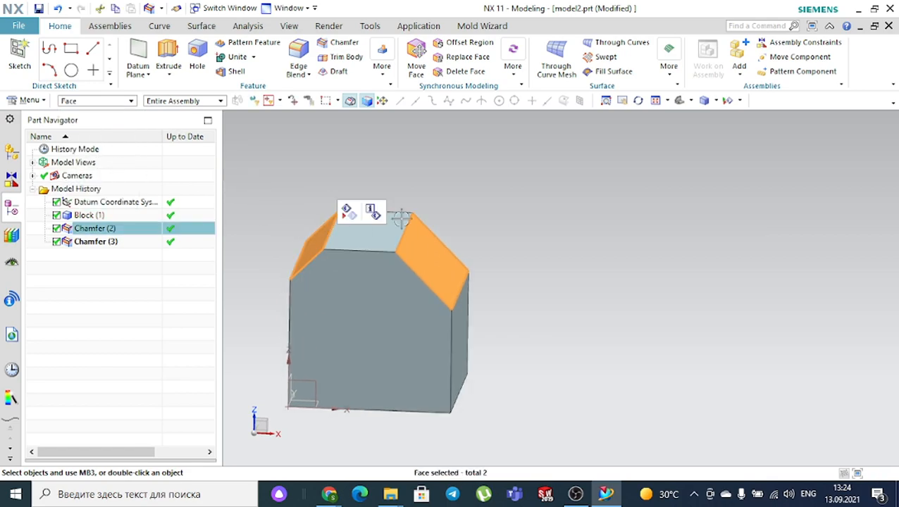
- Apply Strong Midnight through Edit Object Display, then undo it when the whole body turns blue
click(289, 25)
click(634, 60)
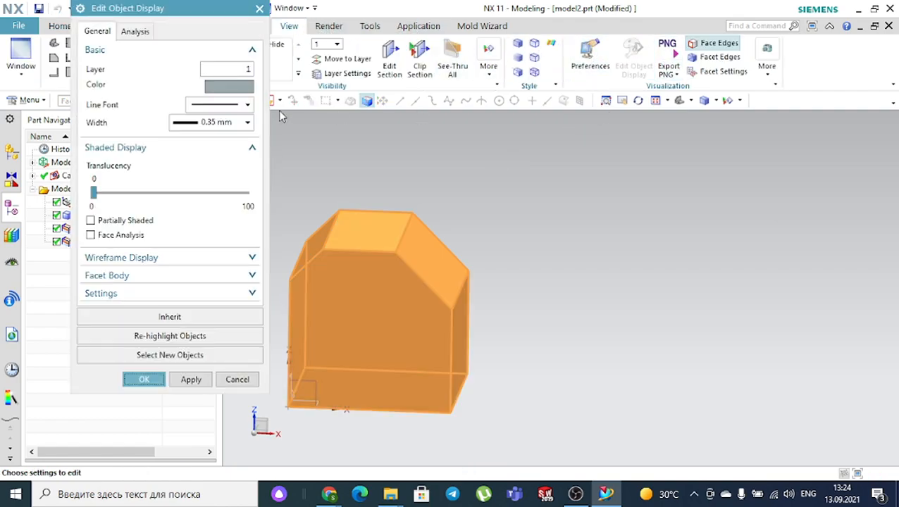
click(224, 86)
click(210, 136)
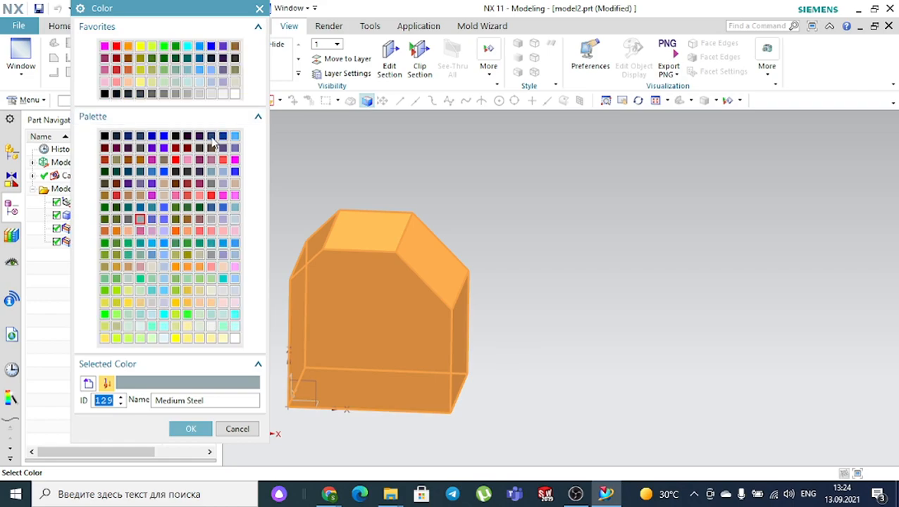
click(200, 428)
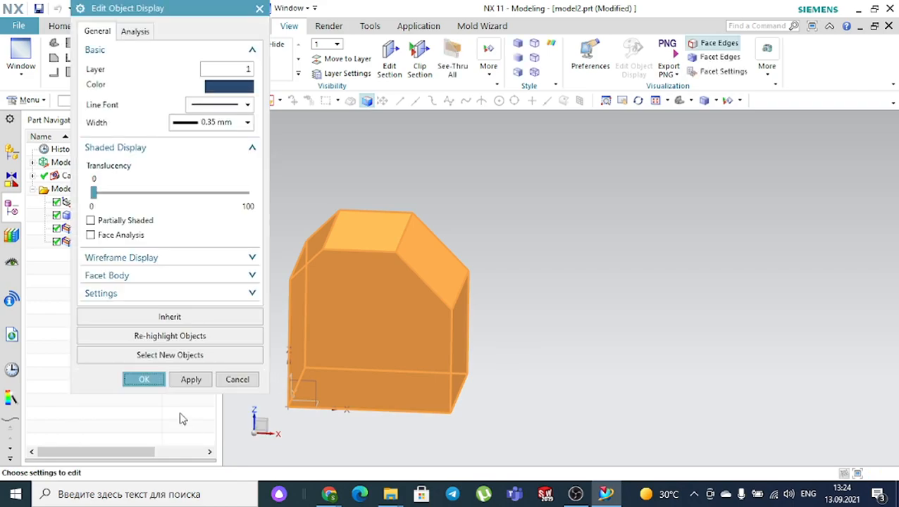
click(136, 376)
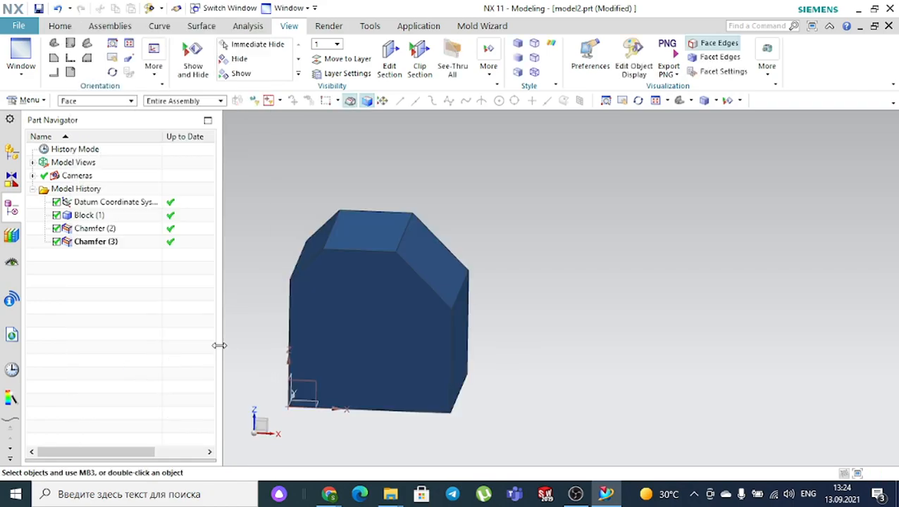
key(ctrl+z)
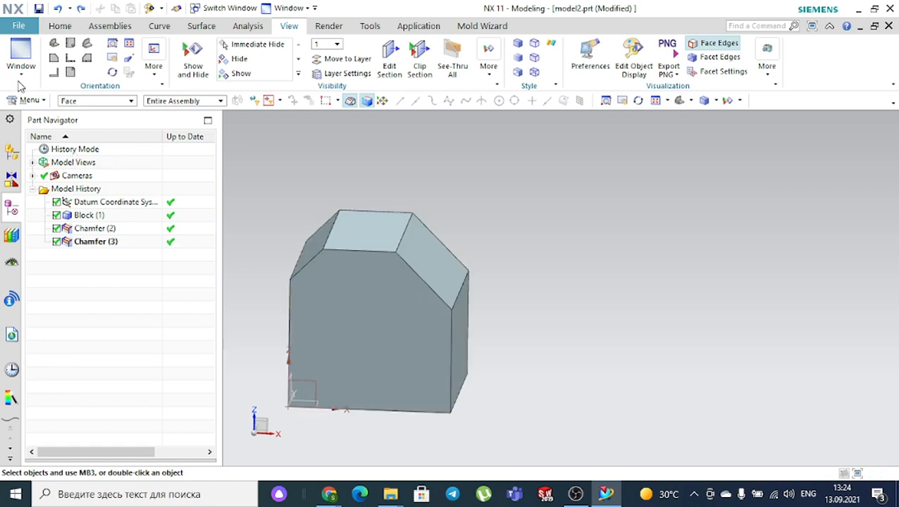
- Reselect the two chamfer faces and colour only them Strong Midnight
click(423, 254)
click(316, 243)
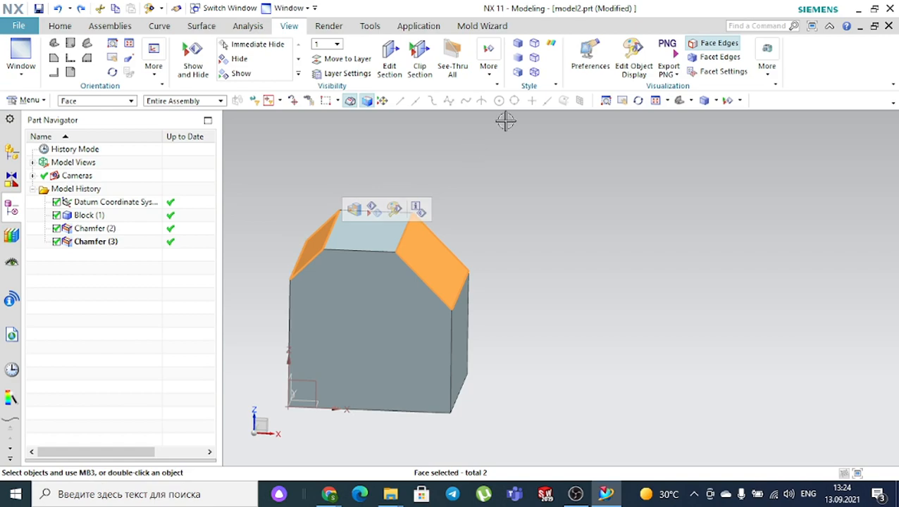
click(632, 56)
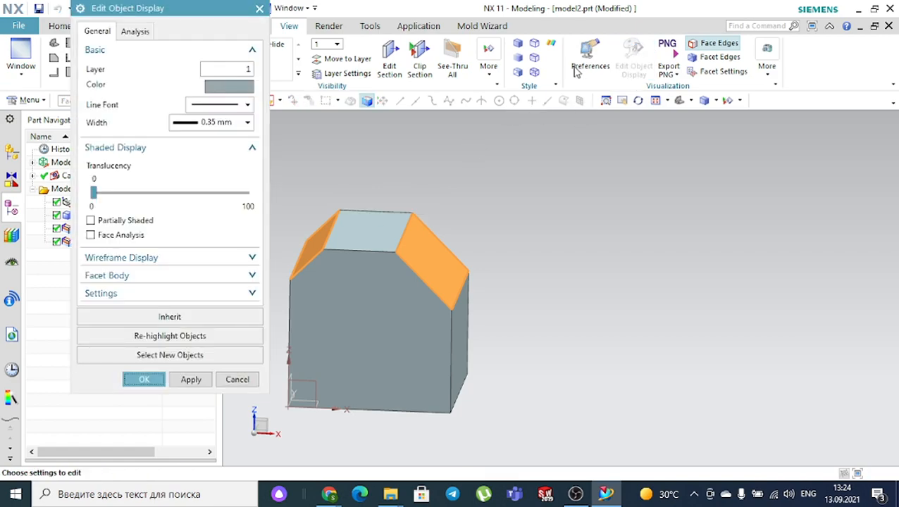
click(225, 86)
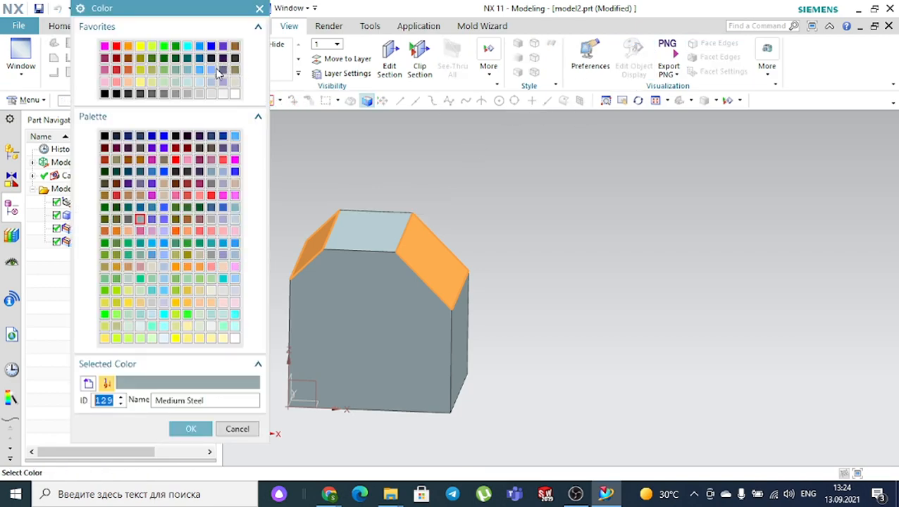
click(220, 139)
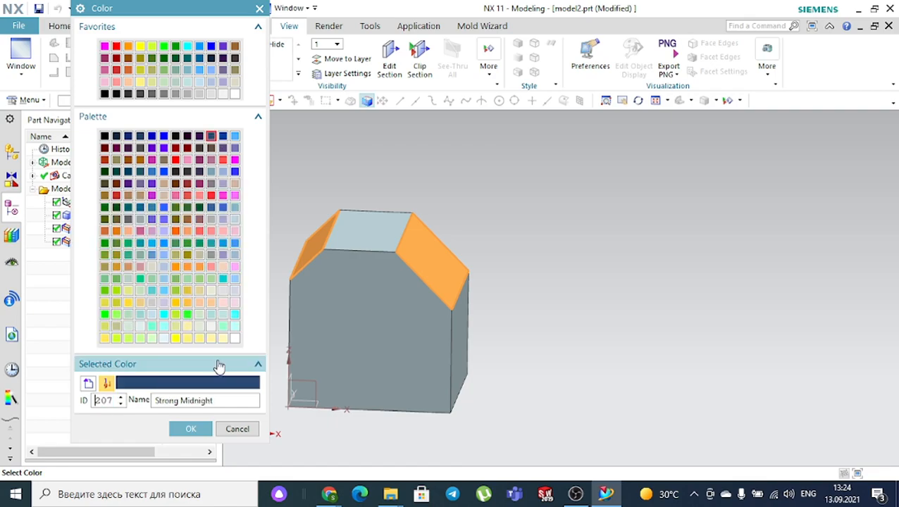
click(198, 430)
click(155, 380)
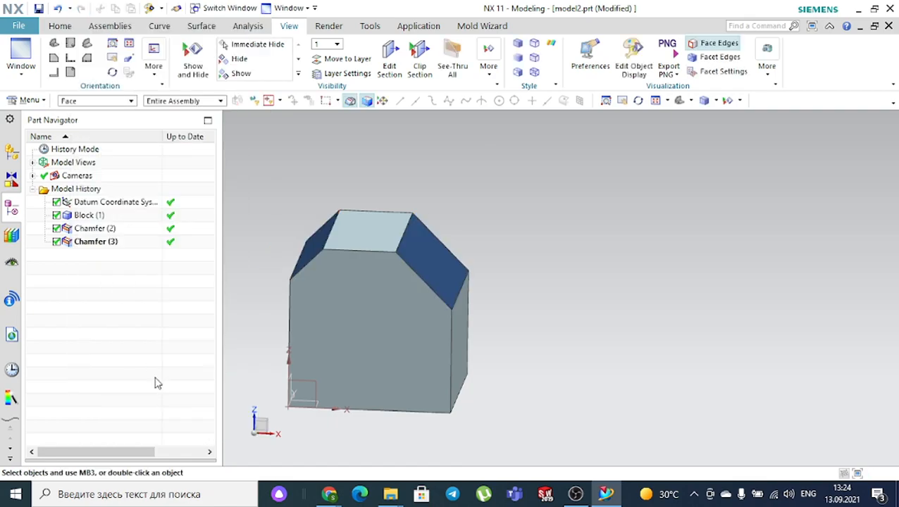
- Add a 100 mm cube Block placed to the right of the first block
scroll(474, 255, up, 1)
middle_drag(474, 255, 512, 271)
scroll(543, 233, down, 2)
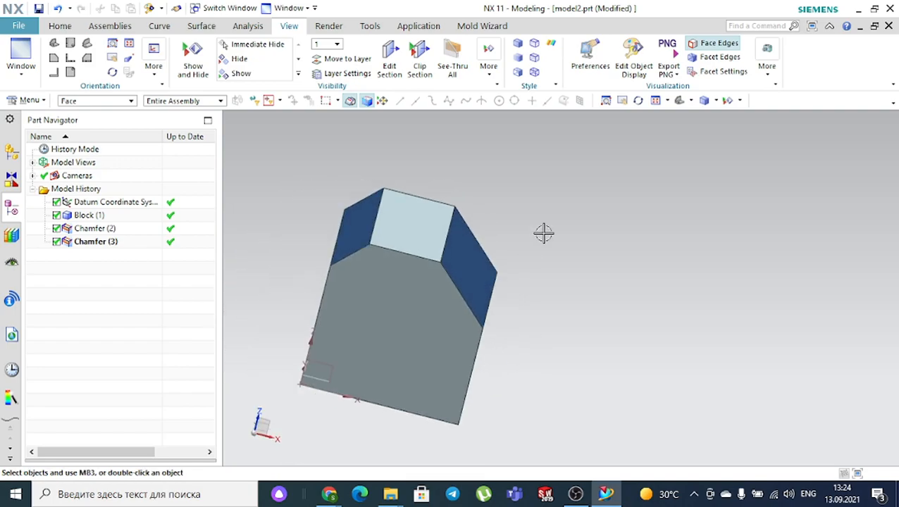
click(60, 27)
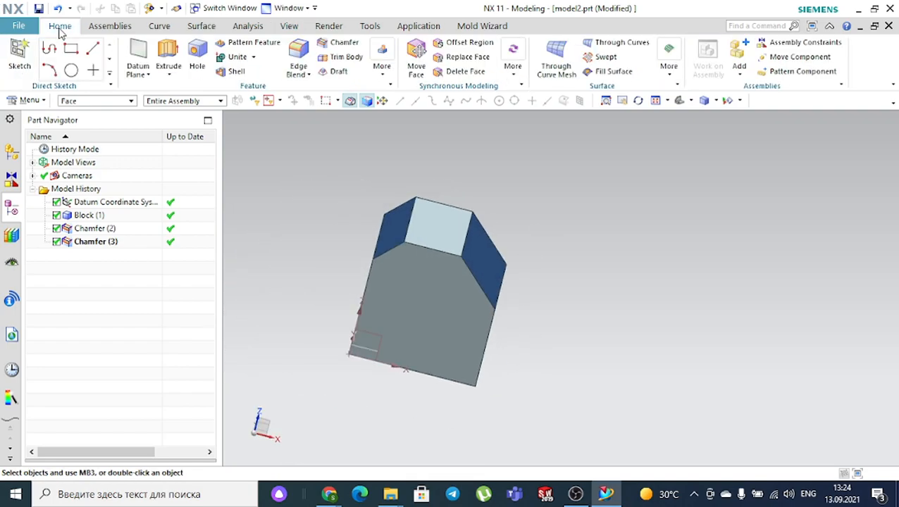
click(382, 69)
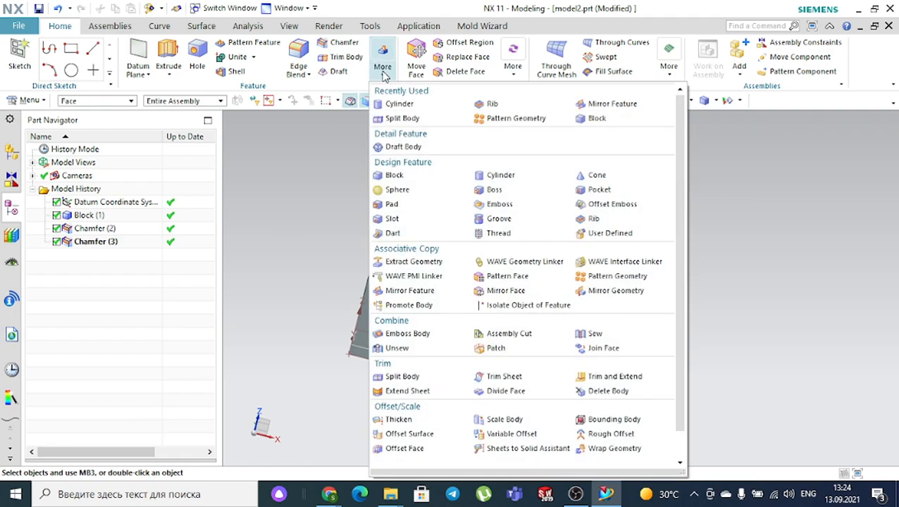
click(597, 118)
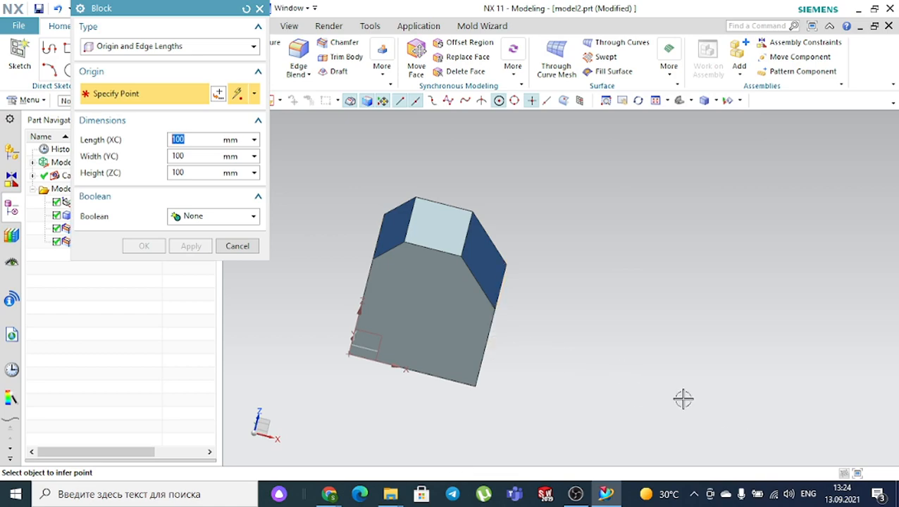
click(666, 397)
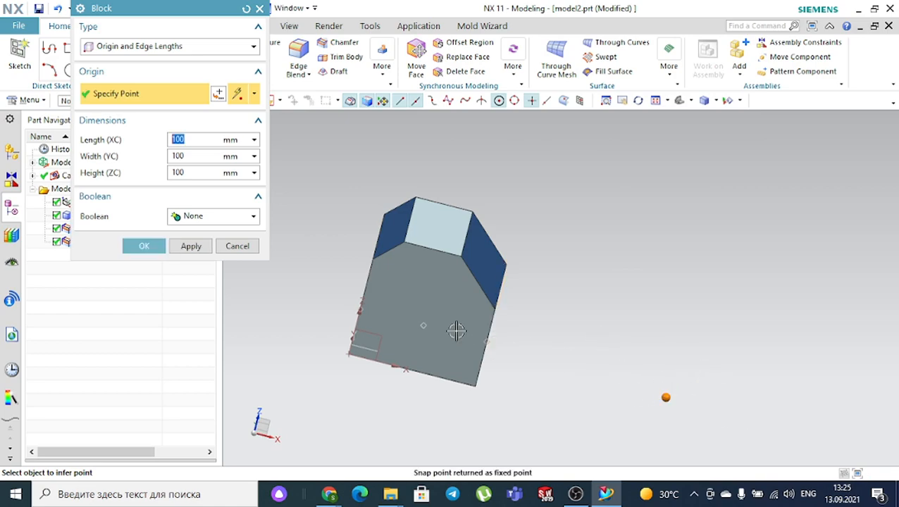
click(158, 245)
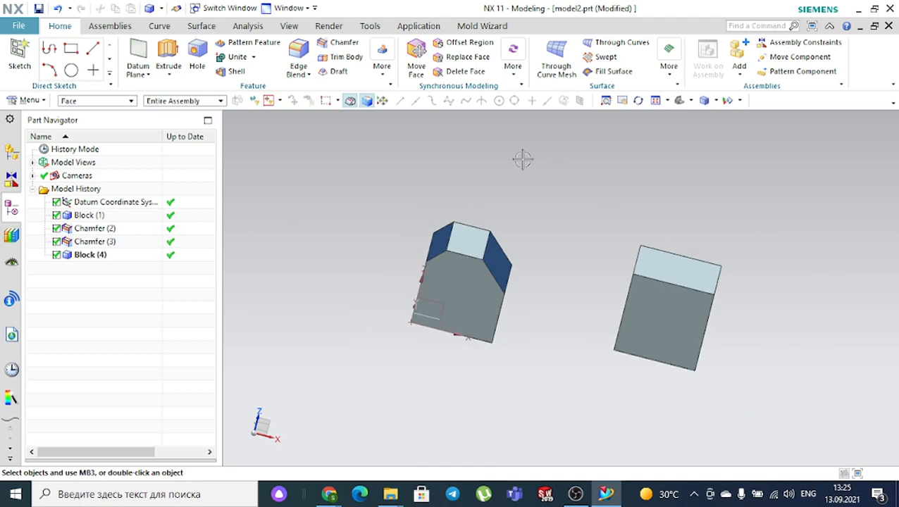
- Start an Asymmetric chamfer on the second cube's top edge
click(339, 44)
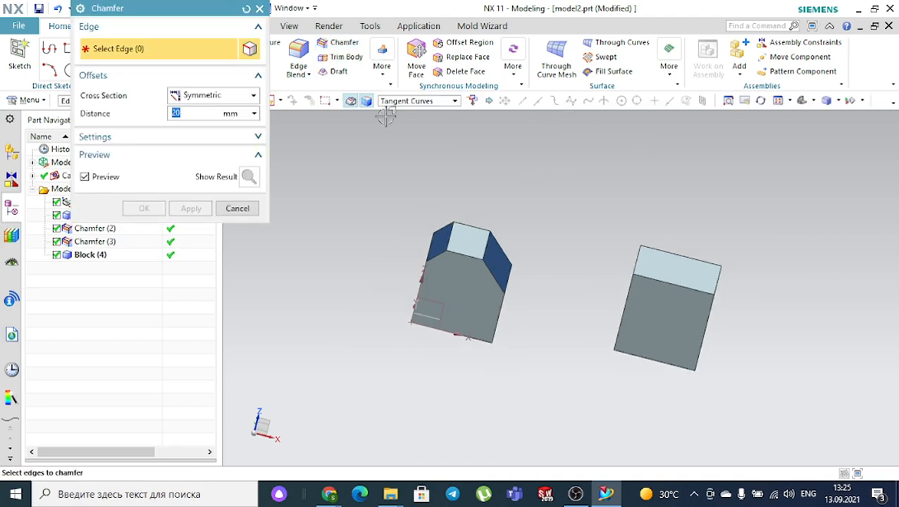
click(236, 97)
click(221, 121)
middle_drag(603, 159, 551, 153)
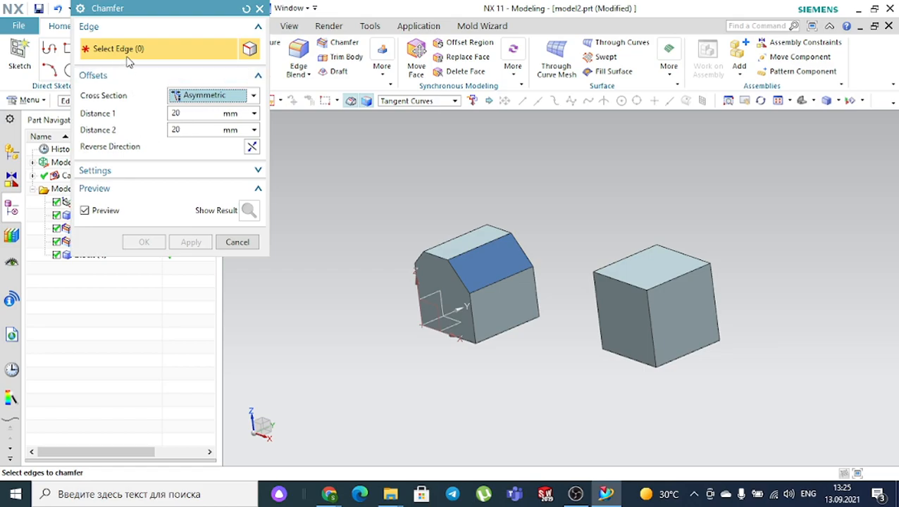
scroll(736, 278, up, 3)
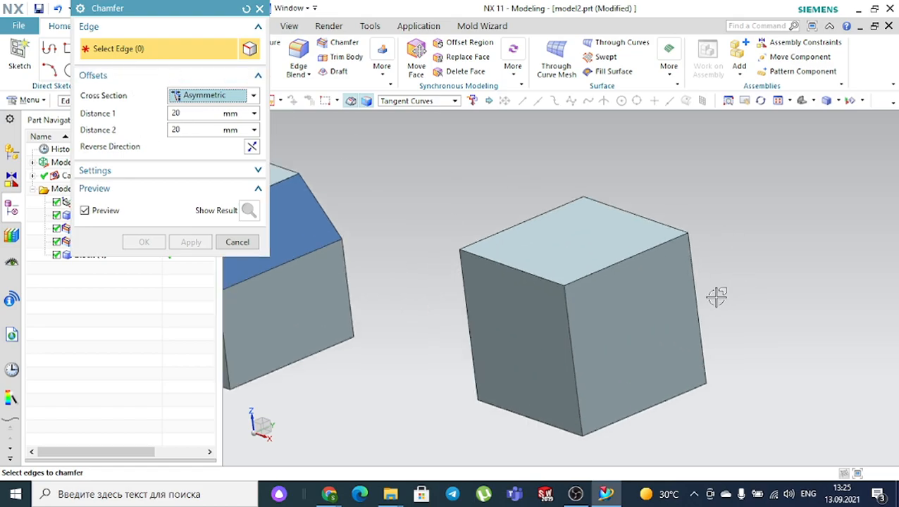
click(647, 250)
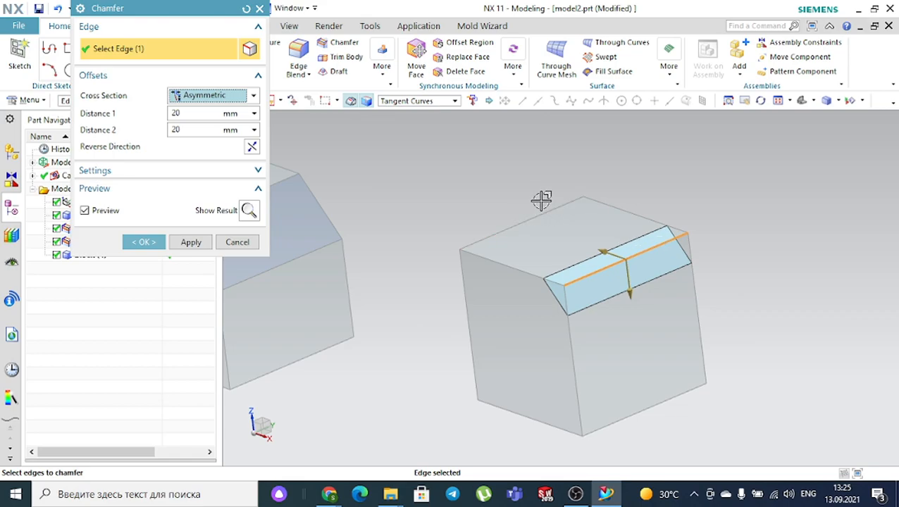
- Set the asymmetric chamfer distances to 60 mm and 42 mm
middle_drag(538, 201, 566, 195)
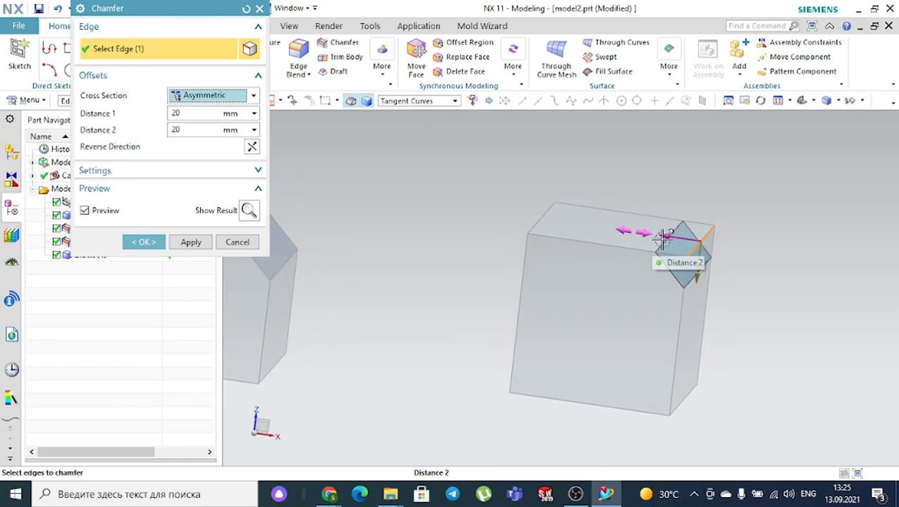
drag(652, 239, 611, 231)
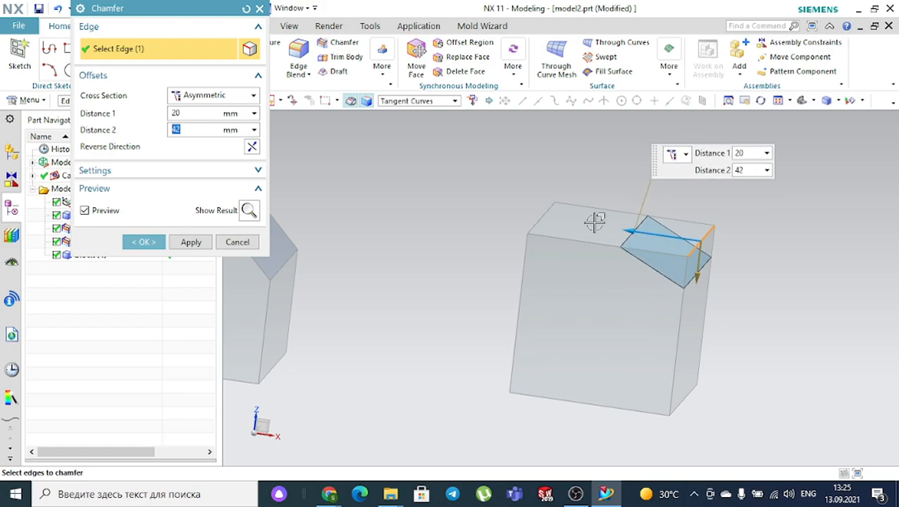
click(183, 113)
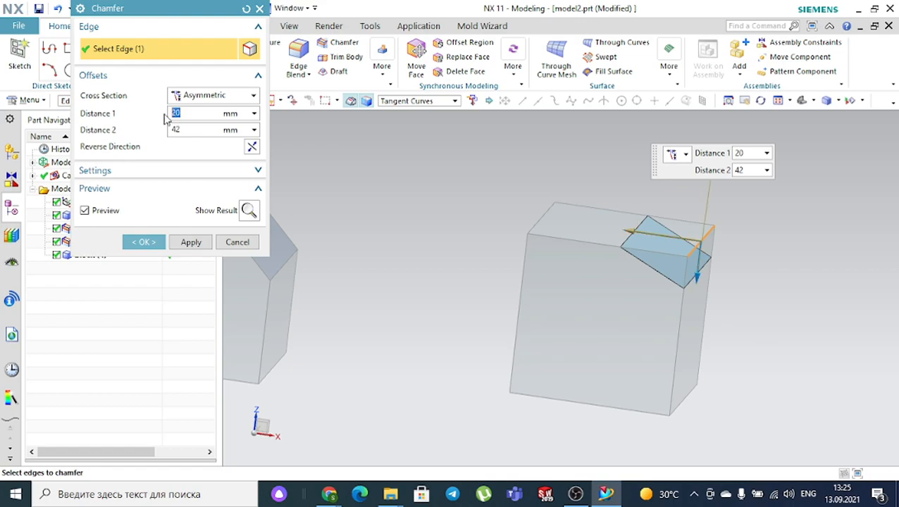
drag(694, 302, 703, 346)
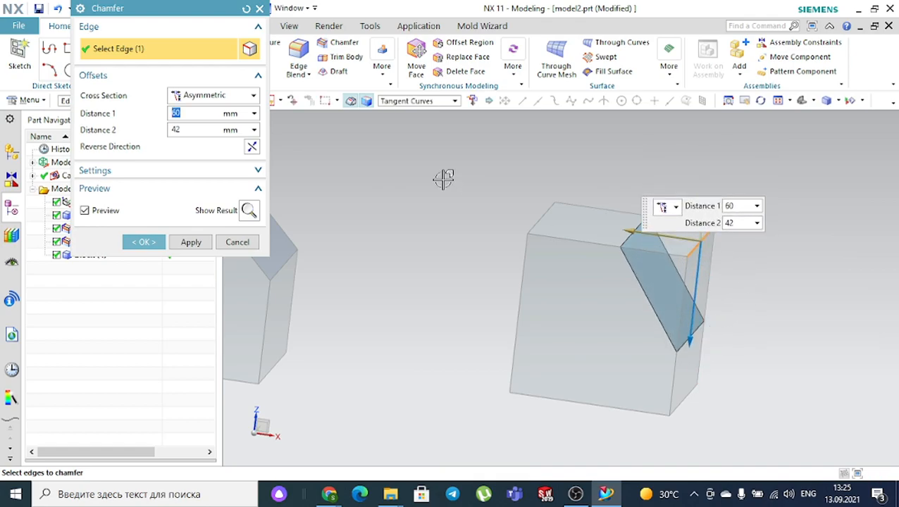
- Apply the asymmetric chamfer and select its new chamfer face
click(144, 242)
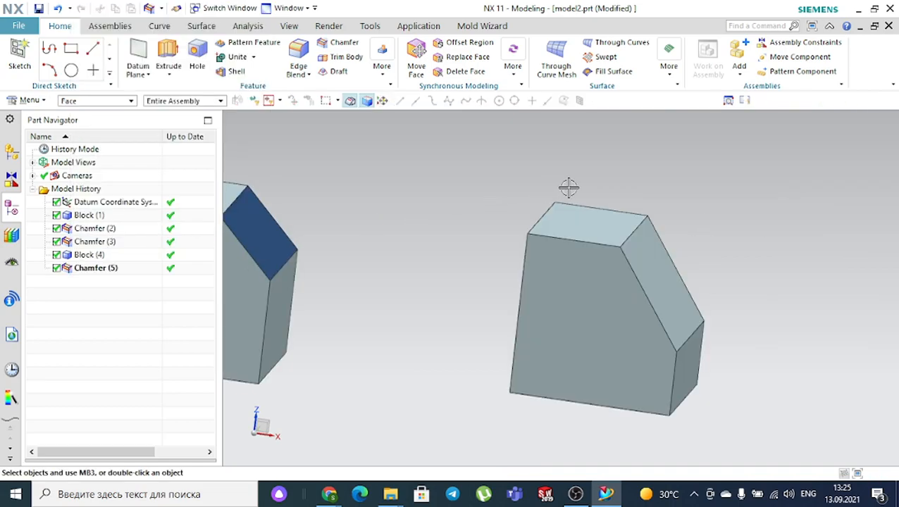
middle_drag(574, 187, 730, 193)
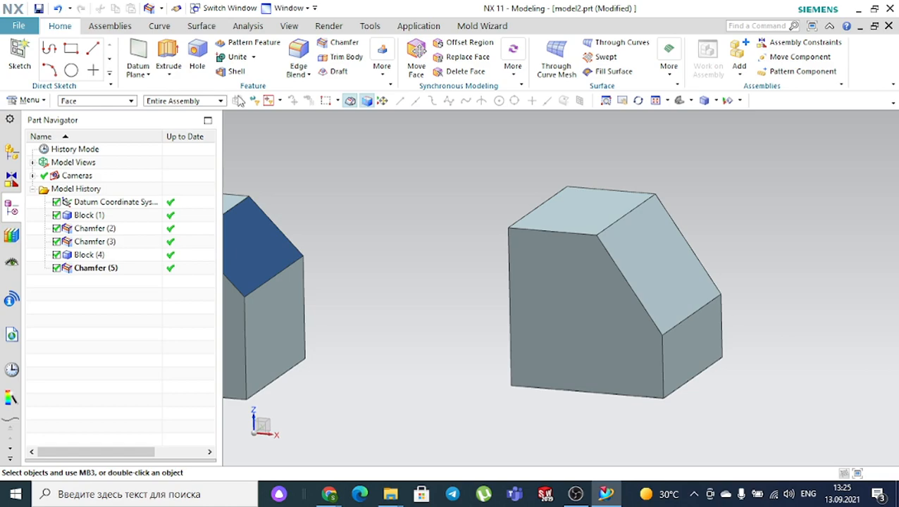
click(634, 258)
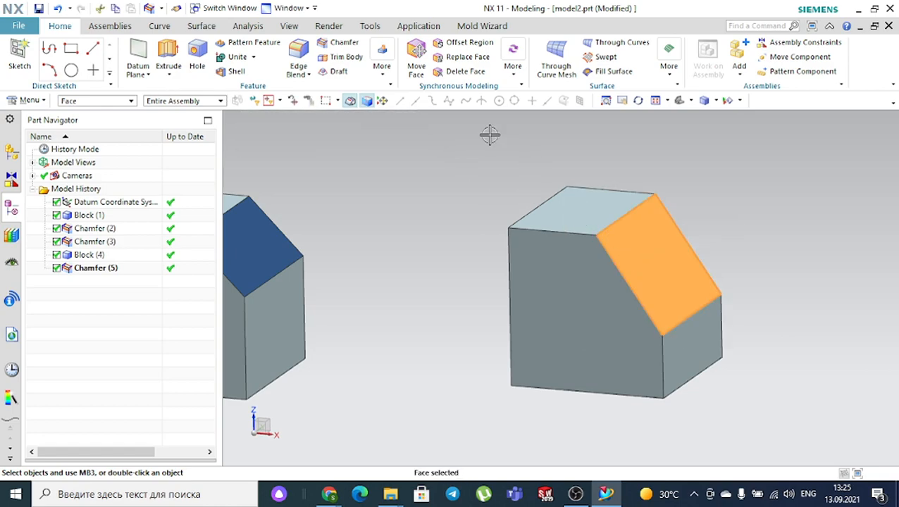
- Colour the second block's chamfer face Strong Midnight dark blue
click(297, 27)
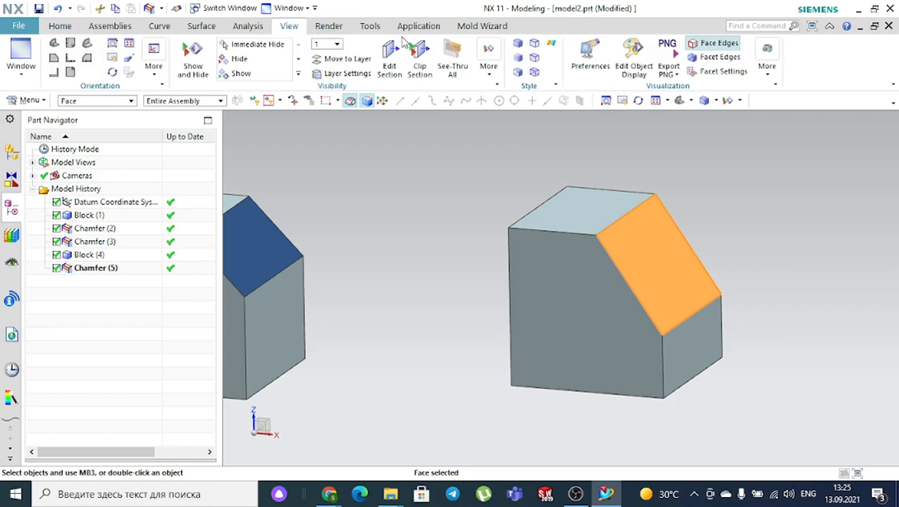
click(633, 59)
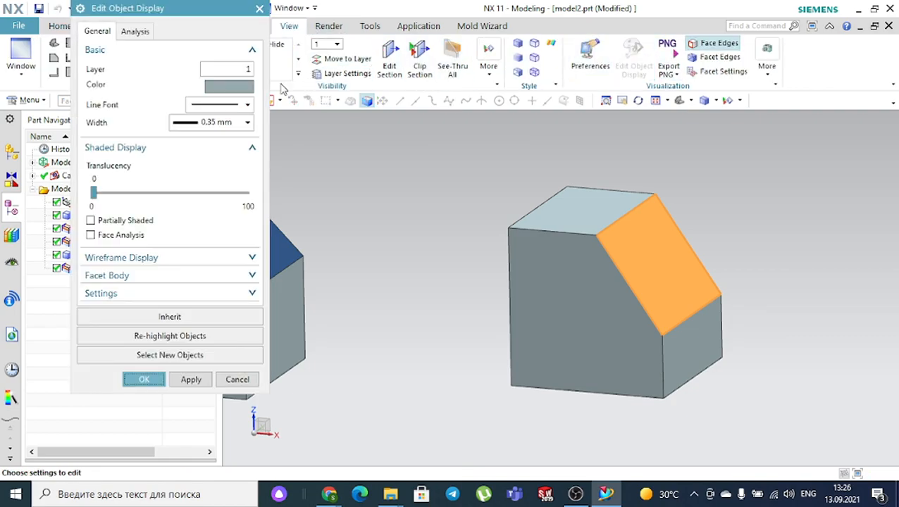
click(236, 84)
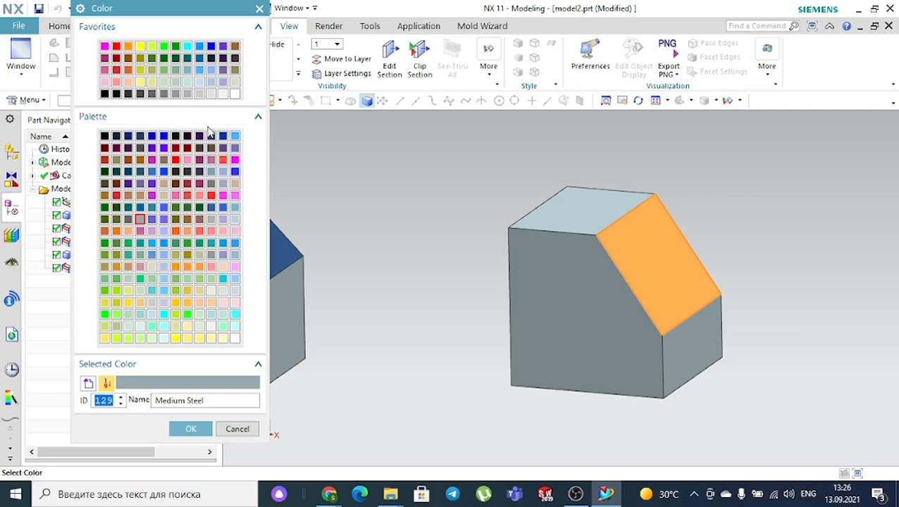
click(211, 136)
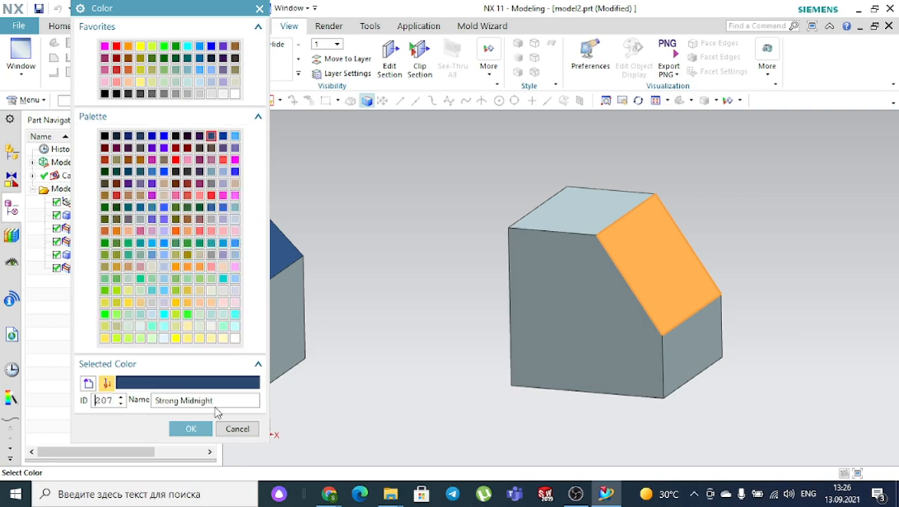
click(191, 428)
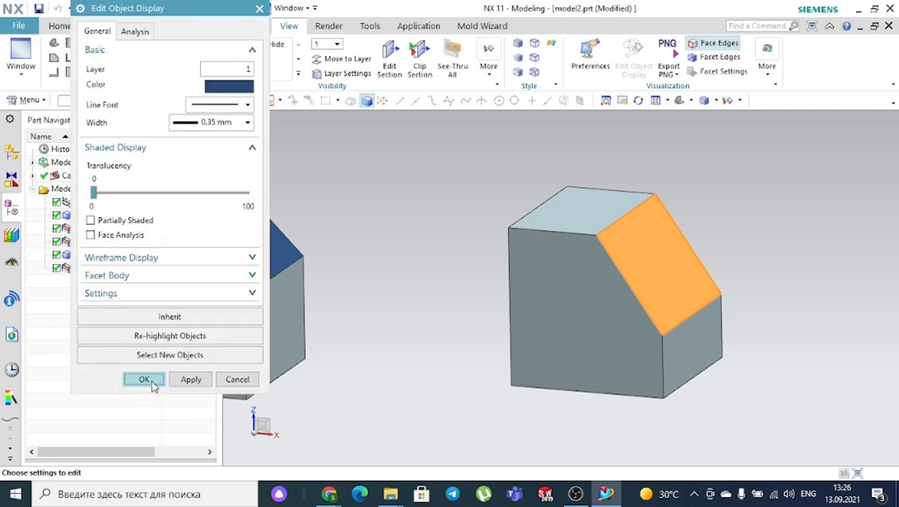
click(152, 382)
scroll(423, 233, down, 3)
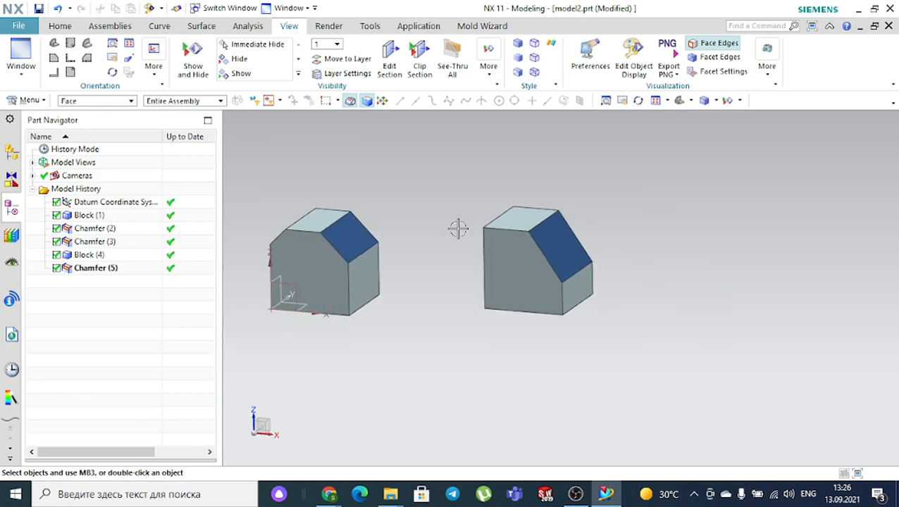
middle_drag(454, 307, 430, 311)
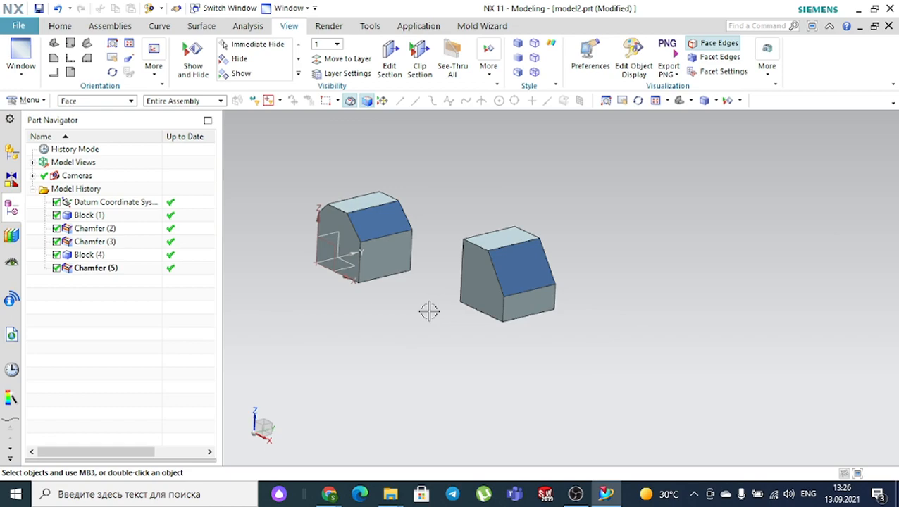
scroll(429, 311, down, 2)
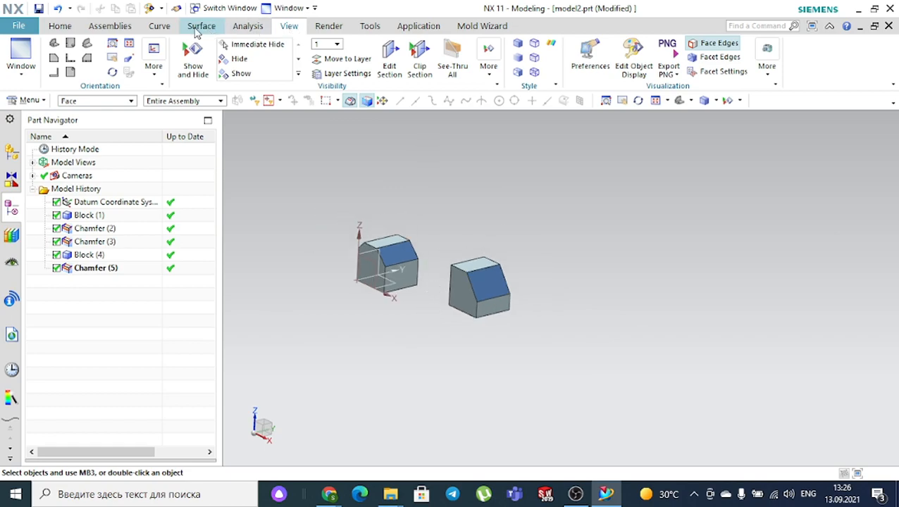
click(69, 26)
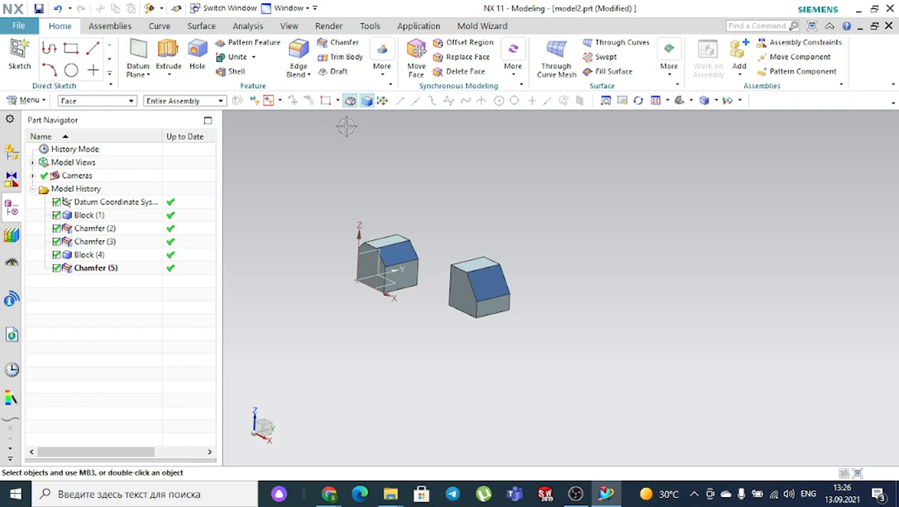
- Add a third 100 mm cube Block placed left of the two chamfered blocks
click(382, 66)
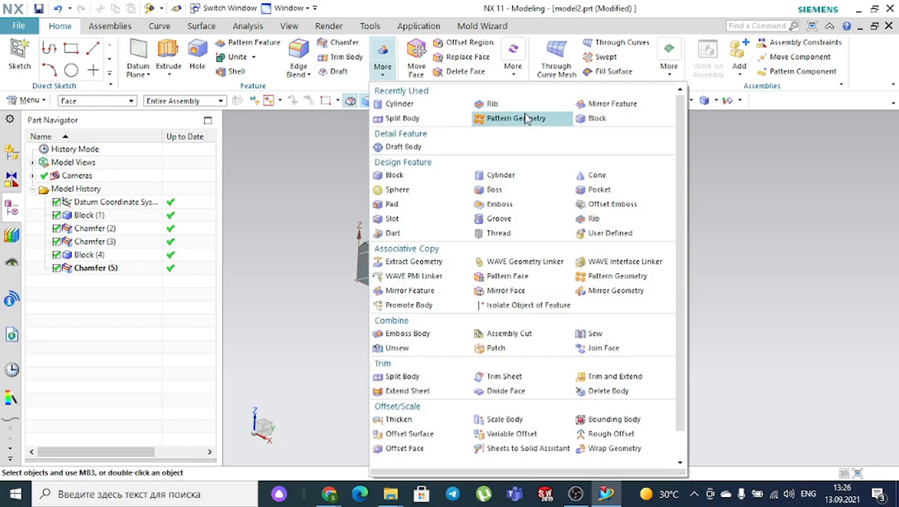
click(595, 118)
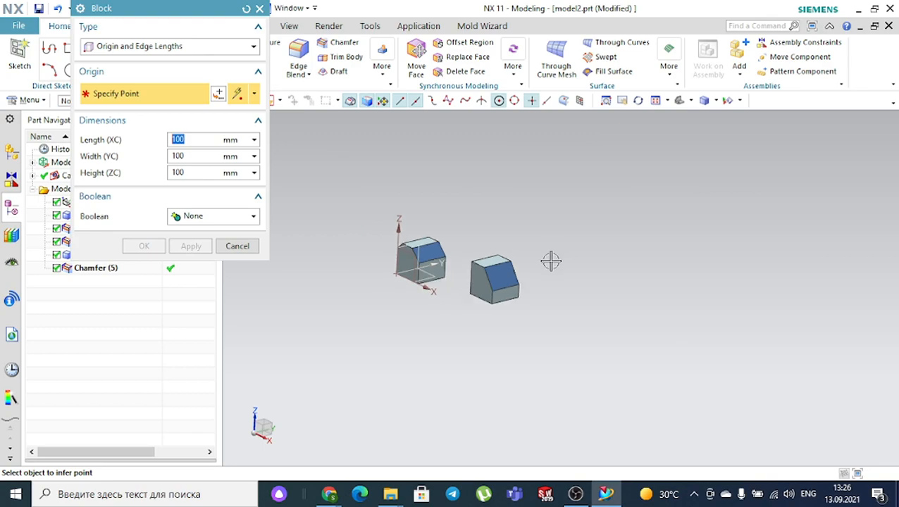
scroll(442, 289, up, 2)
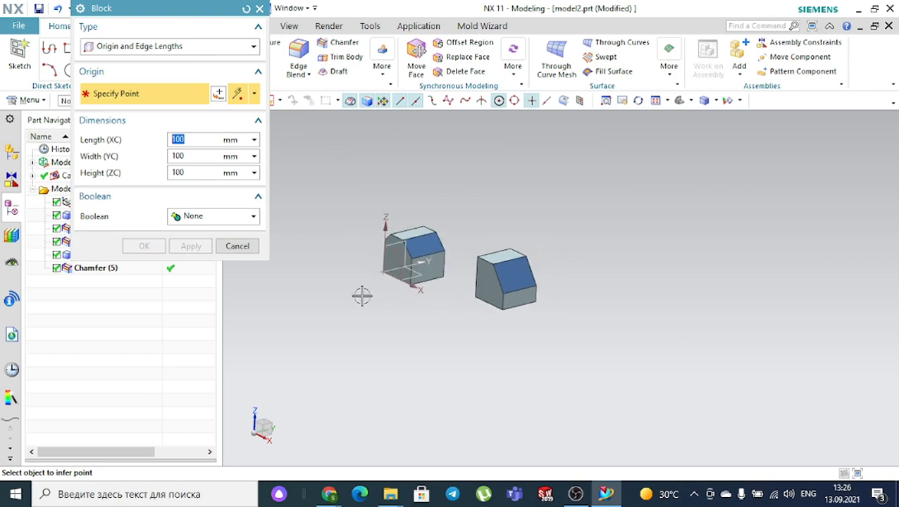
click(294, 298)
click(140, 246)
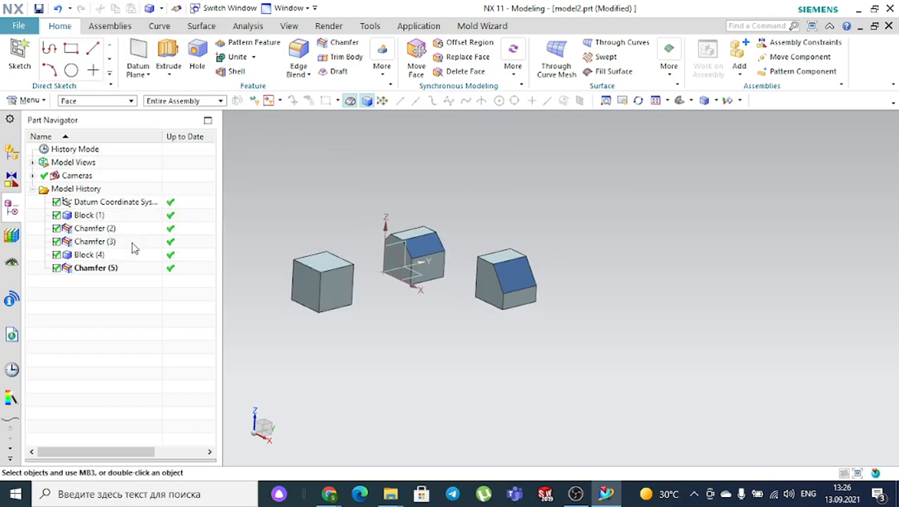
click(328, 48)
- Switch the chamfer to Offset and Angle and pick the third cube's top front edge
click(214, 94)
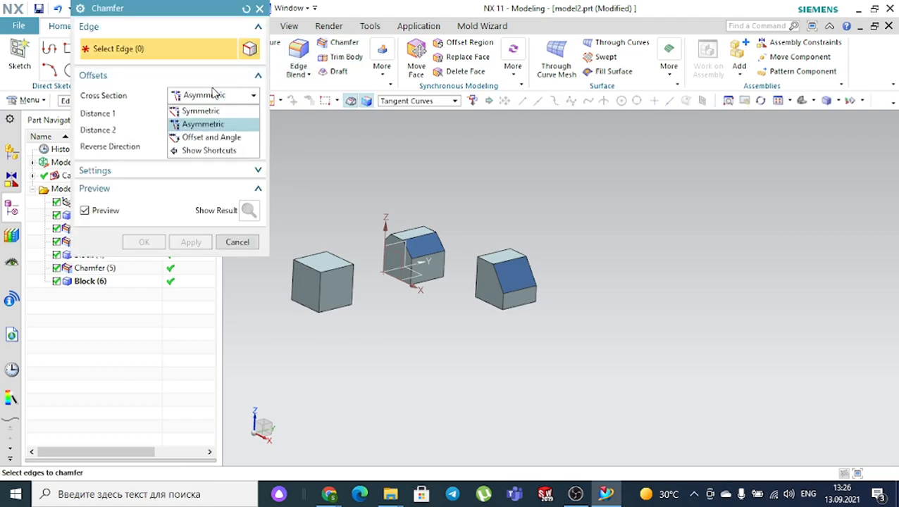
click(212, 139)
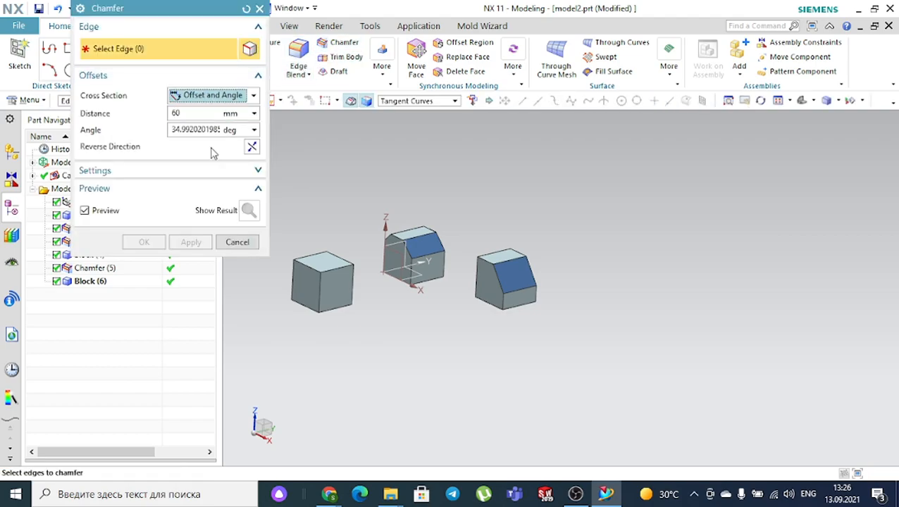
click(182, 113)
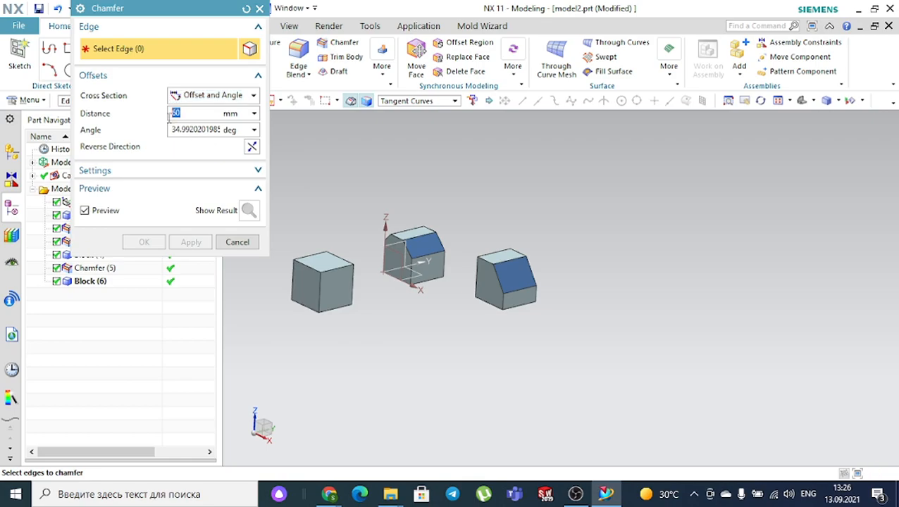
drag(199, 129, 155, 132)
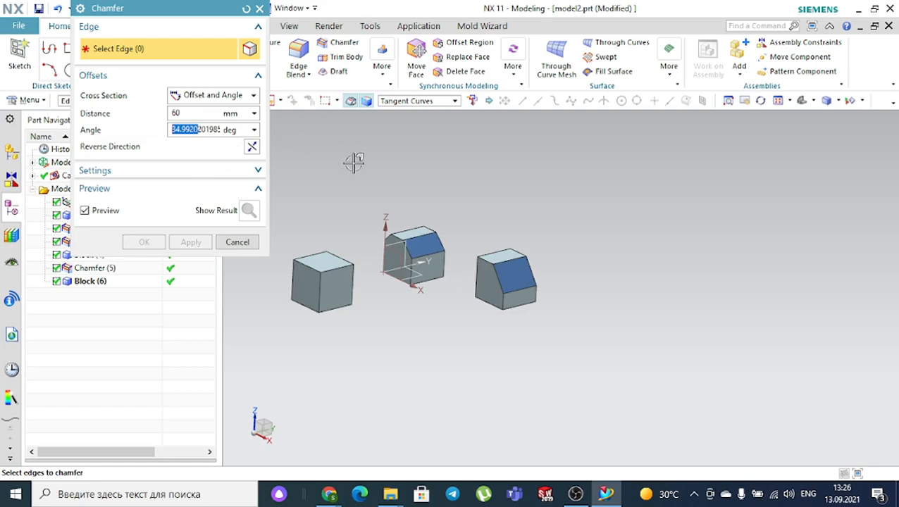
scroll(352, 162, down, 3)
scroll(338, 222, up, 3)
scroll(338, 223, up, 3)
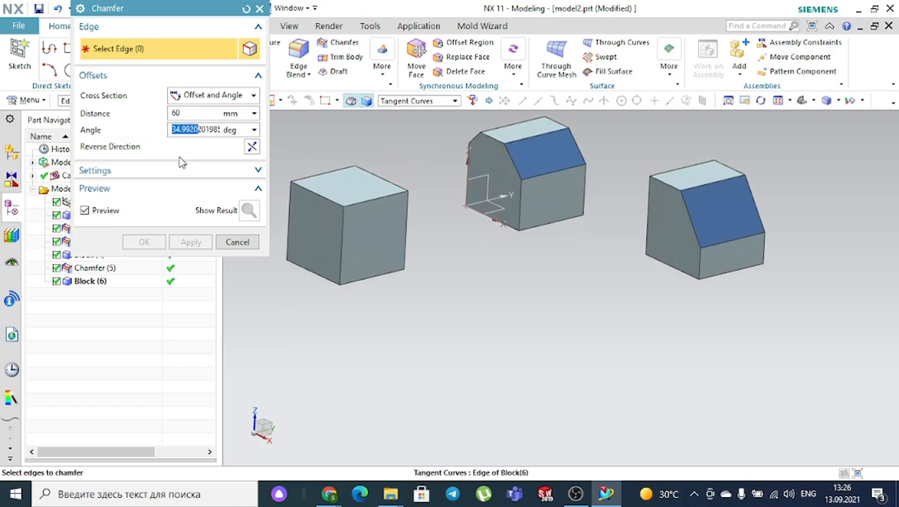
click(374, 199)
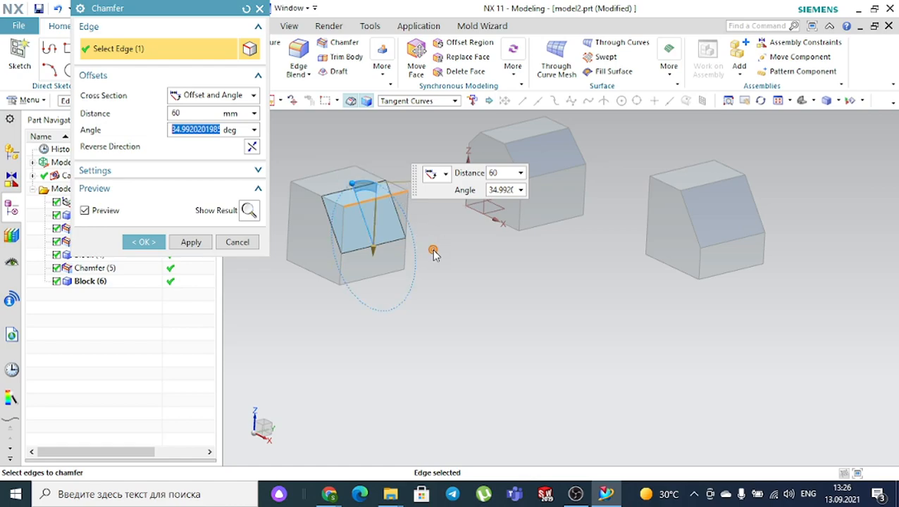
- Set the chamfer angle to 45 degrees
mouse_move(355, 172)
mouse_down()
mouse_move(368, 189)
mouse_move(342, 171)
mouse_up()
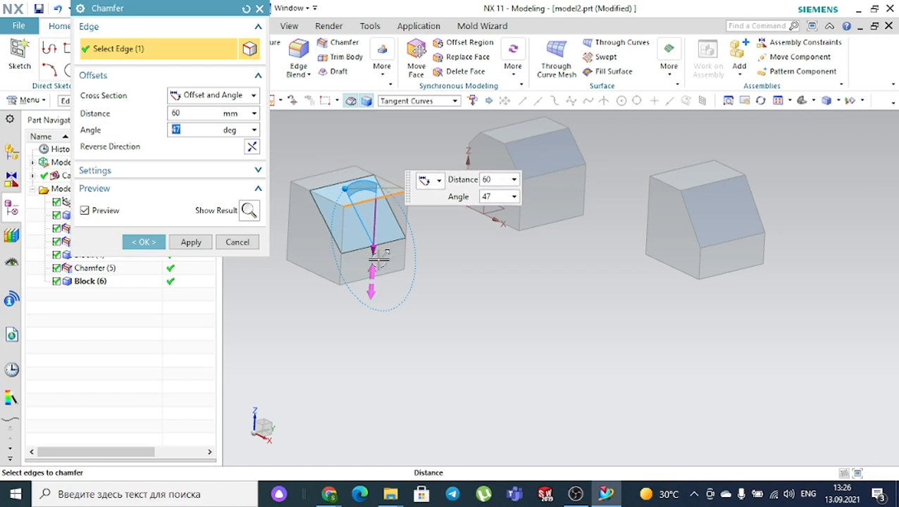
mouse_move(373, 251)
mouse_down()
mouse_move(376, 234)
mouse_move(374, 253)
mouse_move(375, 243)
mouse_up()
scroll(339, 161, up, 3)
scroll(372, 212, up, 2)
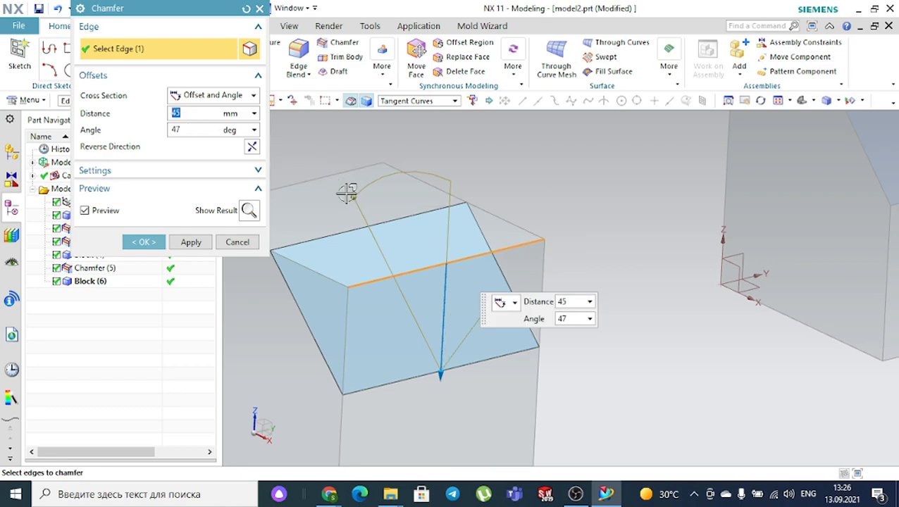
drag(353, 192, 258, 161)
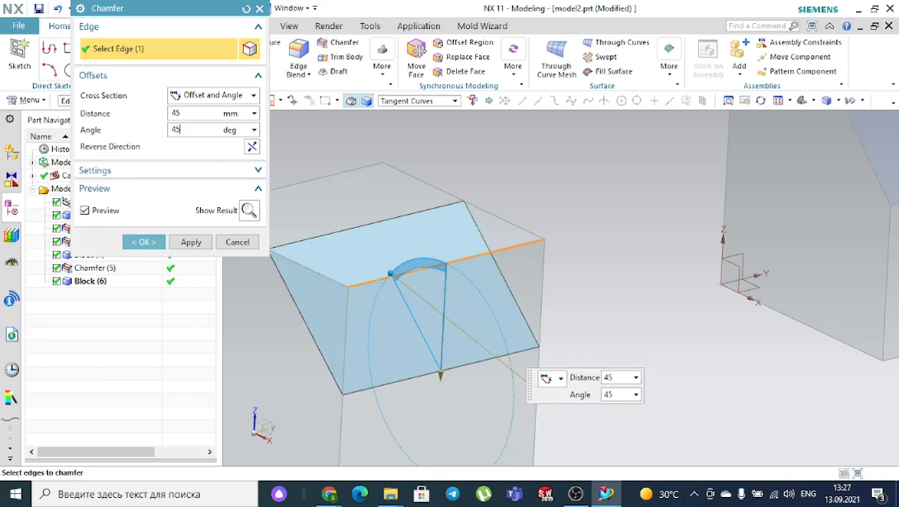
key(Return)
- Keep the Offset and Angle cross section and set the chamfer distance to 35 mm
click(188, 99)
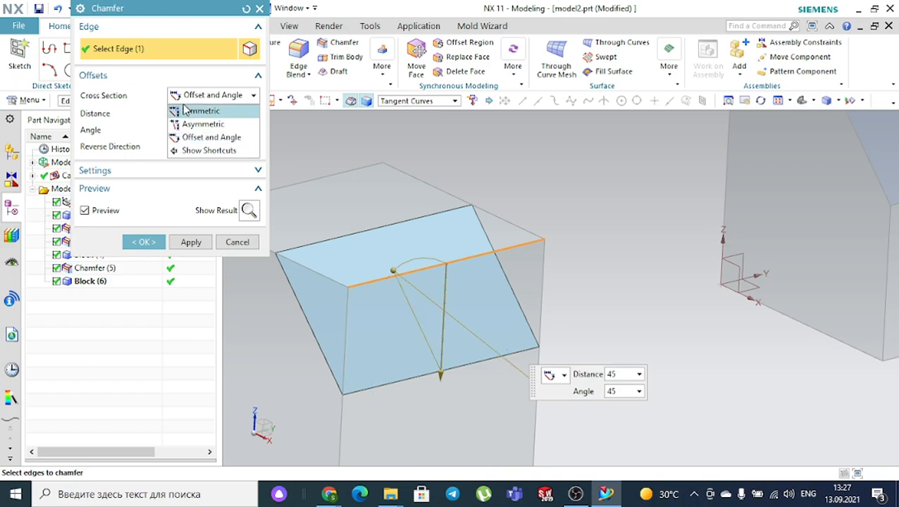
click(187, 102)
click(187, 102)
click(187, 102)
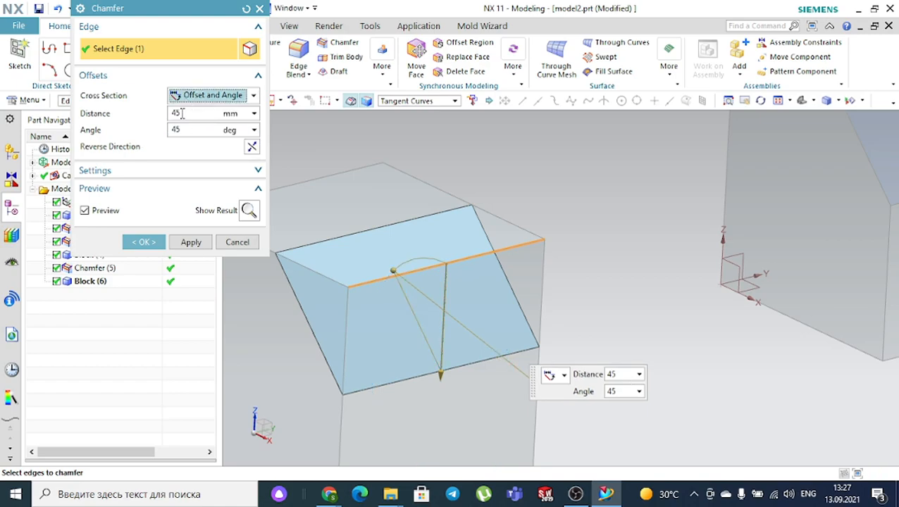
click(182, 114)
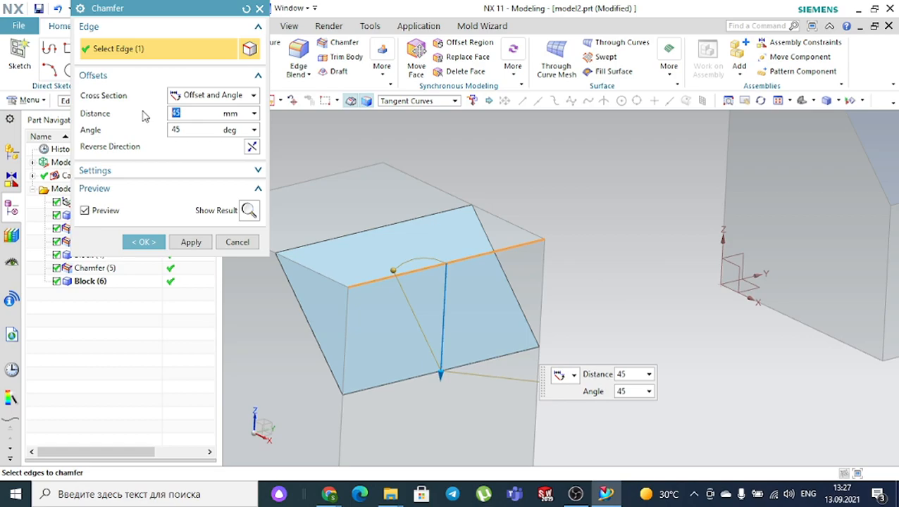
key(Return)
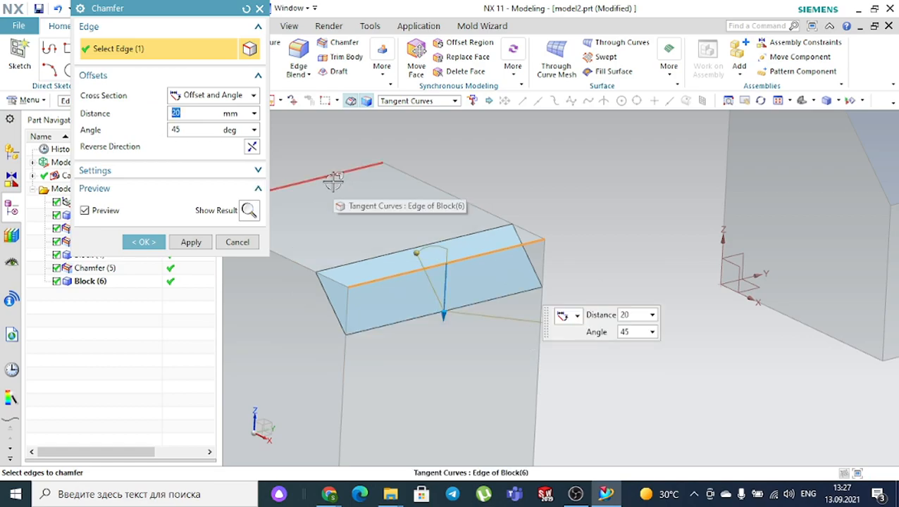
text(35)
key(Return)
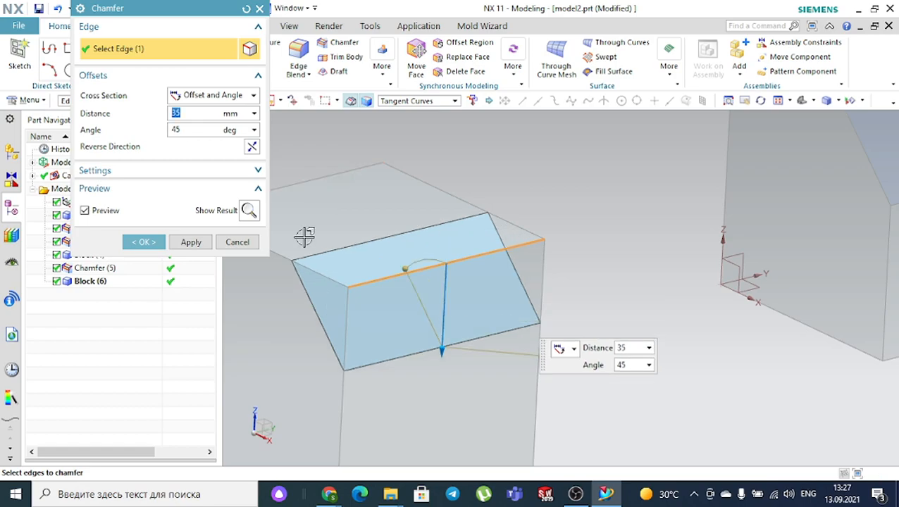
- Apply the chamfer, then reopen Chamfer (7) and enlarge its distance to 60 mm
click(159, 242)
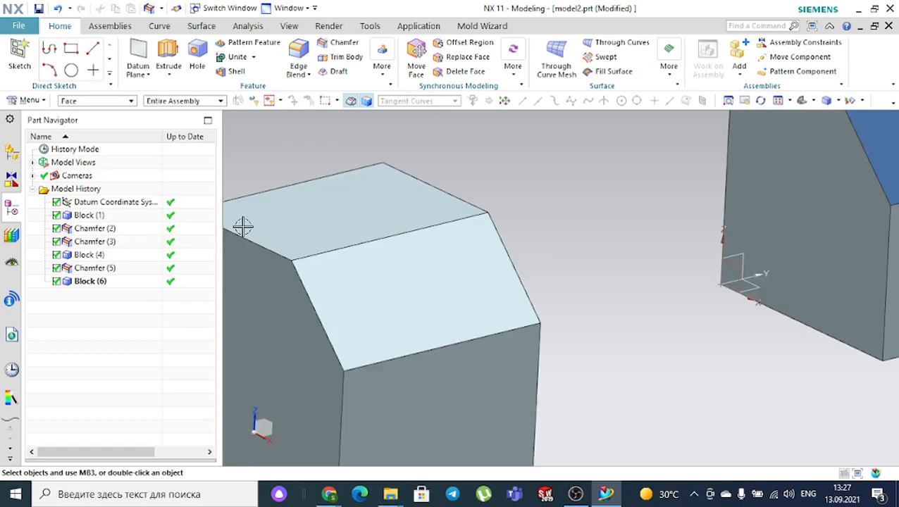
scroll(362, 211, down, 5)
mouse_move(415, 227)
middle_down()
mouse_move(438, 215)
mouse_move(428, 223)
middle_up()
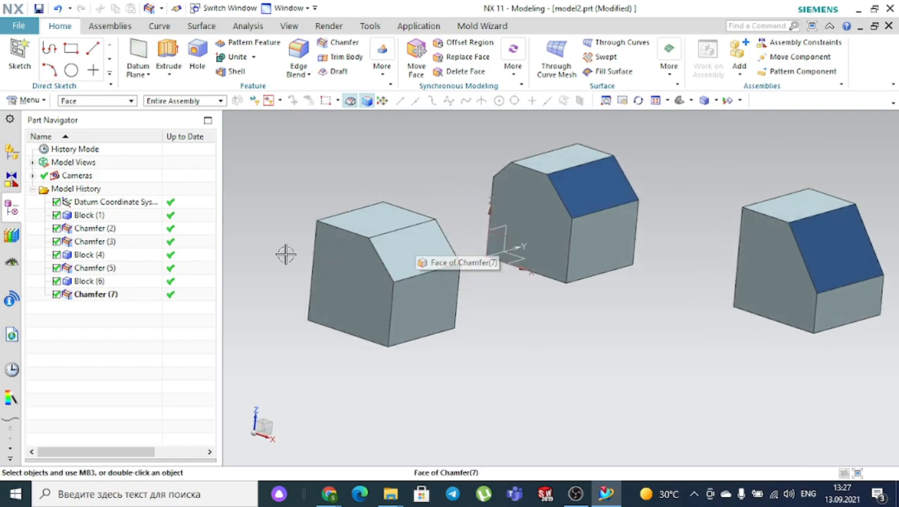
double_click(98, 297)
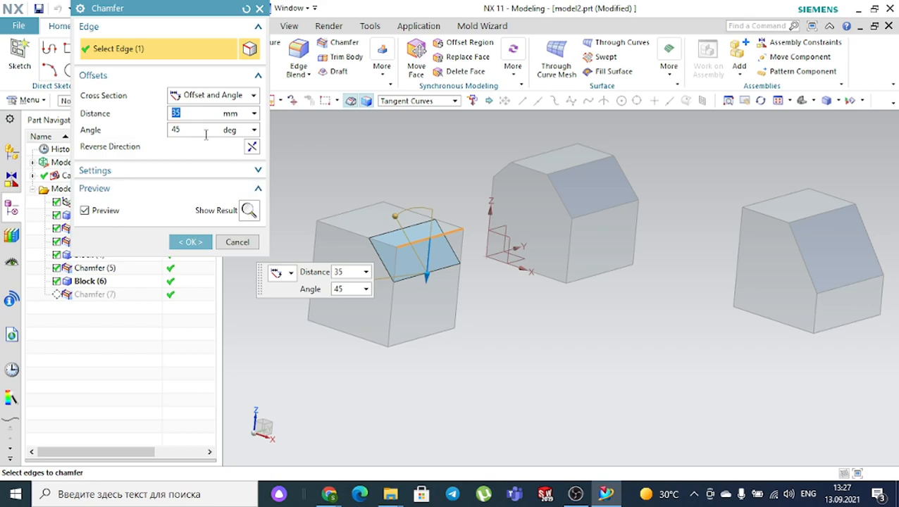
drag(428, 275, 425, 300)
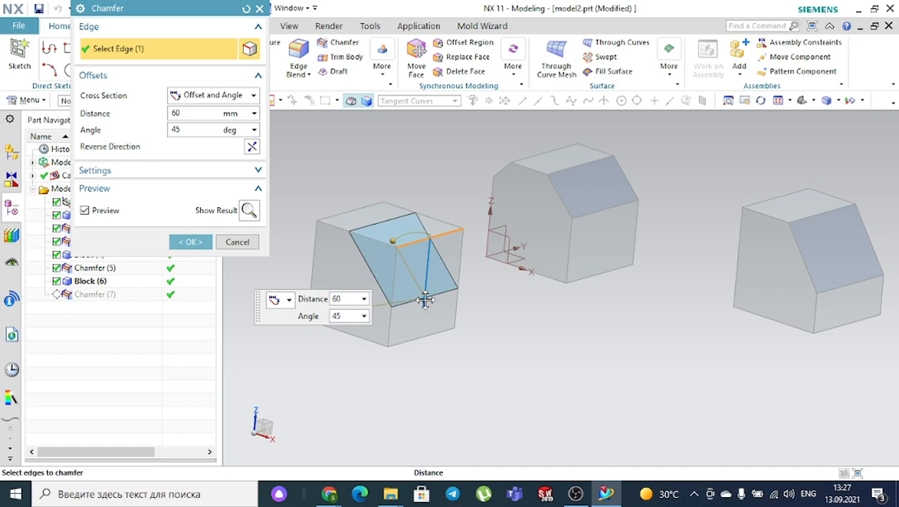
- Accept the enlarged chamfer, then color the left block's chamfer face Strong Midnight (207)
click(189, 242)
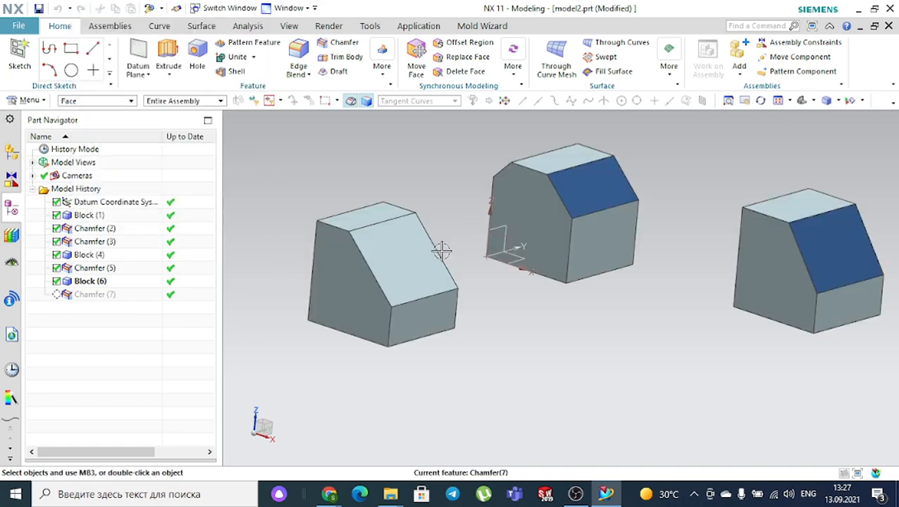
scroll(442, 250, up, 3)
click(366, 268)
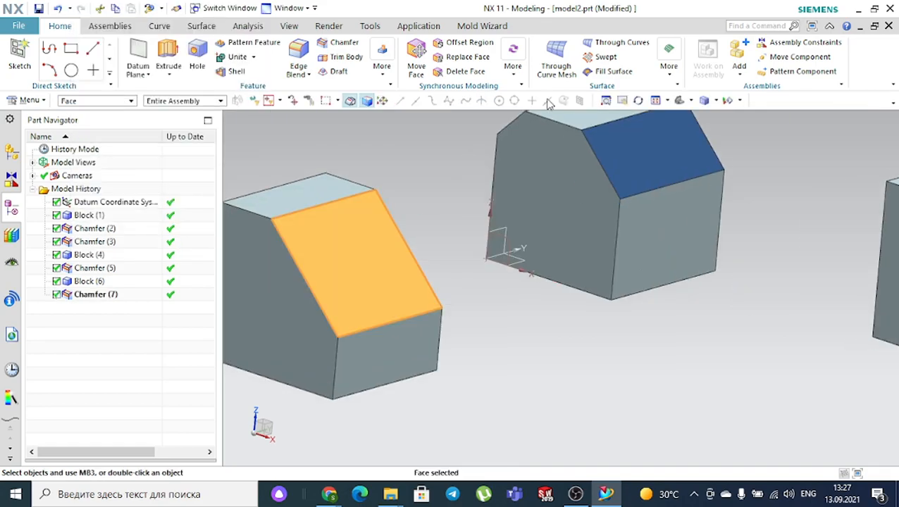
click(289, 27)
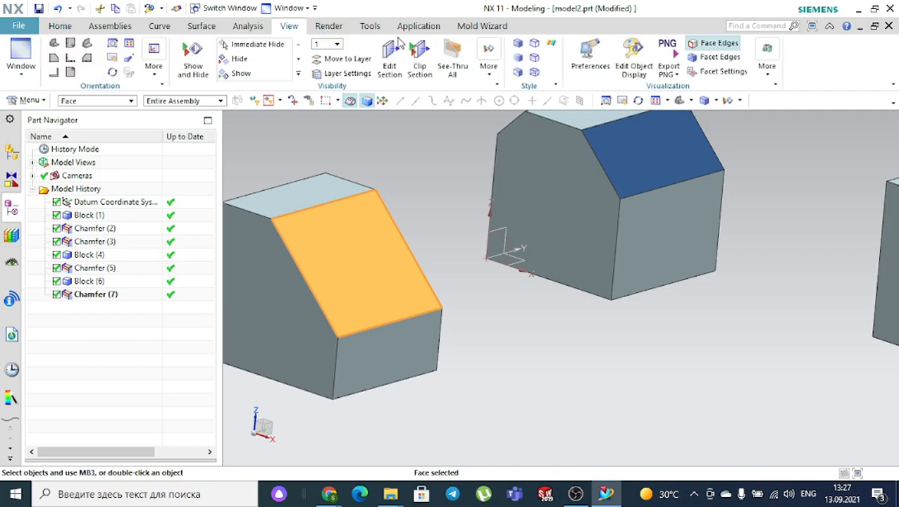
click(634, 55)
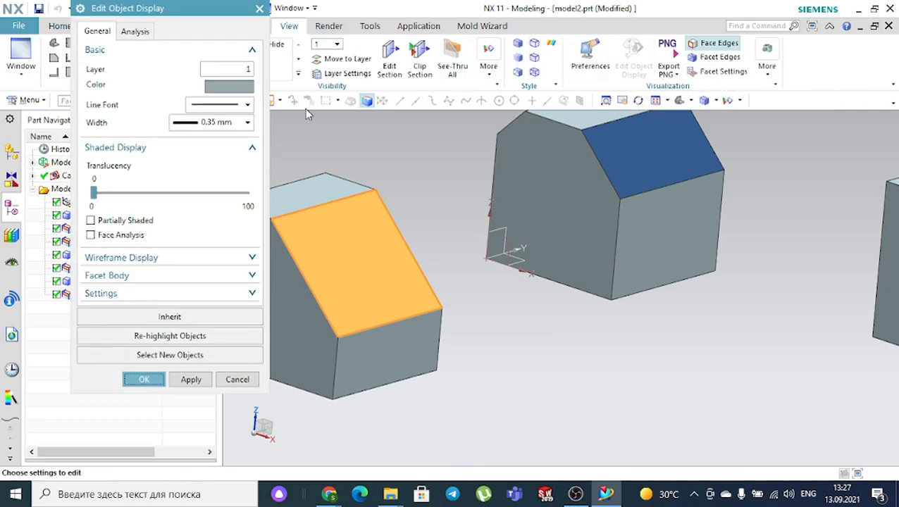
click(227, 87)
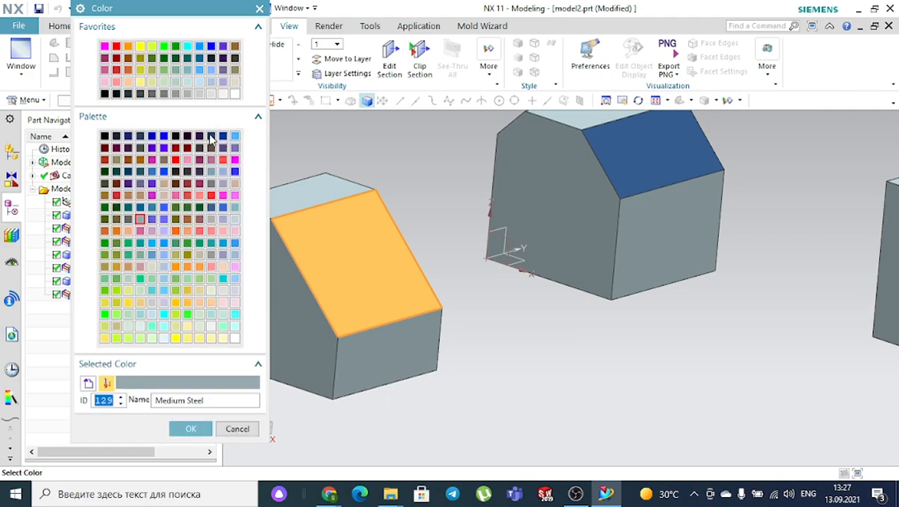
click(211, 136)
click(190, 430)
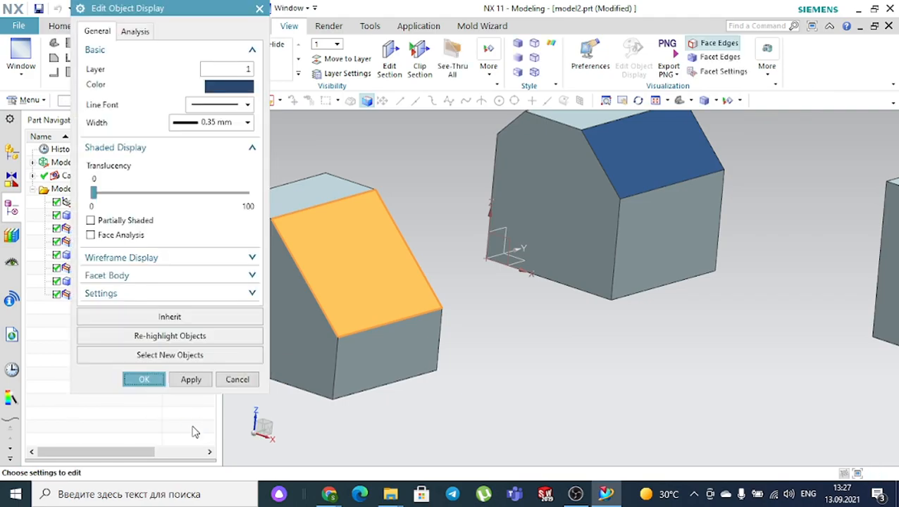
click(143, 379)
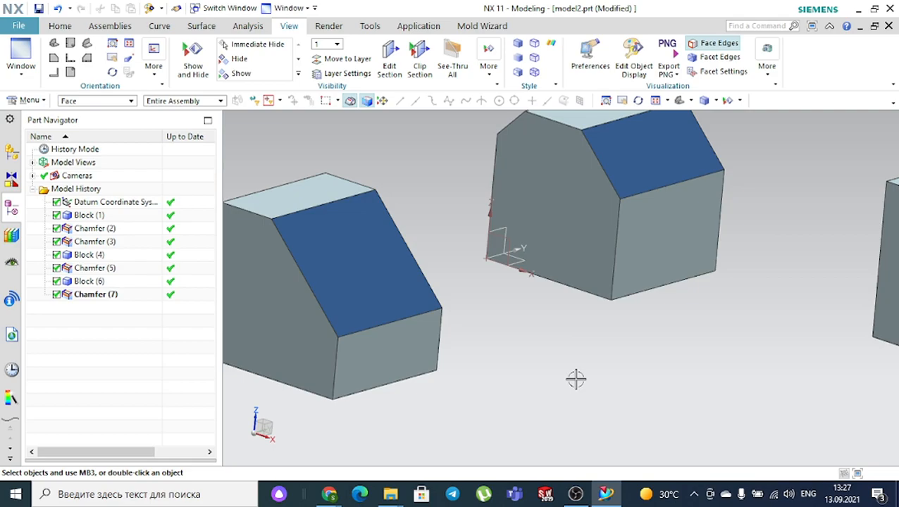
- Zoom to view all three cubes' dark blue chamfer faces, then switch to the Google Meet window
scroll(602, 370, down, 3)
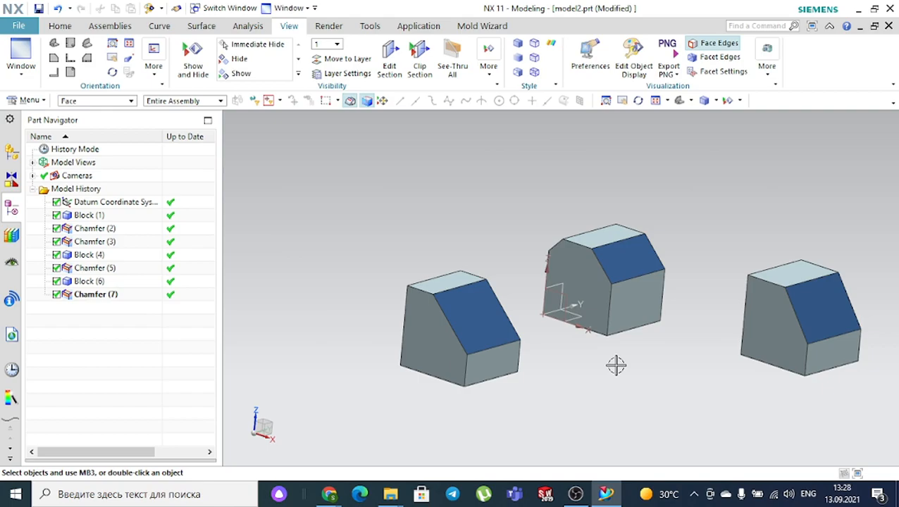
scroll(630, 359, up, 1)
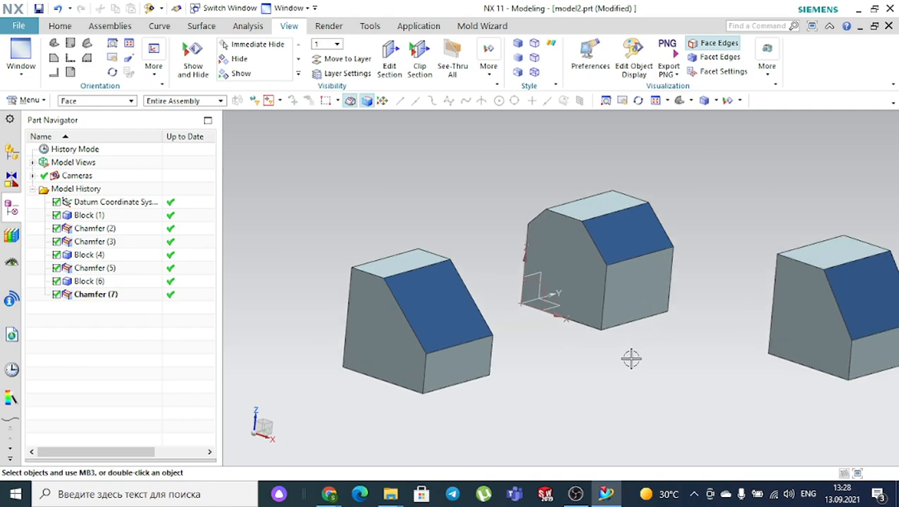
scroll(497, 358, down, 1)
scroll(663, 345, down, 1)
scroll(655, 348, up, 2)
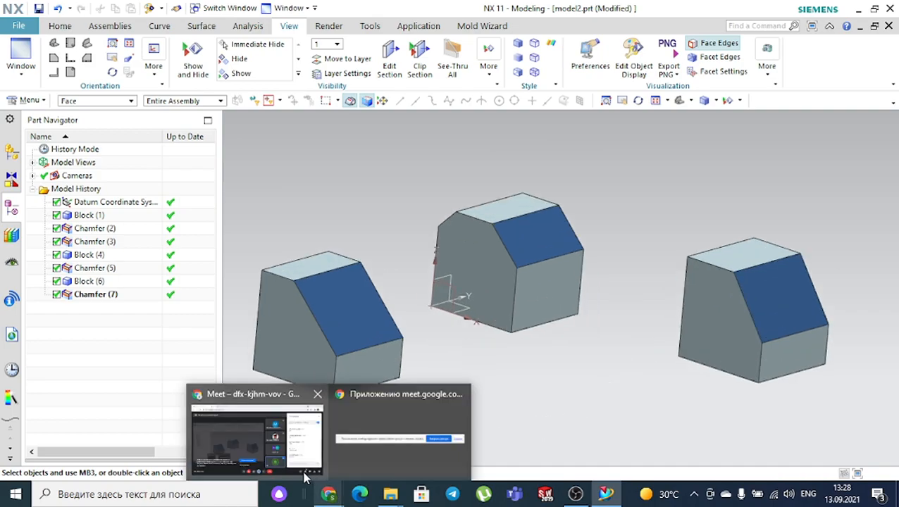
click(256, 438)
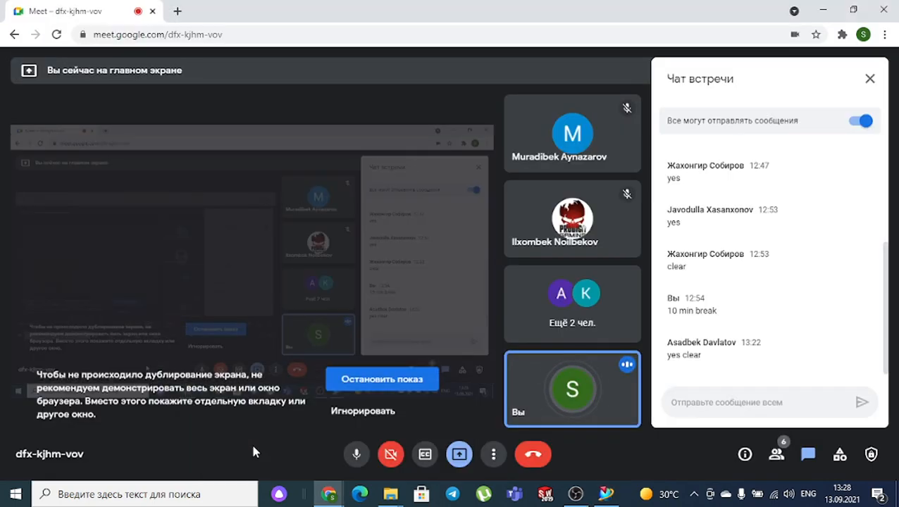
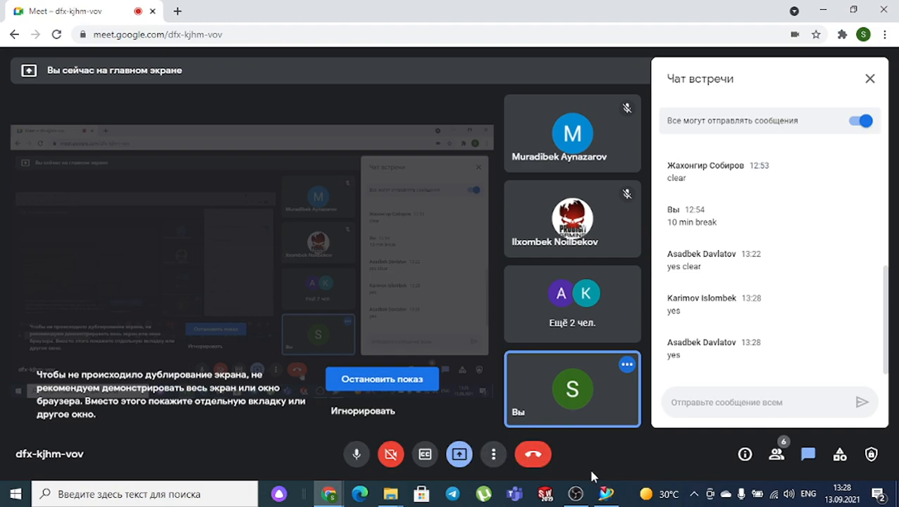
- Switch from Google Meet to the NX 11 window showing model2.prt
click(607, 494)
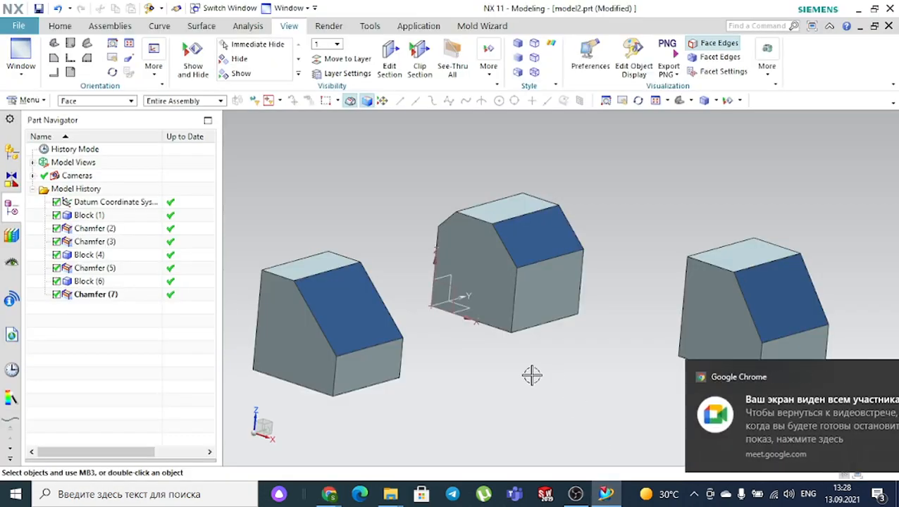
- Create a new millimetre Model part named model3.prt from the Model template
click(871, 378)
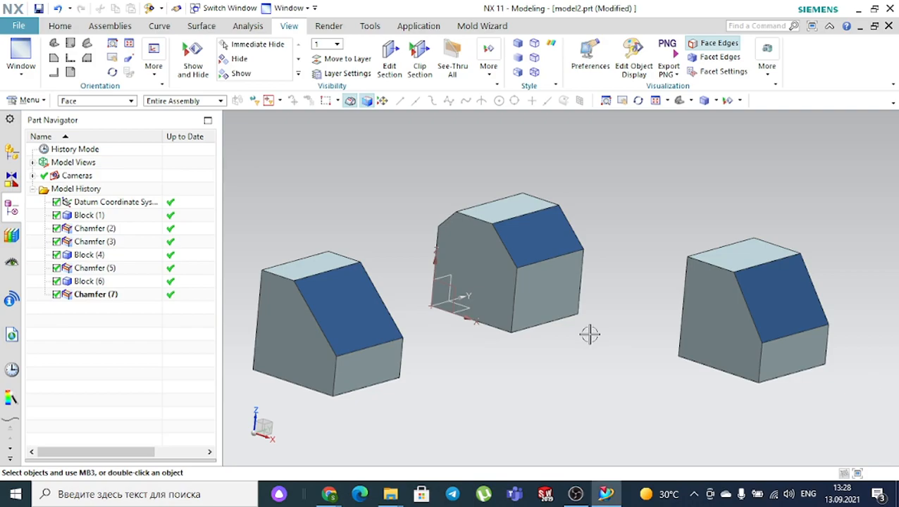
click(27, 27)
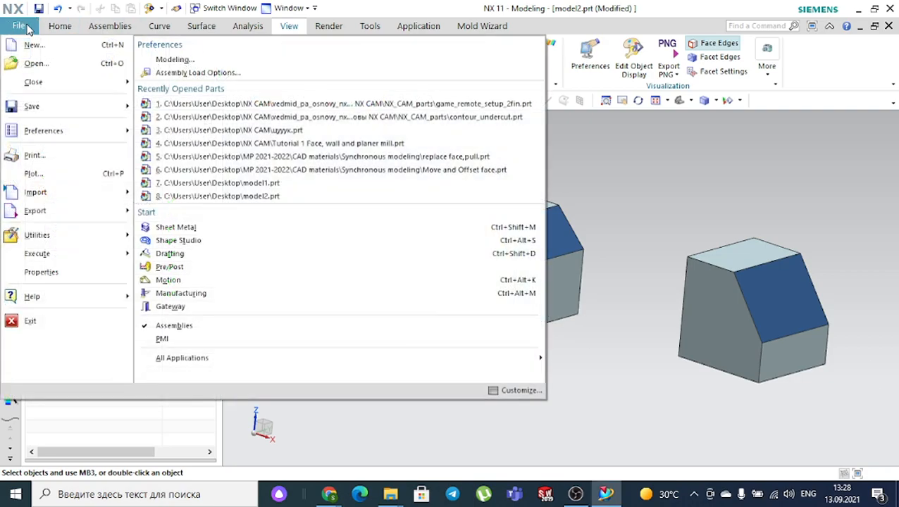
click(35, 44)
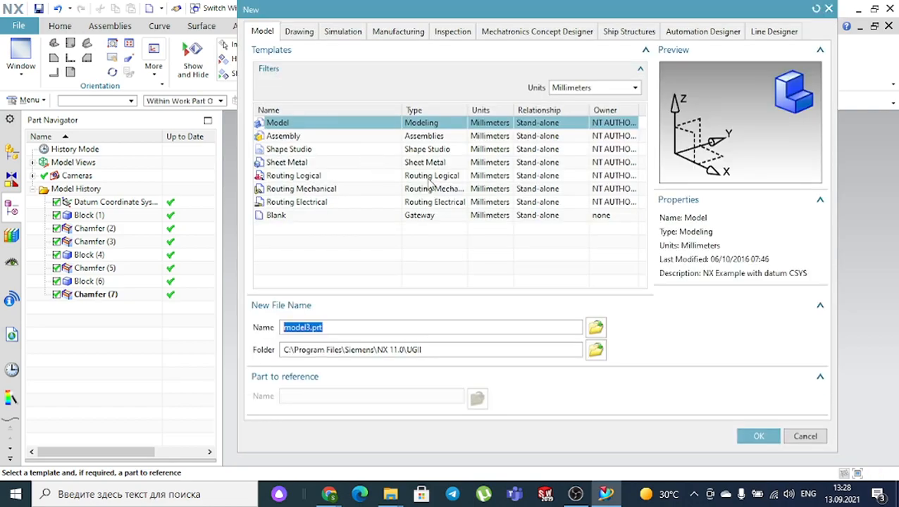
click(757, 435)
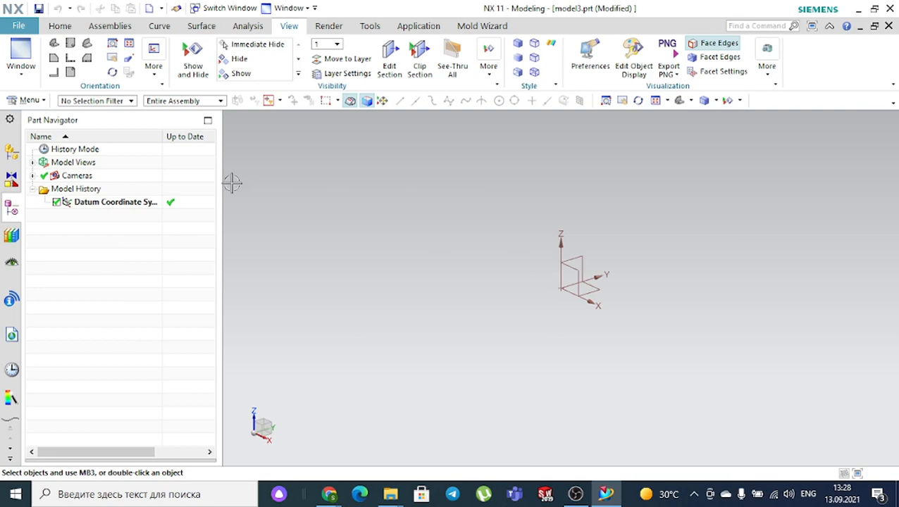
click(60, 26)
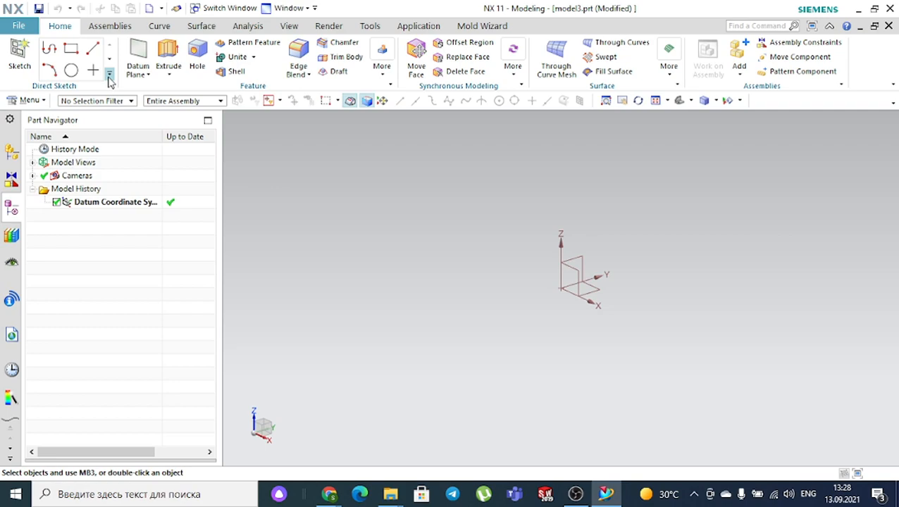
- Start a sketch on the datum XY plane and draw a rectangle around the origin
click(22, 62)
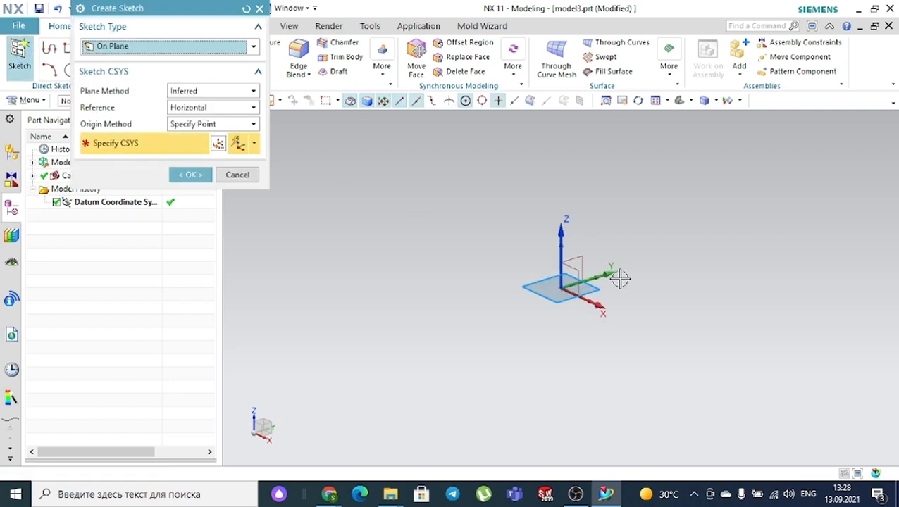
click(599, 286)
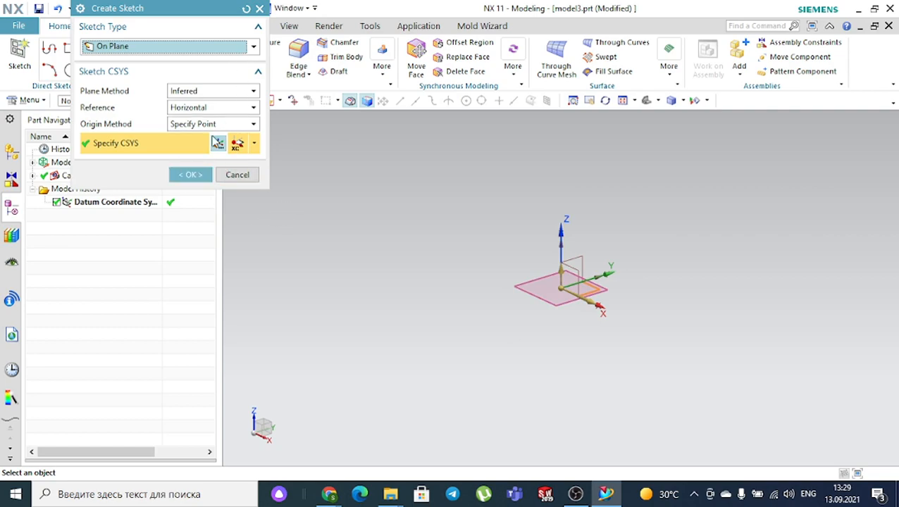
click(191, 175)
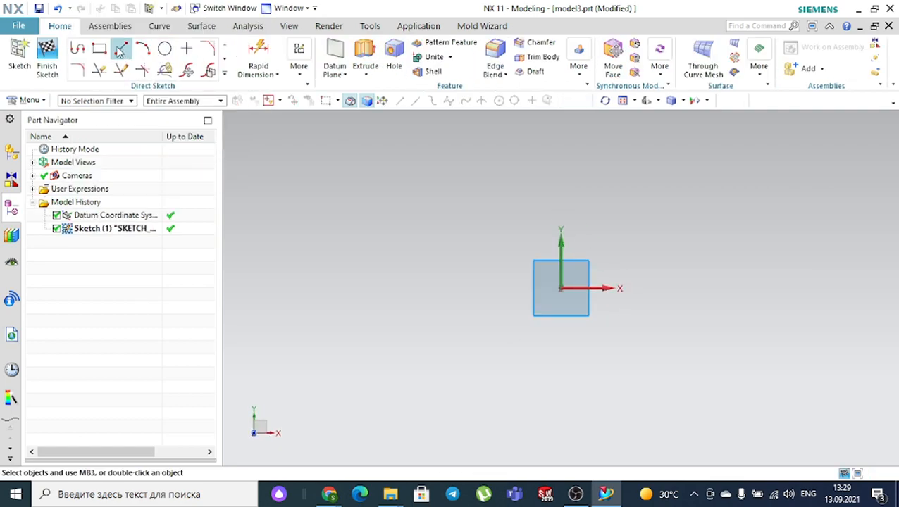
click(102, 50)
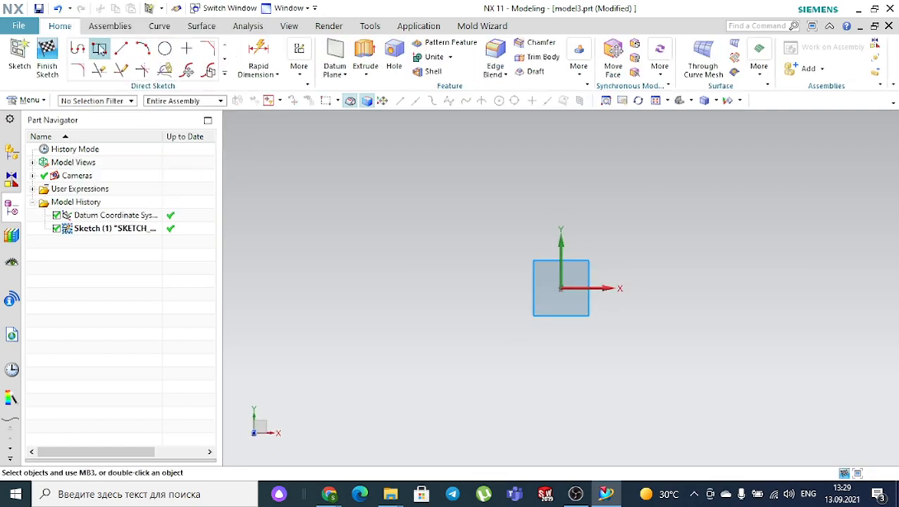
click(461, 203)
click(688, 358)
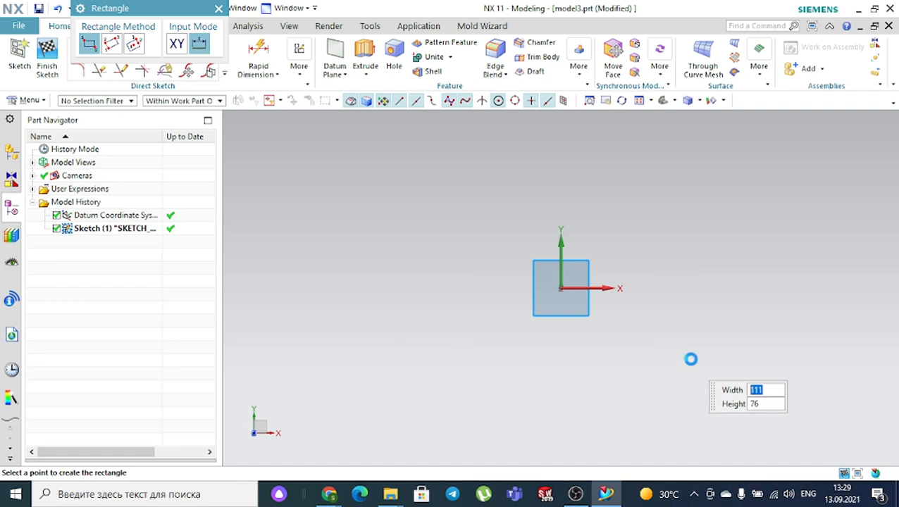
key(Escape)
- Make left/right edges symmetric about the Y axis, top/bottom about X, then finish the sketch
click(300, 67)
click(330, 133)
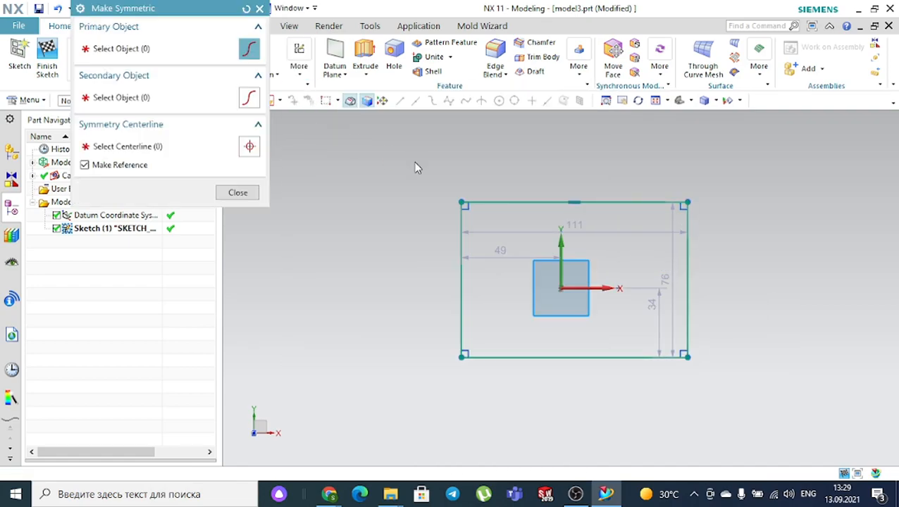
click(462, 212)
click(688, 209)
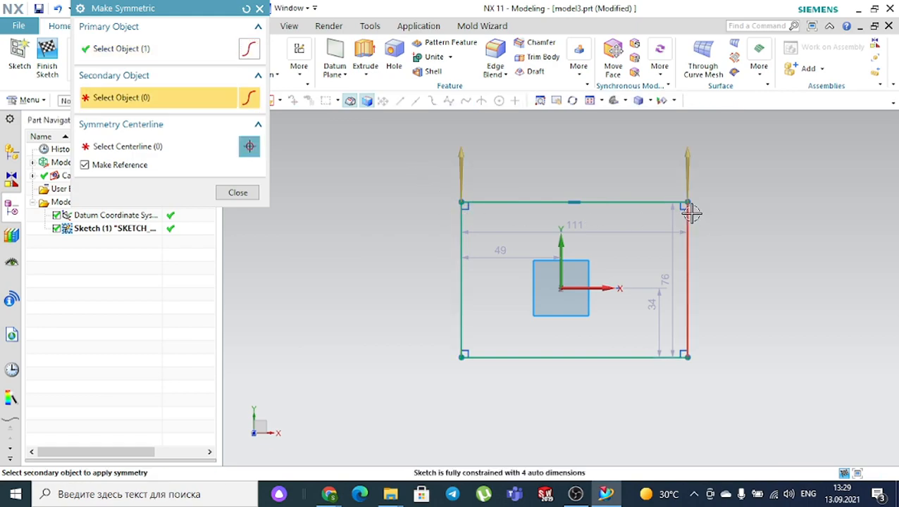
click(560, 243)
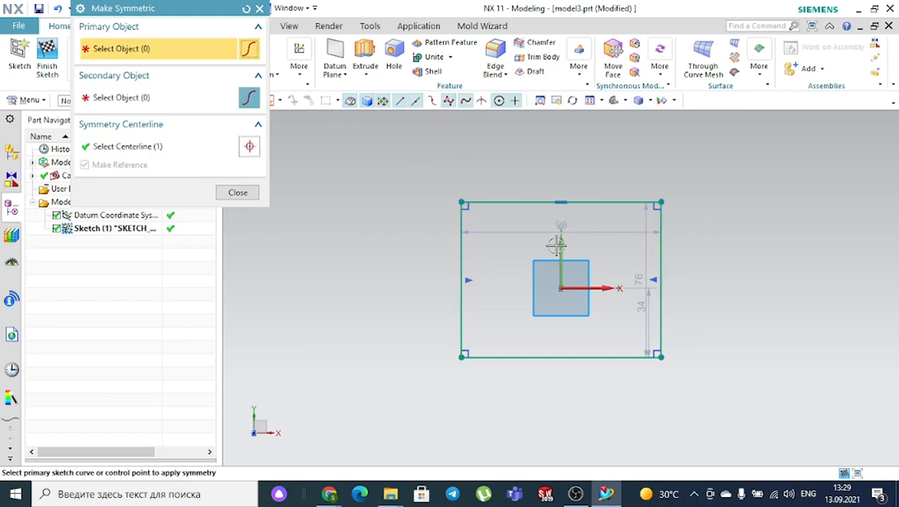
click(246, 8)
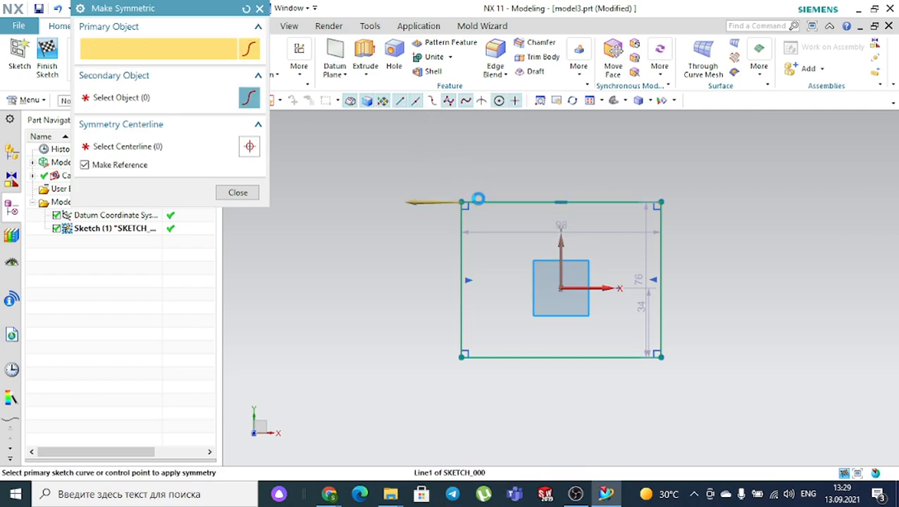
click(479, 203)
click(479, 357)
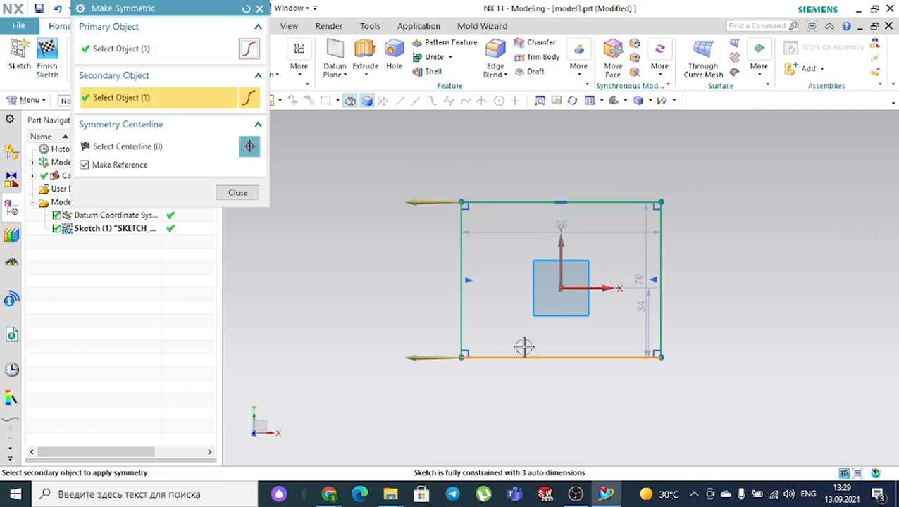
click(590, 288)
key(Escape)
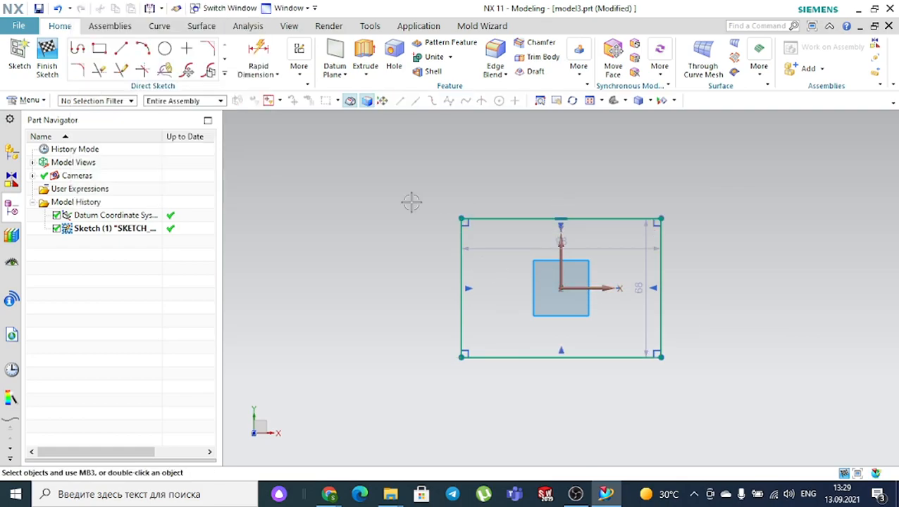
click(47, 60)
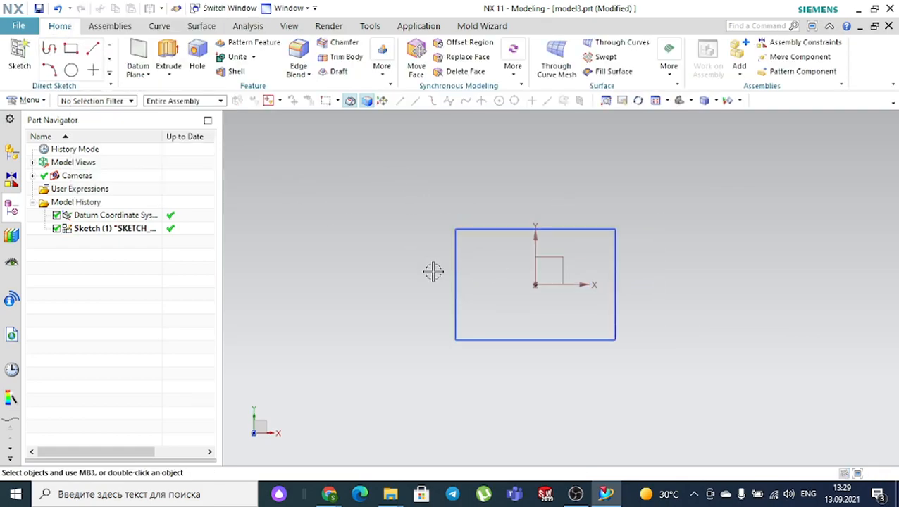
- Extrude the rectangle sketch 10 mm into a solid block
middle_drag(363, 270, 314, 123)
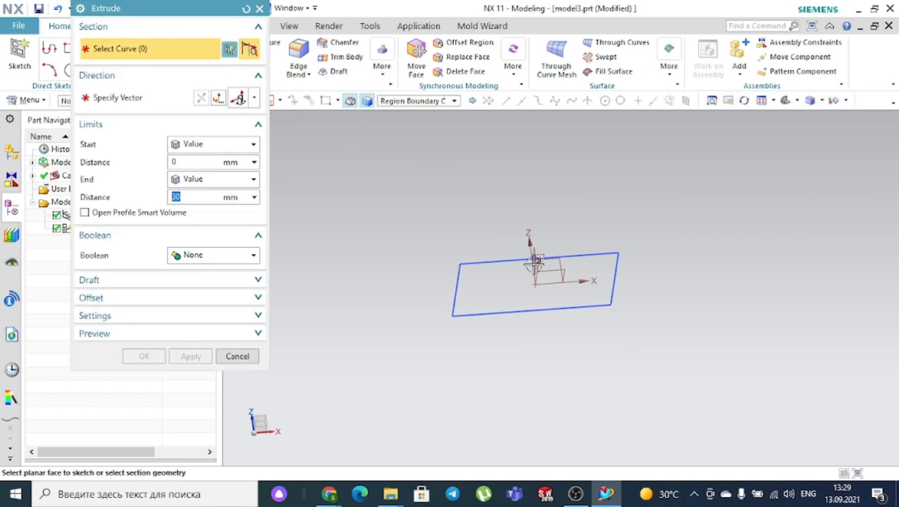
click(534, 265)
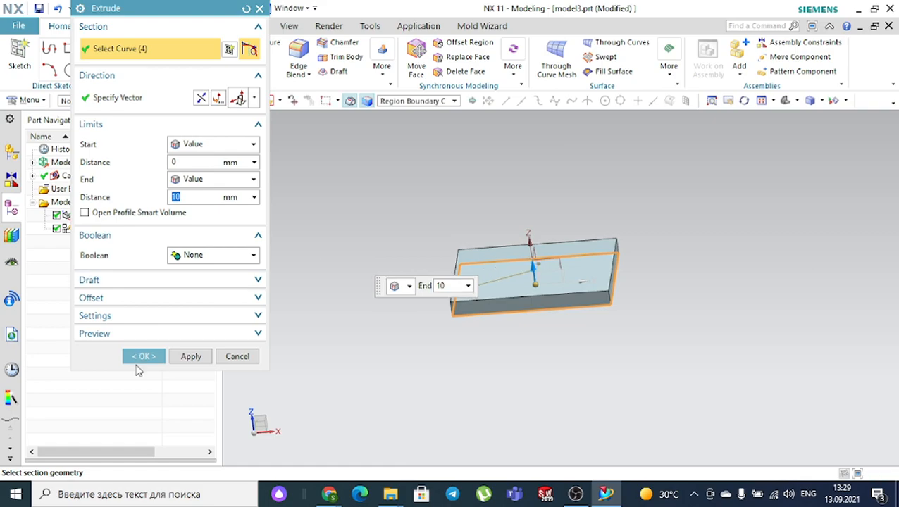
click(142, 357)
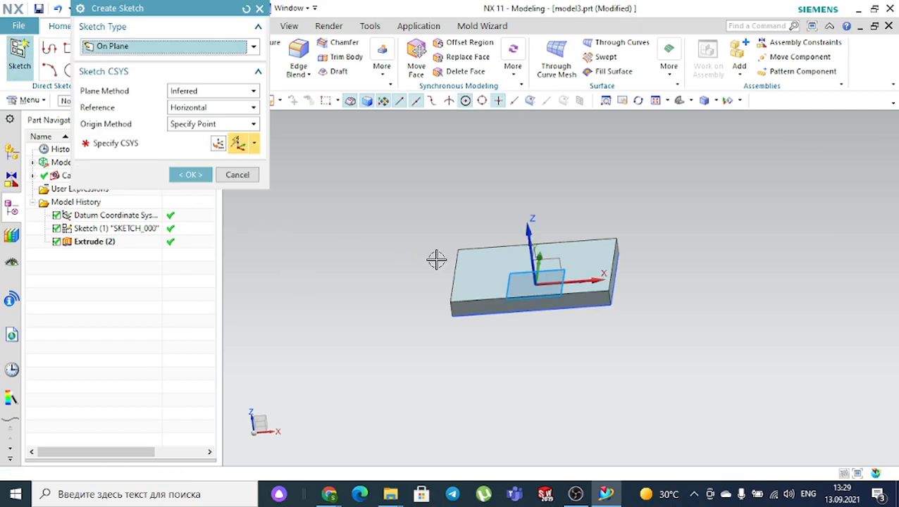
- Sketch on the block's top face and draw a circle of about 15.2 diameter near the origin
click(488, 268)
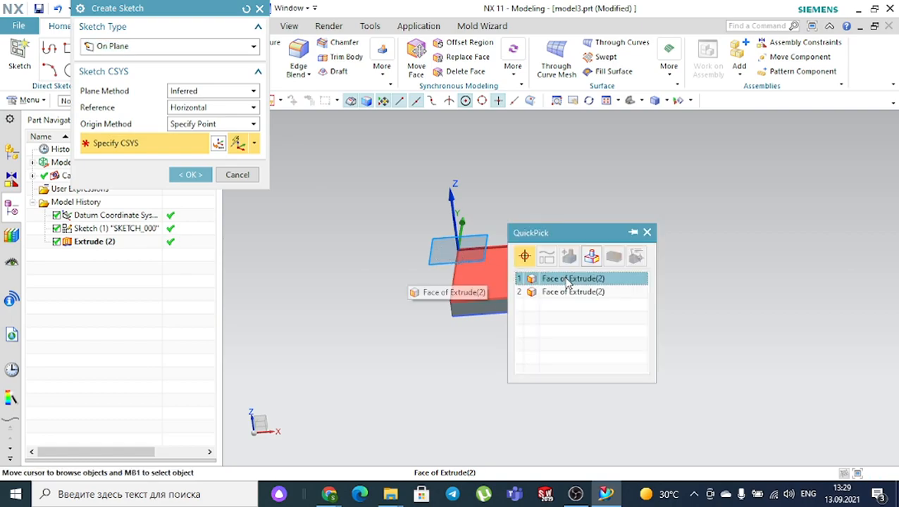
click(566, 280)
click(205, 176)
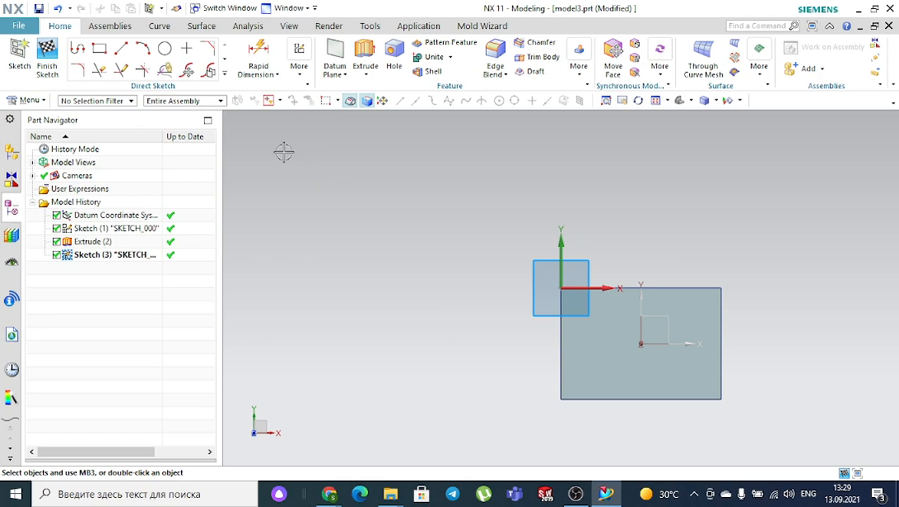
click(164, 48)
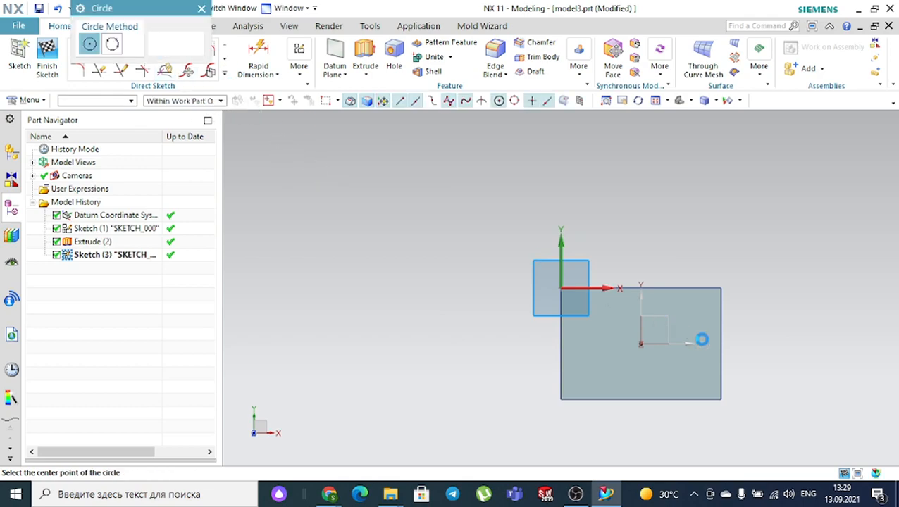
scroll(634, 351, up, 3)
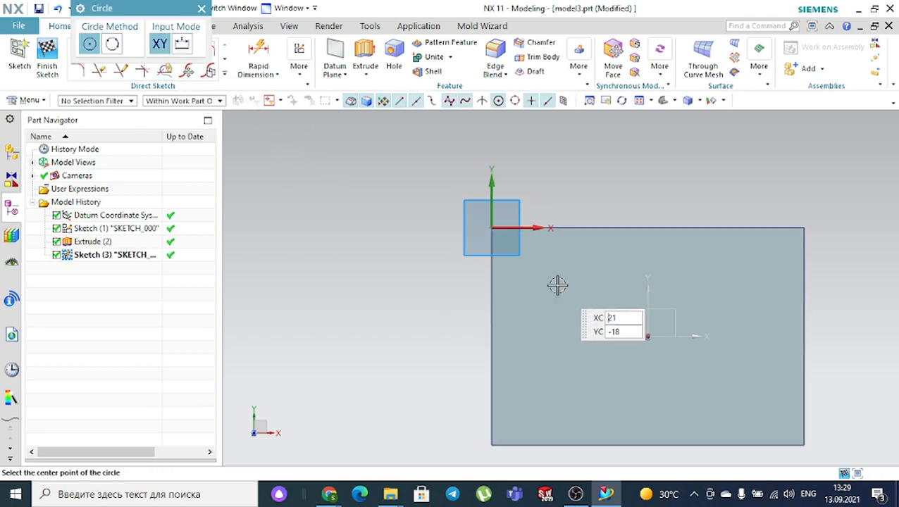
click(535, 276)
click(555, 294)
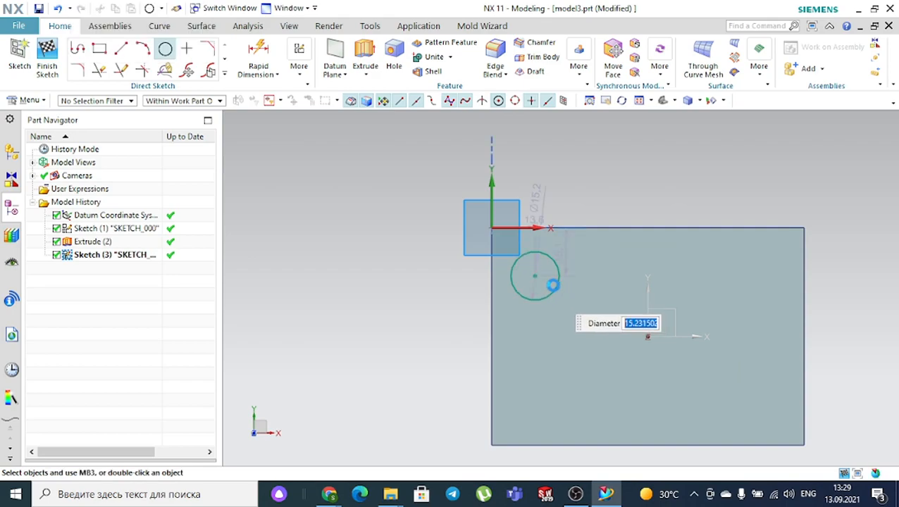
key(Escape)
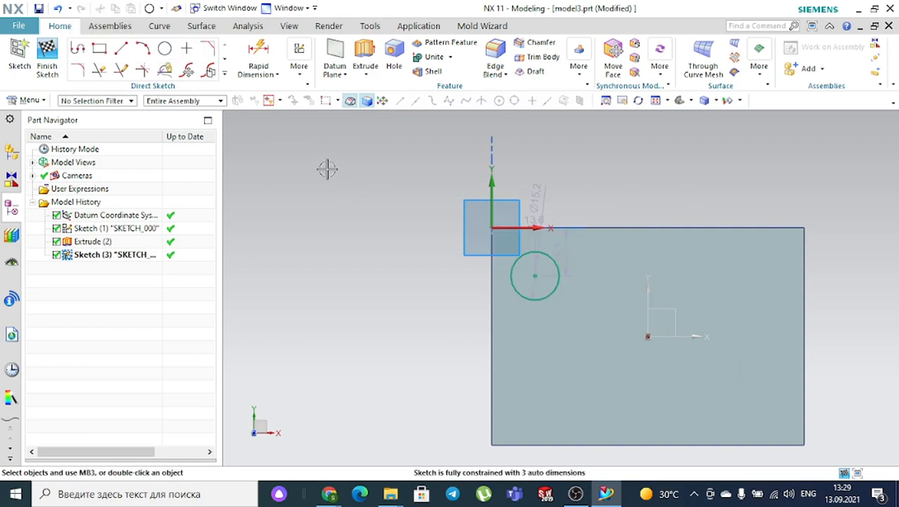
- Dimension the circle centre 35 horizontally and 20 vertically from the sketch origin
click(273, 59)
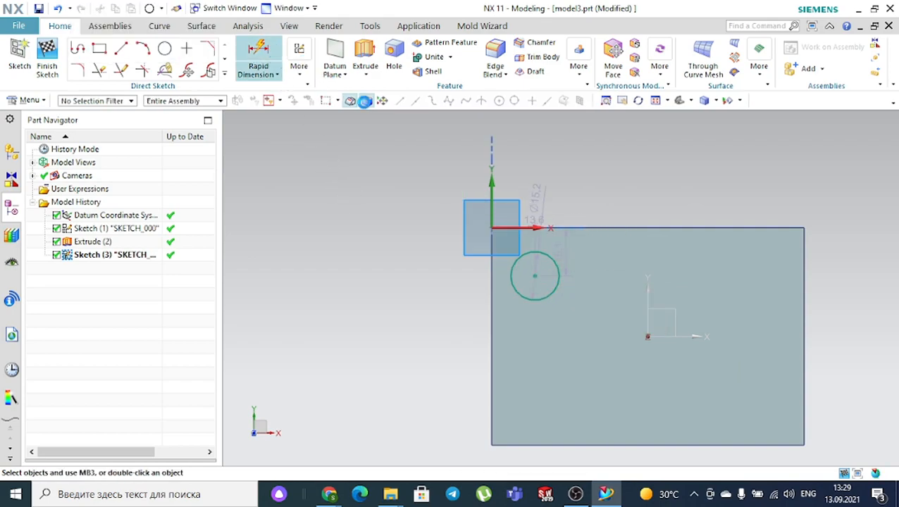
click(537, 276)
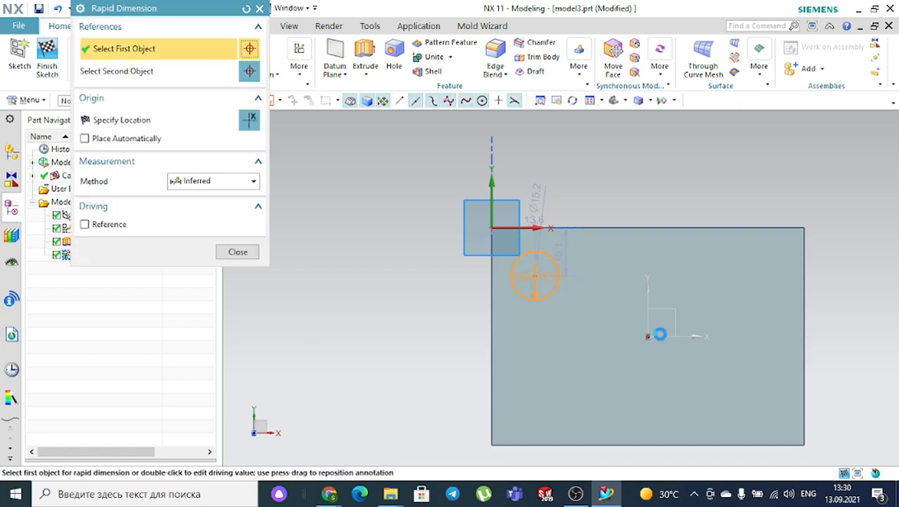
click(648, 320)
click(612, 183)
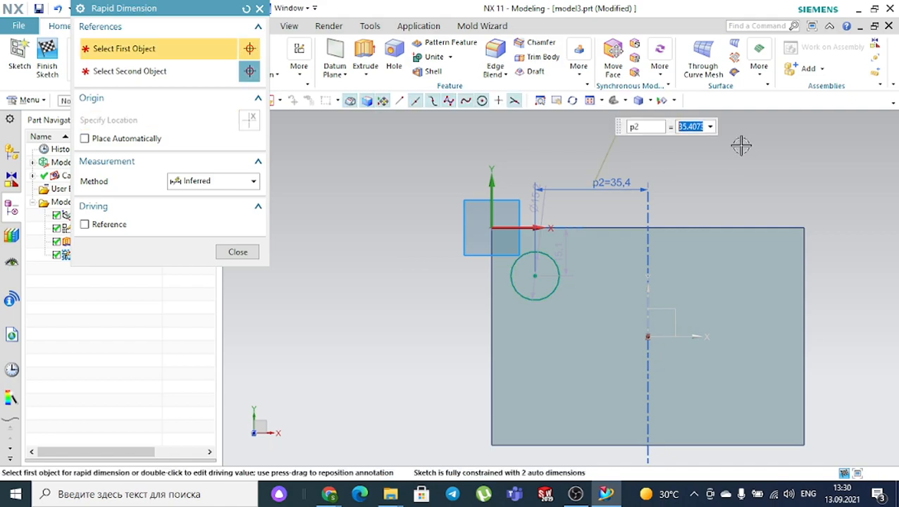
text(35)
key(Return)
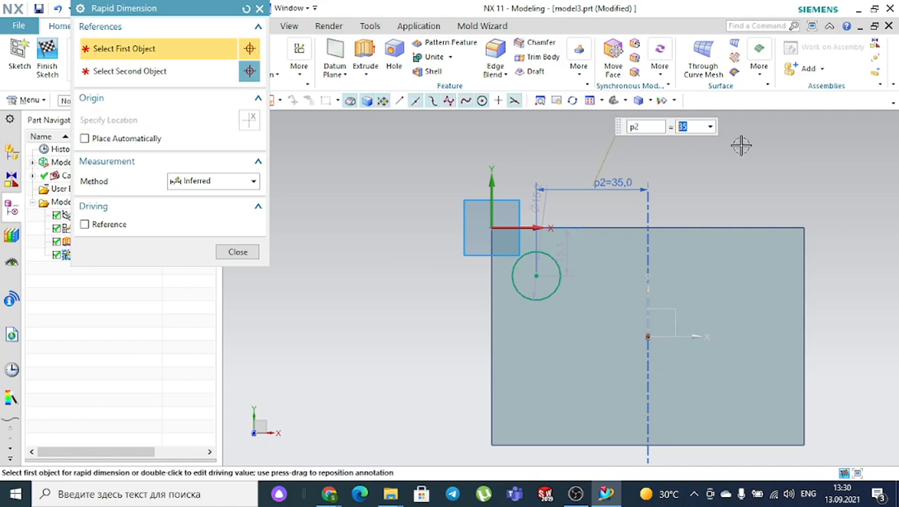
click(647, 338)
click(536, 276)
click(343, 296)
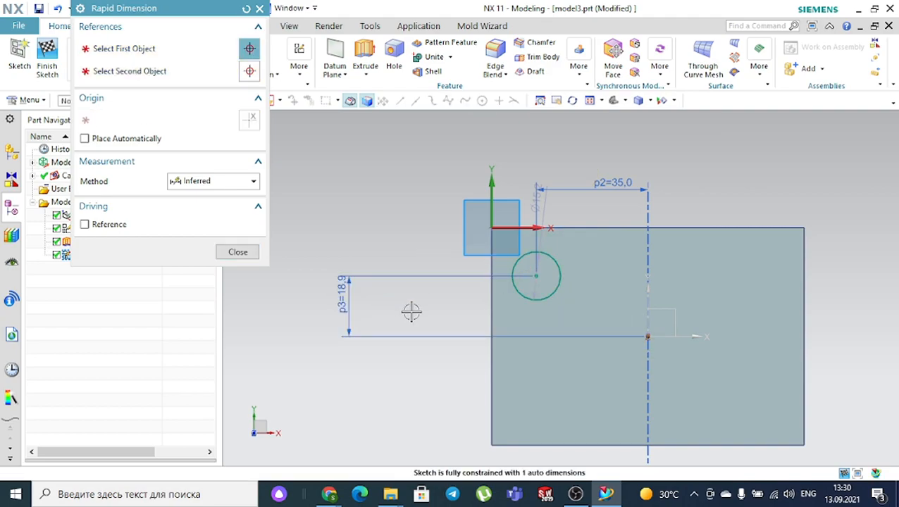
text(20)
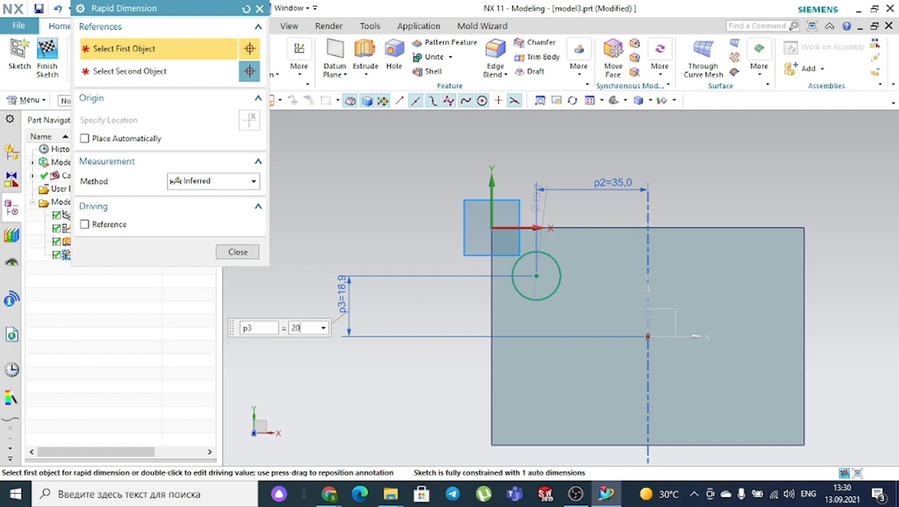
key(Return)
key(Escape)
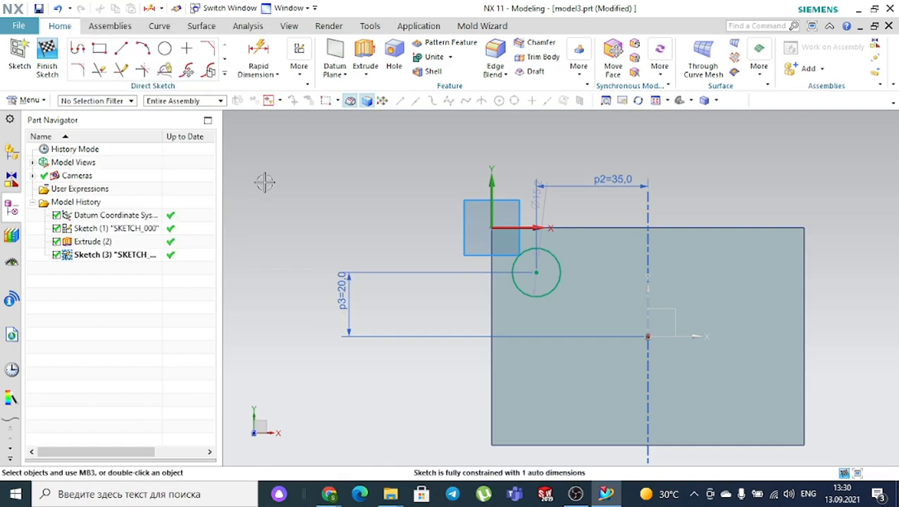
- Finish the sketch and extrude the circle 33 mm upward into a cylinder on the block
click(45, 57)
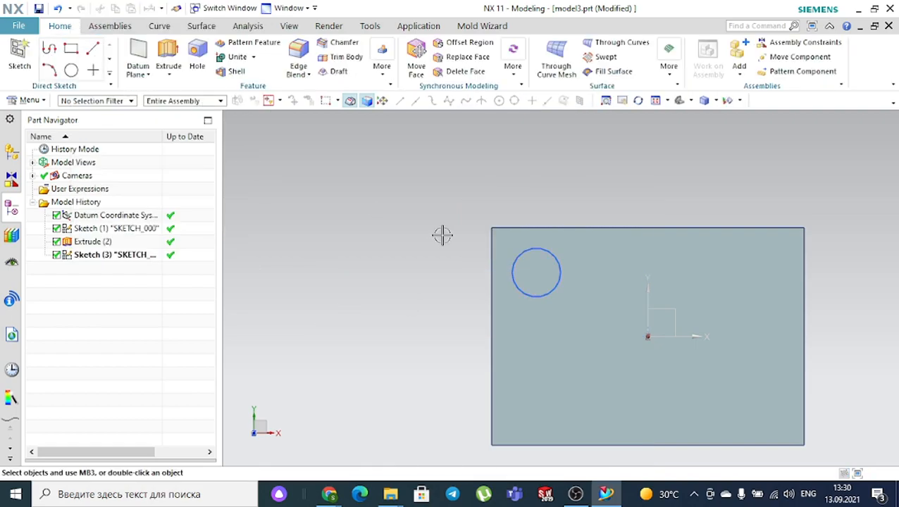
scroll(426, 240, down, 2)
middle_drag(393, 255, 395, 237)
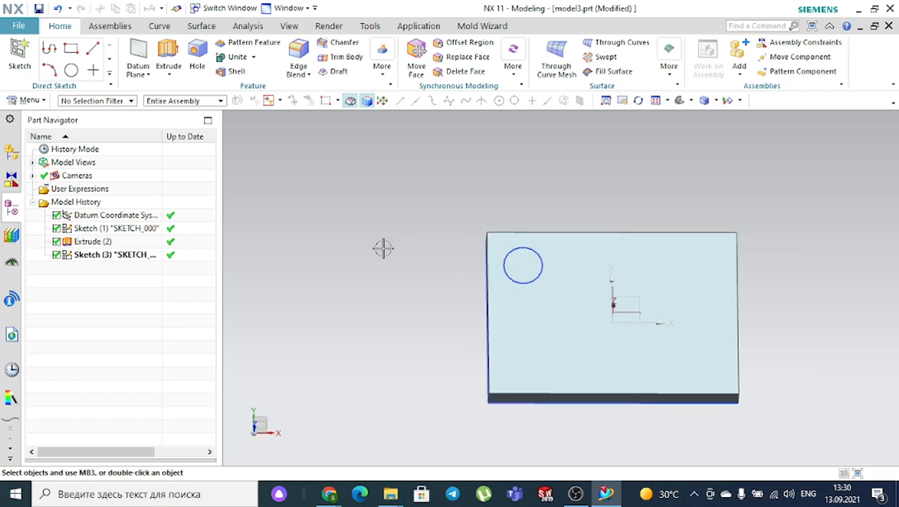
middle_drag(424, 301, 427, 267)
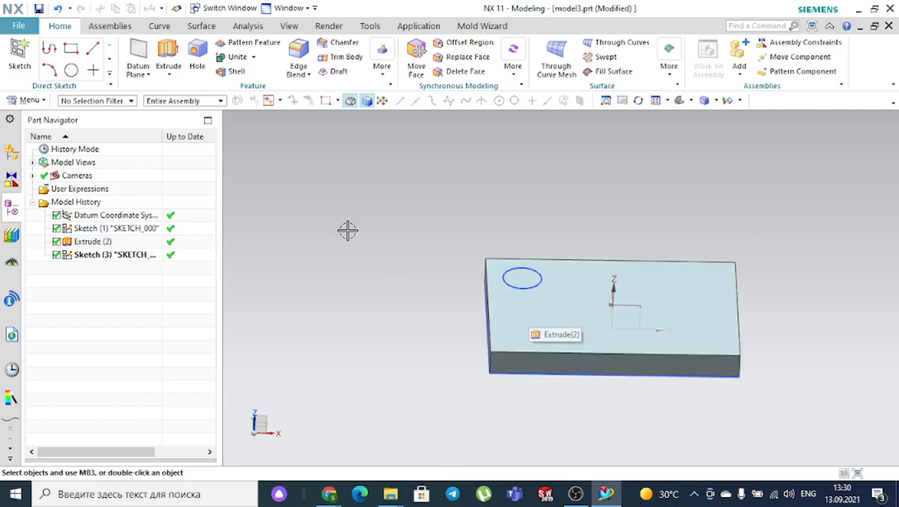
click(168, 57)
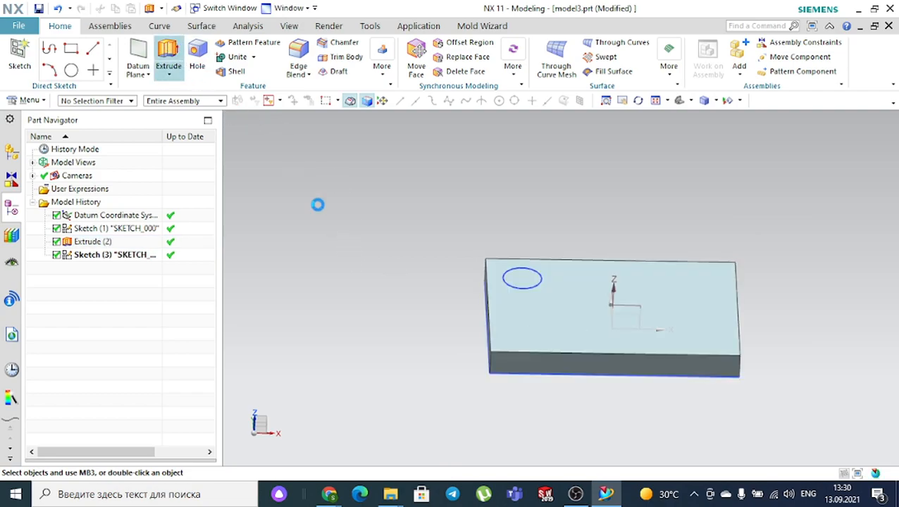
scroll(543, 261, up, 2)
click(527, 278)
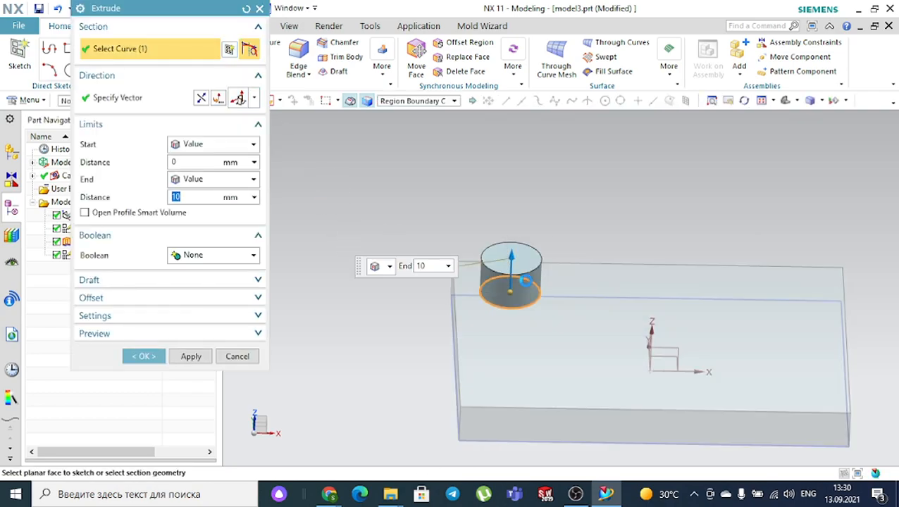
drag(512, 260, 515, 175)
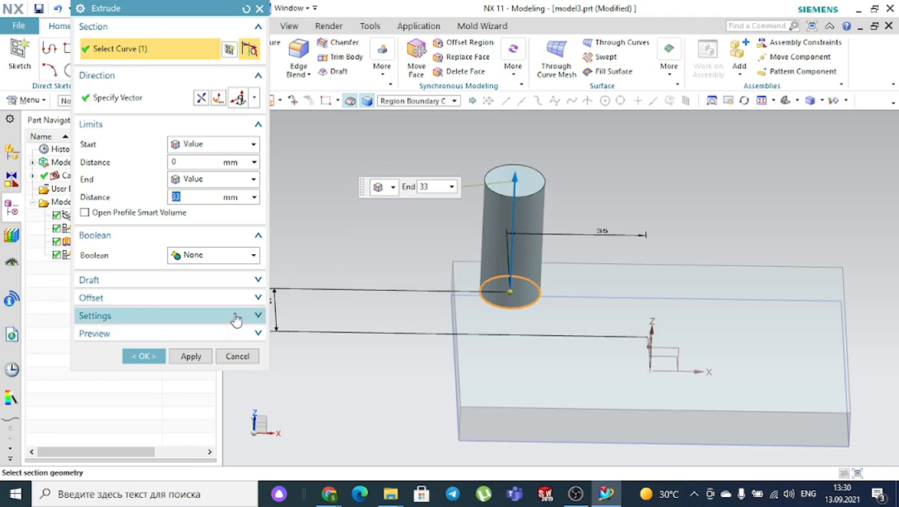
click(150, 355)
scroll(285, 271, down, 2)
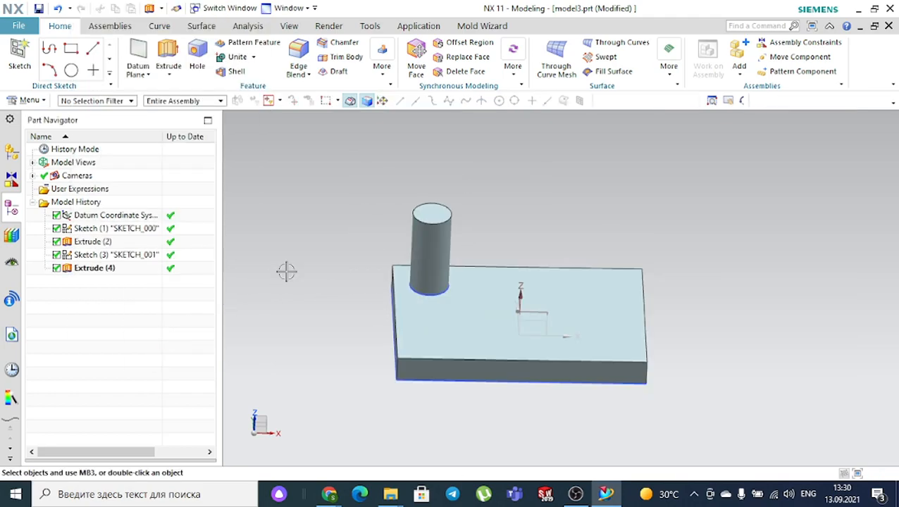
- Mirror the cylinder across the existing YZ datum plane with Mirror Feature
click(678, 102)
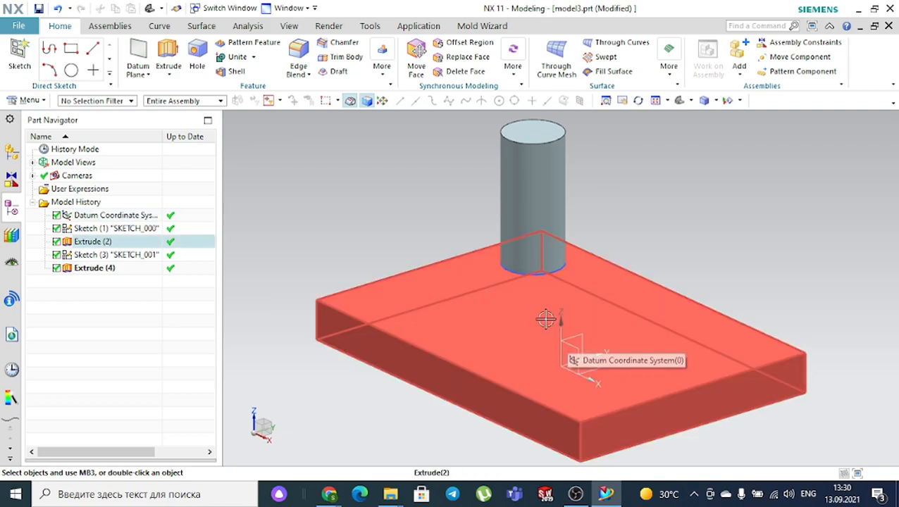
click(382, 70)
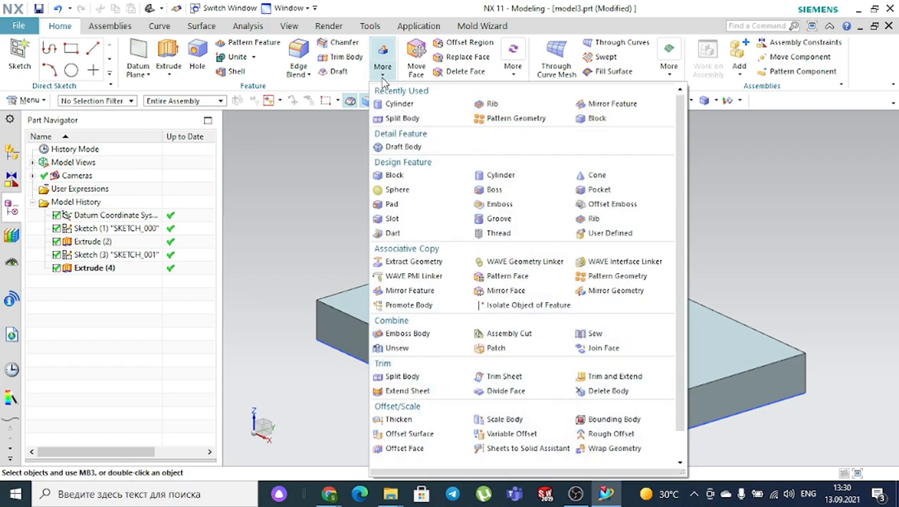
click(591, 107)
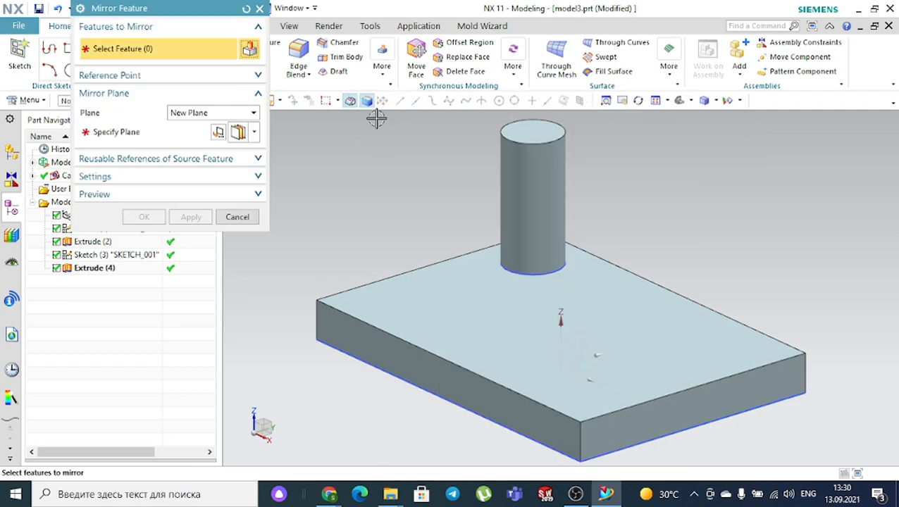
drag(213, 14, 213, 64)
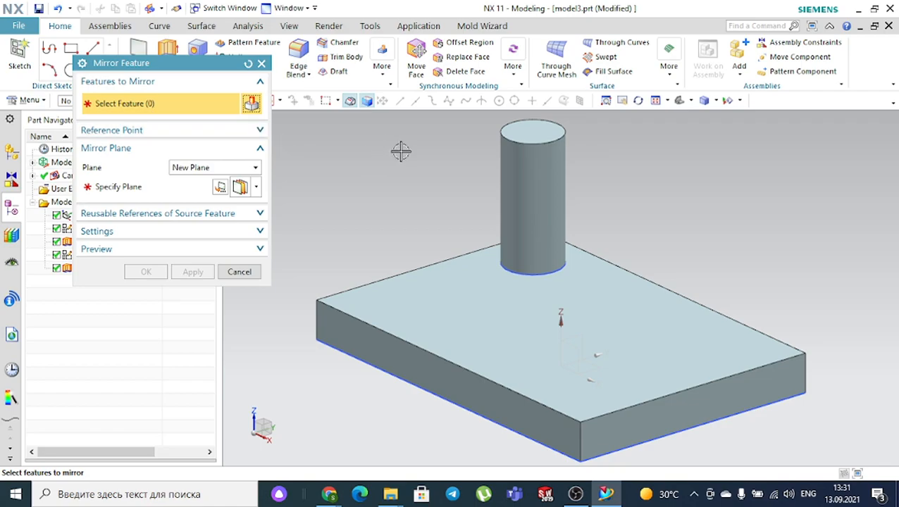
click(537, 161)
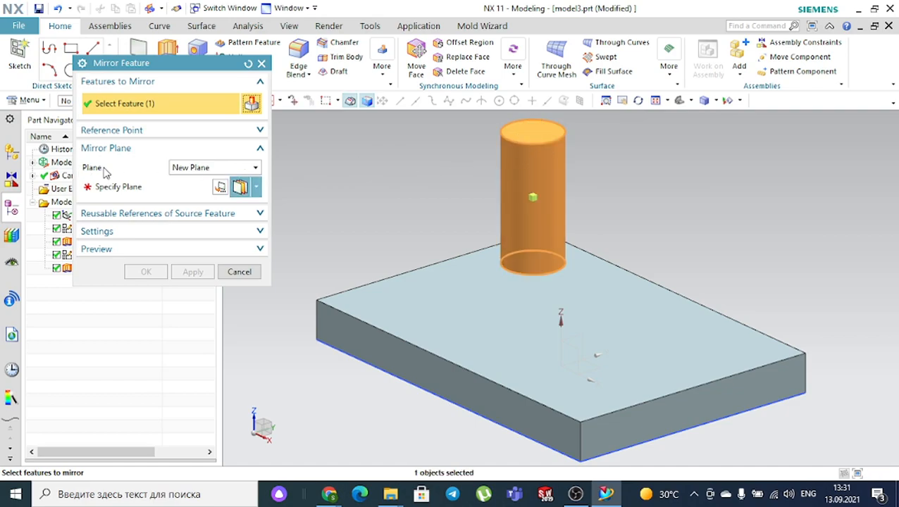
click(203, 168)
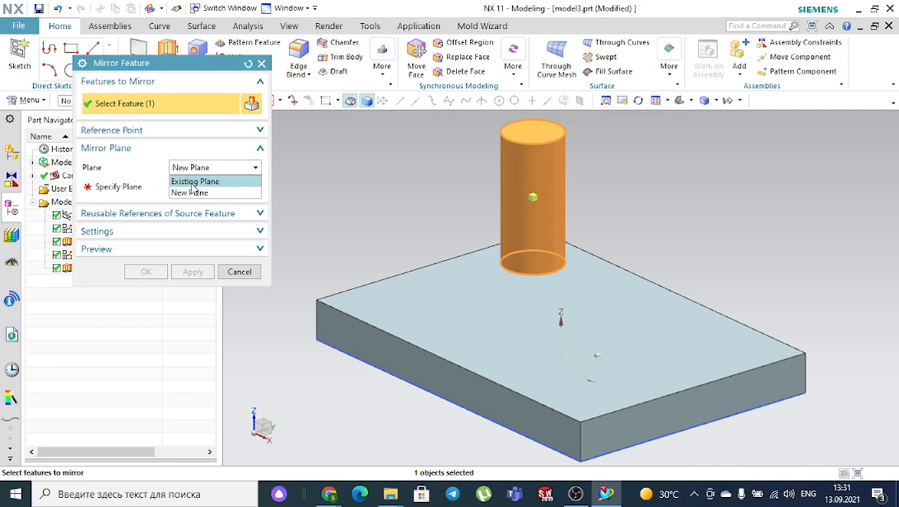
click(194, 181)
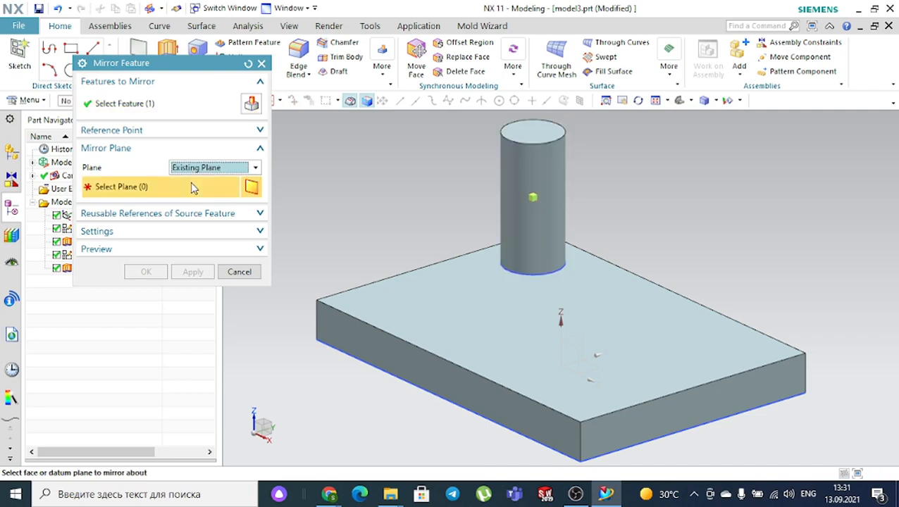
click(574, 338)
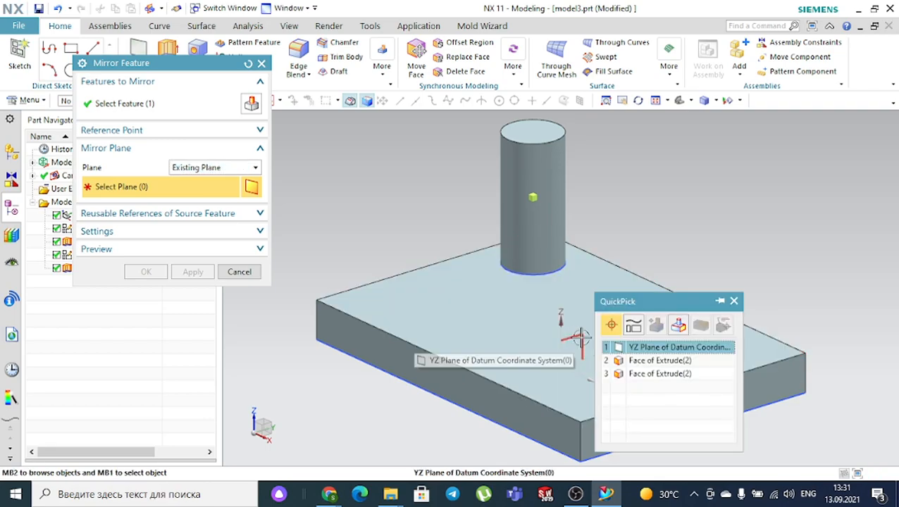
click(630, 347)
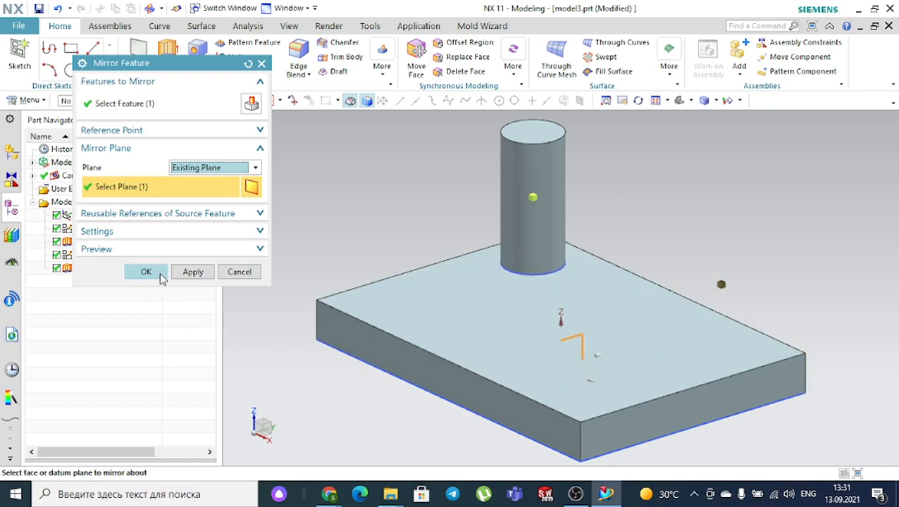
click(146, 272)
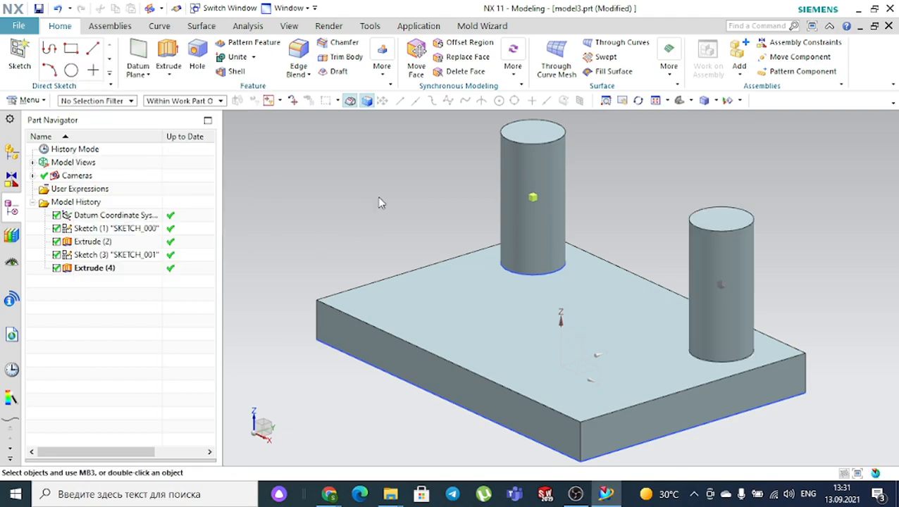
- Orbit and zoom to inspect the block and its two cylinders from several angles
scroll(370, 202, down, 1)
middle_drag(375, 182, 451, 243)
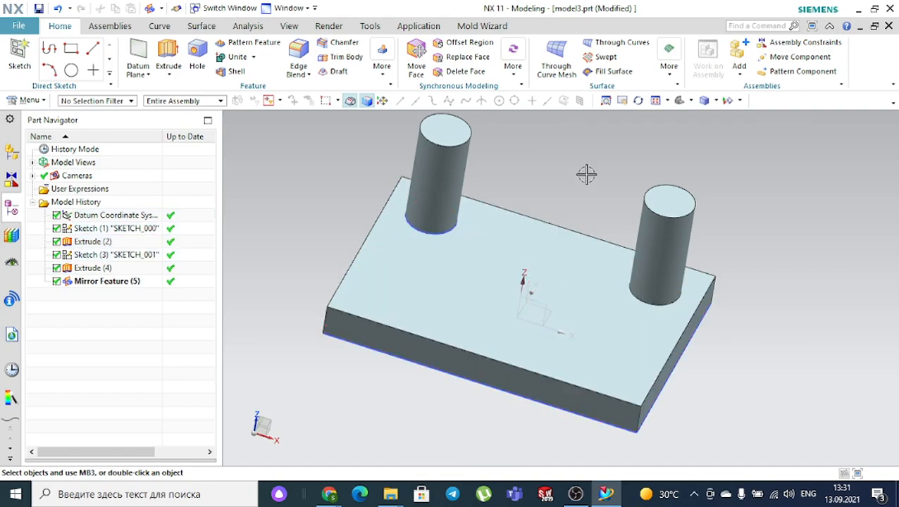
scroll(545, 169, down, 2)
middle_drag(707, 153, 672, 159)
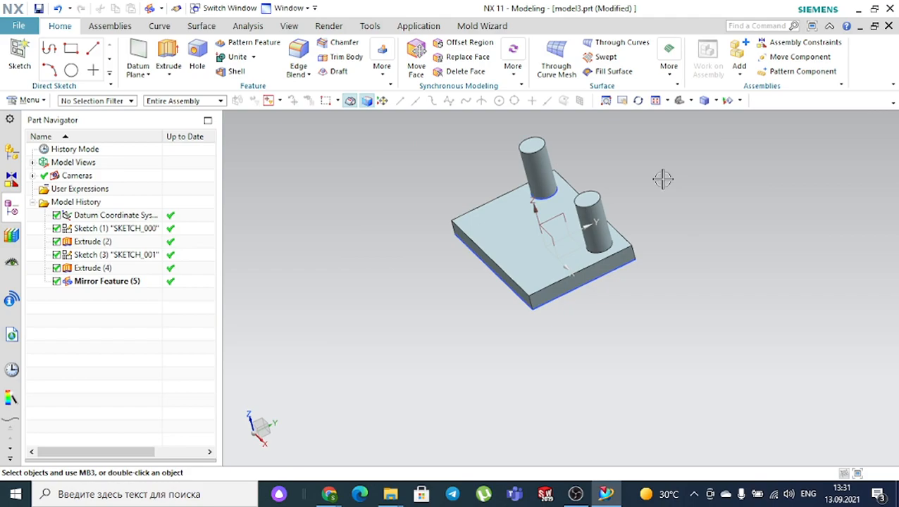
scroll(544, 211, up, 3)
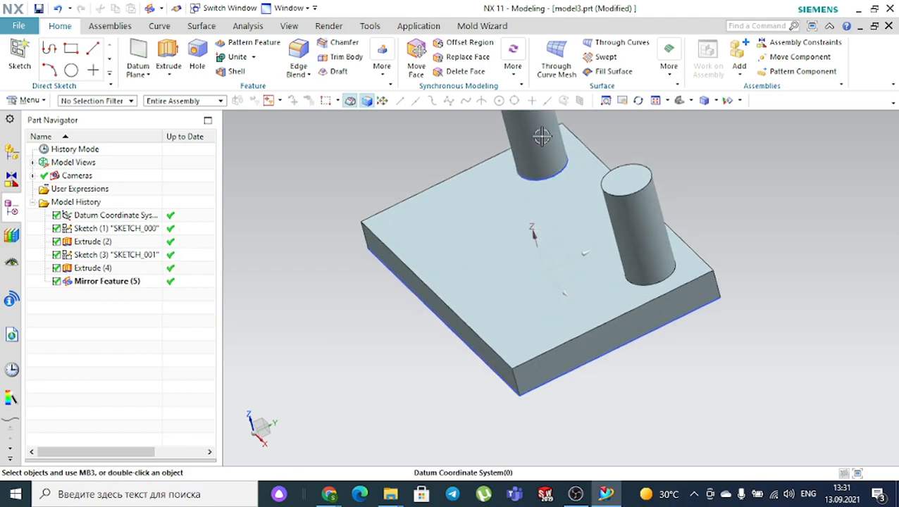
scroll(529, 260, up, 3)
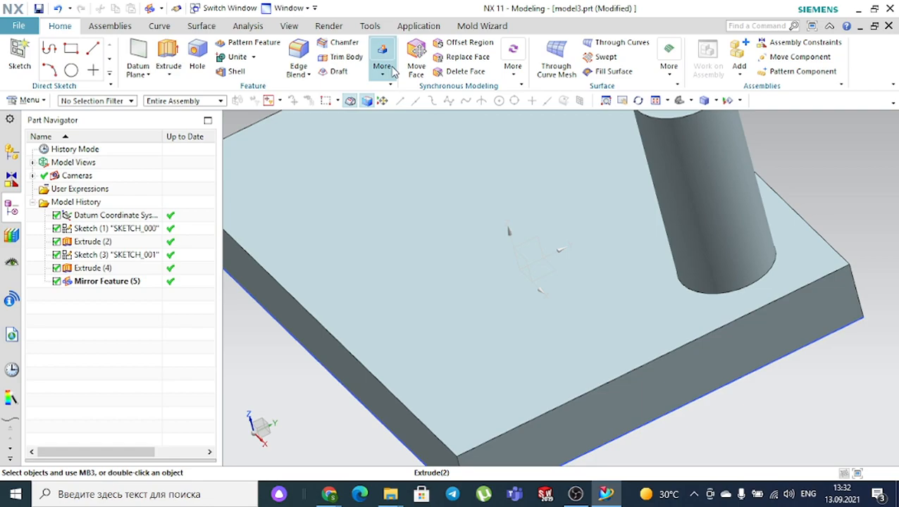
click(385, 75)
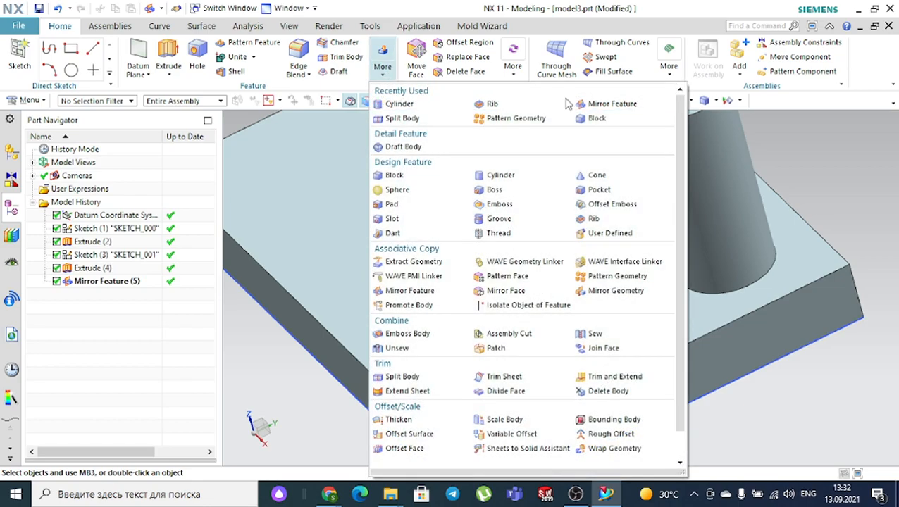
- Mirror both cylinders across the XZ datum plane so four cylinders stand on the block
click(605, 103)
scroll(478, 254, down, 5)
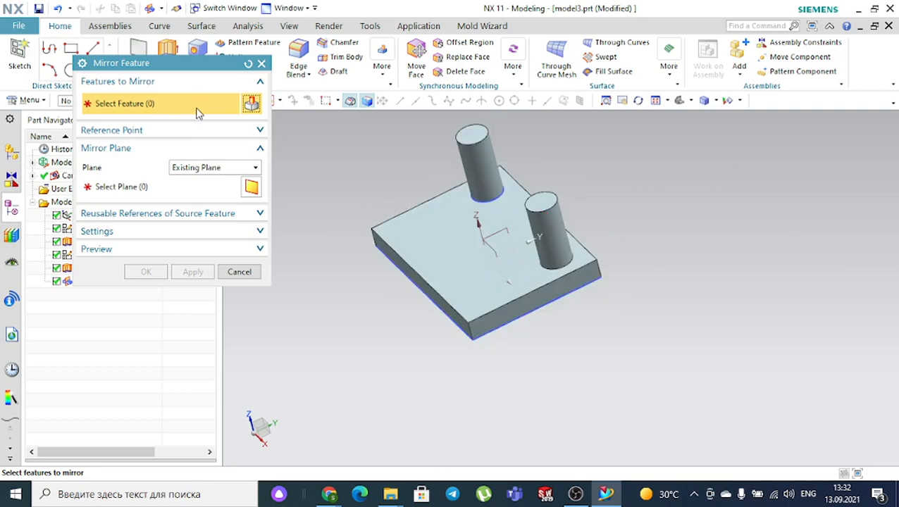
scroll(504, 167, up, 2)
click(465, 138)
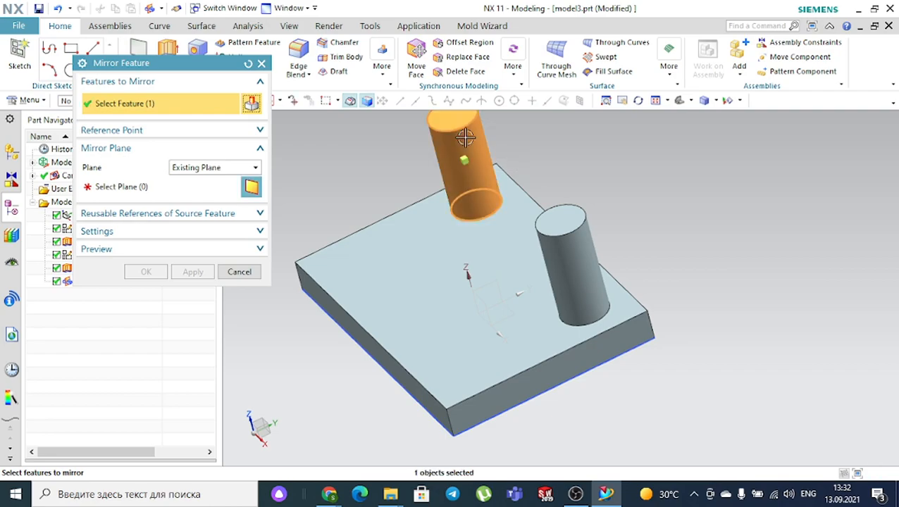
click(574, 248)
click(631, 258)
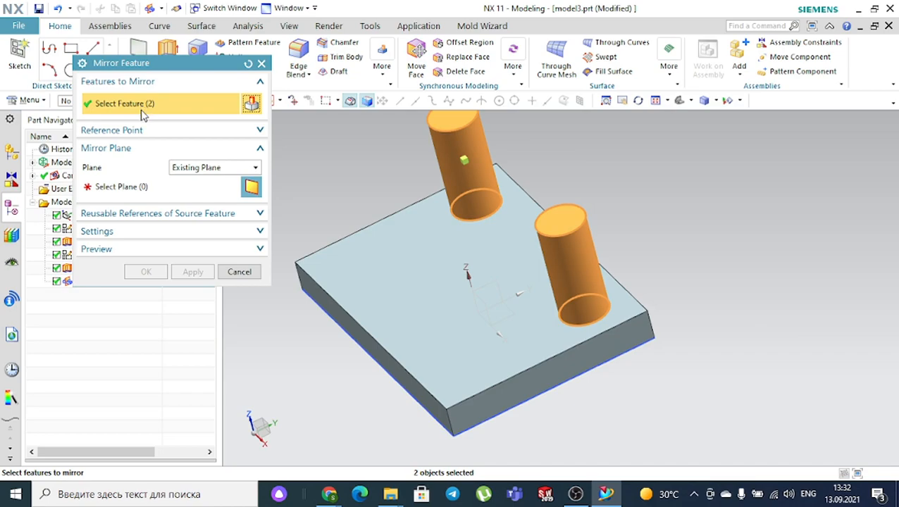
click(141, 195)
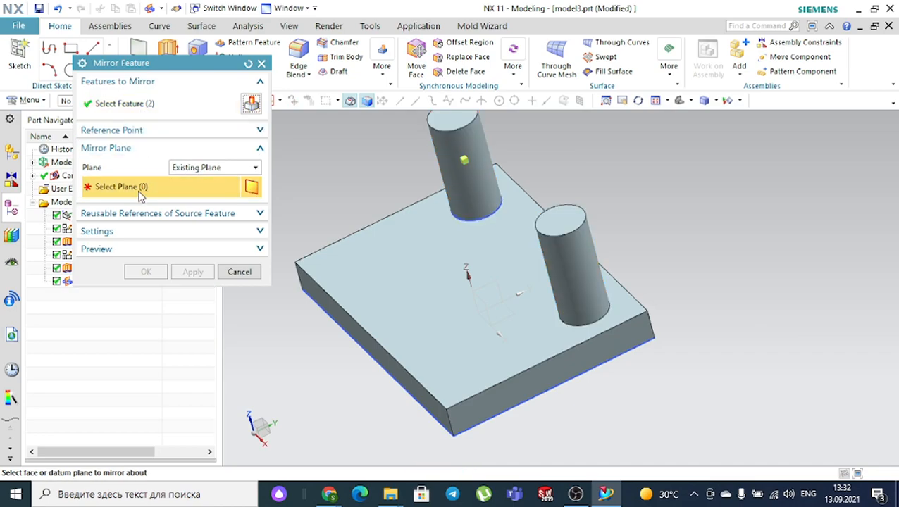
click(484, 307)
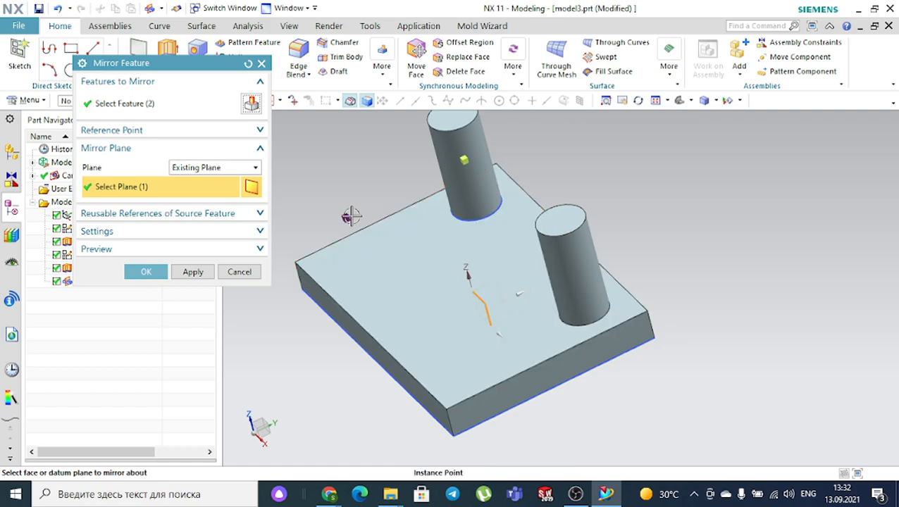
click(151, 273)
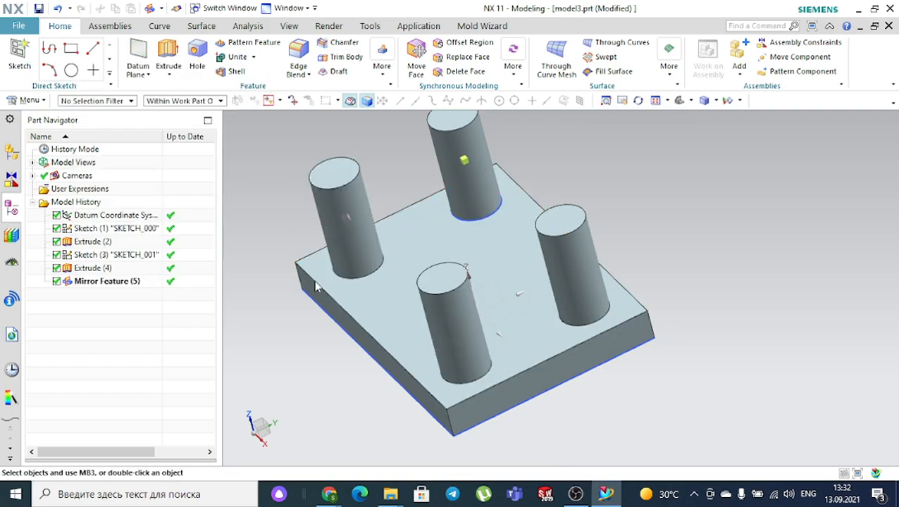
middle_drag(548, 353, 650, 338)
middle_drag(310, 363, 421, 351)
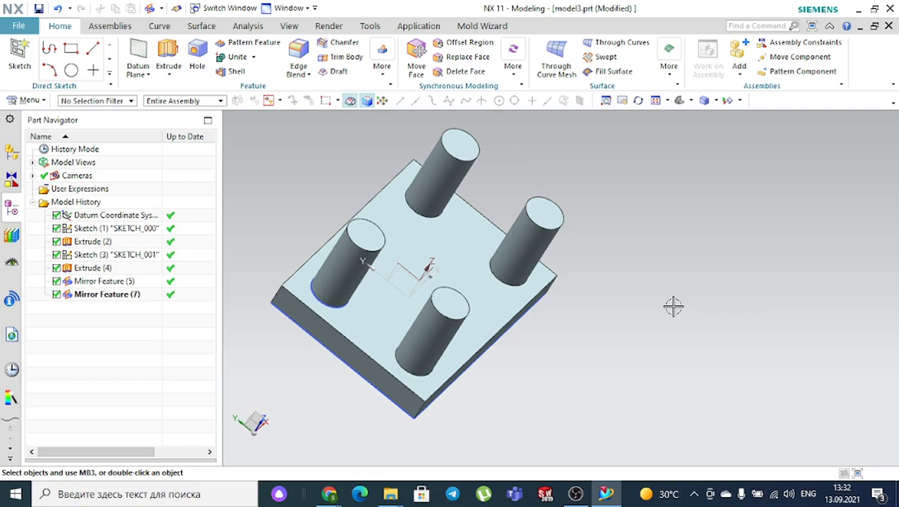
click(679, 101)
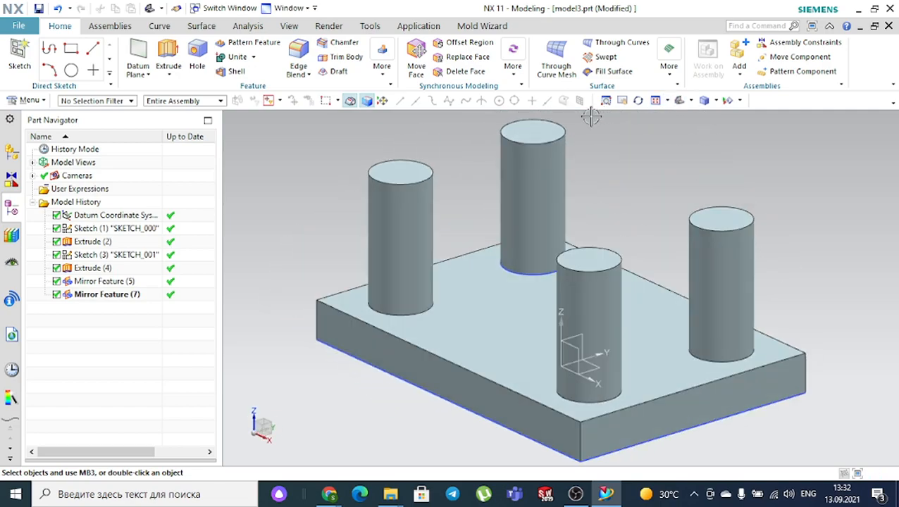
middle_drag(274, 169, 291, 184)
scroll(291, 184, up, 1)
scroll(291, 184, down, 3)
scroll(292, 184, down, 2)
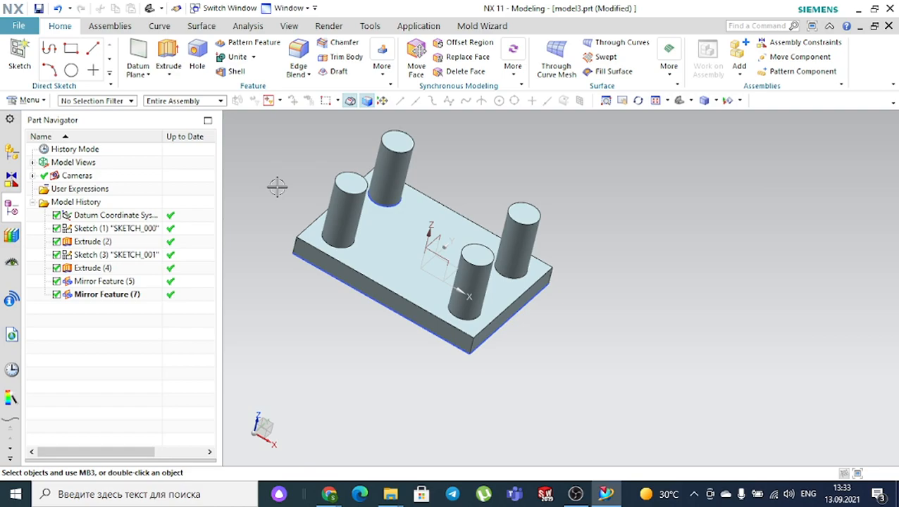
- Undo both mirrors, then start mirroring the cylinder about a new Bisector plane
key(ctrl+z)
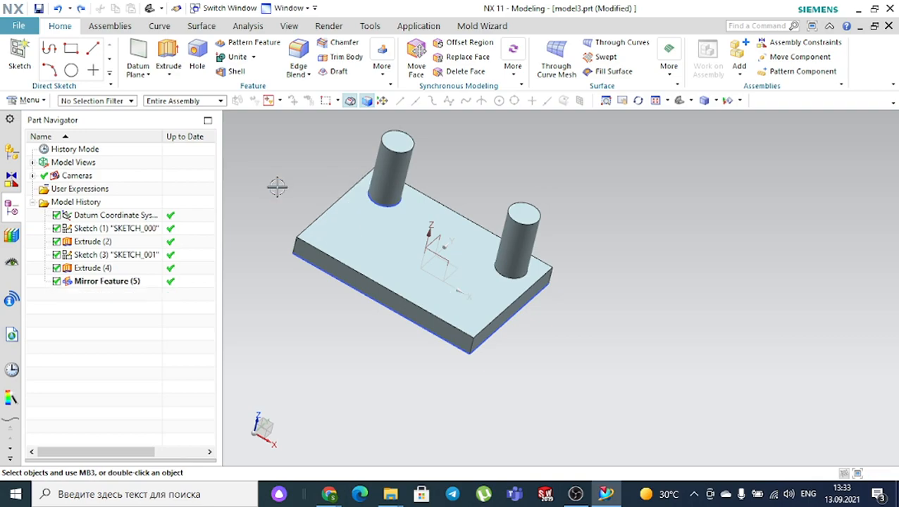
key(ctrl+z)
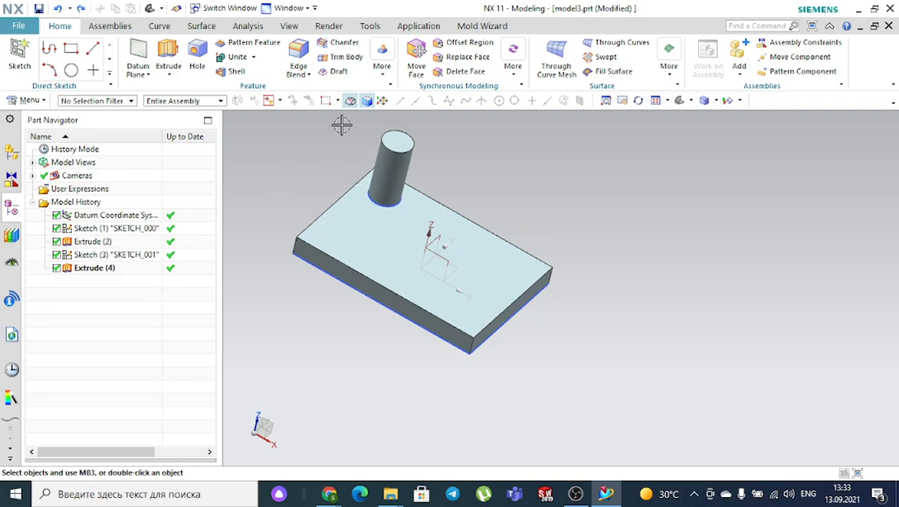
click(383, 75)
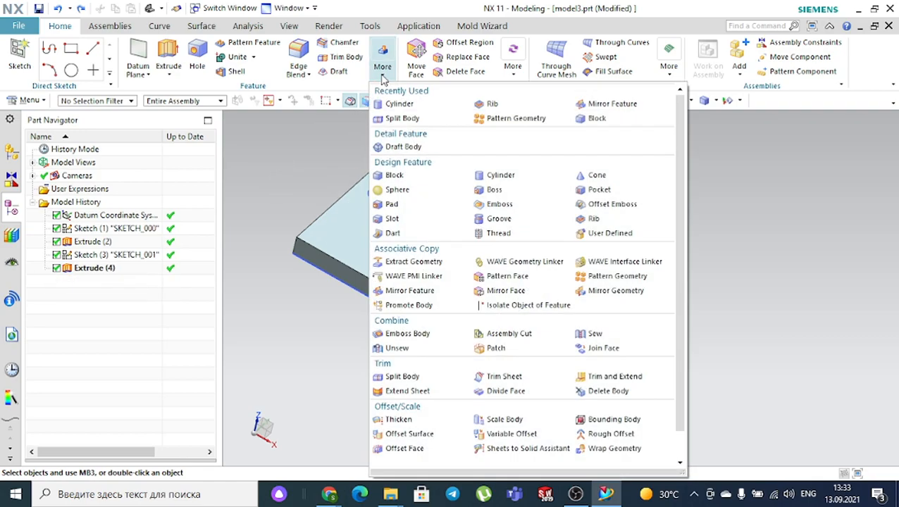
click(600, 105)
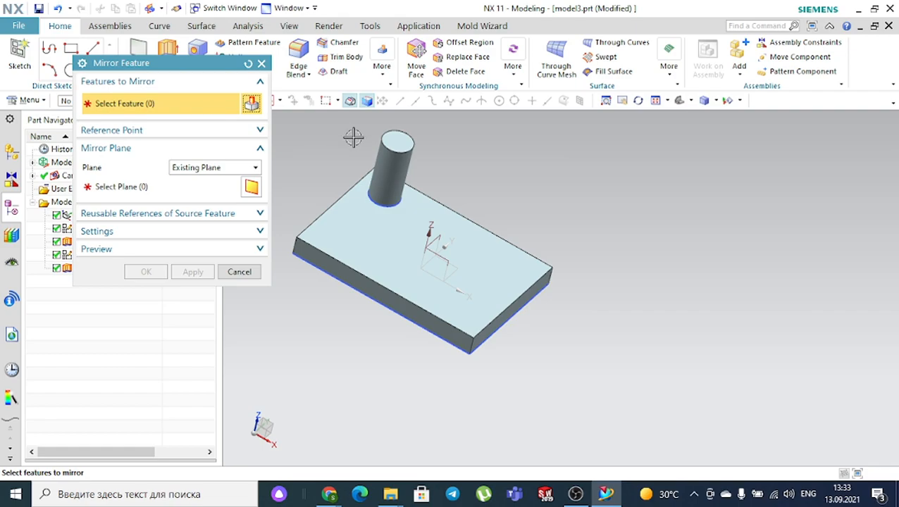
scroll(395, 146, up, 4)
click(400, 164)
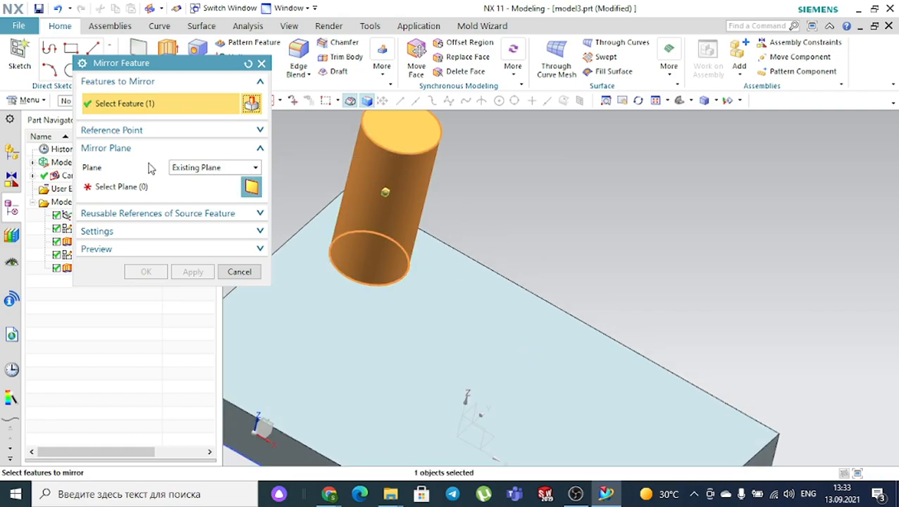
click(191, 172)
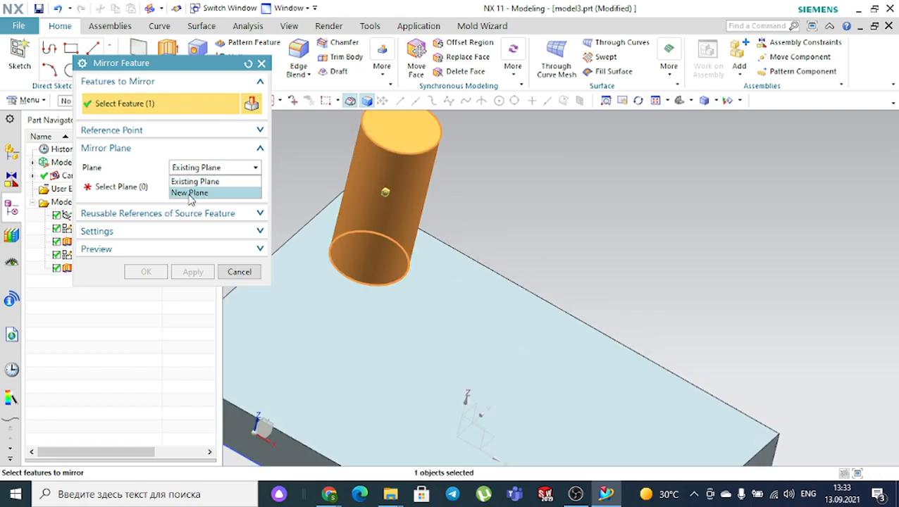
click(190, 192)
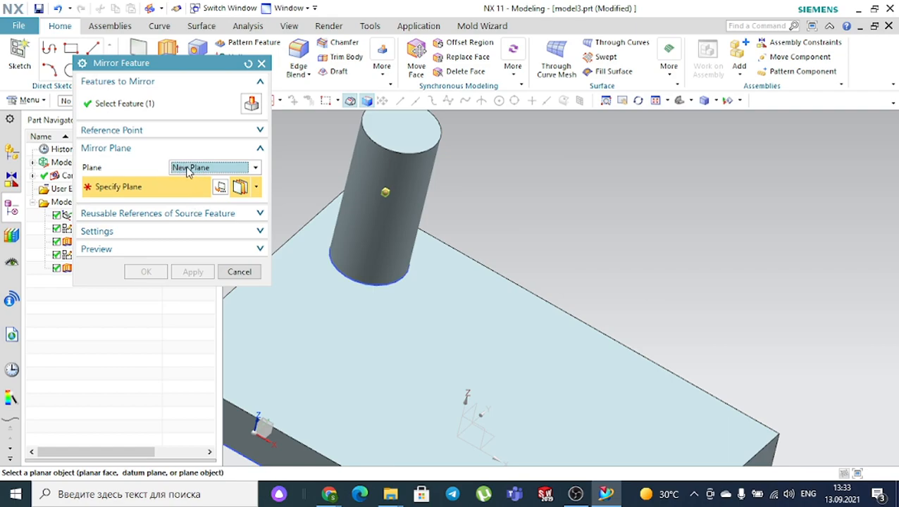
click(257, 189)
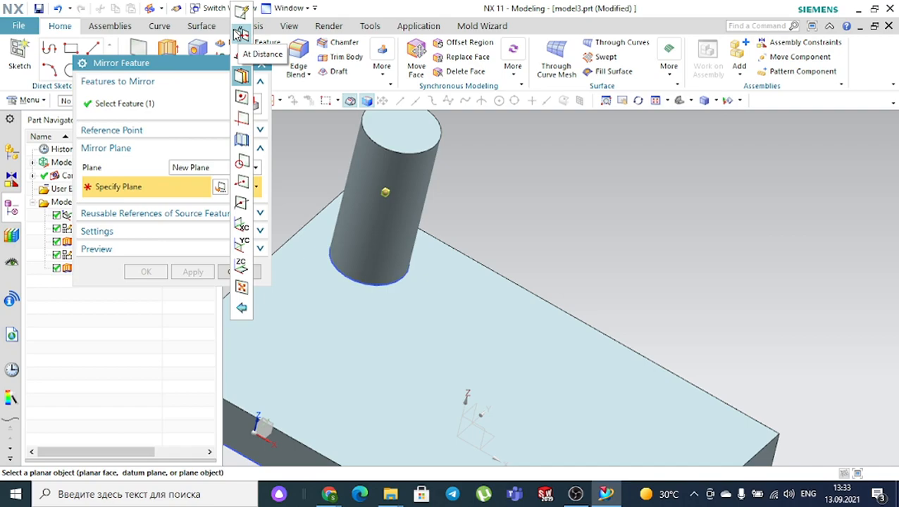
click(241, 79)
- Mirror the cylinder about a bisector plane of the block's two end faces, creating Mirror Feature (5)
scroll(576, 150, down, 5)
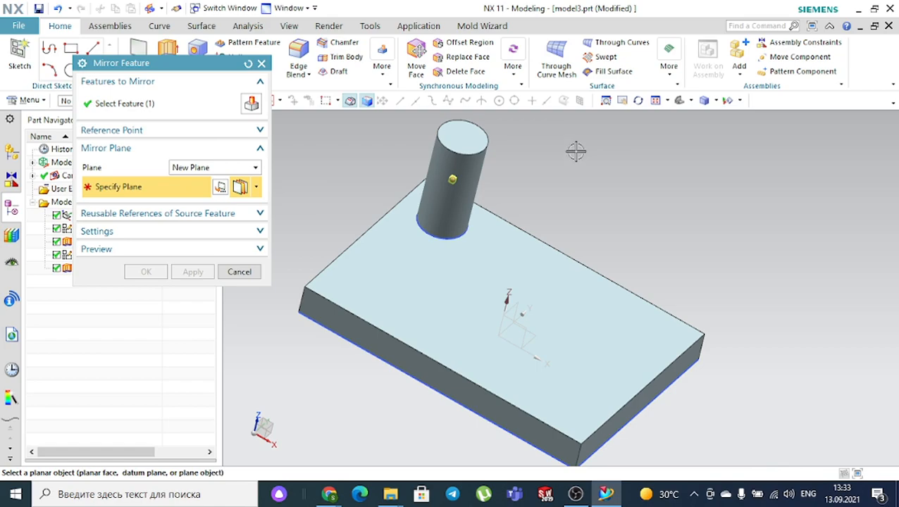
middle_drag(682, 335, 665, 305)
click(635, 279)
middle_drag(442, 336, 384, 276)
click(428, 233)
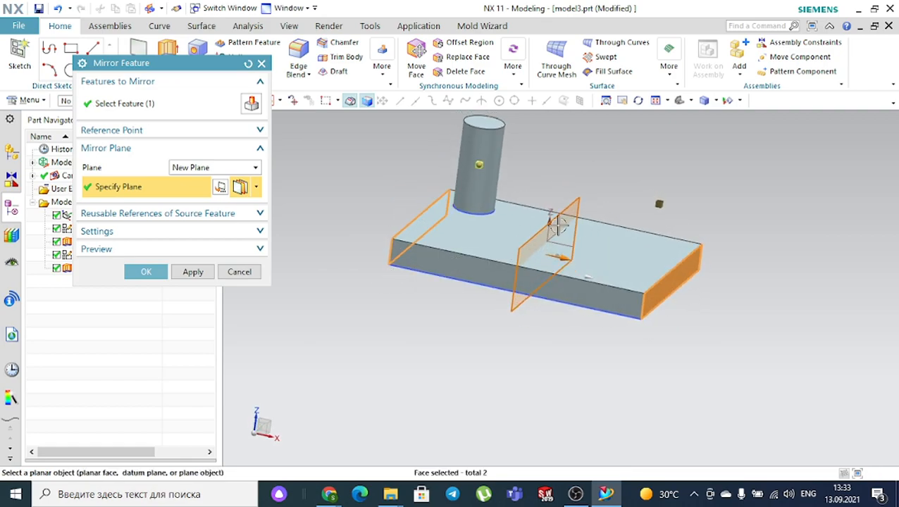
click(141, 271)
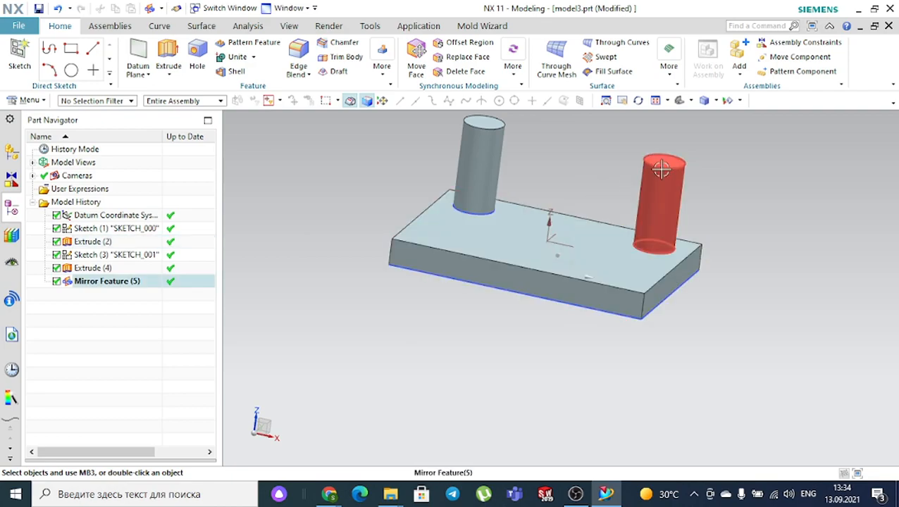
- Start another Mirror Feature and select both the left and right cylinders
middle_drag(609, 136, 599, 151)
middle_drag(733, 155, 656, 184)
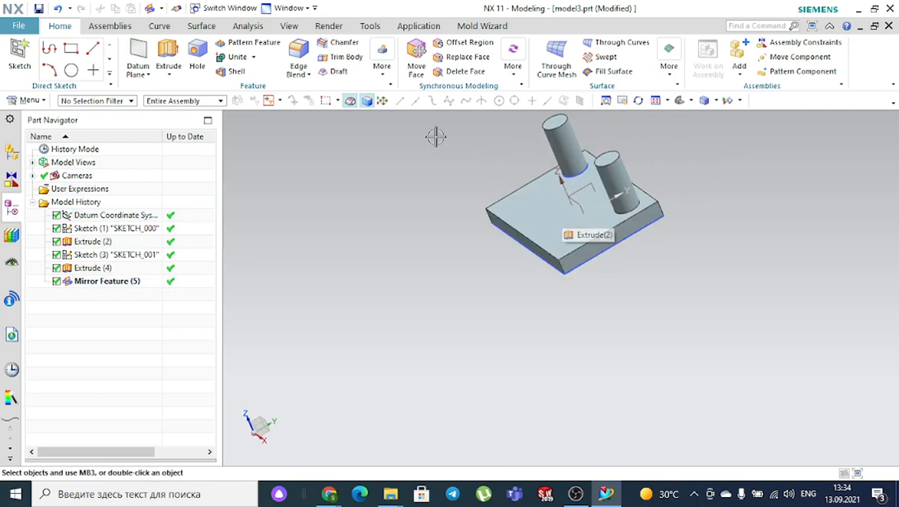
click(384, 76)
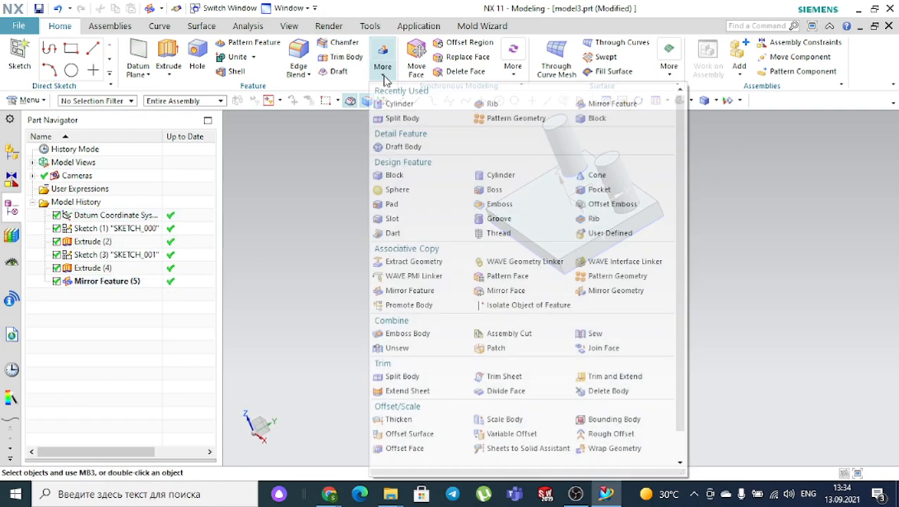
click(592, 103)
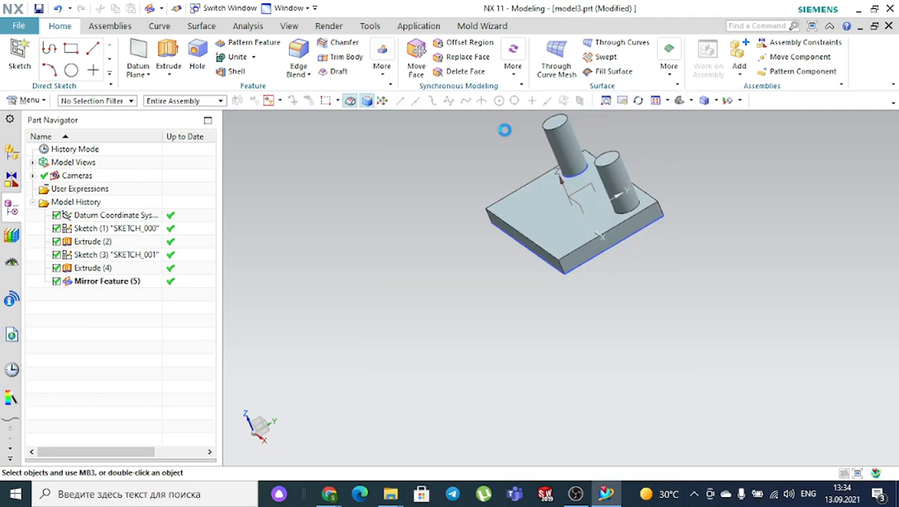
scroll(500, 172, down, 3)
scroll(529, 161, up, 2)
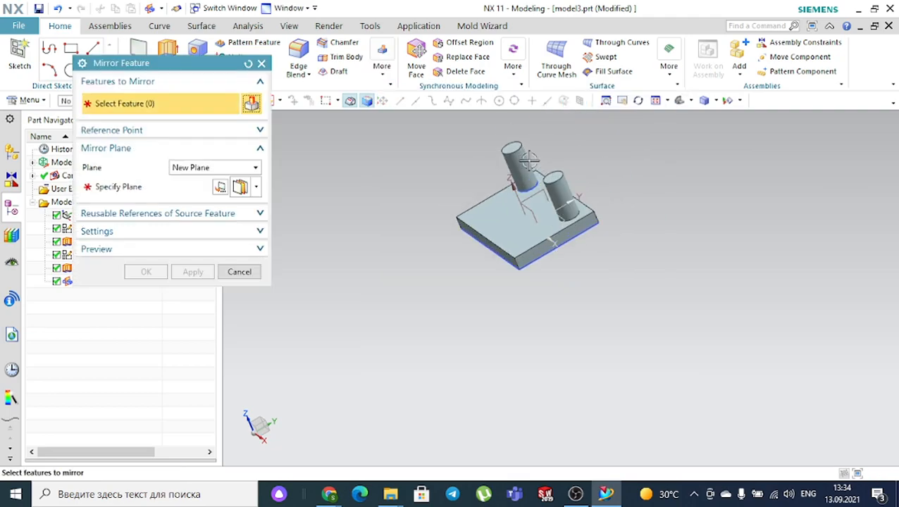
scroll(530, 161, down, 1)
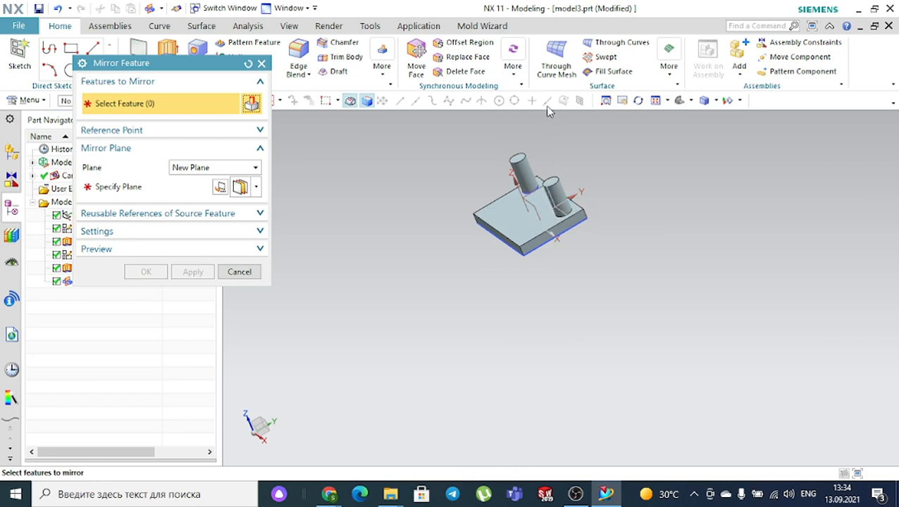
scroll(534, 156, up, 3)
click(513, 189)
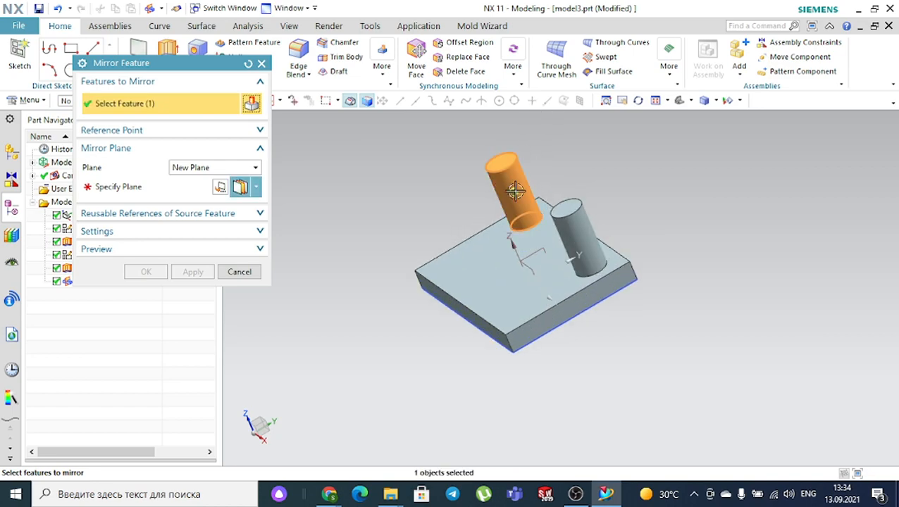
click(571, 230)
- Mirror both cylinders about a new bisector plane between the block's two side faces
click(195, 170)
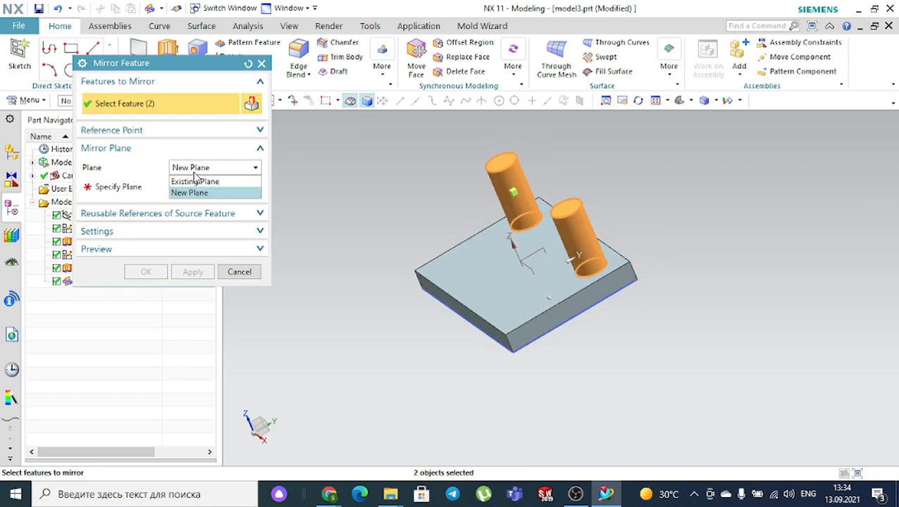
click(200, 196)
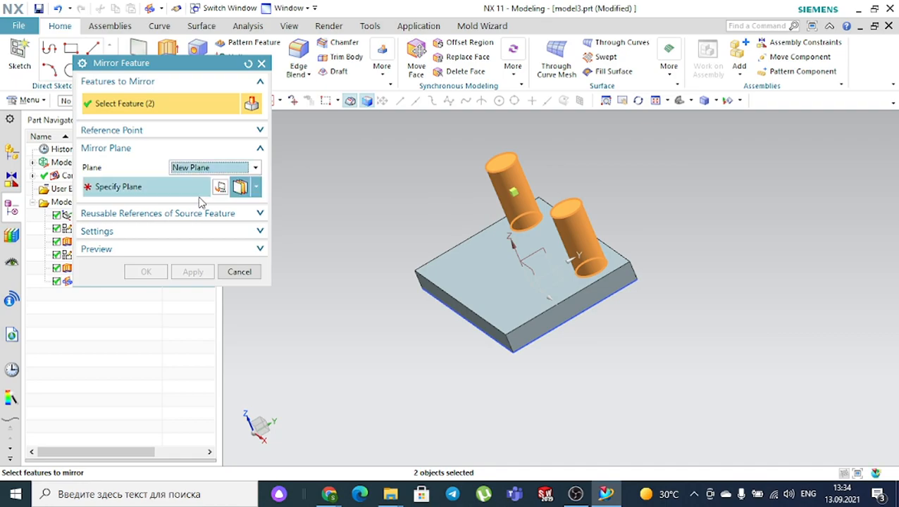
click(256, 189)
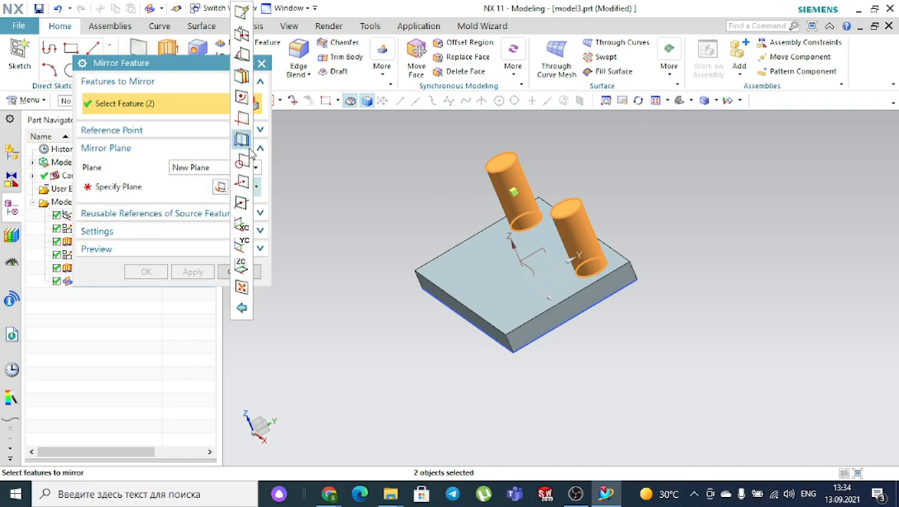
click(253, 84)
scroll(492, 355, up, 3)
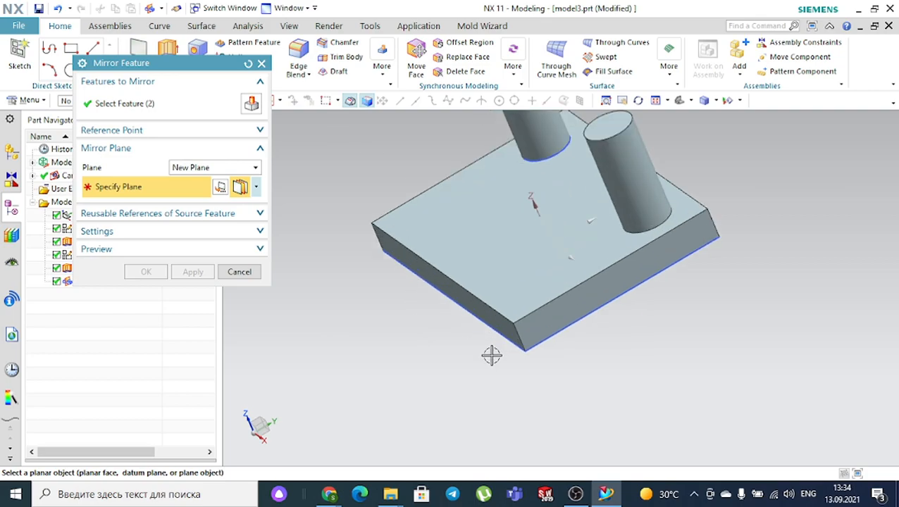
click(475, 312)
scroll(381, 313, down, 4)
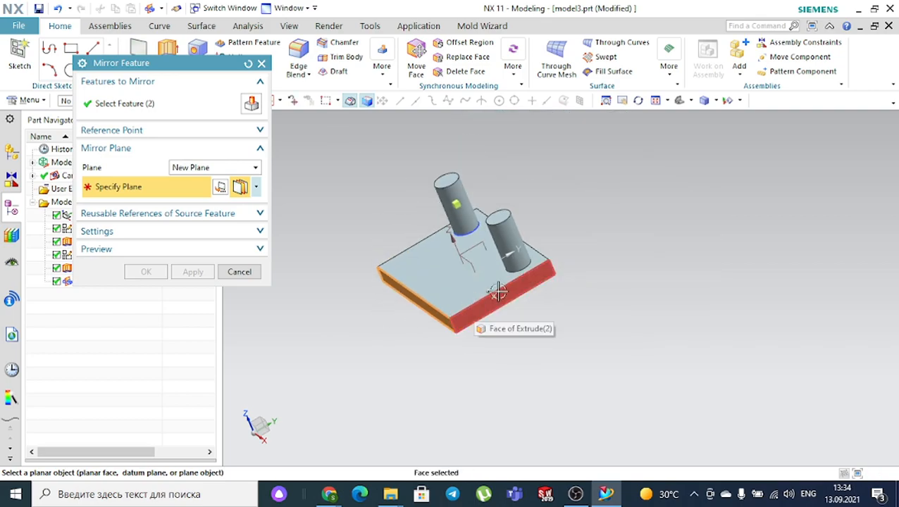
middle_drag(597, 226, 534, 233)
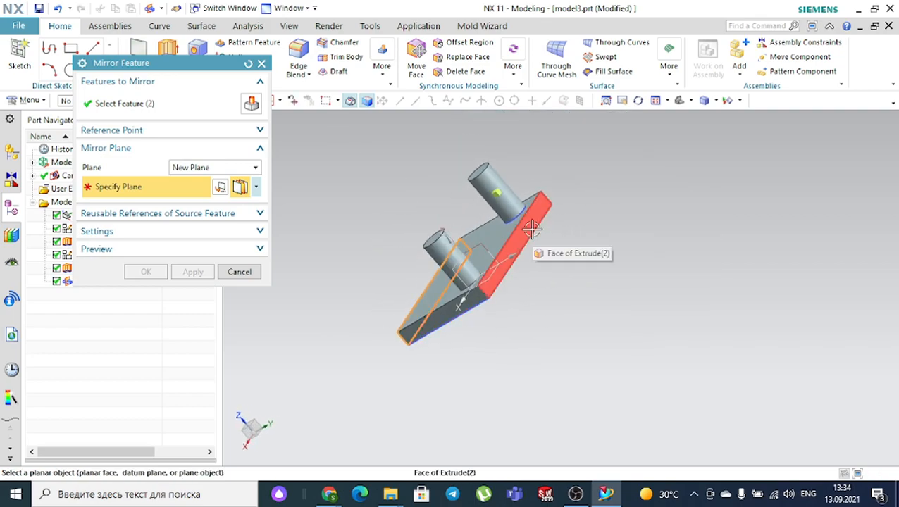
click(534, 231)
middle_drag(583, 260, 606, 243)
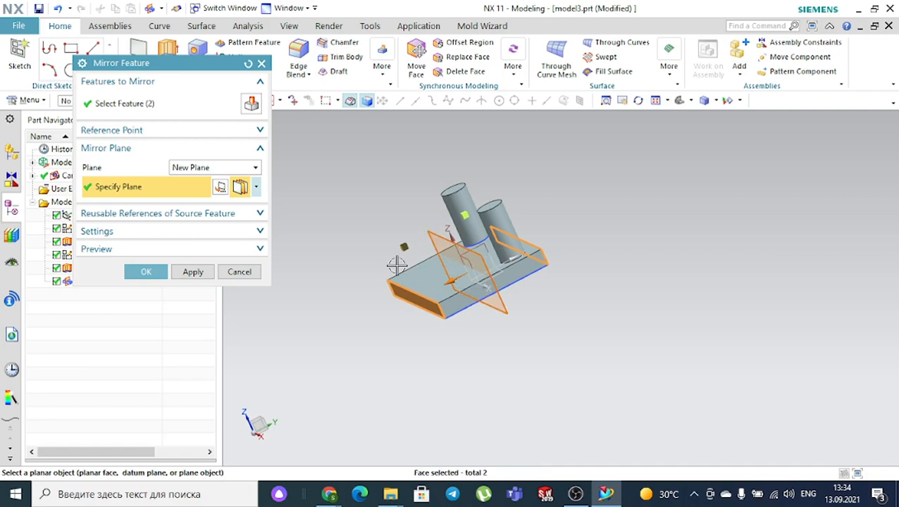
click(161, 273)
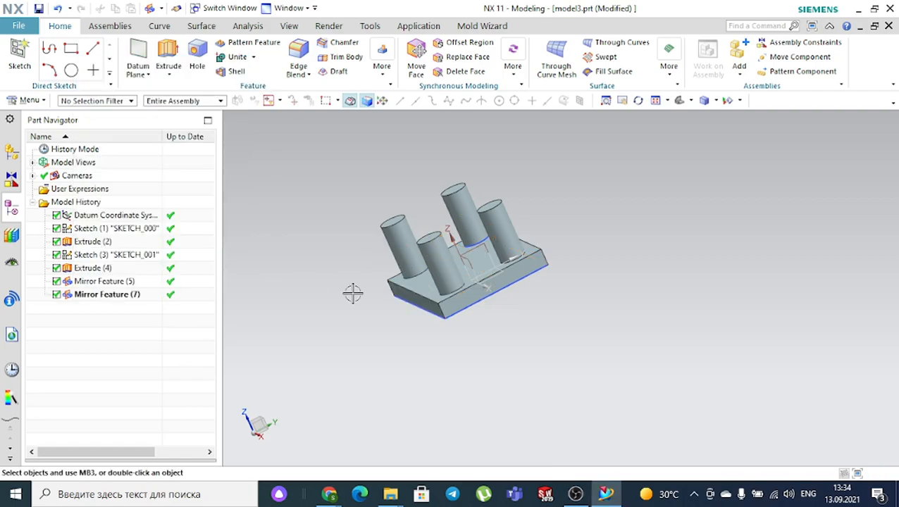
- Undo the mirror features with Ctrl+Z, returning to a single cylinder
middle_drag(363, 293, 390, 303)
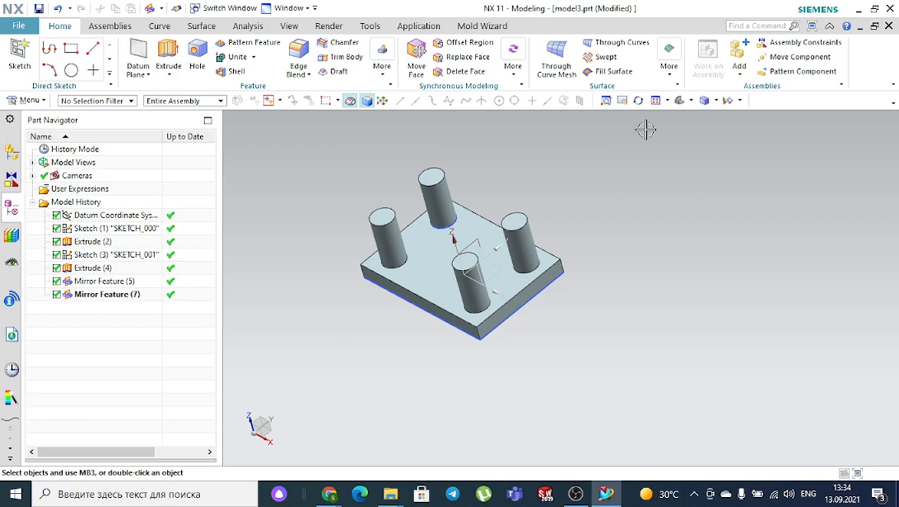
click(680, 102)
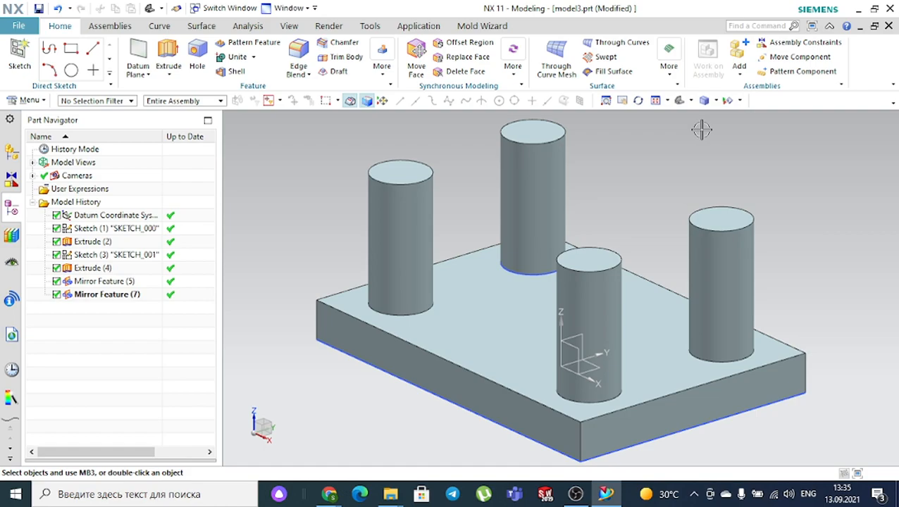
key(ctrl+z)
key(ctrl+z)
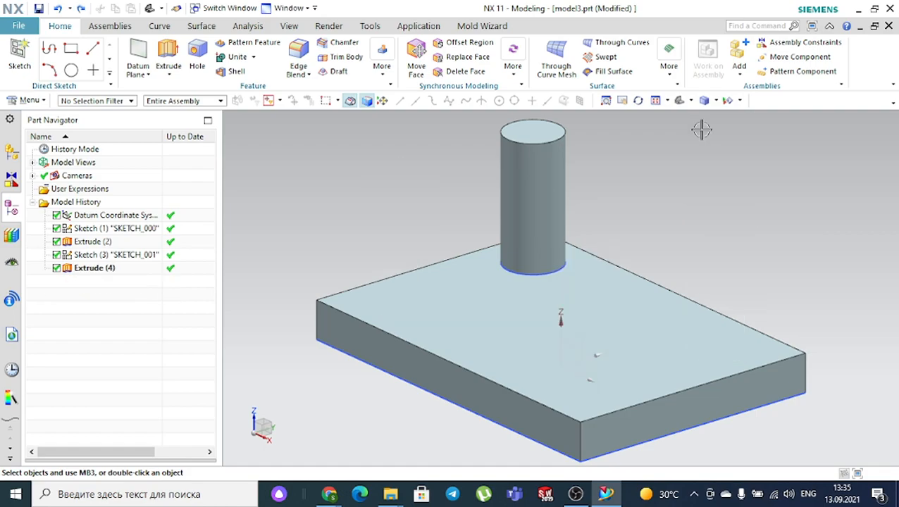
- Delete the Extrude (4) cylinder and start a new extrusion from the sketched circle
click(562, 170)
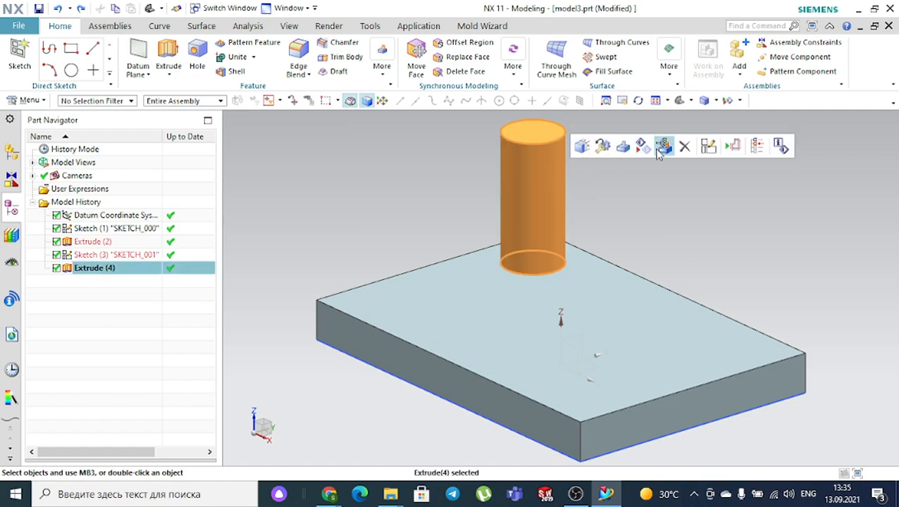
click(685, 148)
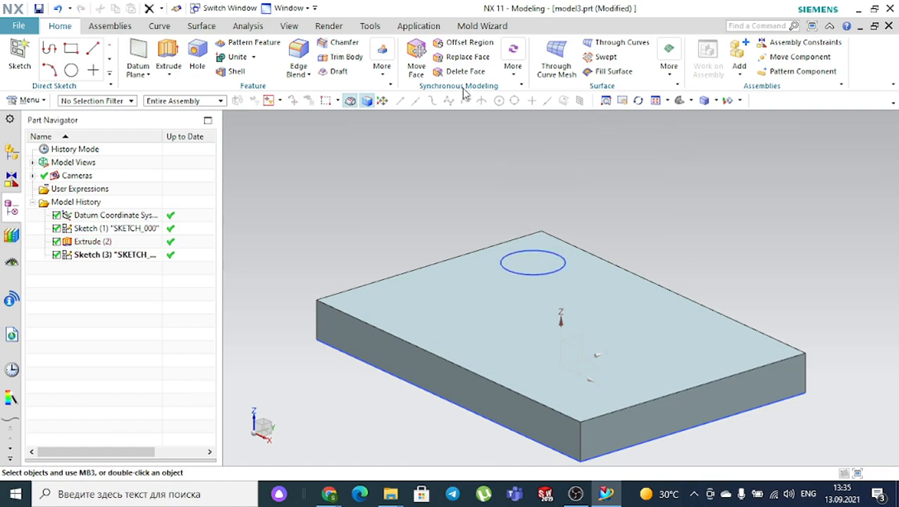
click(177, 55)
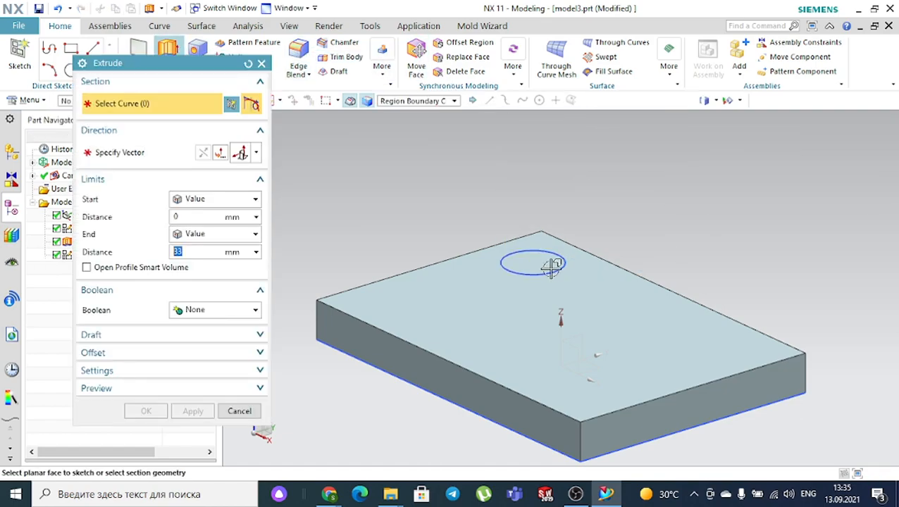
click(573, 250)
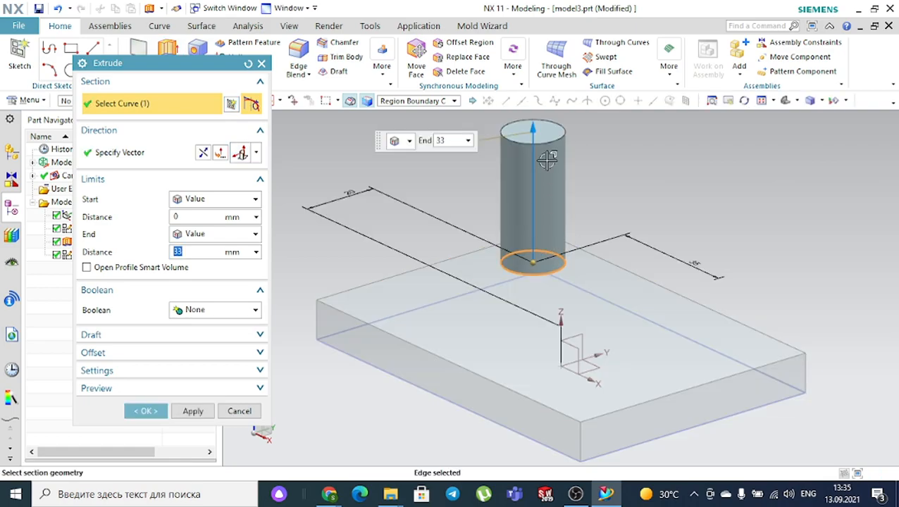
- Extrude the circle 24 mm down into the plate with Boolean Subtract to cut the hole
mouse_move(533, 130)
mouse_down()
mouse_move(542, 229)
mouse_move(522, 357)
mouse_up()
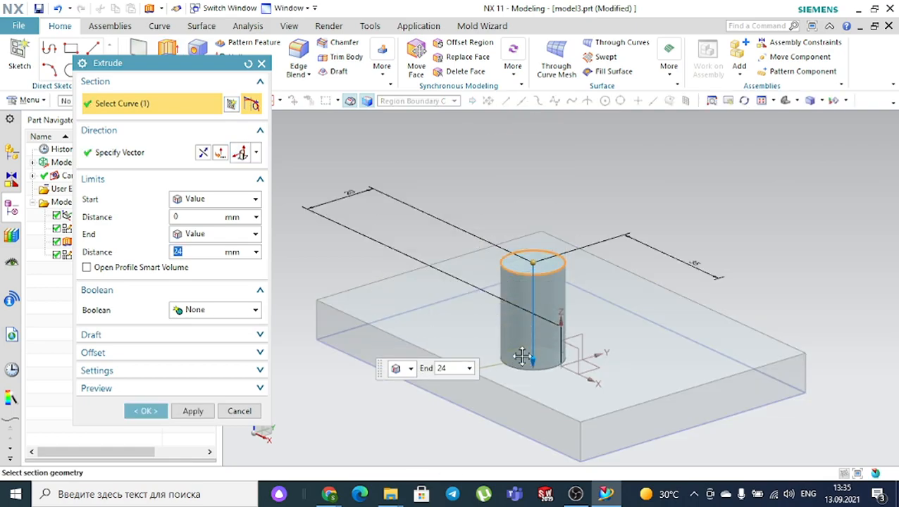
click(221, 310)
click(232, 350)
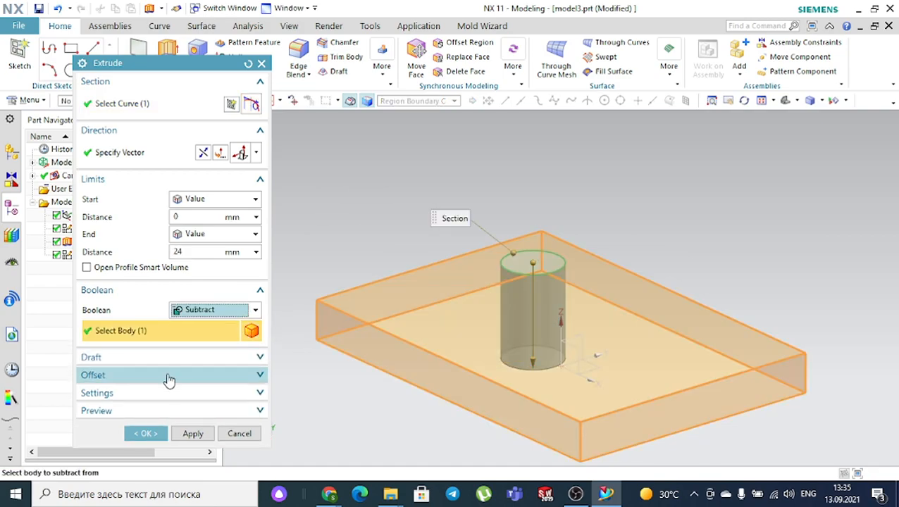
click(145, 434)
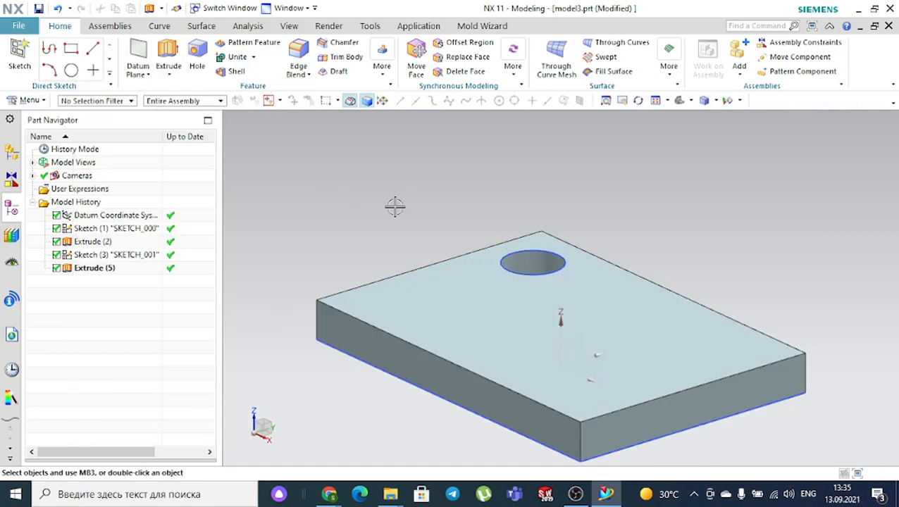
click(680, 100)
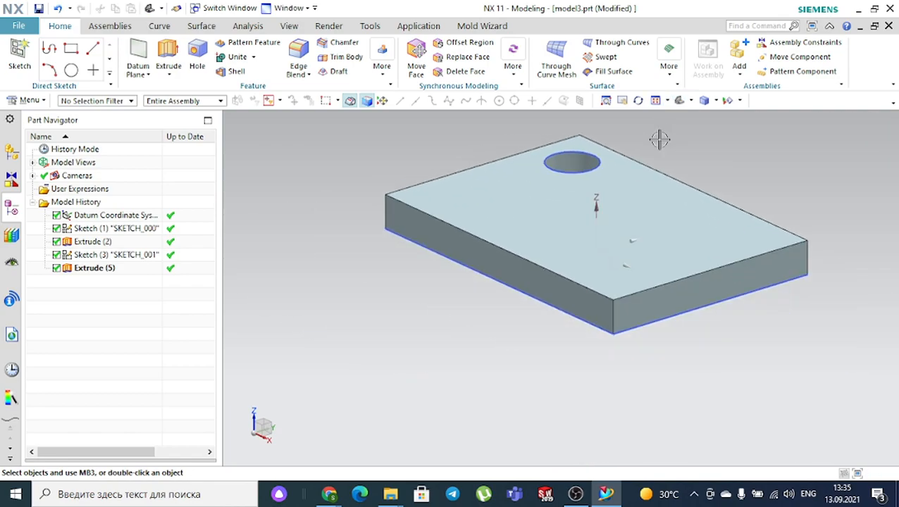
middle_drag(424, 192, 407, 248)
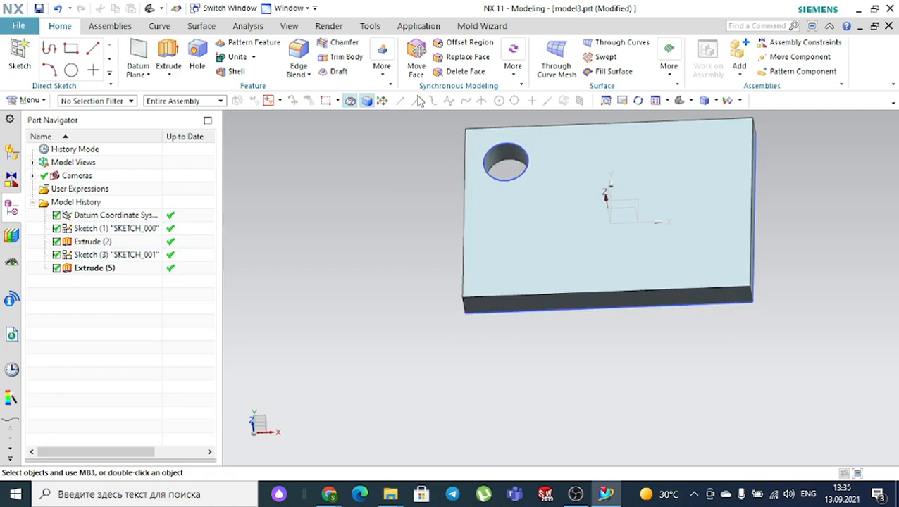
- Start Mirror Feature from More and select the hole as the feature
click(382, 71)
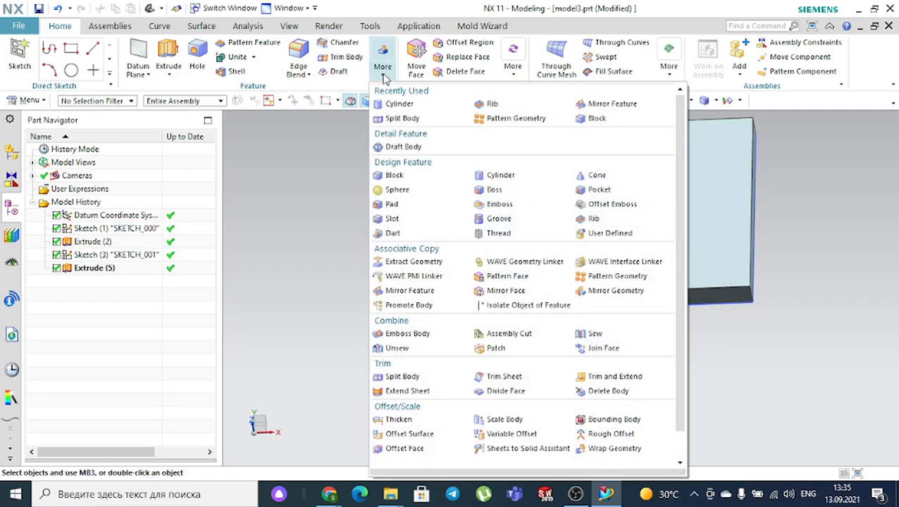
click(608, 104)
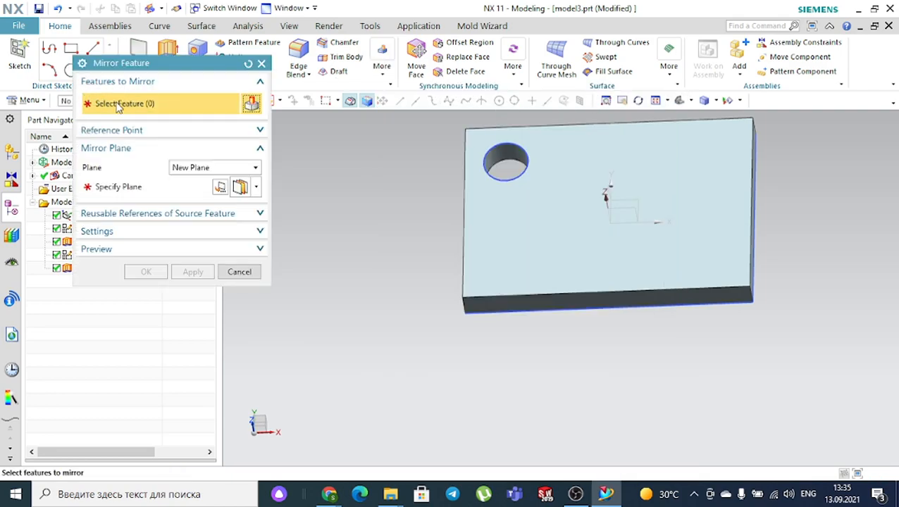
scroll(456, 127, up, 3)
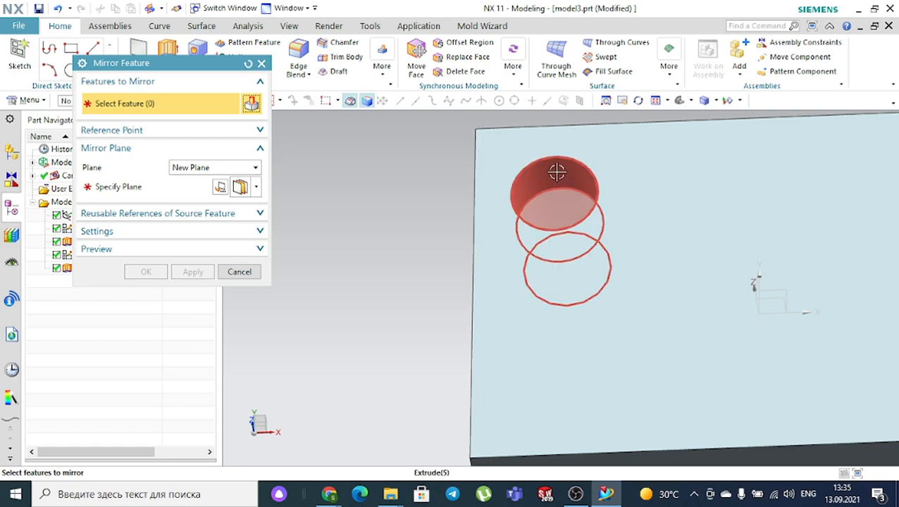
click(557, 172)
scroll(412, 178, down, 4)
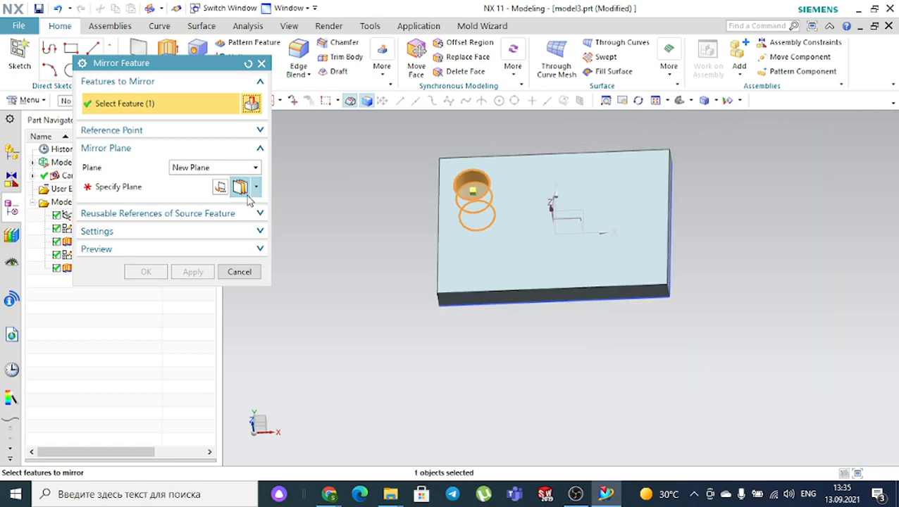
- Mirror the hole about the existing YZ datum plane, creating Mirror Feature (6)
click(215, 167)
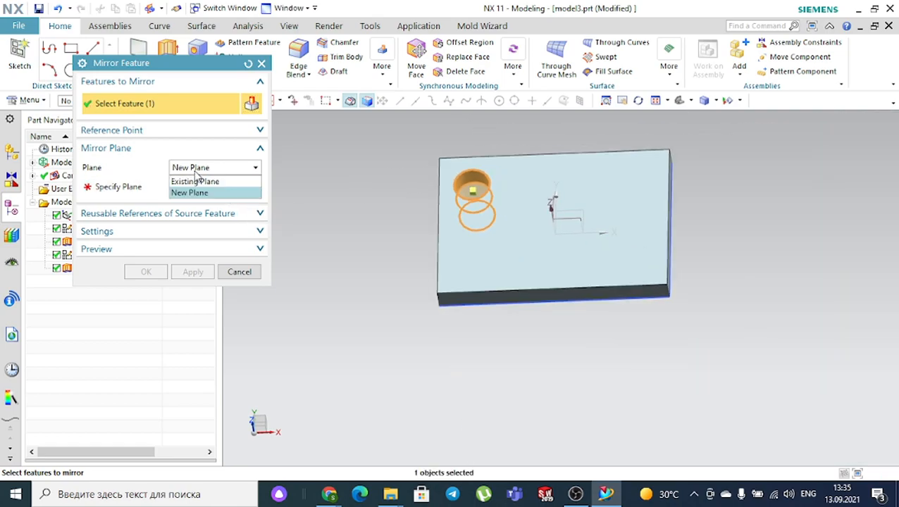
click(191, 181)
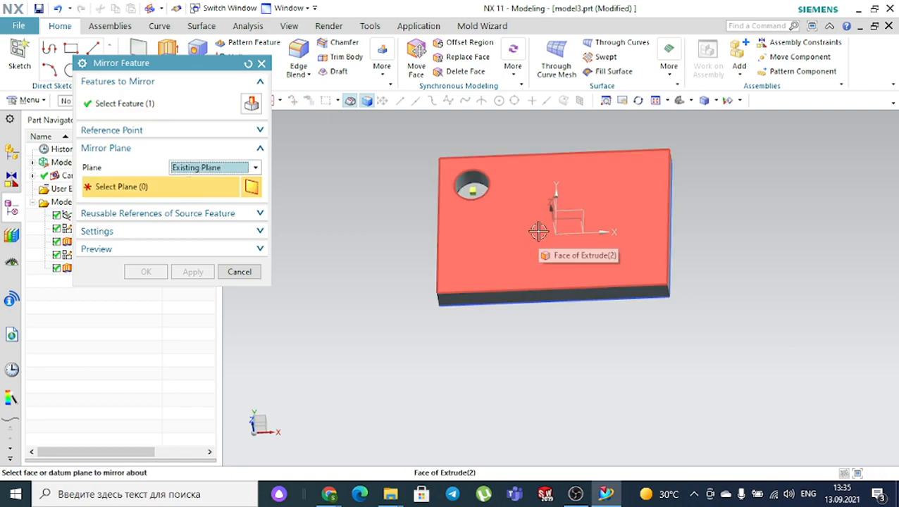
middle_drag(734, 233, 710, 246)
scroll(601, 210, up, 3)
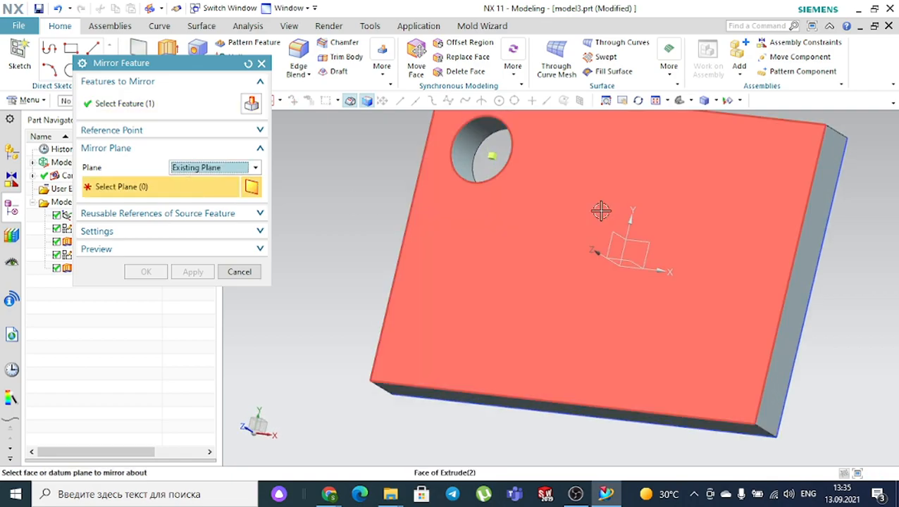
click(610, 226)
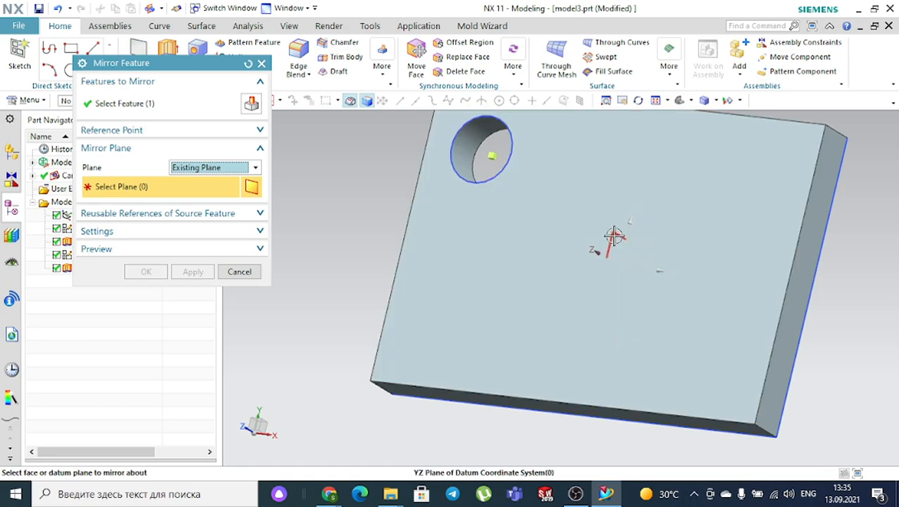
click(145, 273)
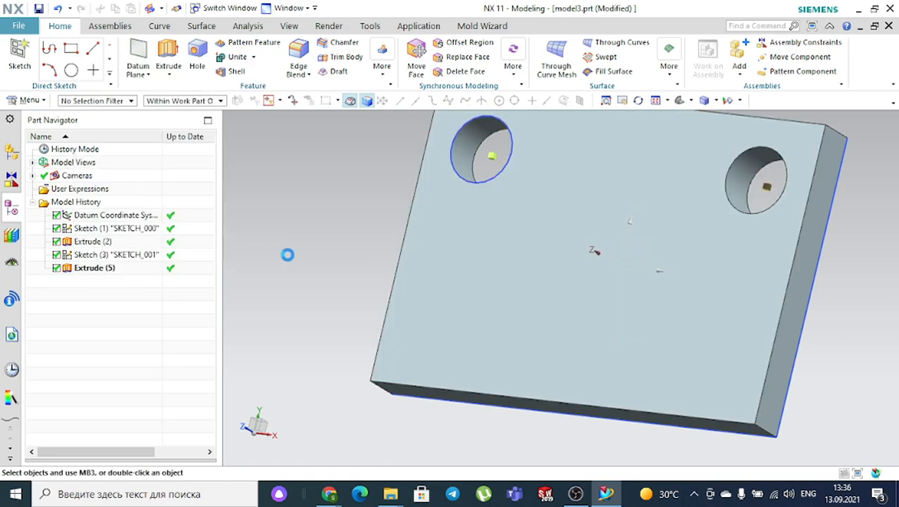
scroll(289, 255, down, 4)
mouse_move(574, 209)
middle_down()
mouse_move(596, 193)
mouse_move(586, 202)
mouse_move(560, 193)
mouse_move(561, 201)
middle_up()
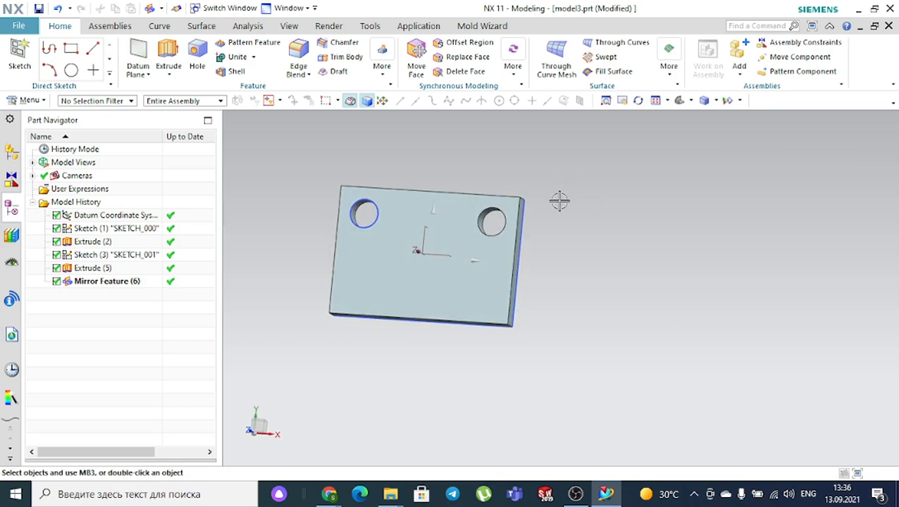
- Mirror both holes across the XZ datum plane, creating Mirror Feature (8) with four holes
click(388, 82)
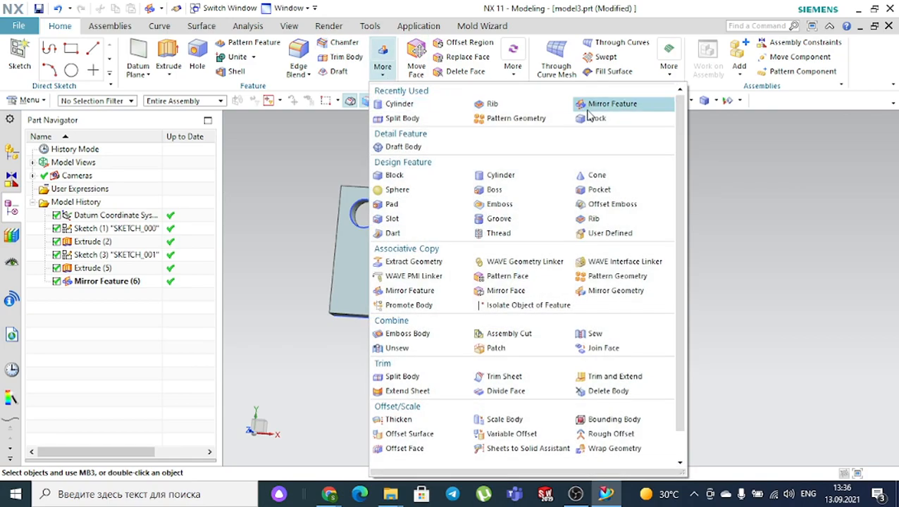
click(585, 103)
mouse_move(588, 201)
middle_down()
mouse_move(552, 206)
mouse_move(571, 206)
middle_up()
scroll(355, 216, up, 3)
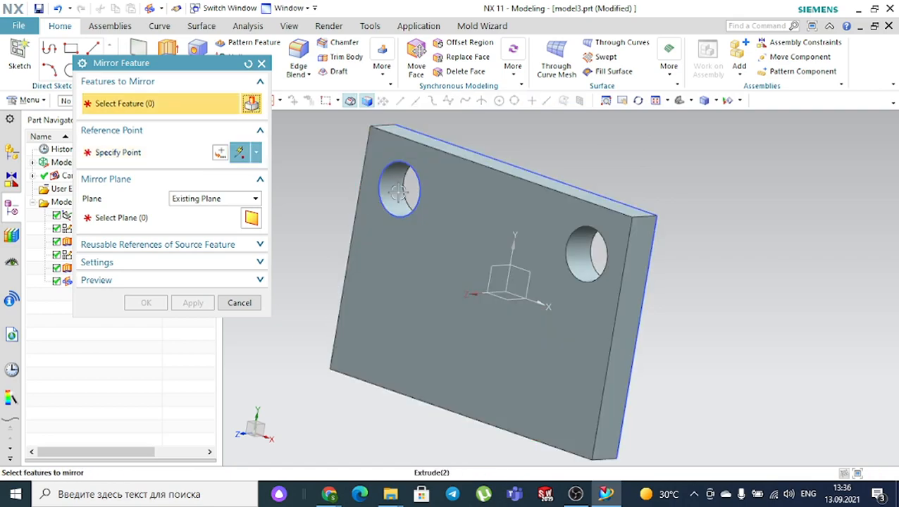
click(398, 190)
click(597, 252)
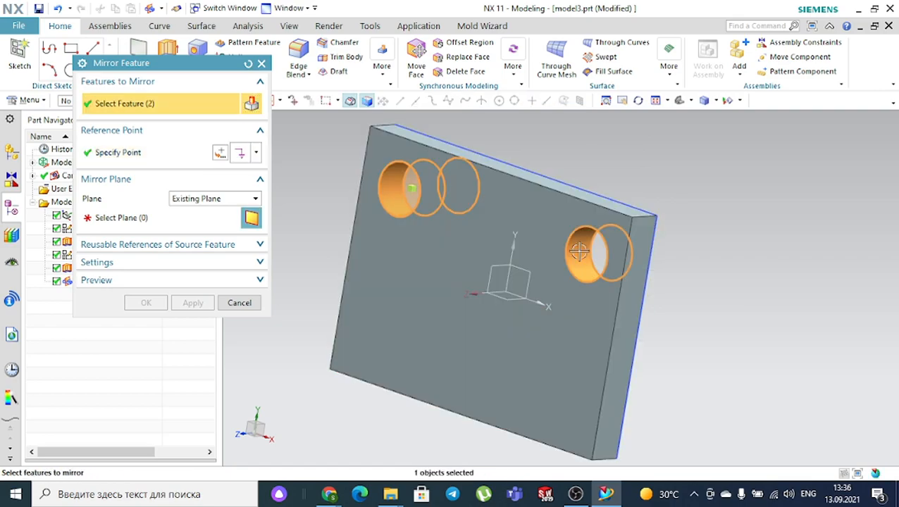
click(161, 164)
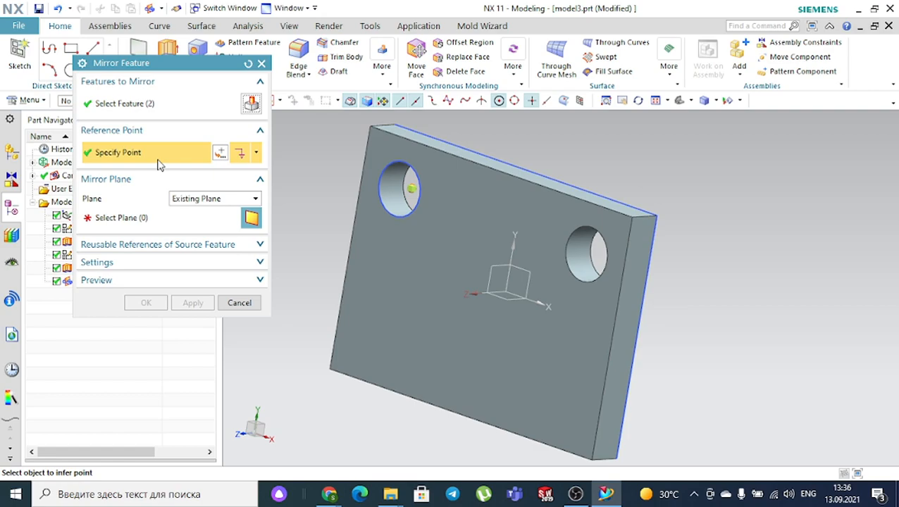
click(138, 217)
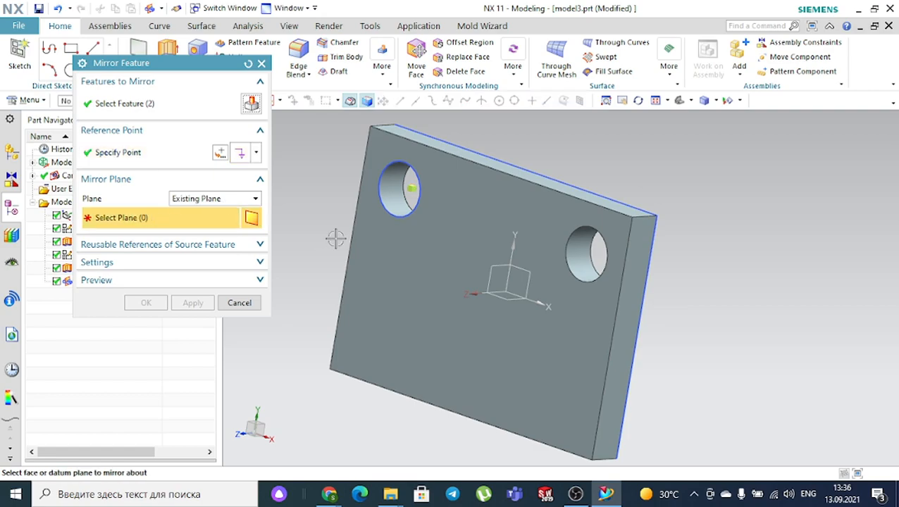
click(517, 299)
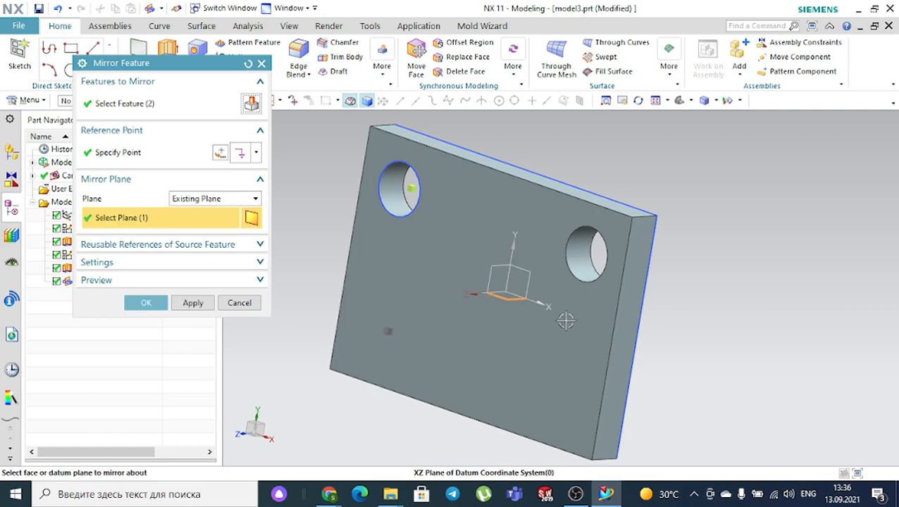
click(146, 302)
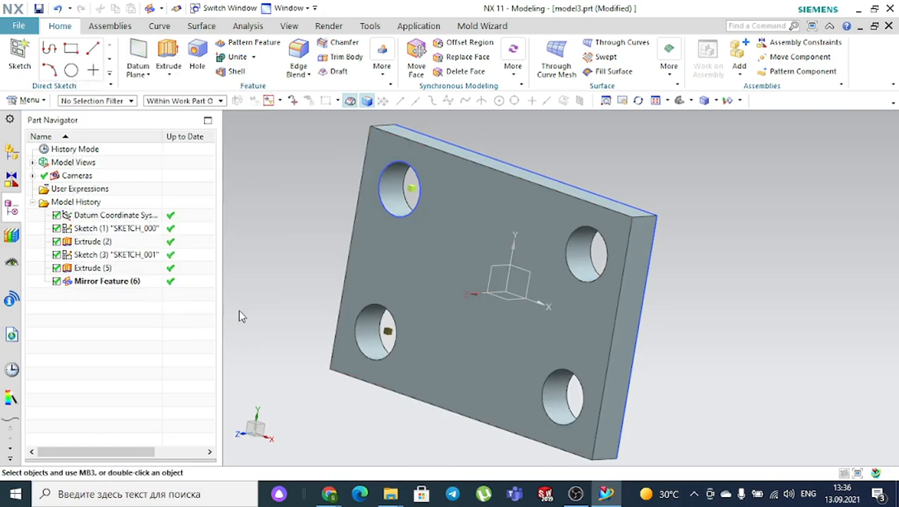
middle_drag(270, 311, 295, 277)
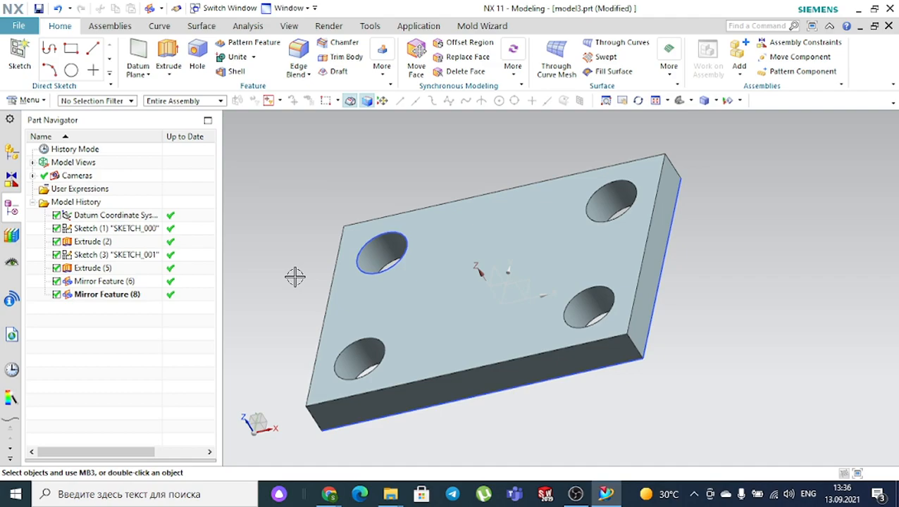
click(168, 74)
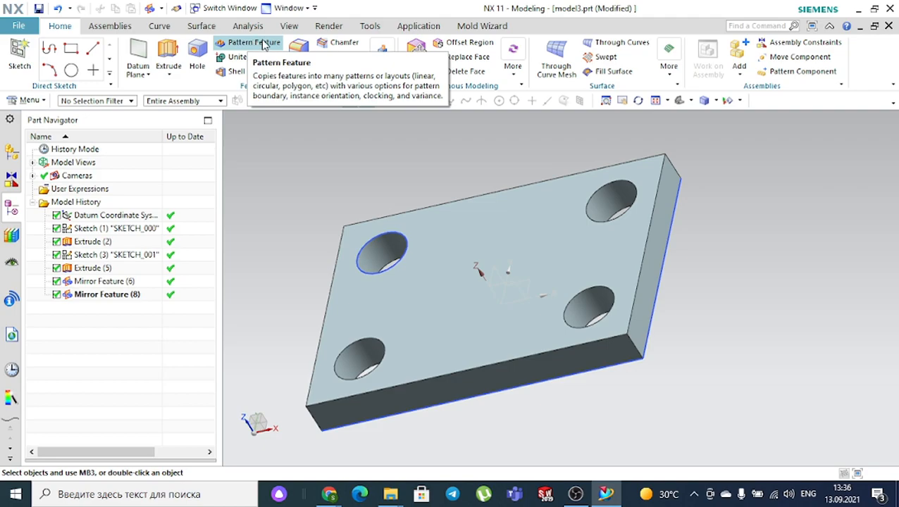
click(253, 58)
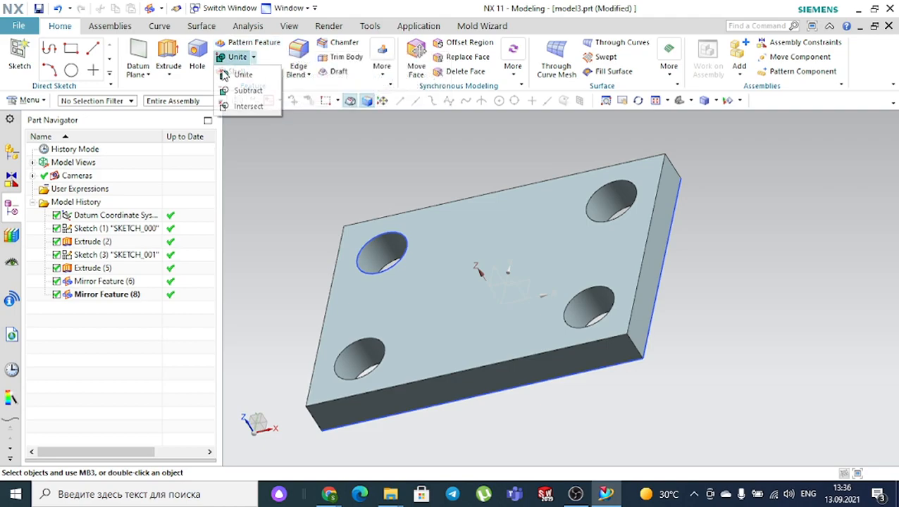
mouse_move(303, 51)
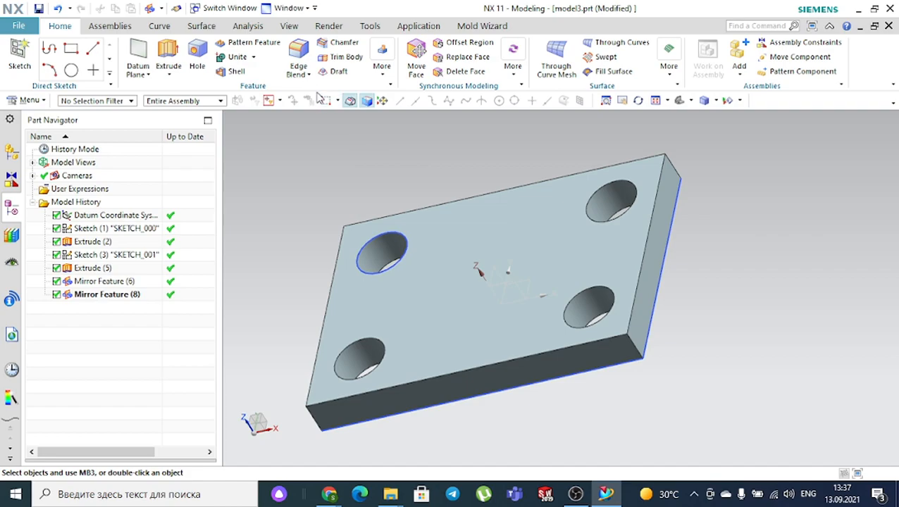
- Round the plate's right end top edge with a 5 mm Edge Blend
click(300, 56)
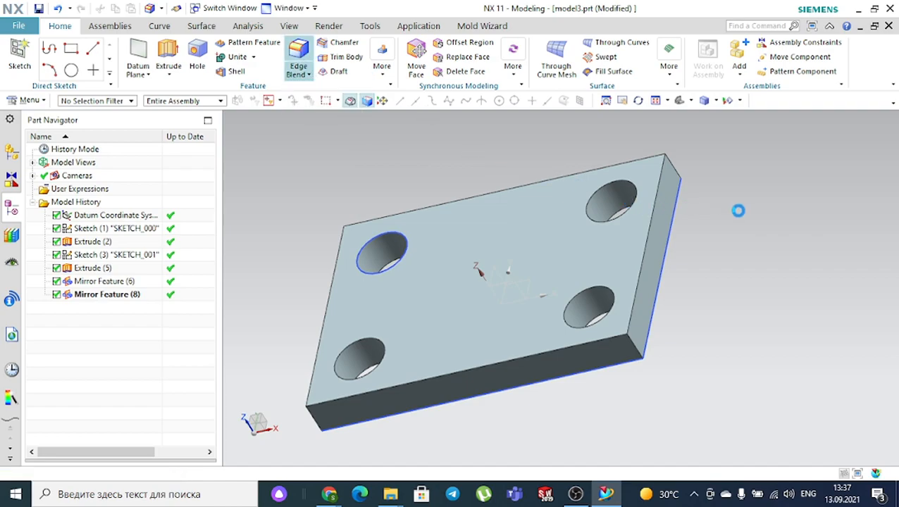
scroll(726, 247, up, 2)
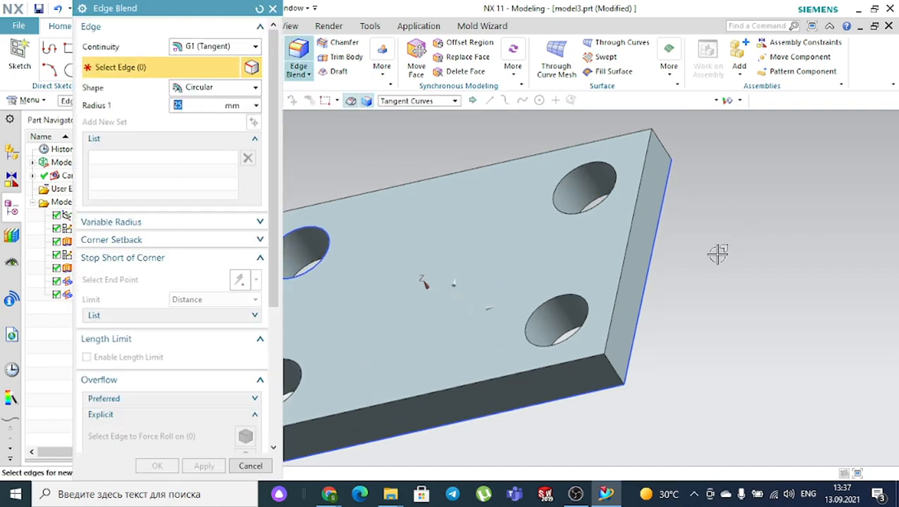
click(628, 222)
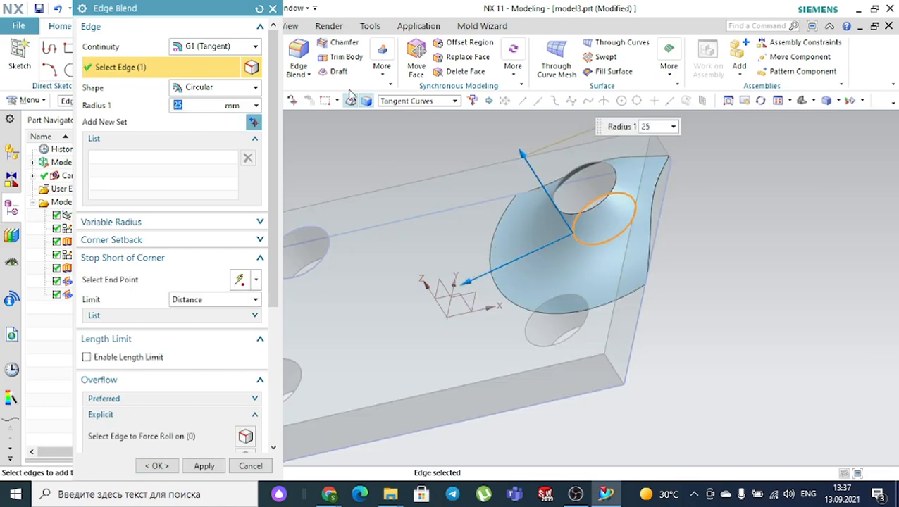
click(259, 9)
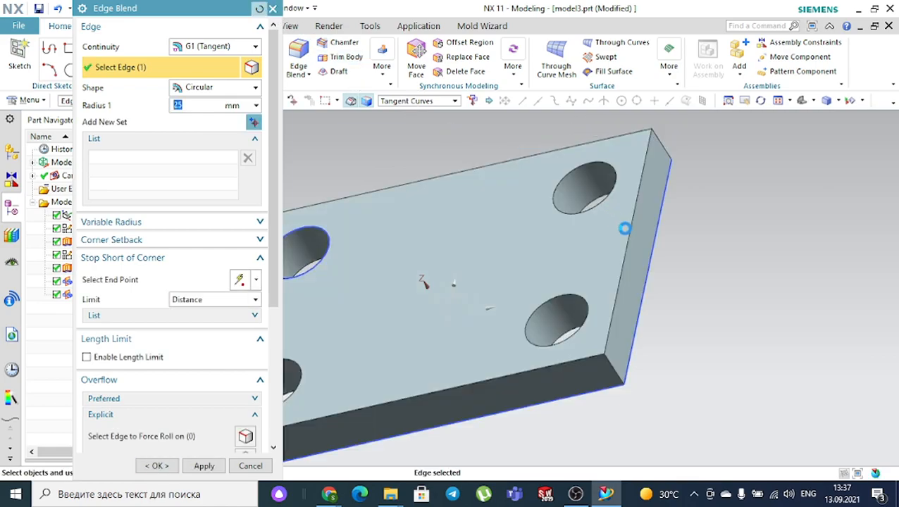
click(628, 233)
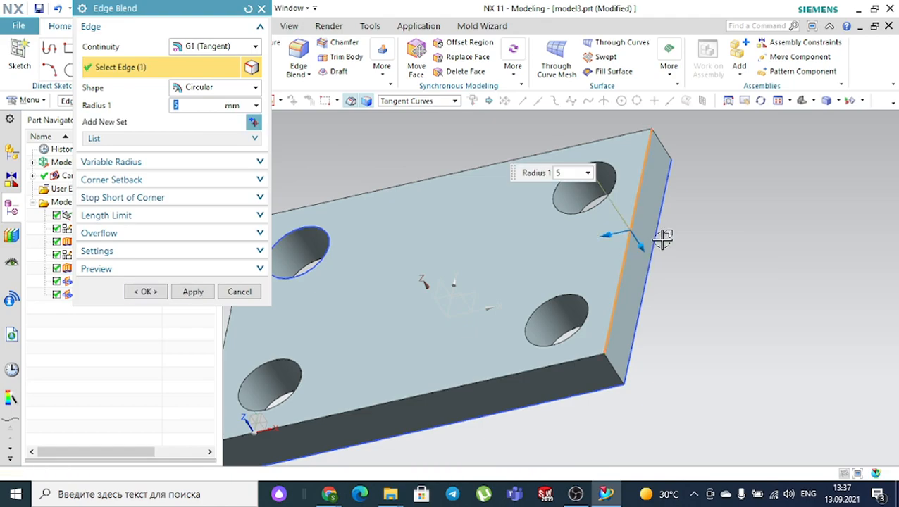
click(146, 292)
middle_drag(402, 261, 617, 272)
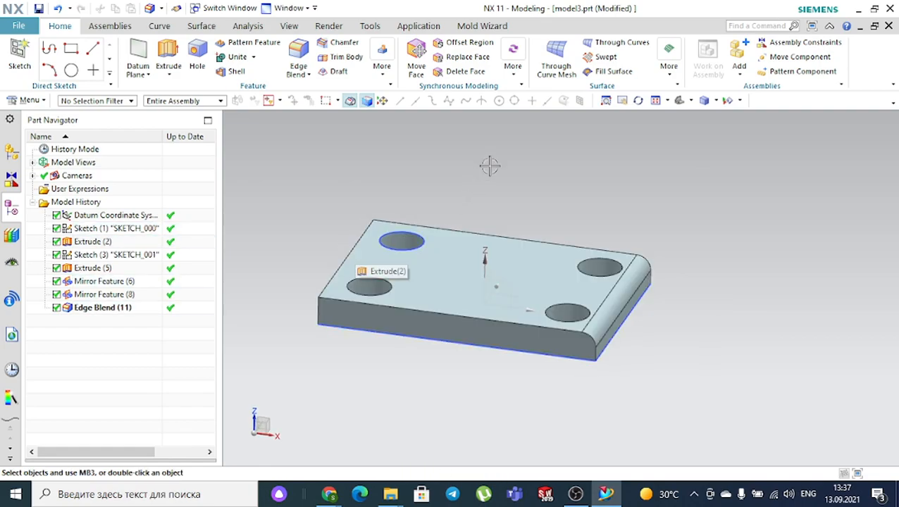
- Mirror Edge Blend (11) about the existing datum XZ plane, creating Mirror Feature (12)
click(382, 67)
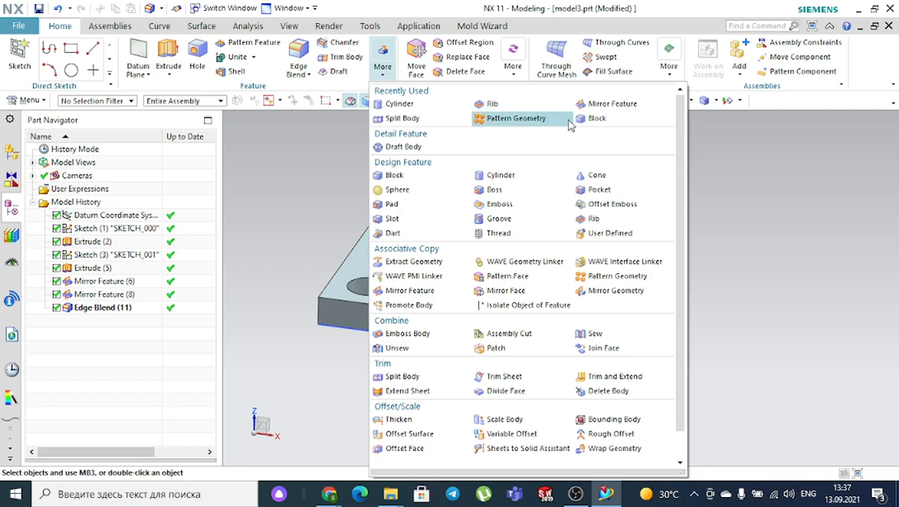
click(594, 118)
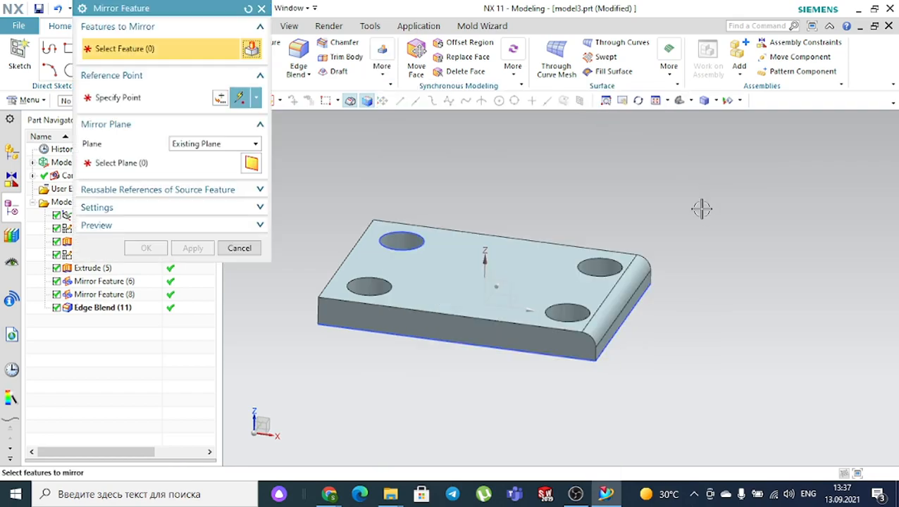
scroll(704, 255, up, 1)
click(605, 303)
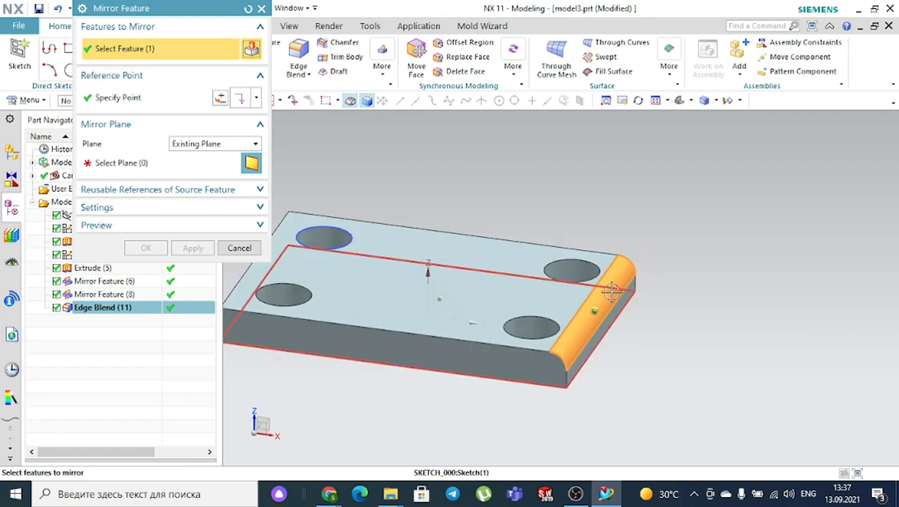
click(195, 145)
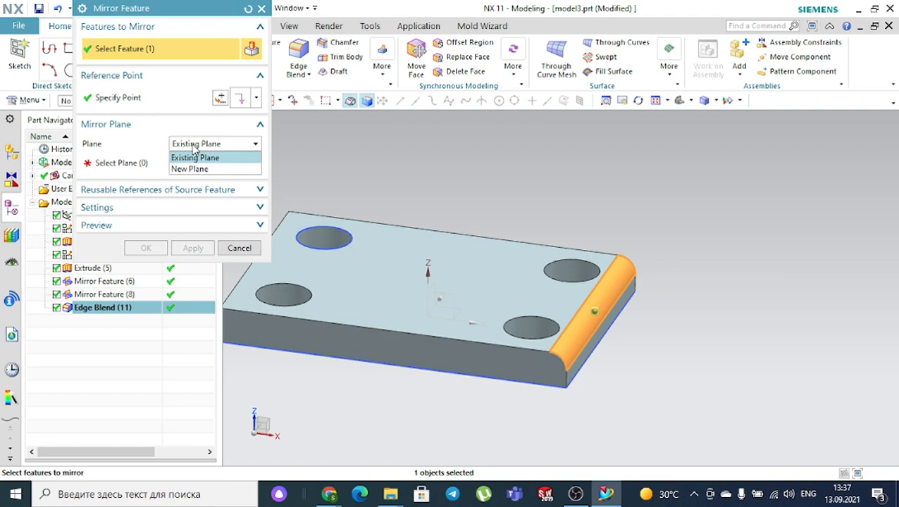
click(194, 158)
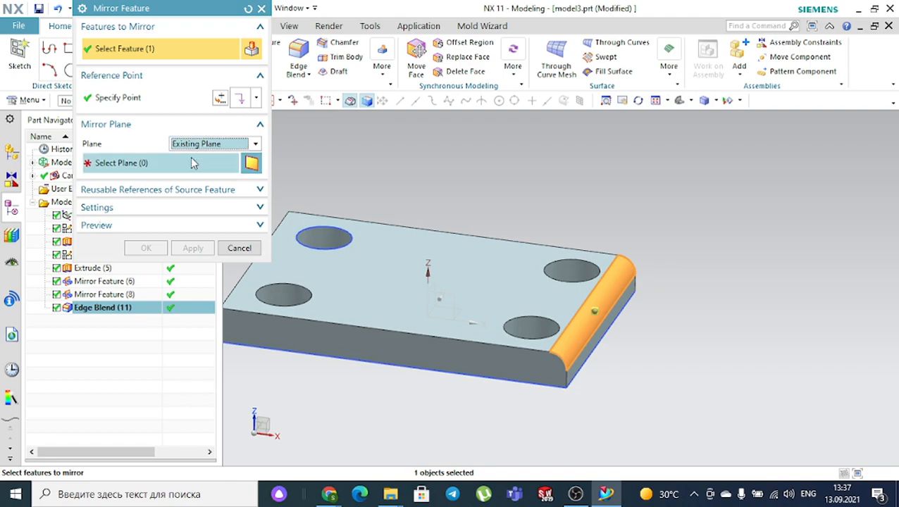
click(150, 169)
middle_drag(538, 155, 442, 275)
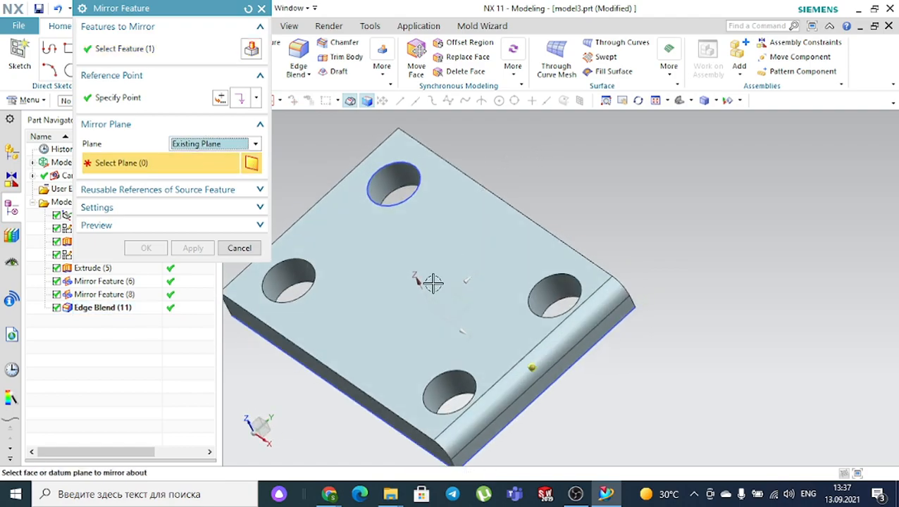
click(442, 278)
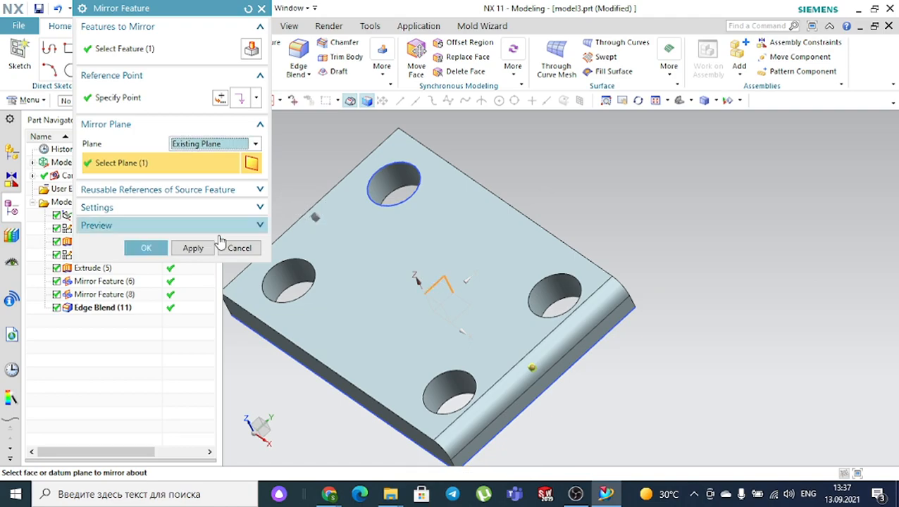
click(145, 248)
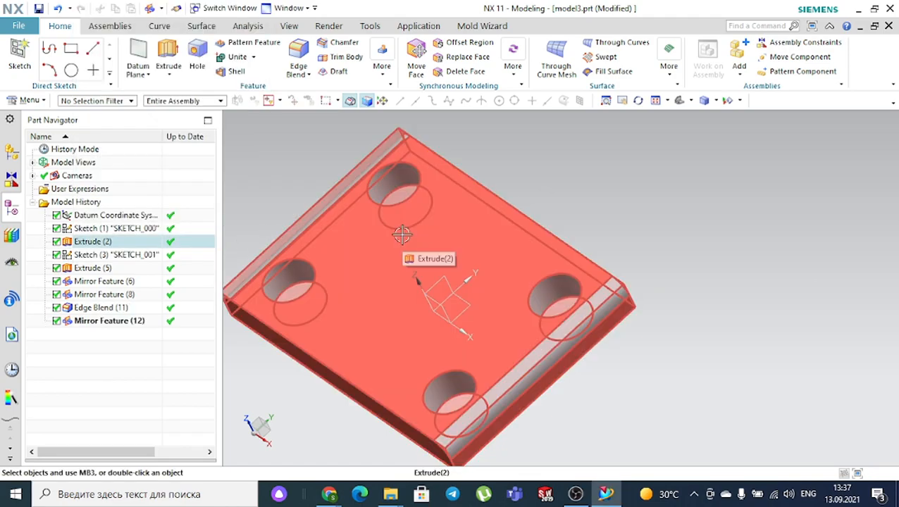
middle_drag(405, 240, 346, 323)
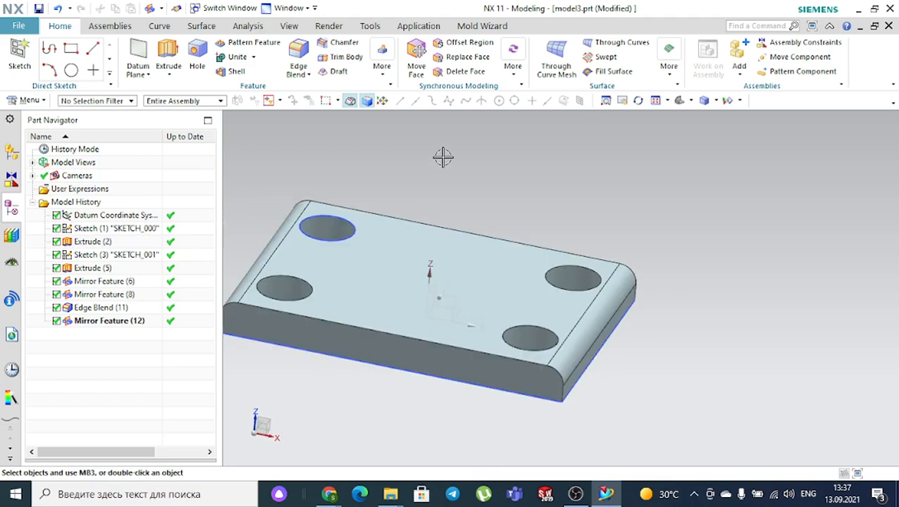
- Chamfer one hole's top edge with a Symmetric cross section and 1 mm distance
click(339, 42)
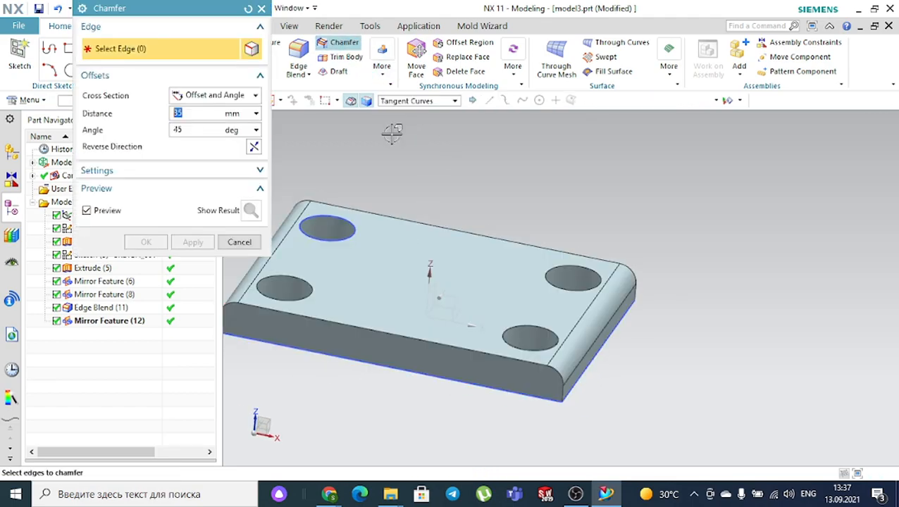
scroll(338, 225, up, 3)
click(348, 238)
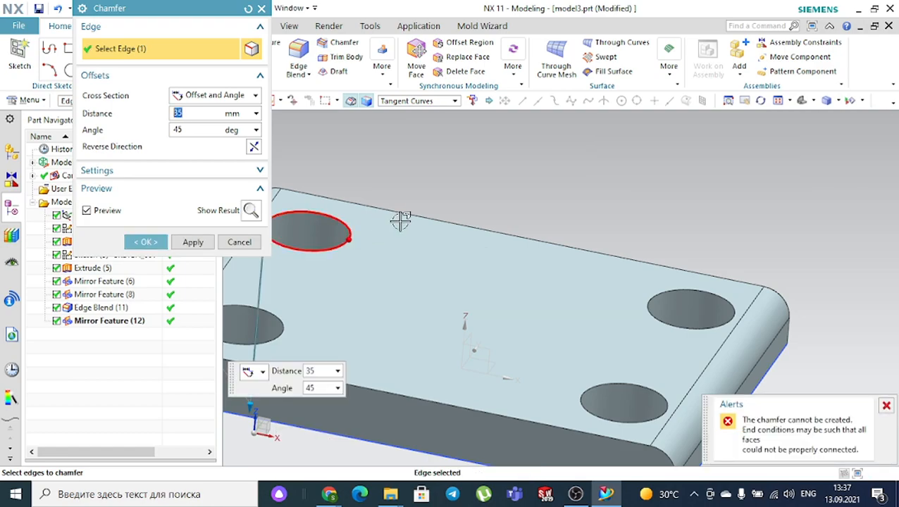
click(192, 100)
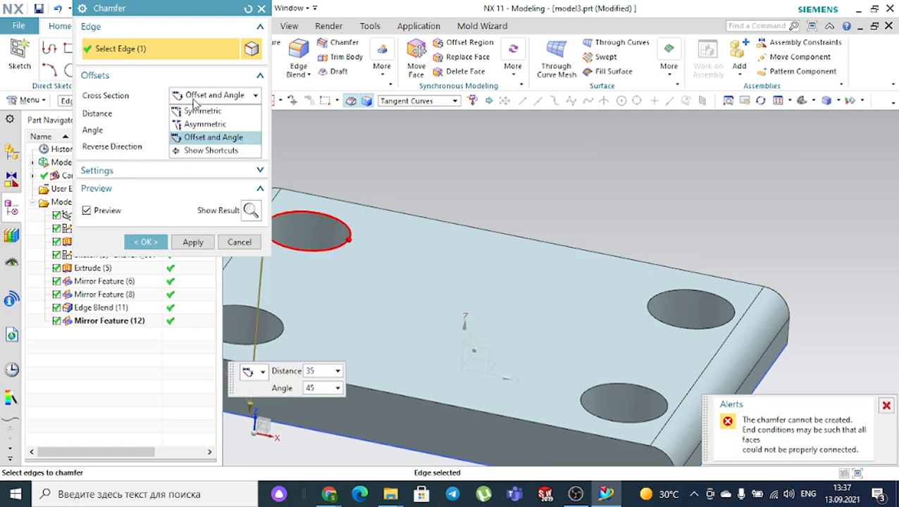
click(197, 110)
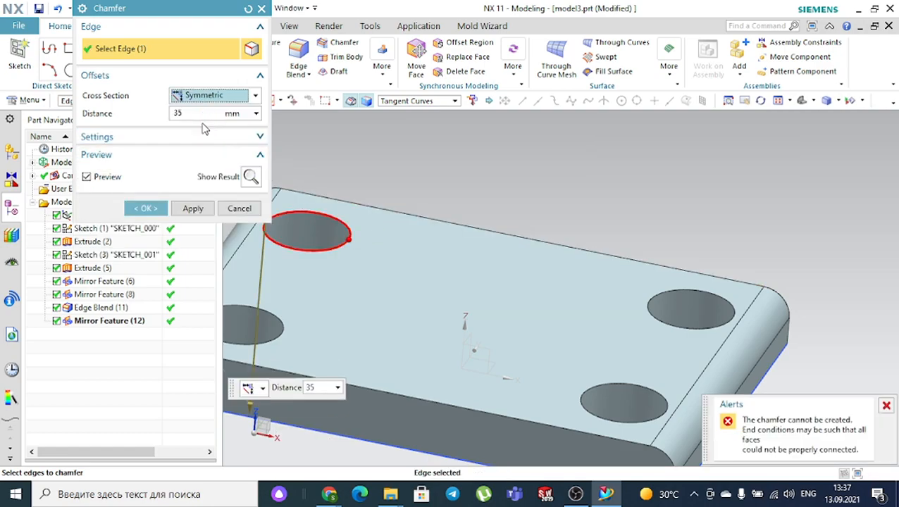
double_click(200, 114)
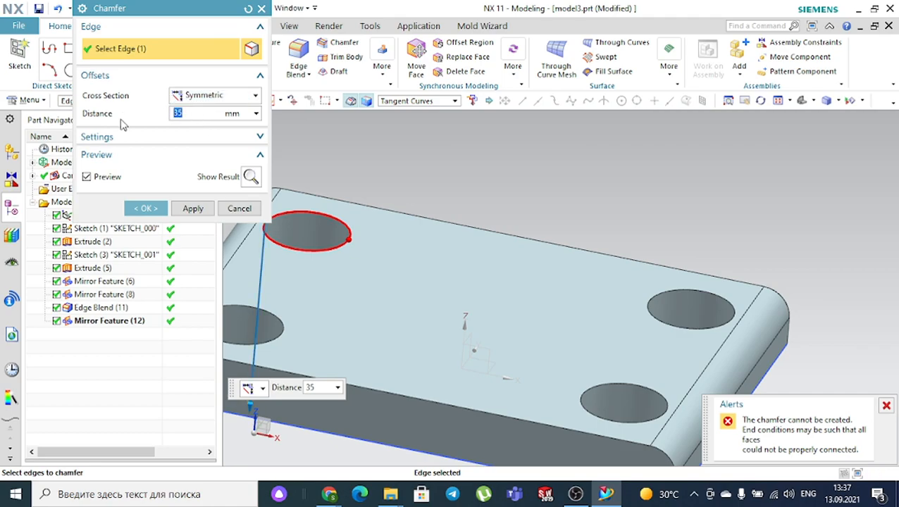
text(5)
key(Return)
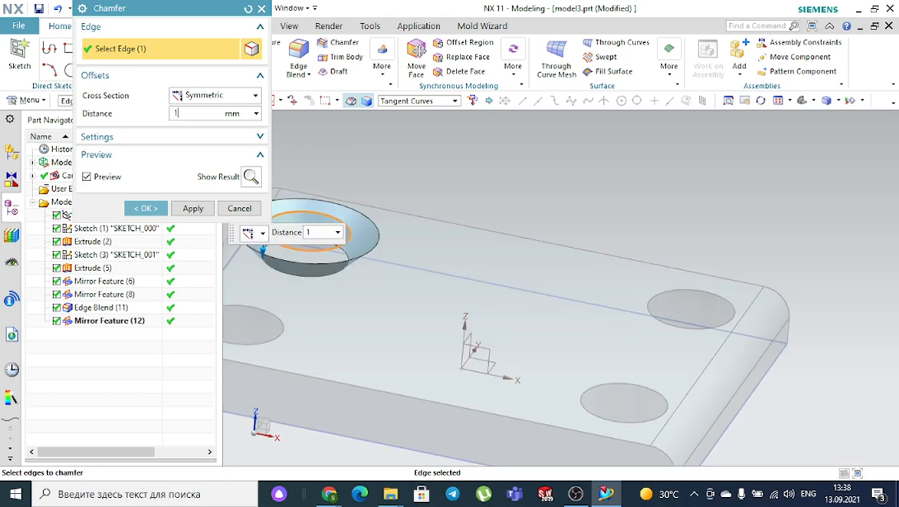
text(1)
key(Return)
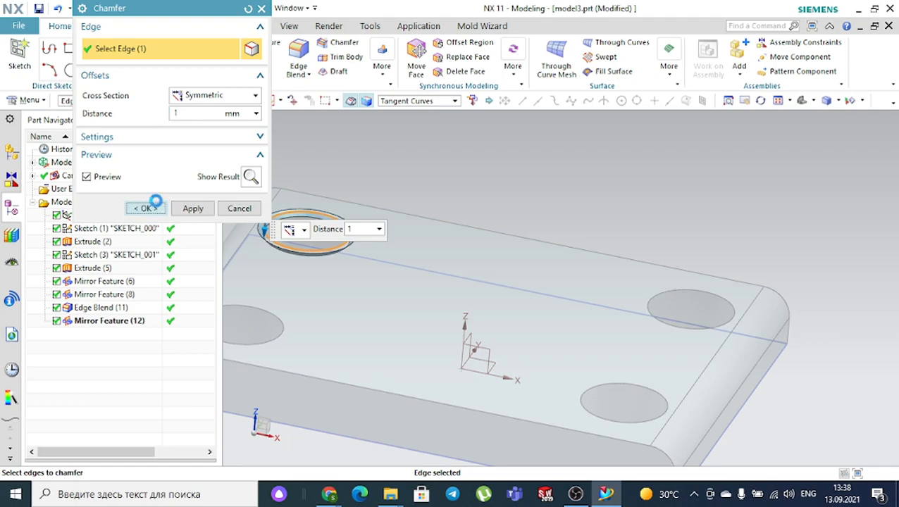
click(146, 208)
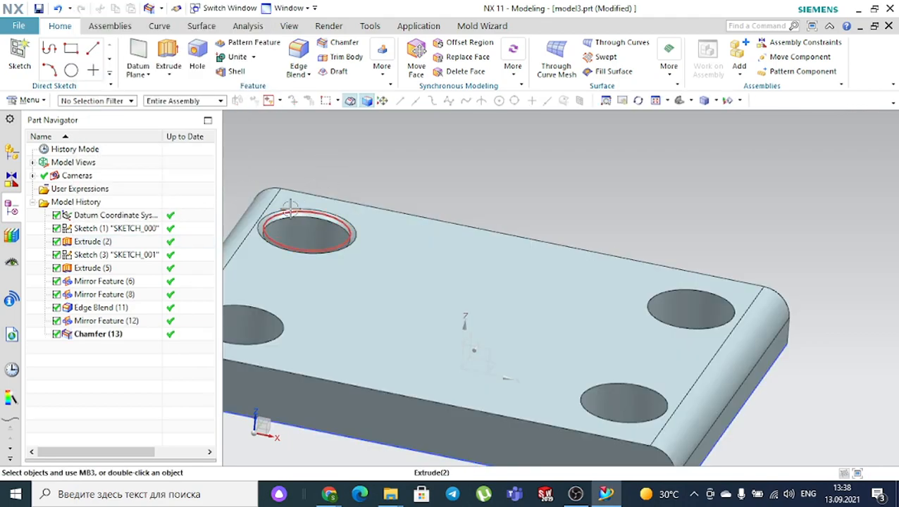
- Hide SKETCH_001 and orbit the plate toward a top view
click(293, 208)
click(371, 191)
scroll(437, 191, up, 1)
middle_drag(453, 186, 452, 203)
scroll(452, 203, down, 3)
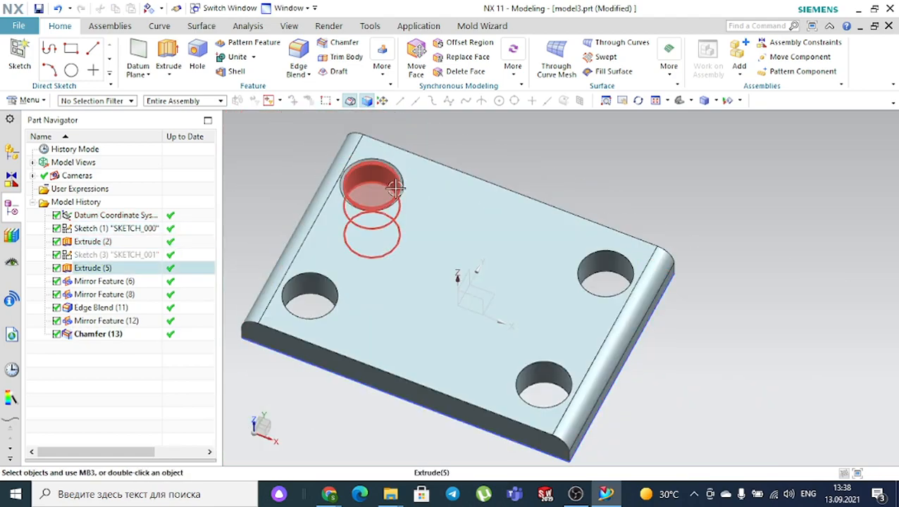
- Mirror Chamfer (13) about the datum YZ plane onto the opposite hole, creating Mirror Feature (14)
click(387, 77)
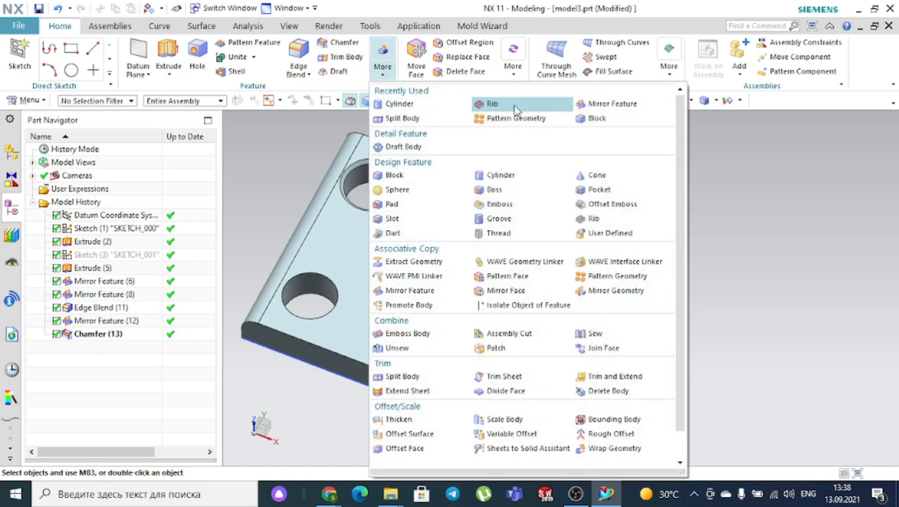
click(593, 106)
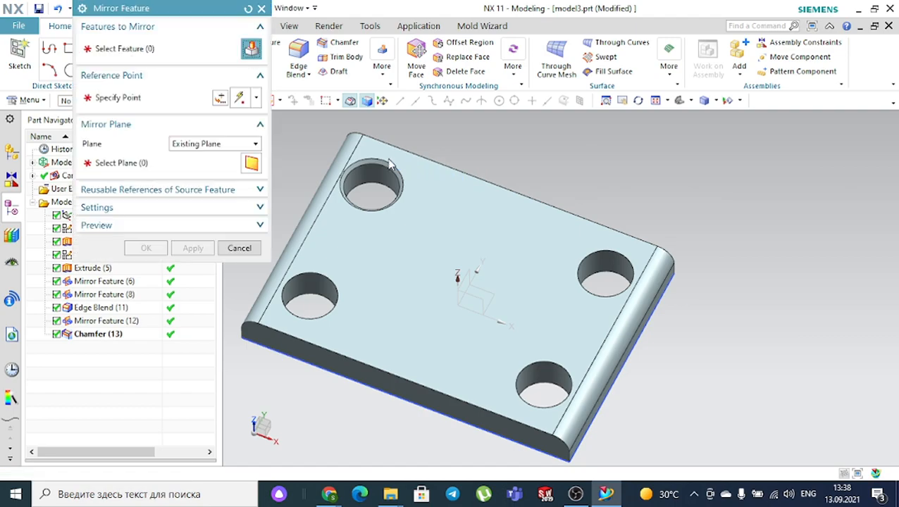
scroll(451, 200, down, 3)
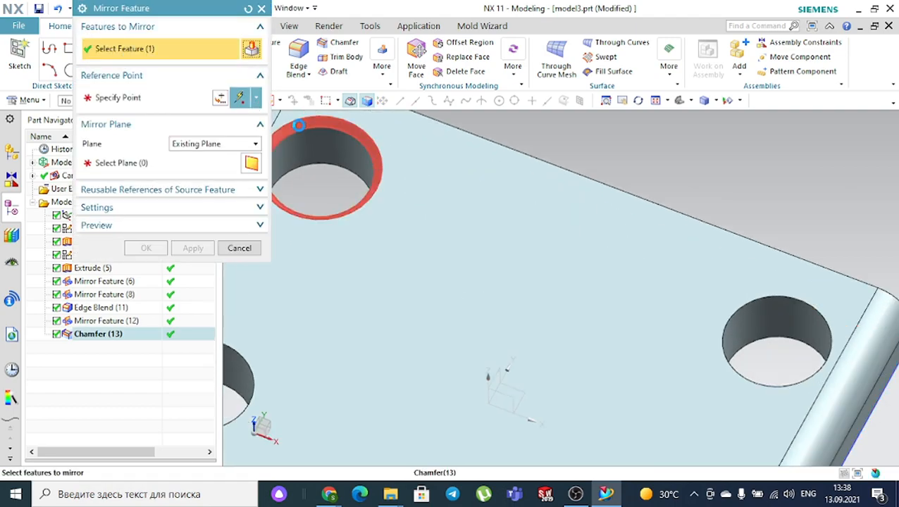
click(319, 126)
scroll(373, 132, up, 3)
click(186, 162)
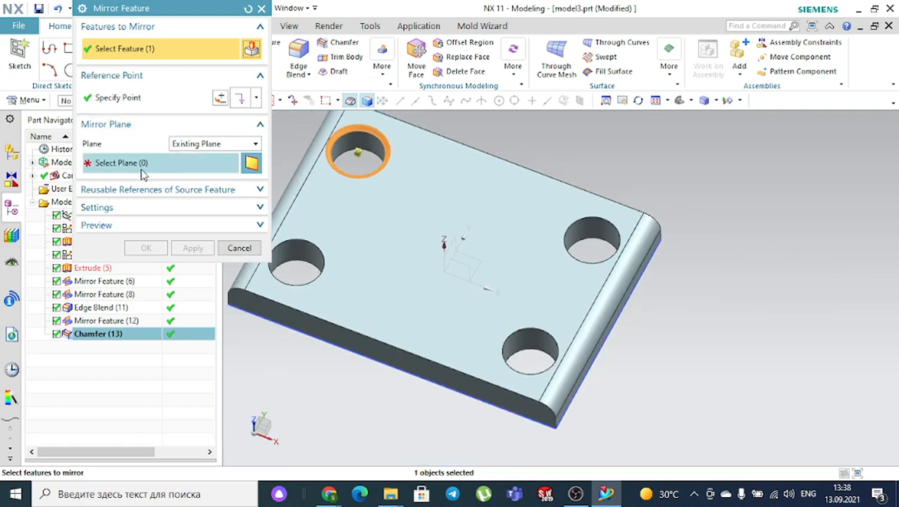
click(458, 242)
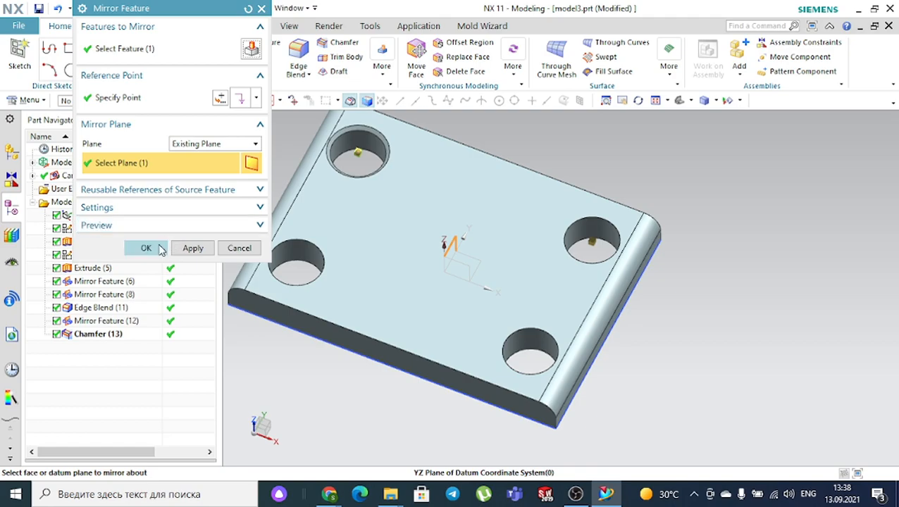
click(149, 247)
middle_drag(660, 211, 670, 171)
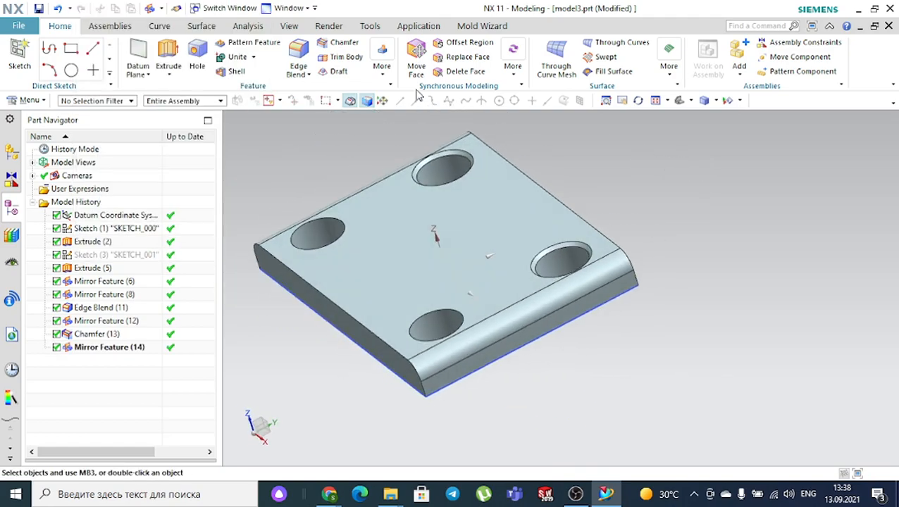
click(382, 66)
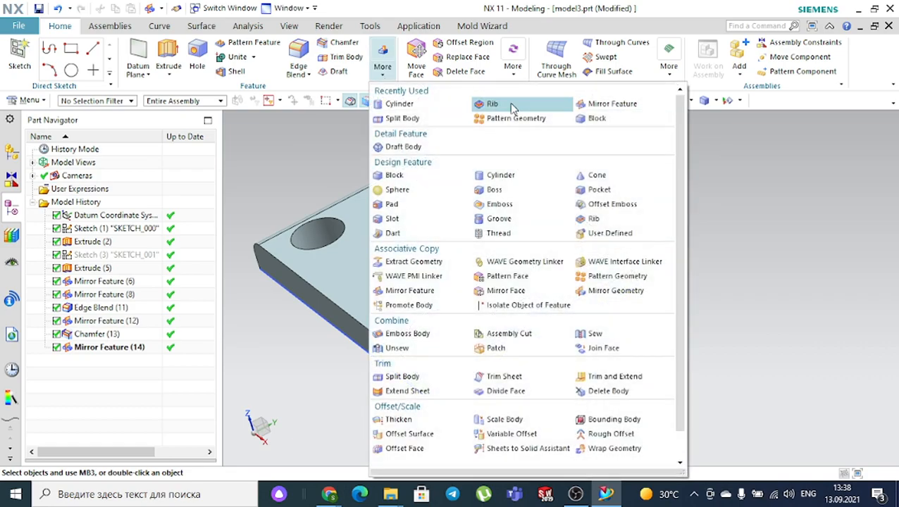
- Start Mirror Feature and select Chamfer (13) and Mirror Feature (14)
click(601, 103)
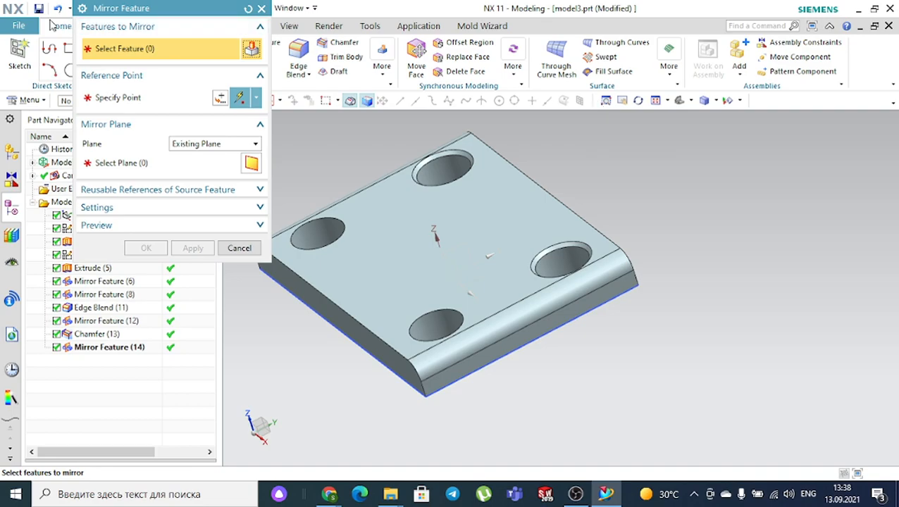
scroll(492, 141, up, 3)
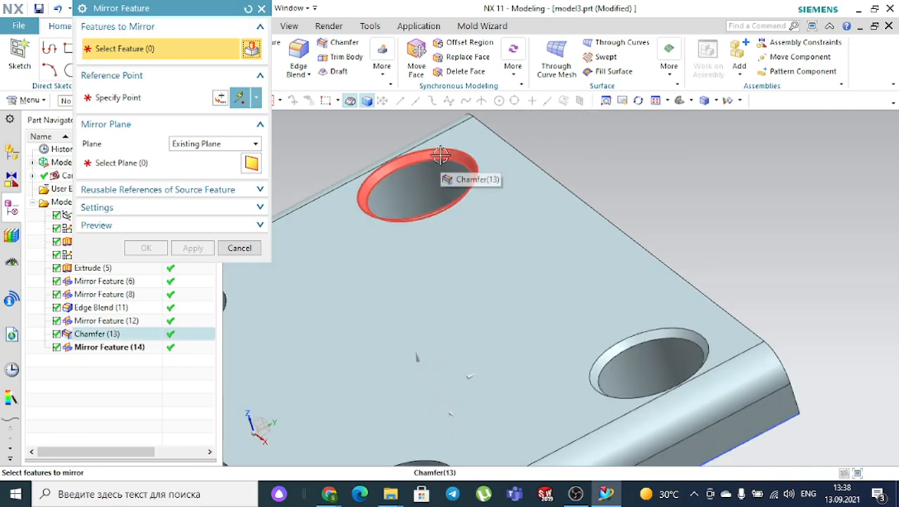
click(439, 155)
scroll(692, 271, down, 3)
scroll(646, 267, up, 4)
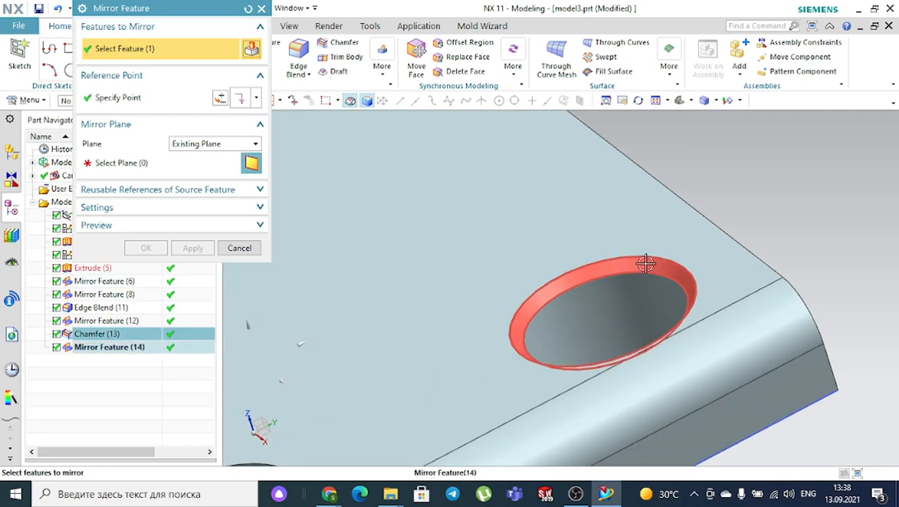
click(646, 267)
- Mirror the chamfers about the XZ datum plane, creating Mirror Feature (15)
click(144, 163)
scroll(421, 179, down, 5)
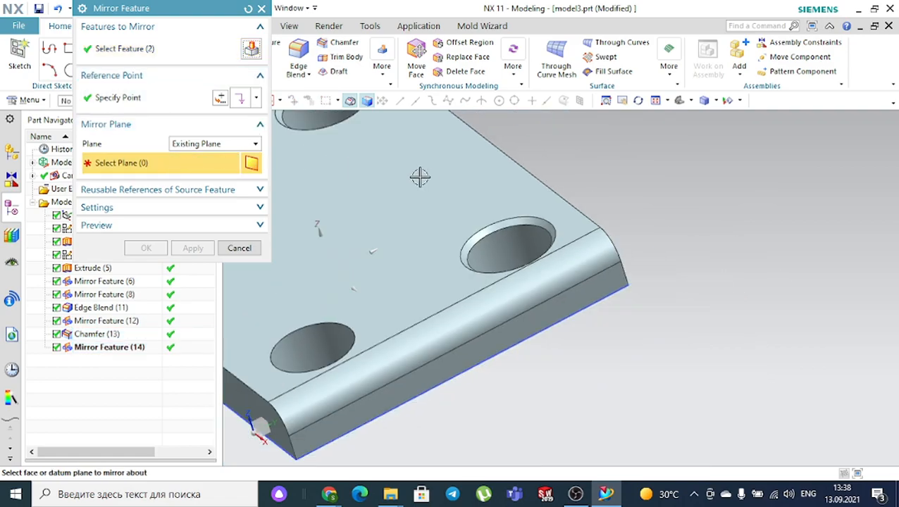
click(355, 215)
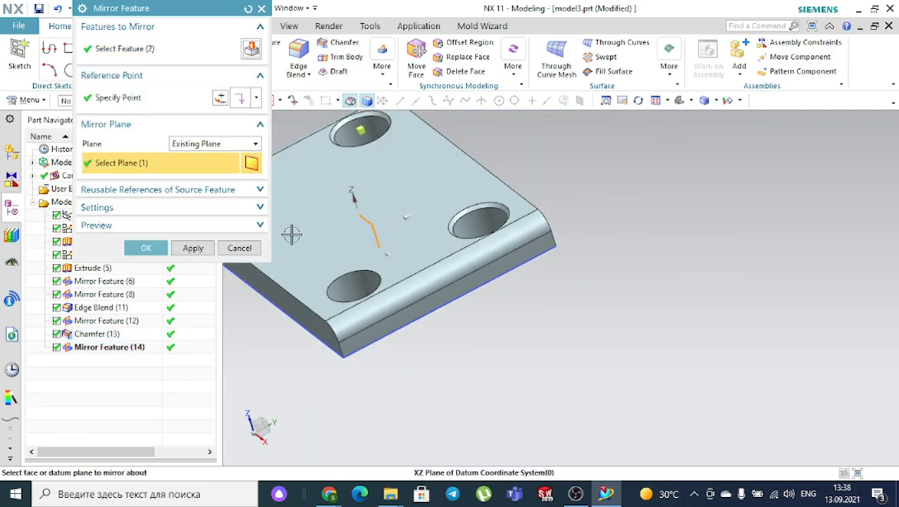
scroll(421, 229, down, 2)
click(146, 248)
mouse_move(267, 269)
middle_down()
mouse_move(295, 289)
mouse_move(290, 299)
mouse_move(307, 283)
mouse_move(318, 294)
mouse_move(287, 291)
mouse_move(295, 273)
middle_up()
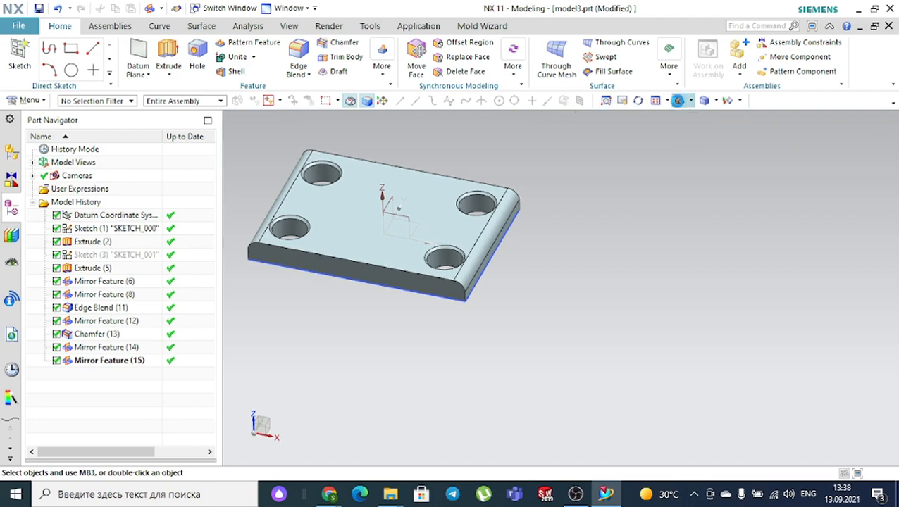
click(676, 100)
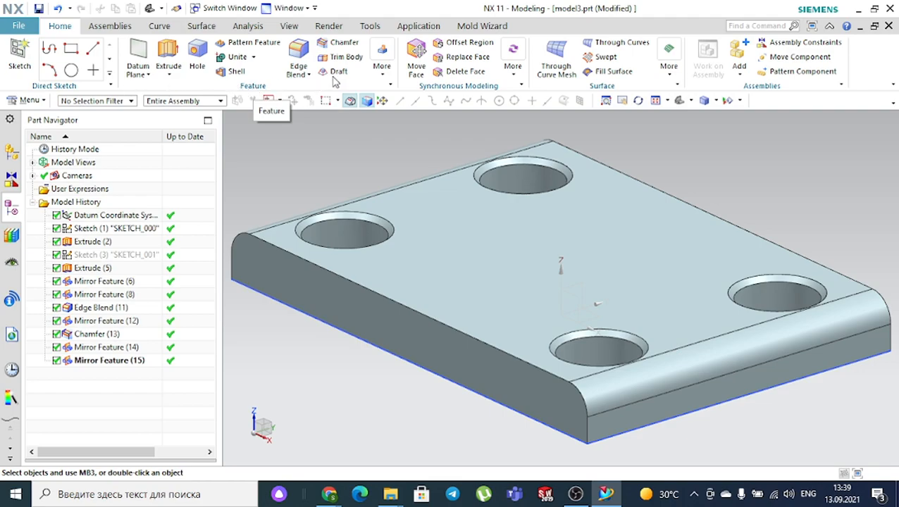
click(382, 76)
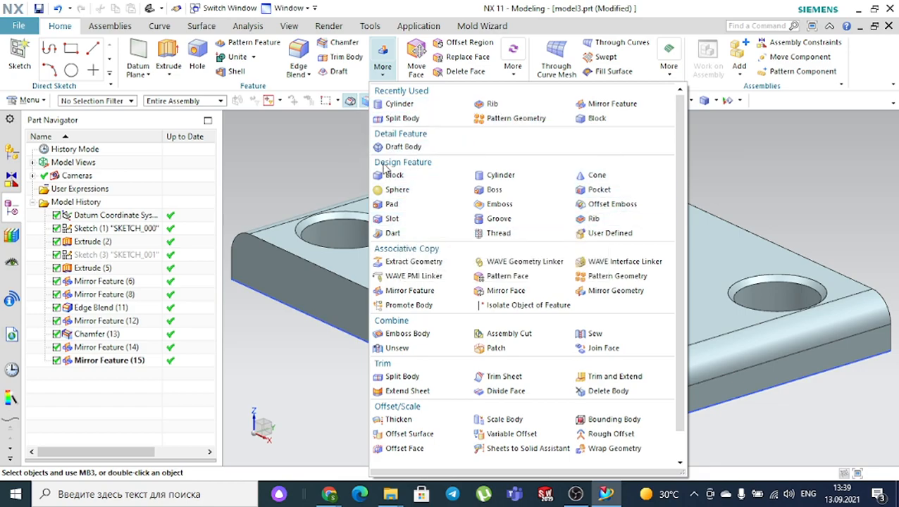
click(294, 143)
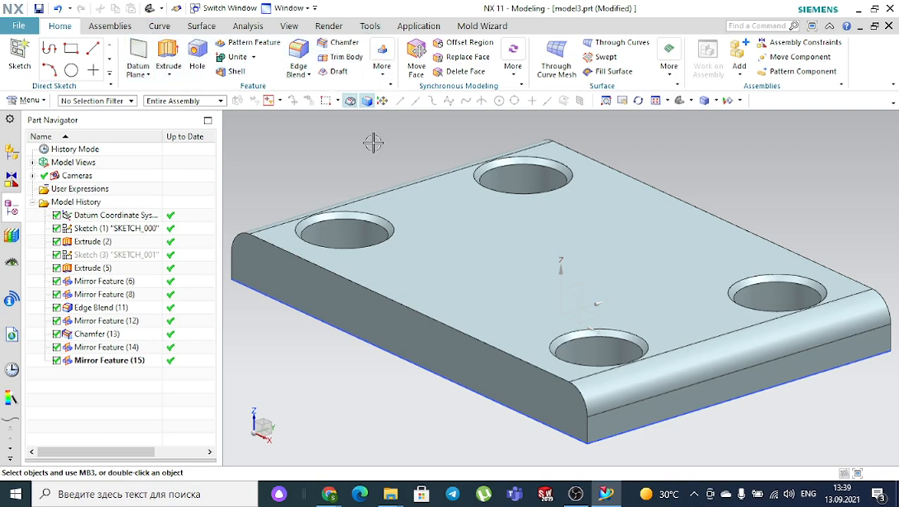
scroll(373, 143, down, 2)
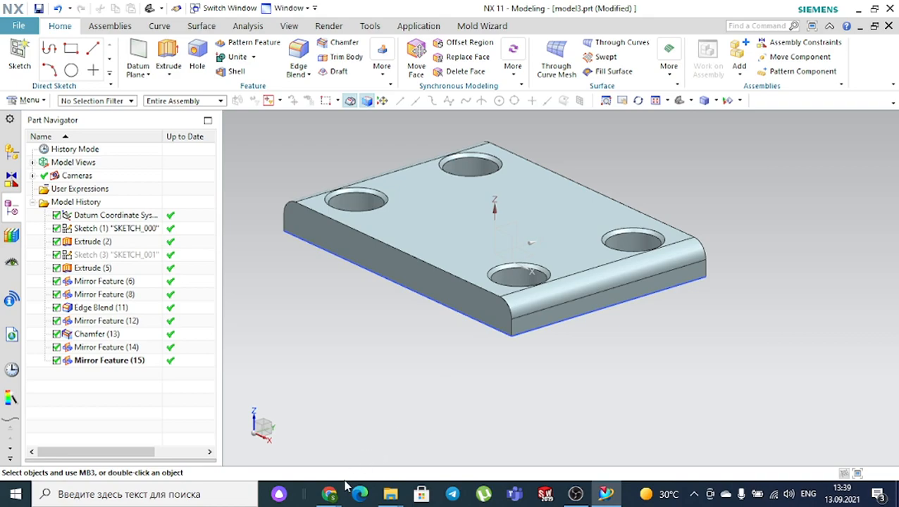
- Open the 2.jpg bracket drawing from the Extrude and revolve folder in Photos, shared through Google Meet
mouse_move(331, 495)
click(275, 437)
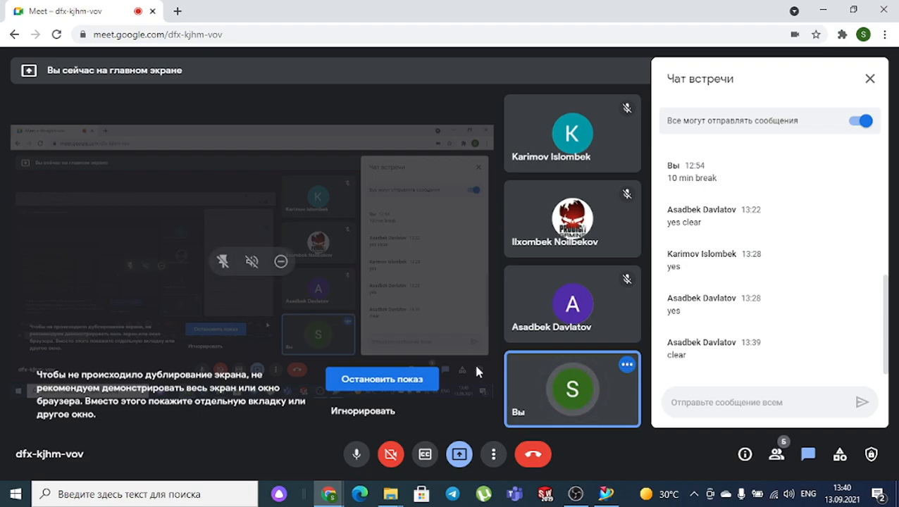
mouse_move(389, 494)
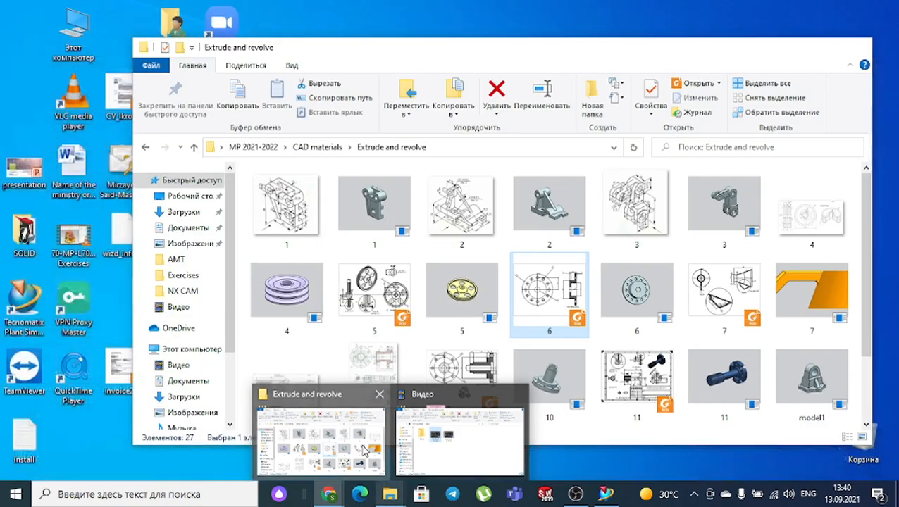
click(365, 451)
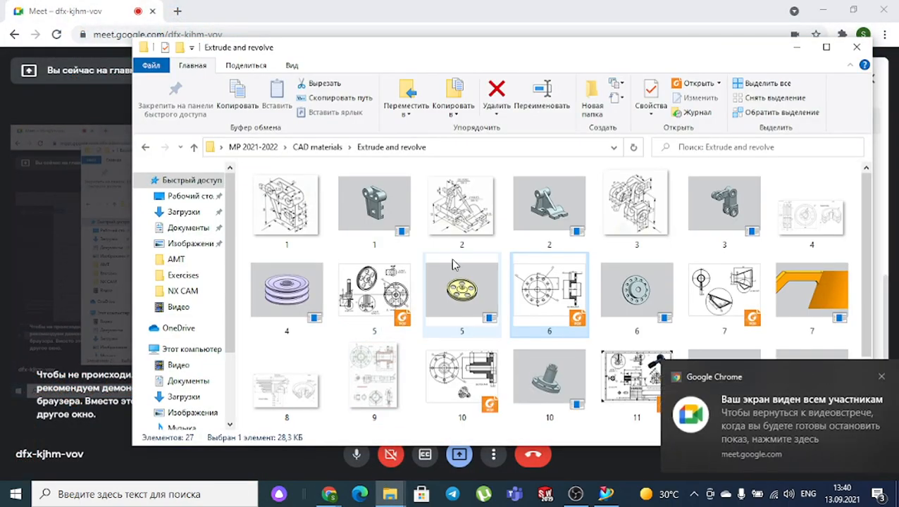
double_click(458, 208)
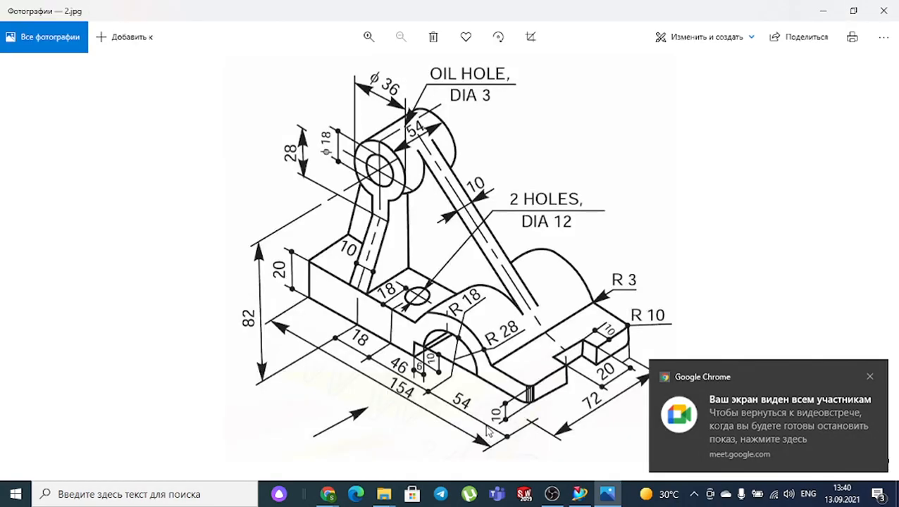
- Dismiss Chrome's screen-sharing notice and switch back to NX 11 showing model3.prt
click(870, 377)
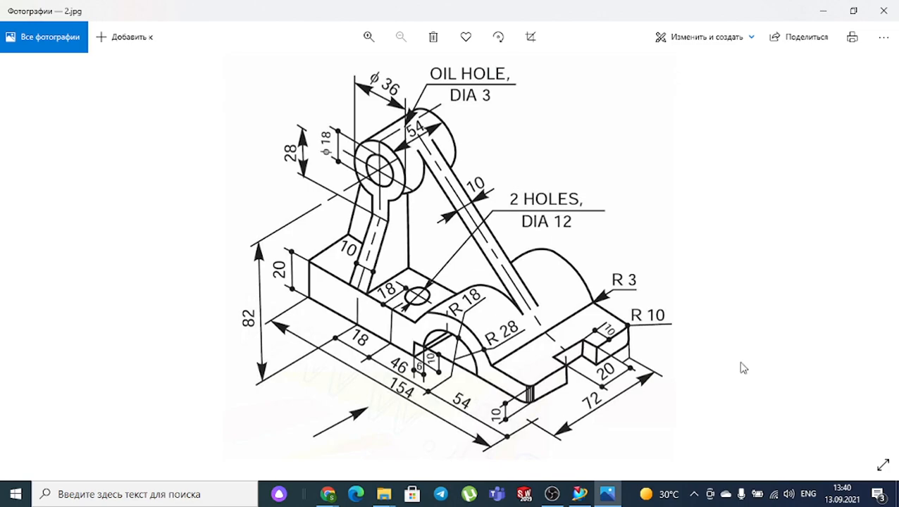
click(579, 493)
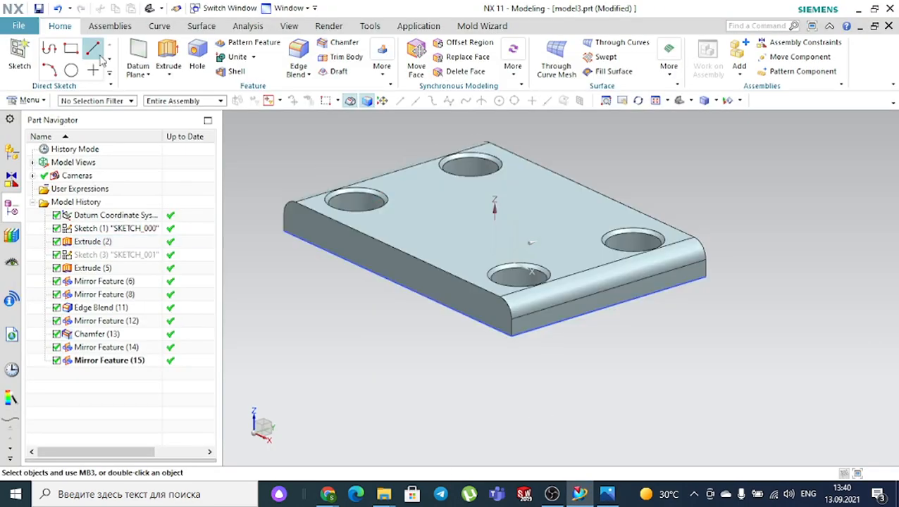
- Create a new Model-template part named model4.prt, then view the 2.jpg drawing in Photos
click(24, 27)
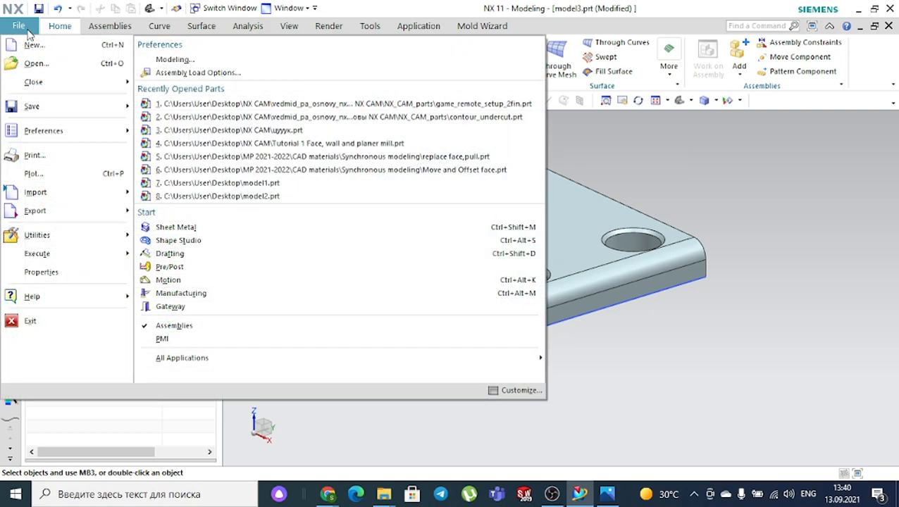
key(Escape)
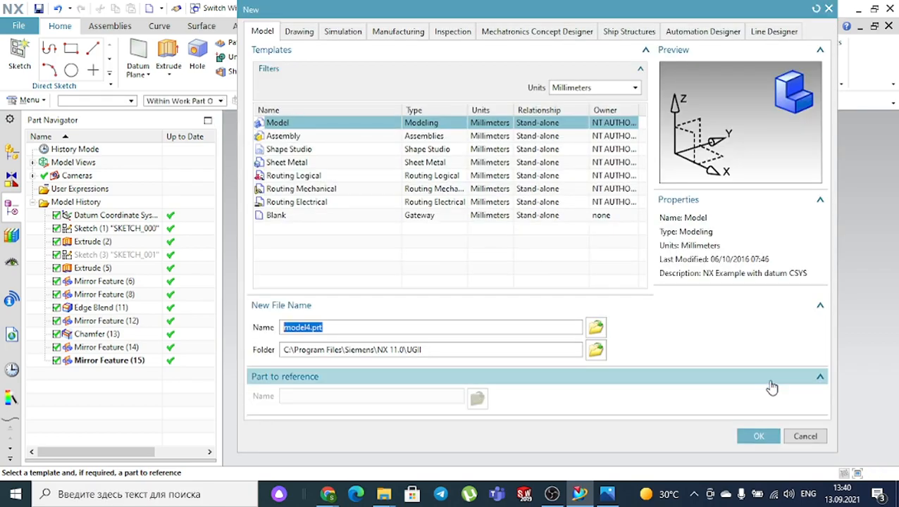
click(762, 435)
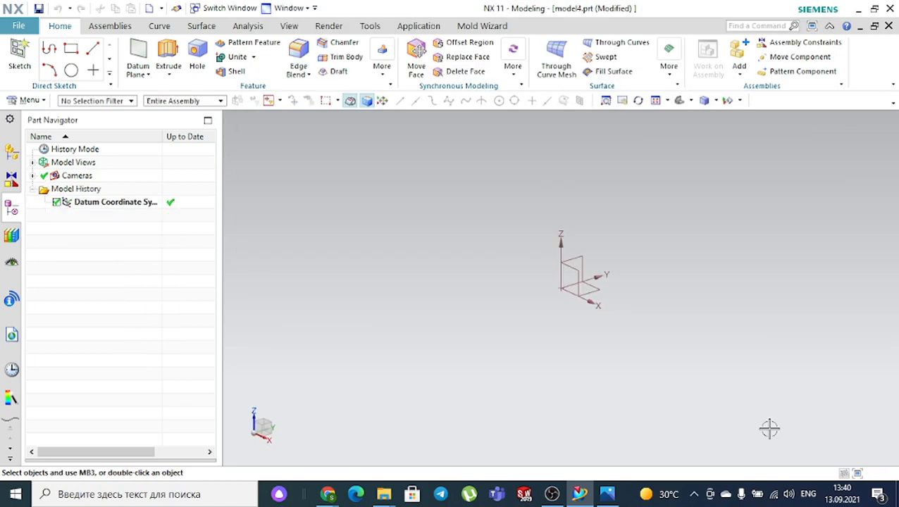
click(609, 487)
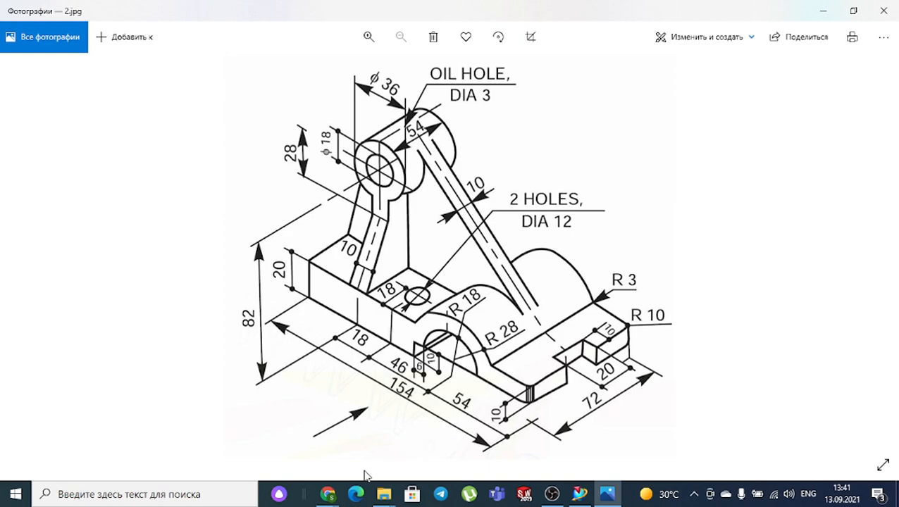
- Start Sketch (1) on model4's datum XZ plane, briefly checking the reference drawing
click(579, 493)
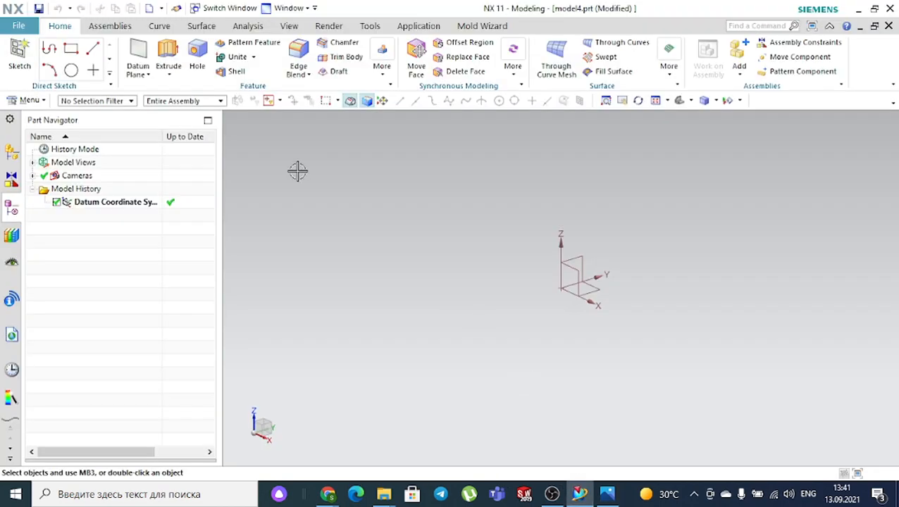
click(19, 56)
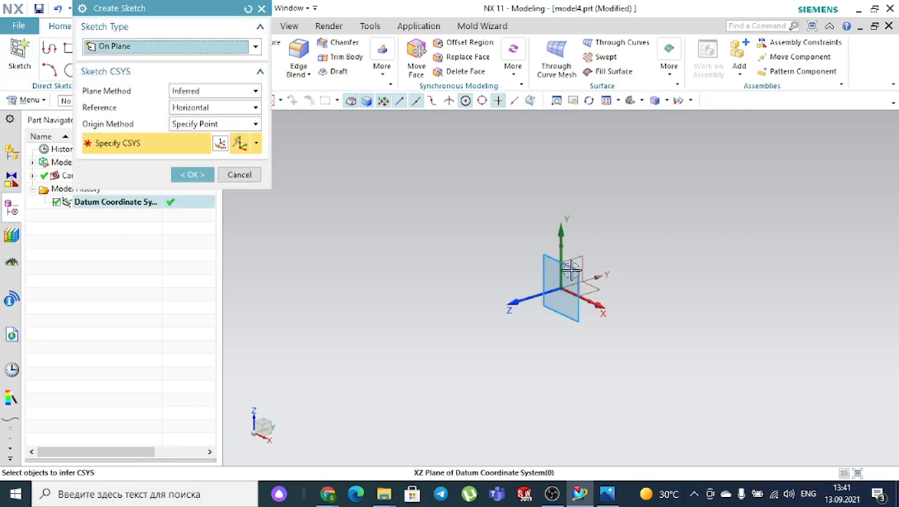
click(210, 177)
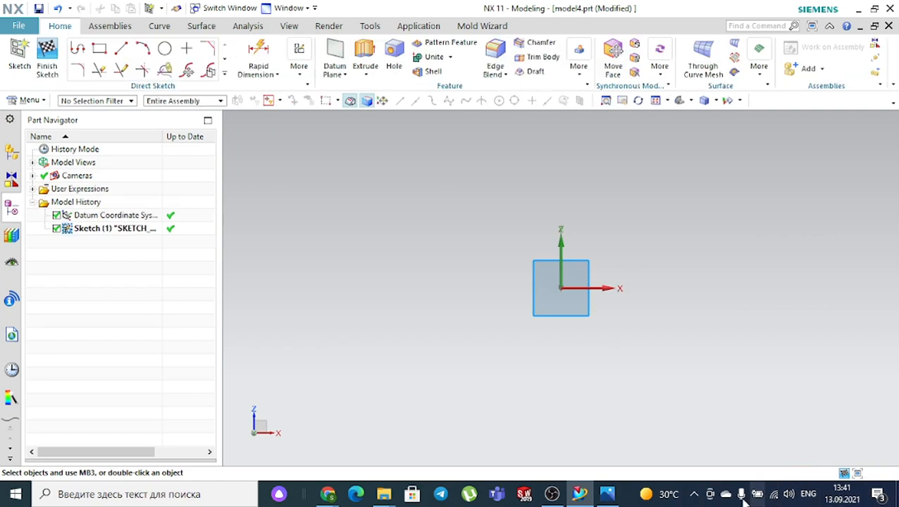
click(620, 497)
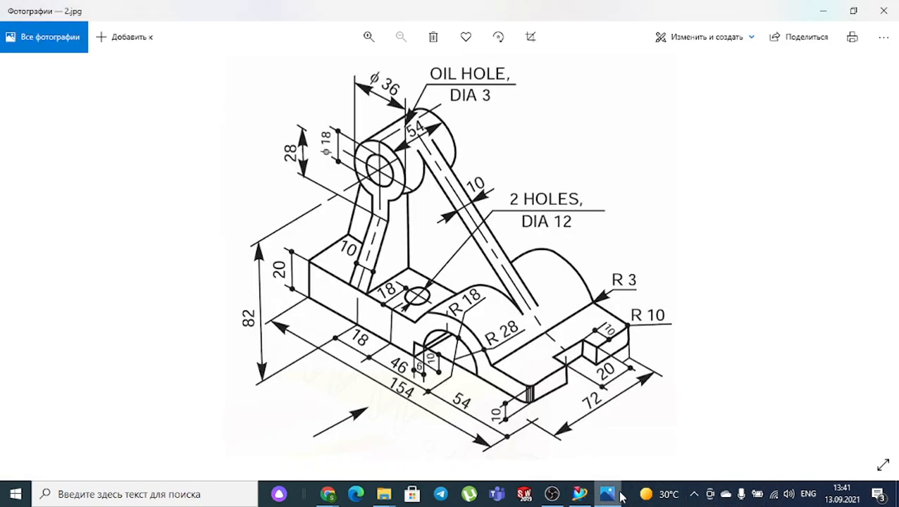
click(620, 496)
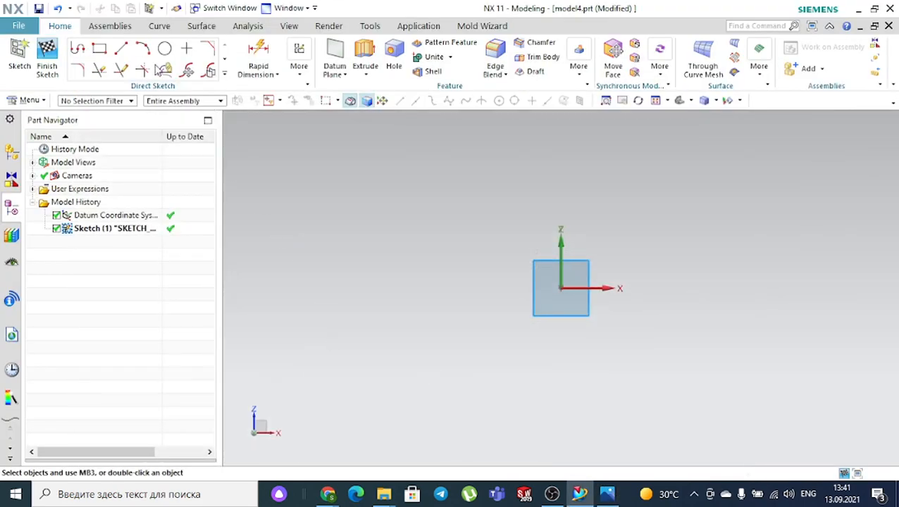
- Draw the outline's 22-long vertical and 73-long horizontal lines with Profile
click(77, 48)
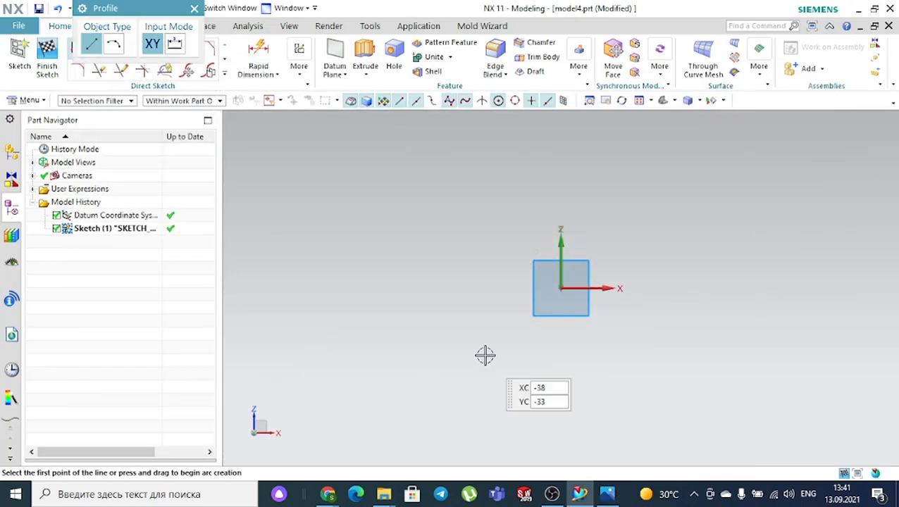
click(384, 294)
click(384, 249)
click(532, 250)
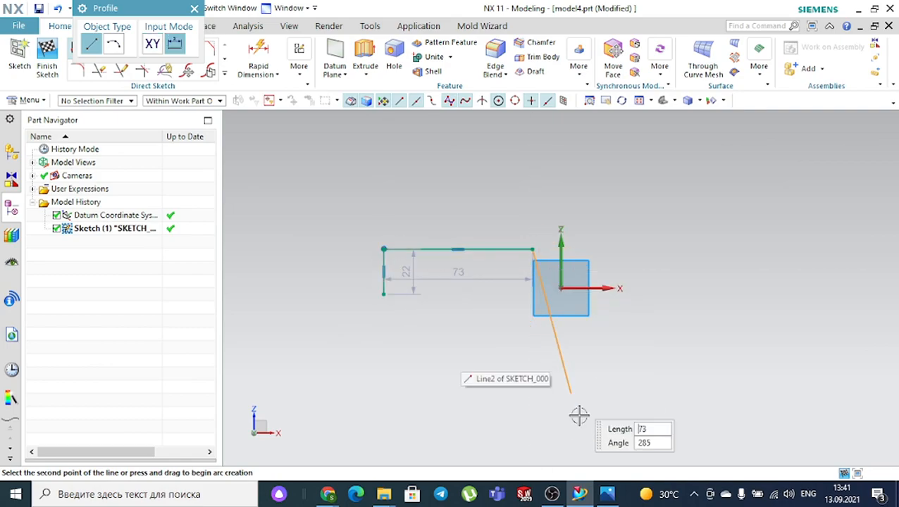
click(608, 494)
click(607, 494)
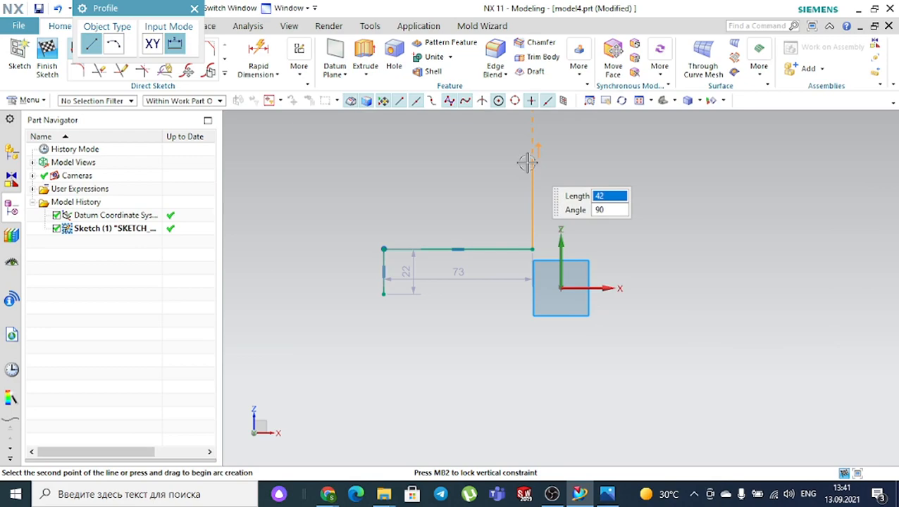
- Draw the large R31.1 arc from the 73 line's end, undoing a stray first attempt
click(115, 44)
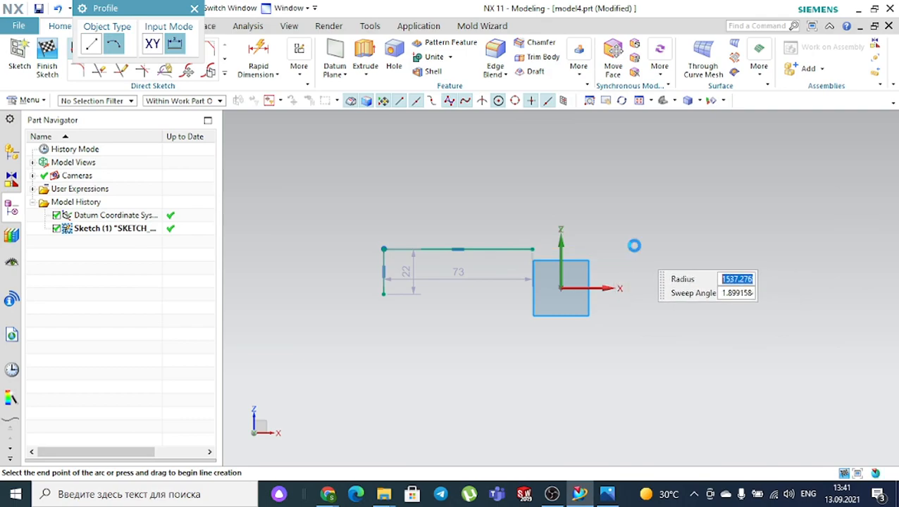
click(636, 248)
text(60)
key(Escape)
key(ctrl+z)
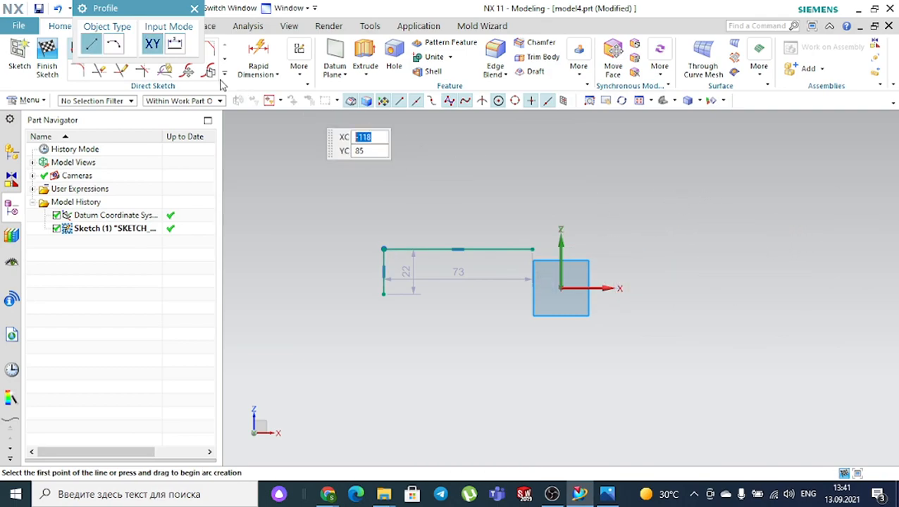
click(113, 44)
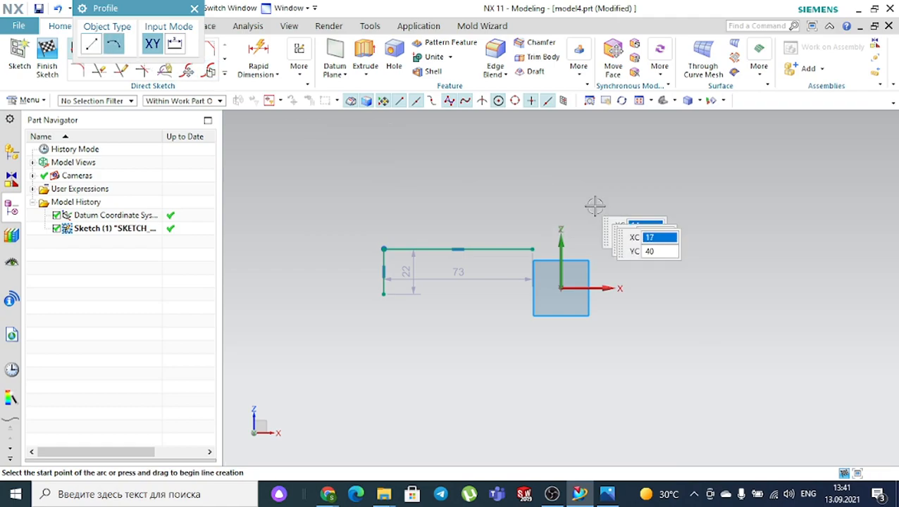
click(534, 249)
click(654, 254)
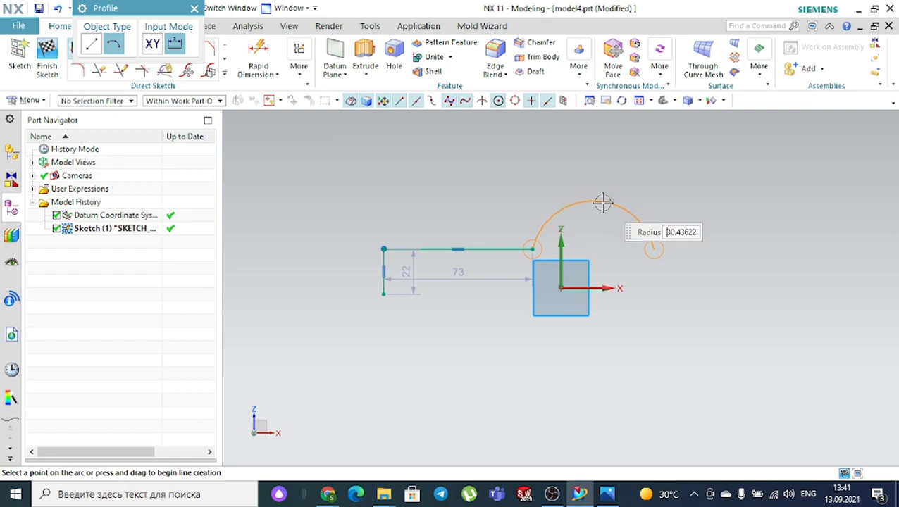
click(604, 204)
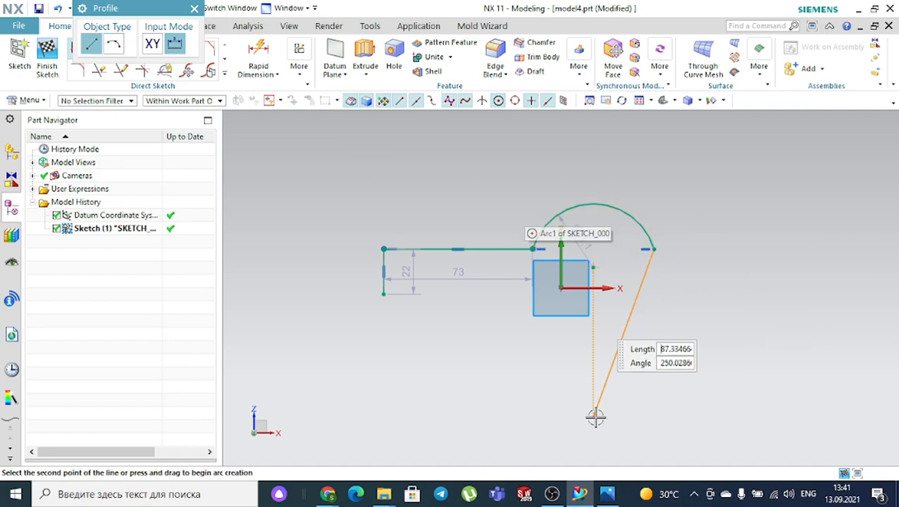
click(607, 502)
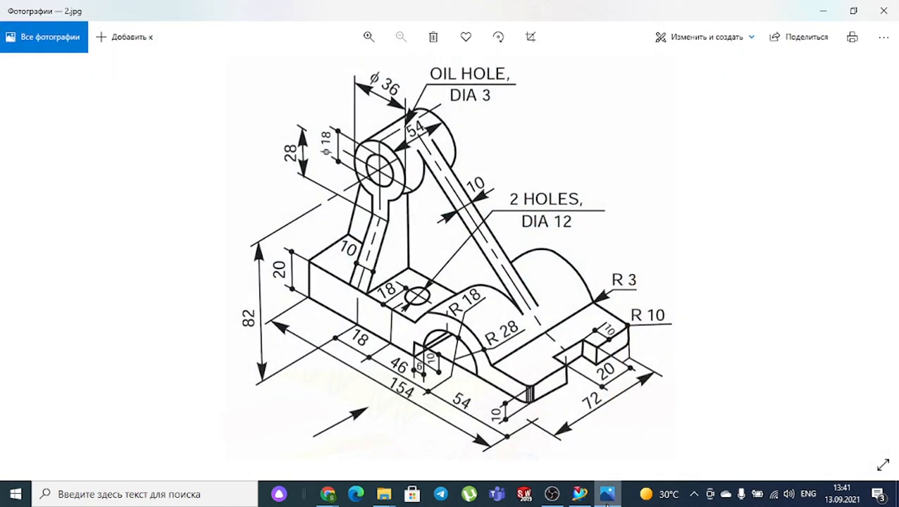
click(607, 502)
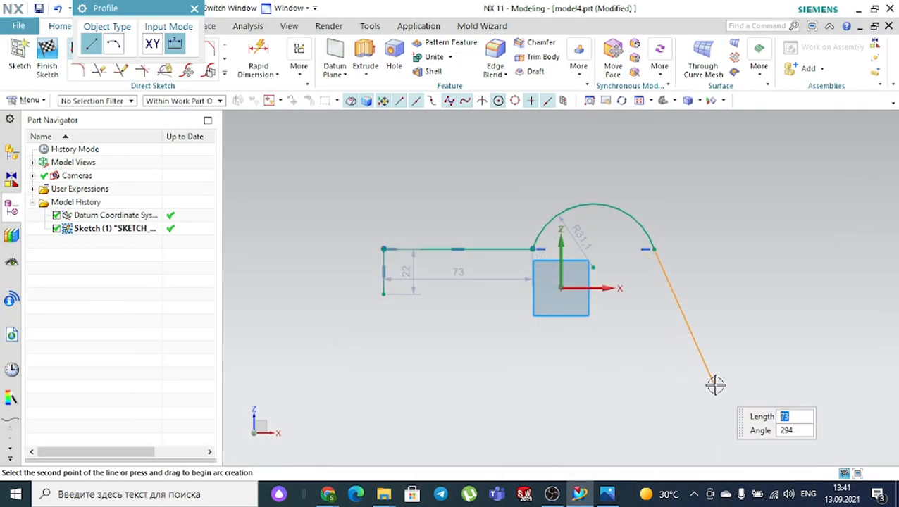
- Add the 46-long top line and 8.9 drop right of the arc, undoing the extra bottom line
click(748, 249)
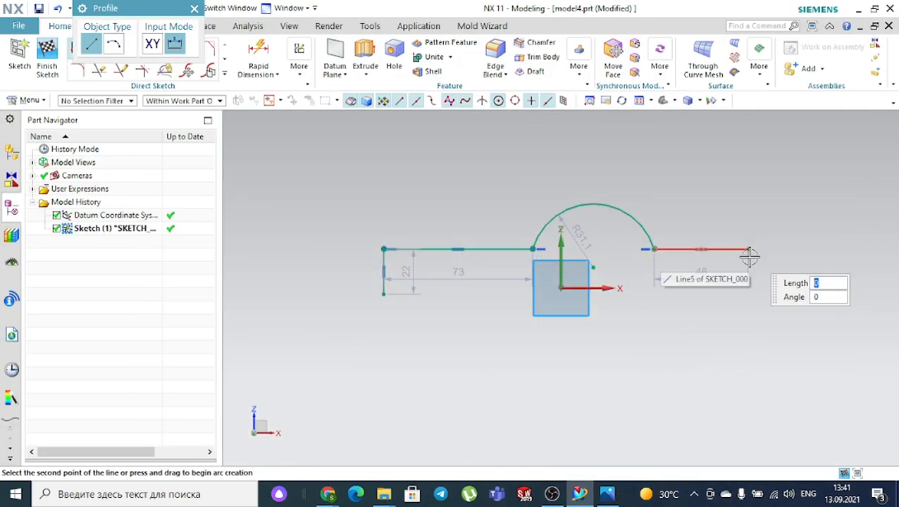
click(616, 499)
click(618, 498)
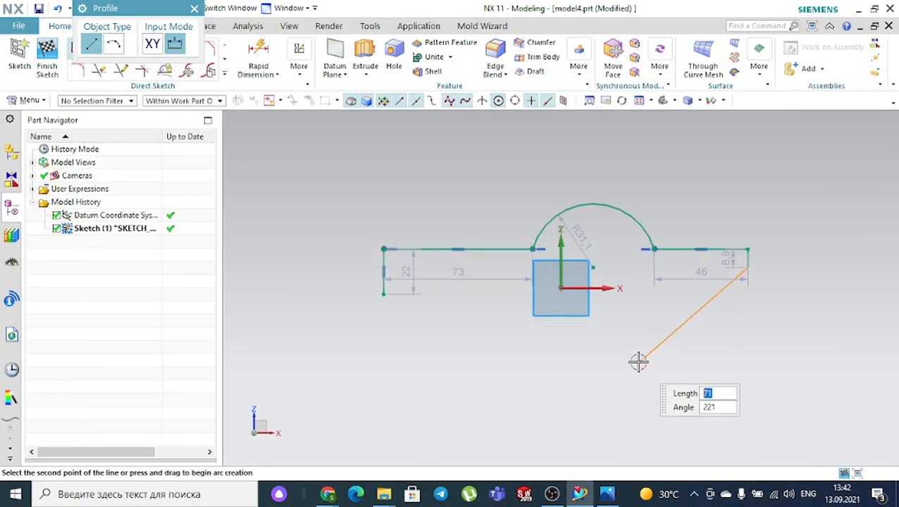
click(655, 268)
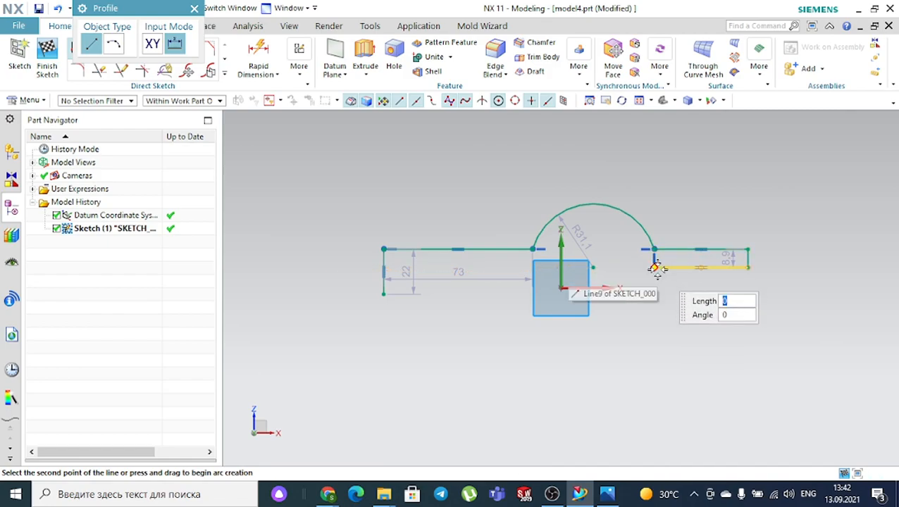
click(608, 494)
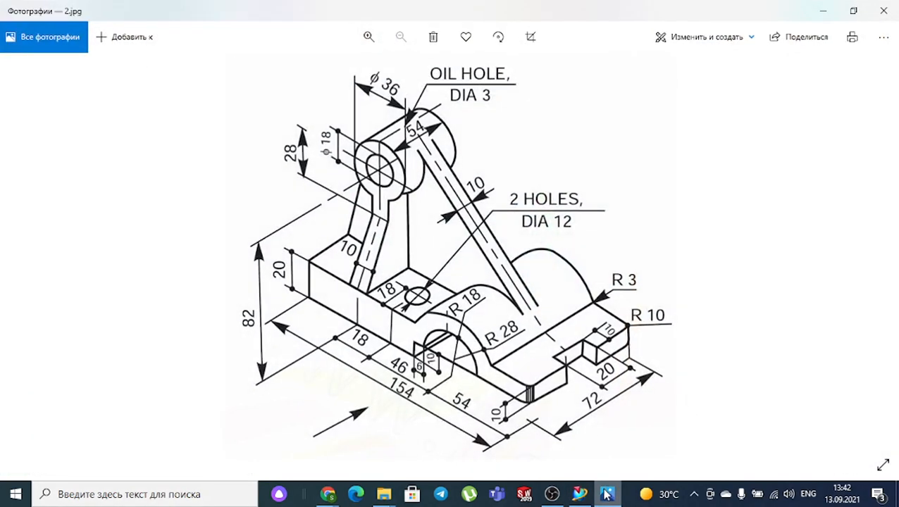
click(607, 494)
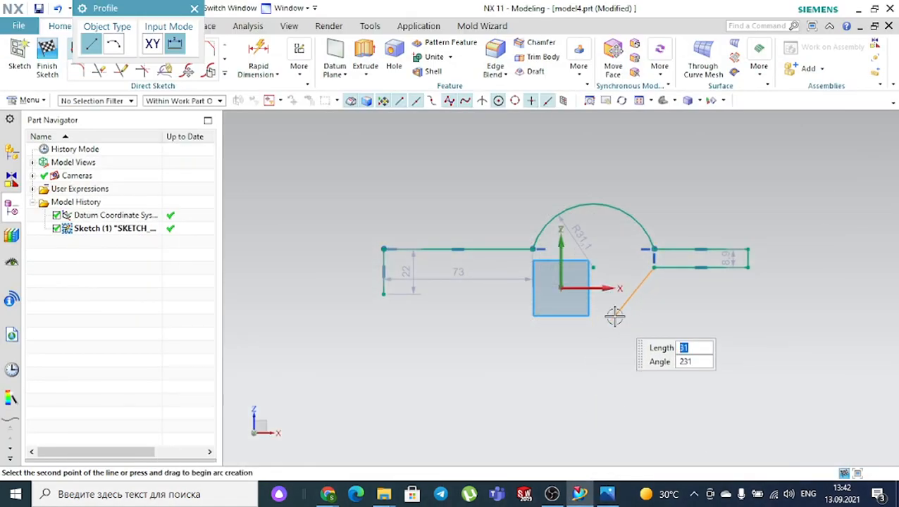
key(Escape)
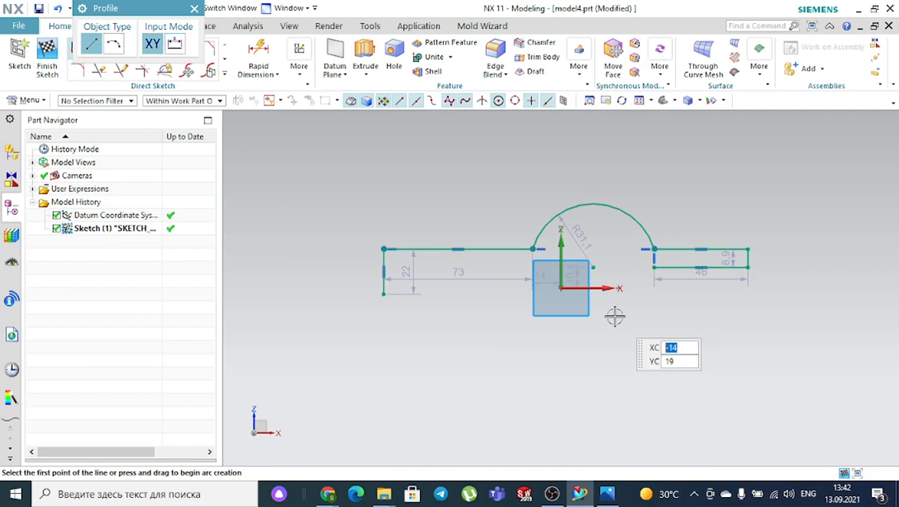
key(Escape)
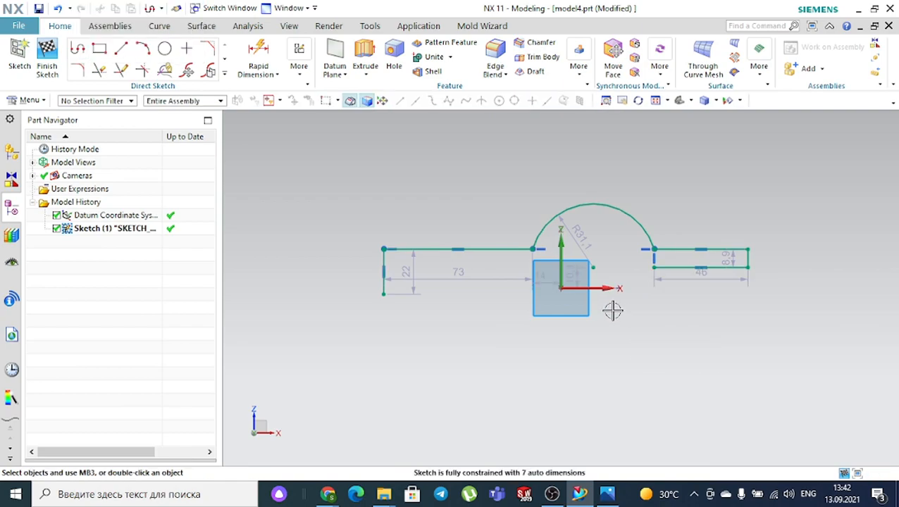
key(ctrl+z)
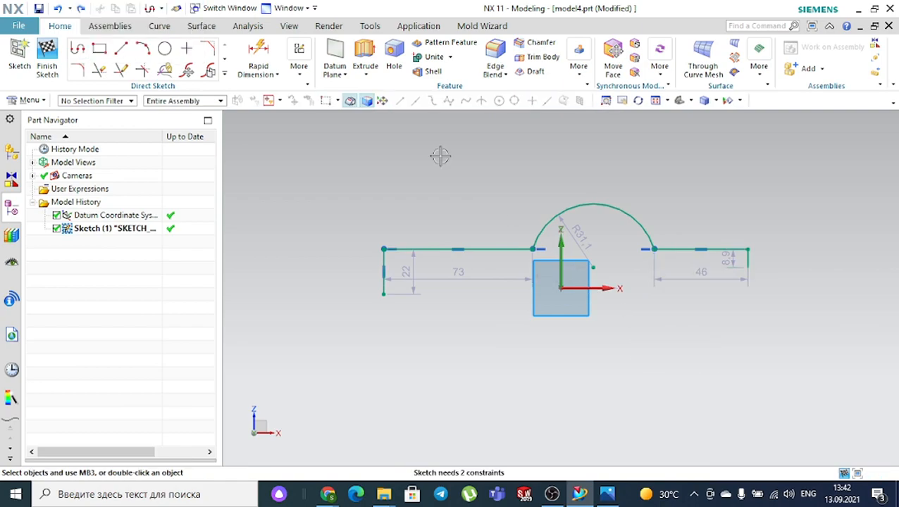
- Draw the 53.7 lower line ending at the right step's corner
click(79, 51)
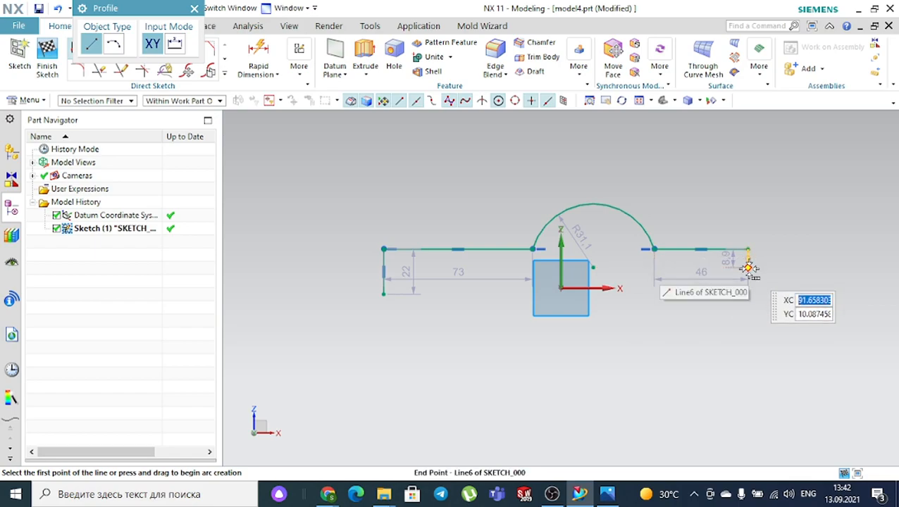
click(640, 271)
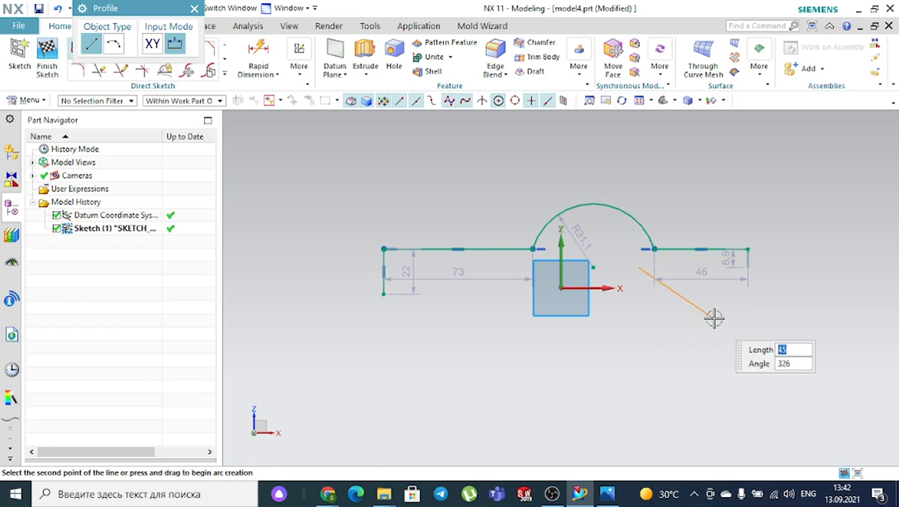
click(749, 266)
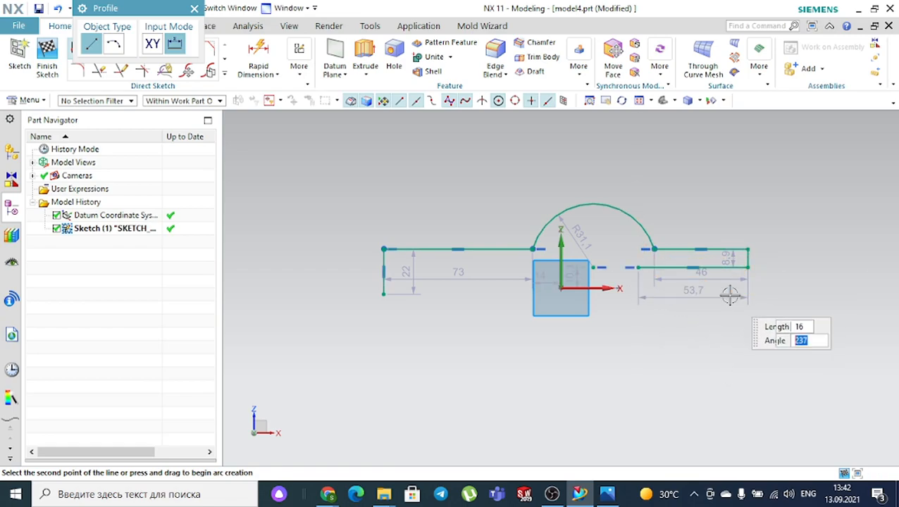
middle_click(728, 296)
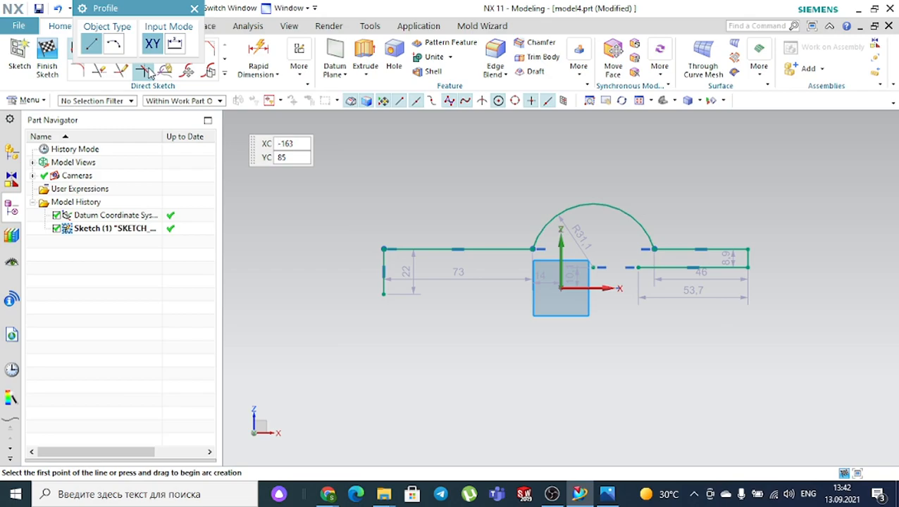
- Add a smaller inner arc starting from the lower line's end
click(115, 46)
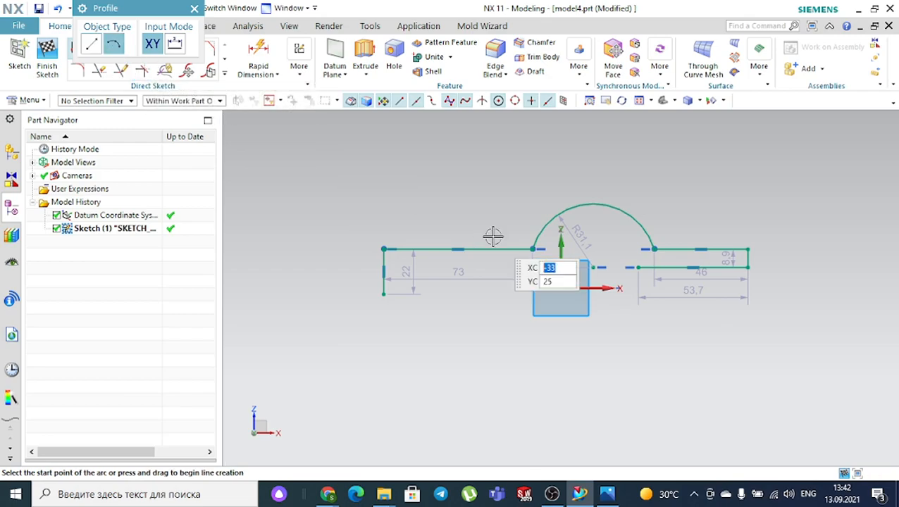
click(639, 266)
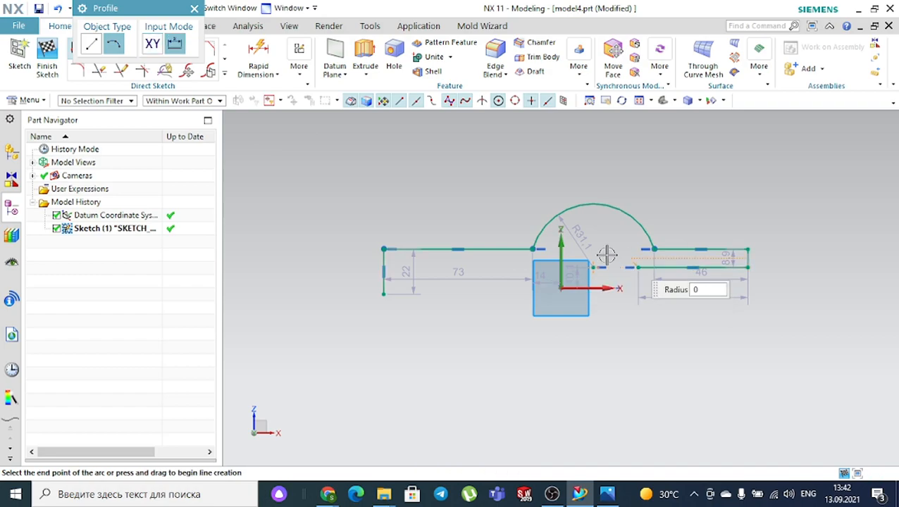
click(550, 267)
click(573, 235)
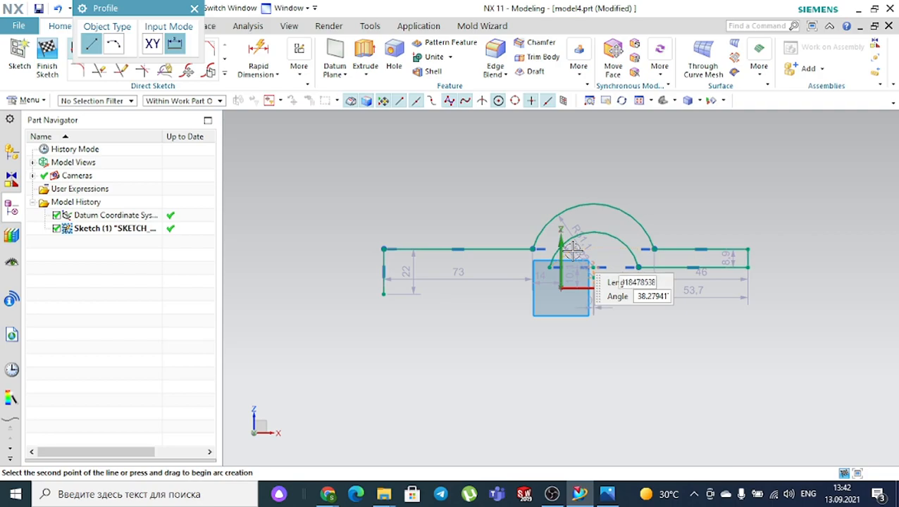
key(Escape)
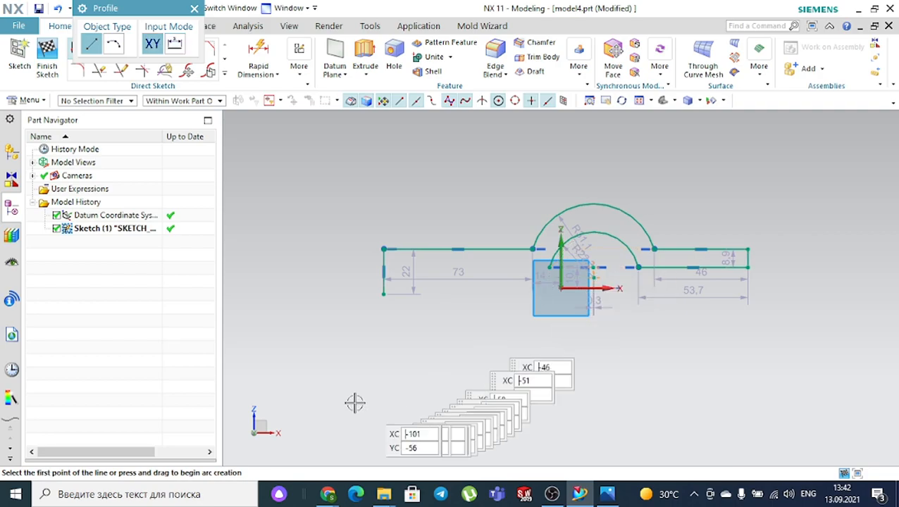
click(607, 496)
click(609, 496)
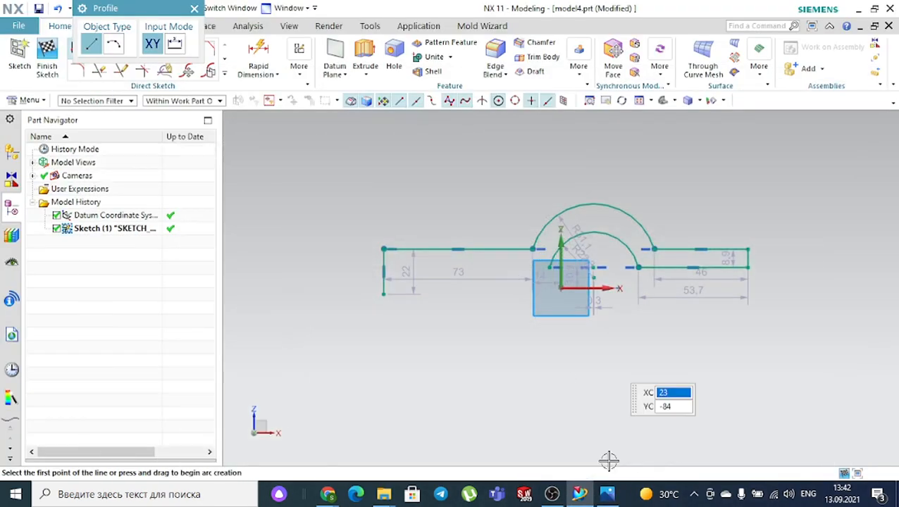
- Close the left step with 13.1 vertical and 73 bottom lines, then view 2.jpg
click(529, 270)
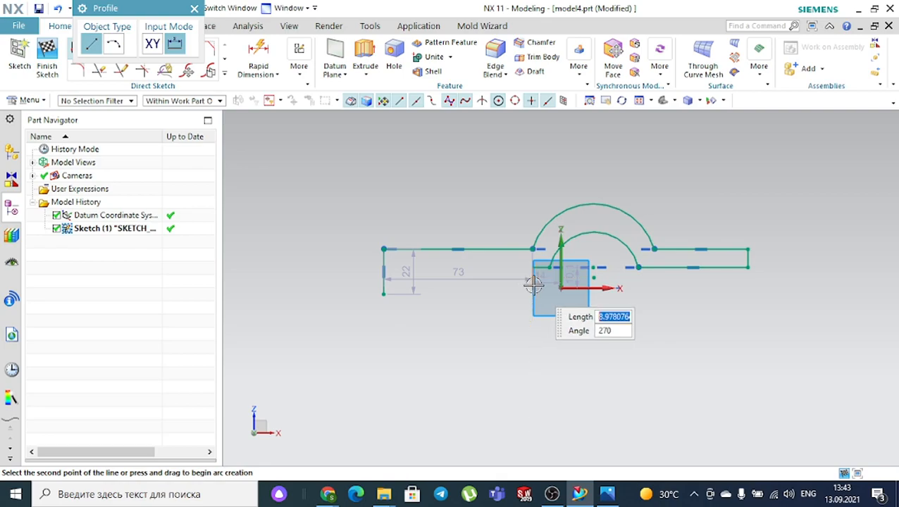
scroll(470, 289, up, 2)
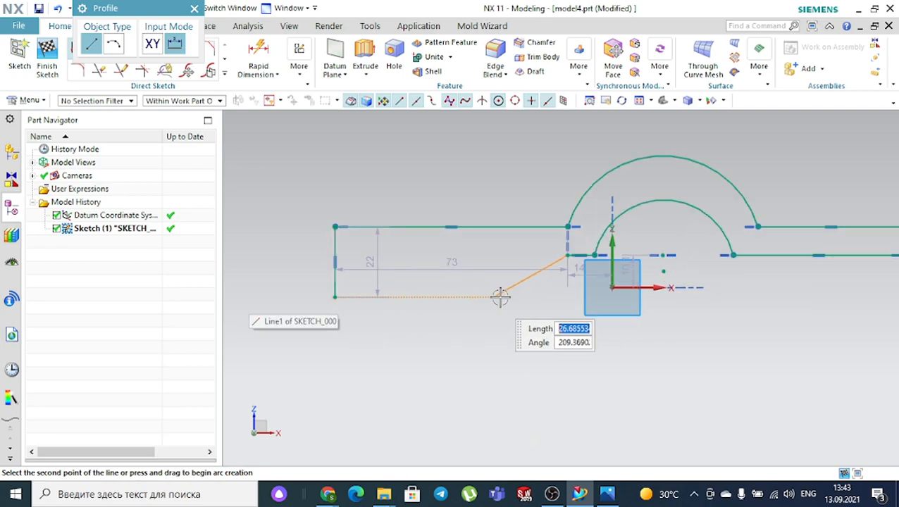
click(565, 296)
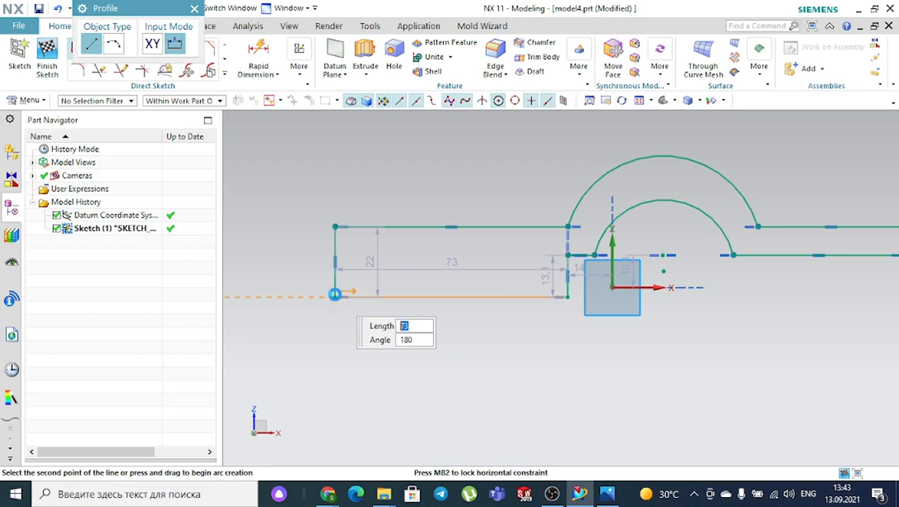
click(336, 297)
middle_click(502, 382)
scroll(501, 381, down, 3)
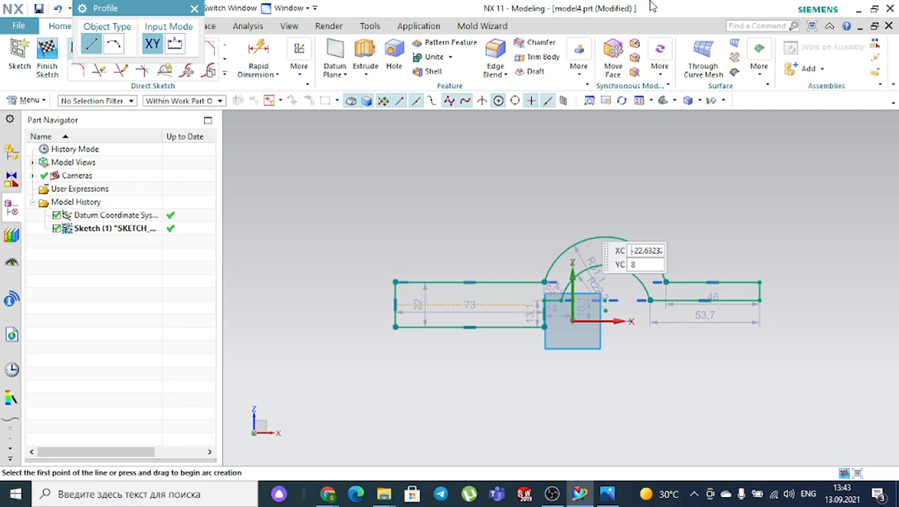
click(608, 494)
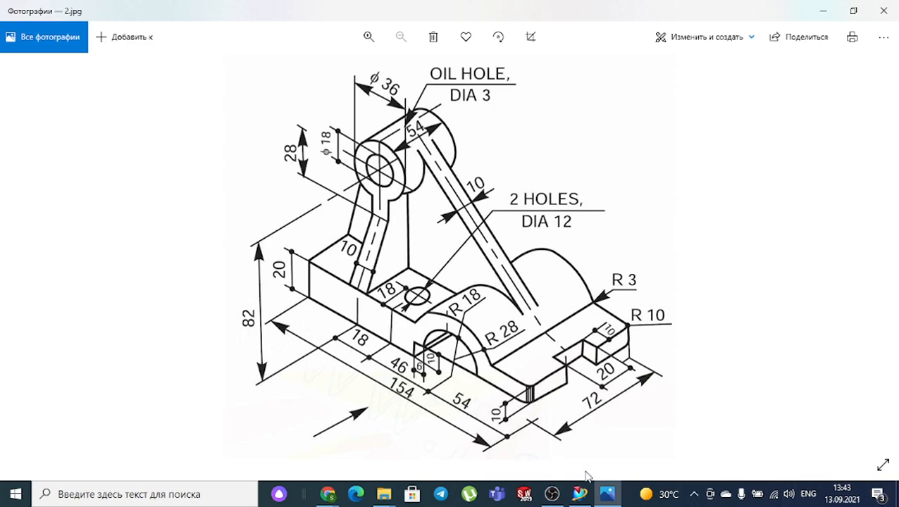
- Exit Profile and dimension the left vertical edge's height as 20 with Rapid Dimension
mouse_move(580, 494)
click(596, 422)
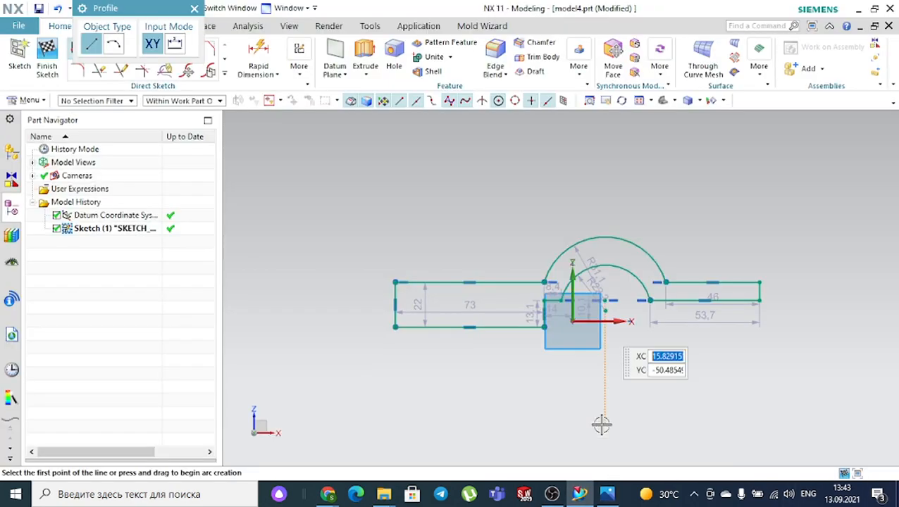
click(250, 27)
click(194, 7)
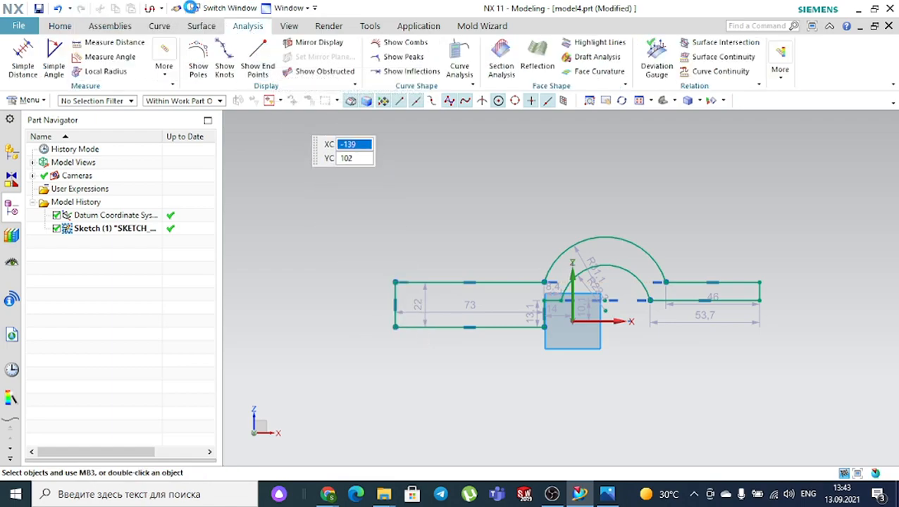
click(60, 26)
click(257, 59)
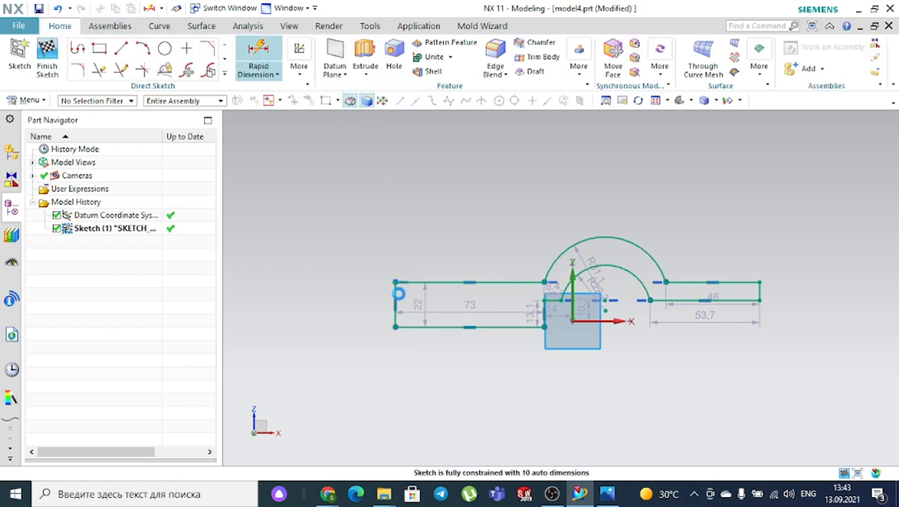
click(396, 304)
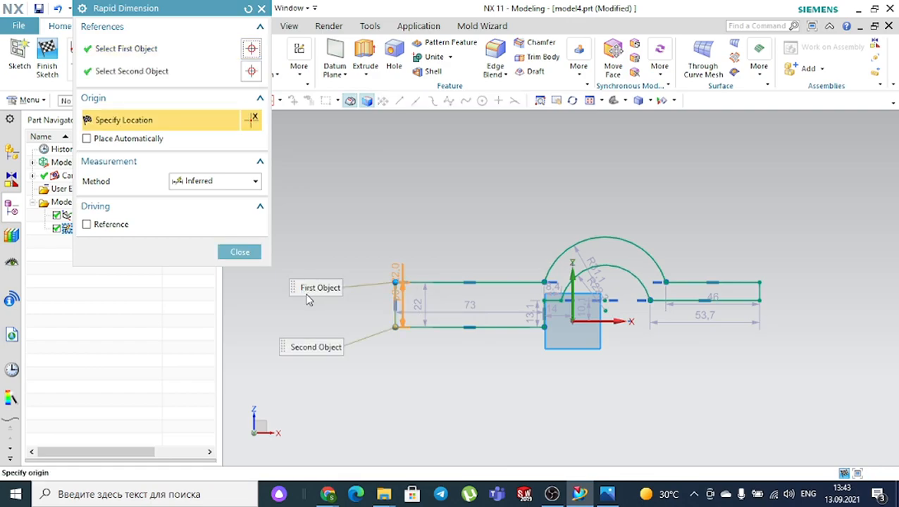
click(317, 307)
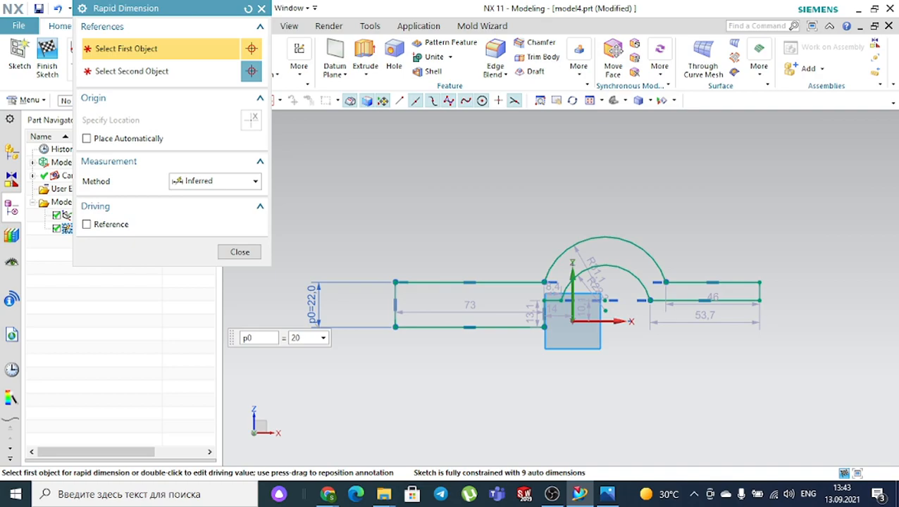
key(Return)
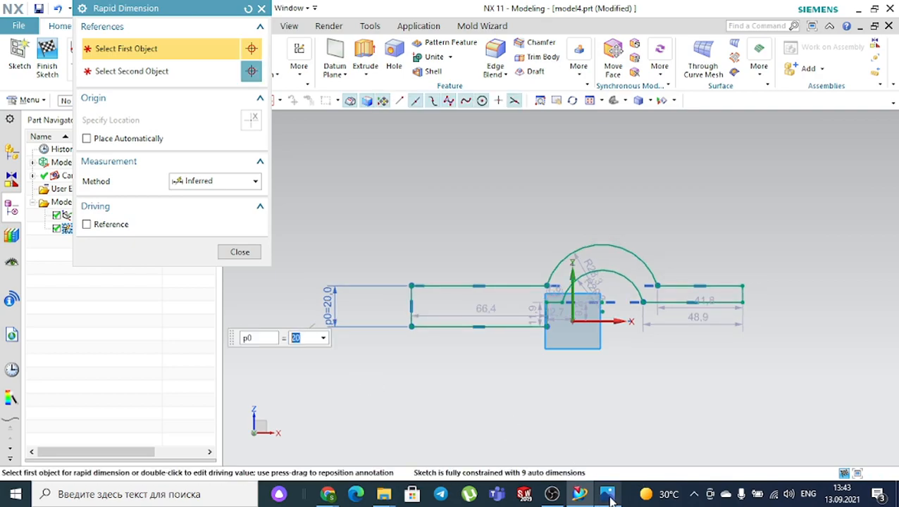
- Dimension the right end's short vertical edge to 10, then compare with 2.jpg
click(607, 495)
click(607, 495)
scroll(740, 296, down, 4)
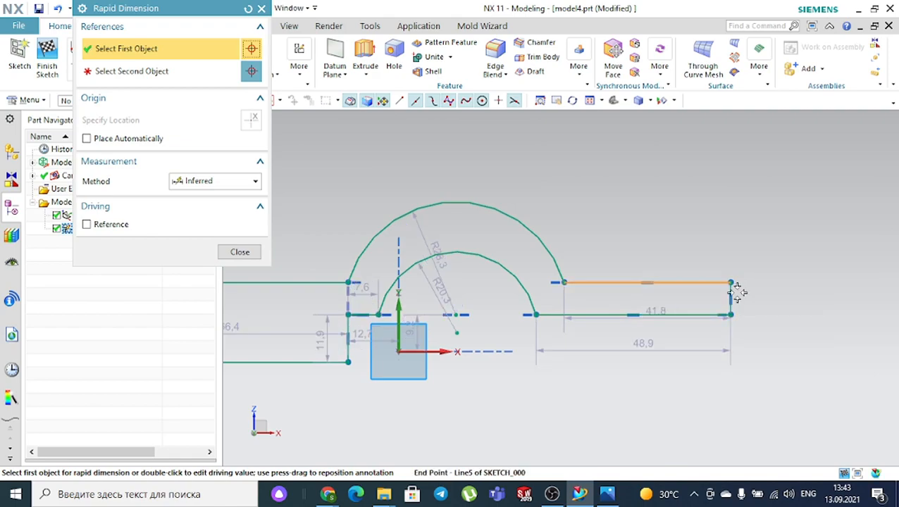
click(732, 282)
click(822, 298)
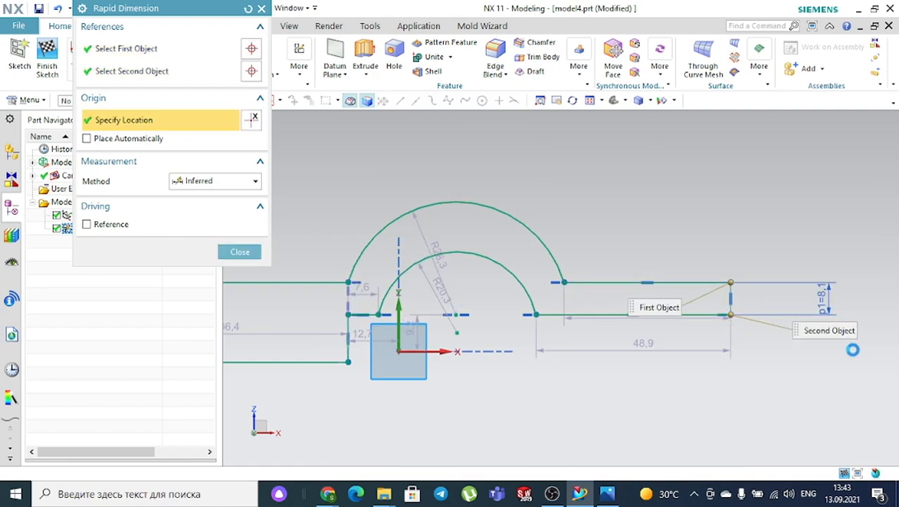
text(10)
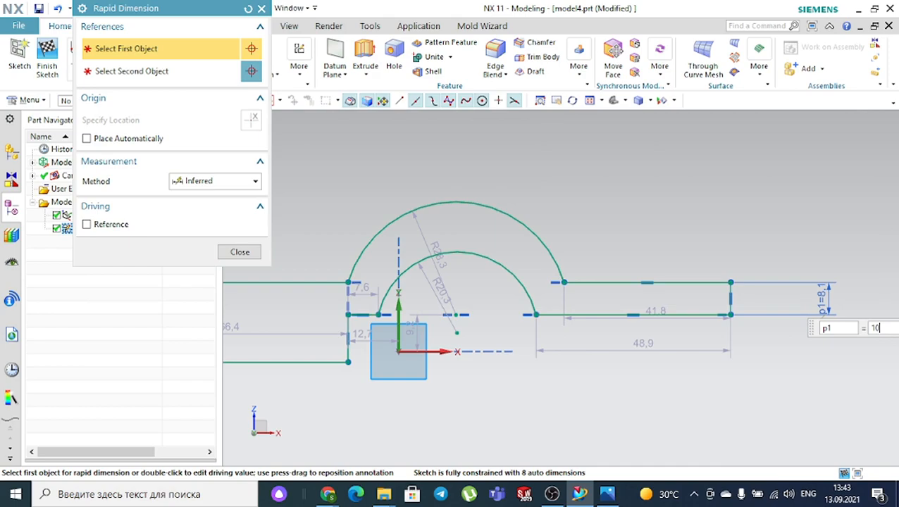
key(Return)
key(Escape)
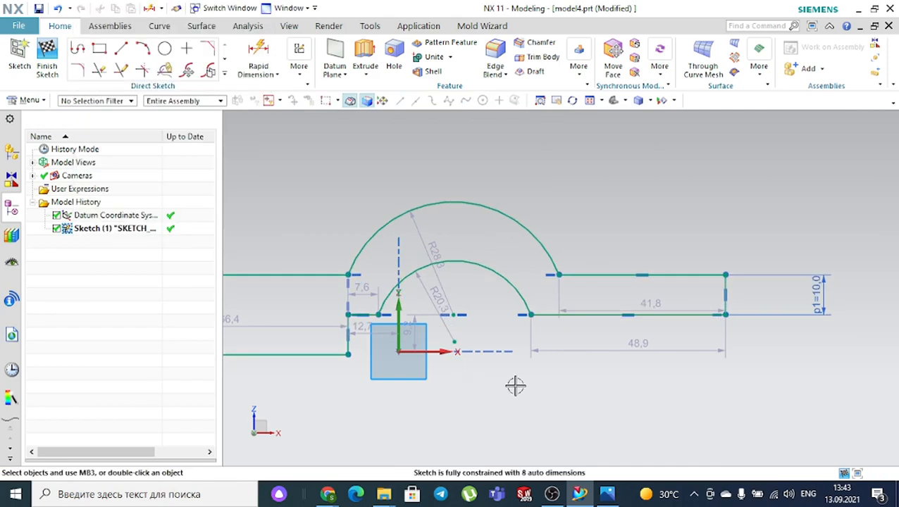
click(607, 494)
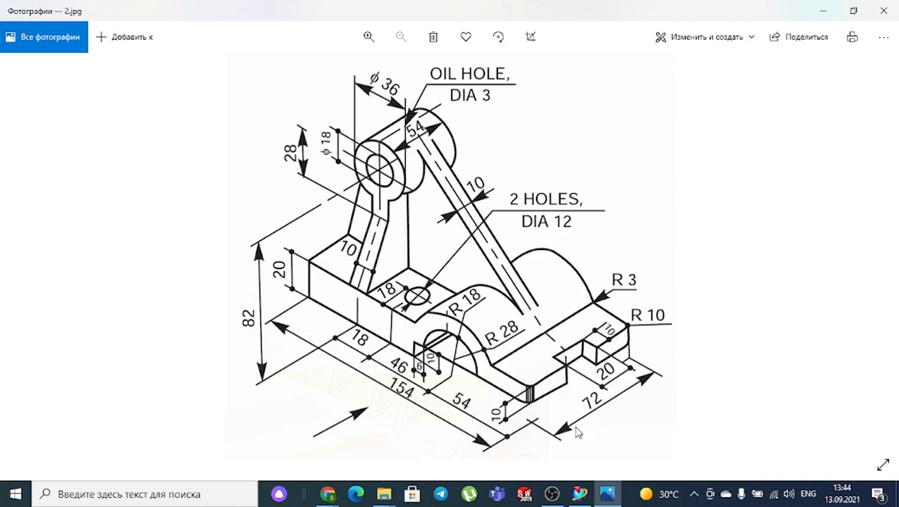
- Add radial dimensions: R28 on the outer arc and R18 on the inner arc
click(579, 495)
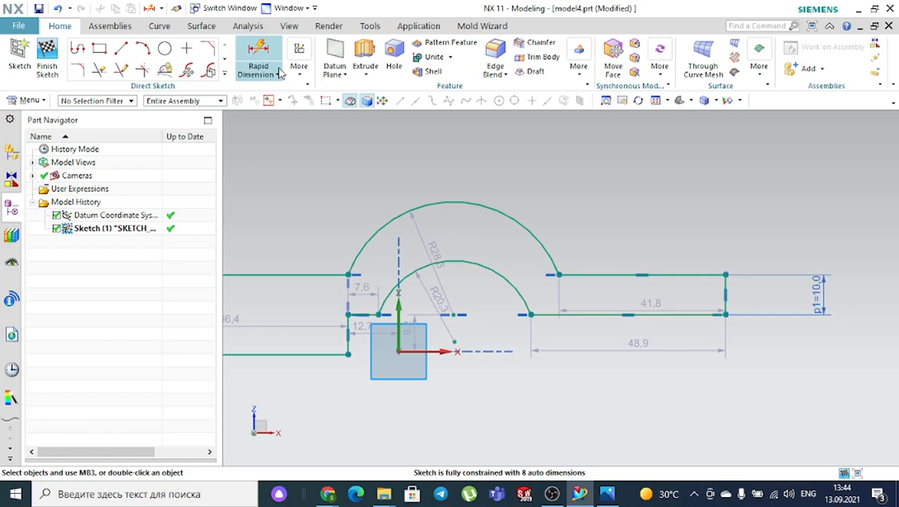
click(259, 57)
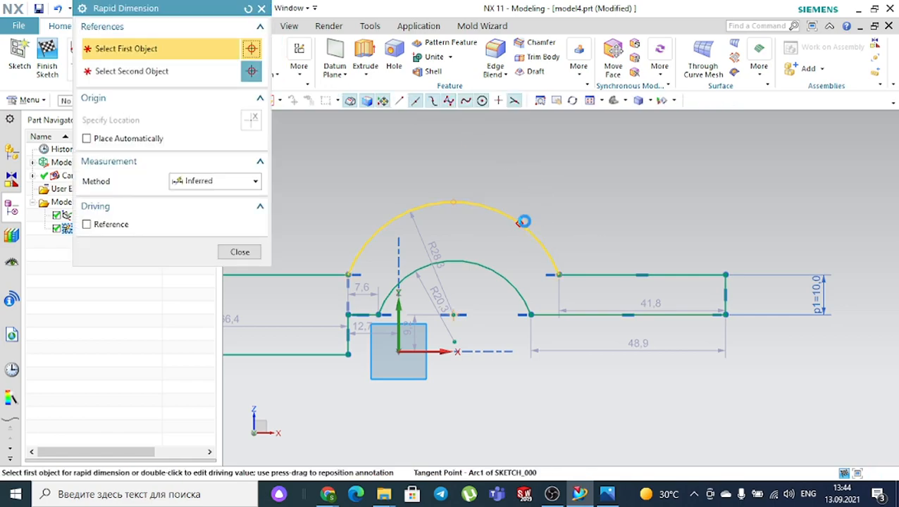
click(521, 221)
key(Escape)
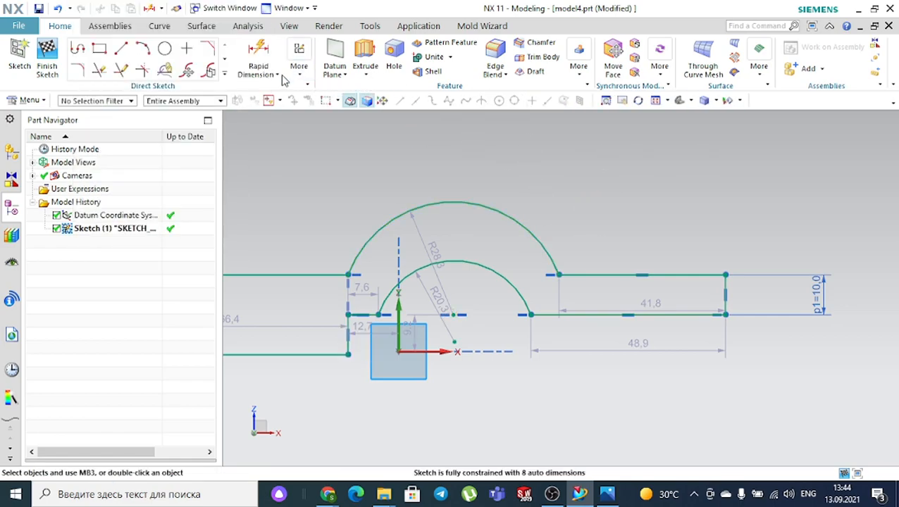
click(269, 74)
click(280, 123)
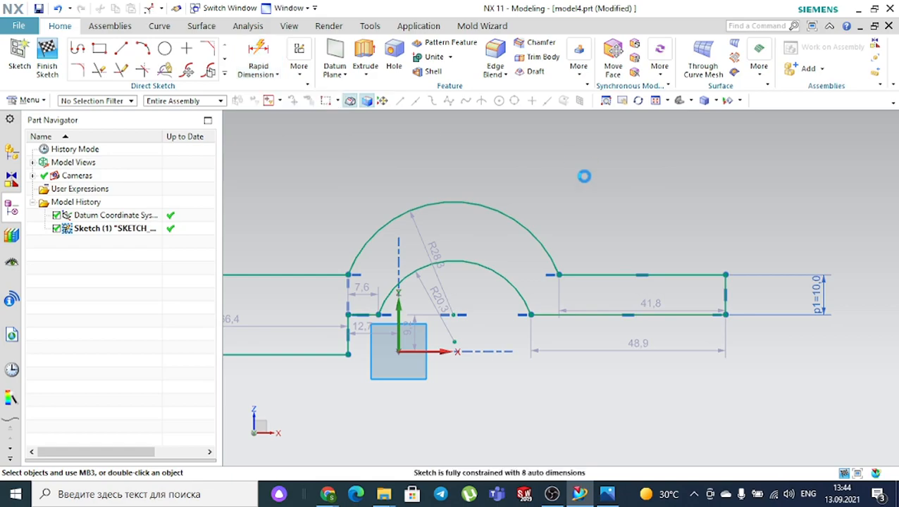
click(521, 223)
click(639, 175)
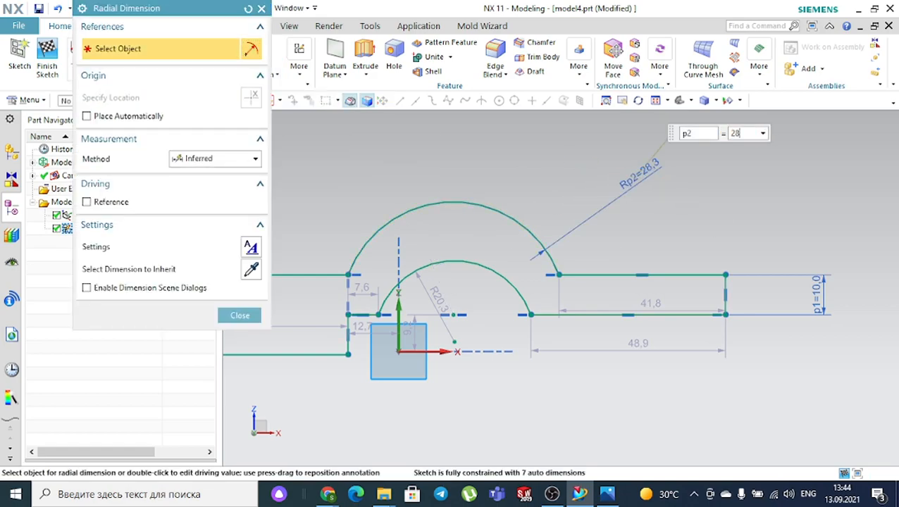
click(496, 274)
click(509, 141)
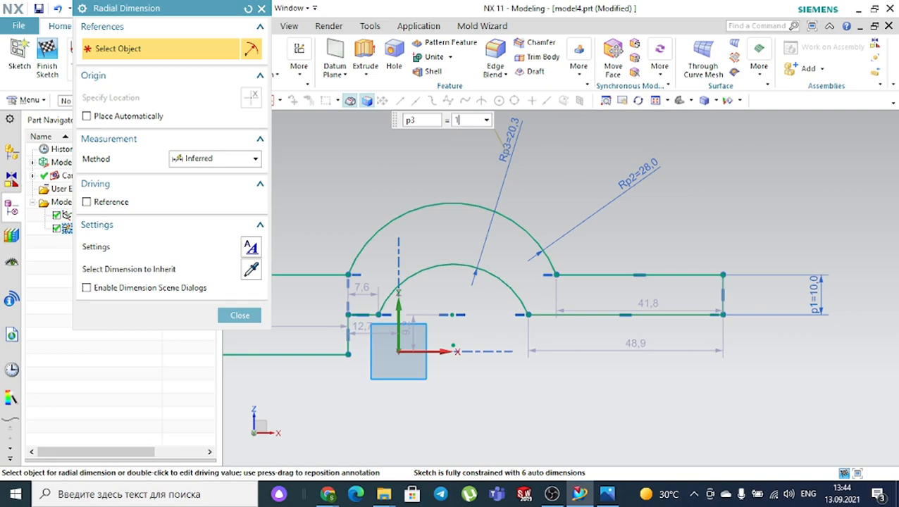
key(Return)
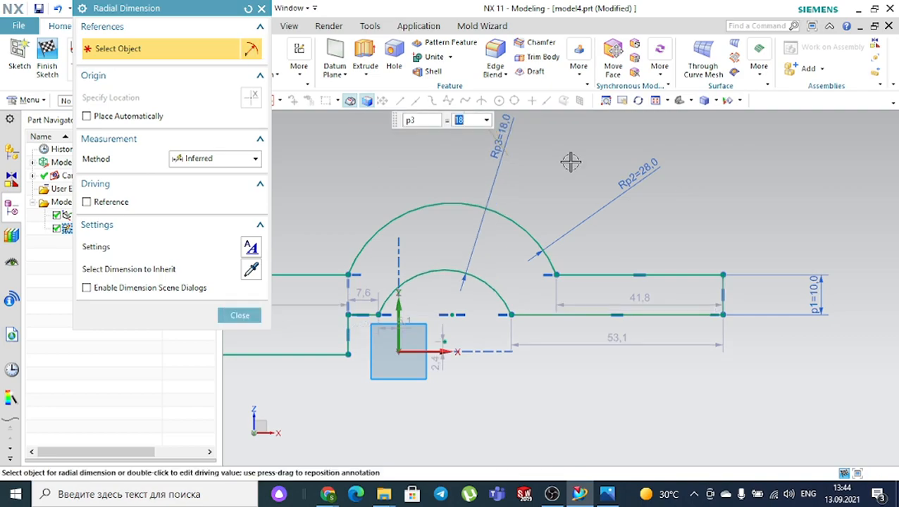
- Constrain the inner R18 arc to be concentric with the outer R28 arc
key(Escape)
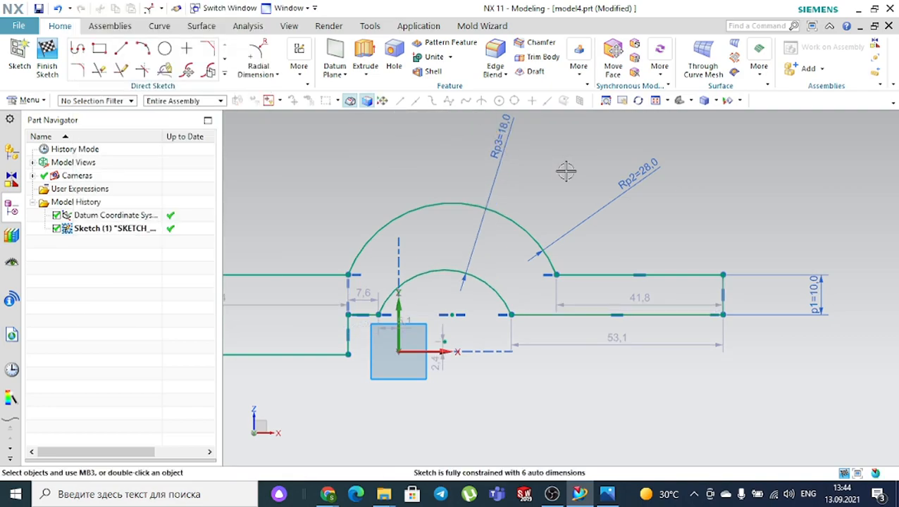
key(c)
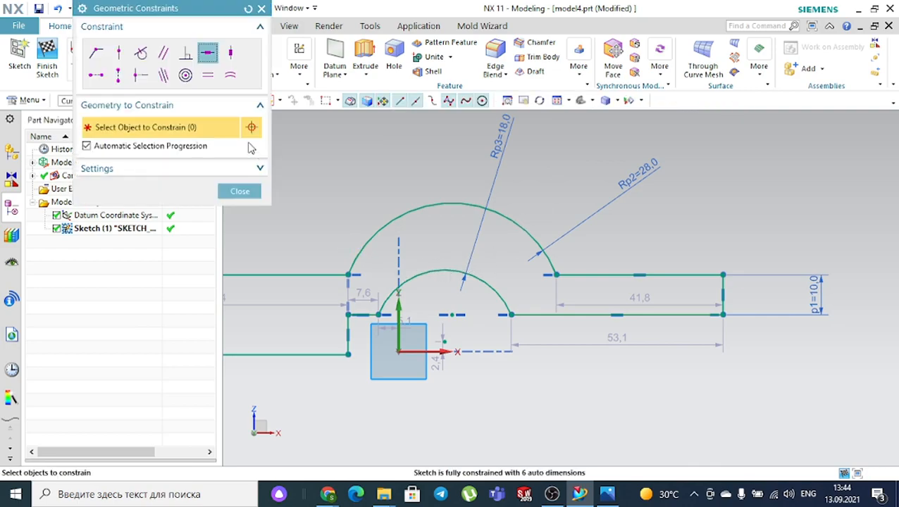
click(184, 76)
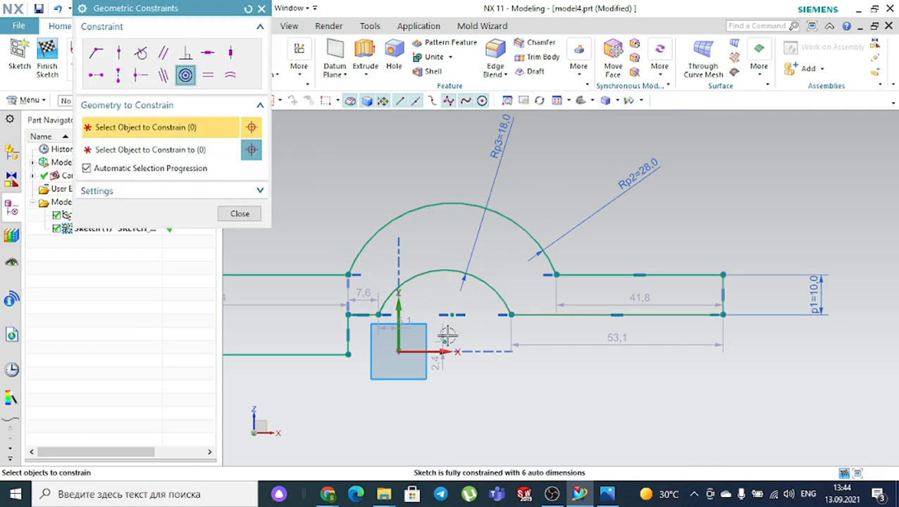
click(443, 270)
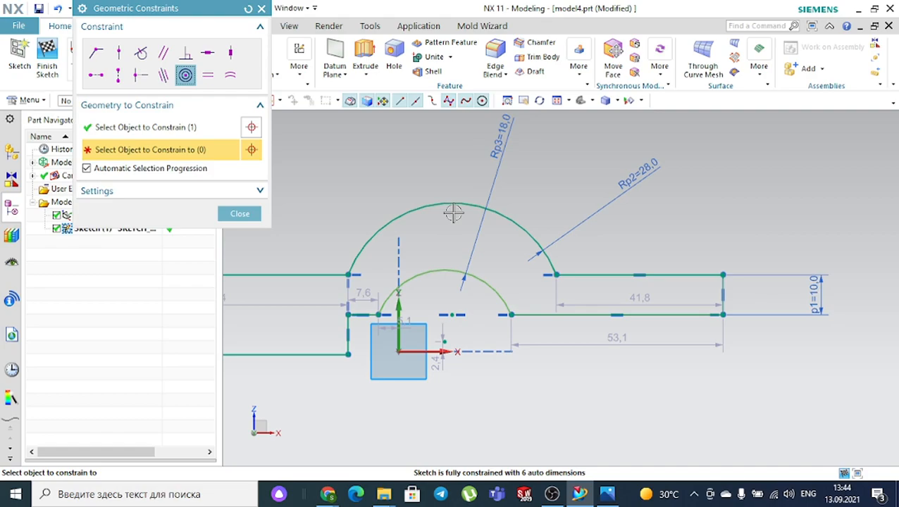
click(459, 200)
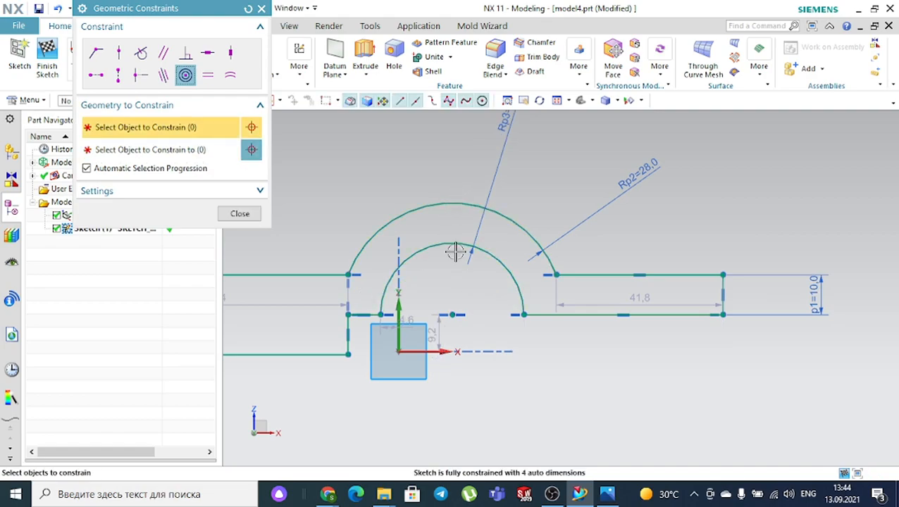
middle_click(480, 341)
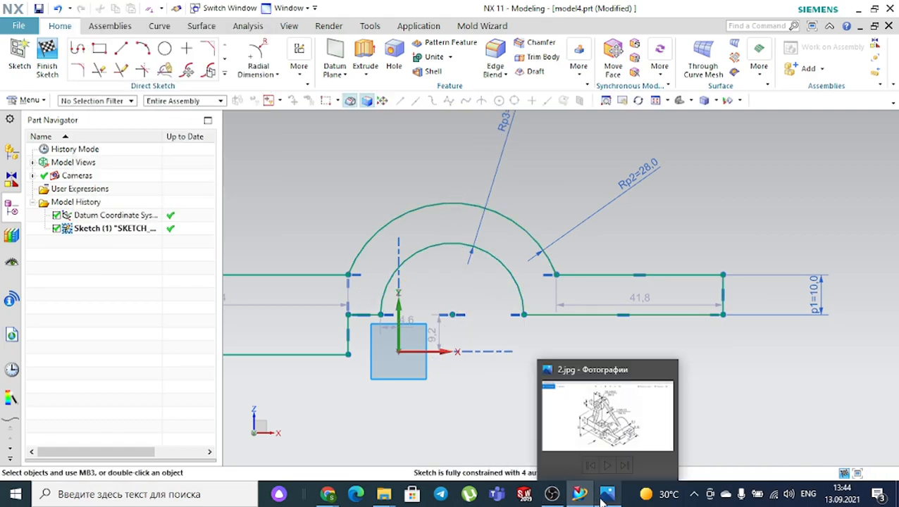
- Check the reference drawing, then choose the Rapid Dimension type
click(604, 497)
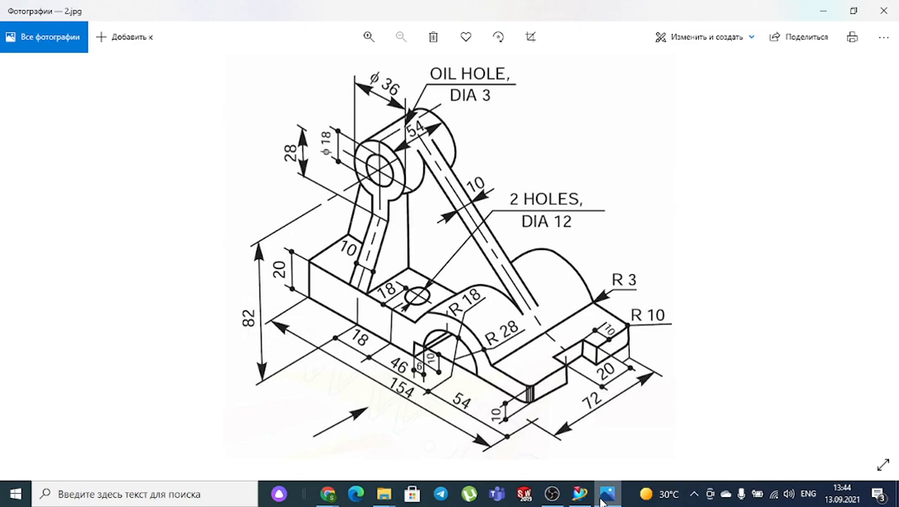
click(600, 497)
click(277, 75)
click(255, 91)
click(348, 315)
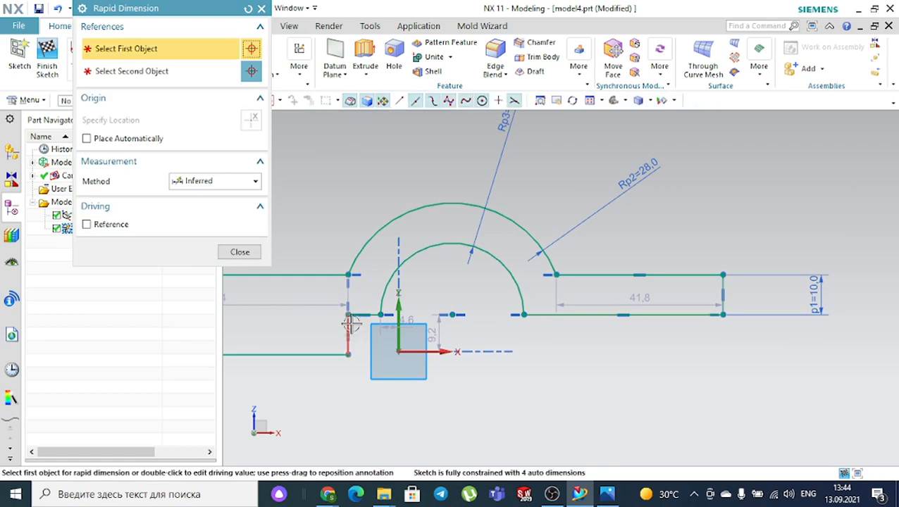
click(348, 354)
click(589, 342)
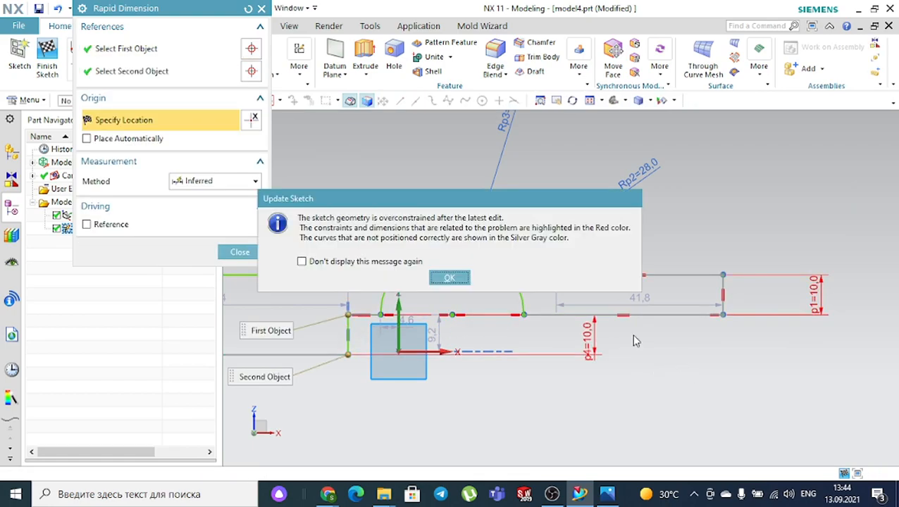
click(449, 279)
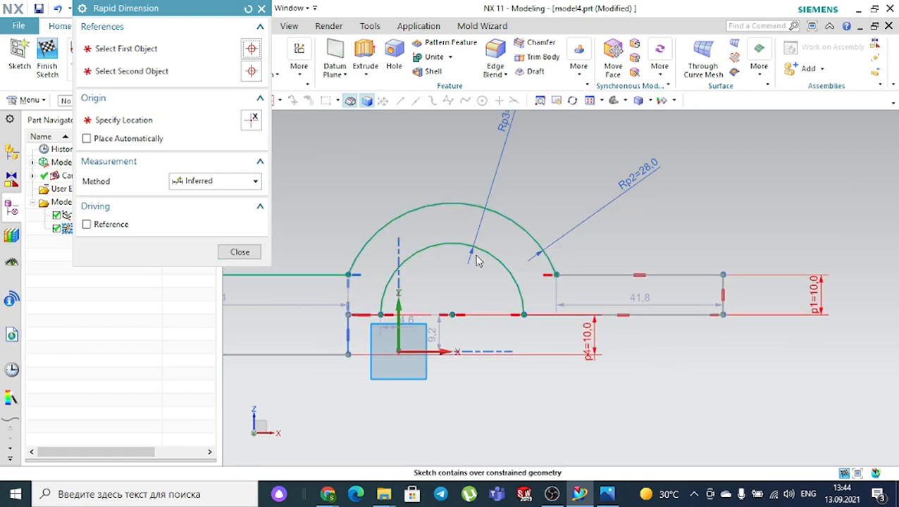
key(Escape)
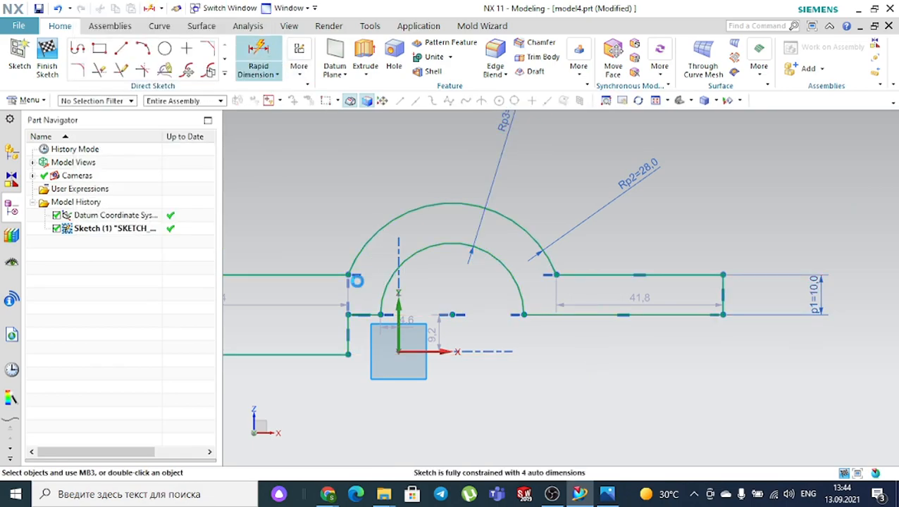
key(d)
scroll(361, 327, up, 1)
click(379, 311)
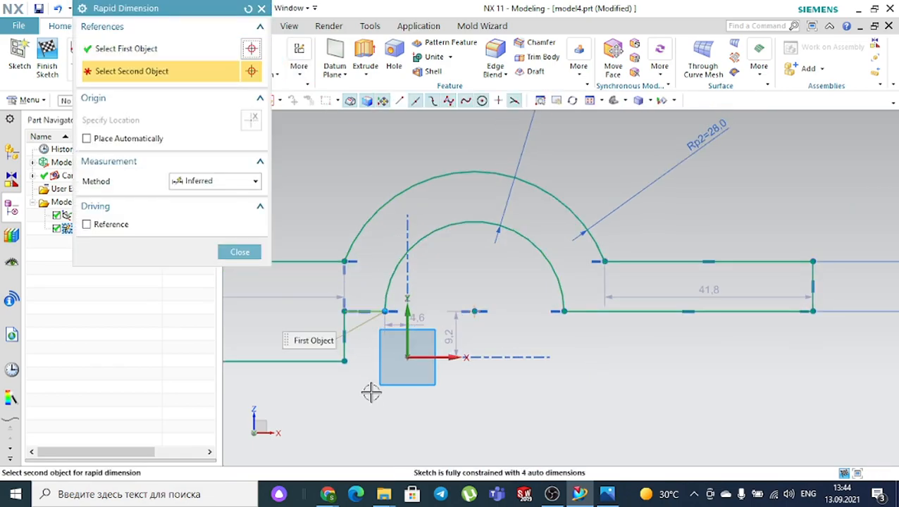
key(Escape)
key(d)
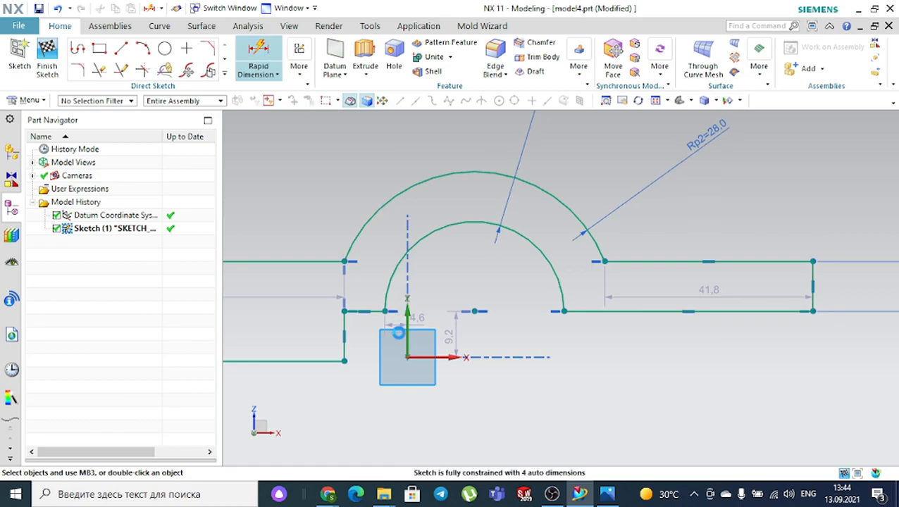
scroll(371, 330, up, 2)
click(381, 287)
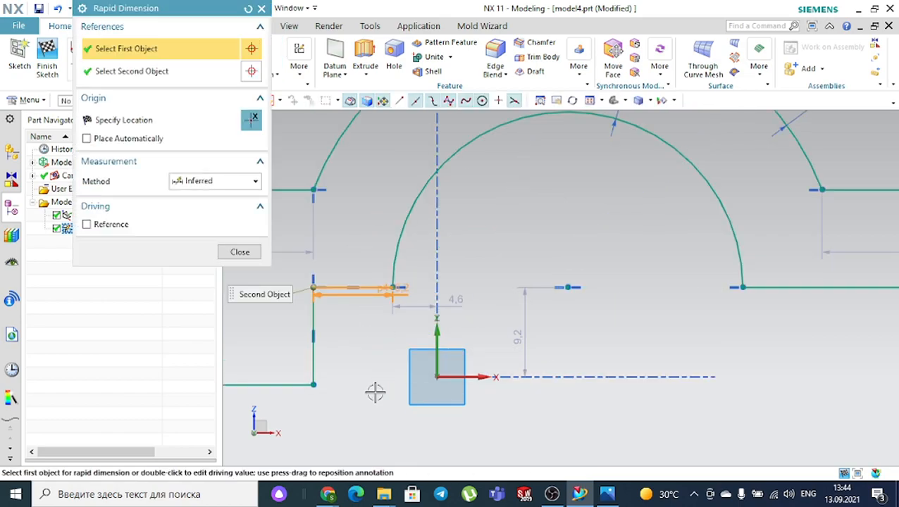
click(376, 406)
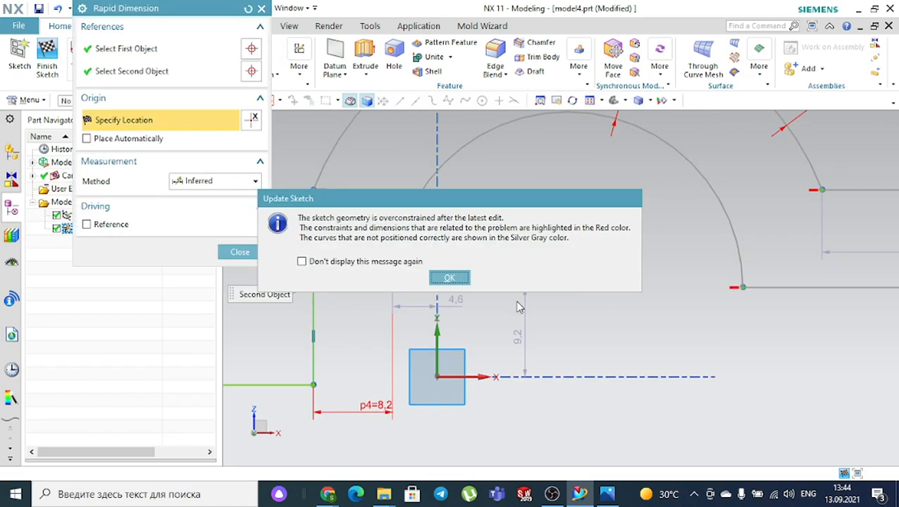
click(453, 279)
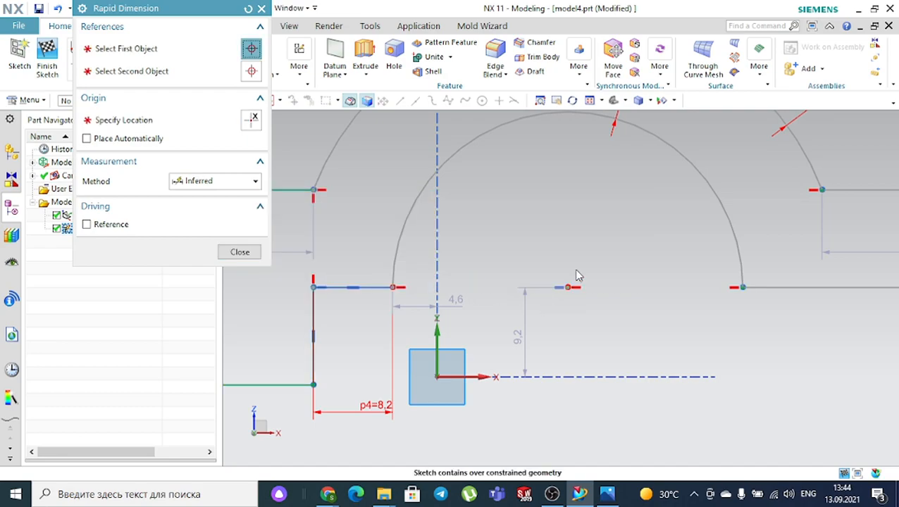
key(ctrl+z)
scroll(562, 265, down, 5)
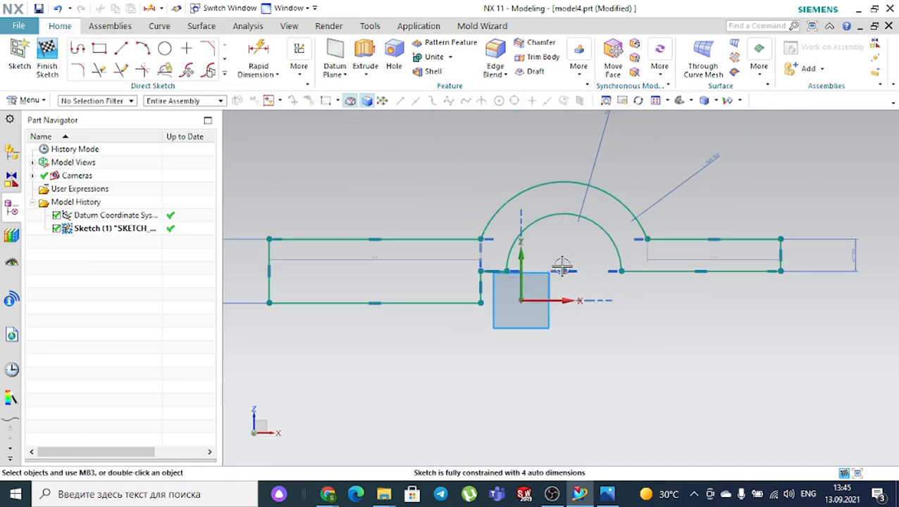
- Delete the old short horizontal line under the inner arc
click(602, 156)
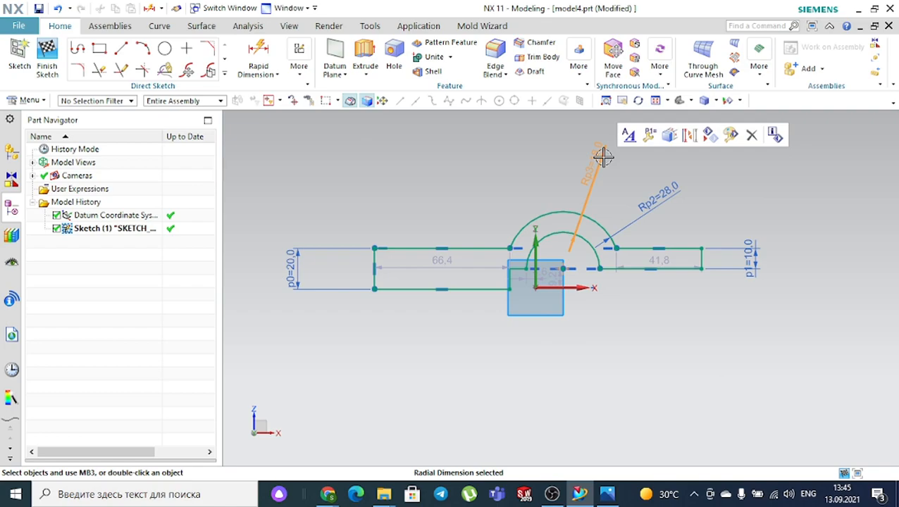
key(Escape)
scroll(511, 289, up, 5)
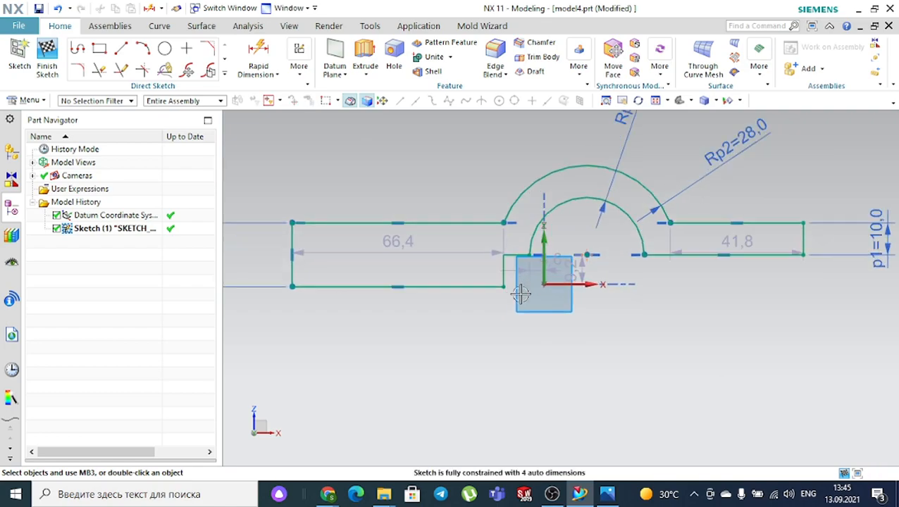
mouse_move(476, 277)
mouse_down()
mouse_move(521, 277)
mouse_move(464, 277)
mouse_up()
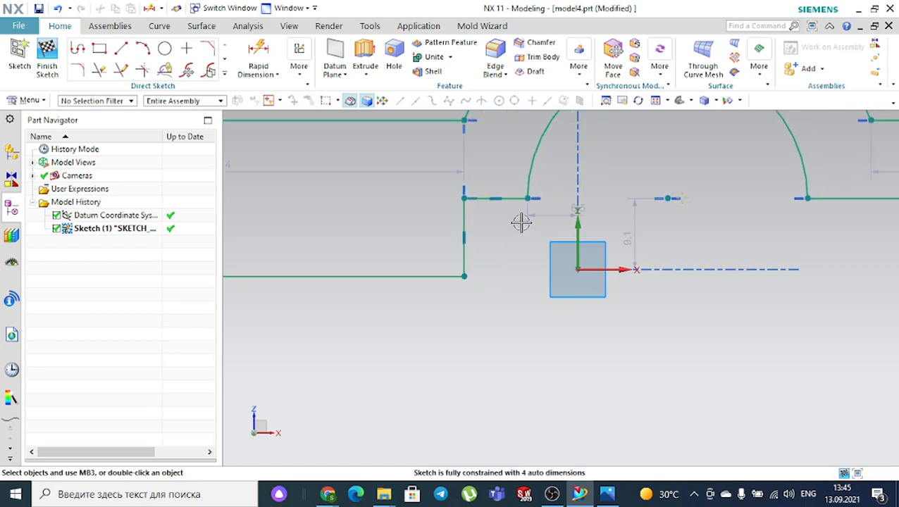
click(516, 200)
key(Delete)
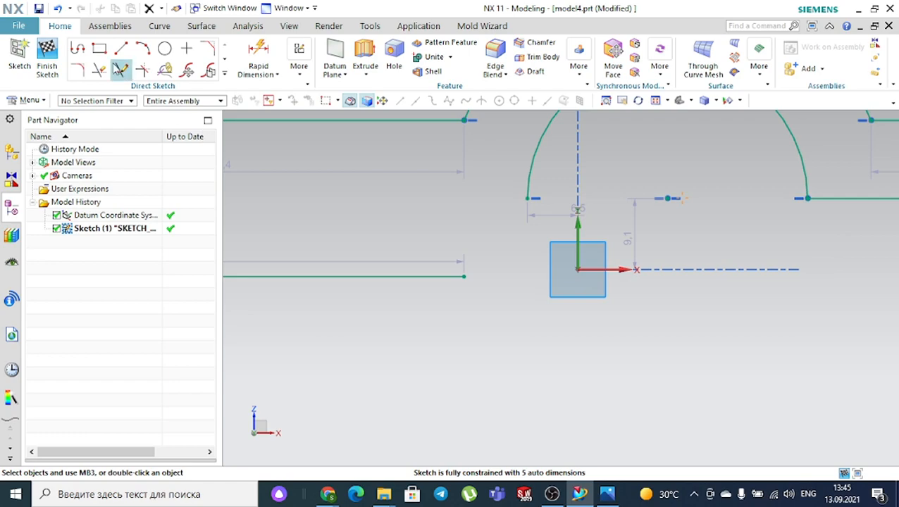
- Draw a 6.3 horizontal ledge from the inner arc's end and a 10 mm vertical line
click(121, 48)
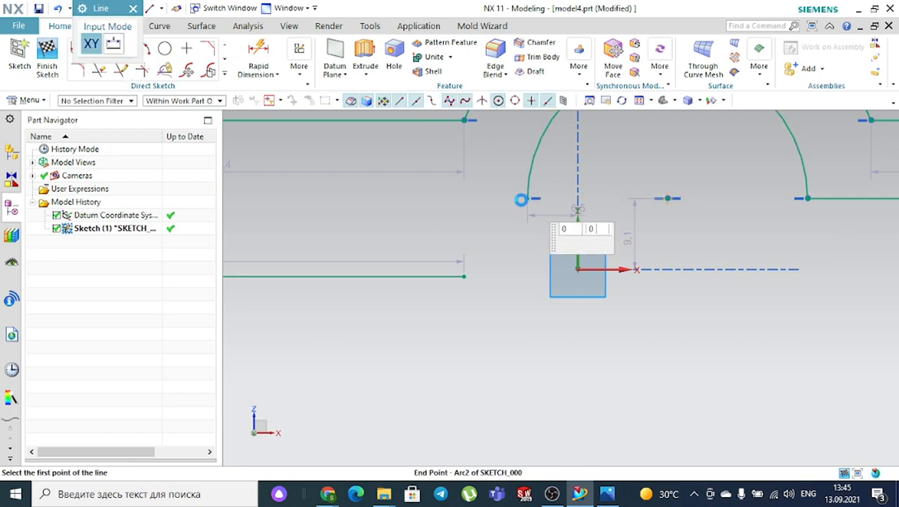
click(528, 200)
click(478, 200)
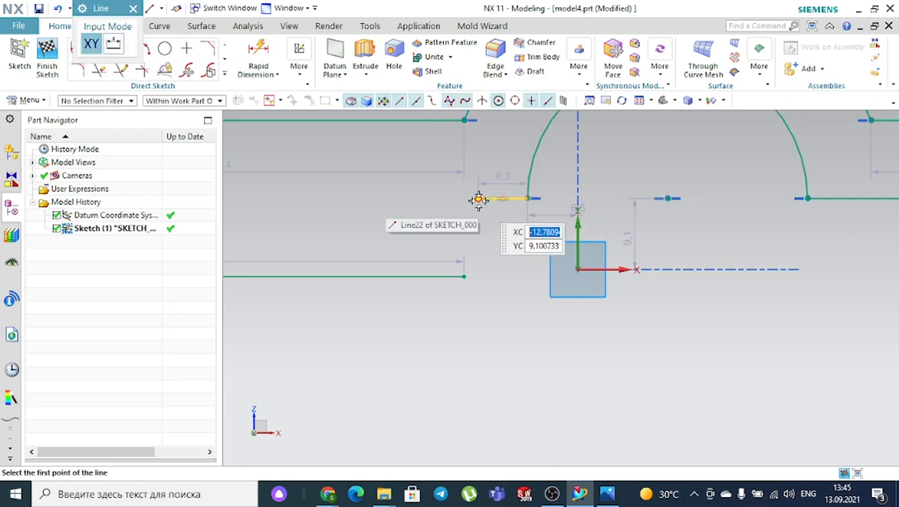
click(479, 277)
key(Escape)
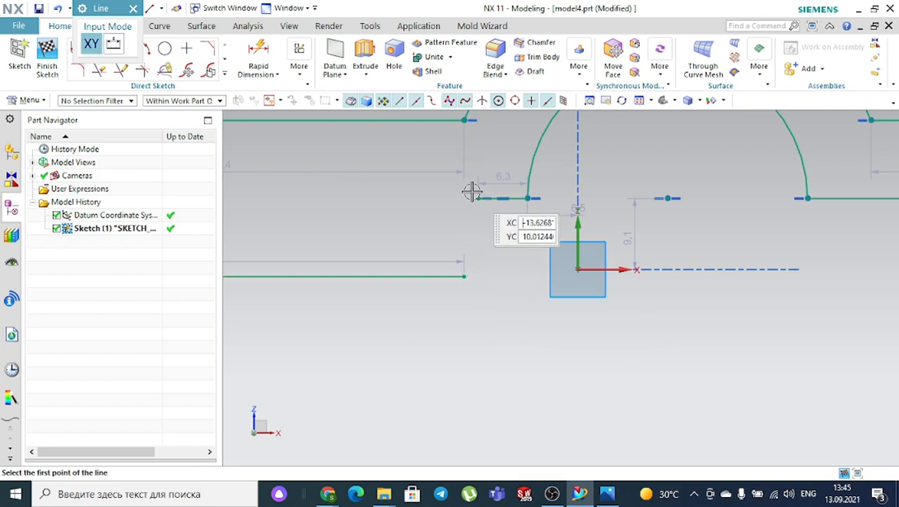
click(479, 199)
text(10)
scroll(475, 275, up, 3)
key(Return)
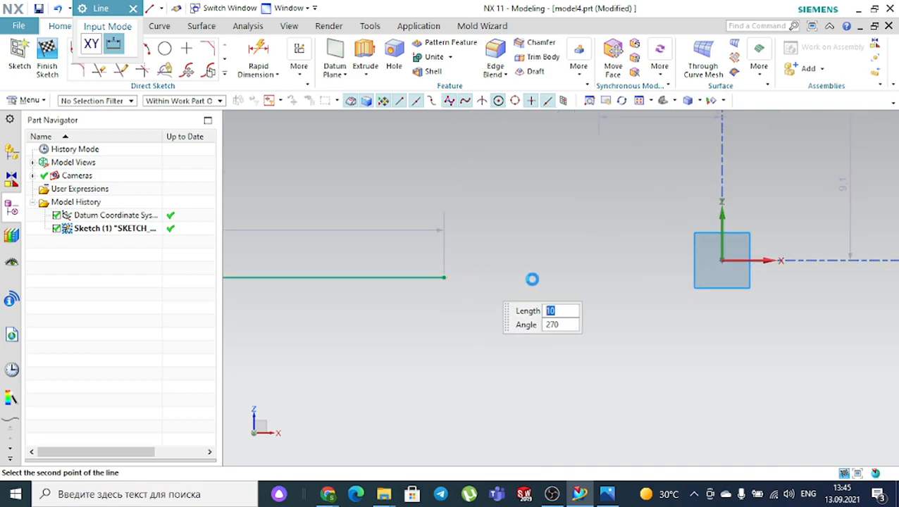
key(Escape)
- Extend the bottom line to meet the new 10 mm vertical line with Quick Extend
click(142, 72)
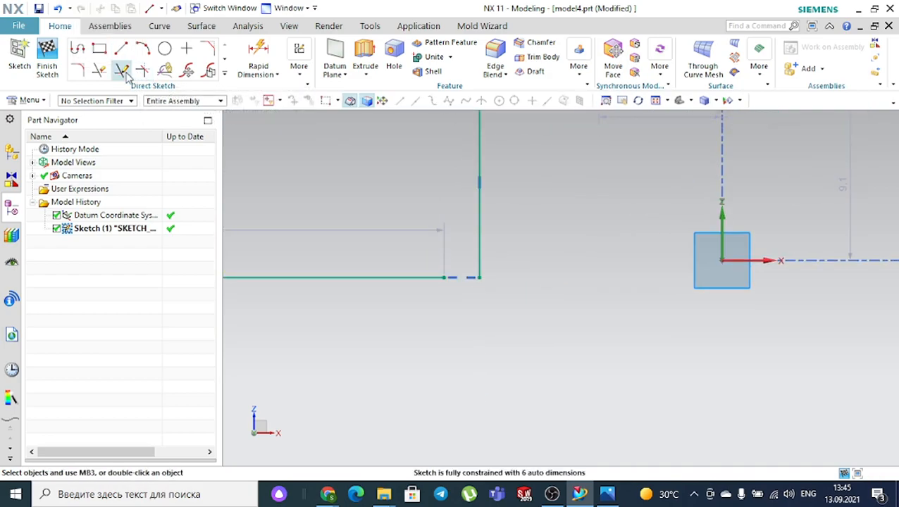
click(408, 271)
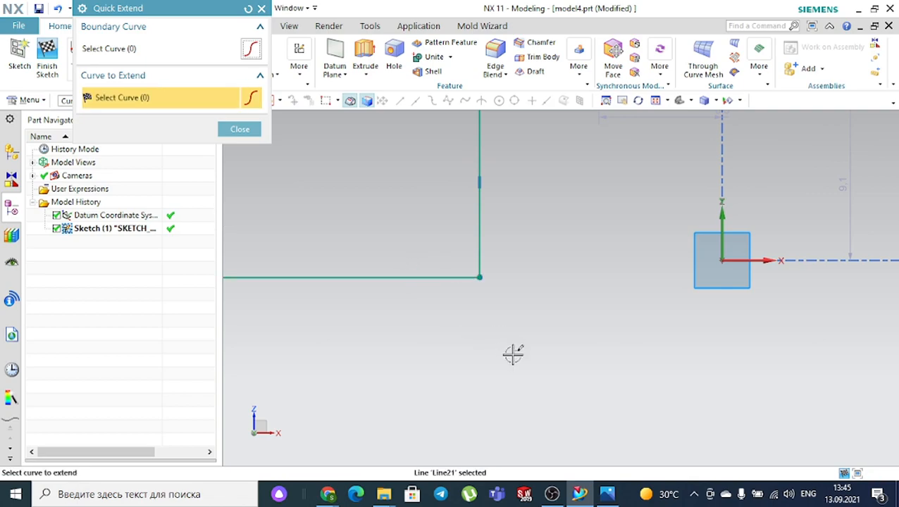
scroll(511, 353, down, 3)
click(240, 129)
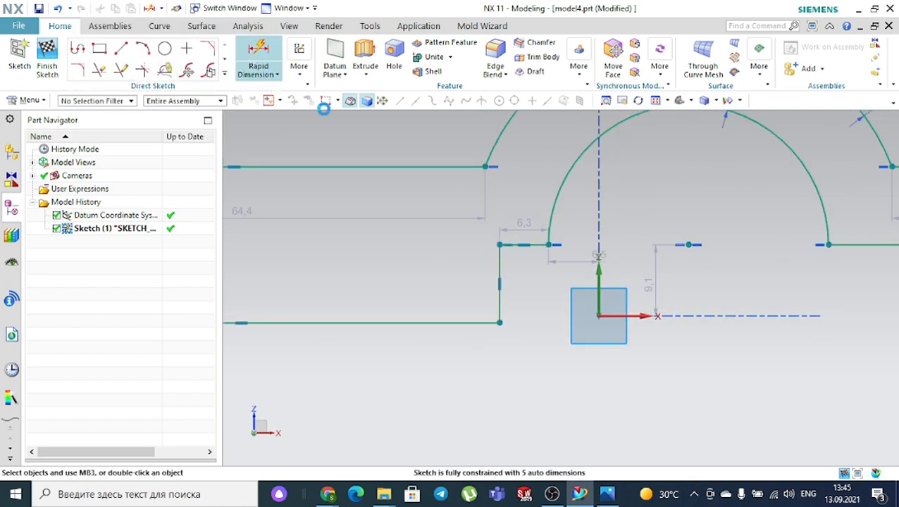
- Try dimensioning the vertical line beside the ledge, then cancel the redundant overconstraining dimension
click(289, 68)
click(500, 262)
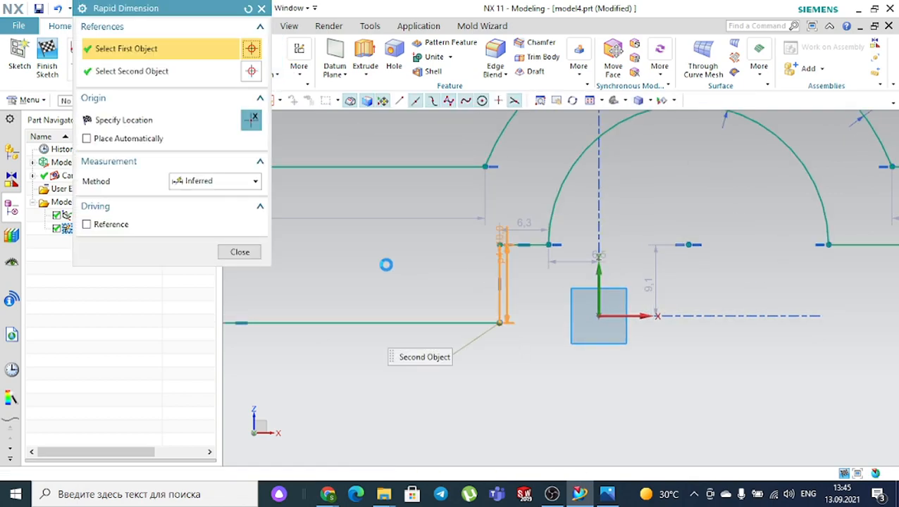
click(388, 263)
click(448, 279)
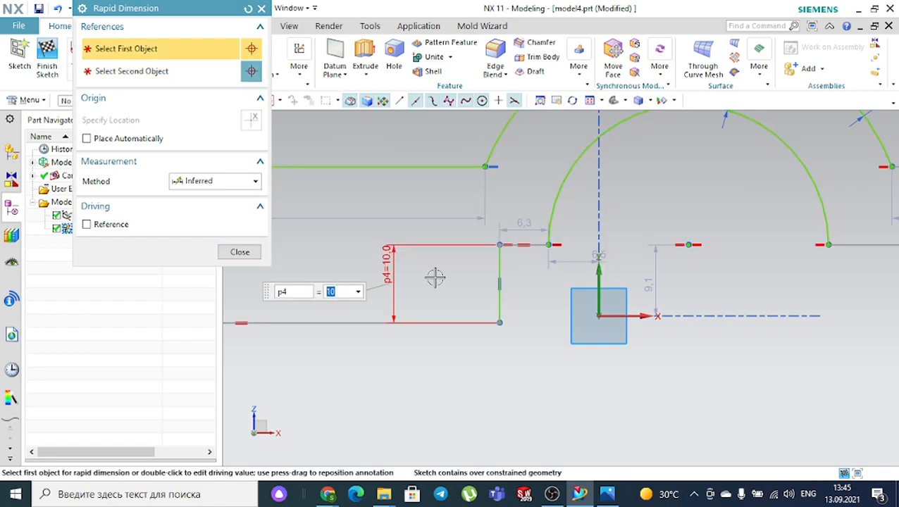
key(Escape)
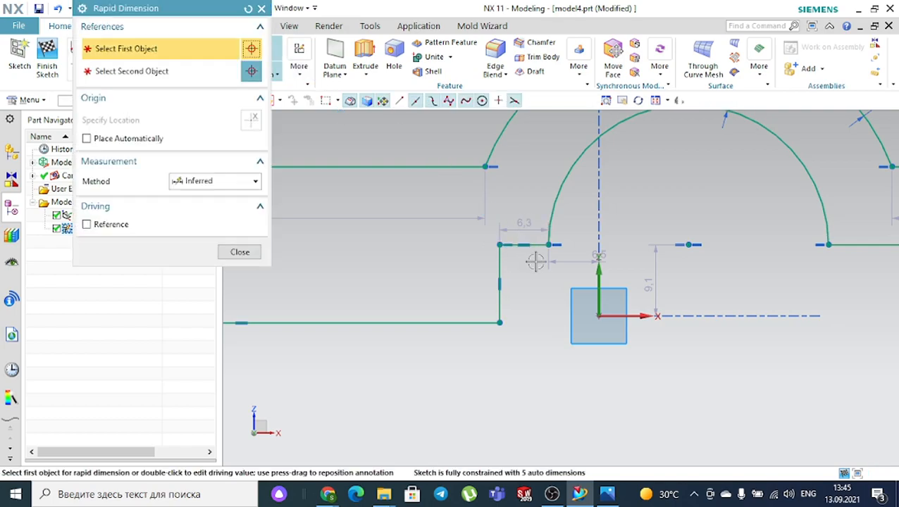
- Dimension the ledge under the inner arc to 6 wide and view the reference drawing in Photos
scroll(534, 257, up, 2)
click(535, 239)
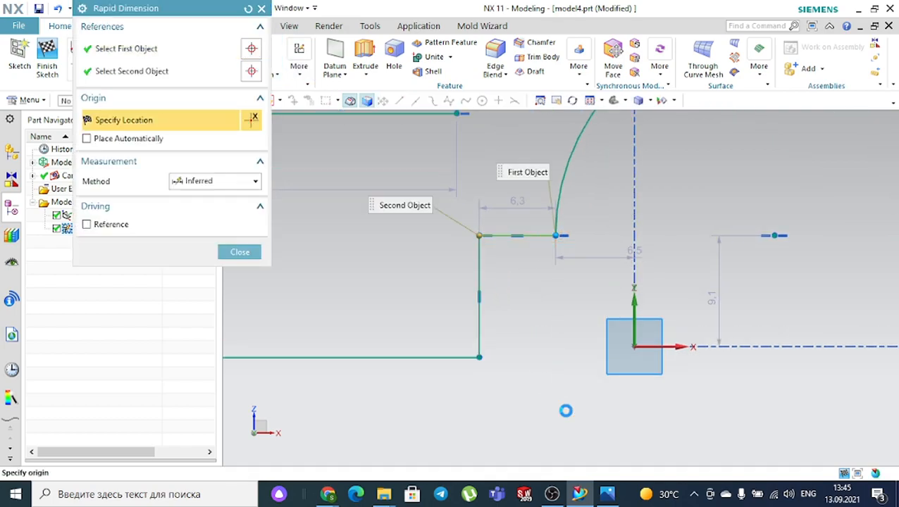
click(537, 409)
text(6)
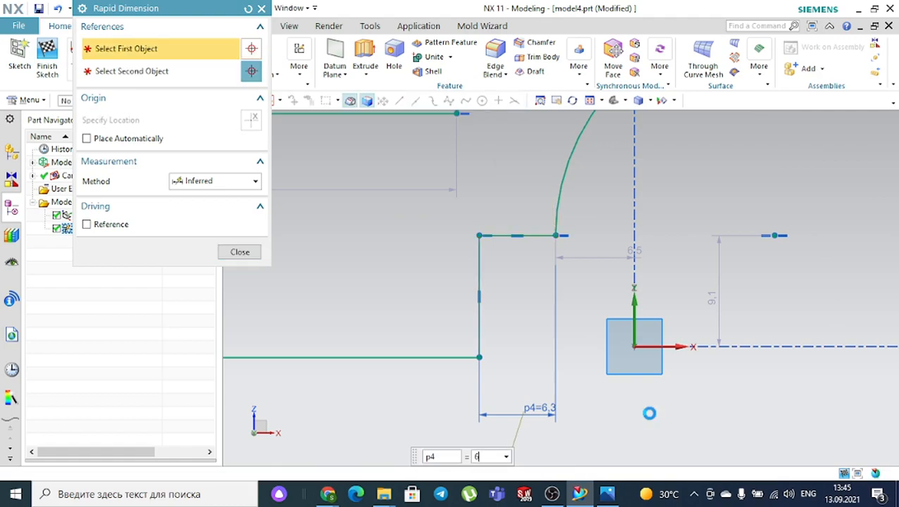
key(Return)
key(Escape)
scroll(556, 317, down, 5)
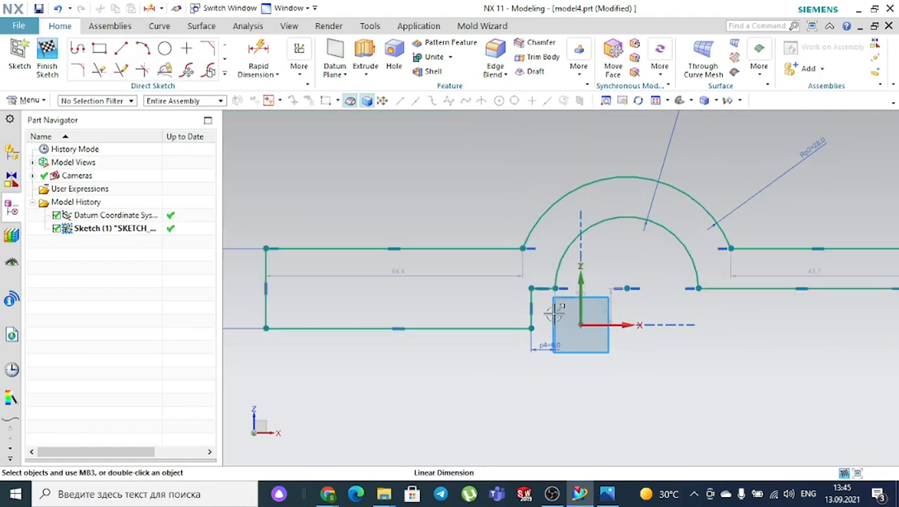
click(607, 496)
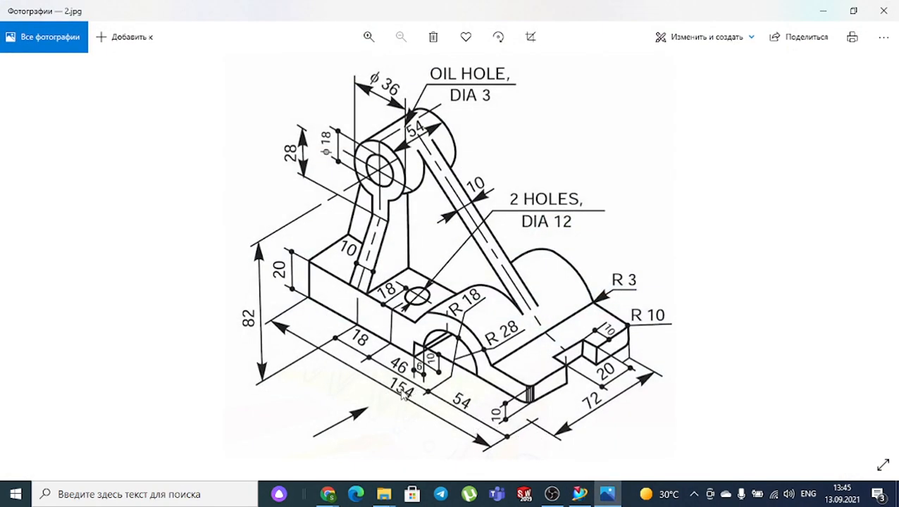
- Dimension the bottom-left corner to the right end as 154, then compare it with the reference drawing
click(599, 498)
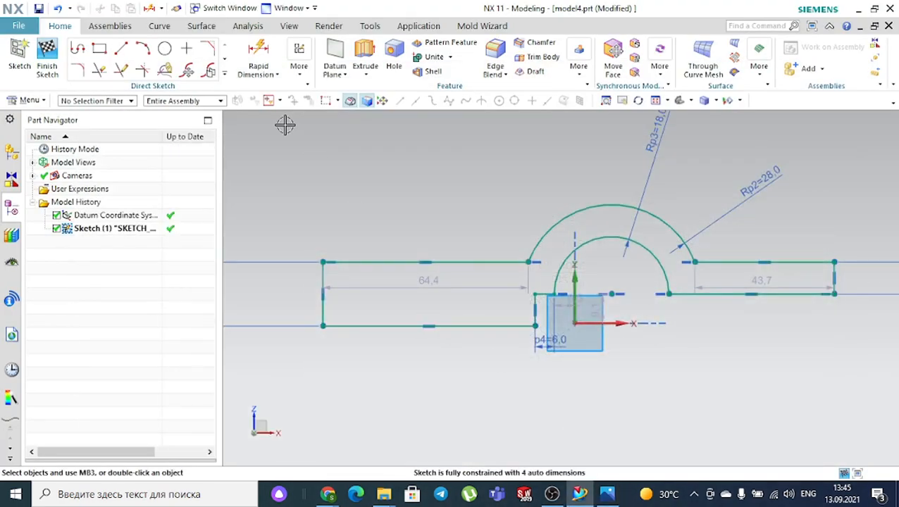
click(323, 327)
click(835, 293)
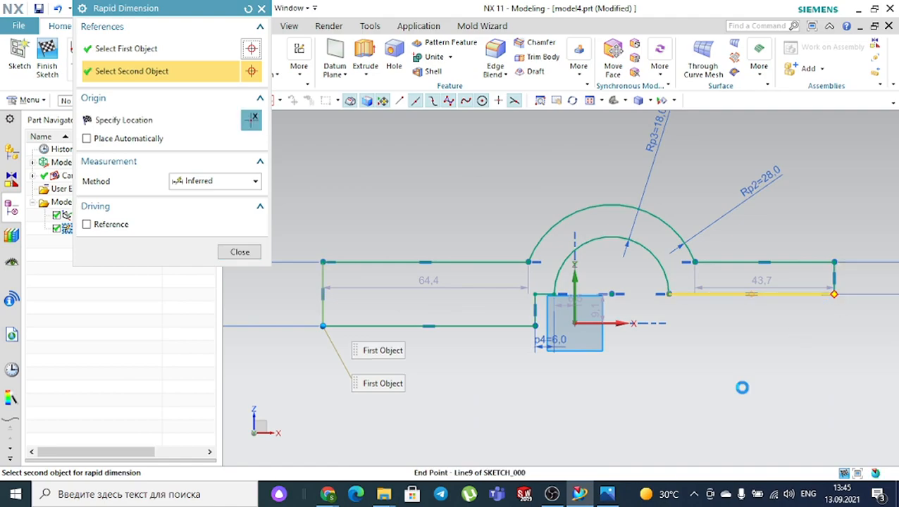
click(617, 397)
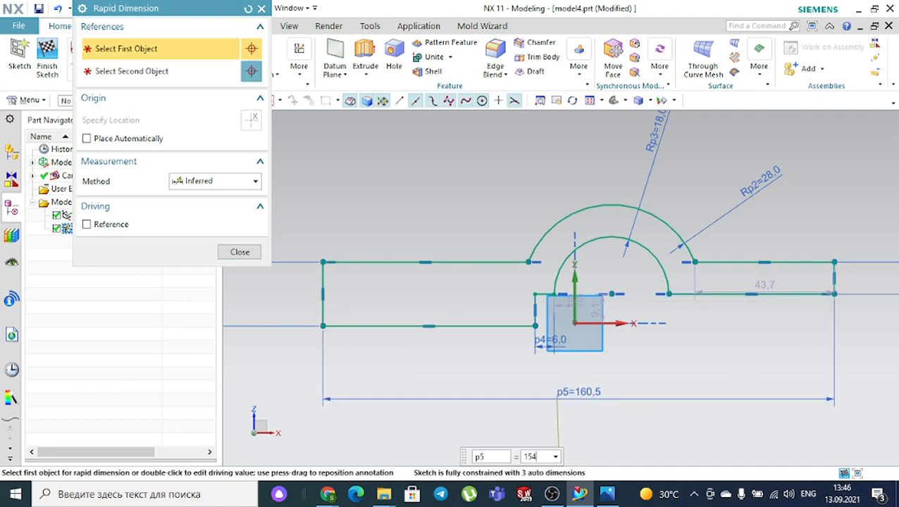
text(154)
key(Return)
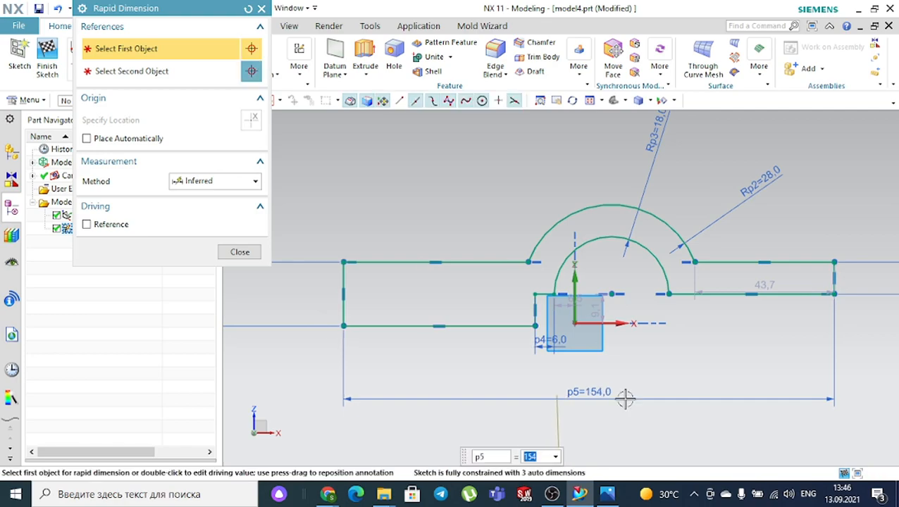
middle_click(632, 423)
click(609, 495)
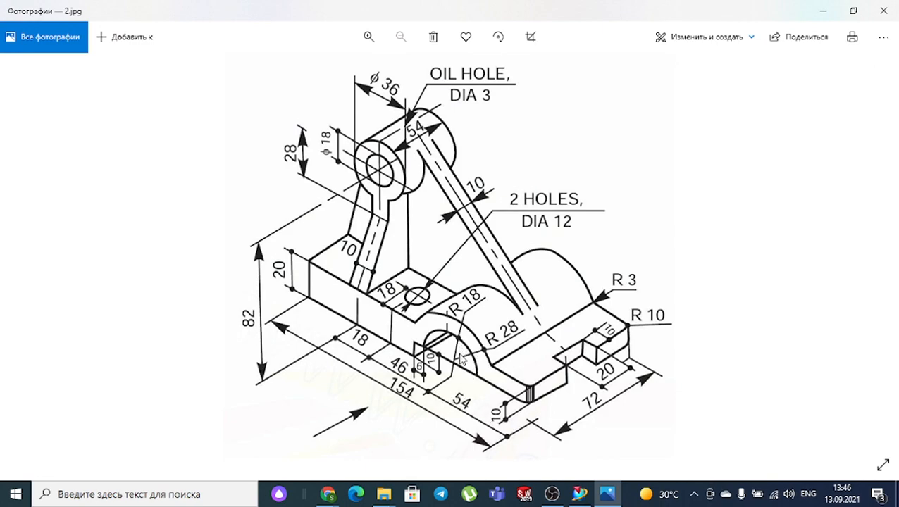
click(607, 495)
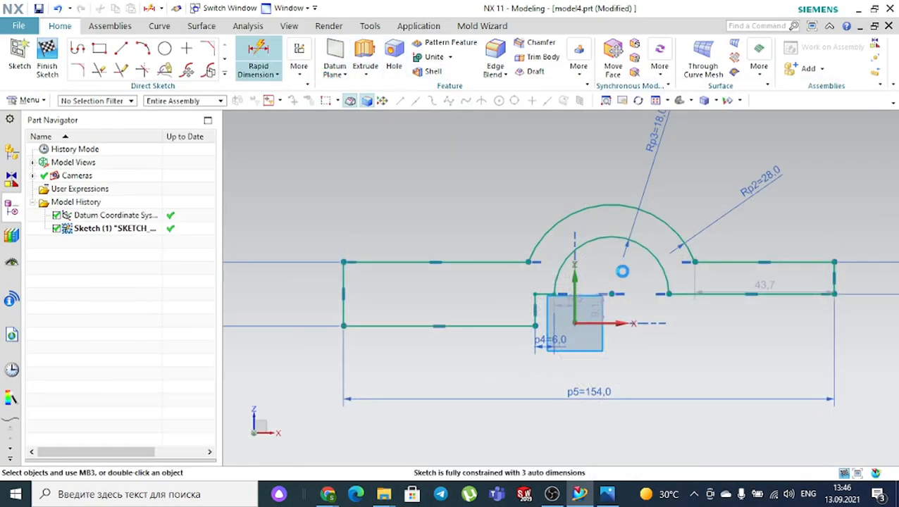
- Dimension from the arc centre to the profile's right end as 54 and view 2.jpg in Photos
key(d)
click(610, 294)
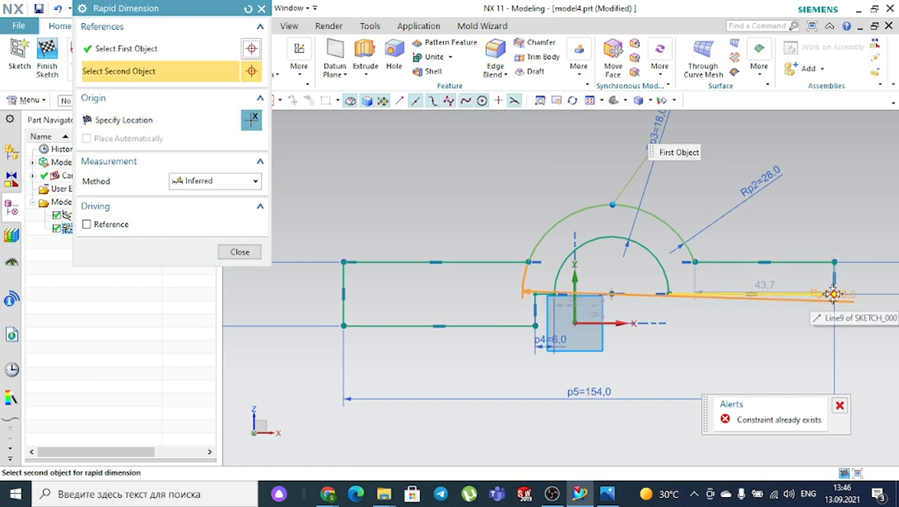
click(834, 293)
click(731, 359)
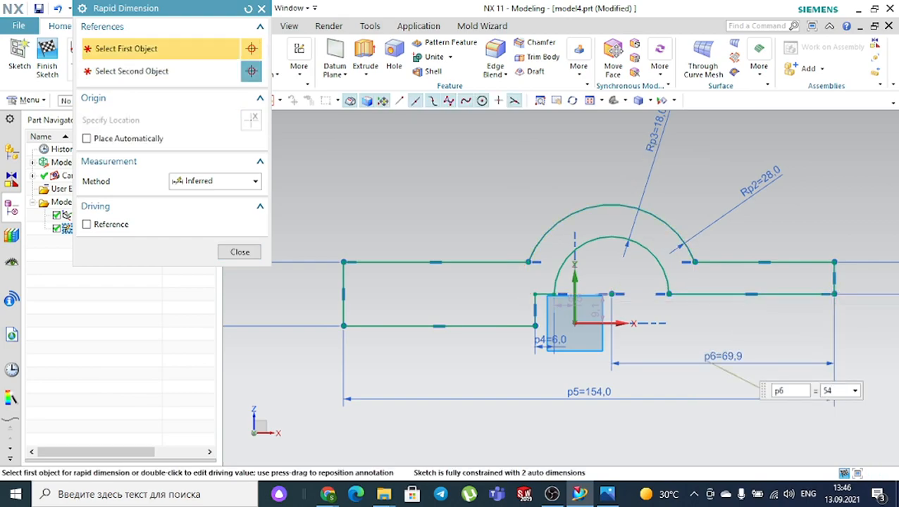
key(Return)
key(Escape)
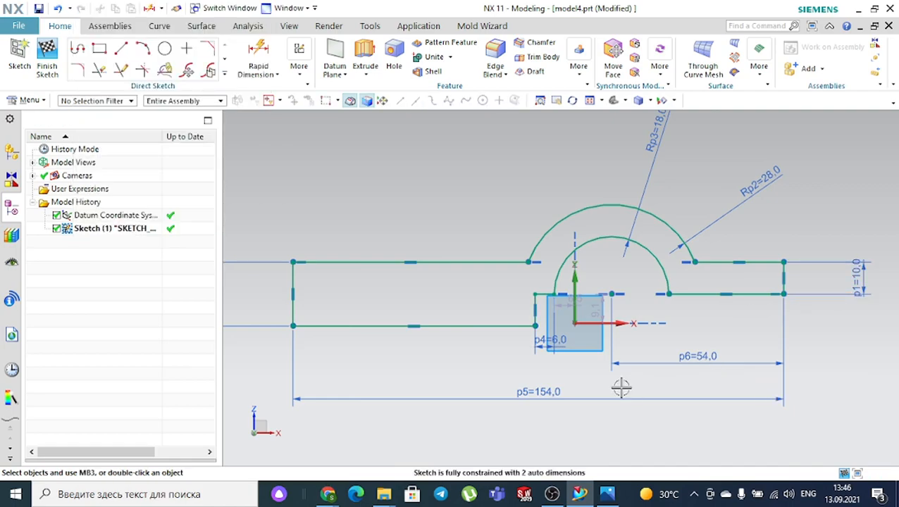
click(607, 494)
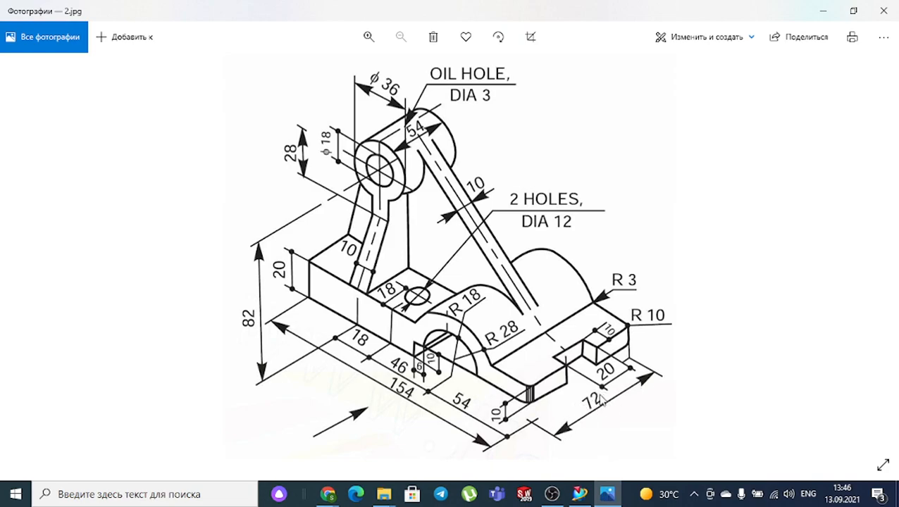
- Finish the 154-long arched base profile sketch and orbit the part into a 3D view
click(610, 496)
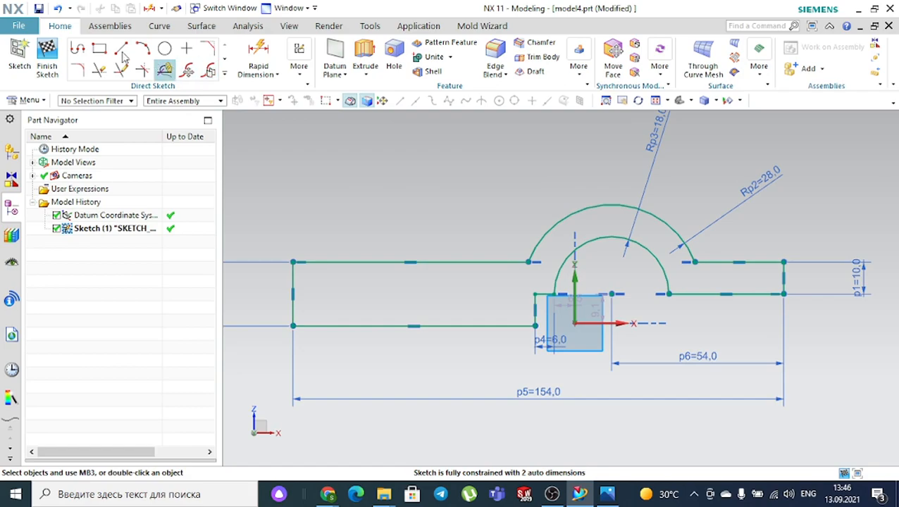
click(48, 57)
mouse_move(478, 131)
middle_down()
mouse_move(455, 152)
mouse_move(613, 162)
middle_up()
middle_drag(681, 163, 660, 189)
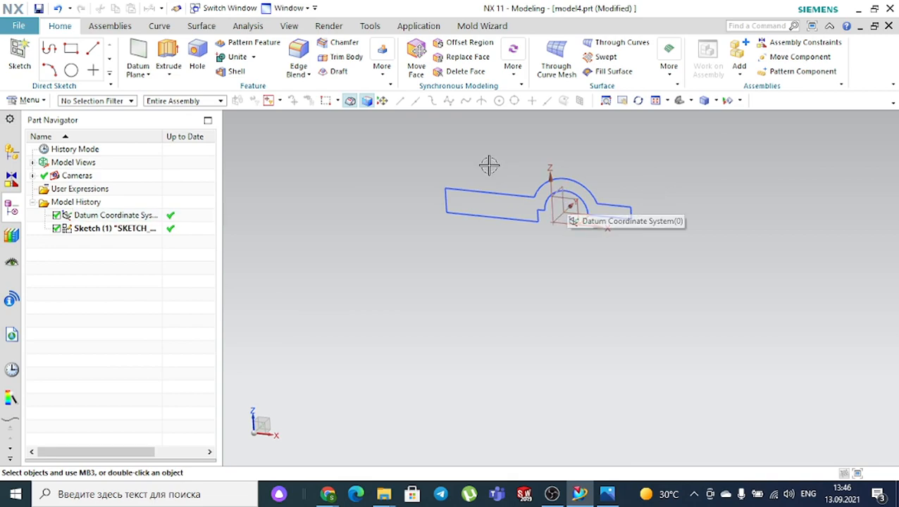
- Extrude the base profile symmetrically by 72/2 into a solid, checking the drawing for the width
click(168, 55)
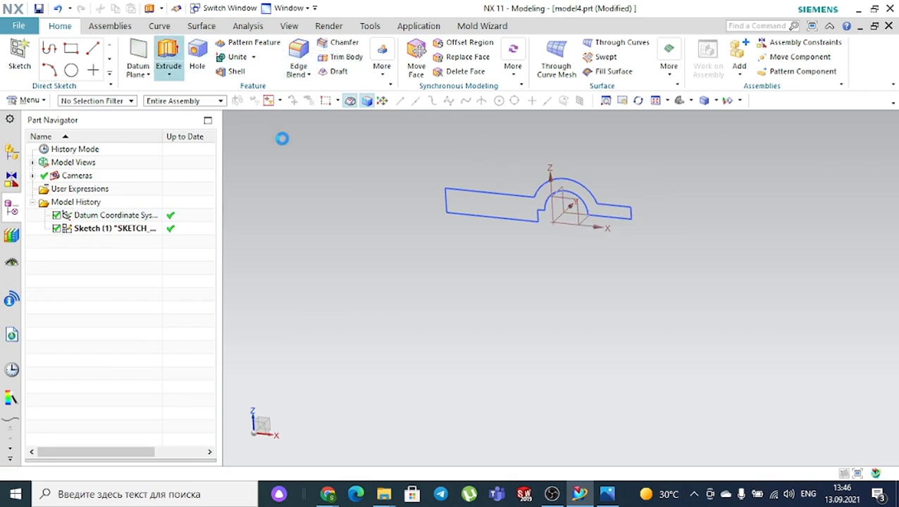
click(234, 148)
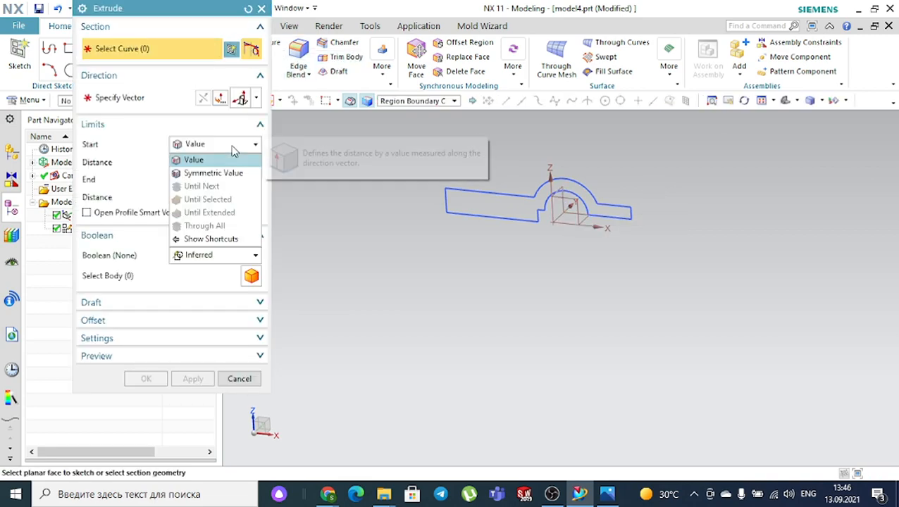
click(222, 174)
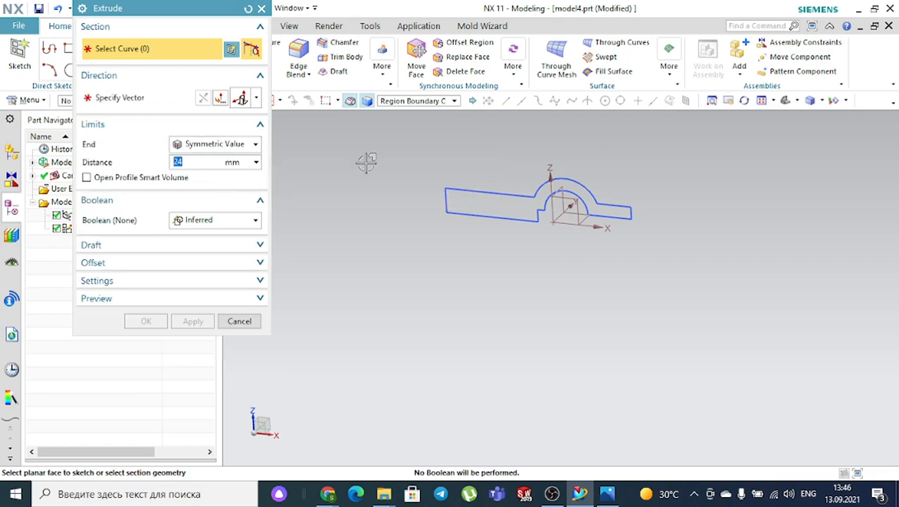
scroll(502, 164, up, 2)
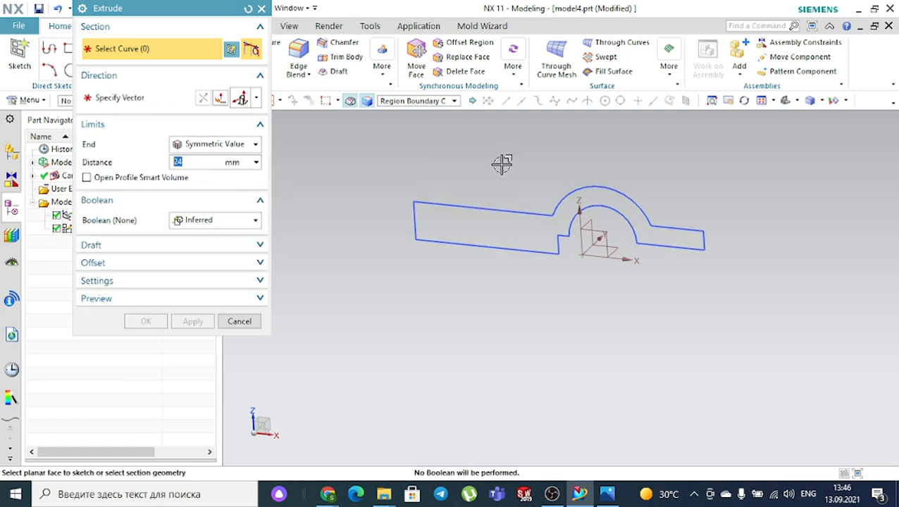
click(463, 208)
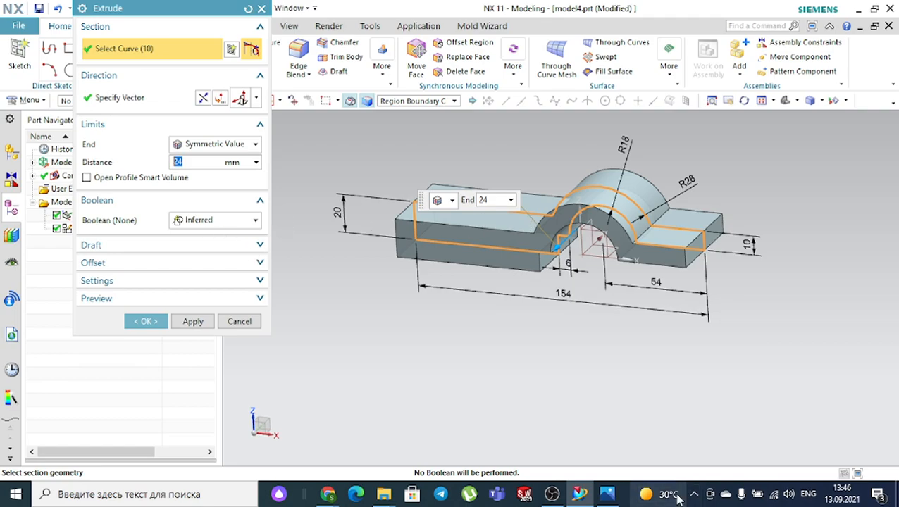
click(607, 494)
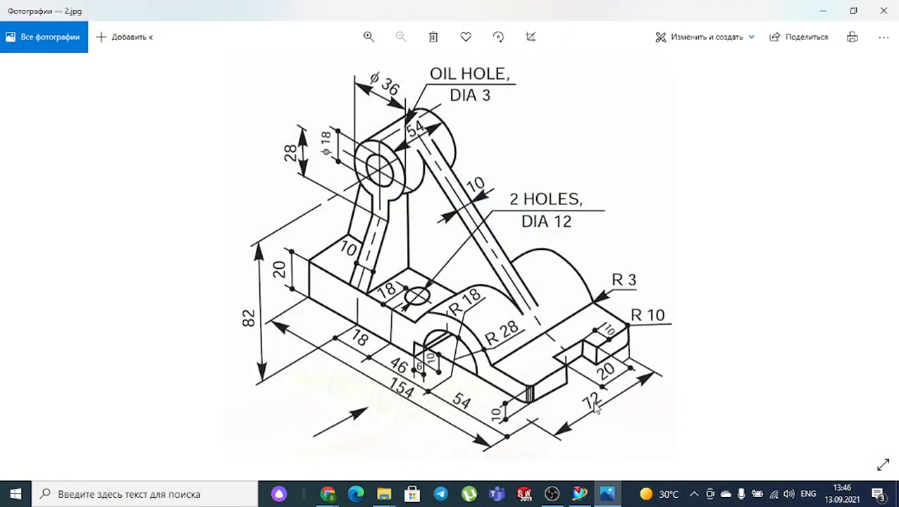
click(611, 497)
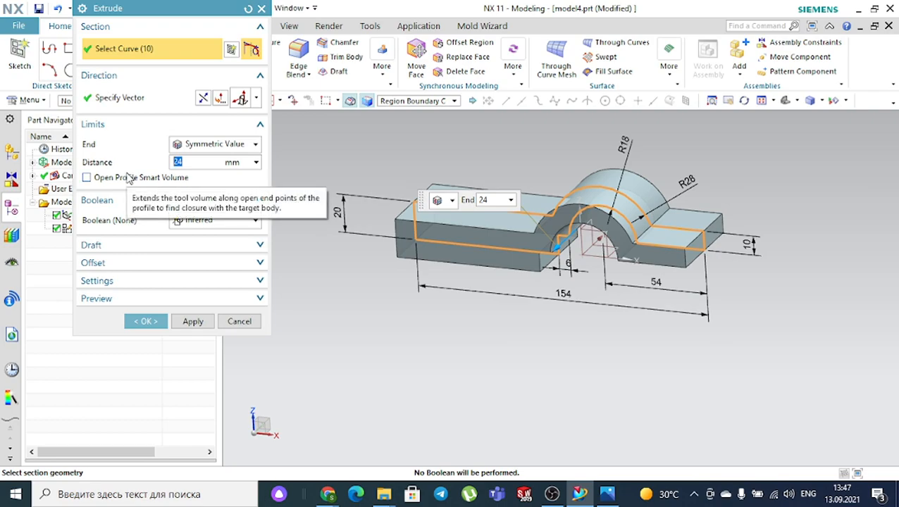
text(74)
click(601, 499)
click(602, 499)
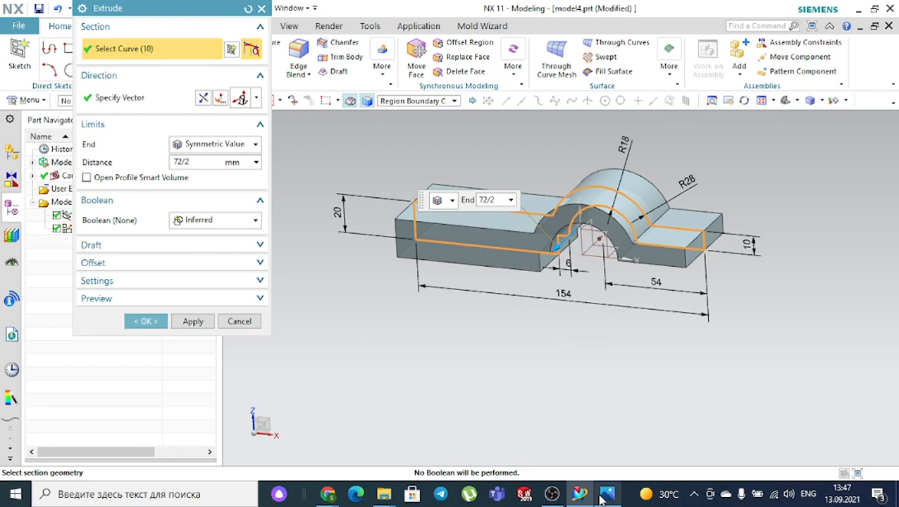
key(Return)
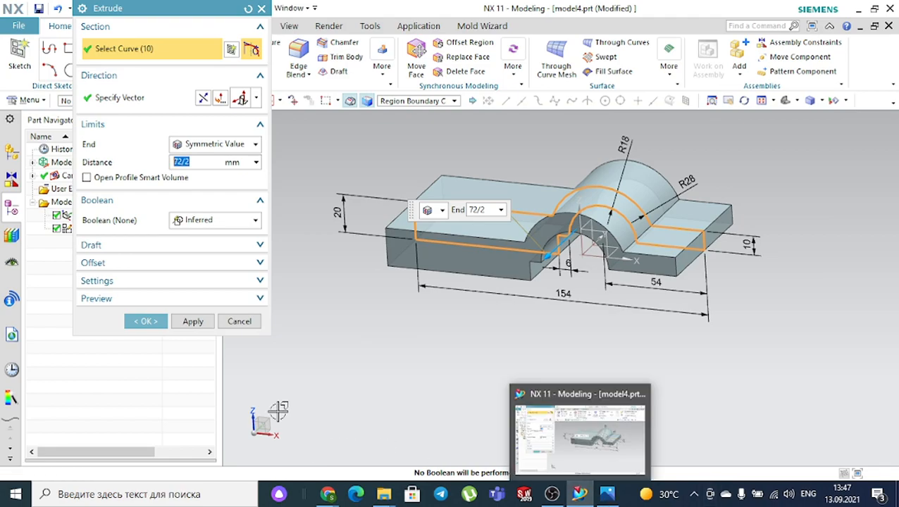
click(145, 322)
- Hide the profile sketch on the extruded solid and bring up the reference drawing
middle_drag(620, 331, 661, 271)
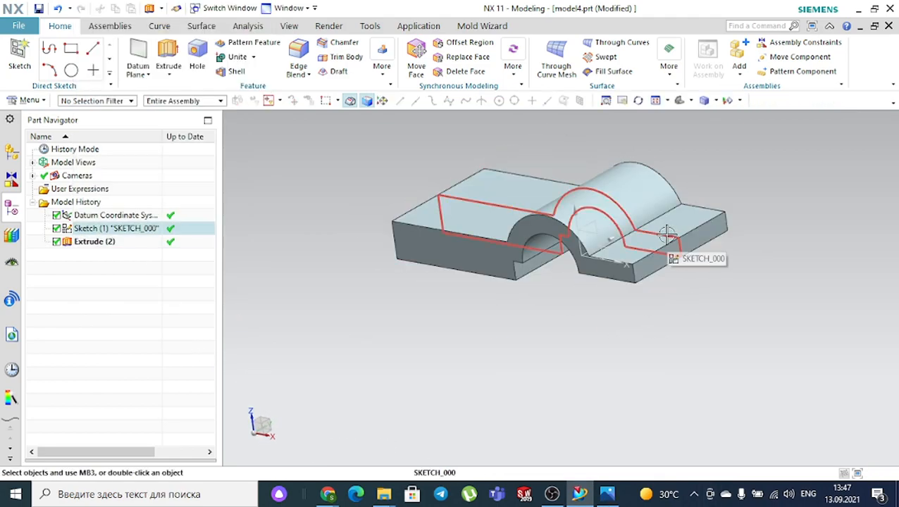
click(116, 228)
key(Escape)
click(655, 234)
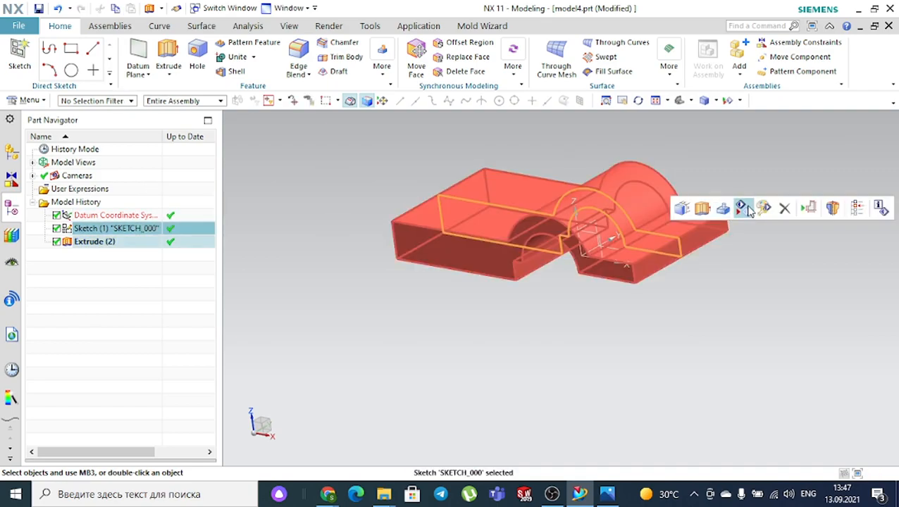
click(746, 210)
click(614, 495)
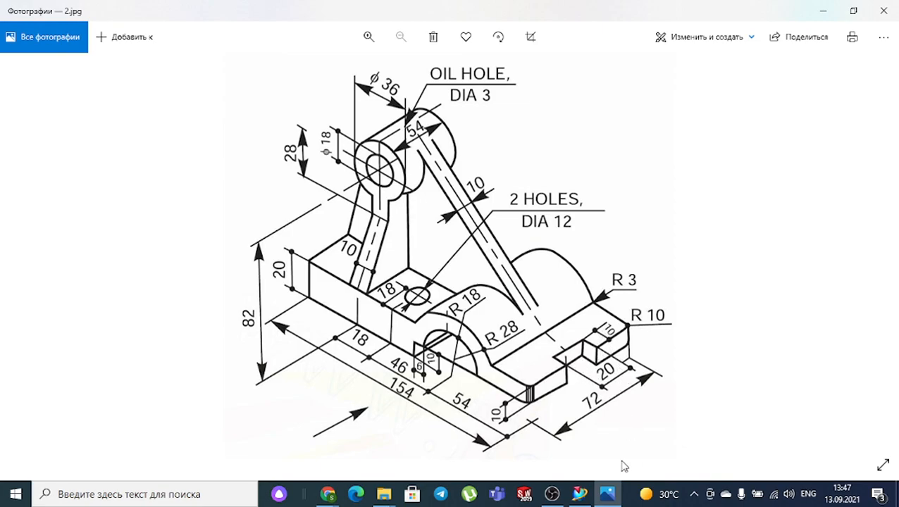
- Start a new sketch on the top face of the base's right step
click(611, 494)
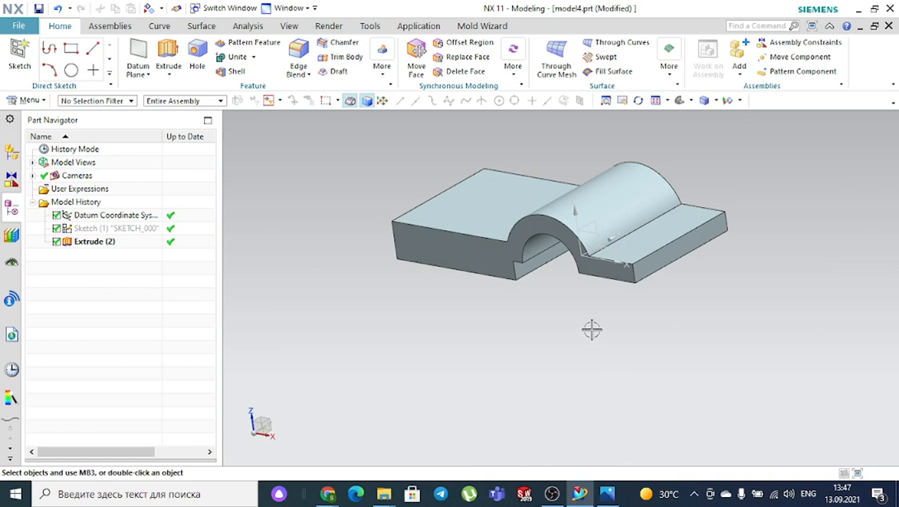
click(20, 50)
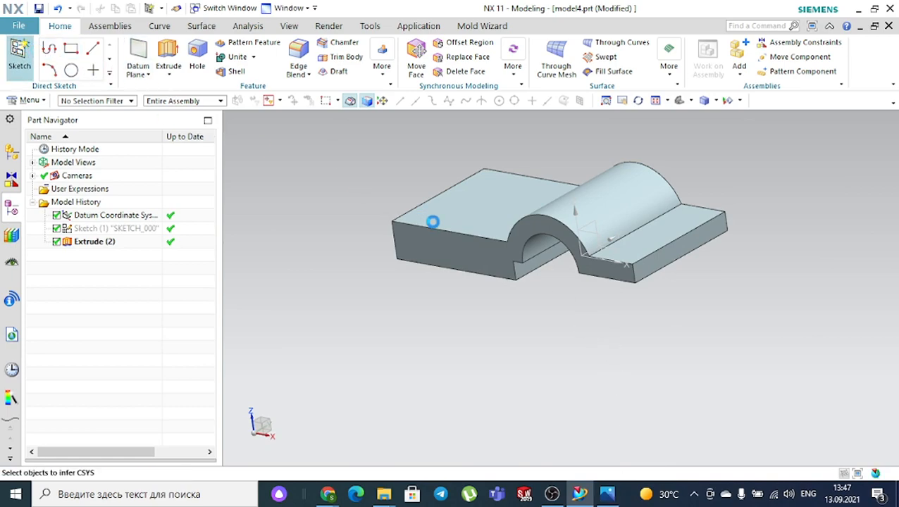
click(673, 222)
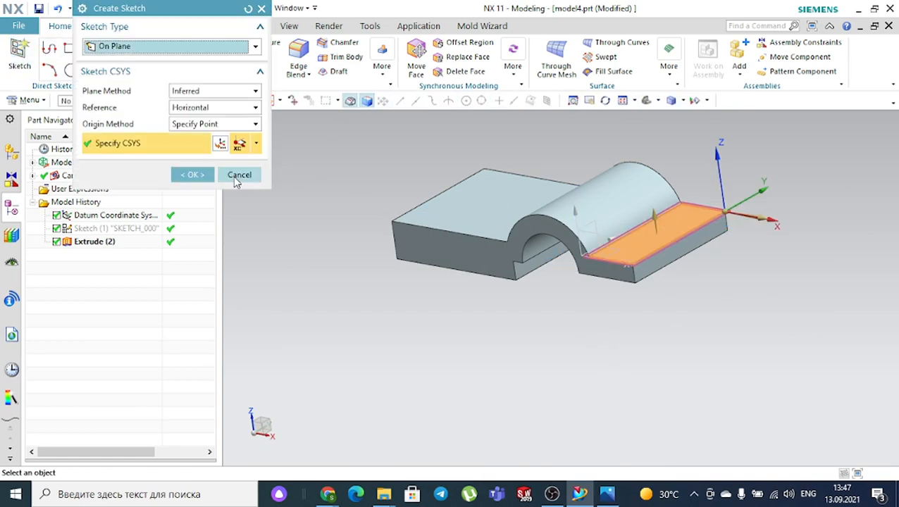
click(191, 174)
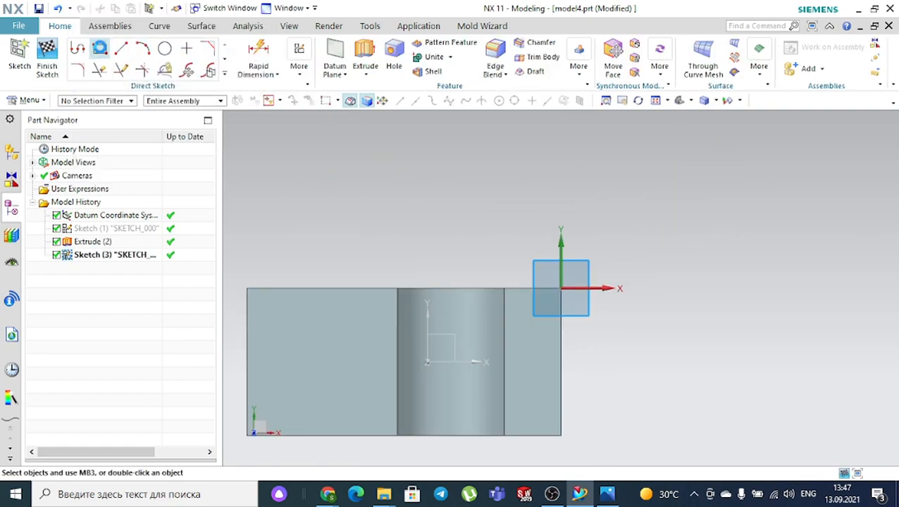
- Draw a rectangle near the right end and set its height to 20
click(100, 48)
scroll(562, 358, up, 3)
click(521, 313)
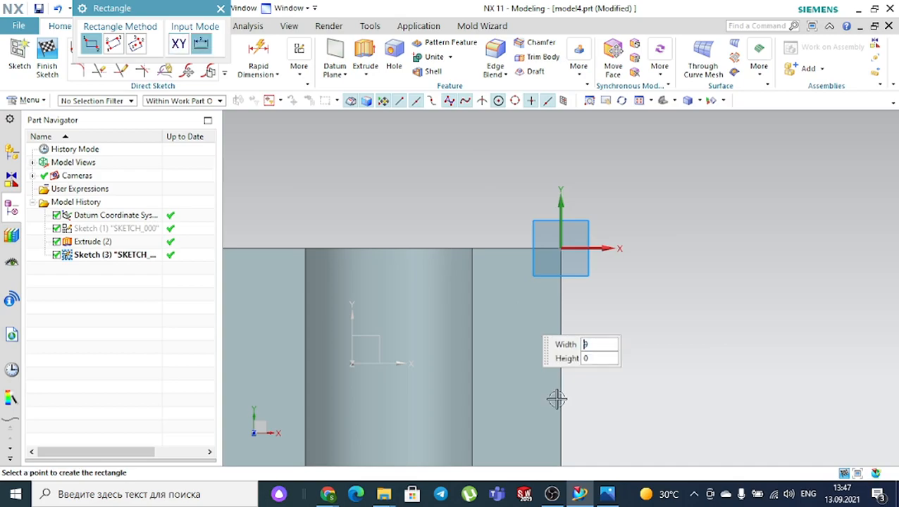
click(616, 417)
key(Escape)
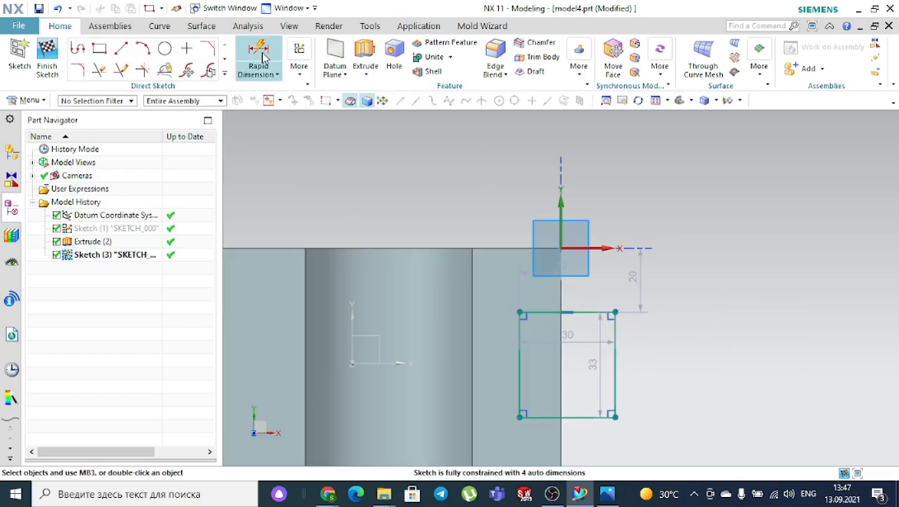
click(618, 370)
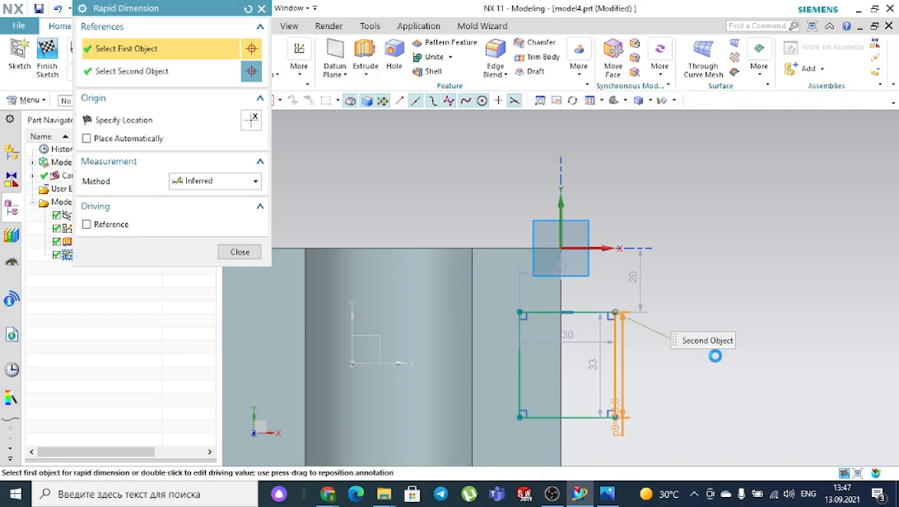
click(733, 360)
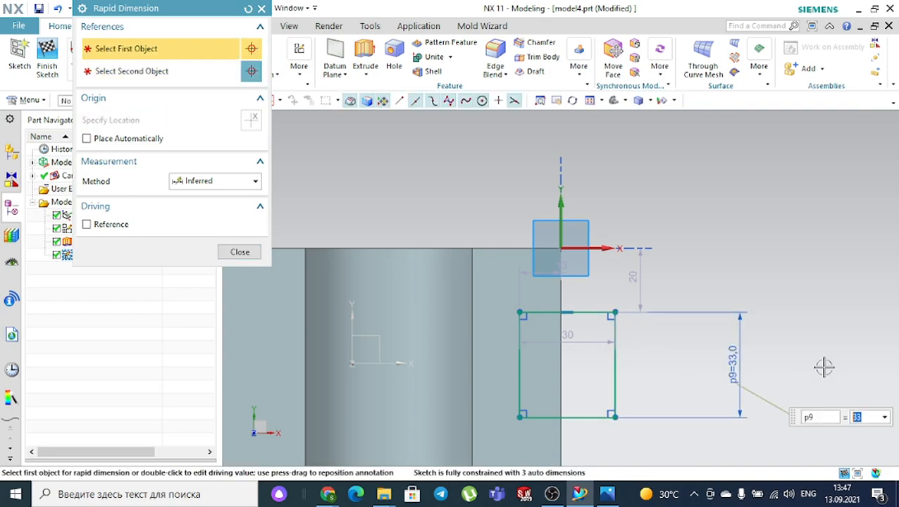
text(2)
key(Return)
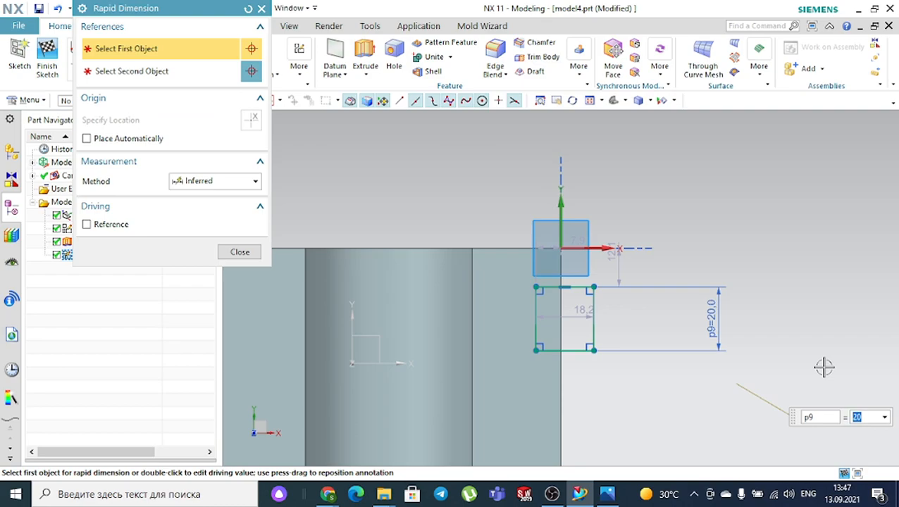
middle_click(825, 367)
- Make the rectangle's top and bottom edges symmetric about the sketch axis
click(300, 70)
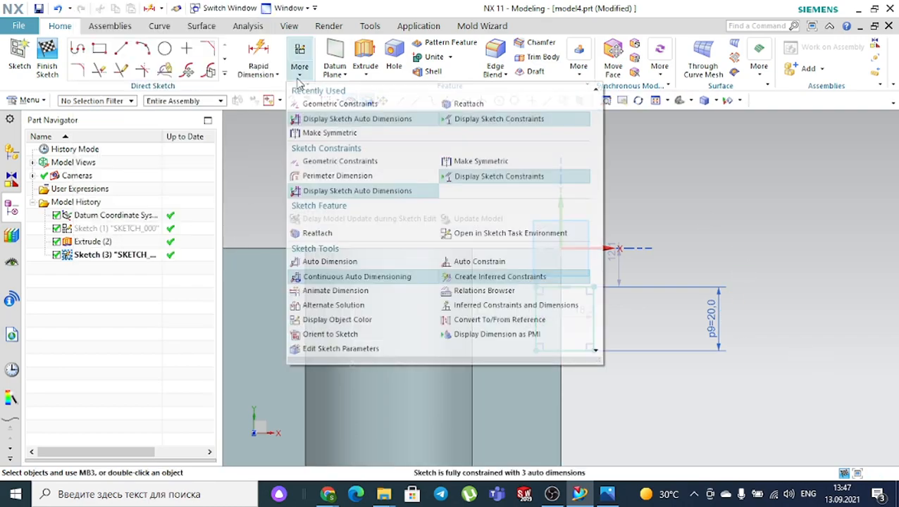
click(321, 133)
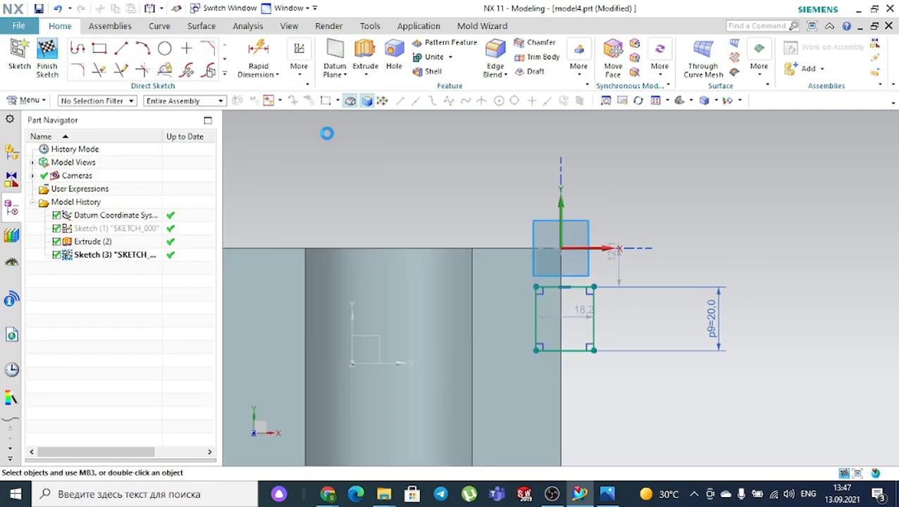
click(586, 288)
click(572, 349)
click(400, 363)
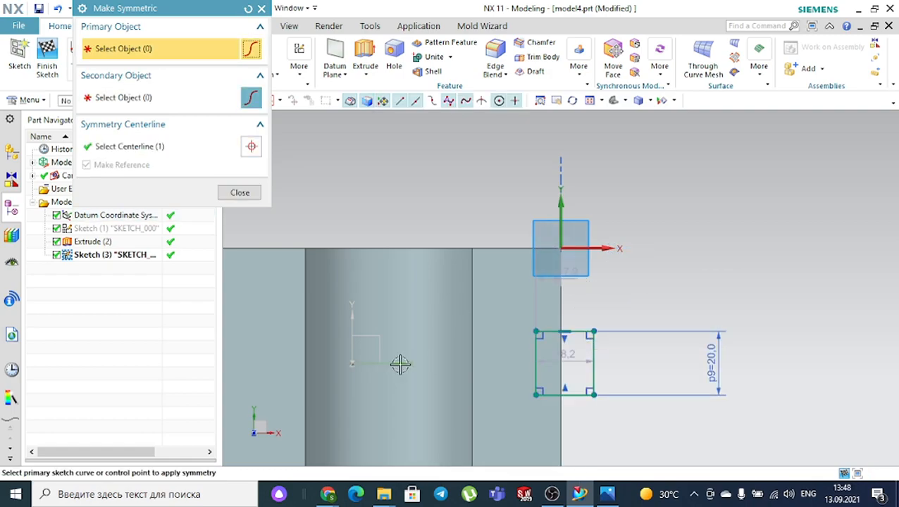
click(606, 494)
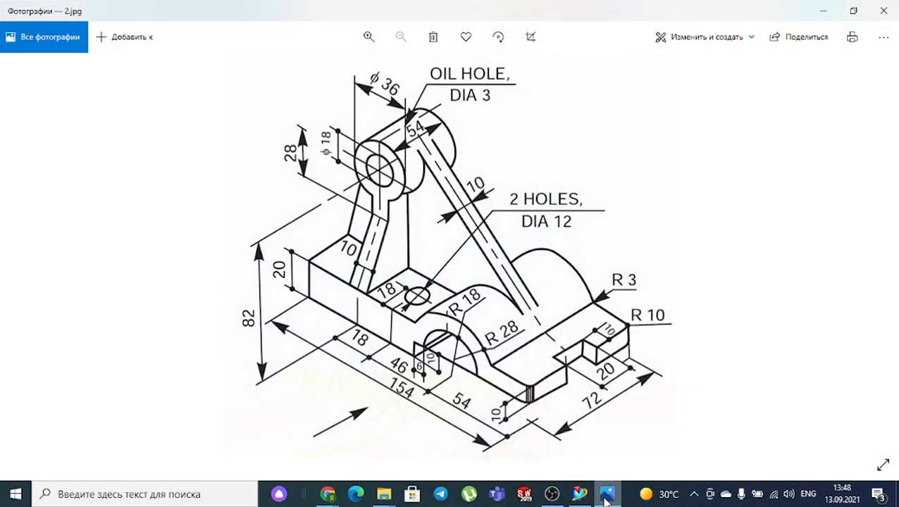
click(606, 496)
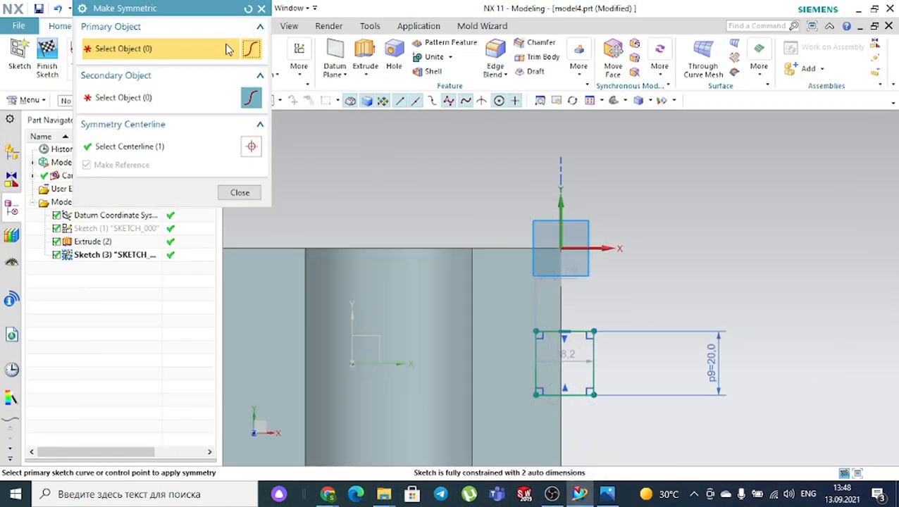
key(Escape)
- Dimension the slot's left edge 10 from the centre axis
click(258, 55)
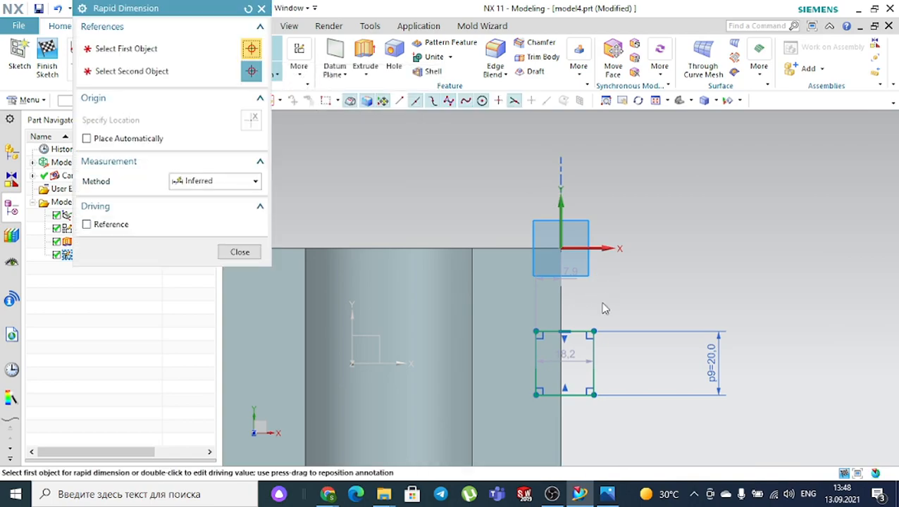
scroll(569, 415, up, 3)
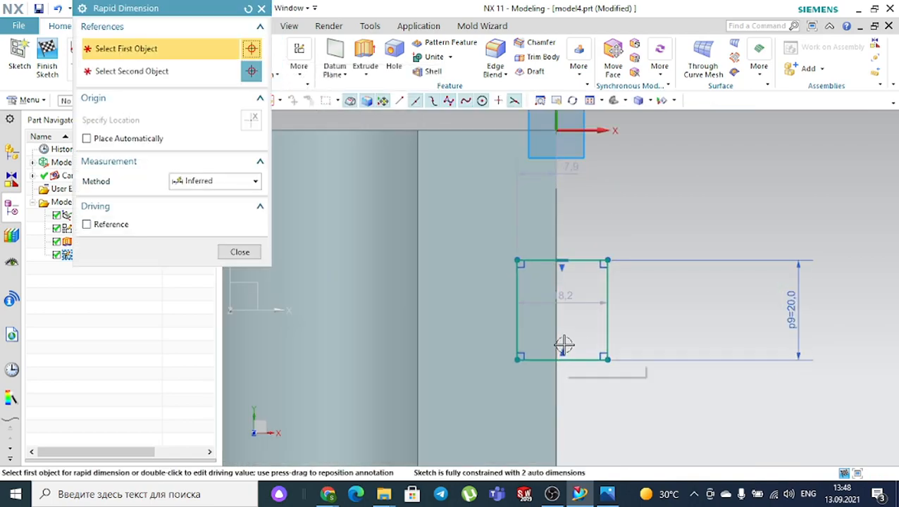
click(557, 337)
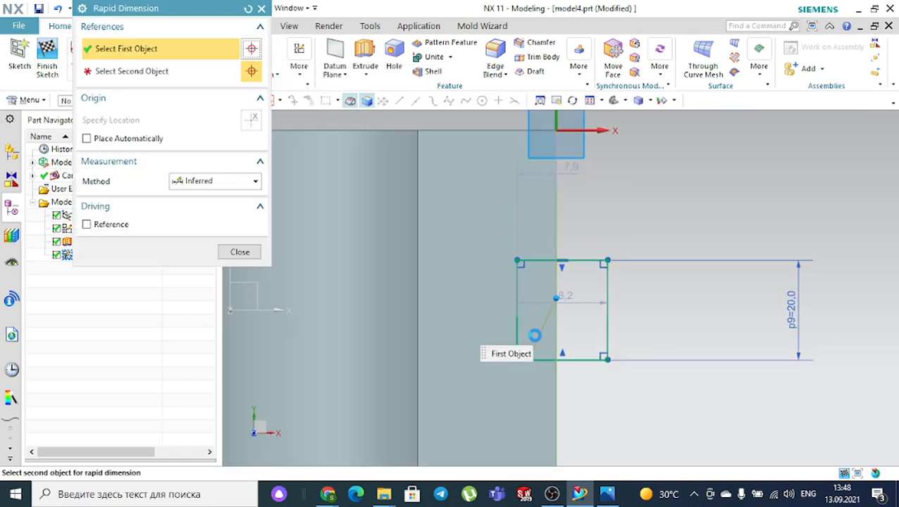
click(517, 315)
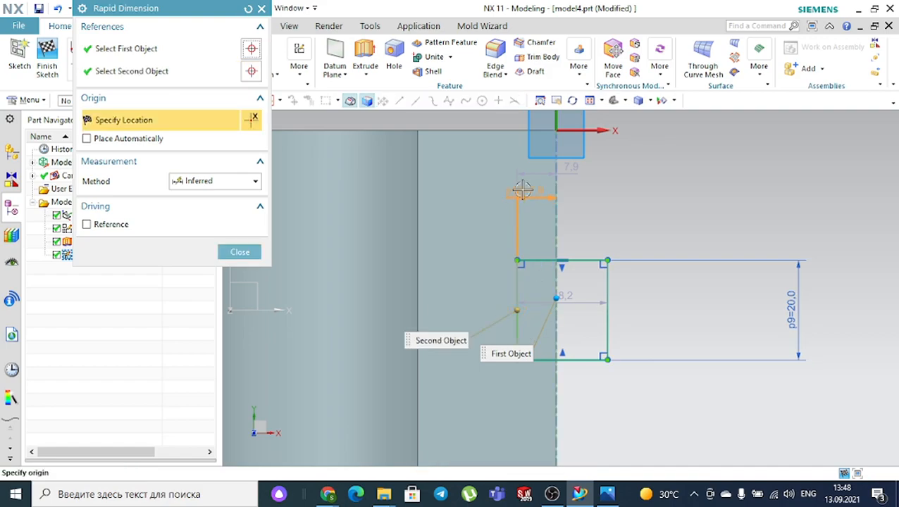
click(466, 183)
text(10)
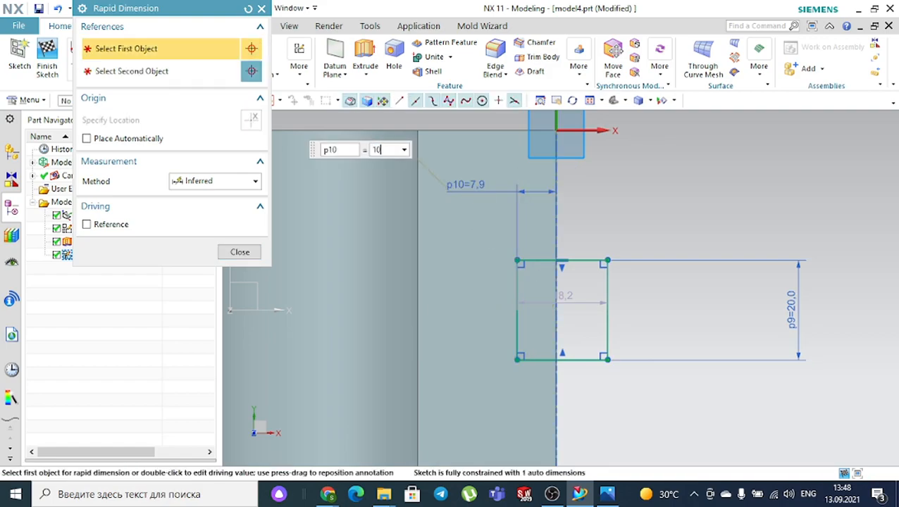
key(Return)
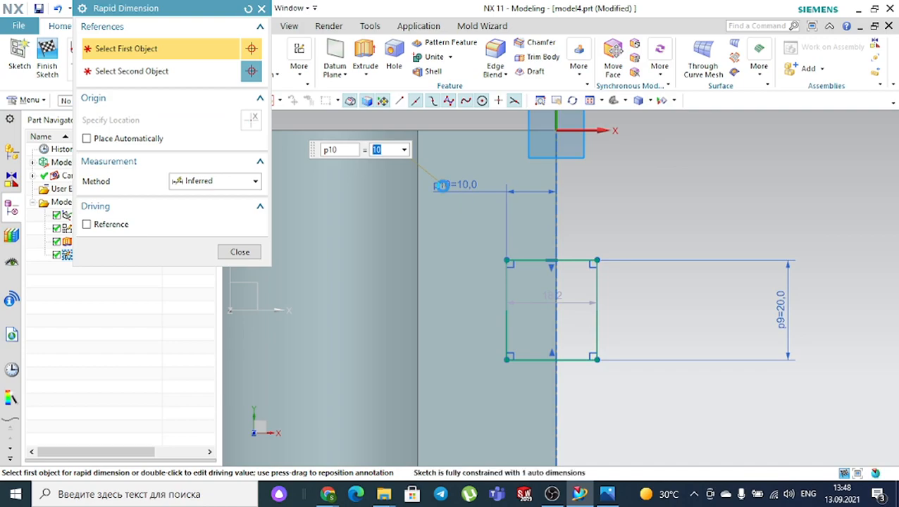
key(Escape)
- Extrude the slot sketch 21 deep with Boolean Subtract to cut it into the base
click(367, 53)
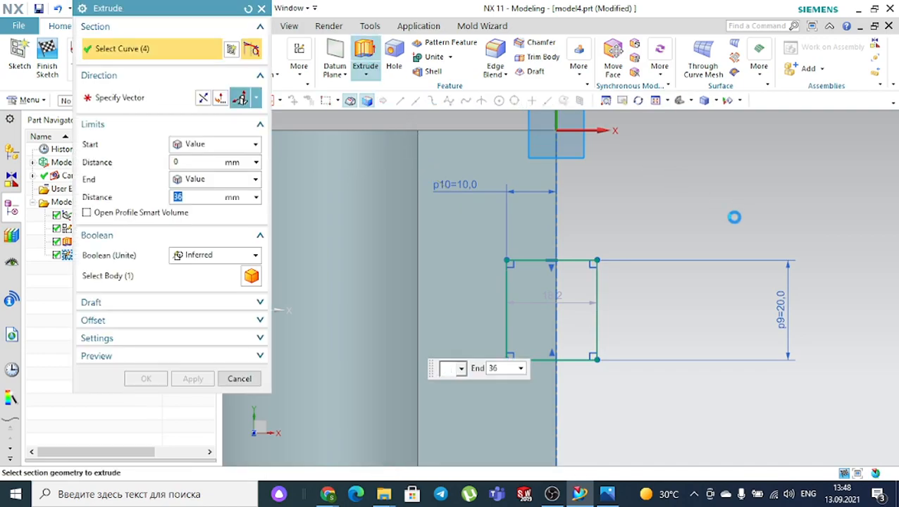
middle_drag(664, 390, 650, 339)
drag(554, 139, 597, 363)
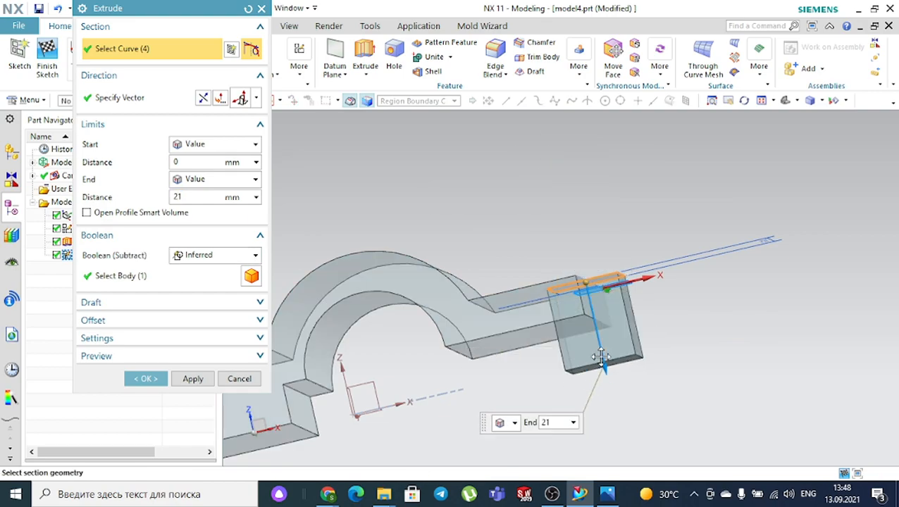
click(204, 256)
click(196, 296)
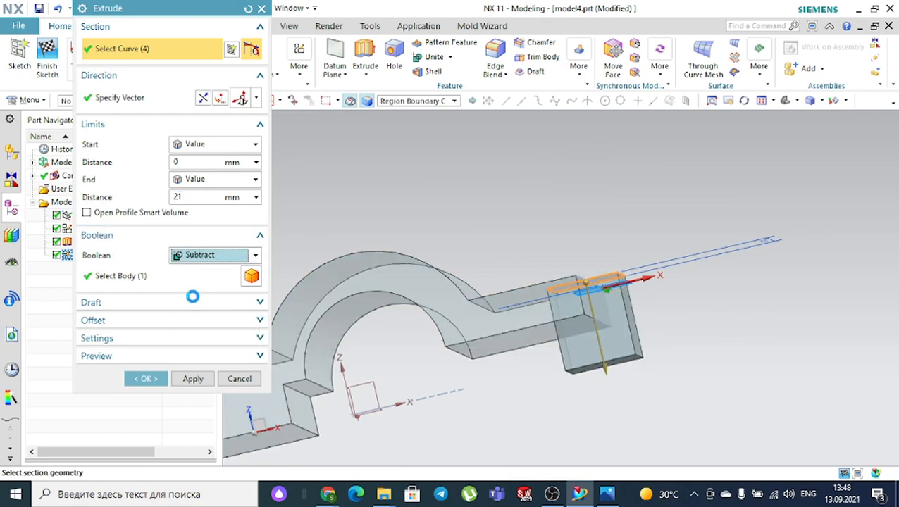
click(144, 378)
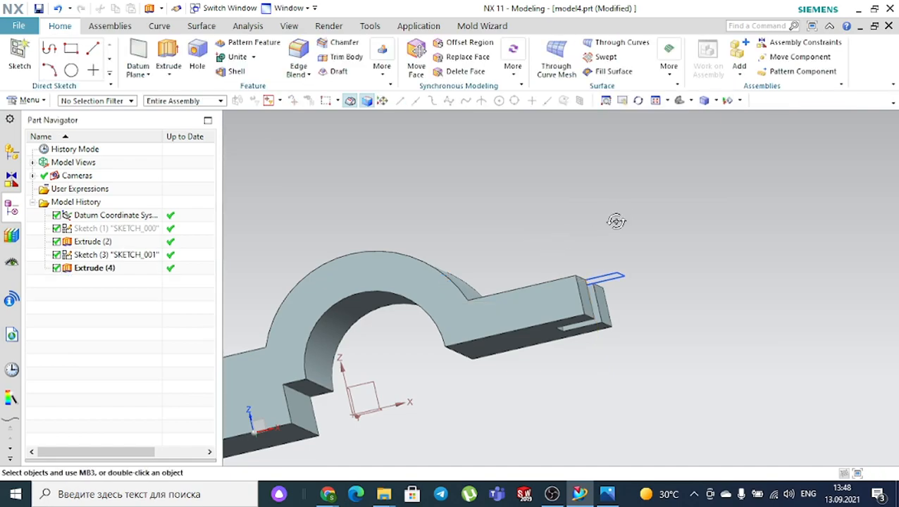
- Hide the slot sketch, return to trimetric view, and bring up the reference drawing
middle_drag(618, 213, 613, 248)
click(620, 299)
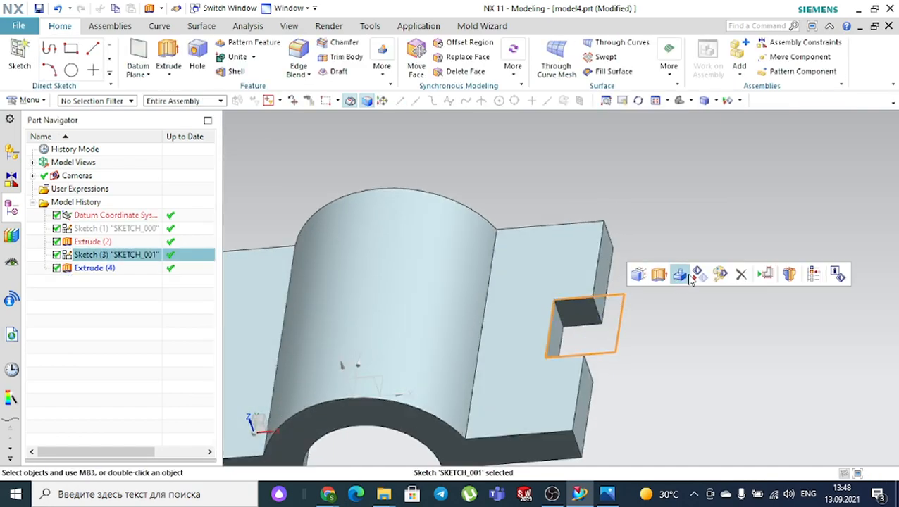
click(681, 101)
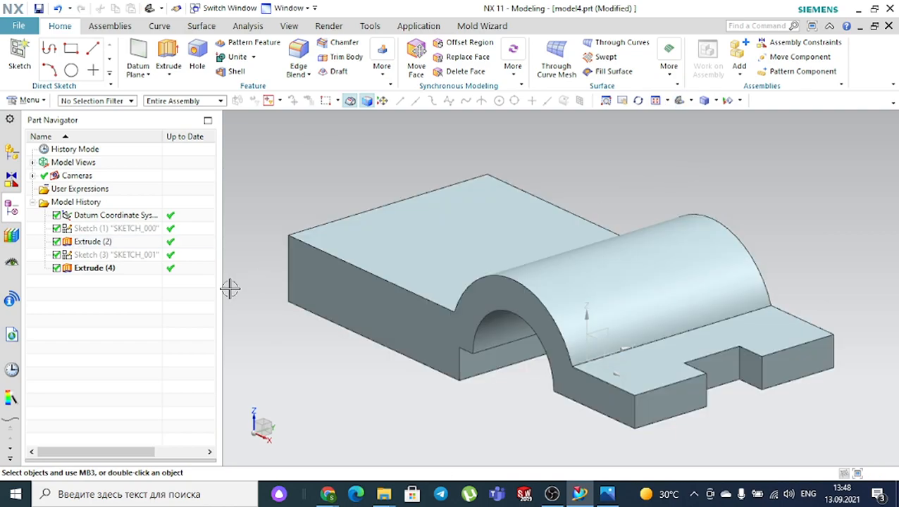
click(608, 494)
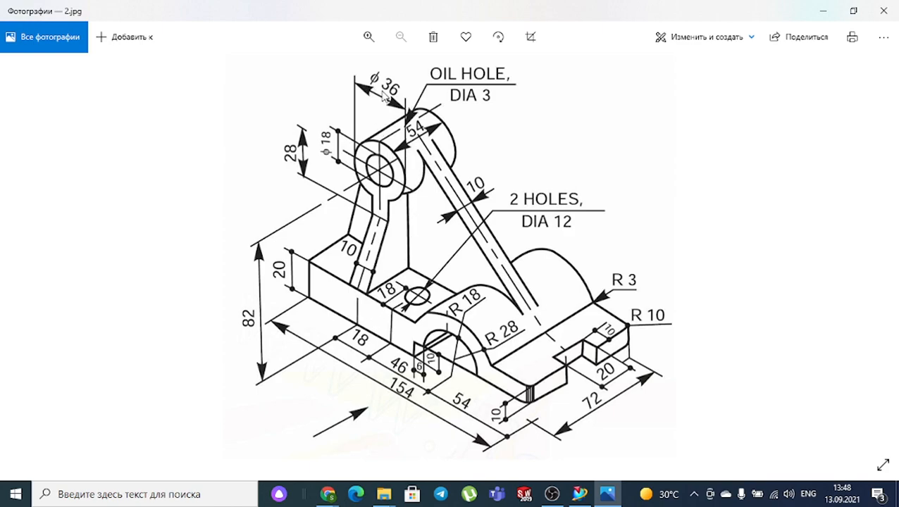
- Switch back to the NX model after reviewing the 2.jpg drawing
click(580, 493)
- Create Sketch (5) on the datum XZ plane, glancing at the reference drawing before continuing
scroll(493, 395, down, 1)
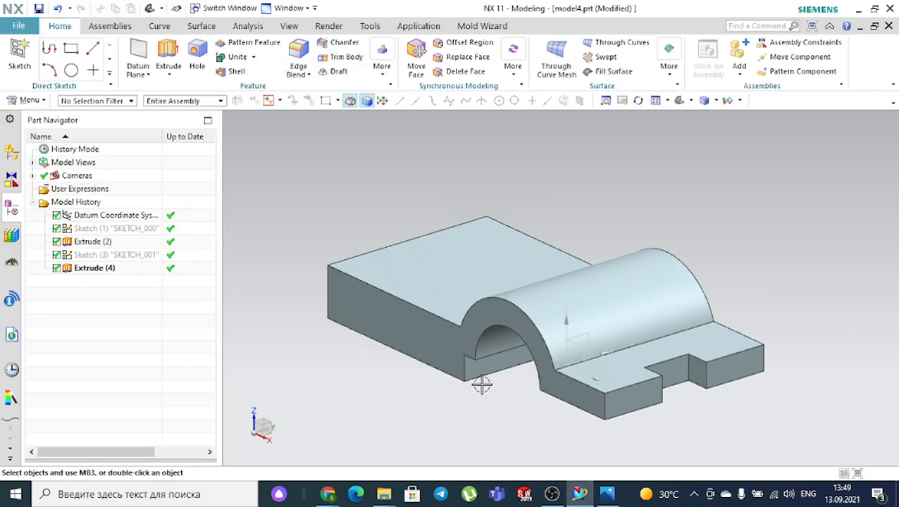
click(31, 47)
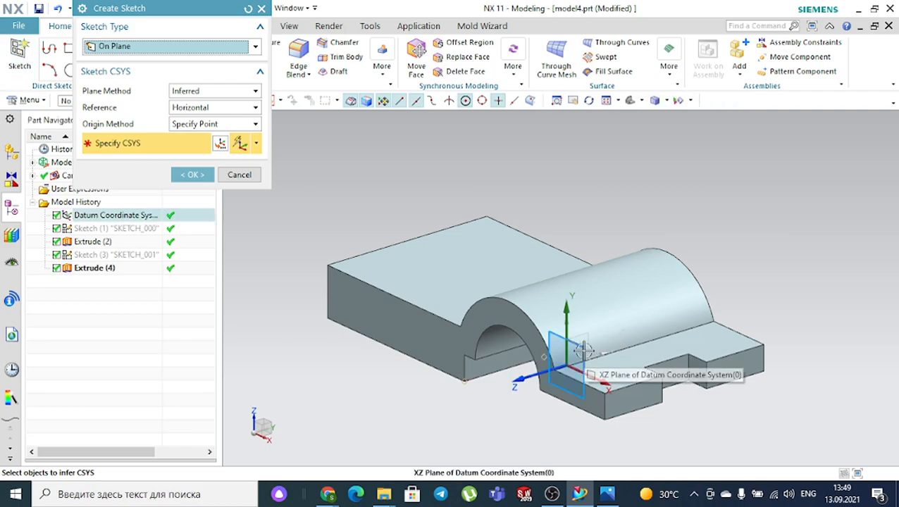
click(584, 348)
click(194, 176)
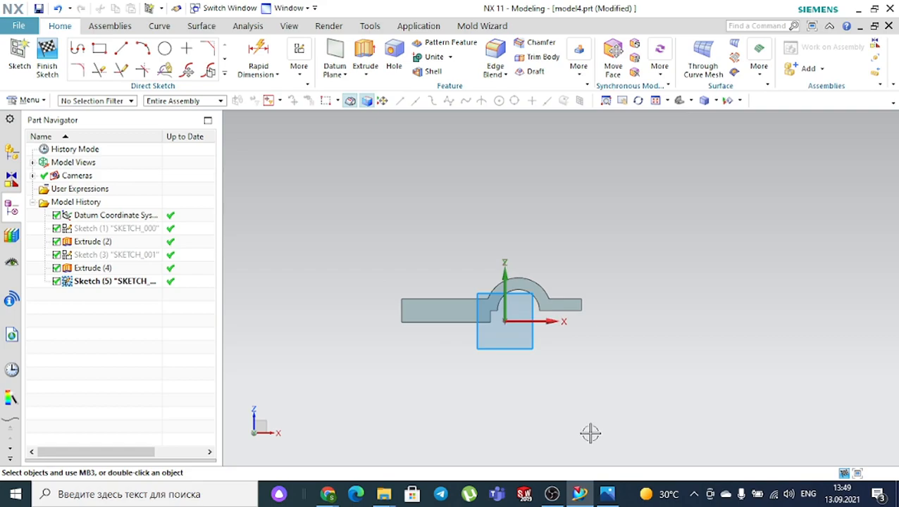
click(607, 494)
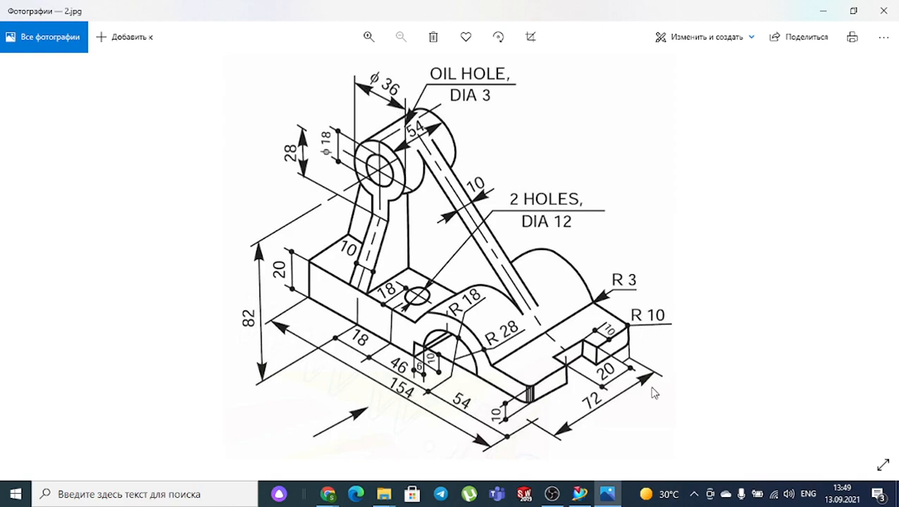
click(580, 494)
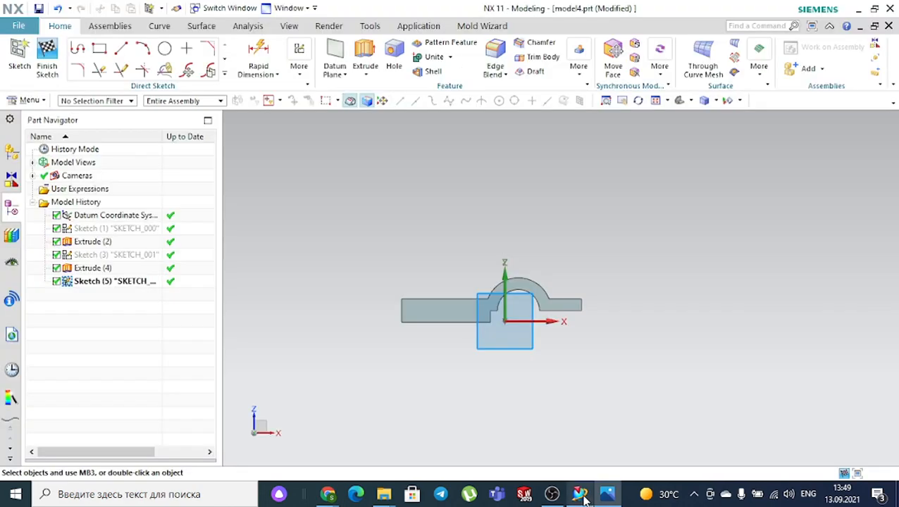
- Draw two concentric circles of diameter 18 and 36 above the arched base
click(165, 48)
scroll(458, 233, up, 3)
click(397, 222)
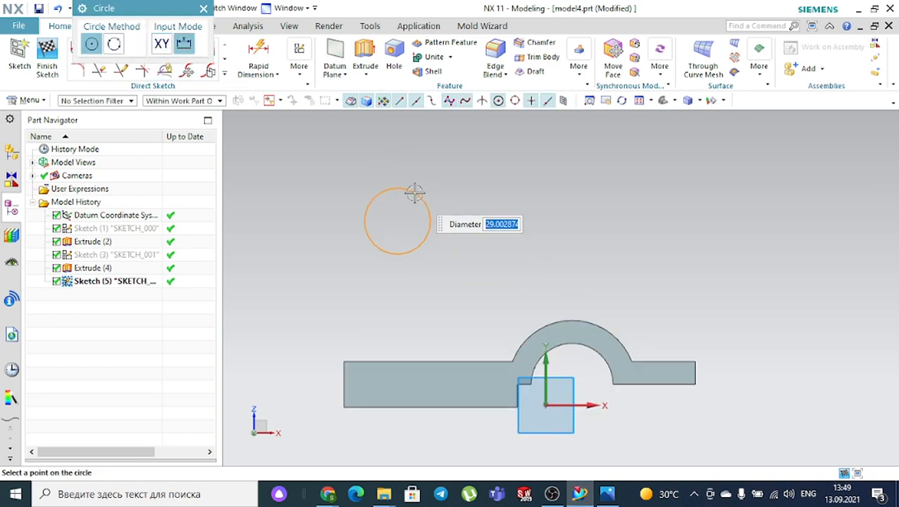
text(18)
key(Return)
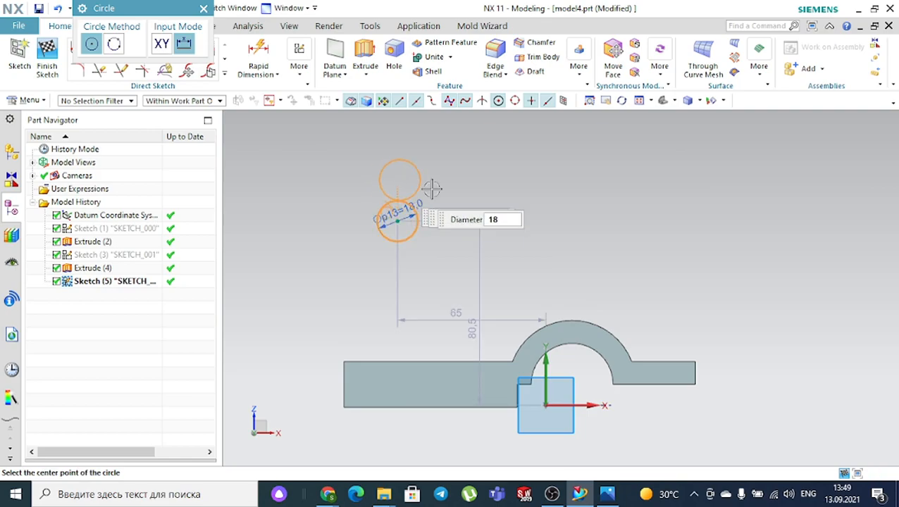
click(397, 222)
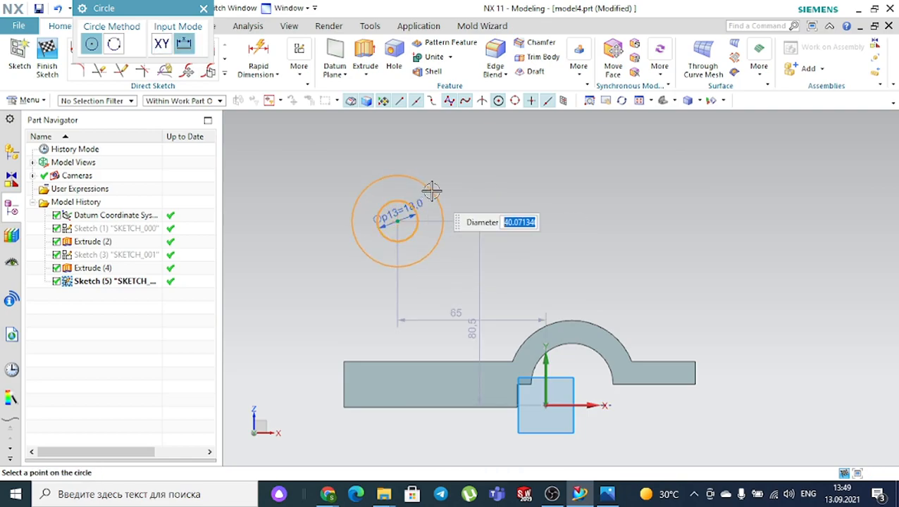
text(36)
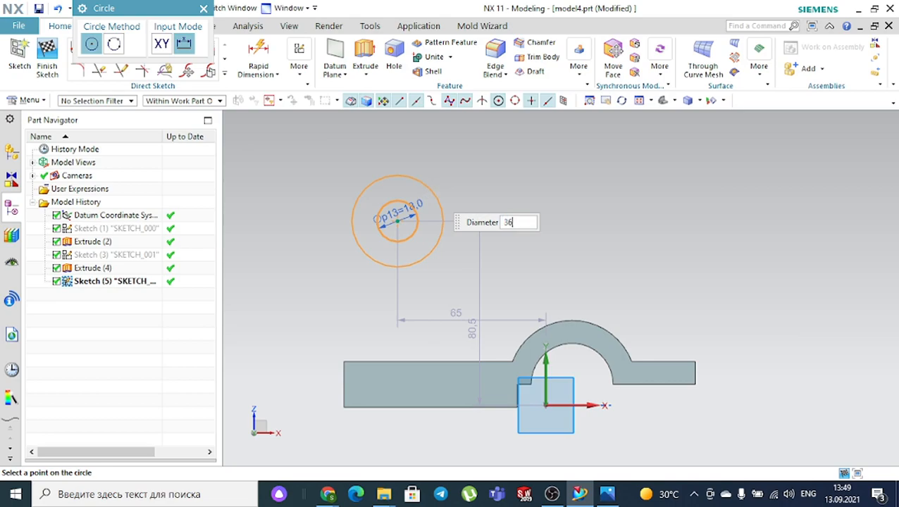
key(Return)
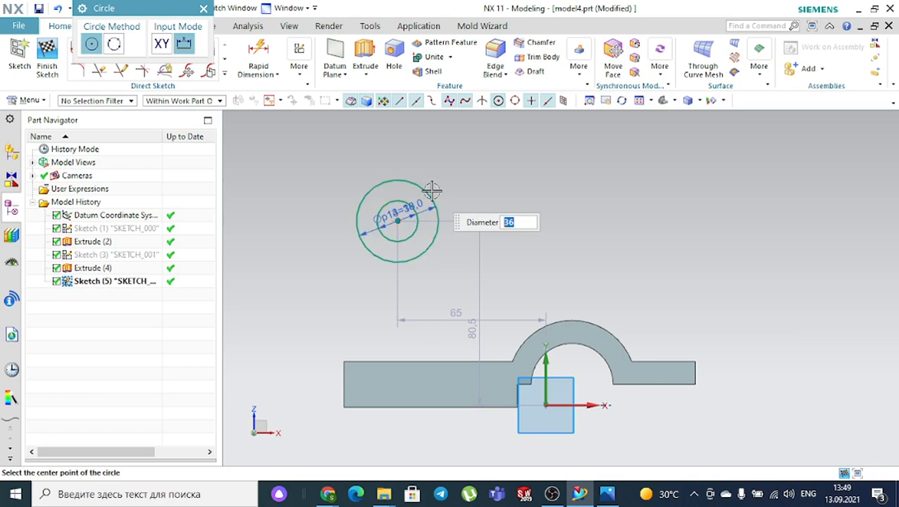
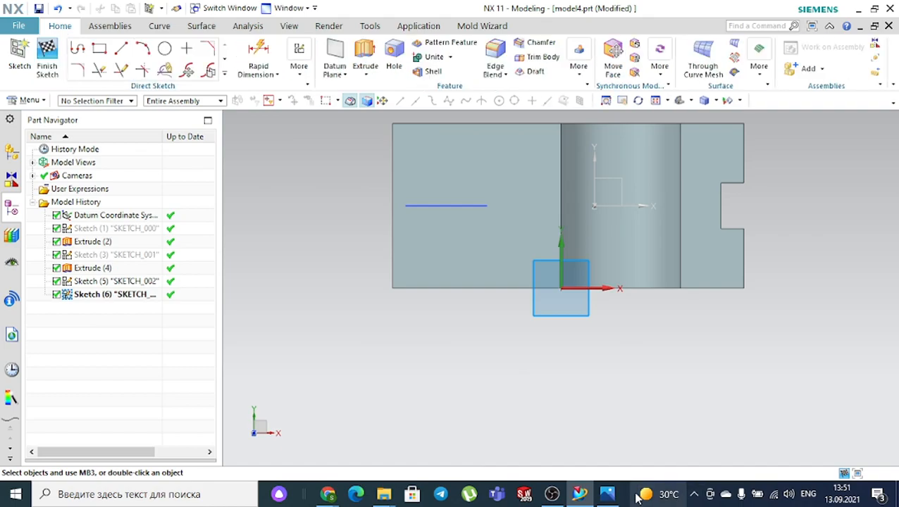
- Glance at the 2.jpg reference drawing, then return to the NX model
click(608, 495)
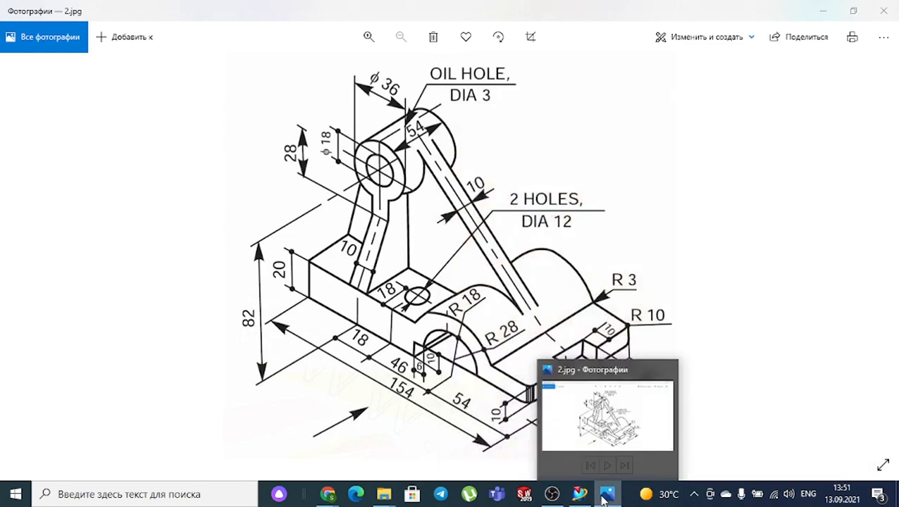
click(607, 494)
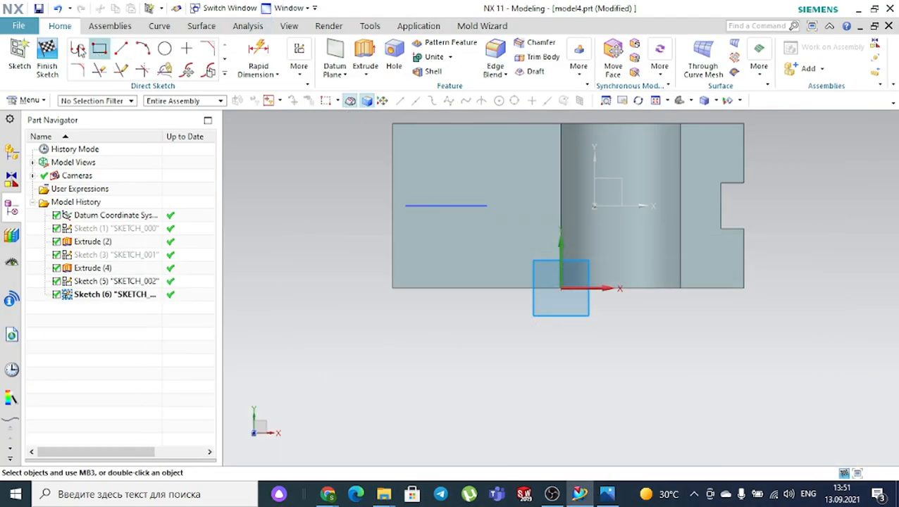
- Draw a 12 mm diameter circle left of the arch and compare it with 2.jpg
click(165, 48)
scroll(554, 232, up, 3)
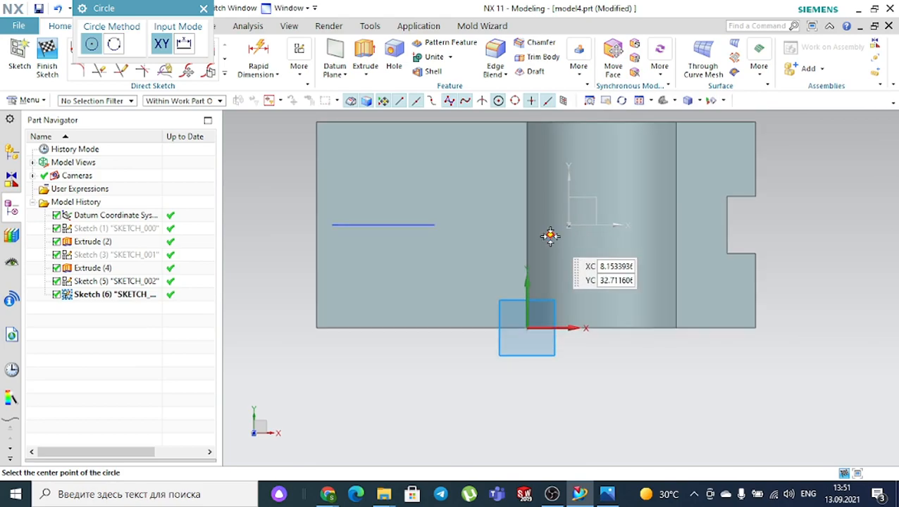
click(467, 296)
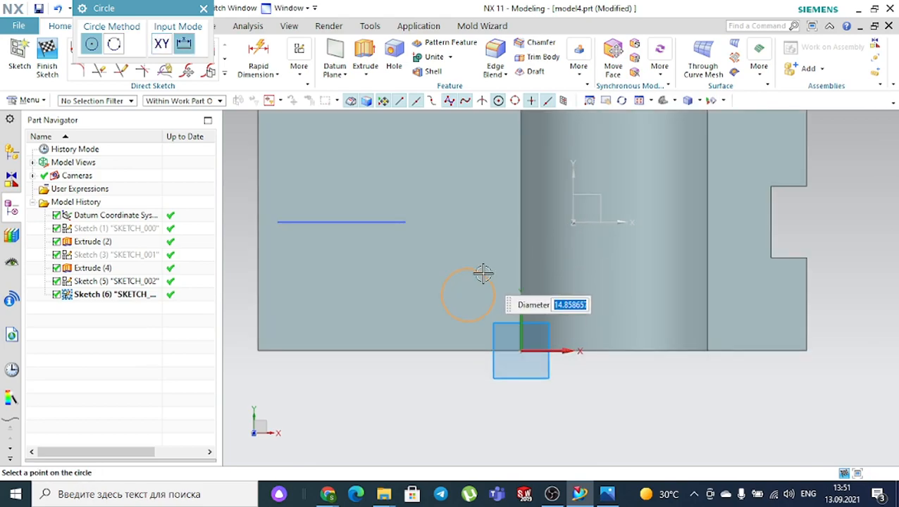
text(12)
key(Return)
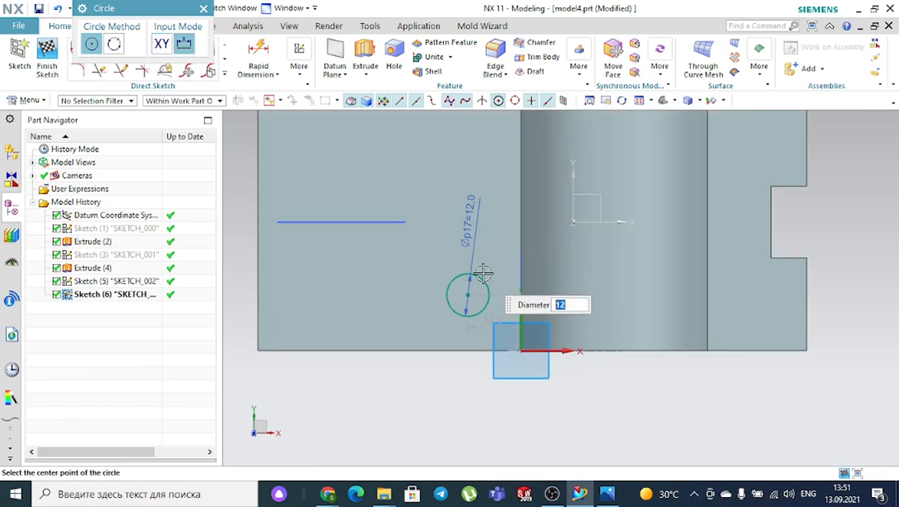
click(605, 495)
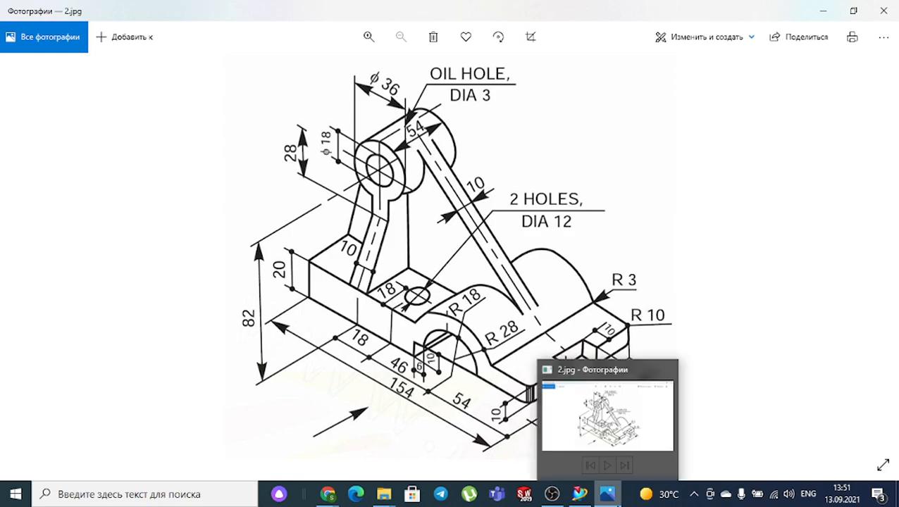
- Dimension the Ø12 circle 18 from the base's front edge
click(580, 493)
key(Escape)
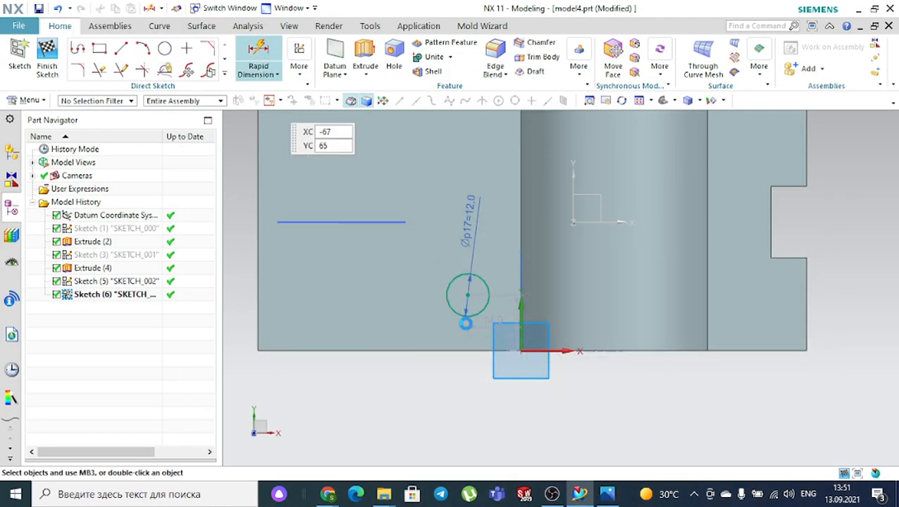
key(d)
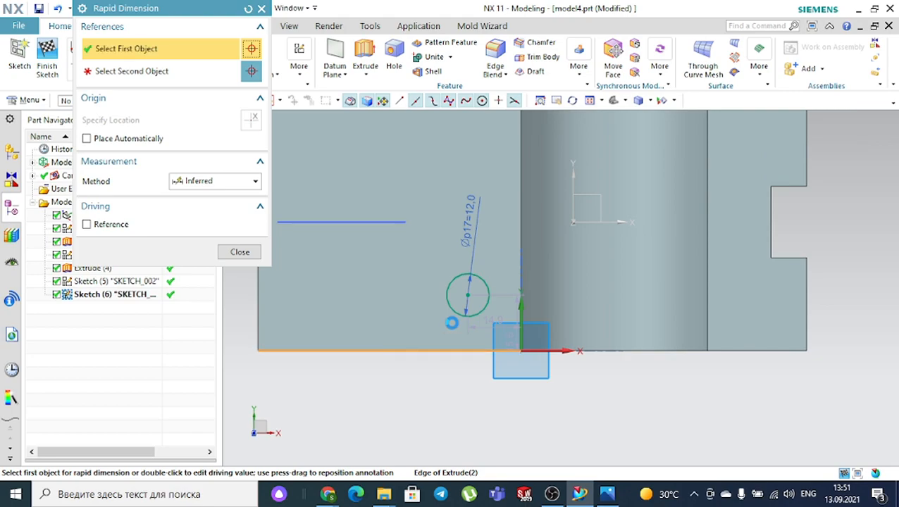
click(391, 350)
click(465, 296)
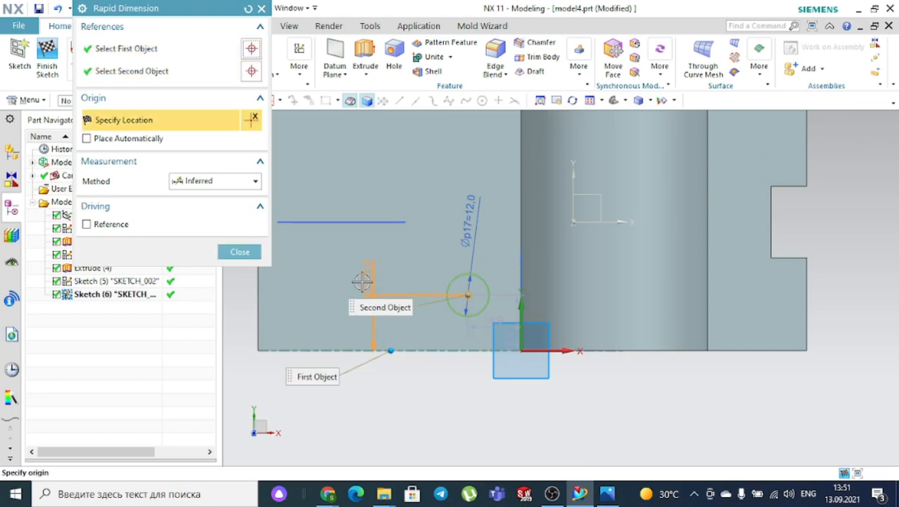
click(408, 253)
text(1)
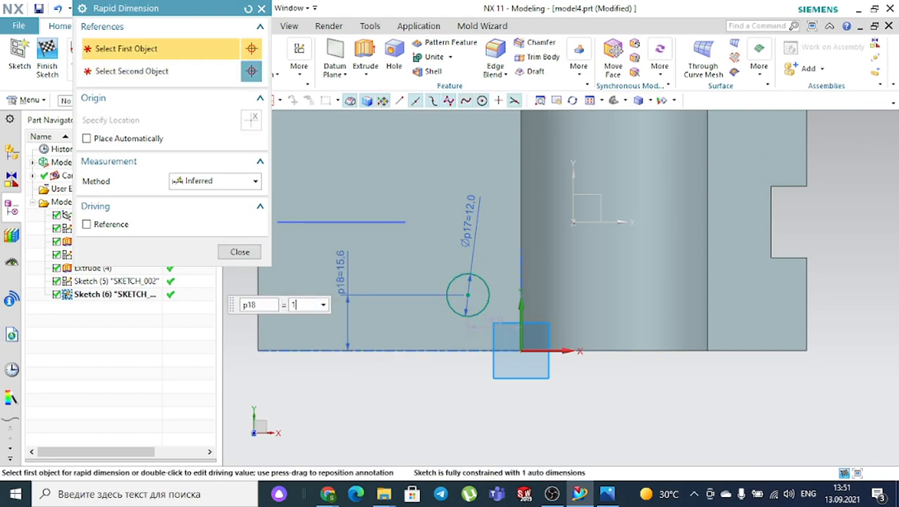
text(8)
key(Return)
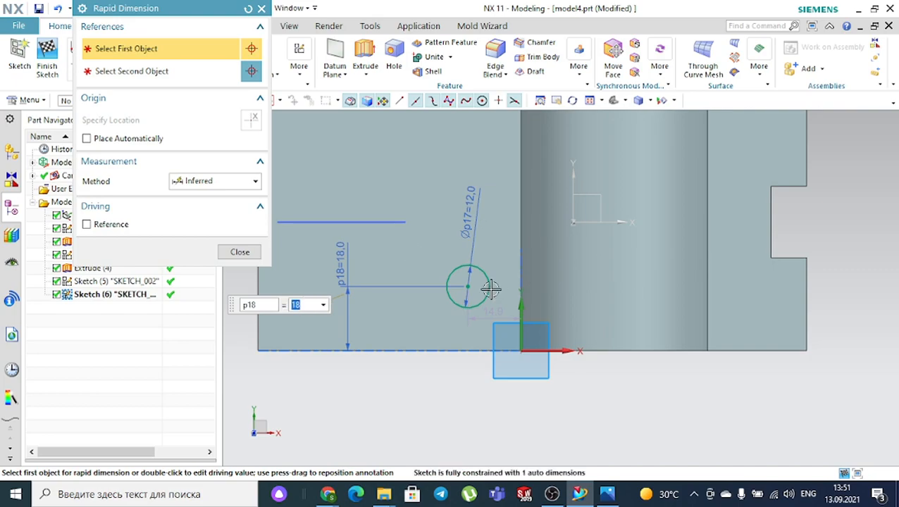
- Fix the circle centre 95.1 from the base's right end, then tilt the view
click(470, 286)
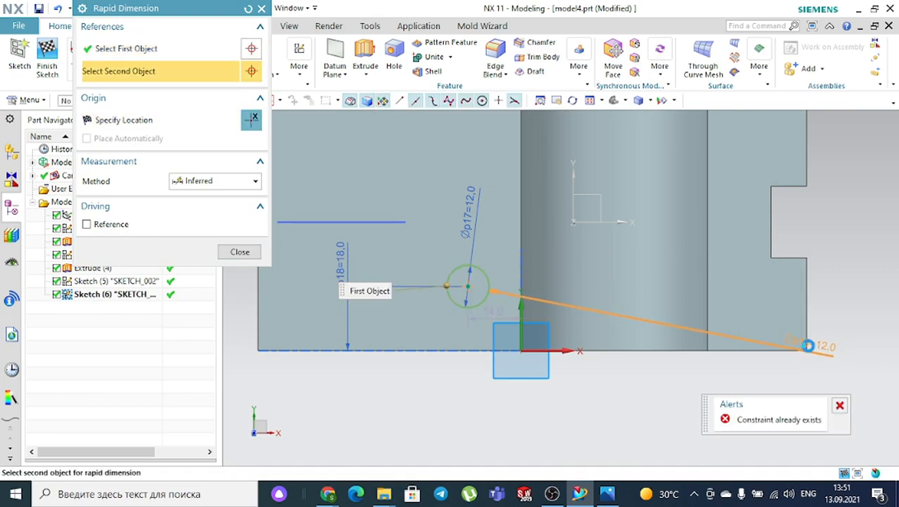
click(808, 344)
click(638, 402)
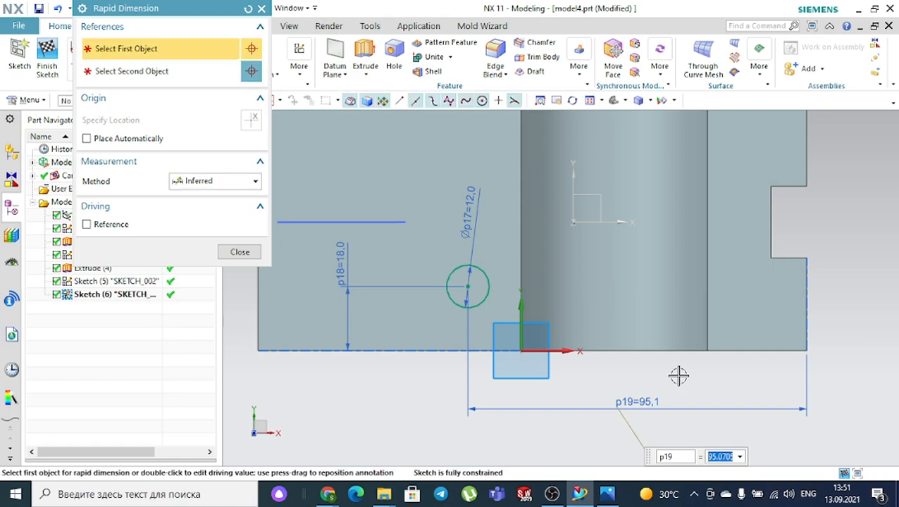
click(600, 495)
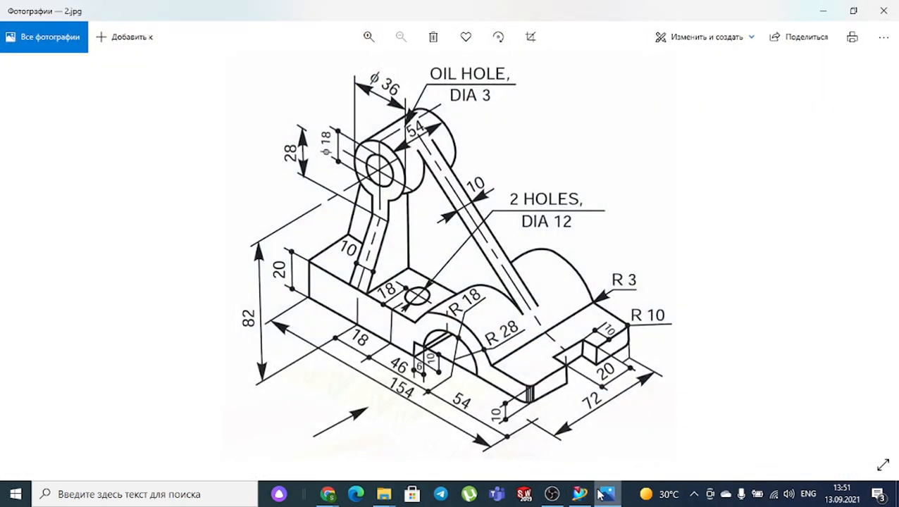
click(599, 496)
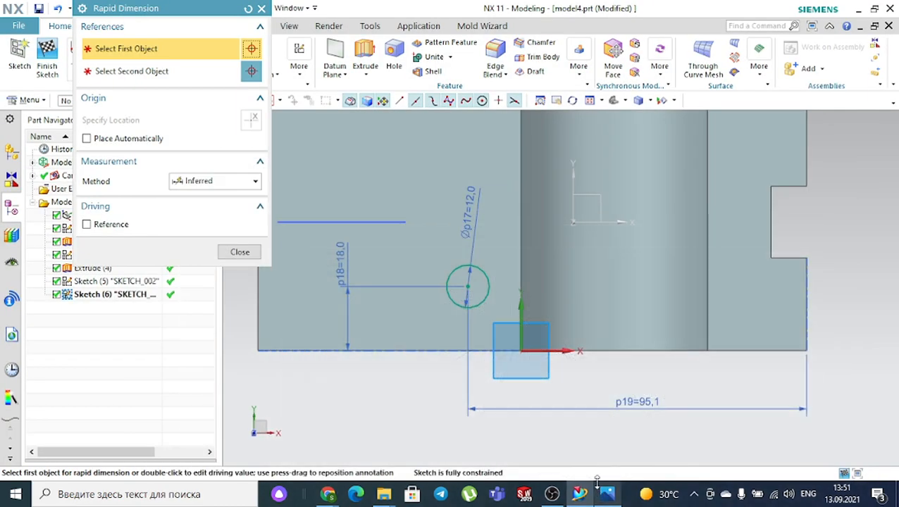
click(239, 253)
scroll(451, 351, down, 2)
middle_drag(440, 398, 384, 363)
click(48, 62)
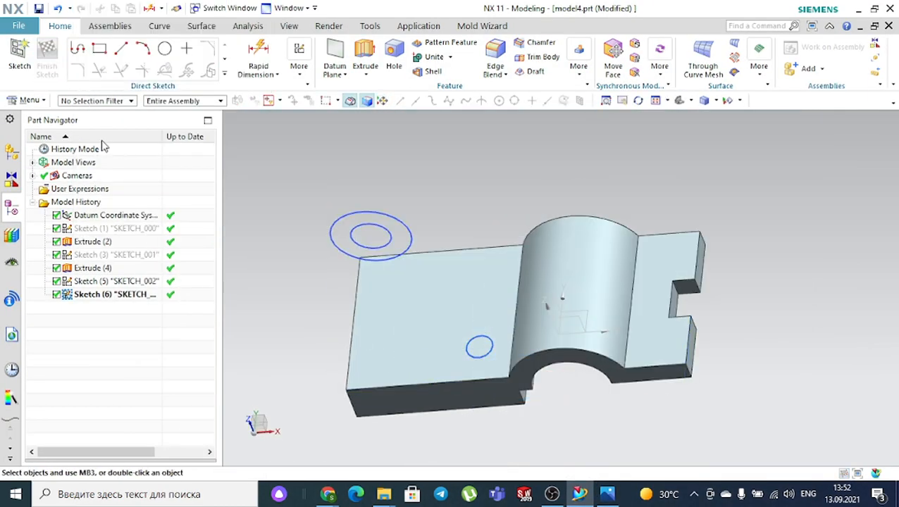
click(118, 232)
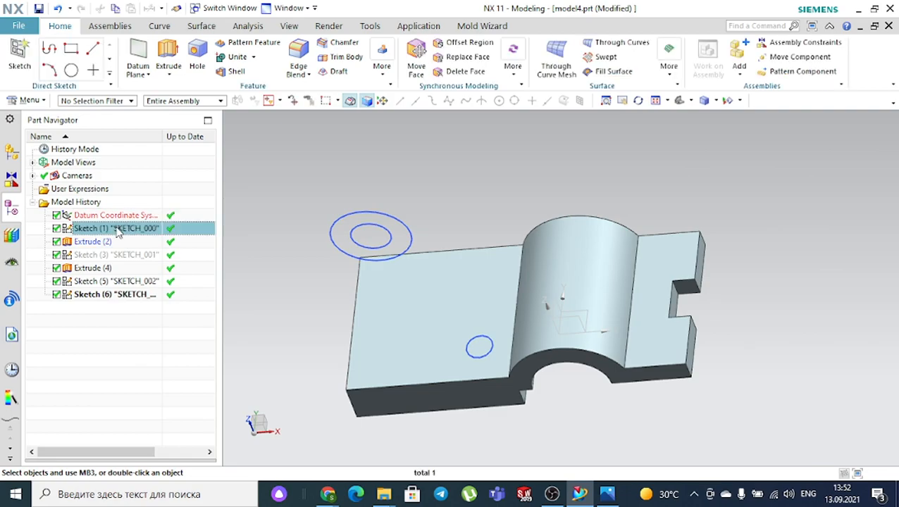
double_click(118, 233)
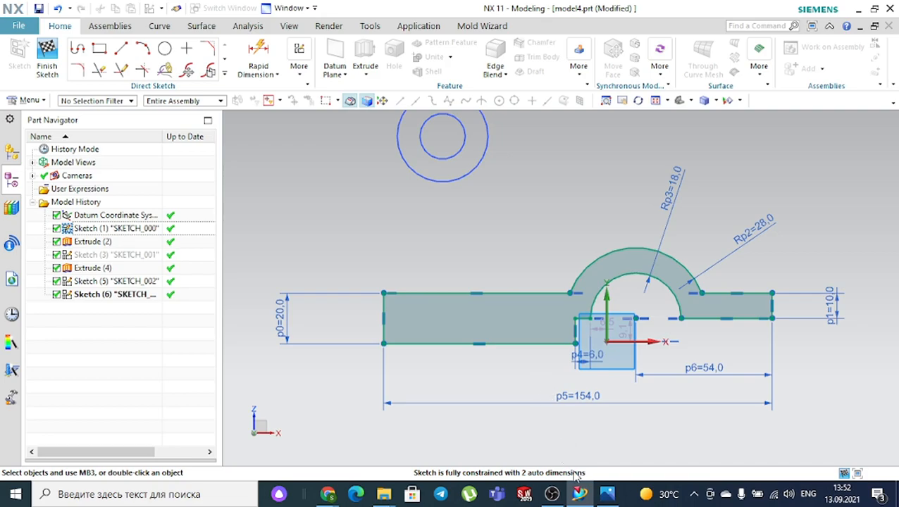
click(607, 495)
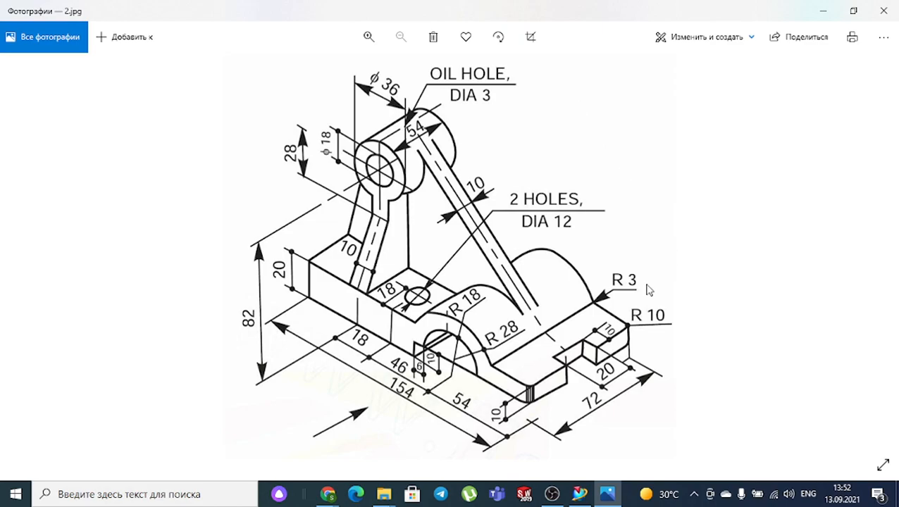
mouse_move(579, 493)
click(588, 381)
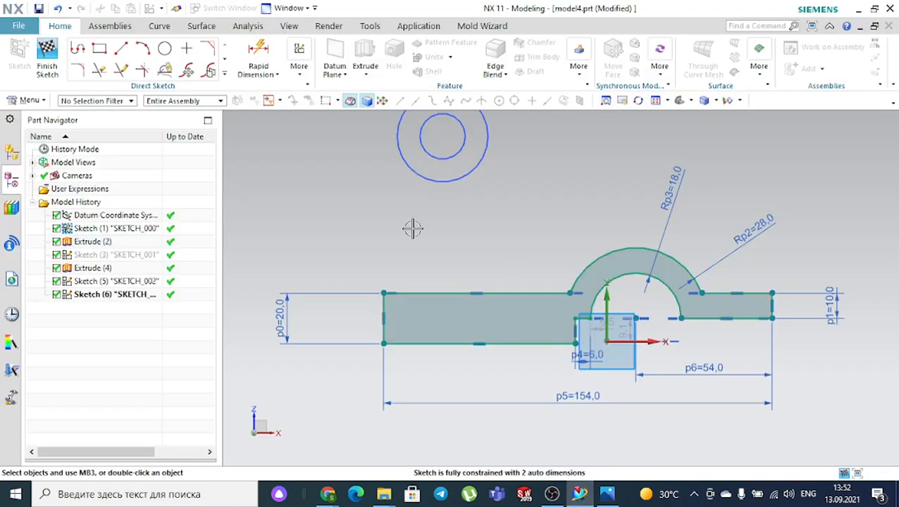
click(45, 51)
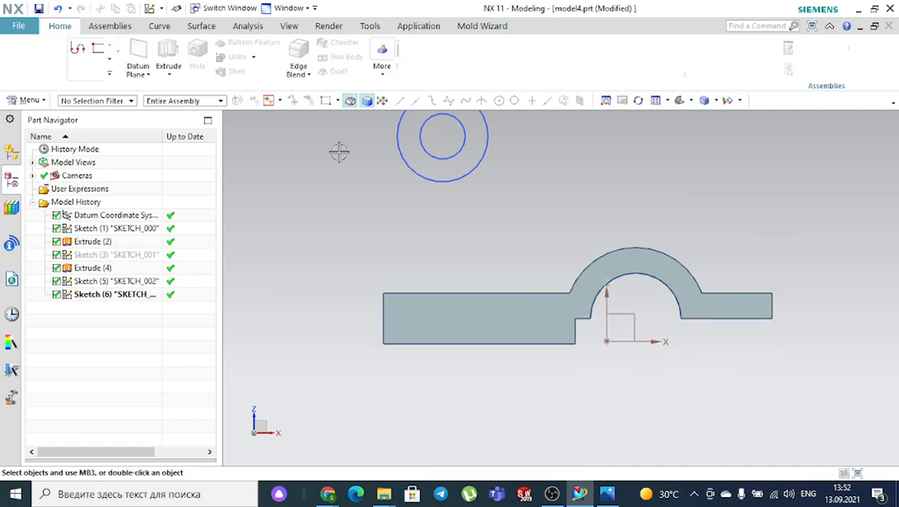
middle_drag(491, 196, 492, 215)
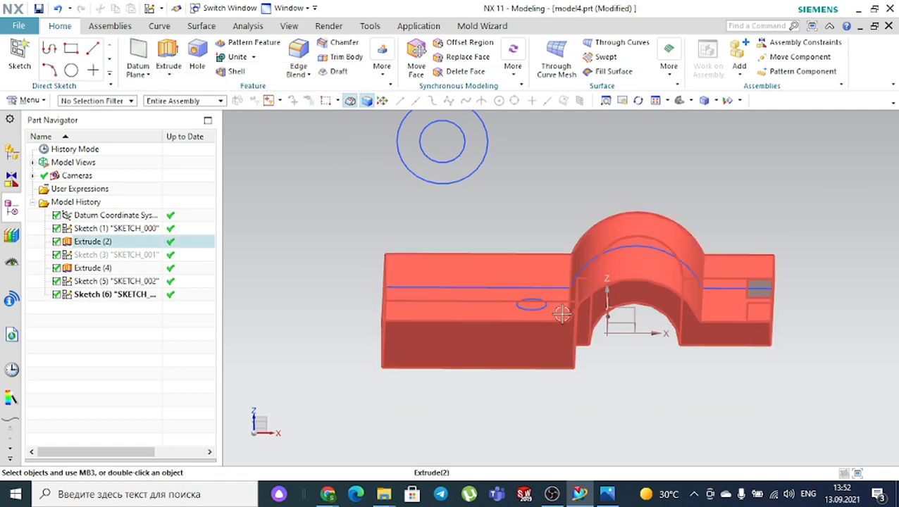
- Reopen the hole sketch, try another horizontal dimension, and undo it after the overconstraint warning
double_click(533, 303)
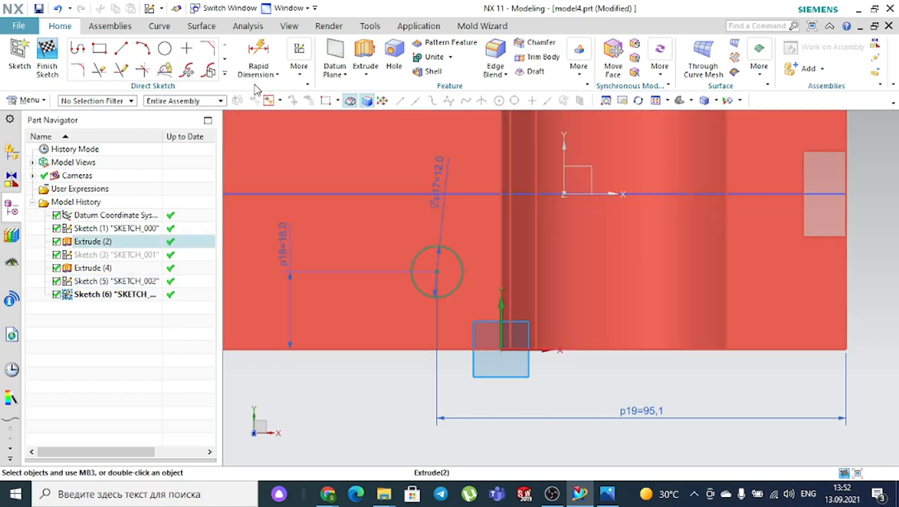
click(259, 60)
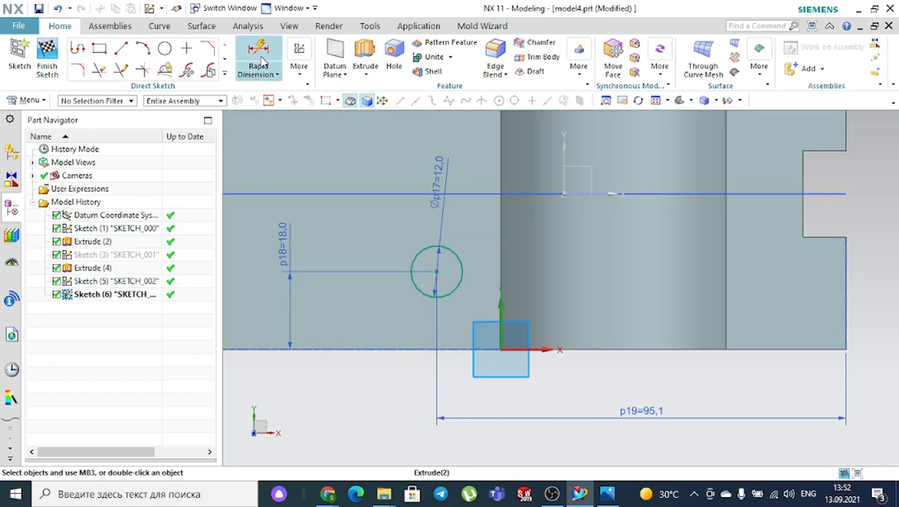
click(469, 282)
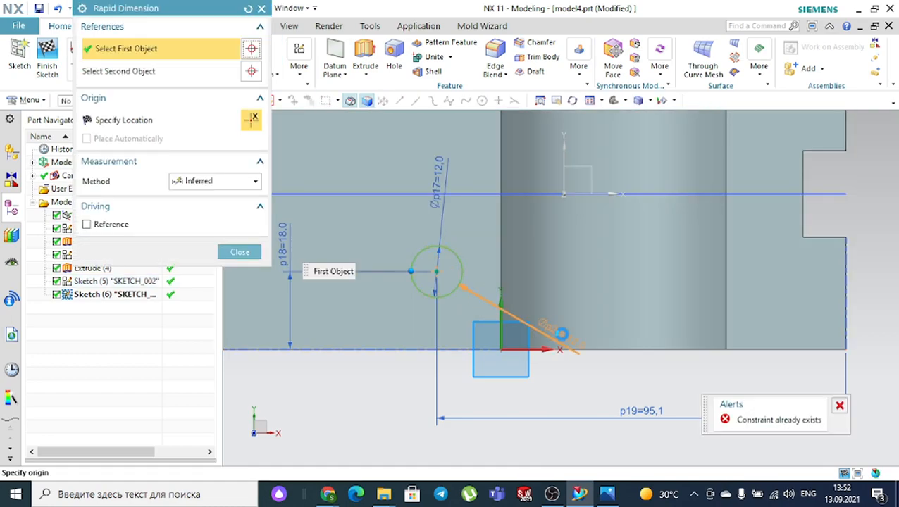
click(615, 348)
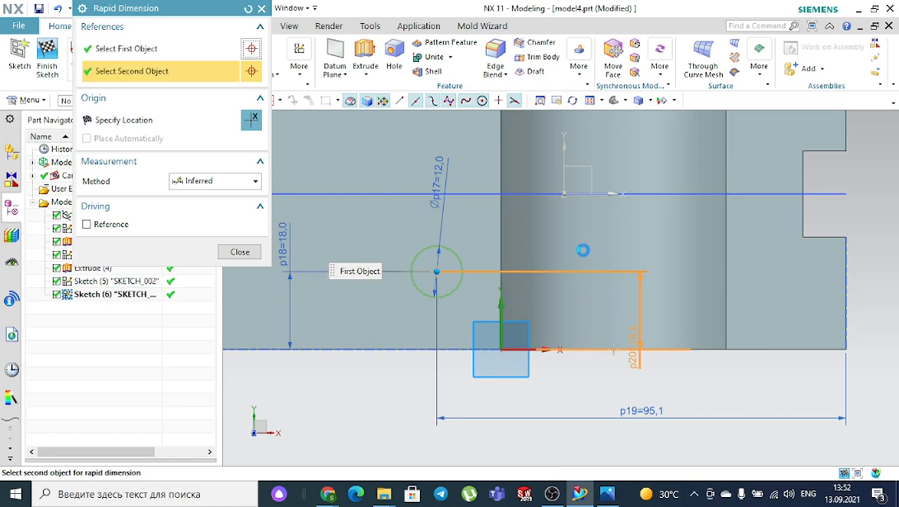
click(684, 294)
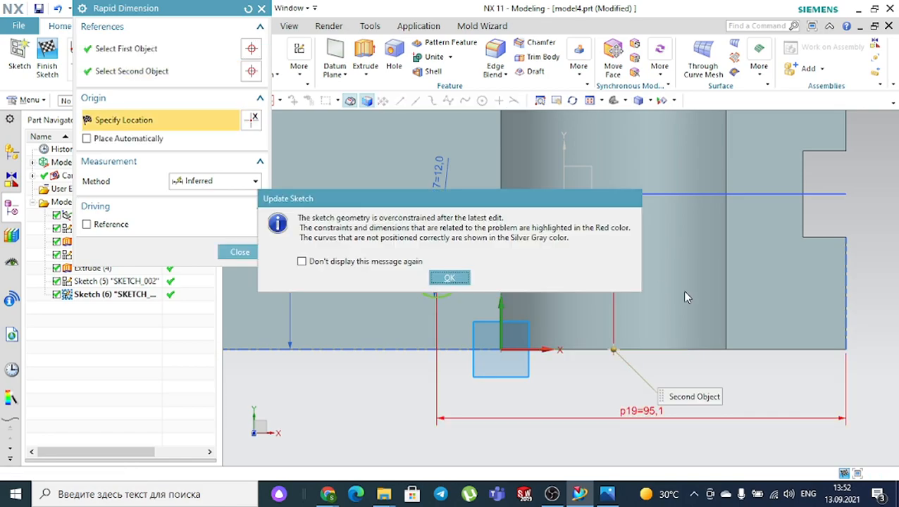
click(462, 279)
key(ctrl+z)
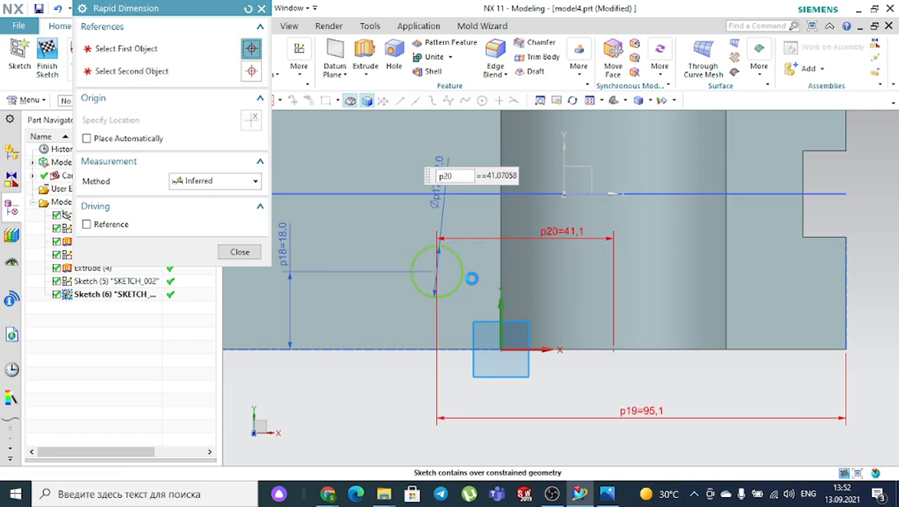
- Select the misplaced Ø12 circle and delete it with its dimensions
click(464, 268)
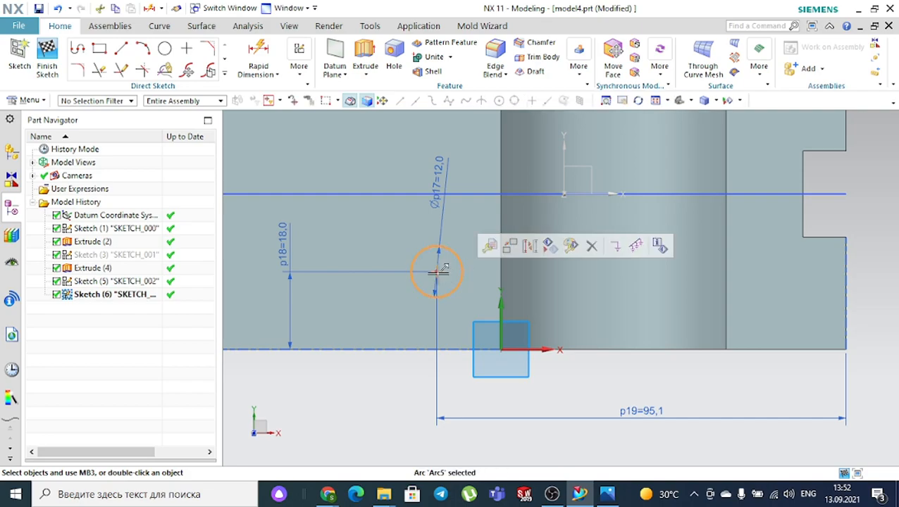
click(396, 278)
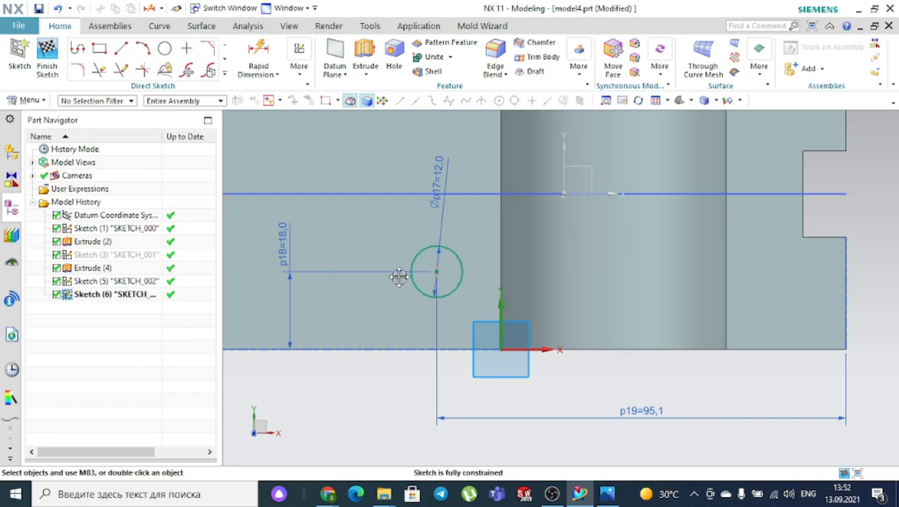
click(422, 253)
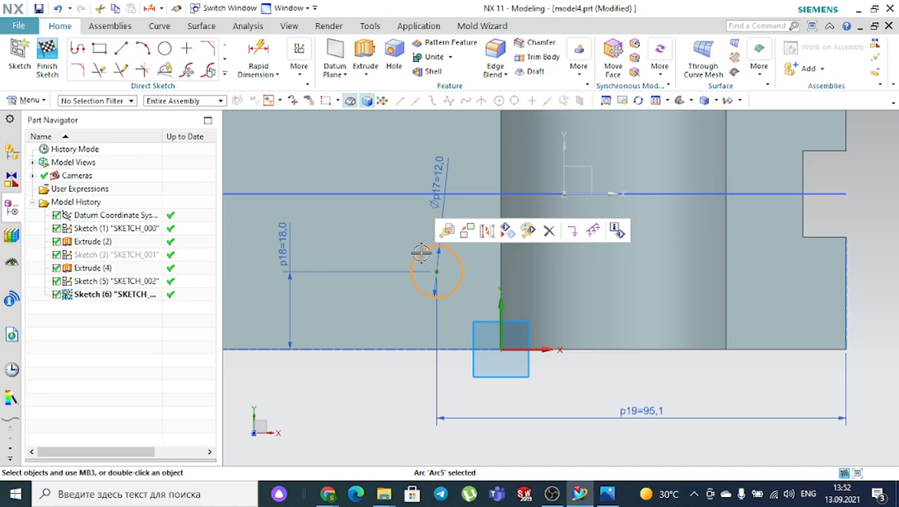
key(Delete)
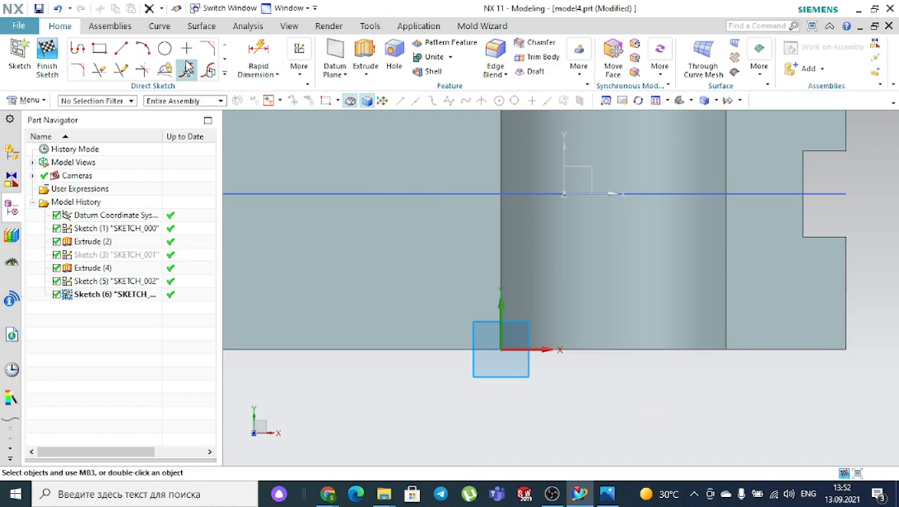
- Draw a new Ø12 circle left of the arch
click(164, 48)
click(386, 269)
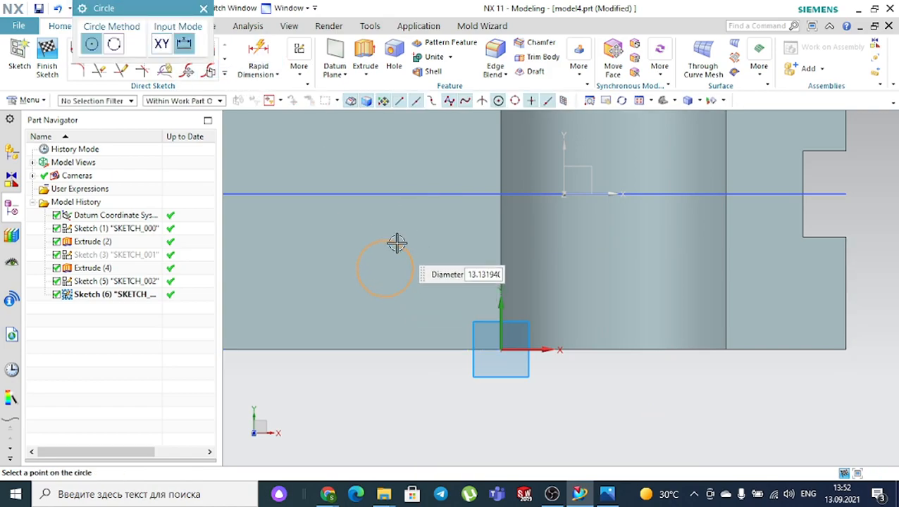
key(Return)
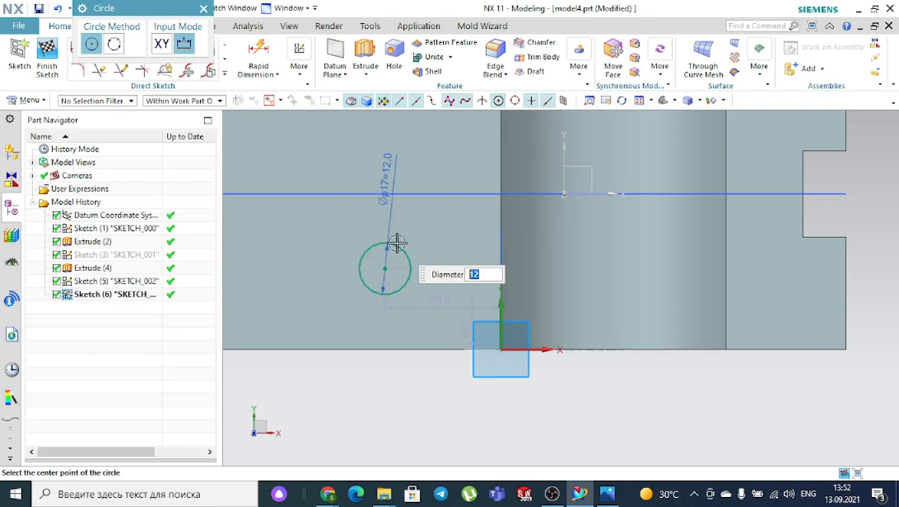
key(Escape)
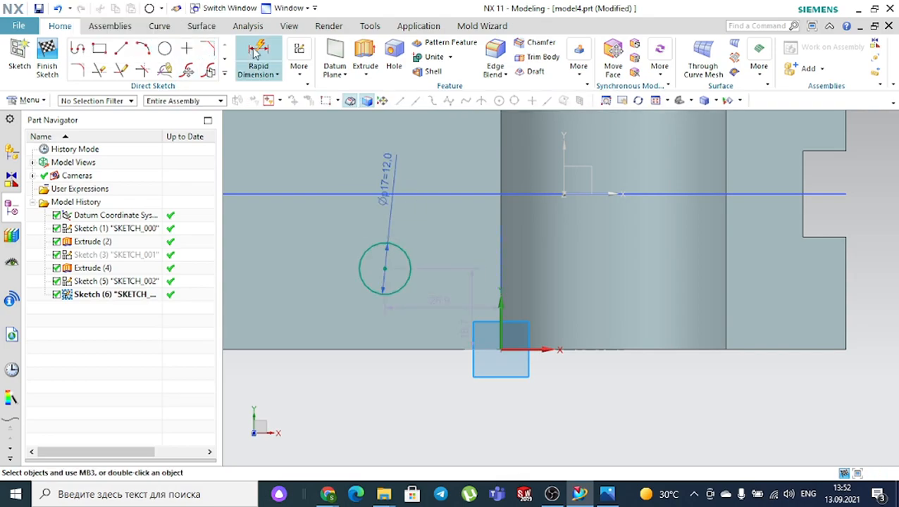
- Dimension the circle centre 46 horizontally from the base edge
click(258, 51)
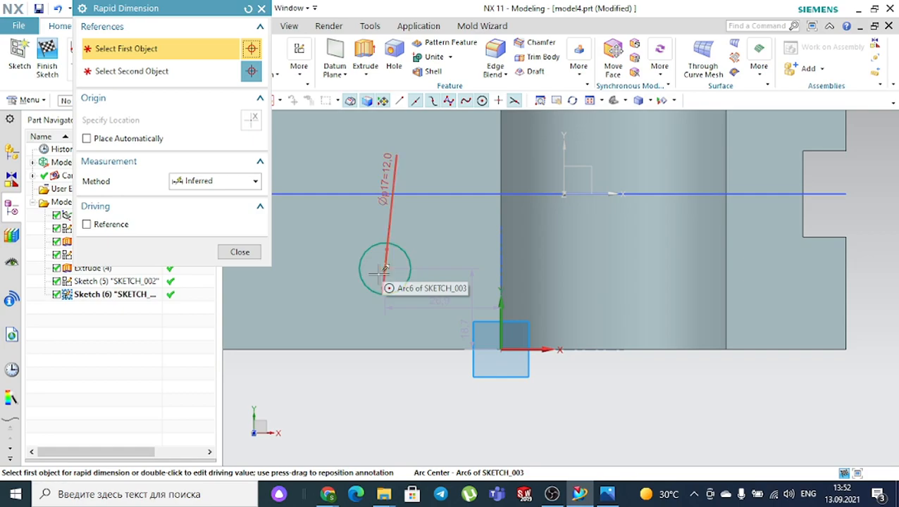
click(383, 268)
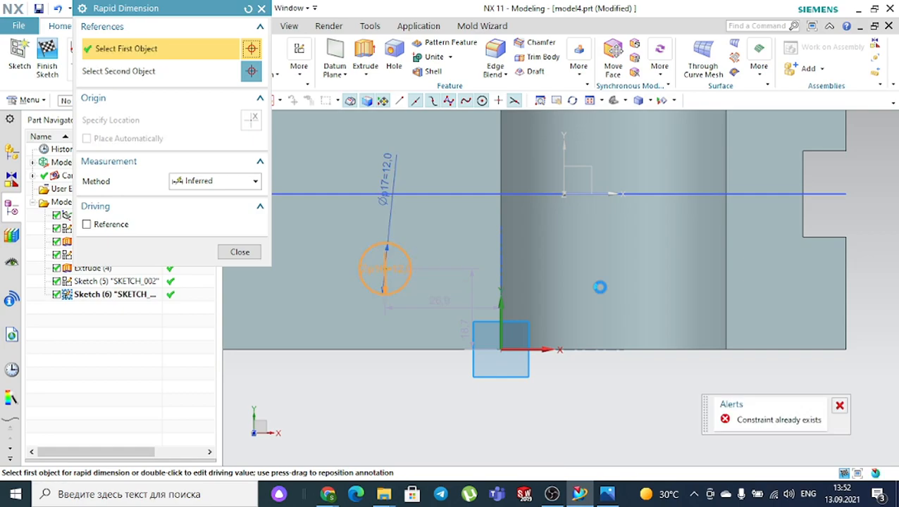
click(613, 350)
click(596, 277)
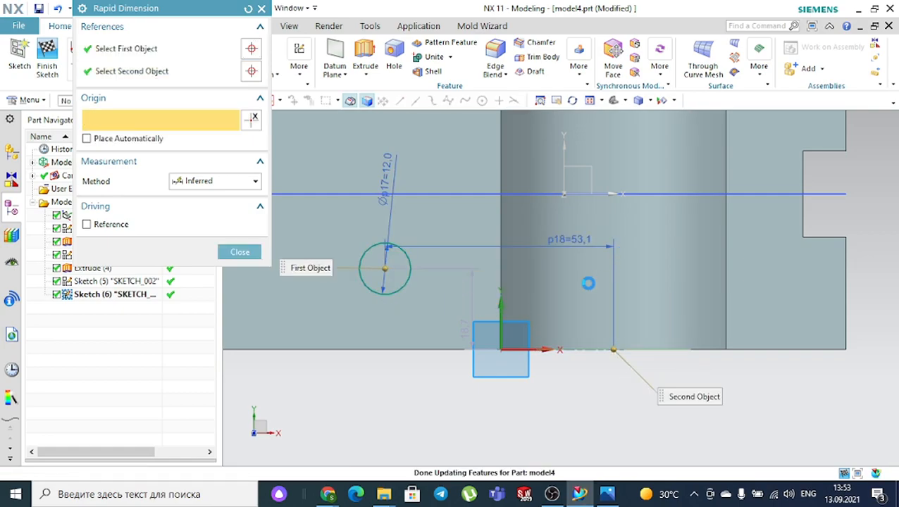
text(4)
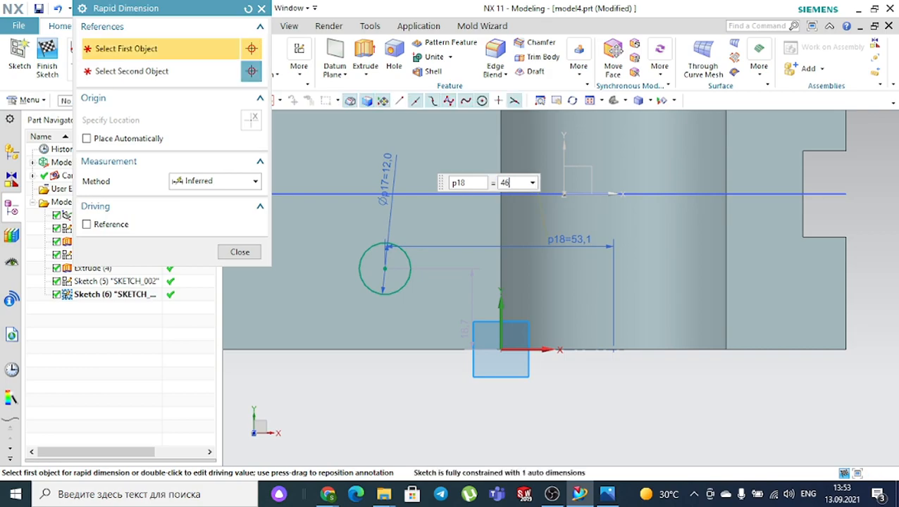
text(6)
key(Return)
key(Escape)
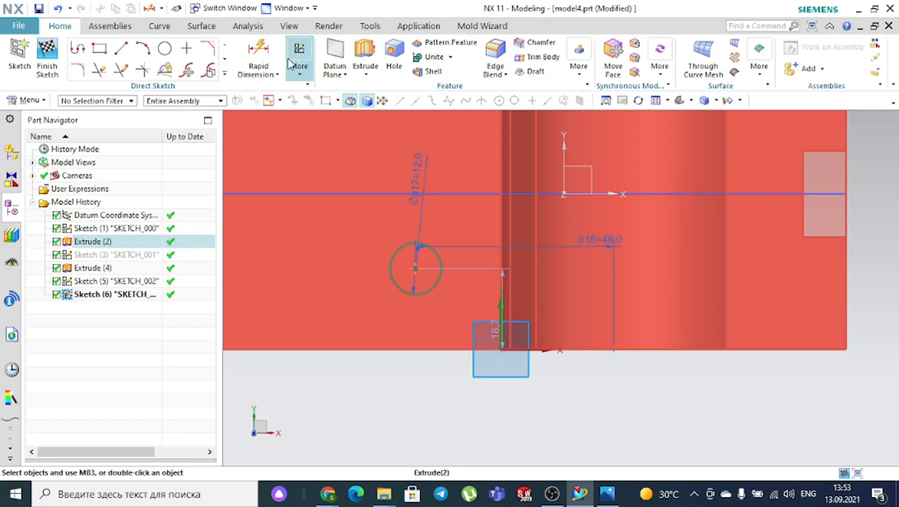
- Dimension the circle centre 18 above the bottom base edge
click(258, 58)
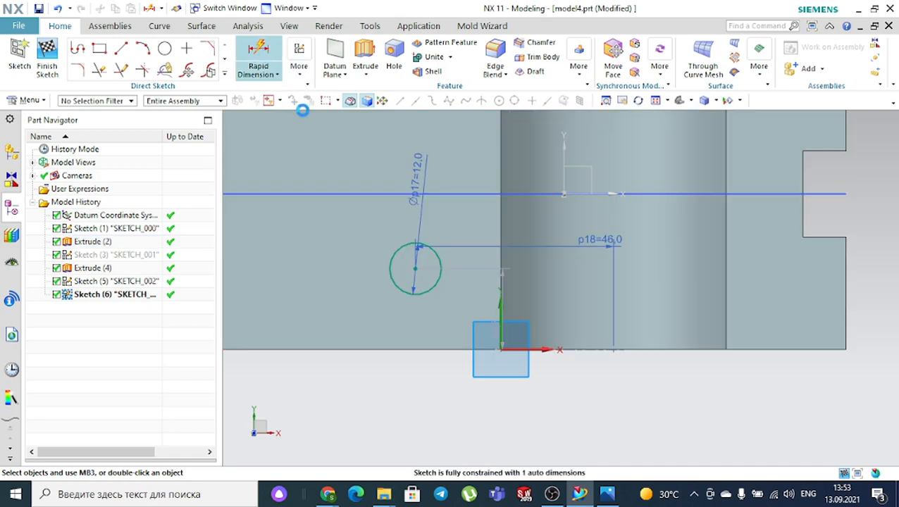
click(415, 268)
click(412, 349)
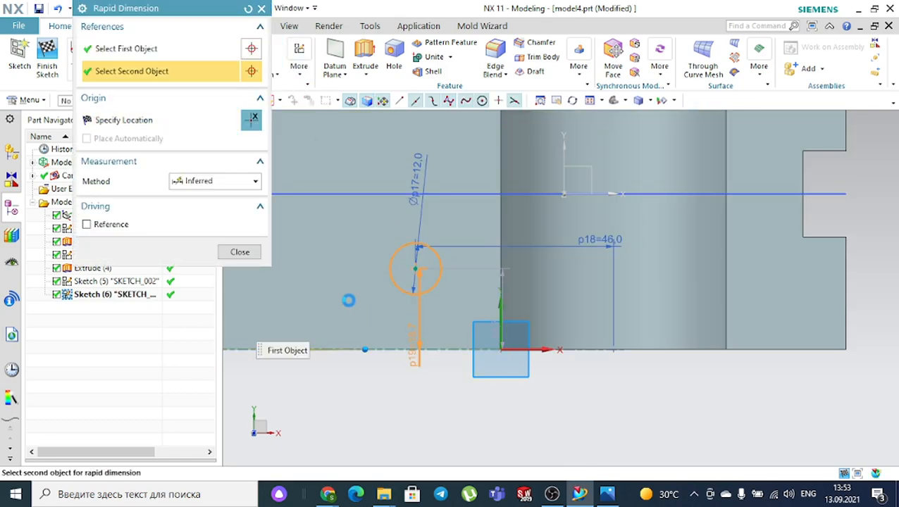
click(367, 313)
text(1)
key(Return)
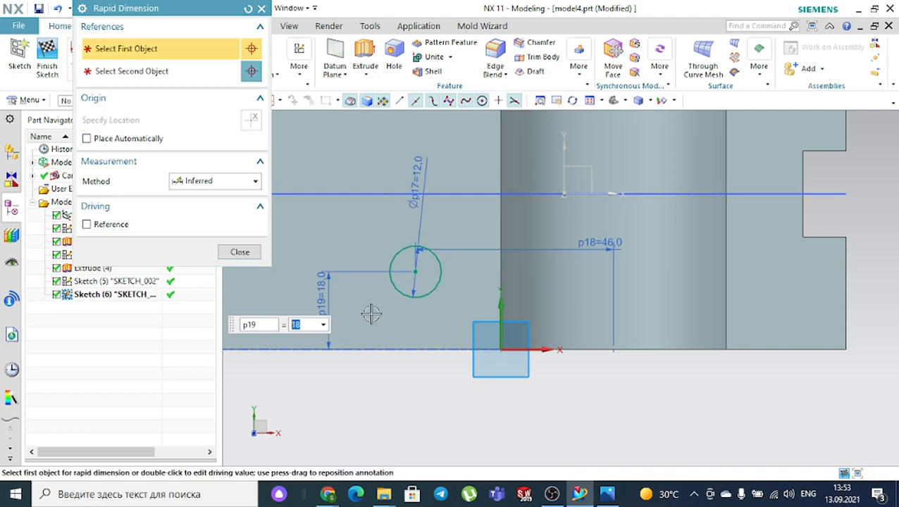
key(Escape)
click(356, 60)
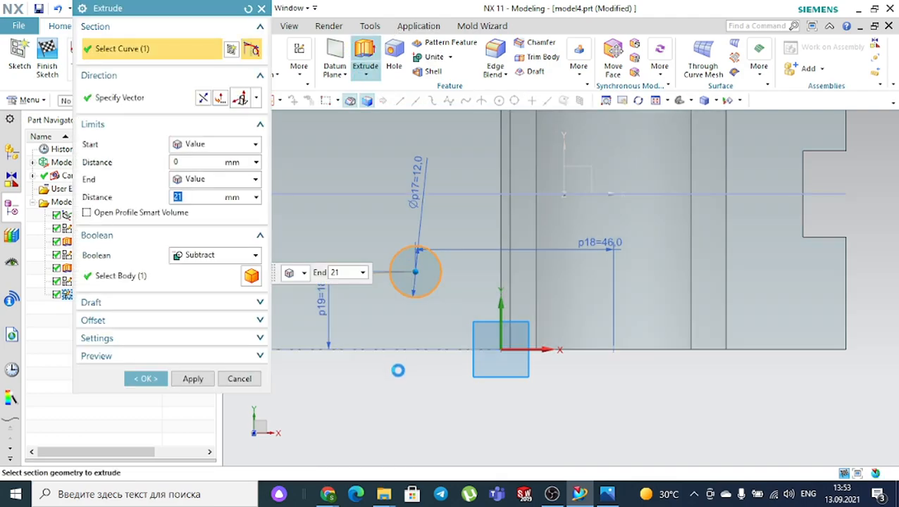
- Cut the Ø12 hole through the base with a 37 mm Subtract extrude
middle_drag(397, 367, 399, 310)
drag(417, 263, 435, 491)
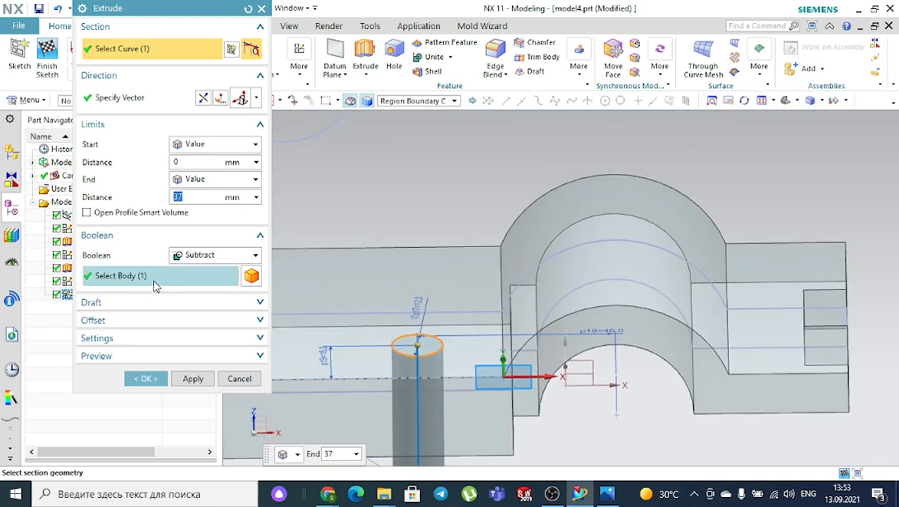
click(154, 279)
click(162, 377)
scroll(427, 205, down, 2)
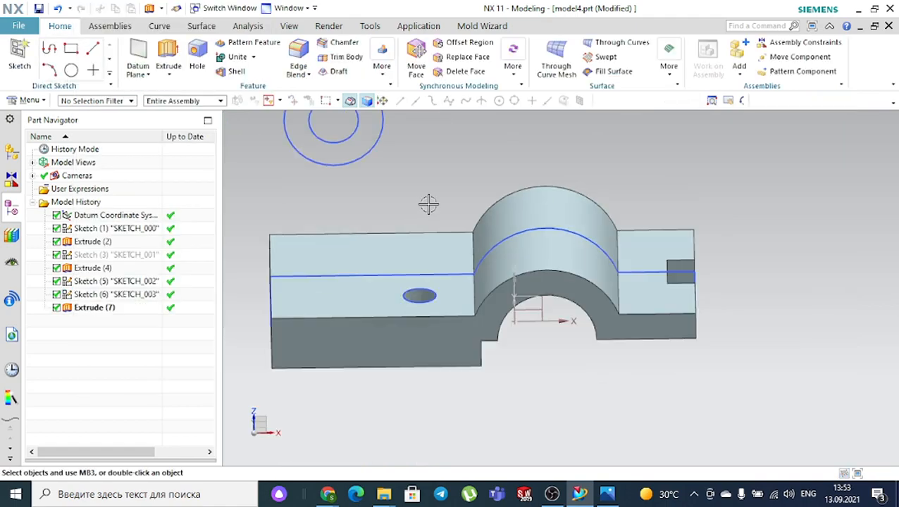
middle_drag(446, 192, 434, 213)
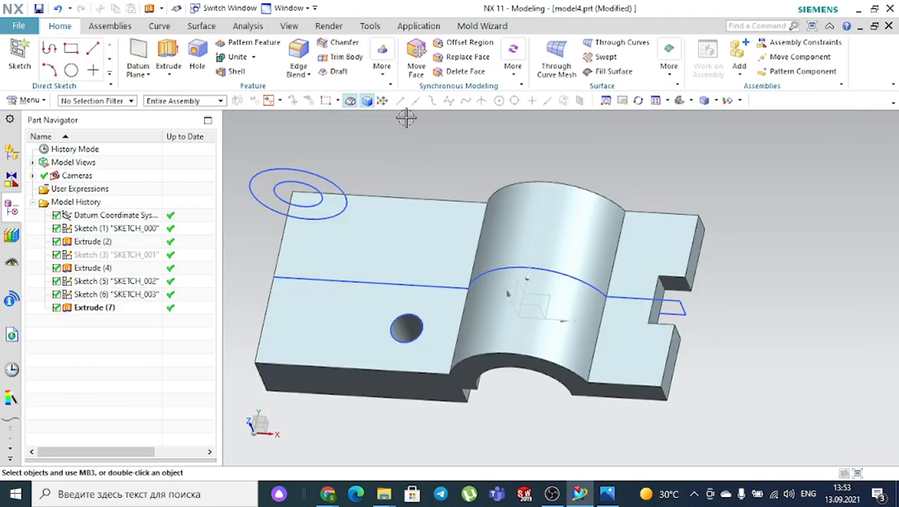
click(383, 76)
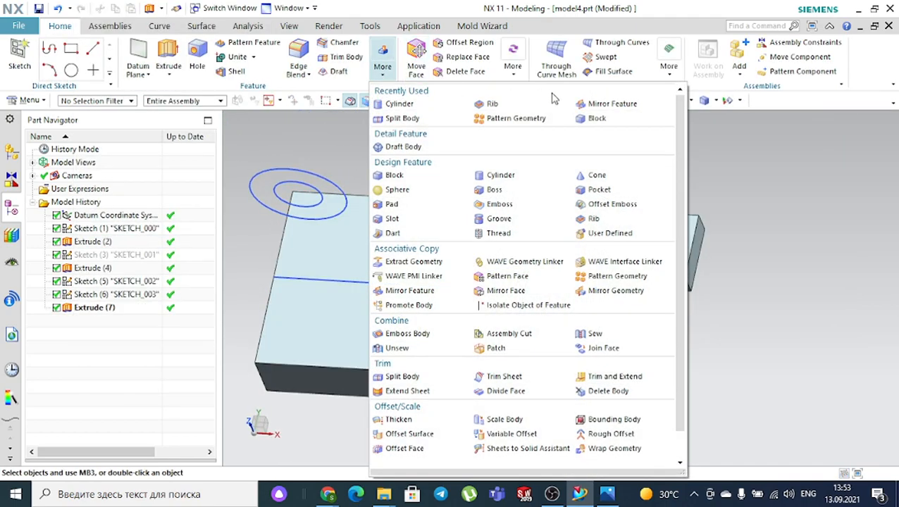
- Mirror the hole feature Extrude (7) across the XZ datum plane
click(587, 107)
scroll(417, 352, up, 2)
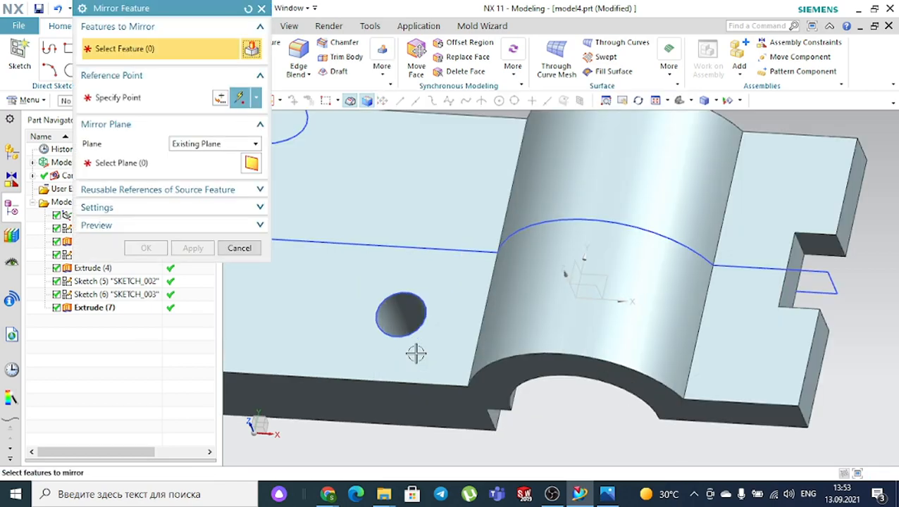
click(407, 332)
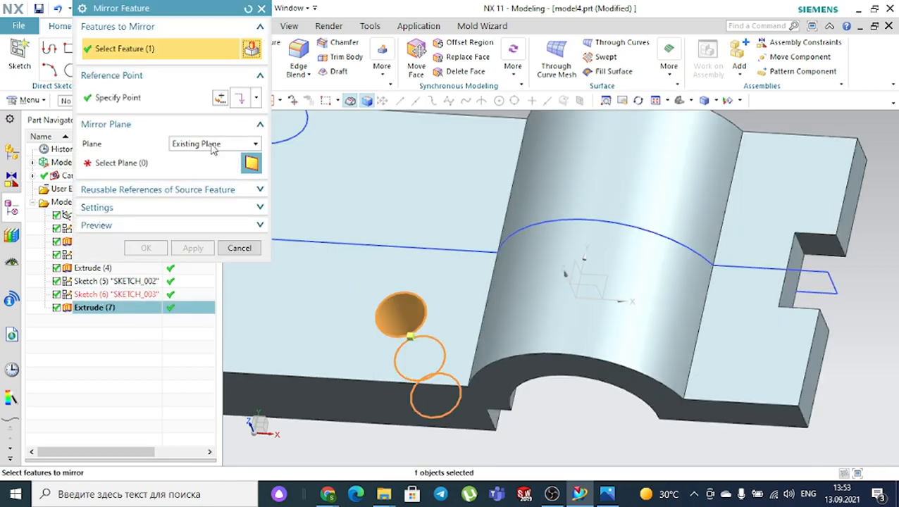
scroll(397, 185, down, 2)
middle_drag(748, 261, 668, 281)
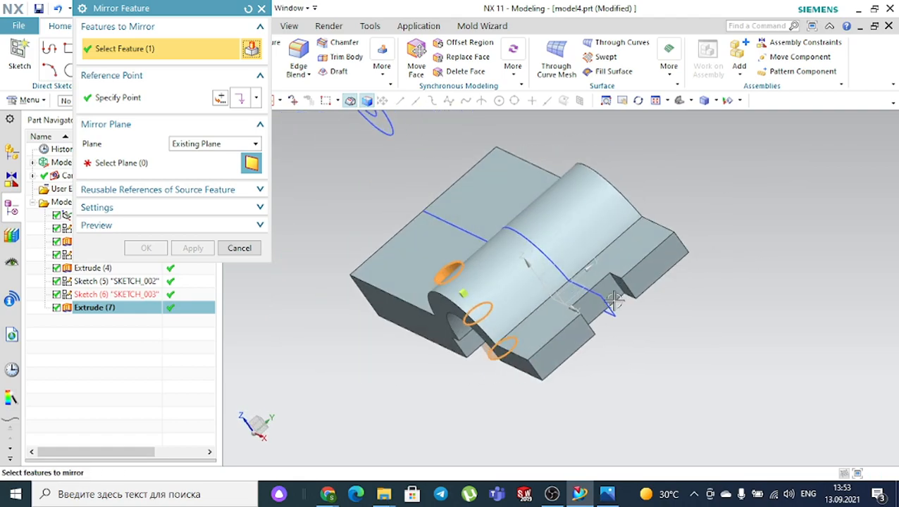
scroll(554, 293, up, 3)
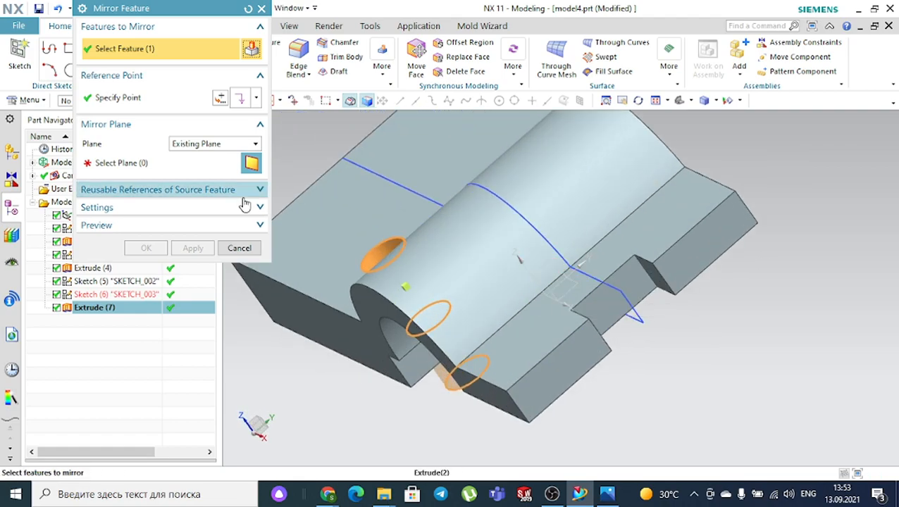
click(244, 163)
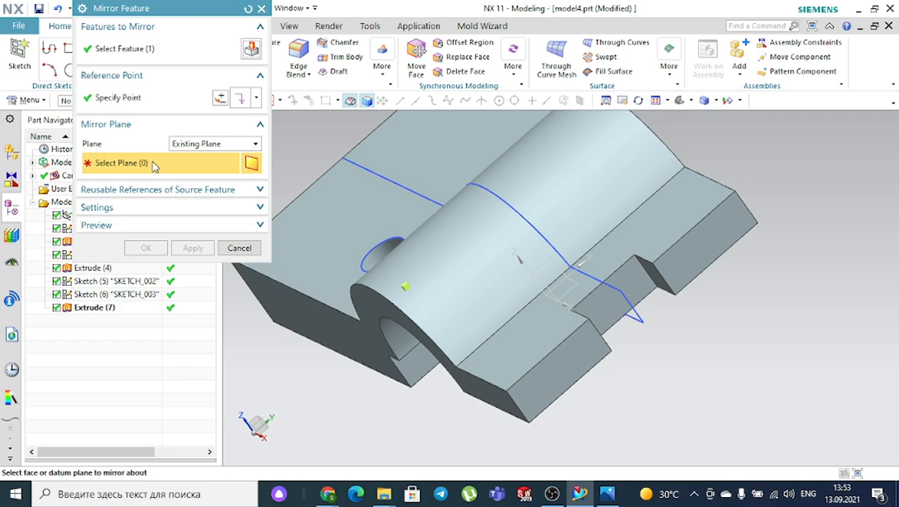
click(543, 286)
click(146, 248)
middle_drag(365, 319, 372, 383)
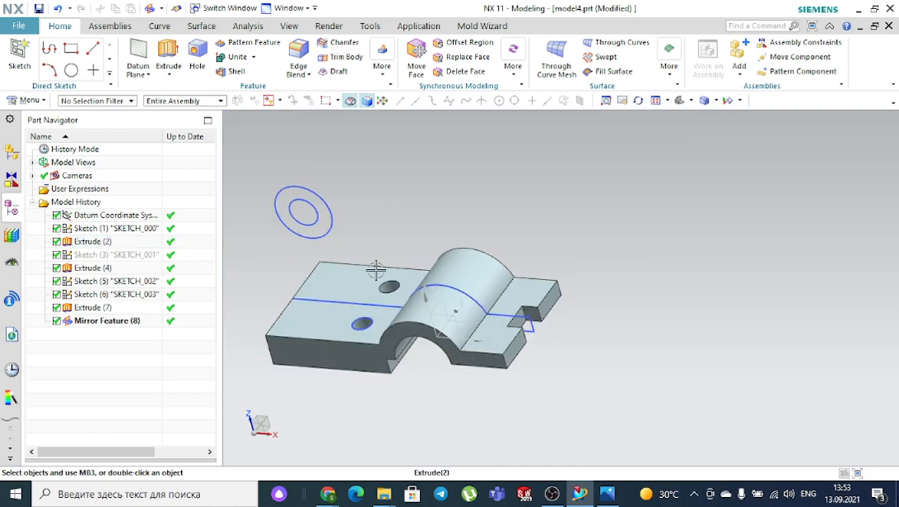
- Reopen the ring boss sketch and start a dimension from the inner circle, checking 2.jpg
double_click(321, 190)
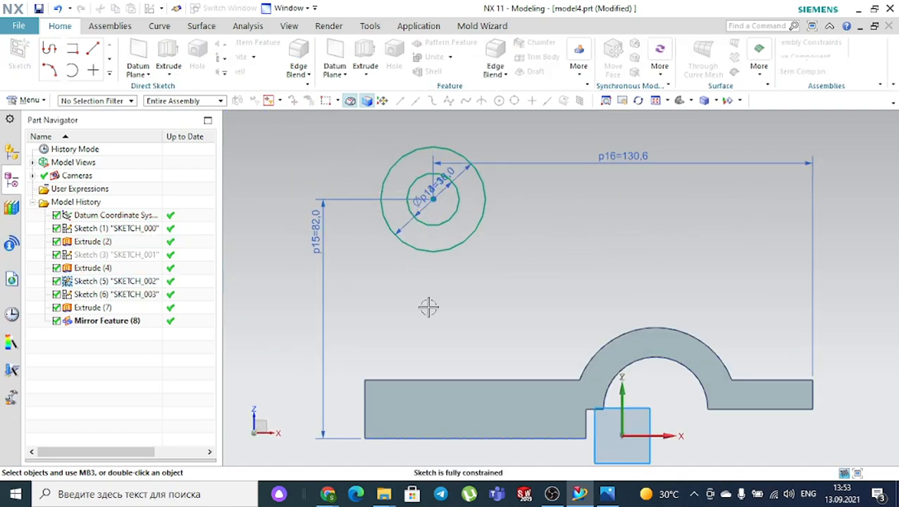
click(608, 494)
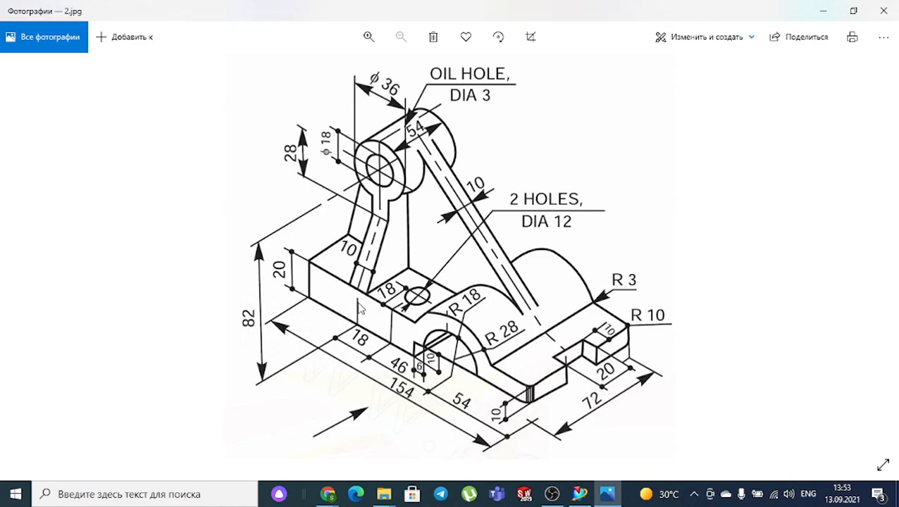
click(611, 496)
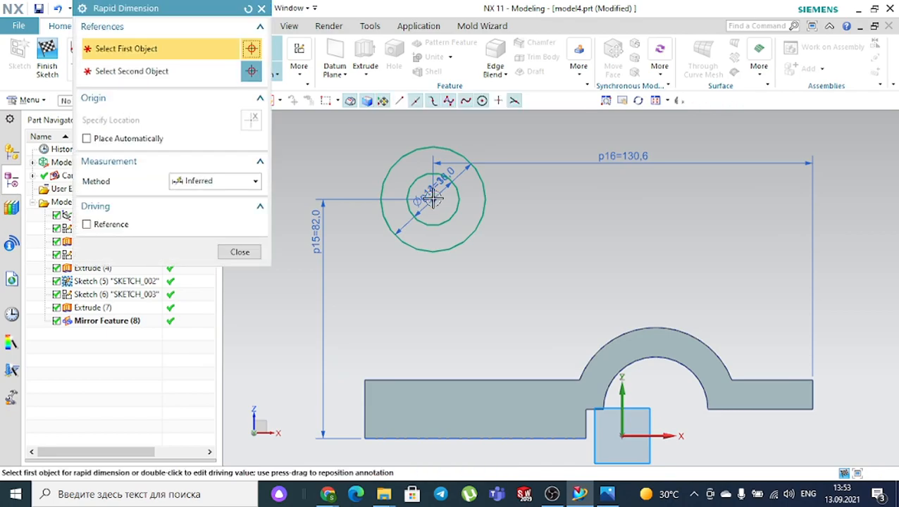
click(411, 185)
middle_drag(566, 288, 568, 314)
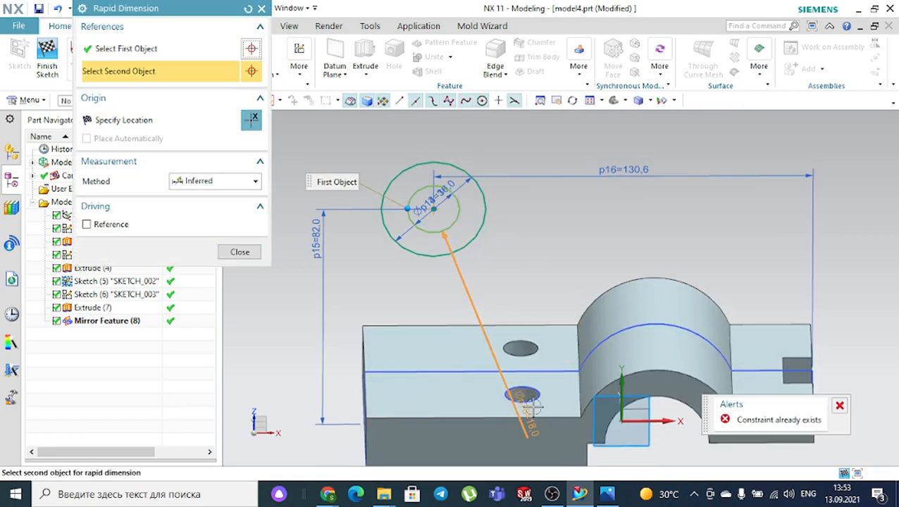
click(522, 398)
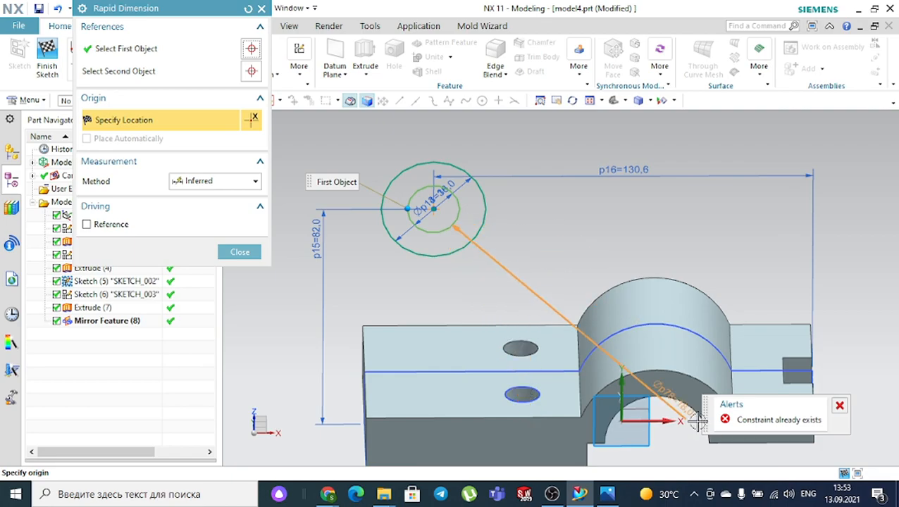
click(607, 494)
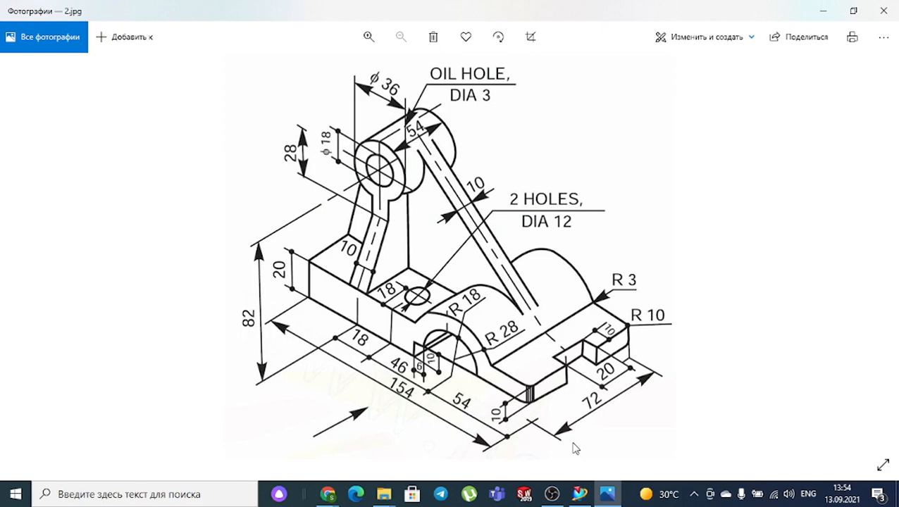
click(615, 498)
- Place a horizontal dimension to the base's right edge, then undo the overconstrained p78
scroll(575, 303, down, 4)
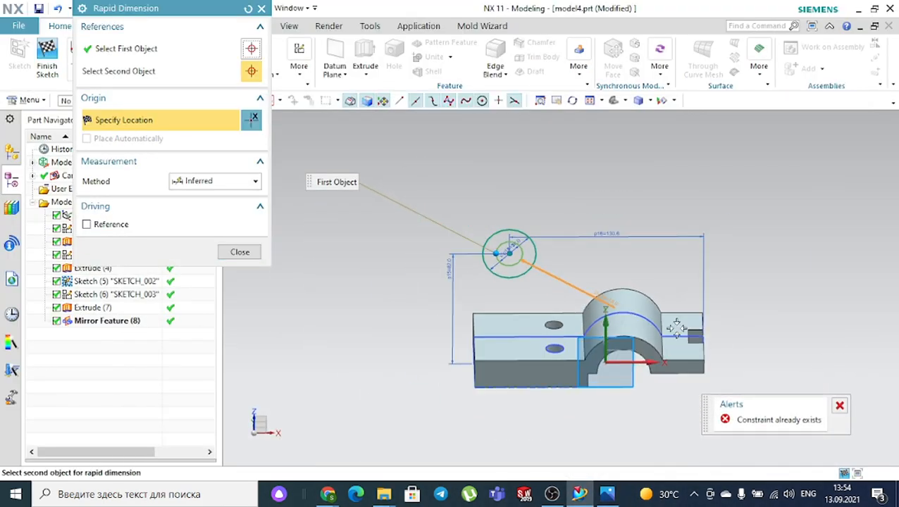
scroll(725, 341, up, 3)
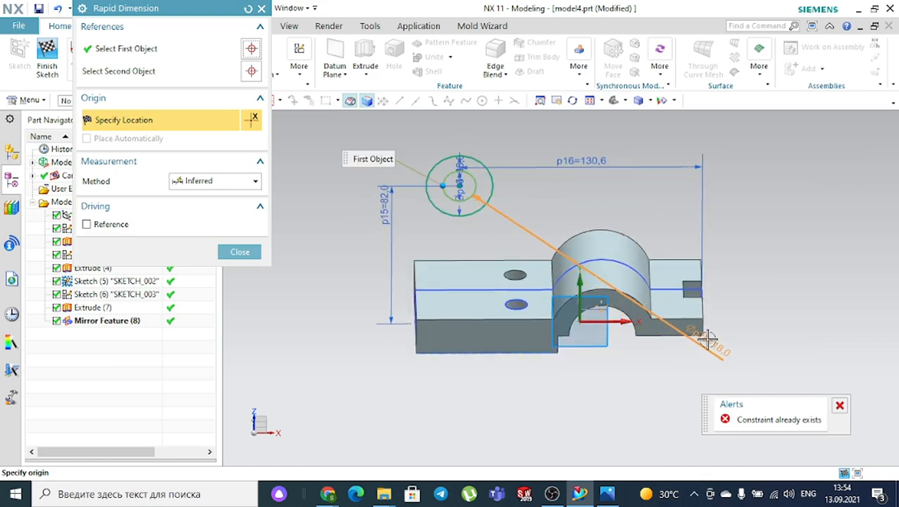
click(705, 339)
click(705, 339)
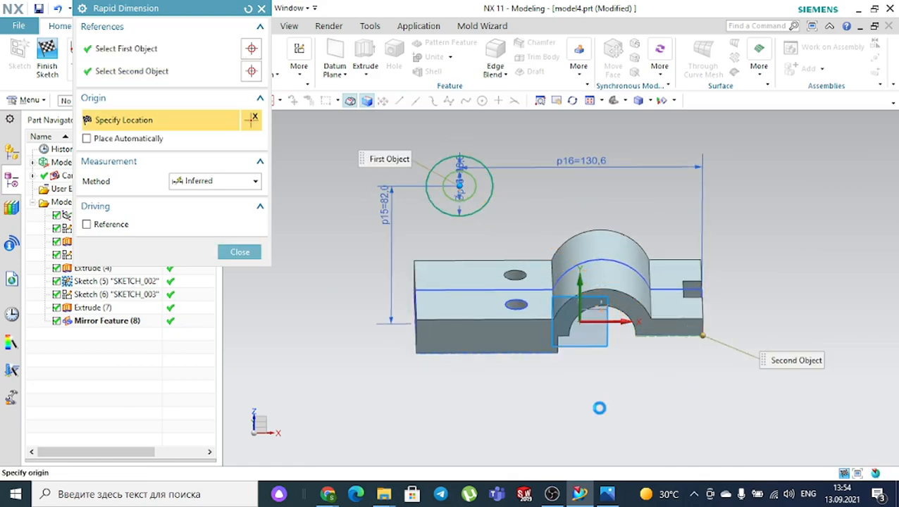
click(599, 411)
click(447, 278)
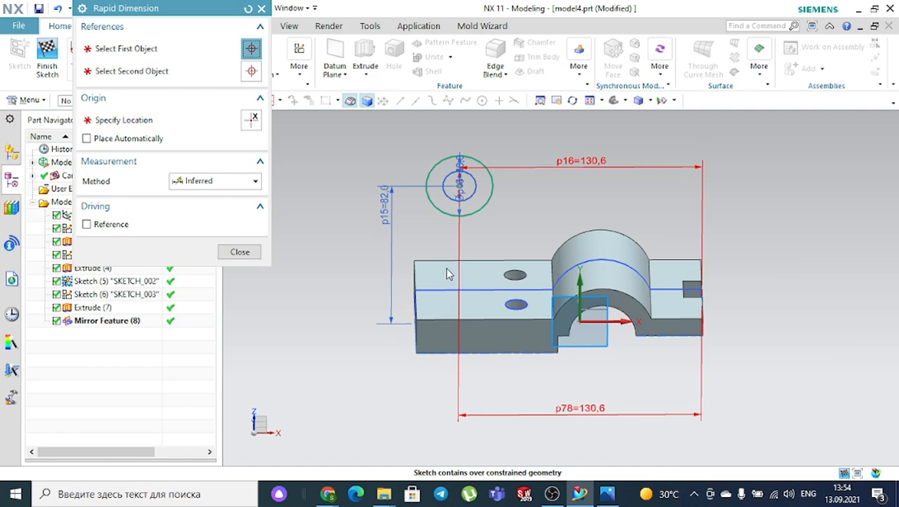
key(ctrl+z)
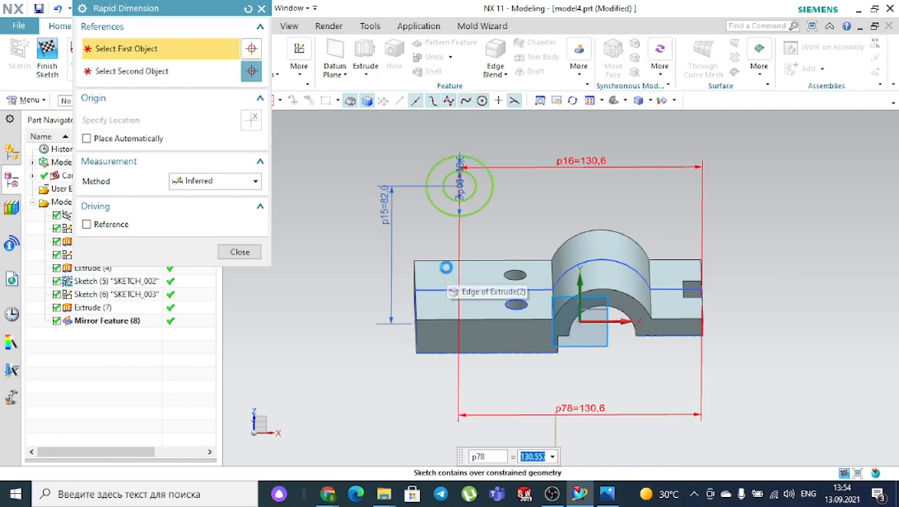
- Set dimension p16 to the expression 18+46+54, giving 118.0
double_click(611, 165)
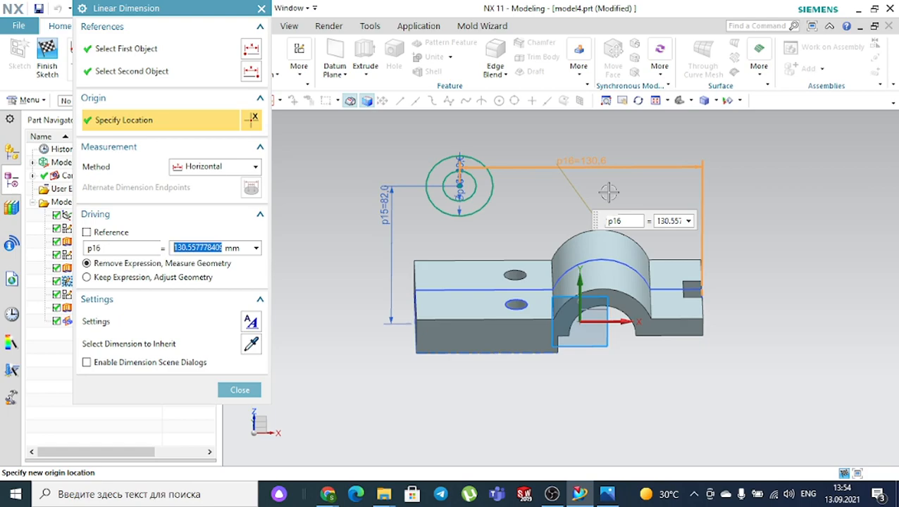
text(18+46+54)
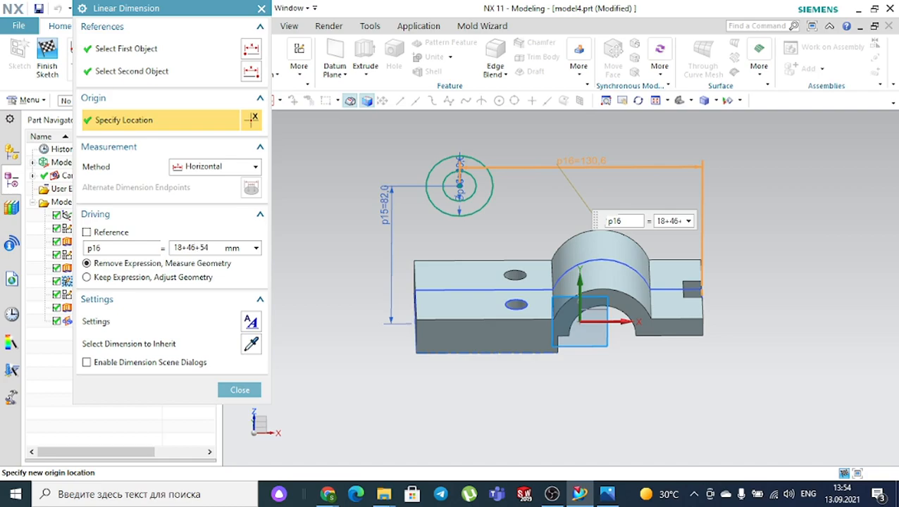
key(Return)
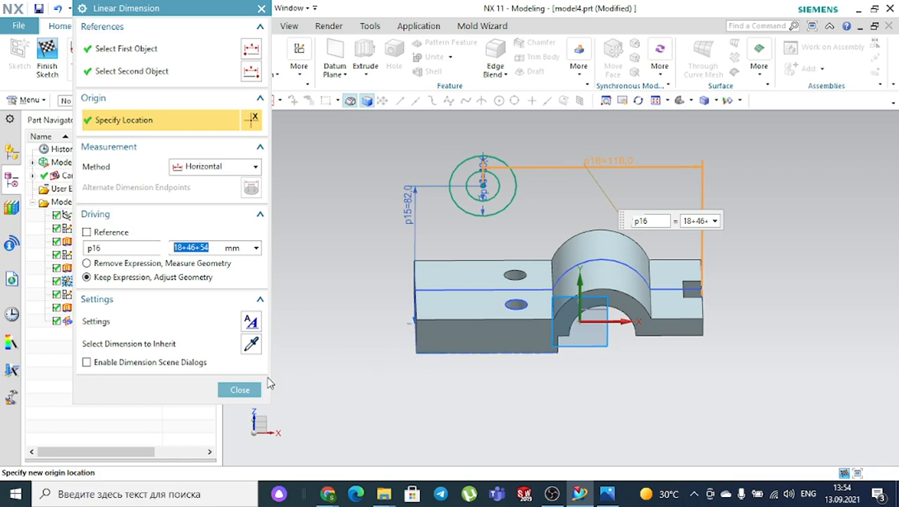
click(239, 390)
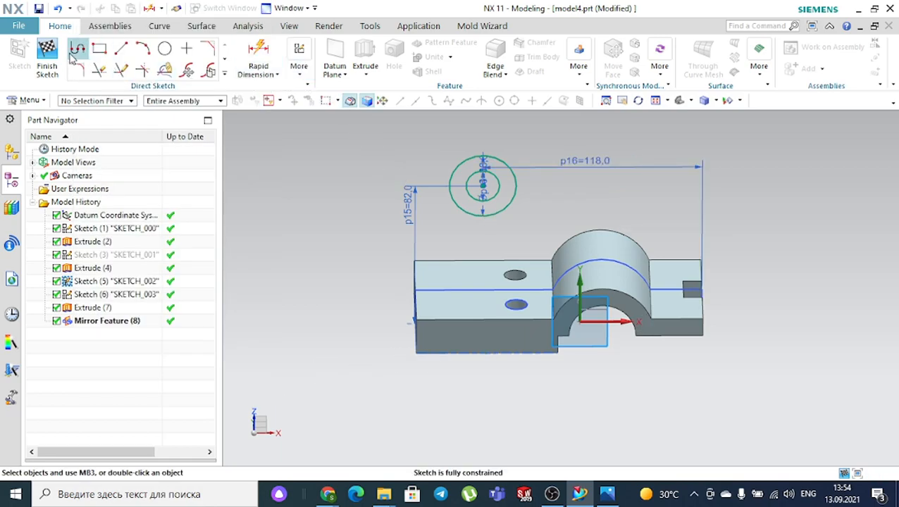
- Finish the sketch and extrude the ring profile symmetrically about the sketch plane
click(46, 57)
middle_drag(344, 156, 327, 170)
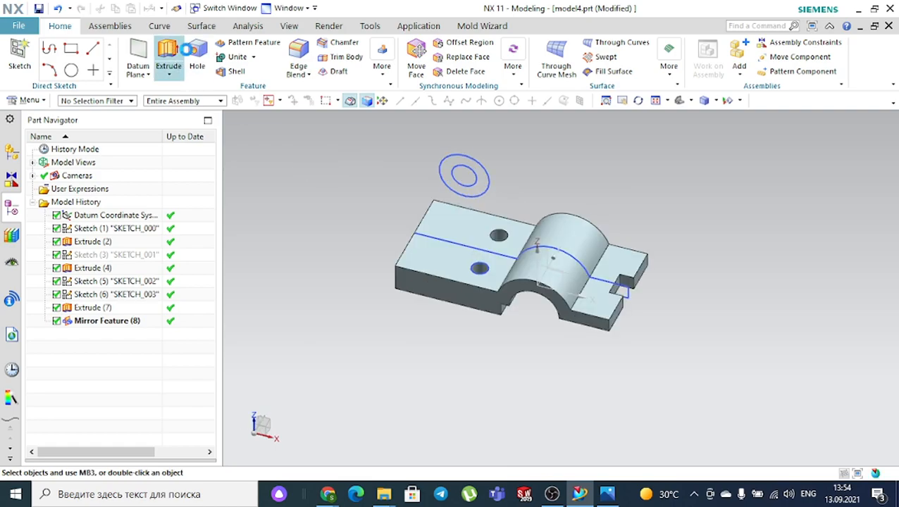
click(168, 56)
scroll(526, 146, up, 3)
scroll(466, 162, up, 2)
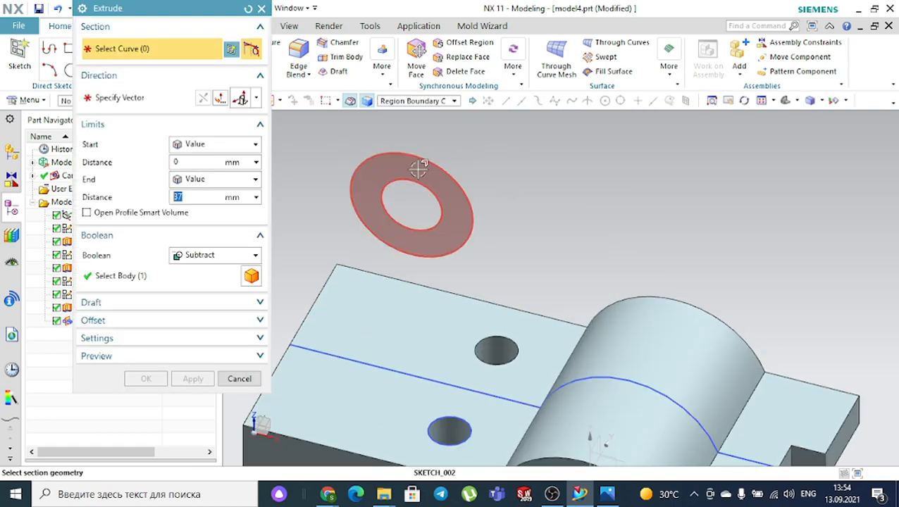
click(419, 168)
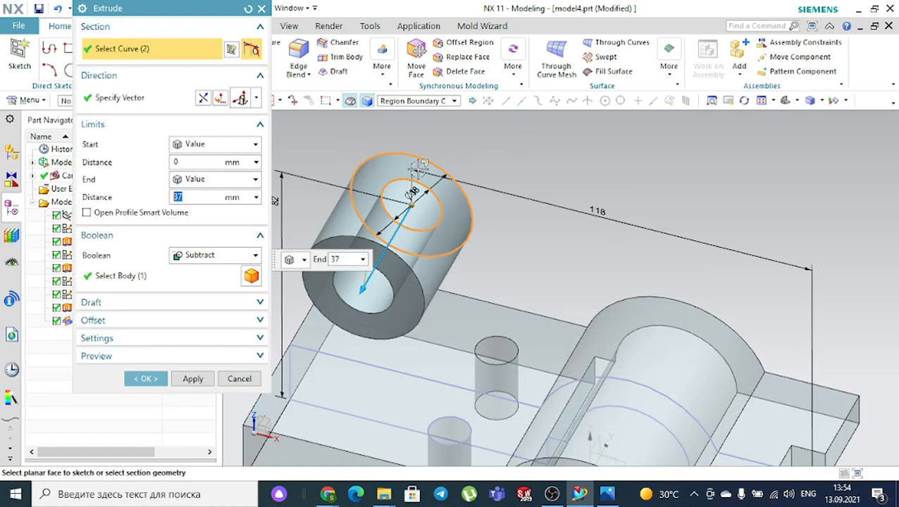
click(421, 104)
click(415, 172)
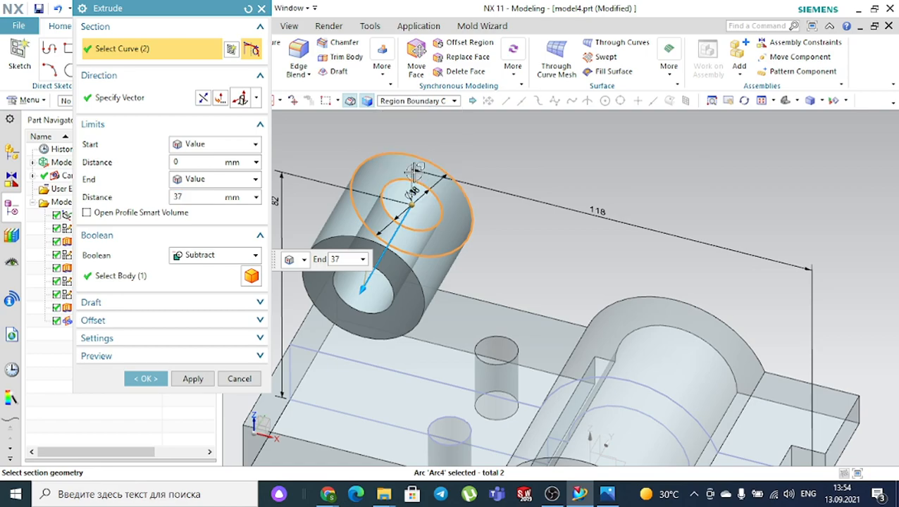
click(215, 148)
click(212, 173)
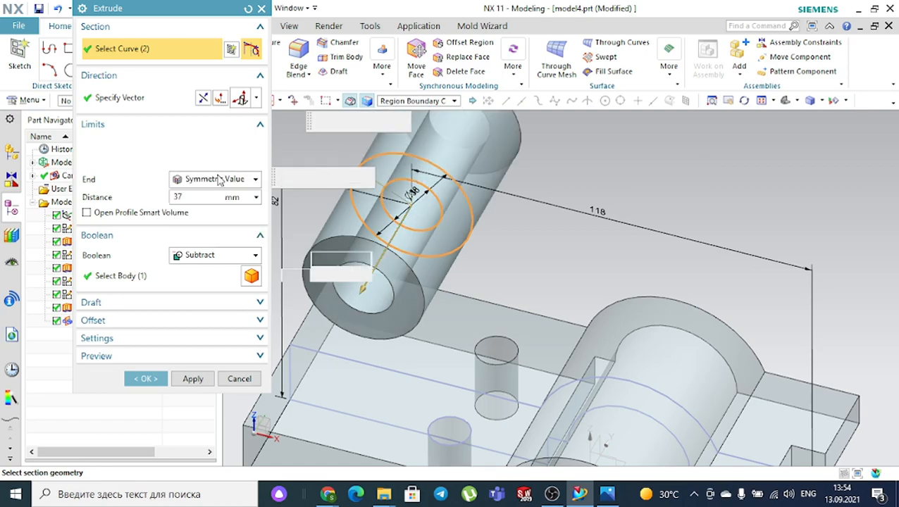
- Make the ring a 27 mm symmetric separate body, switching Boolean to None after the Subtract error
click(607, 493)
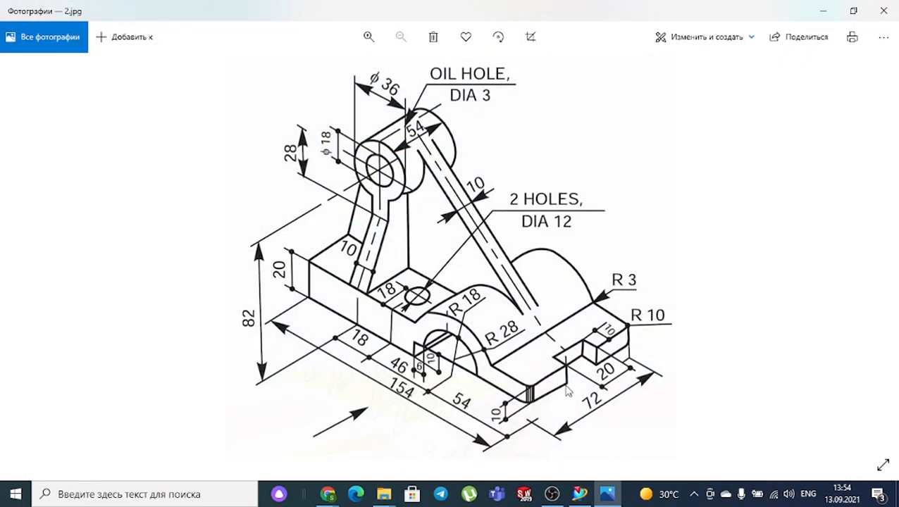
click(610, 496)
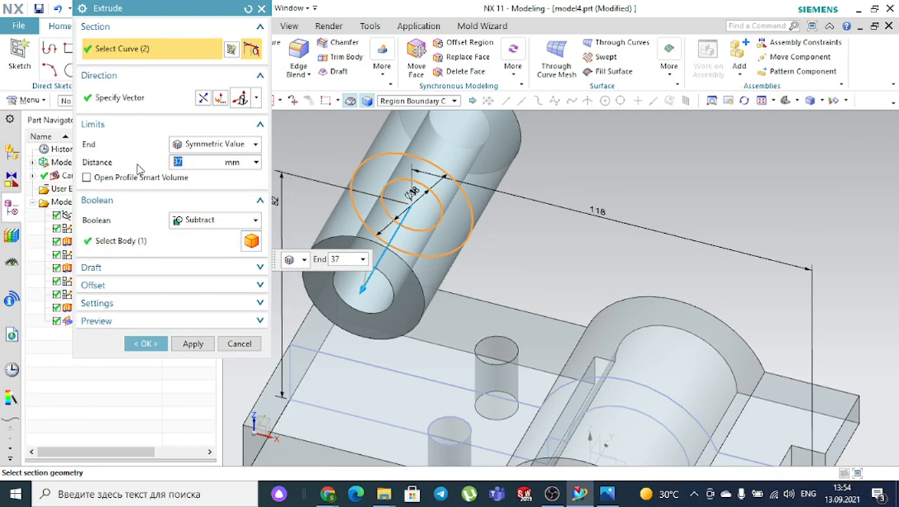
key(Return)
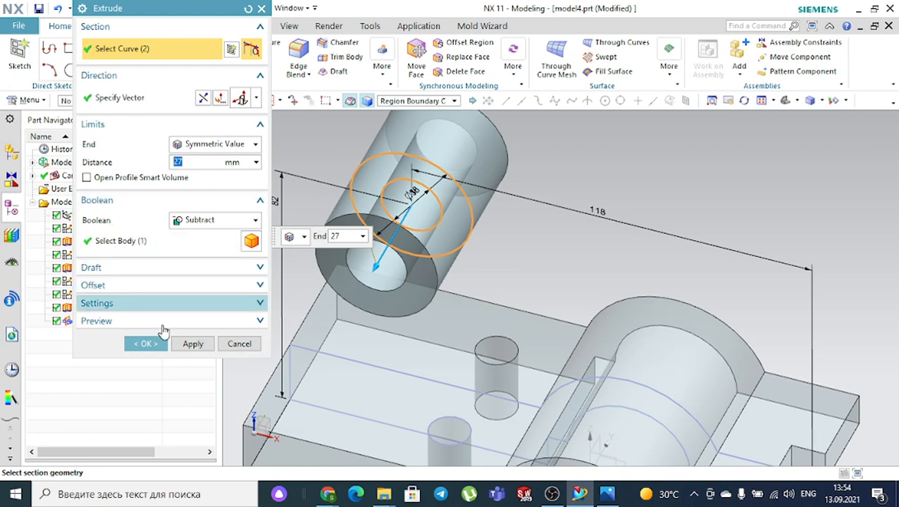
click(143, 344)
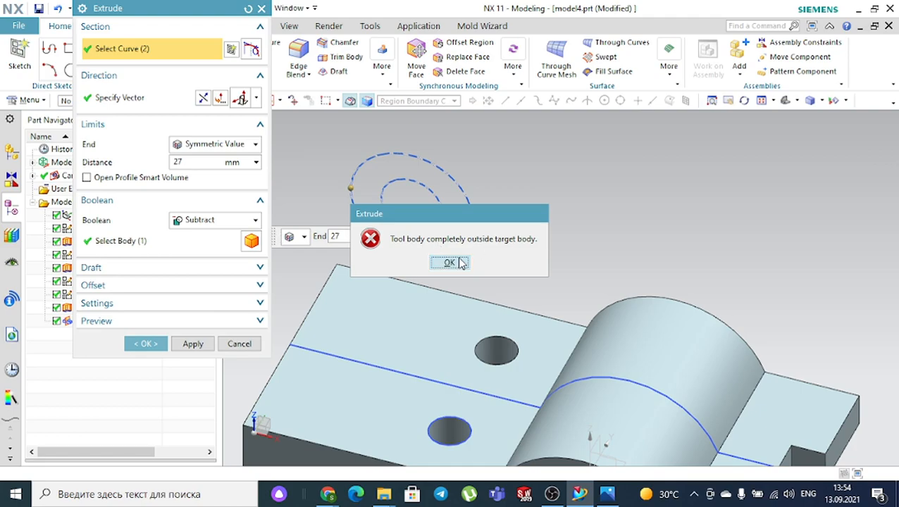
click(450, 263)
click(215, 220)
click(203, 238)
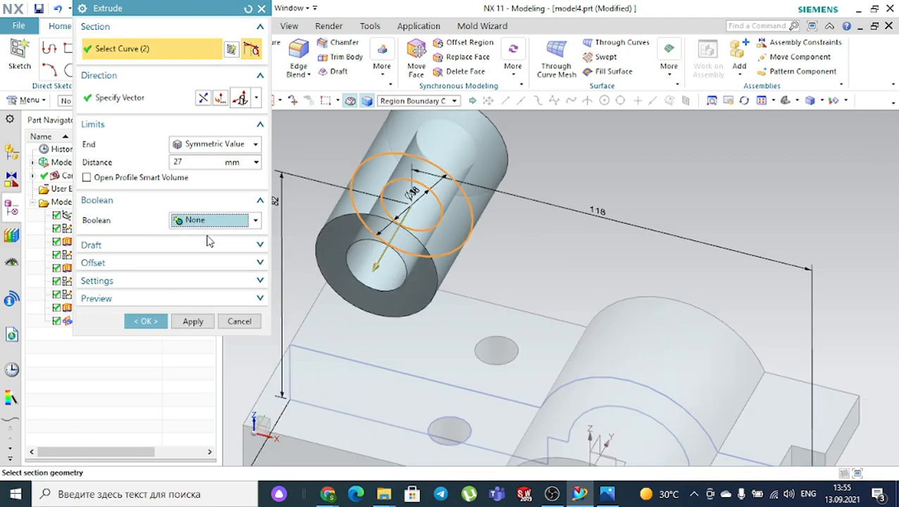
click(146, 322)
mouse_move(662, 268)
middle_down()
mouse_move(693, 237)
mouse_move(687, 205)
mouse_move(698, 212)
middle_up()
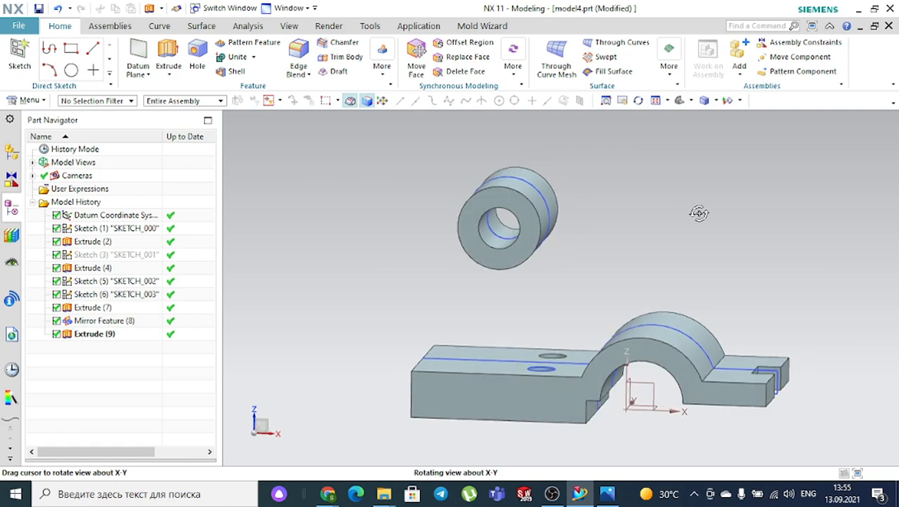
click(605, 496)
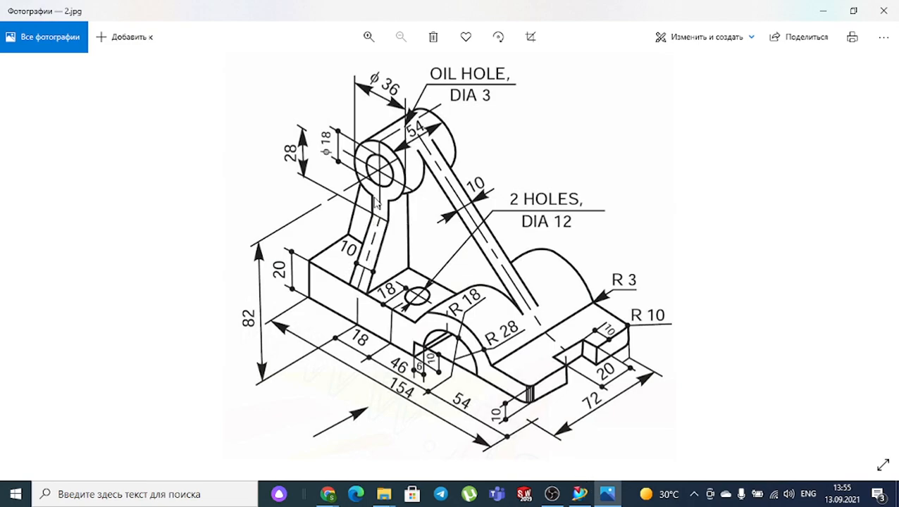
- Leave the 2.jpg drawing and return to the NX model
click(577, 494)
- Reopen SKETCH_002 and draw two support lines down from the ring's bottom edge
double_click(507, 243)
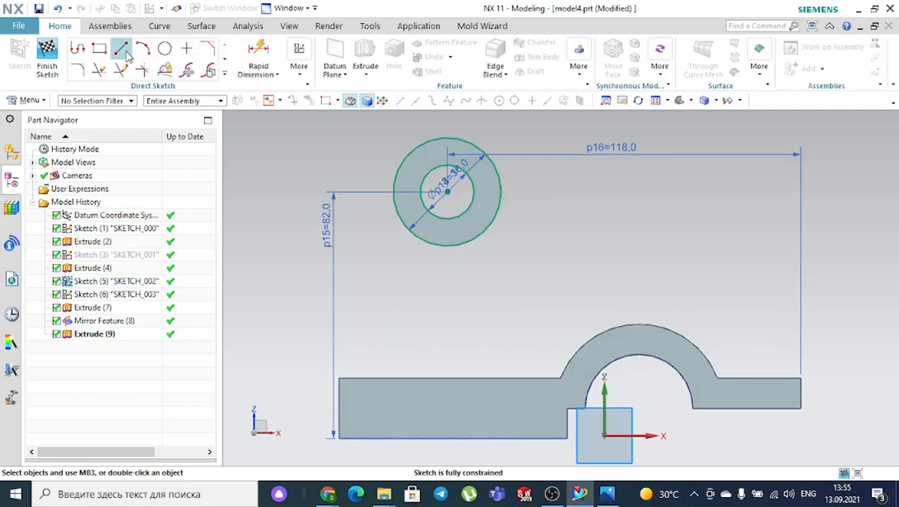
click(122, 49)
scroll(427, 252, up, 3)
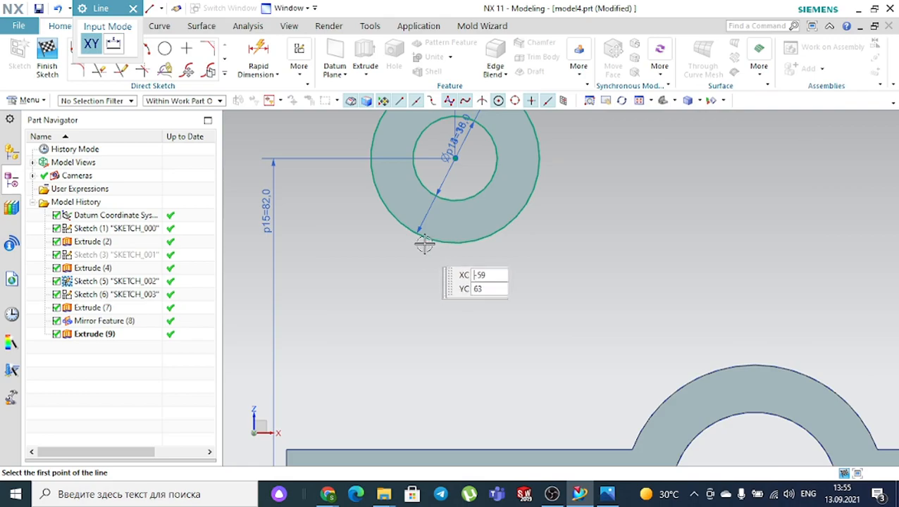
click(435, 239)
key(Escape)
click(437, 236)
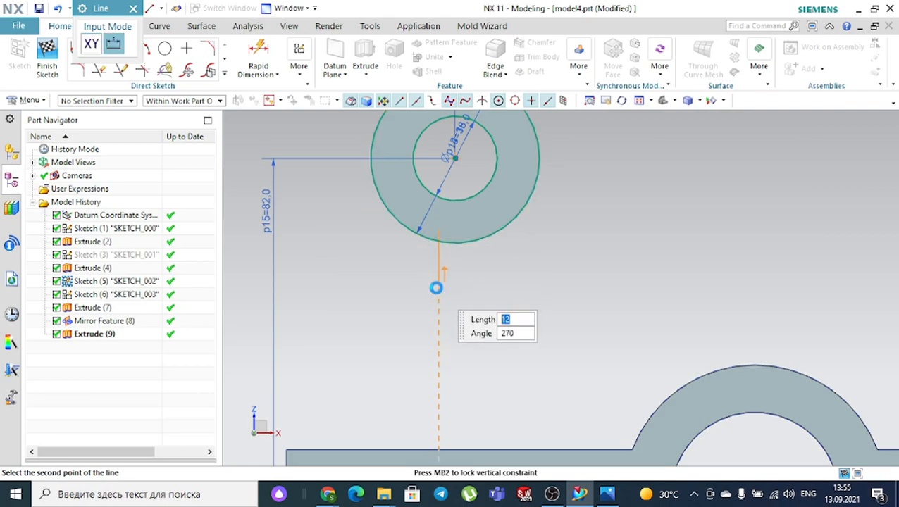
click(437, 287)
click(488, 228)
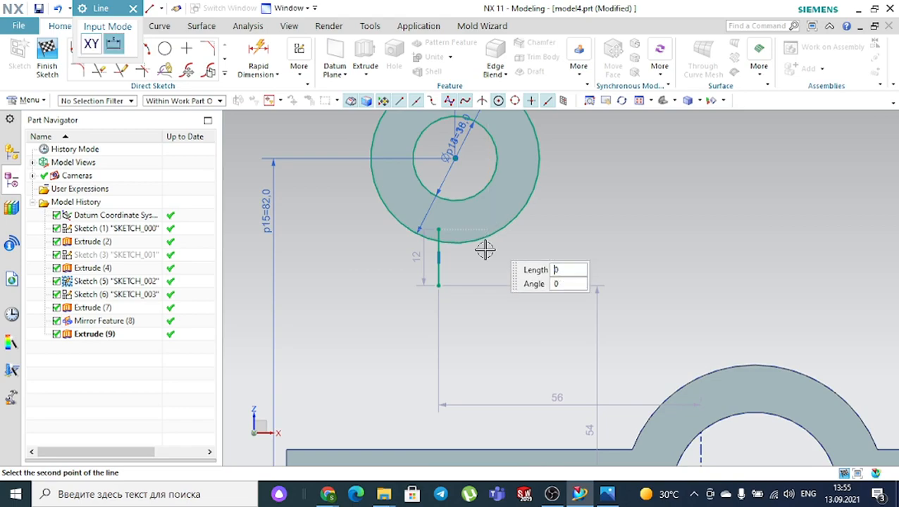
click(495, 284)
key(Escape)
- Constrain the right support line to be vertical
key(c)
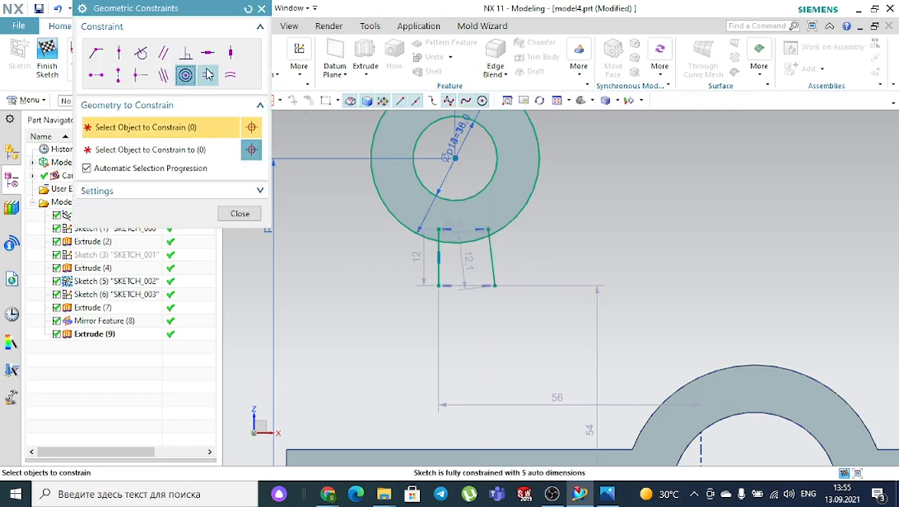
click(229, 55)
click(491, 255)
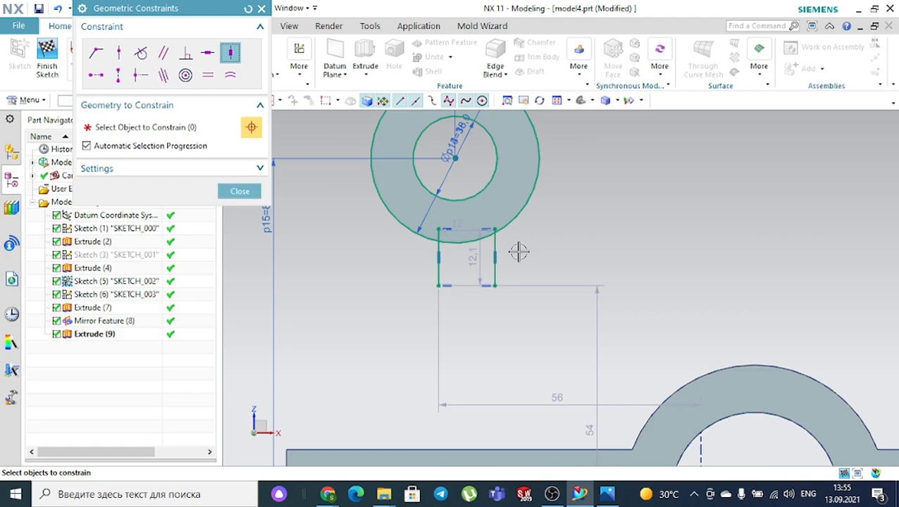
middle_click(541, 251)
- Pick both support lines for a Make Symmetric constraint, then abandon it
click(299, 62)
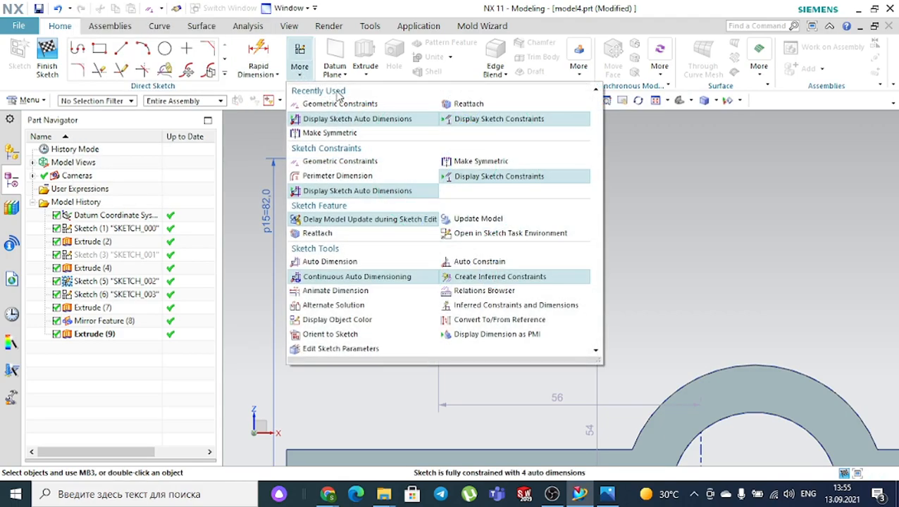
click(480, 161)
scroll(486, 254, down, 1)
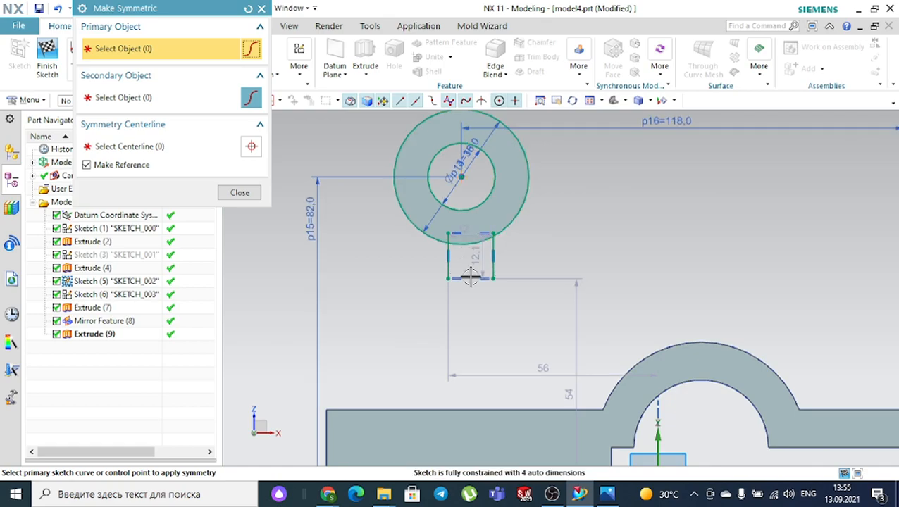
click(447, 253)
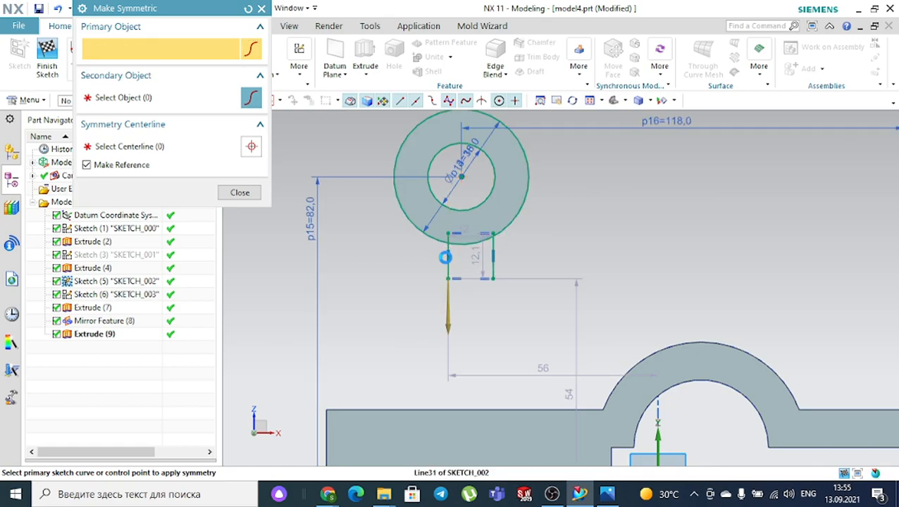
click(491, 266)
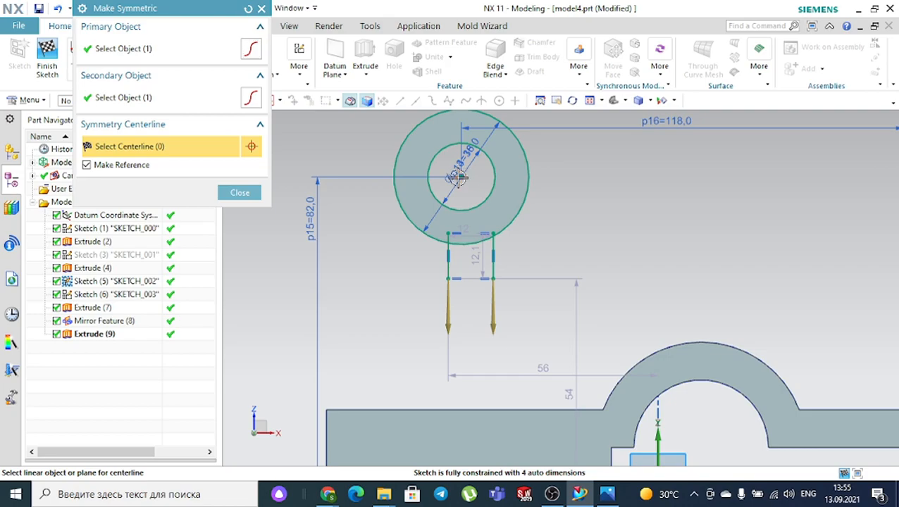
key(Escape)
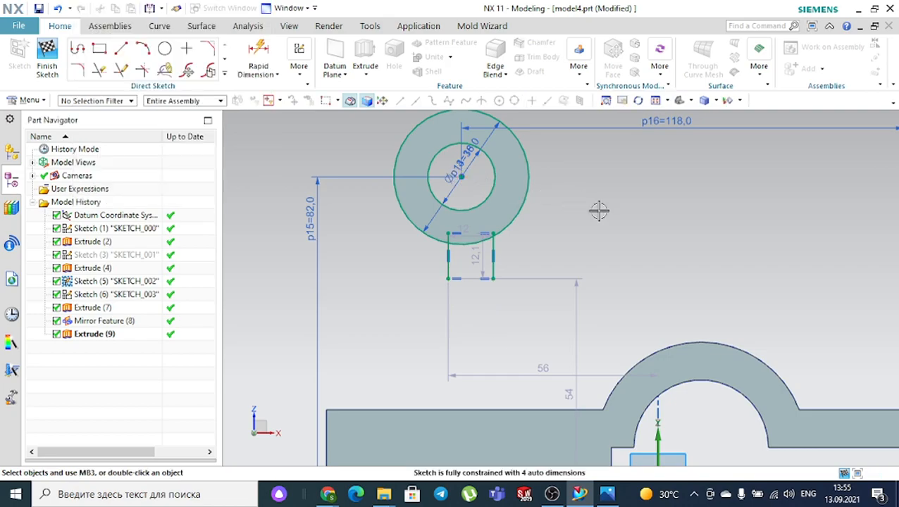
- Finish the sketch, then start and cancel a datum axis
click(48, 60)
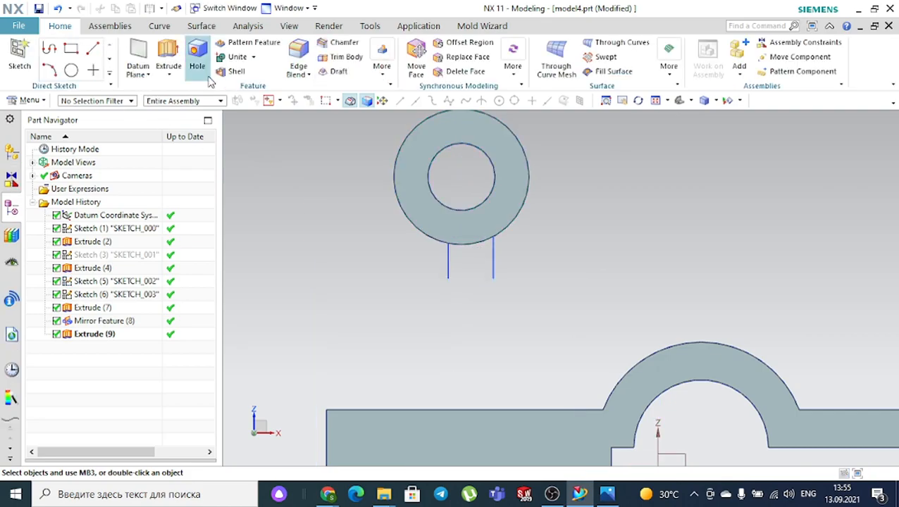
click(139, 73)
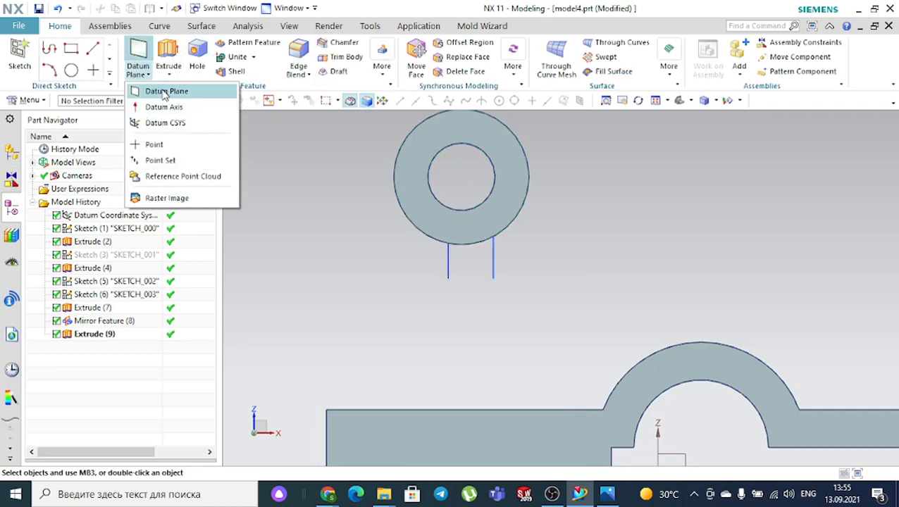
click(169, 107)
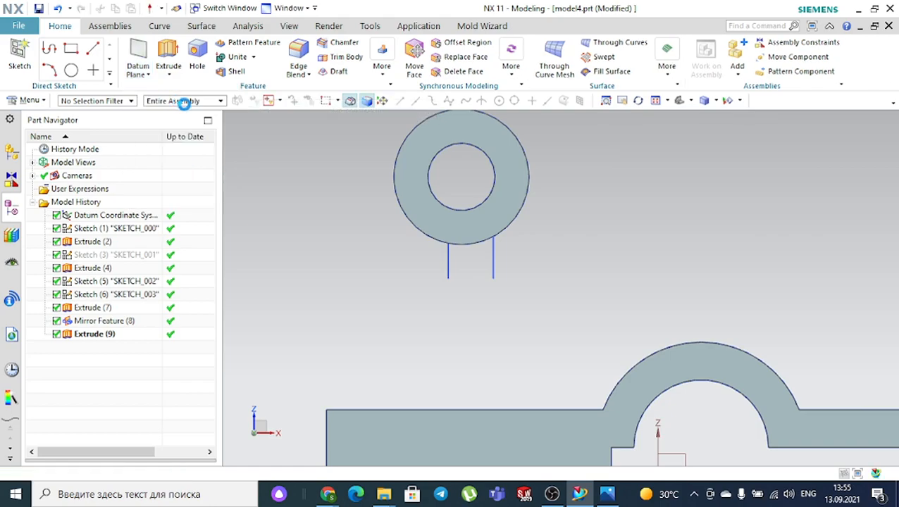
scroll(471, 173, up, 2)
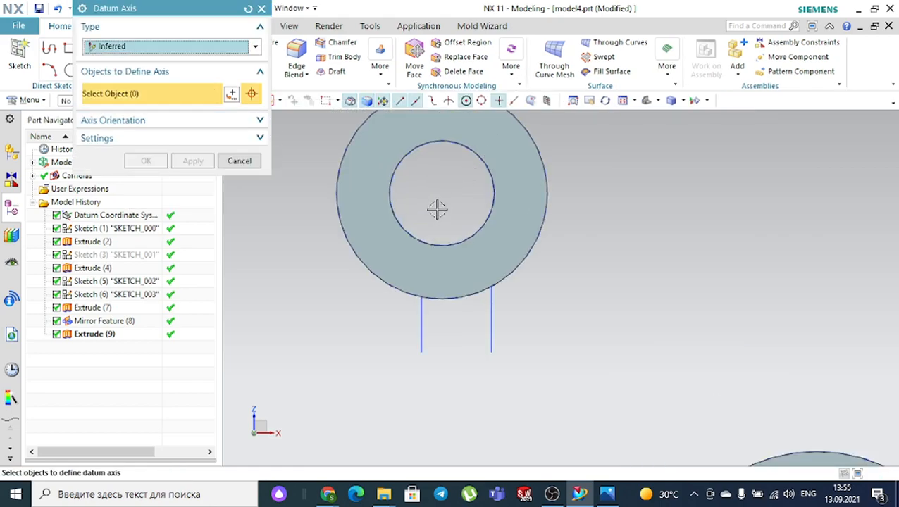
click(262, 9)
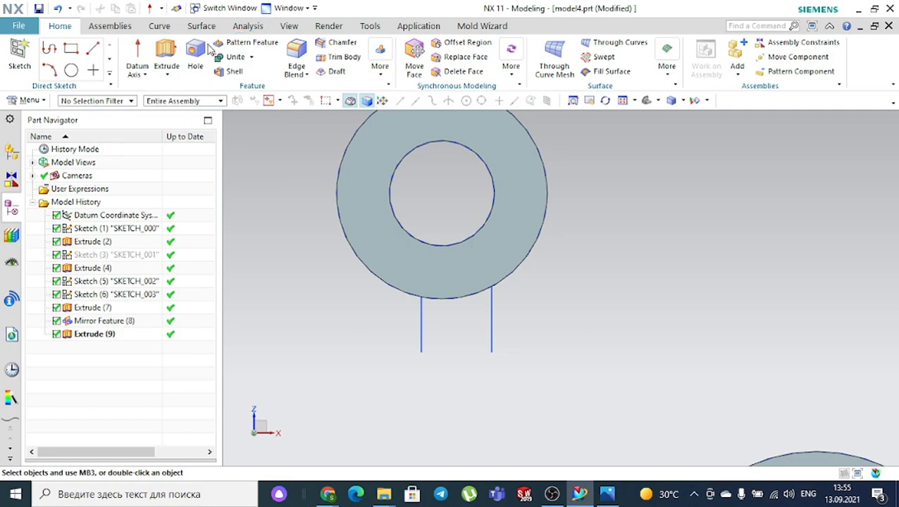
- Create a Dynamic datum CSYS snapped to the centre of the ring's hole
click(145, 74)
click(168, 122)
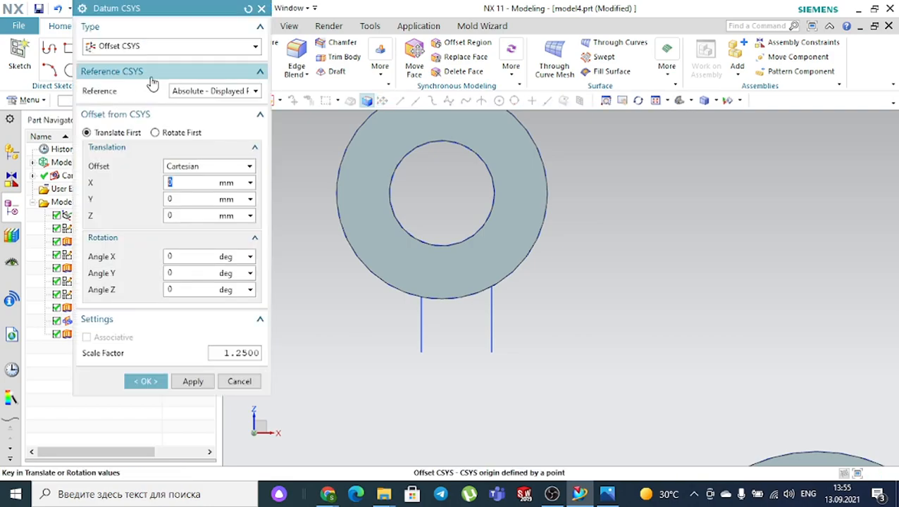
click(158, 49)
click(154, 62)
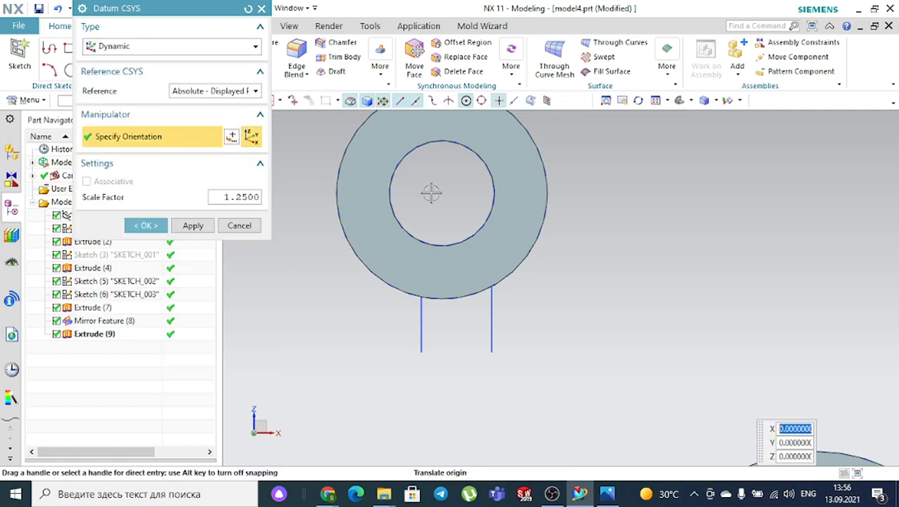
click(442, 192)
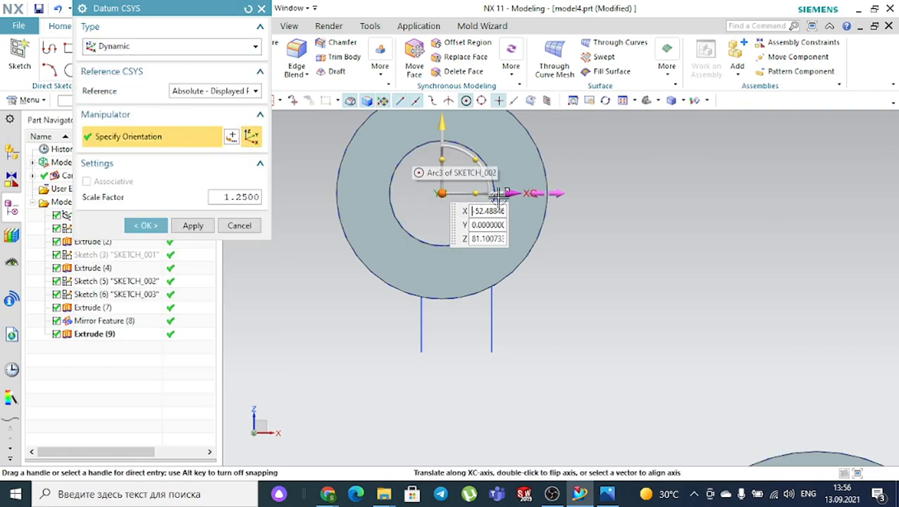
click(162, 227)
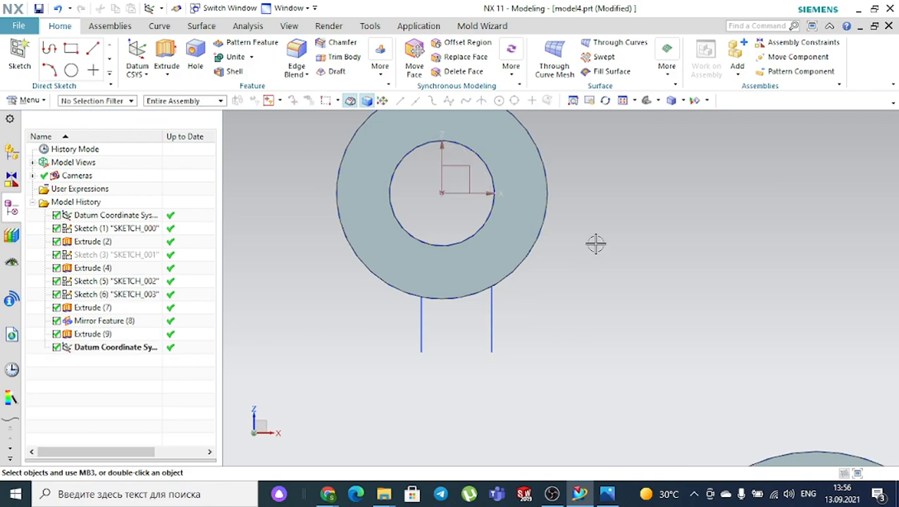
click(382, 71)
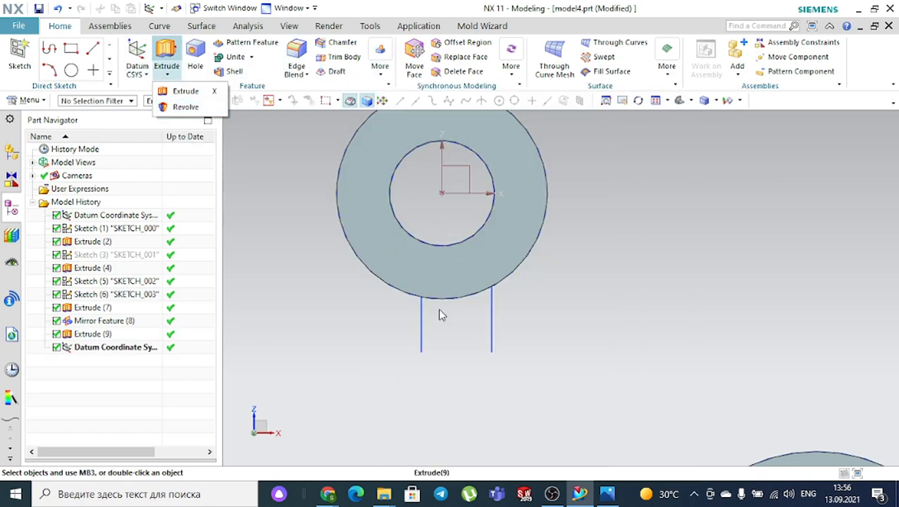
- Reopen the ring sketch and start a Make Symmetric on the left line, then abandon it
double_click(421, 320)
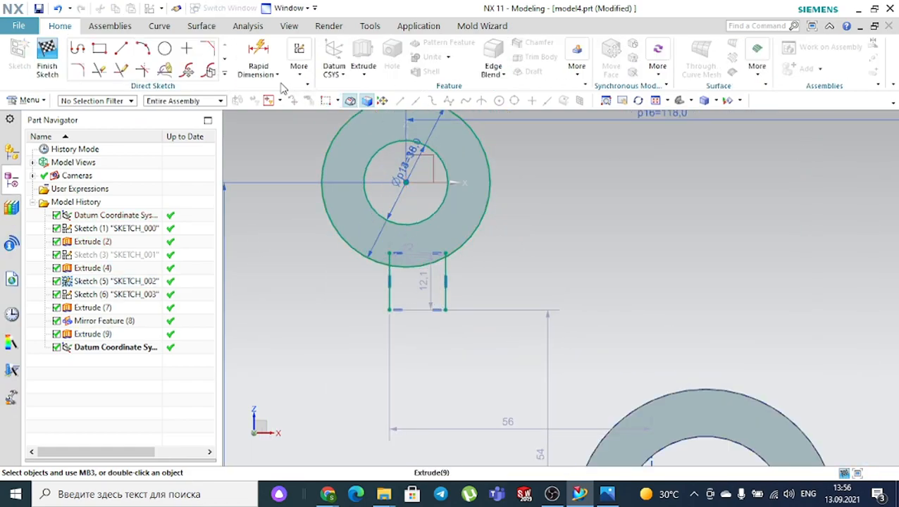
click(300, 76)
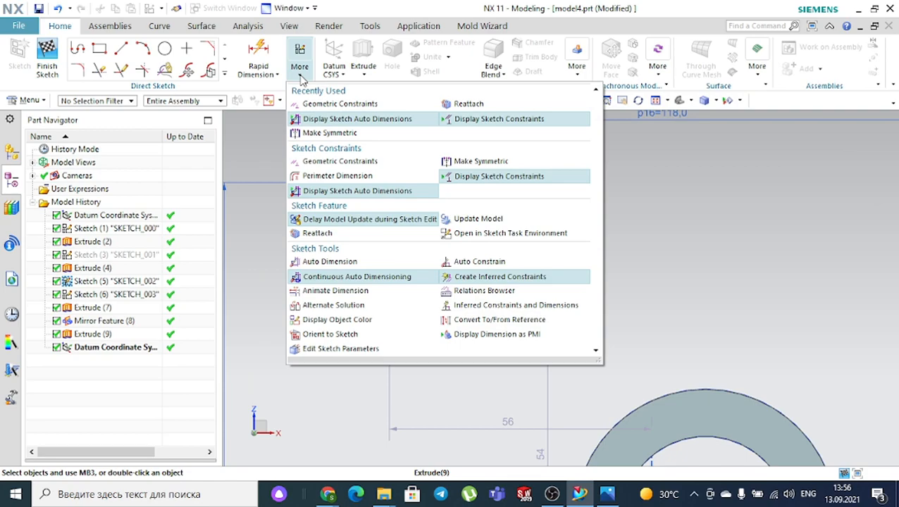
click(450, 161)
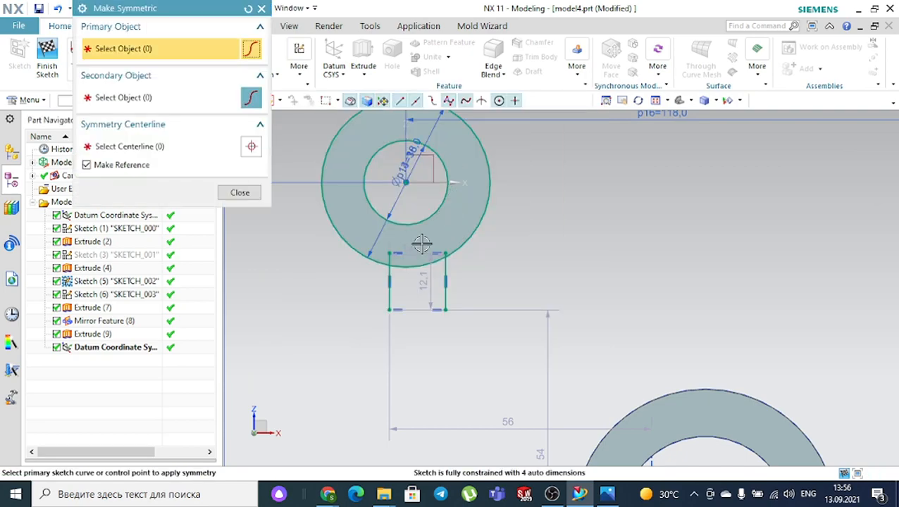
click(389, 300)
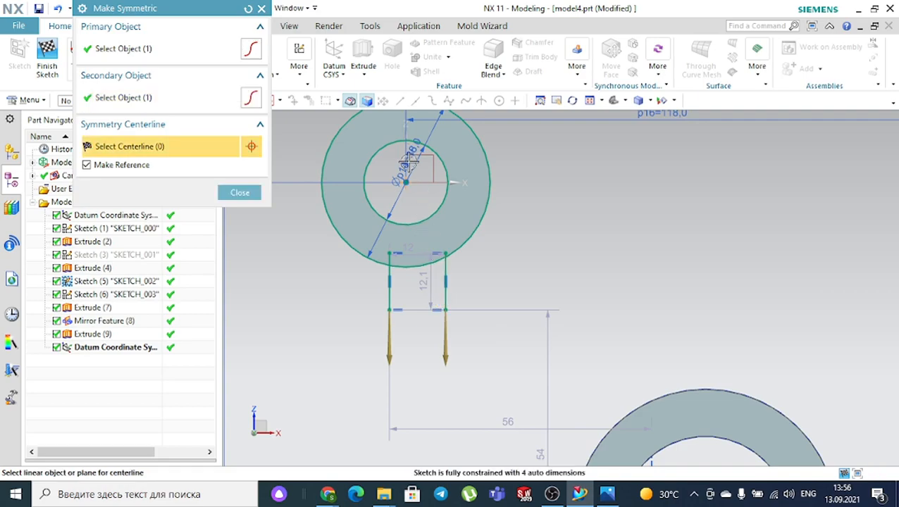
key(Escape)
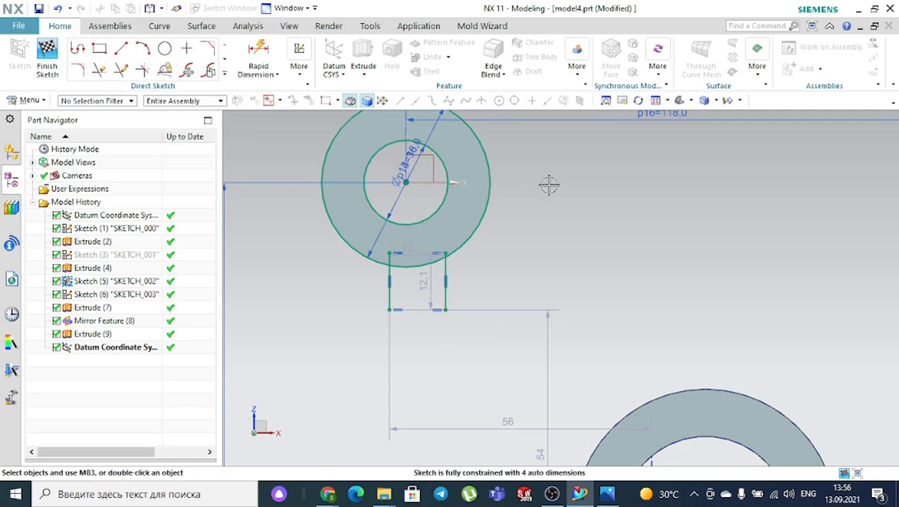
- Start a horizontal rapid dimension from the ring centre to the left support line
click(258, 55)
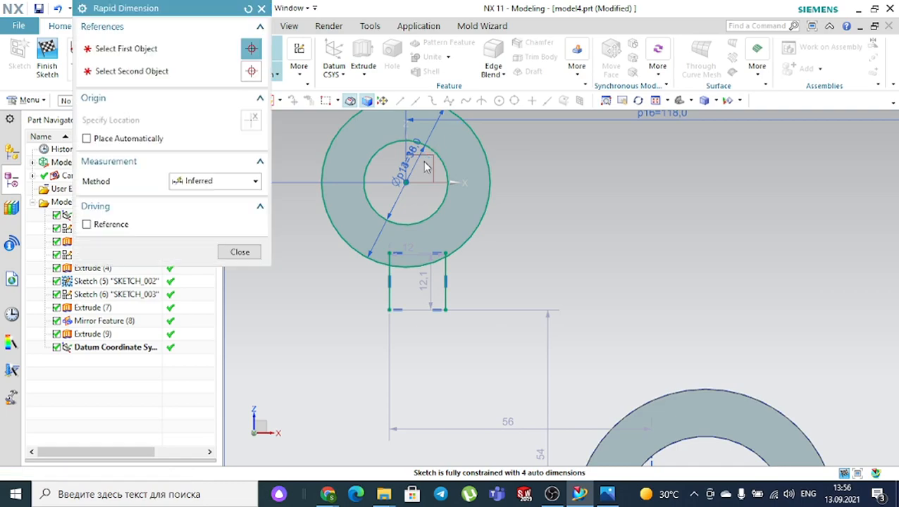
scroll(424, 162, up, 6)
scroll(397, 212, down, 2)
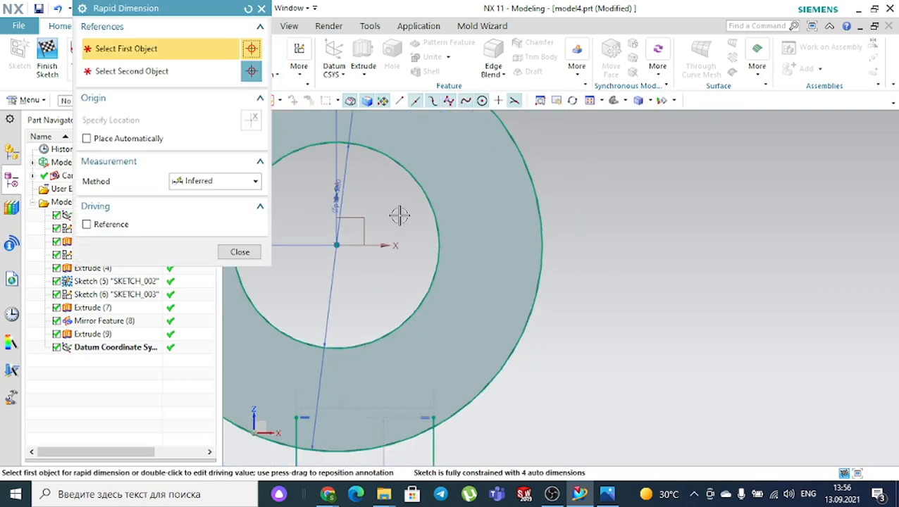
click(337, 245)
scroll(374, 237, down, 4)
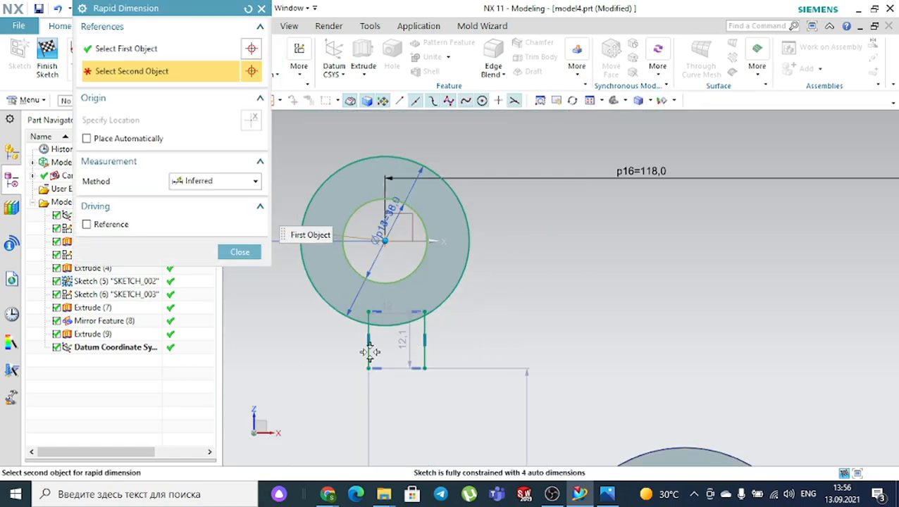
click(370, 352)
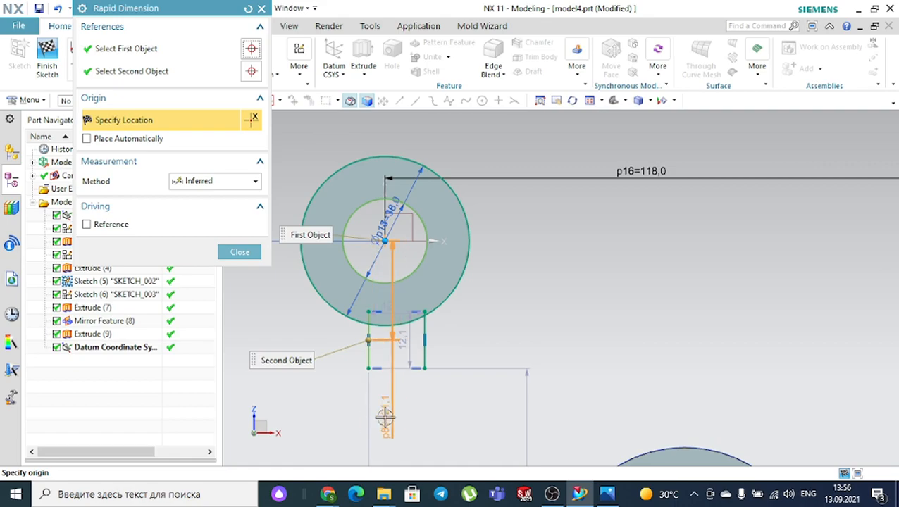
click(204, 182)
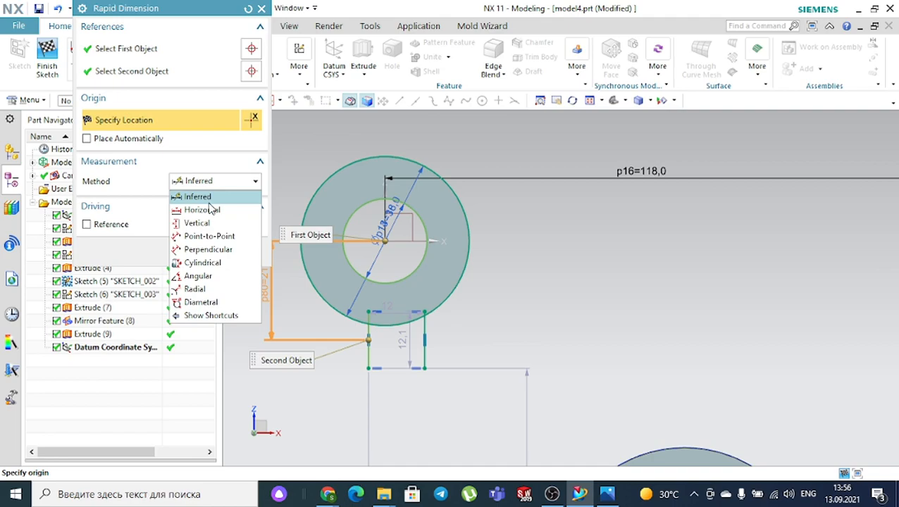
click(203, 211)
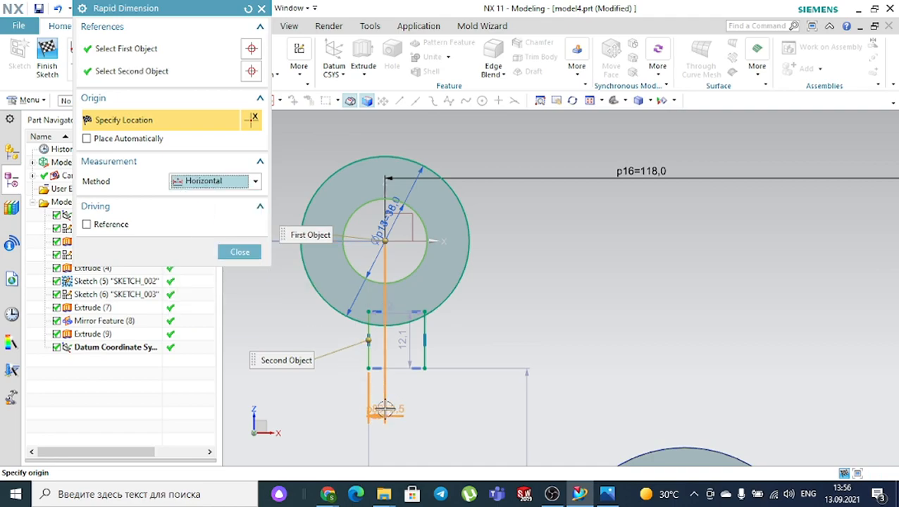
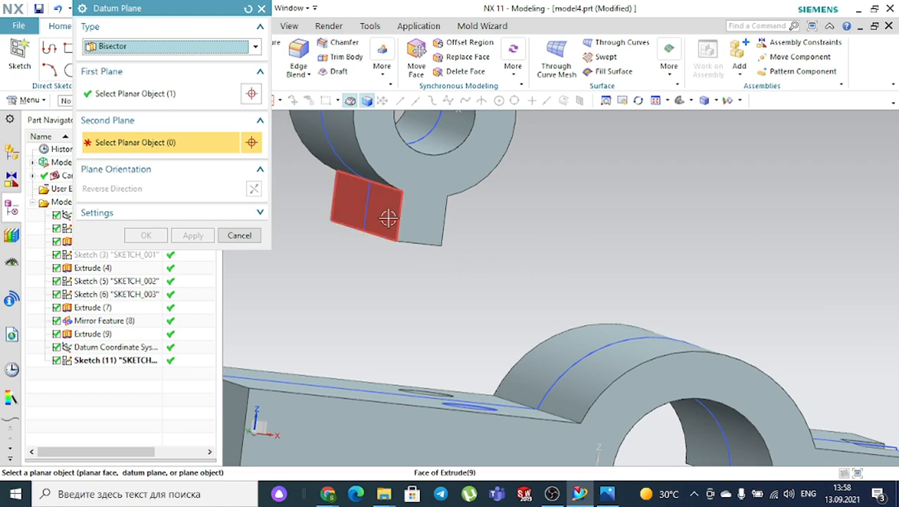
- Create a Bisector datum plane midway between the boss tab's two faces
click(385, 216)
middle_drag(514, 263, 437, 262)
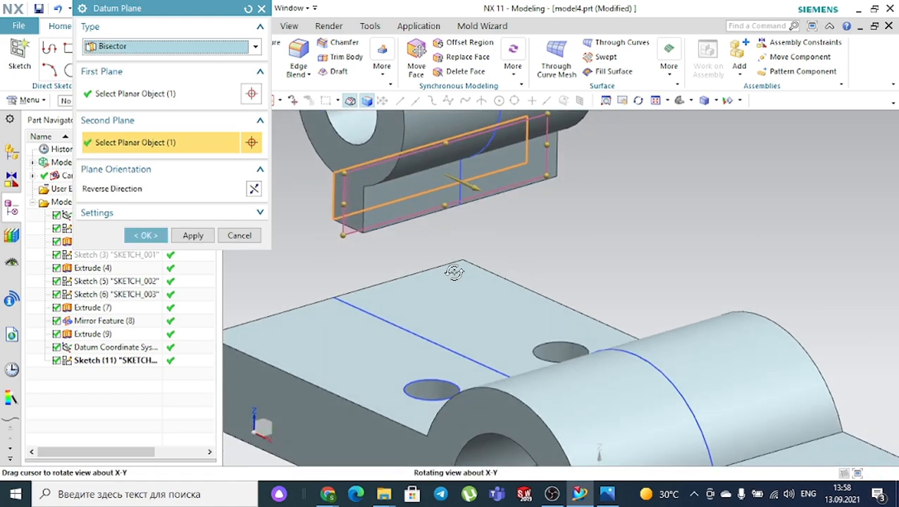
click(148, 234)
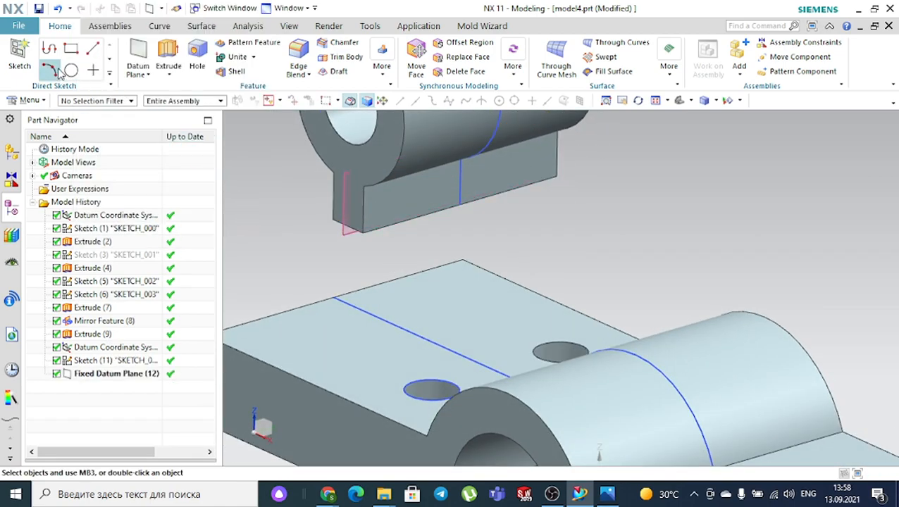
- Create a new sketch on the bisector datum plane
click(28, 56)
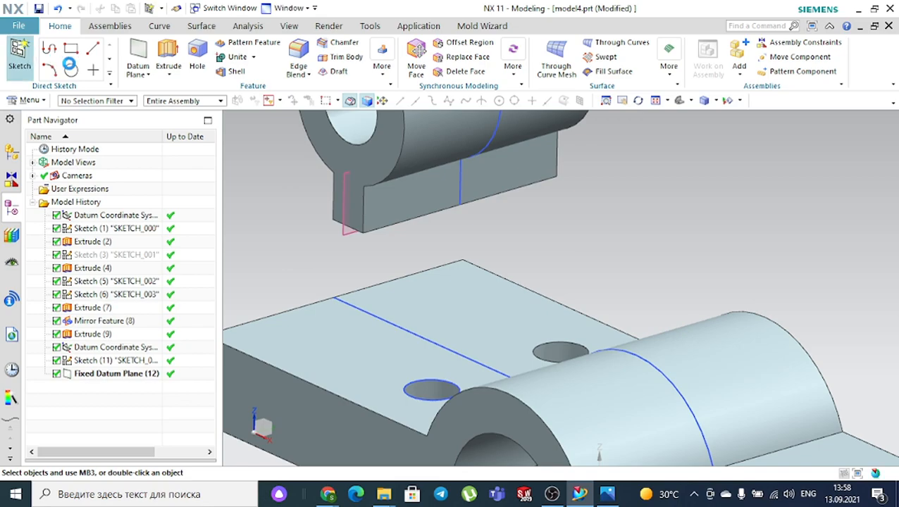
click(345, 177)
click(192, 174)
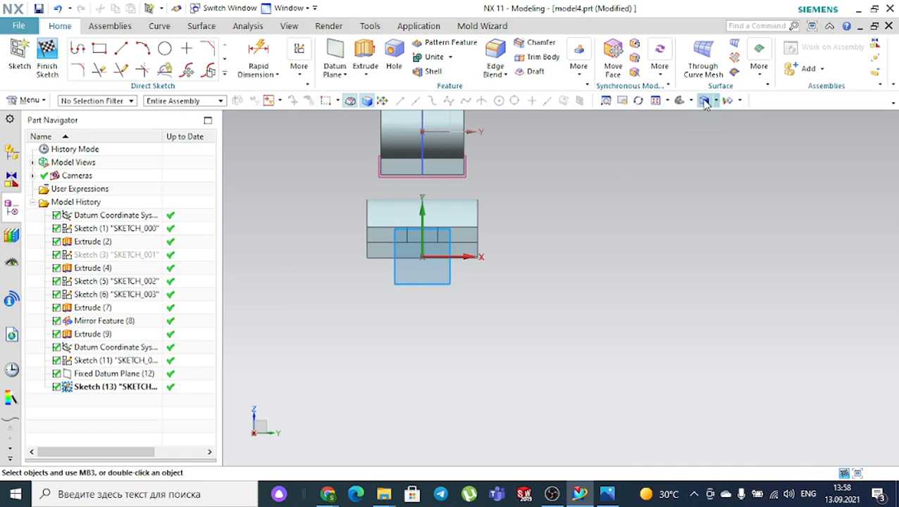
- Switch to a side orthographic view and check the bracket reference drawing
click(690, 100)
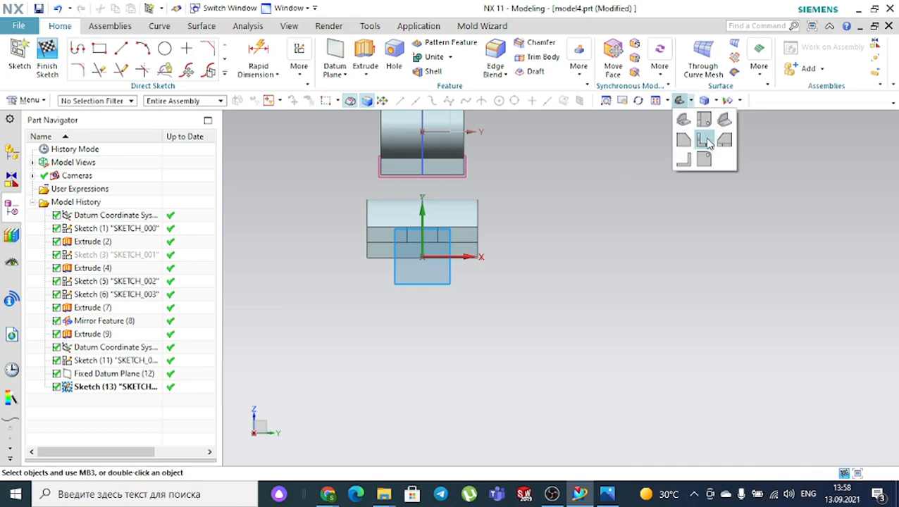
click(706, 141)
click(691, 101)
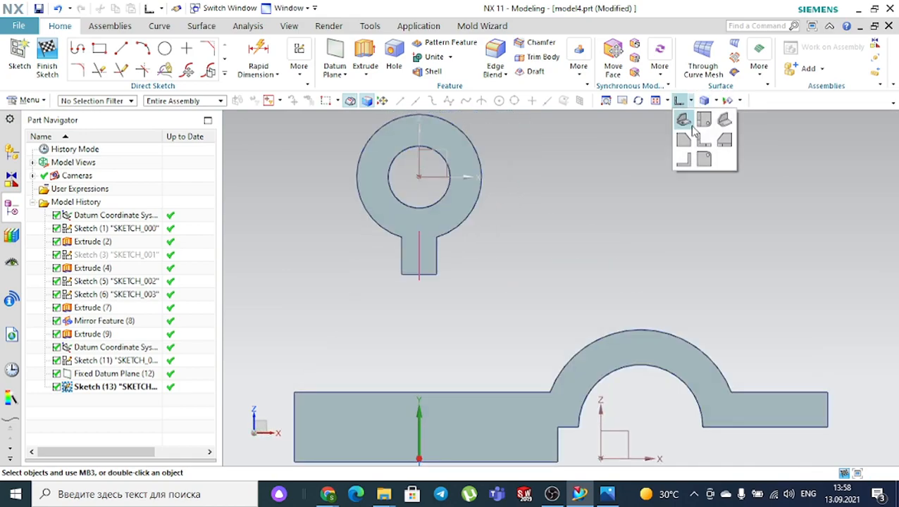
click(687, 140)
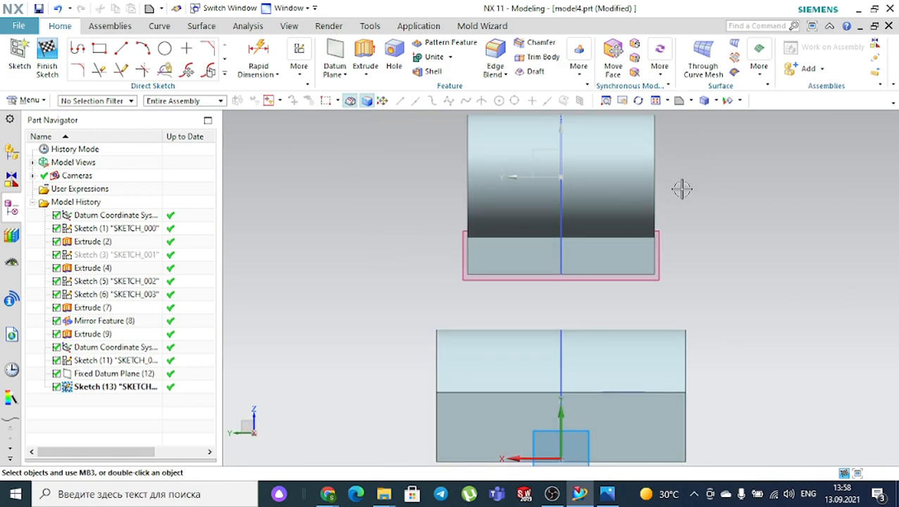
click(609, 494)
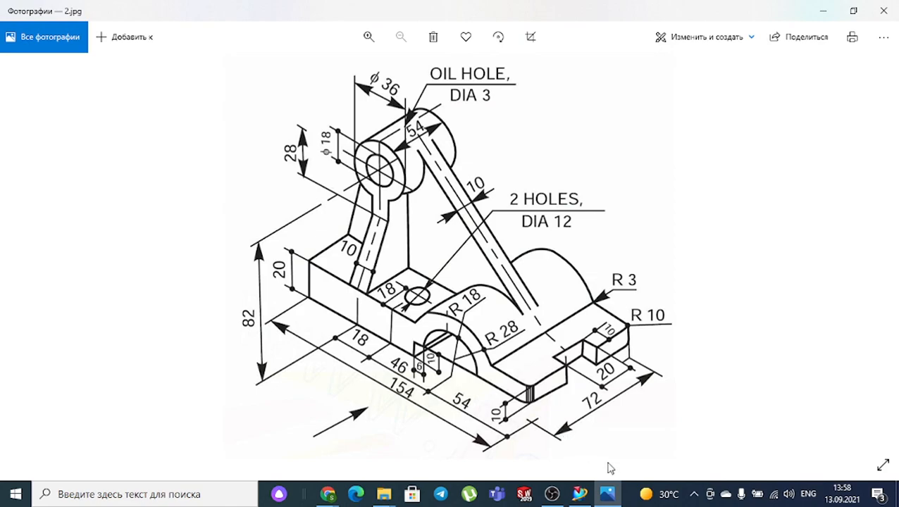
click(608, 495)
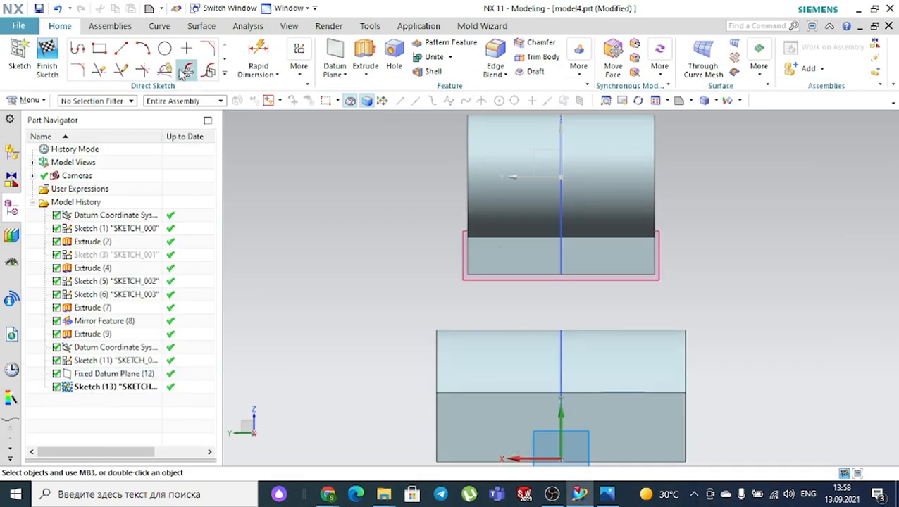
- Draw the two slanted web sides from the tab's lower corners to the base's top edge
click(122, 48)
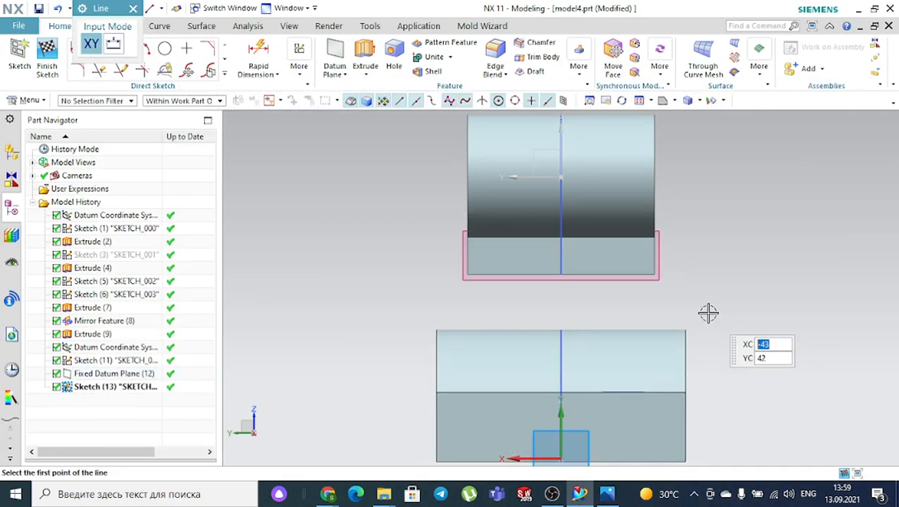
click(625, 249)
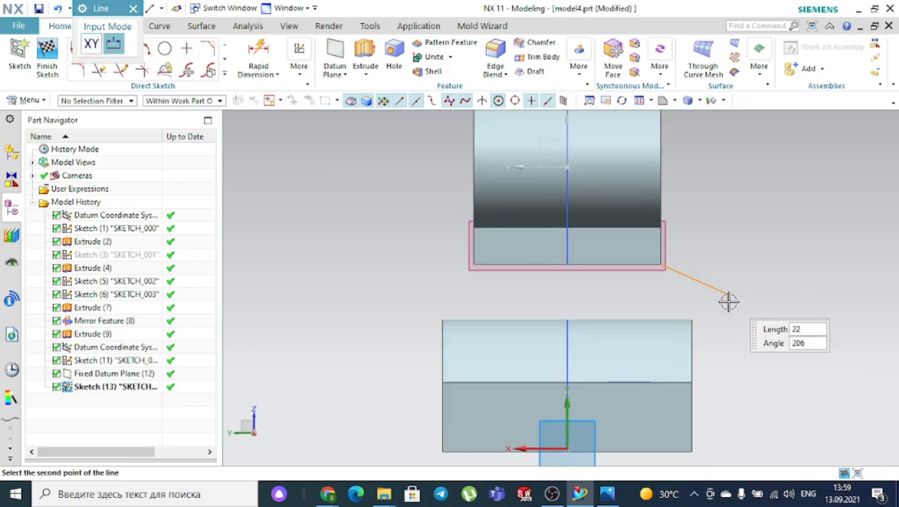
scroll(717, 377, up, 1)
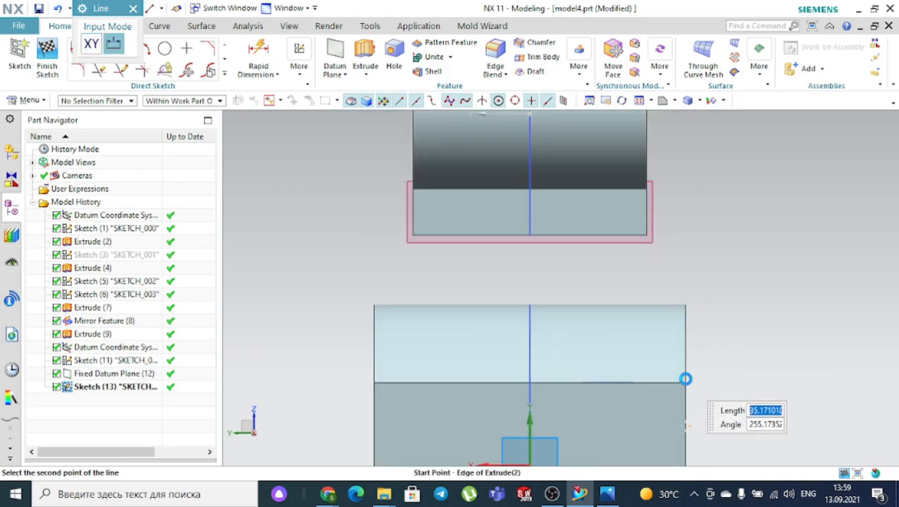
click(685, 380)
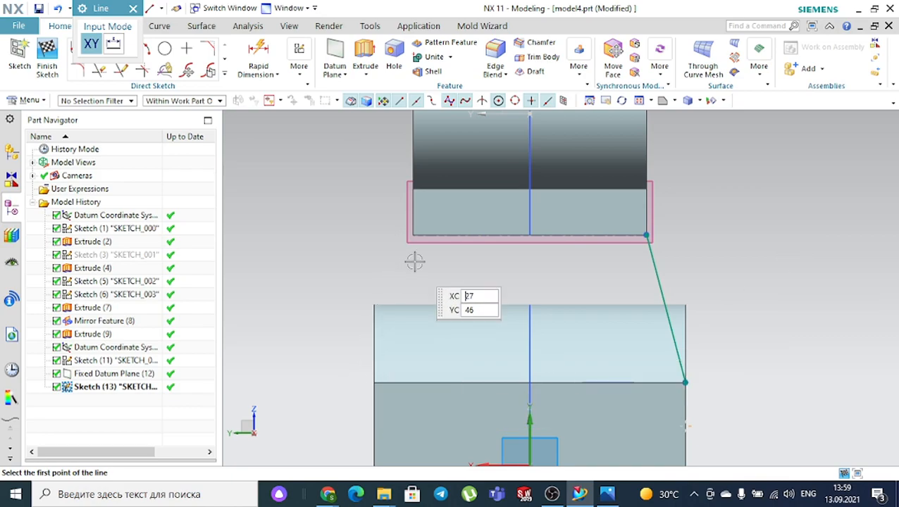
click(414, 233)
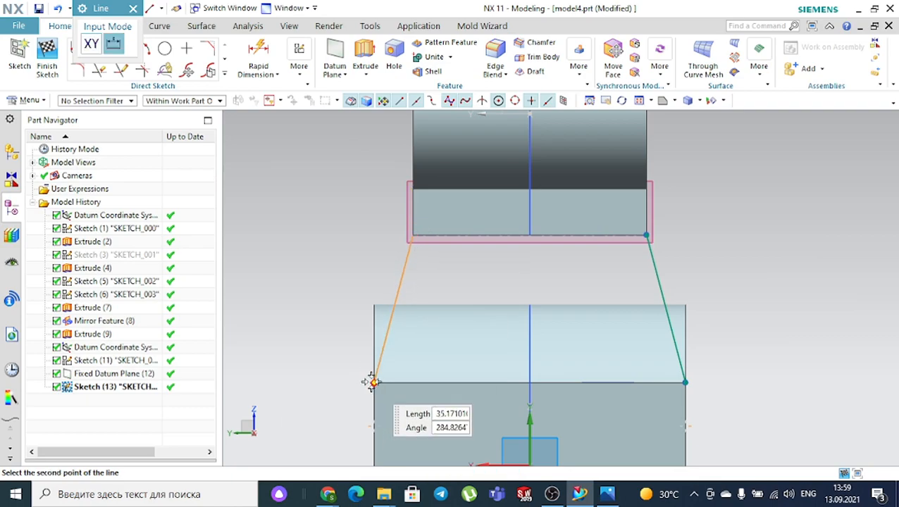
click(374, 381)
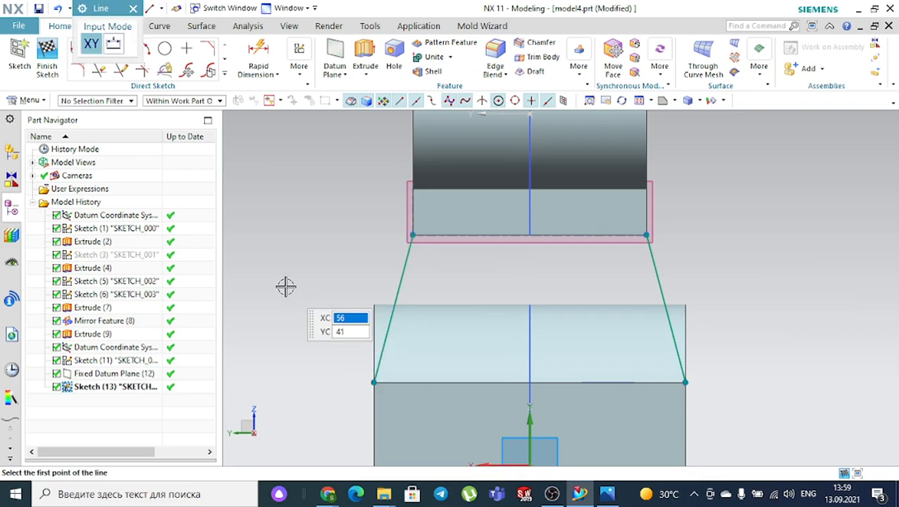
- Close the trapezoid along the base top and tab underside, then finish the sketch
click(373, 381)
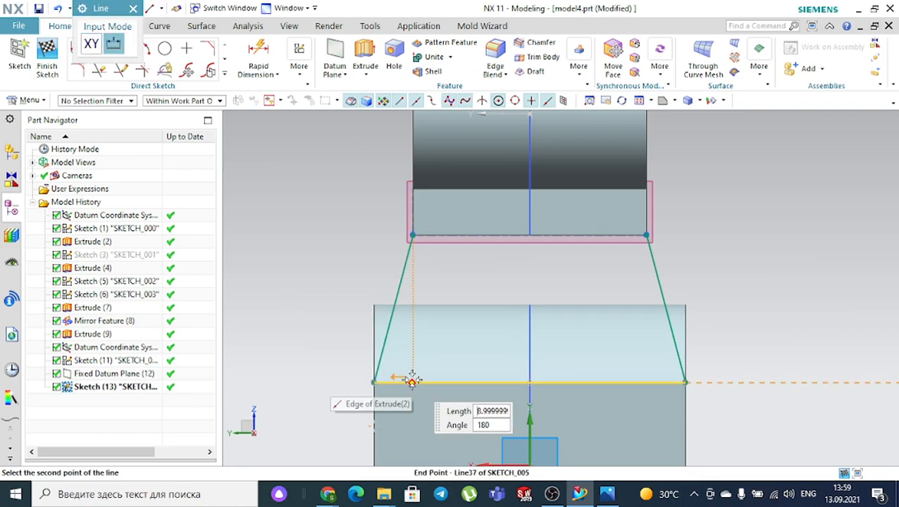
click(685, 383)
click(413, 235)
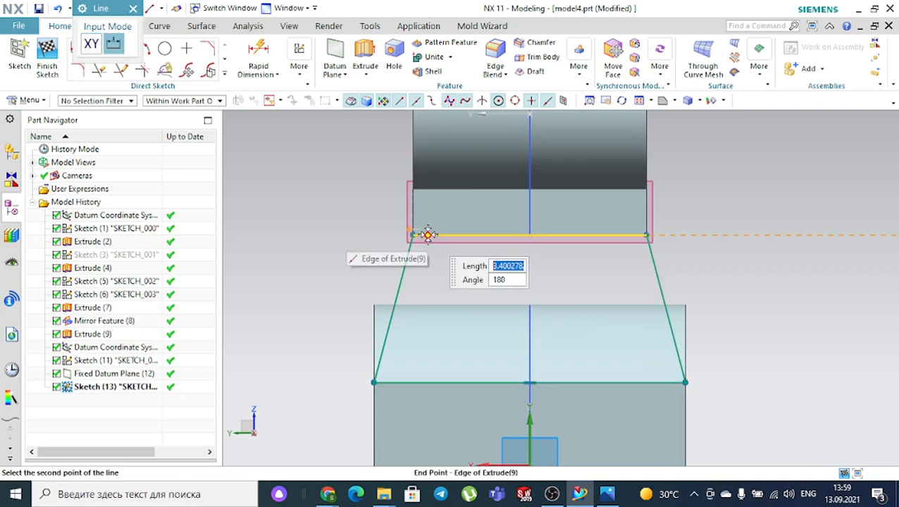
click(647, 236)
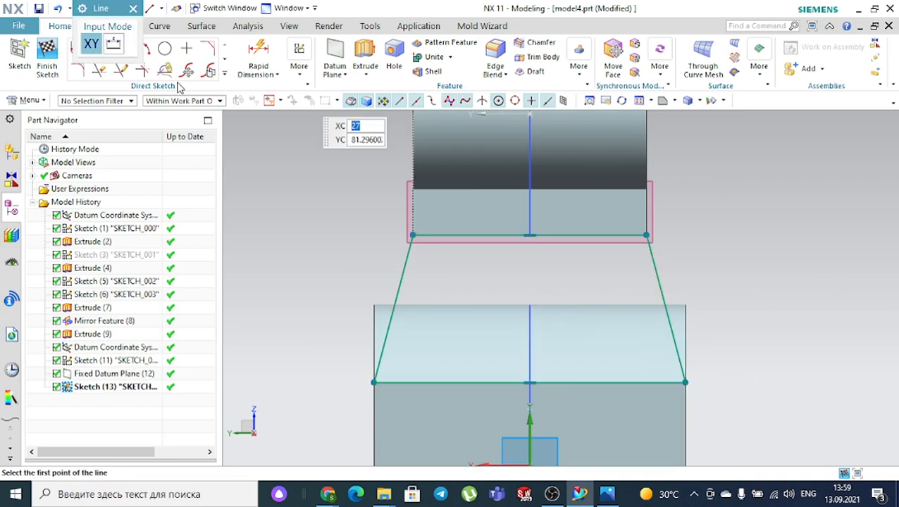
click(133, 7)
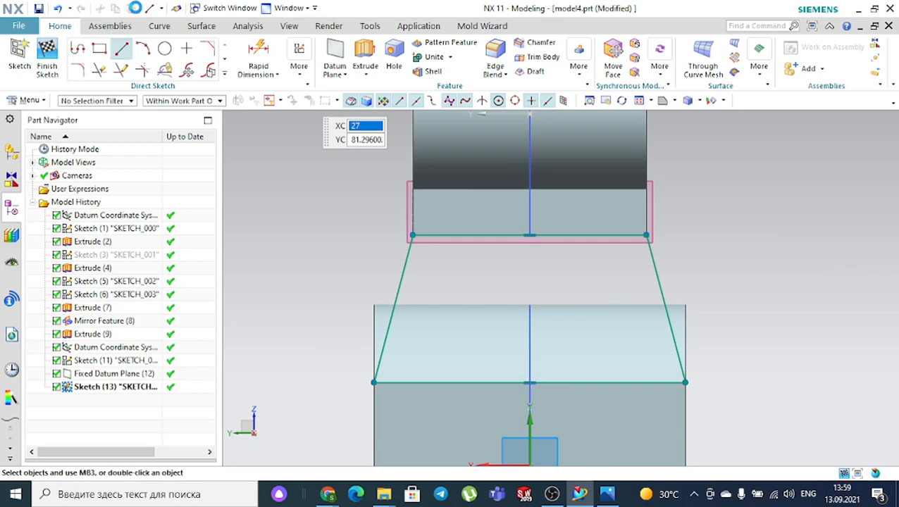
click(46, 56)
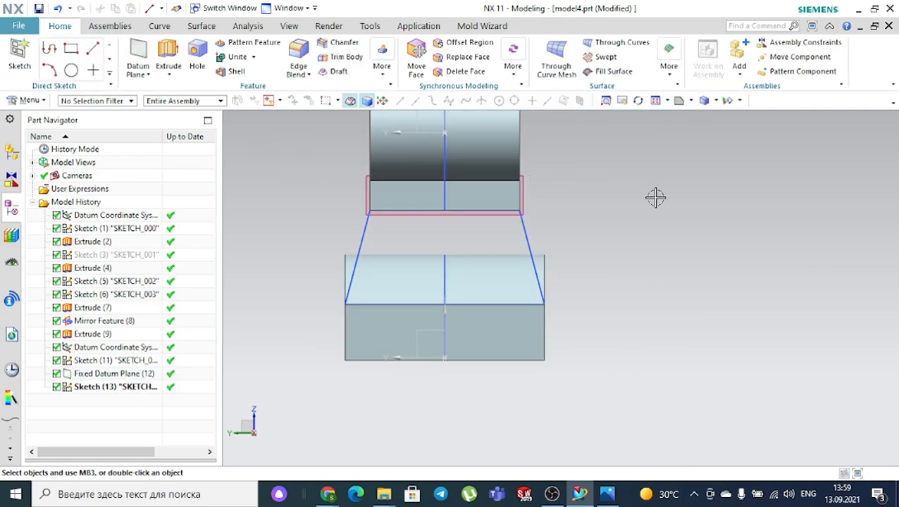
- Extrude the web outline 5 mm symmetrically, united with the bracket body
middle_drag(654, 197, 610, 205)
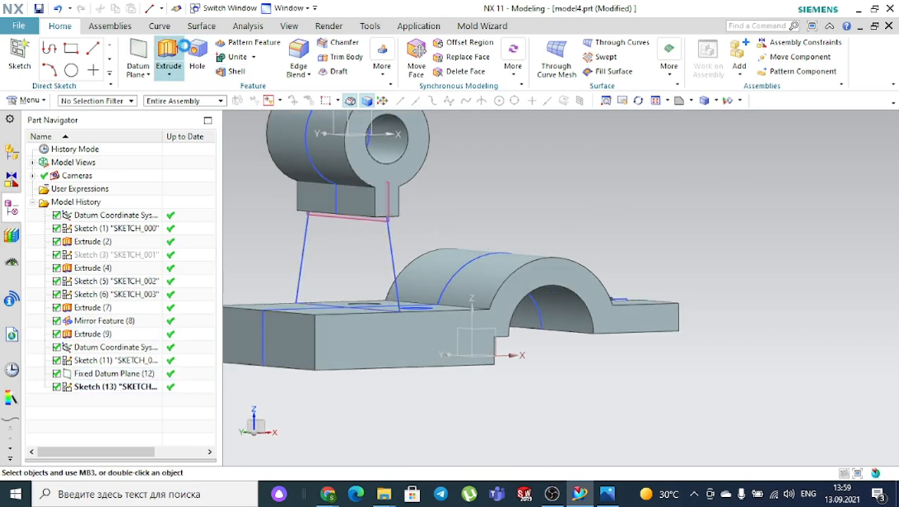
key(x)
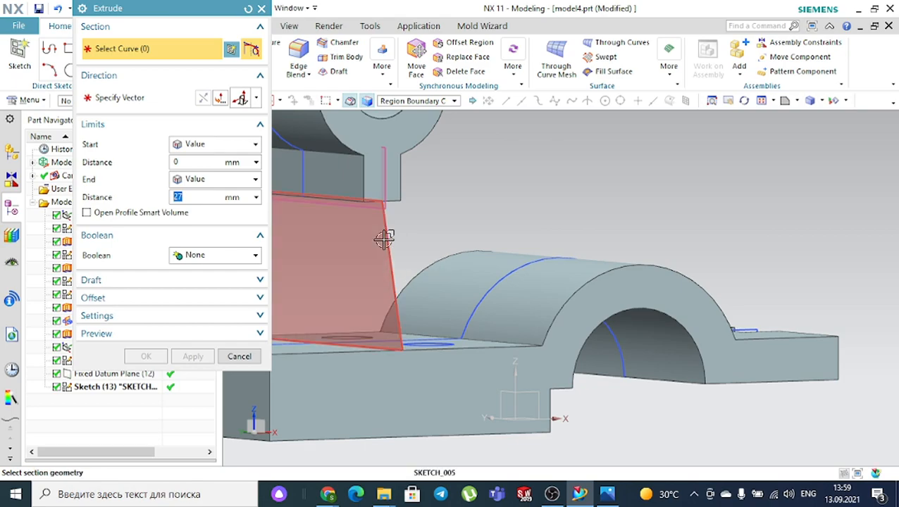
click(387, 235)
click(199, 144)
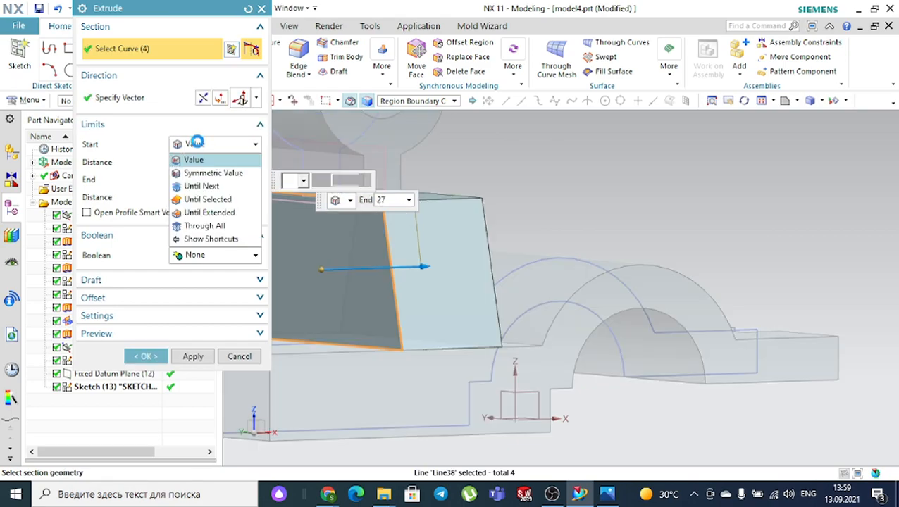
click(225, 174)
scroll(466, 151, down, 2)
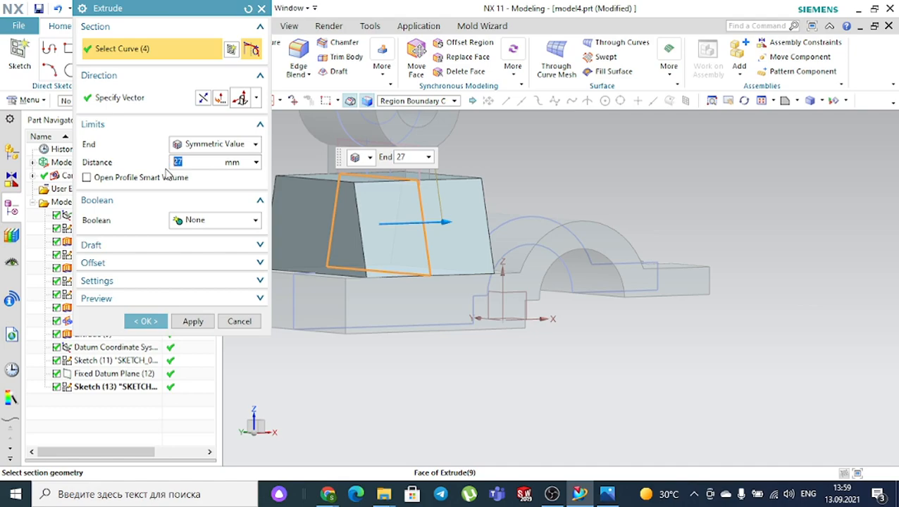
key(Return)
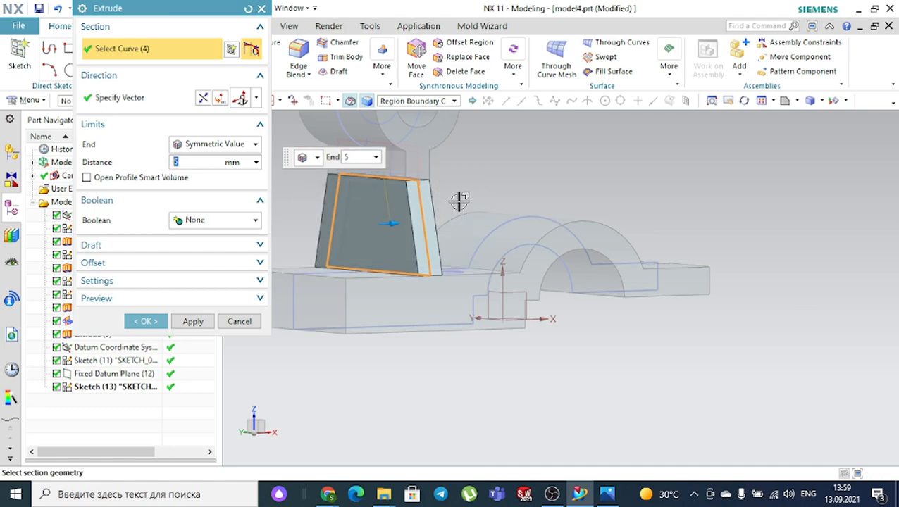
click(211, 223)
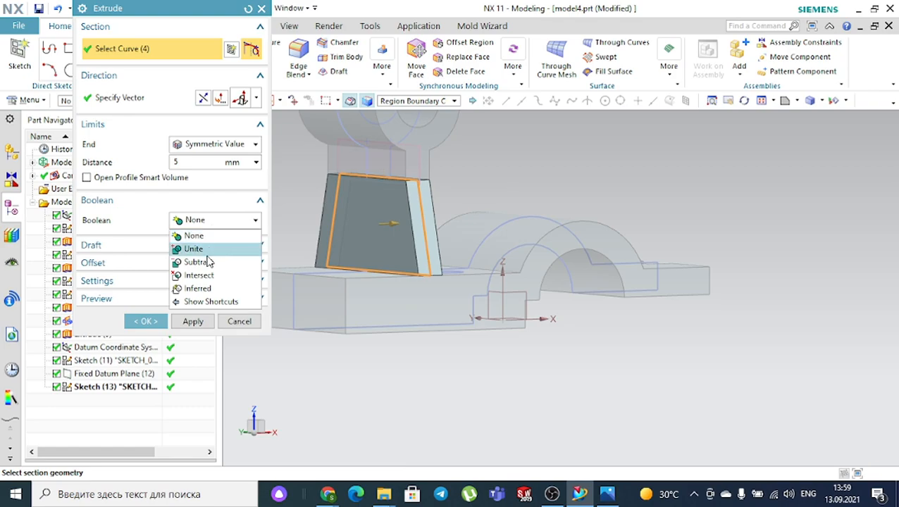
click(194, 248)
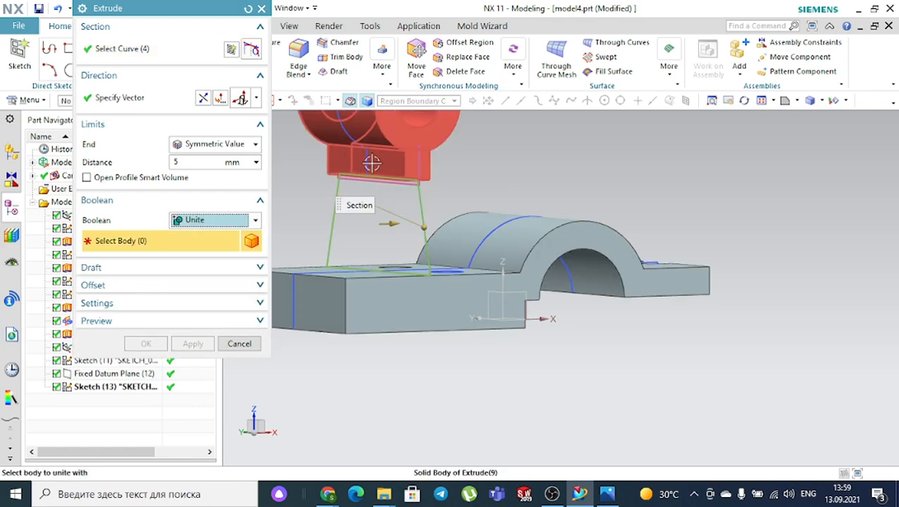
click(146, 344)
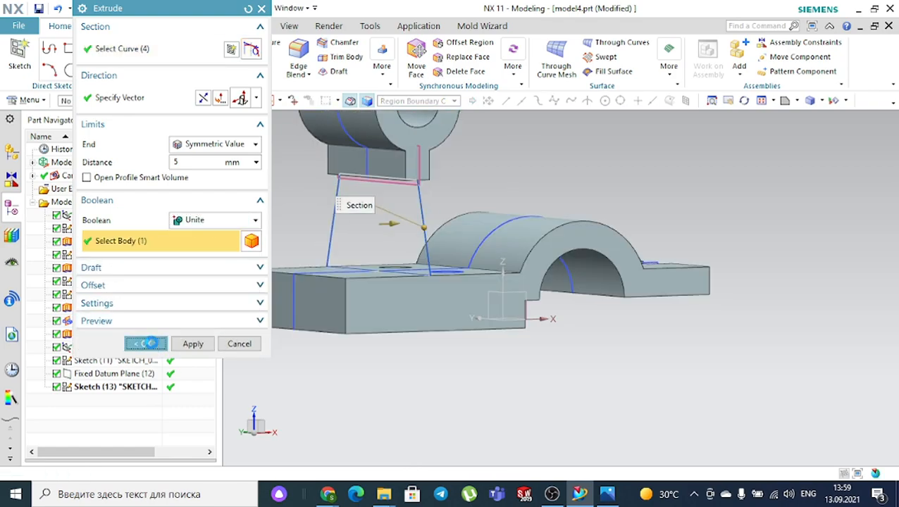
- Inspect the new web and compare it with the reference drawing
scroll(538, 157, down, 2)
middle_drag(539, 158, 537, 243)
click(607, 494)
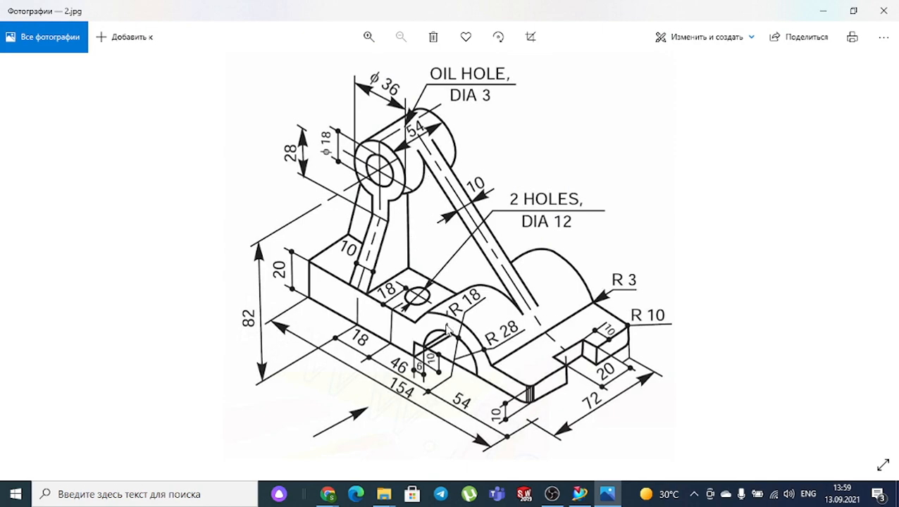
- Start a new sketch on the datum XZ plane
click(579, 494)
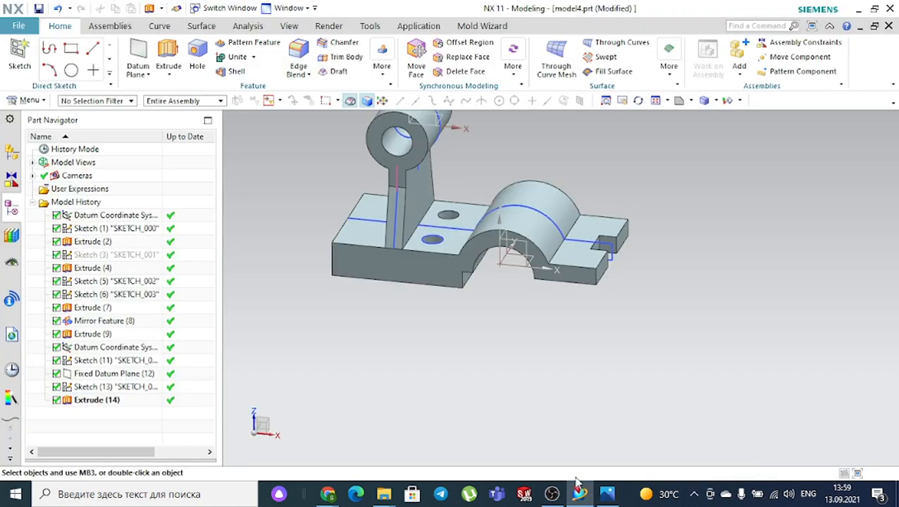
middle_drag(486, 326, 415, 286)
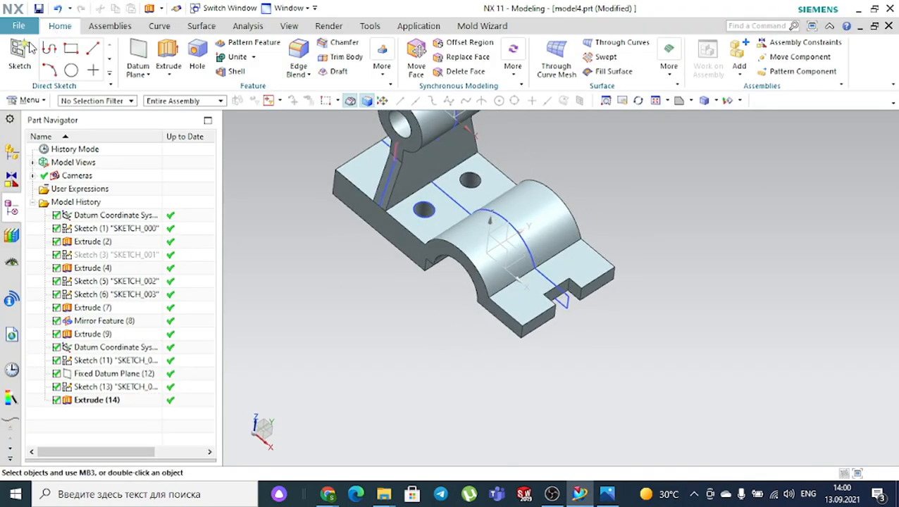
scroll(525, 212, up, 2)
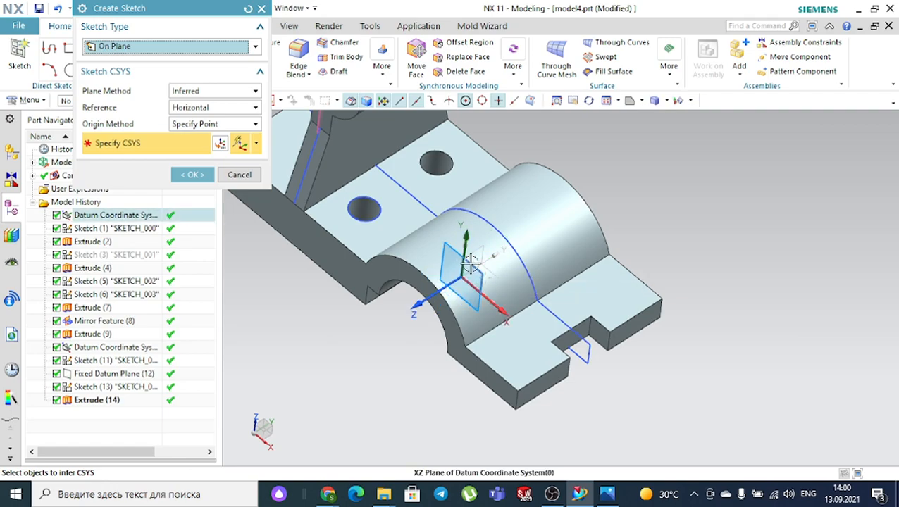
click(460, 263)
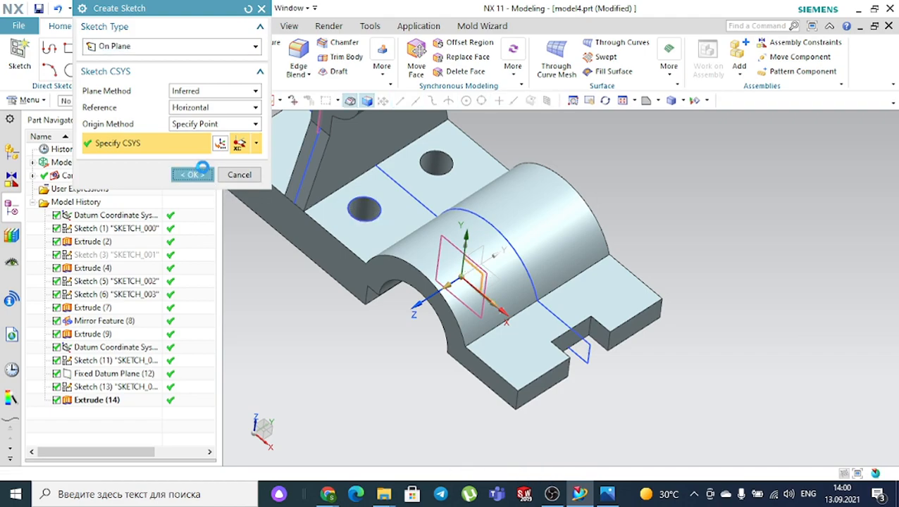
click(192, 175)
- Draw an inclined line from the ring boss circle down to the tunnel arch
scroll(345, 151, up, 2)
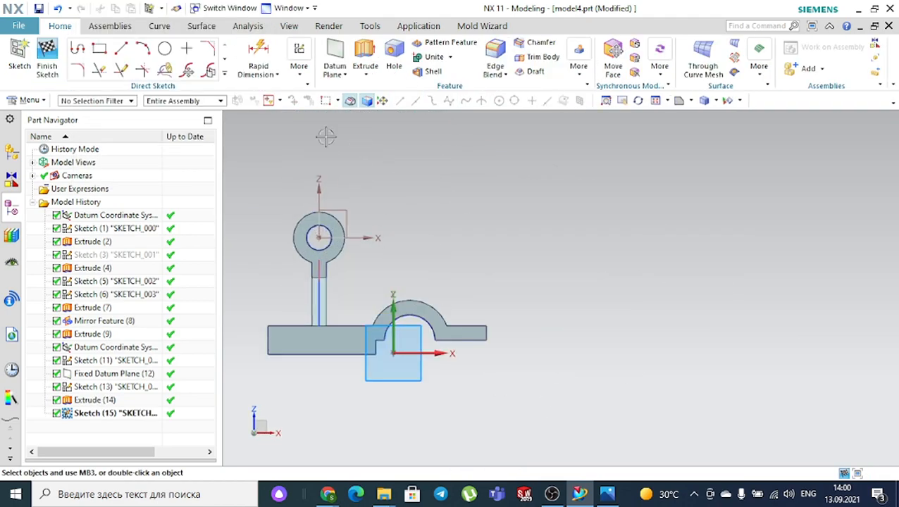
click(121, 48)
scroll(380, 236, up, 3)
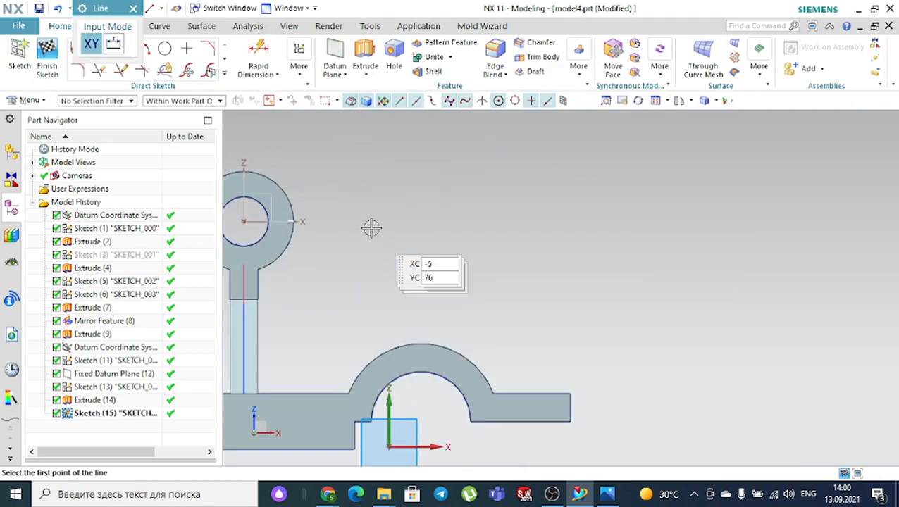
click(262, 172)
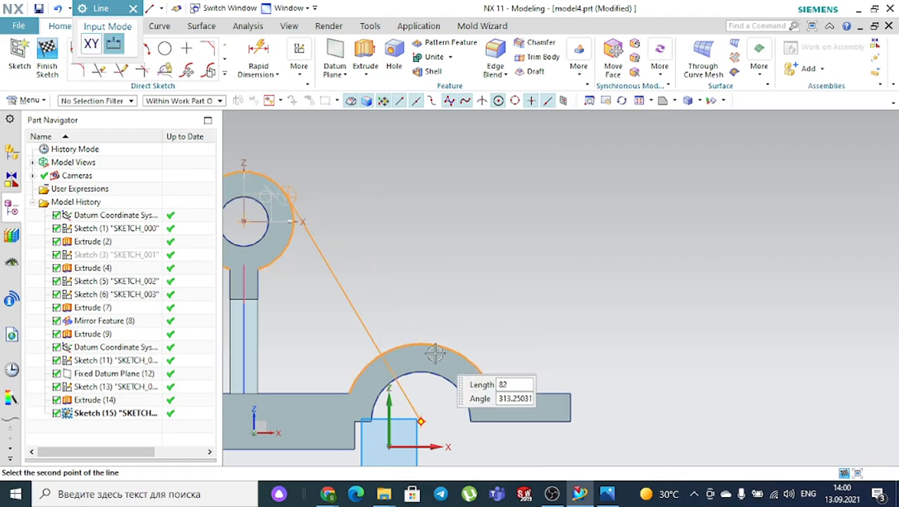
scroll(438, 349, up, 3)
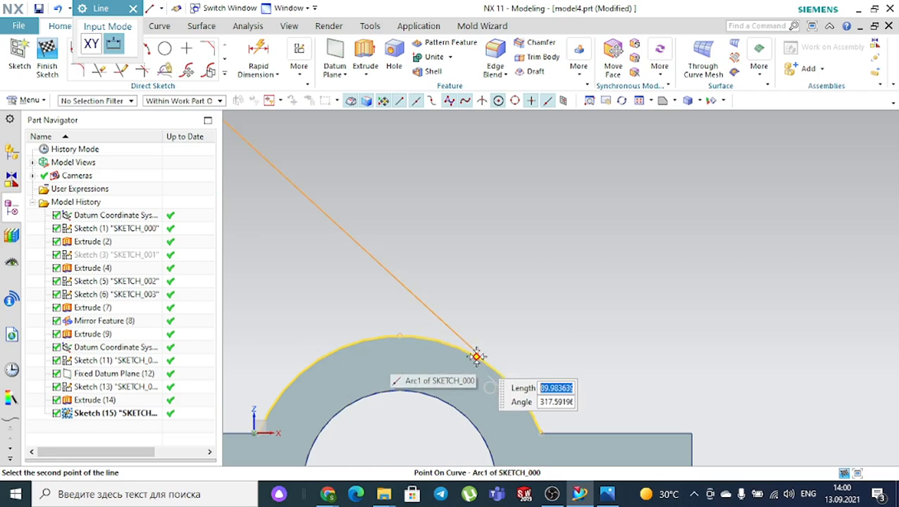
click(502, 374)
scroll(525, 237, down, 3)
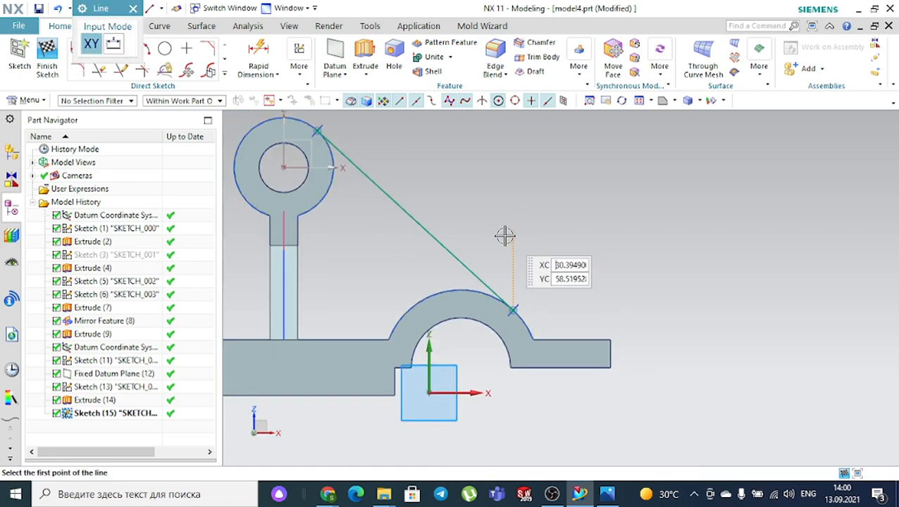
key(Escape)
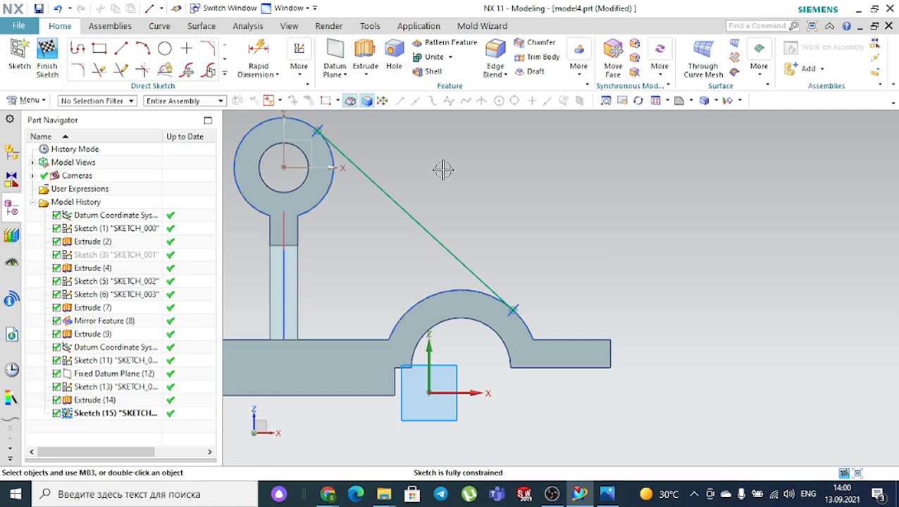
click(225, 75)
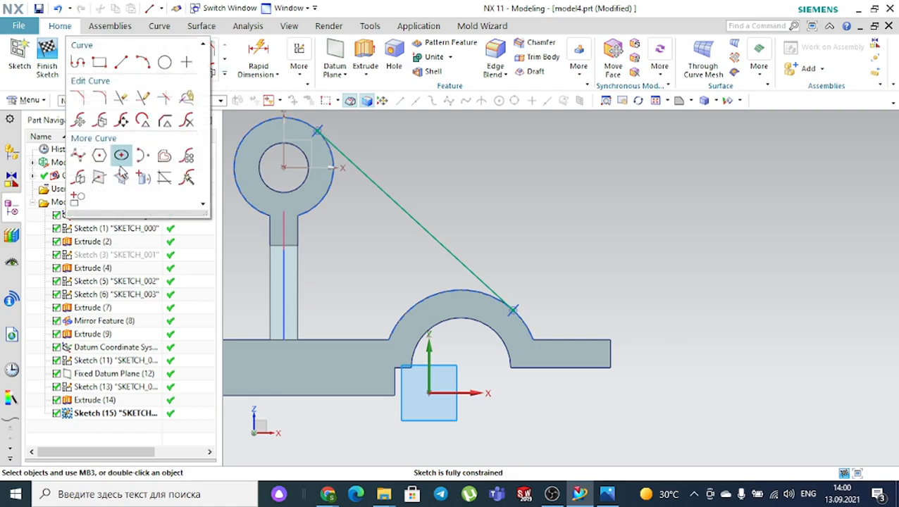
- Pick boss, web and base edges for Project Curve, then clear the selection
click(141, 179)
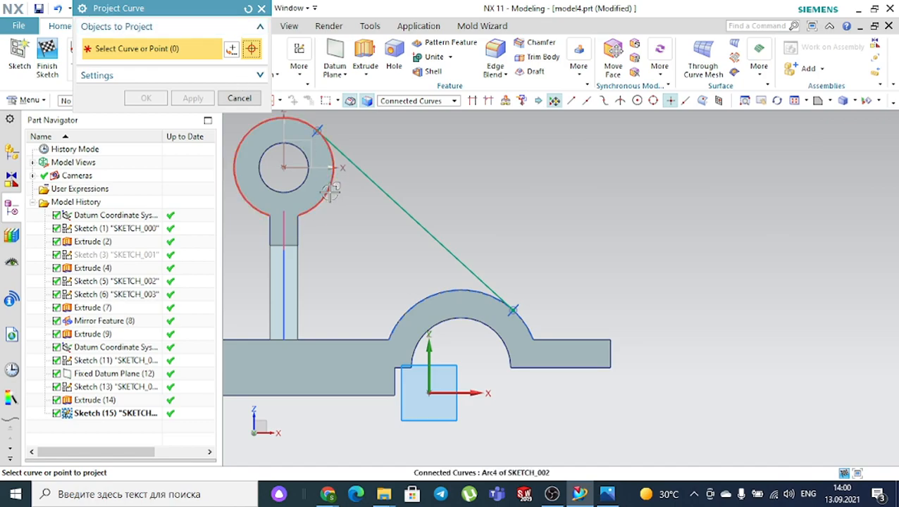
click(330, 191)
click(305, 275)
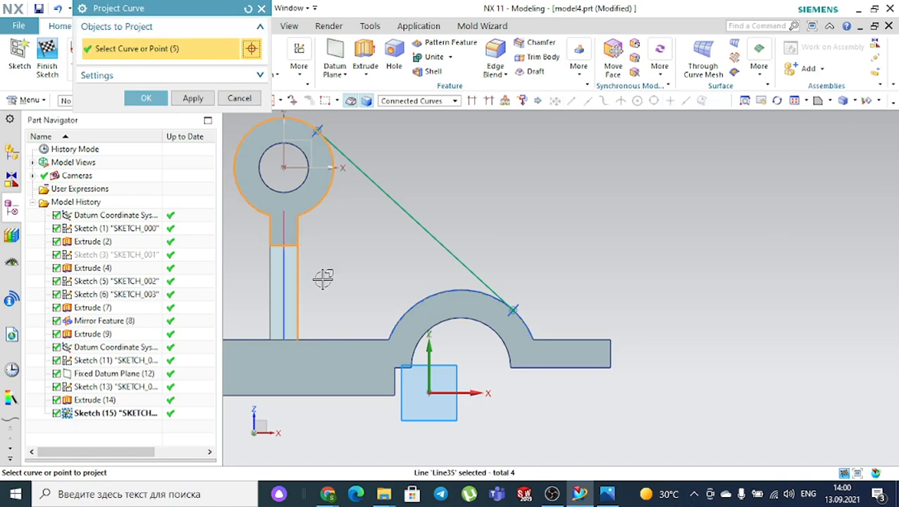
scroll(362, 339, up, 2)
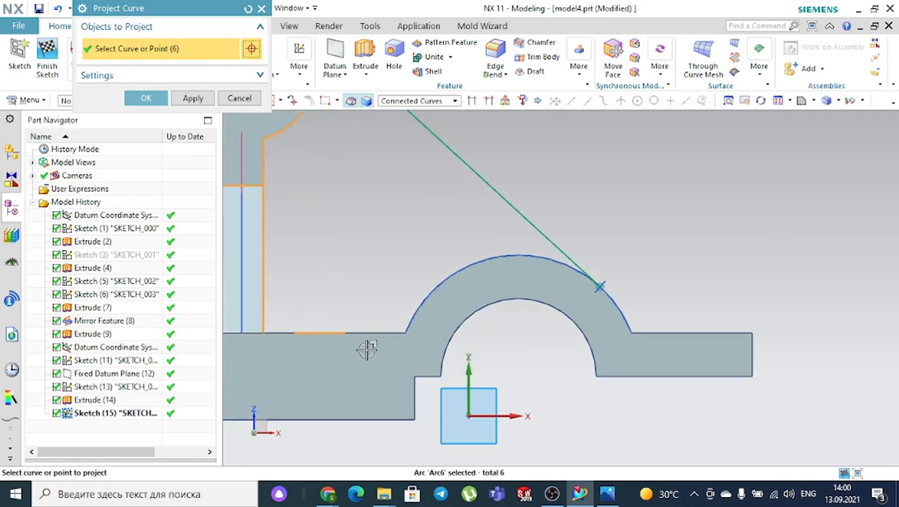
click(375, 331)
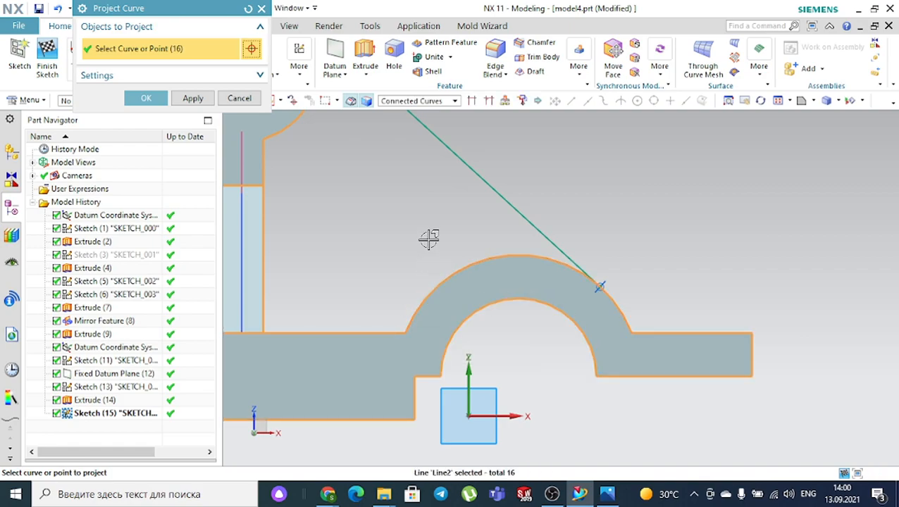
click(248, 8)
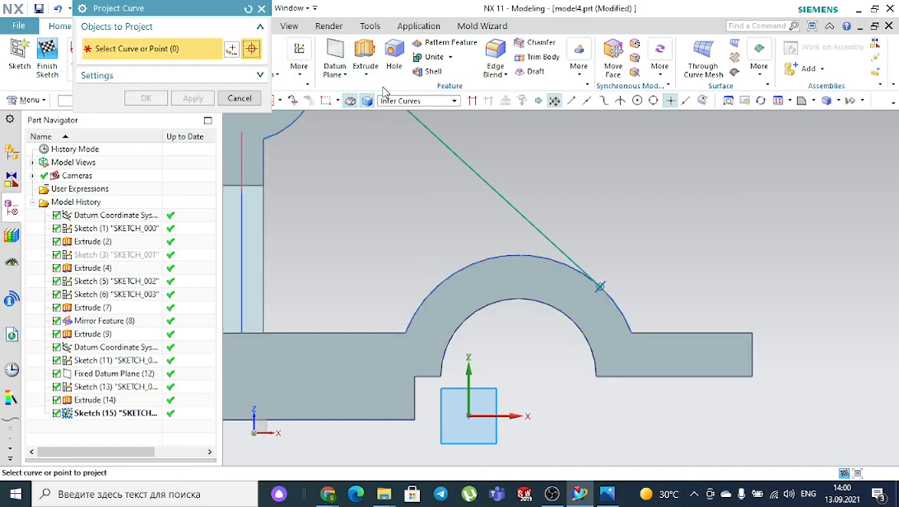
- With Single Curve, project the boss arc, both web edges and outer tunnel arch
click(393, 103)
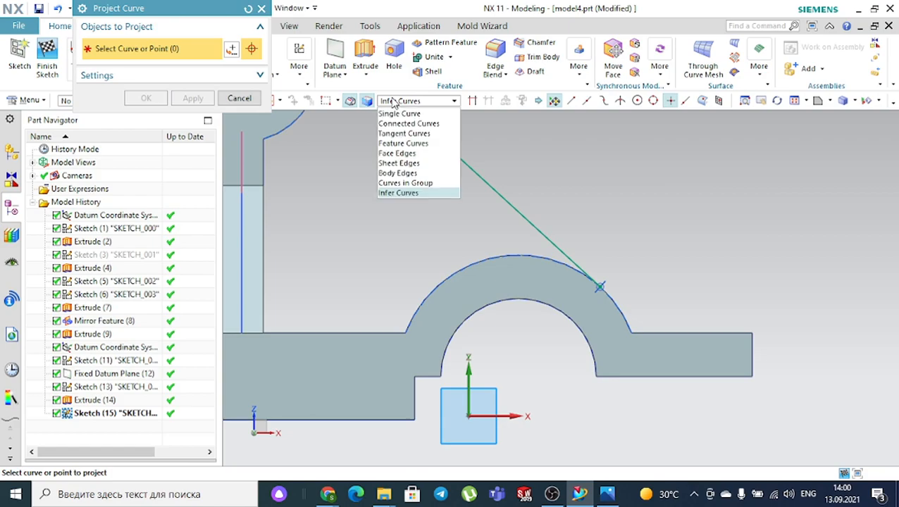
click(396, 113)
scroll(374, 187, down, 3)
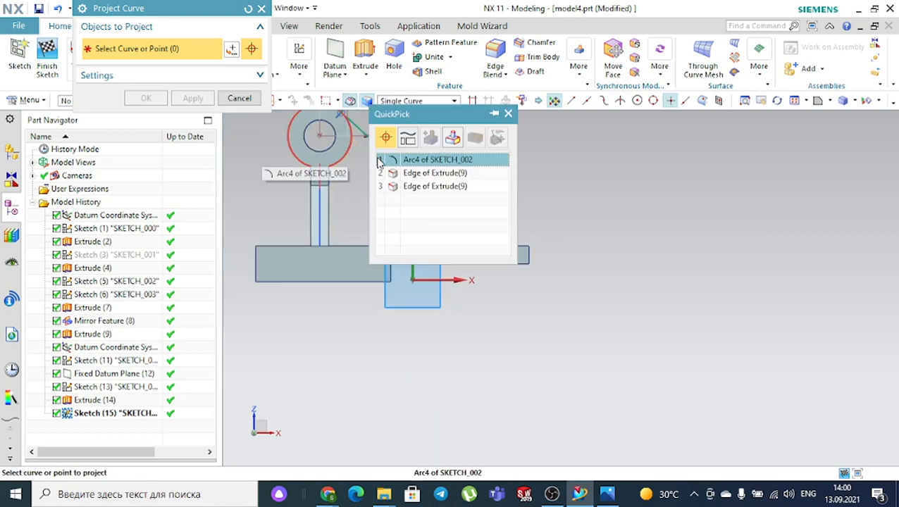
click(350, 161)
click(334, 181)
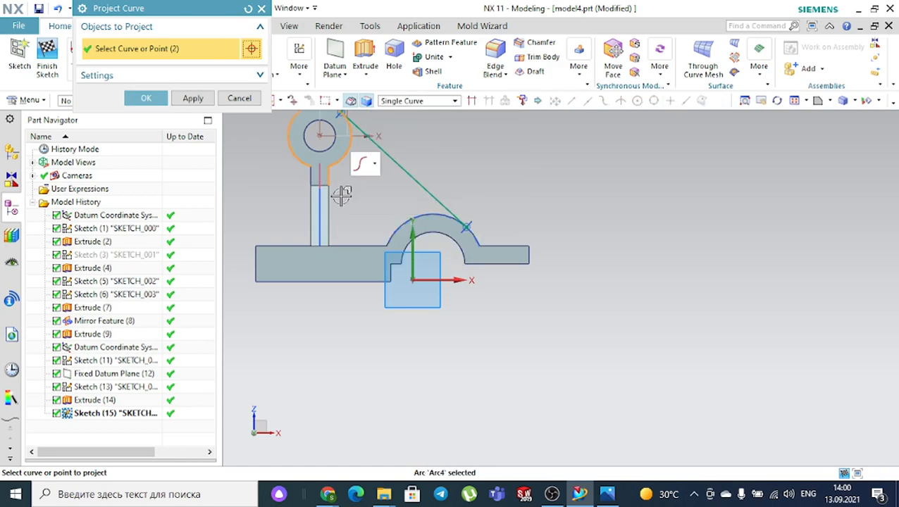
click(334, 201)
scroll(377, 246, up, 3)
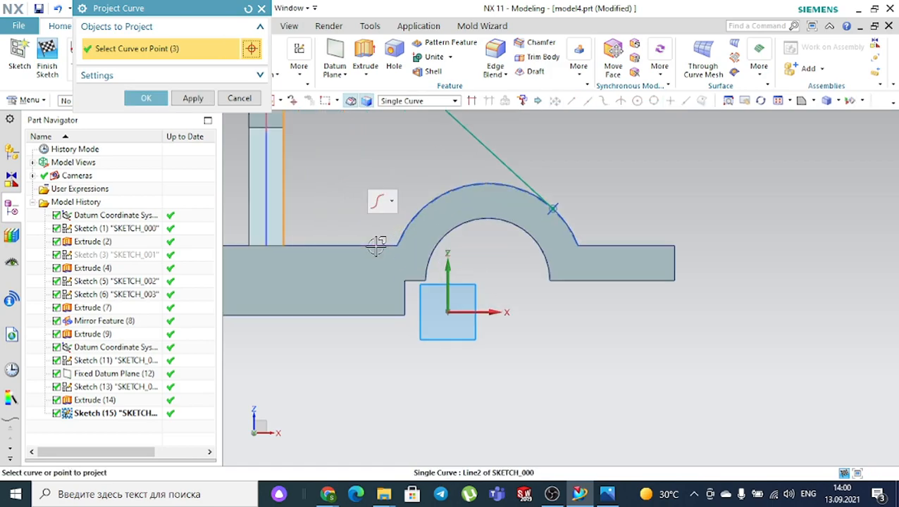
click(441, 188)
scroll(401, 157, down, 2)
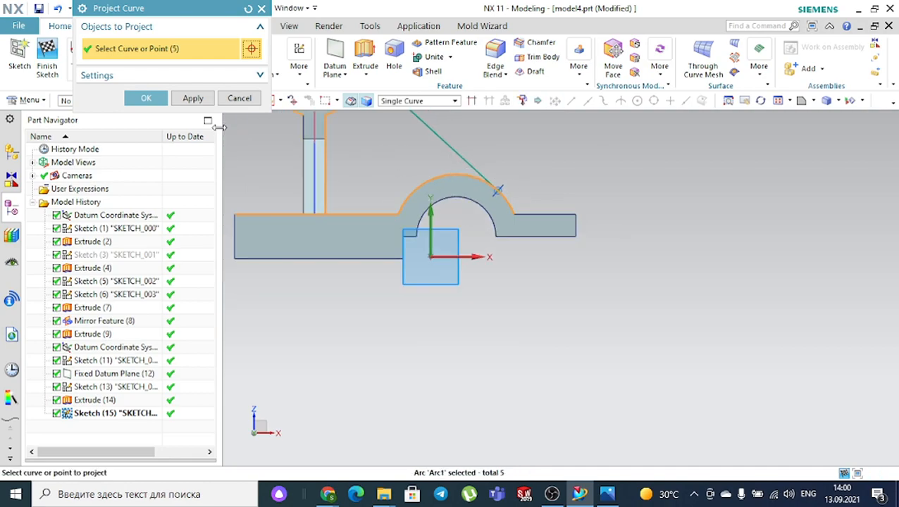
click(147, 99)
- Quick Trim the projected base line left of the web and finish the rib sketch
click(98, 73)
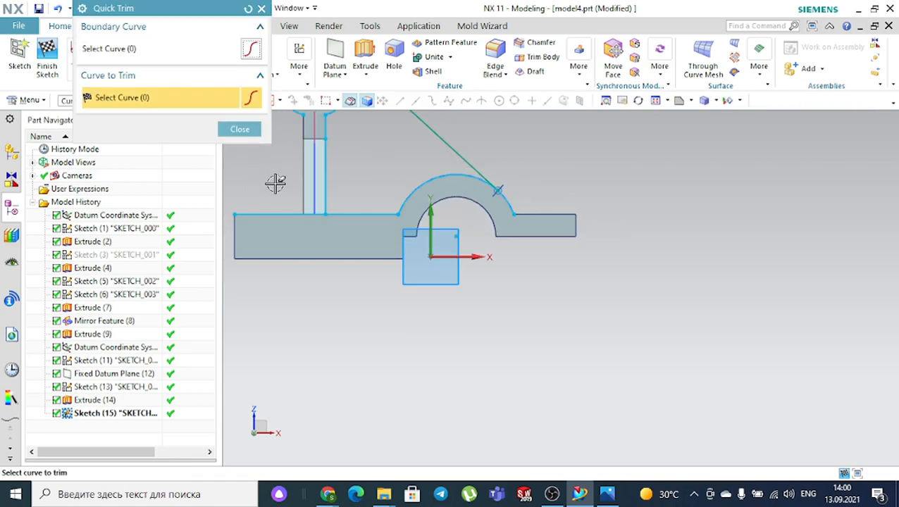
click(286, 213)
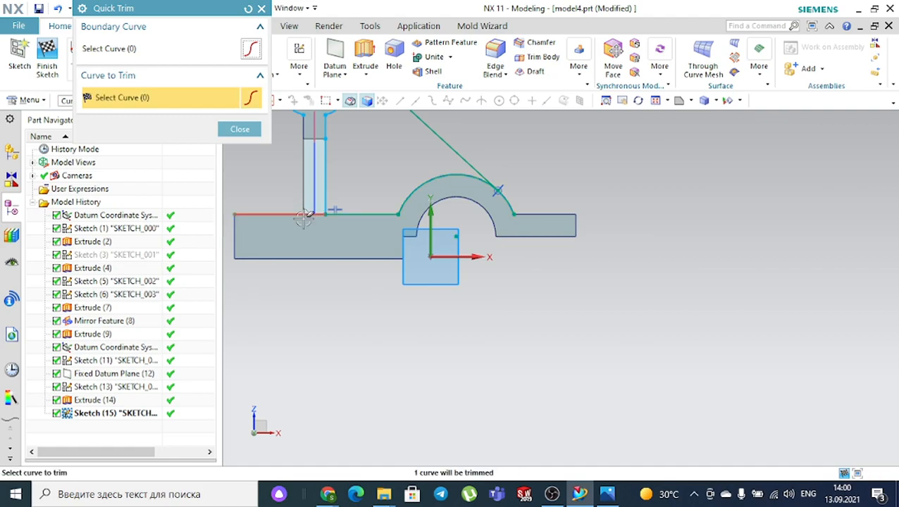
scroll(305, 218, down, 3)
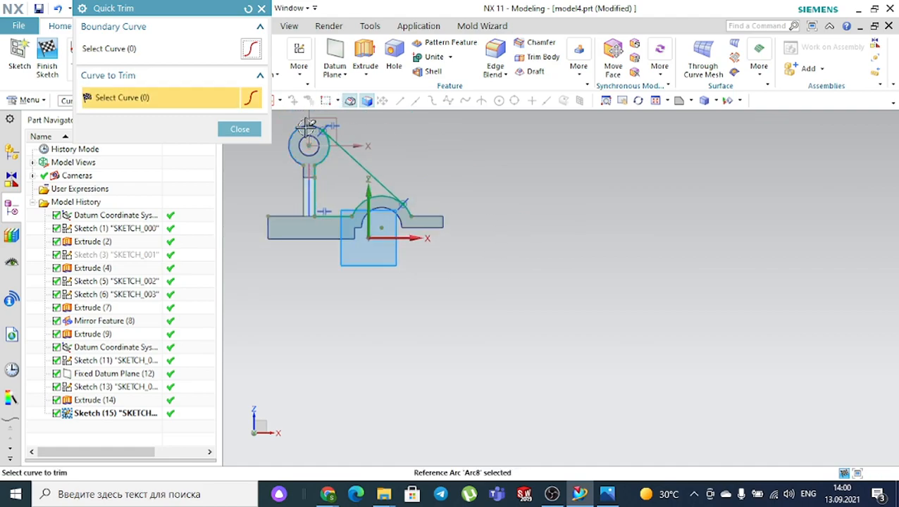
click(239, 131)
click(48, 49)
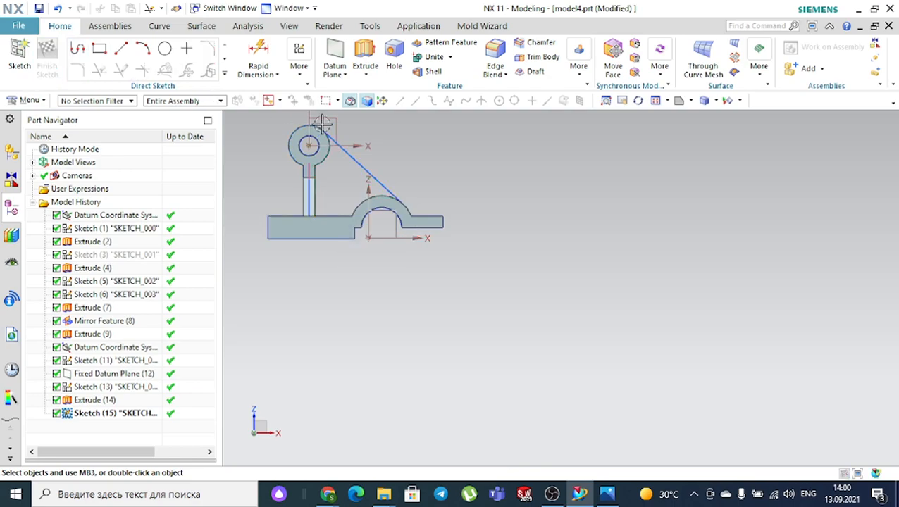
mouse_move(445, 147)
middle_down()
mouse_move(422, 159)
mouse_move(420, 171)
middle_up()
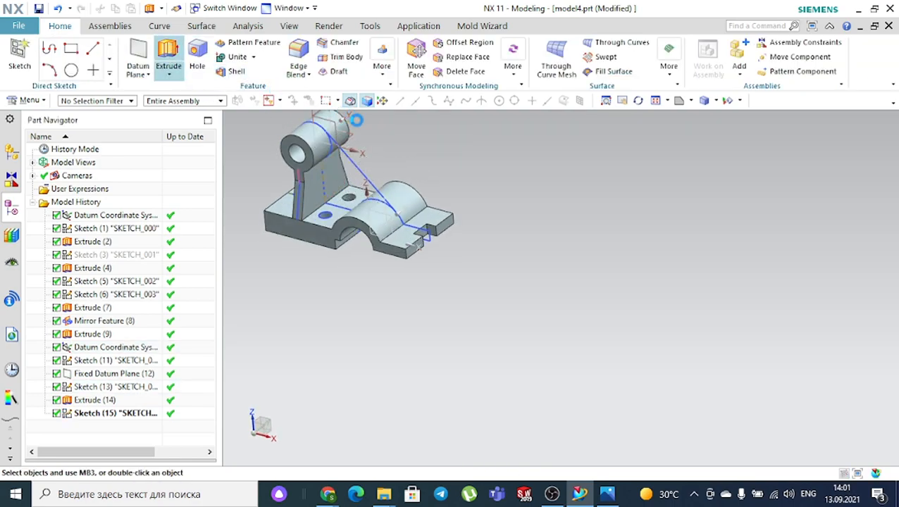
scroll(365, 135, up, 2)
- Select the rib sketch as the extrude profile and compare it with the reference drawing
click(343, 179)
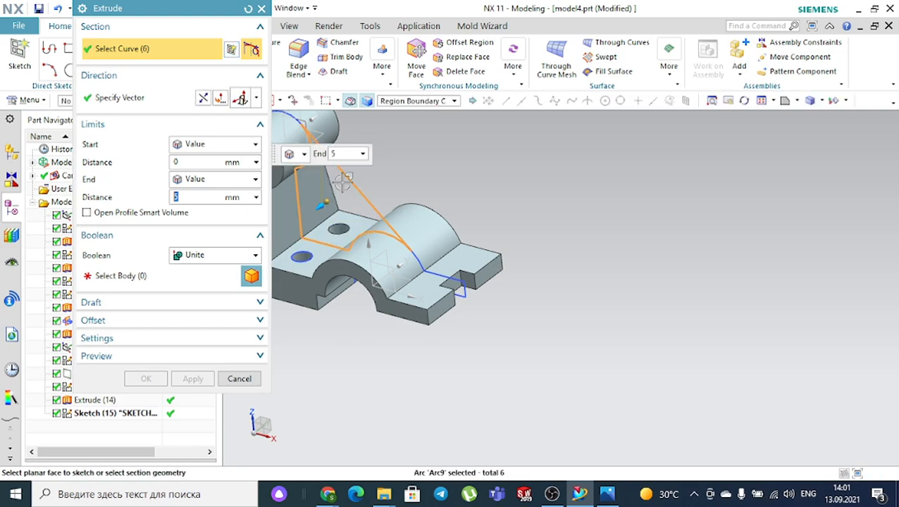
click(215, 255)
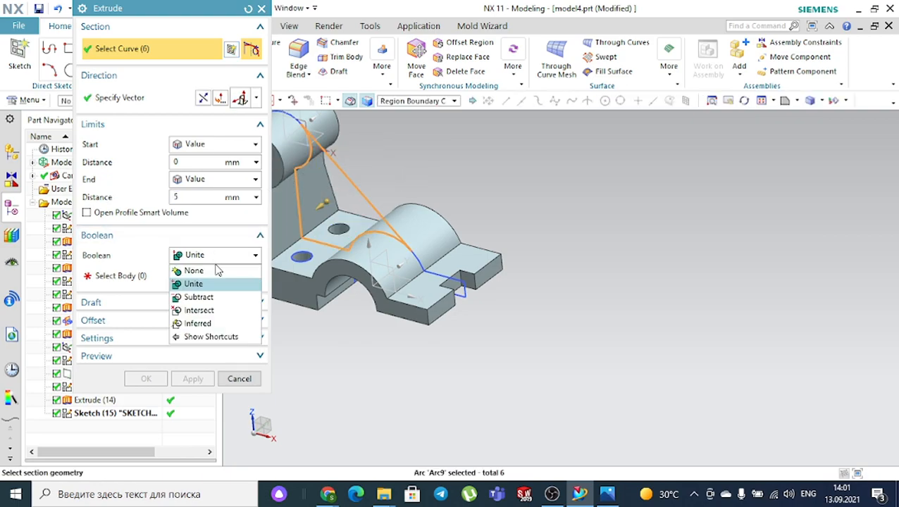
click(216, 273)
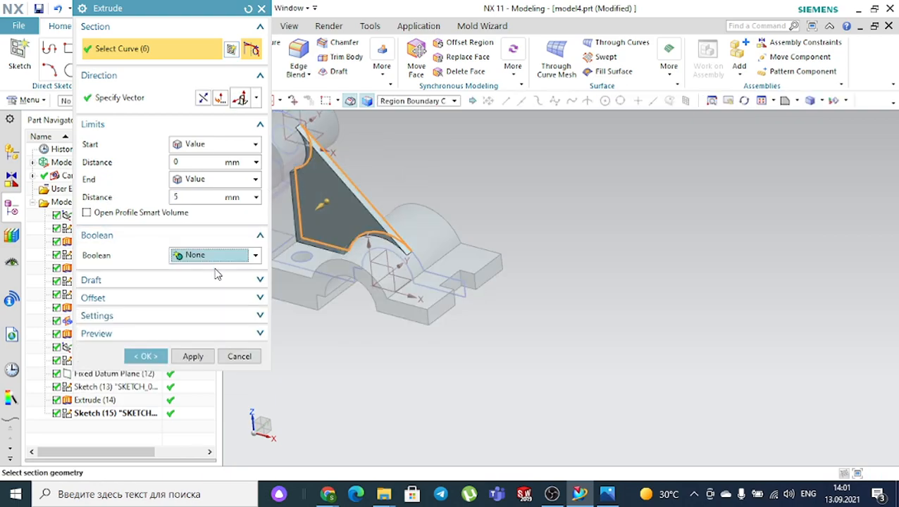
click(609, 493)
click(608, 493)
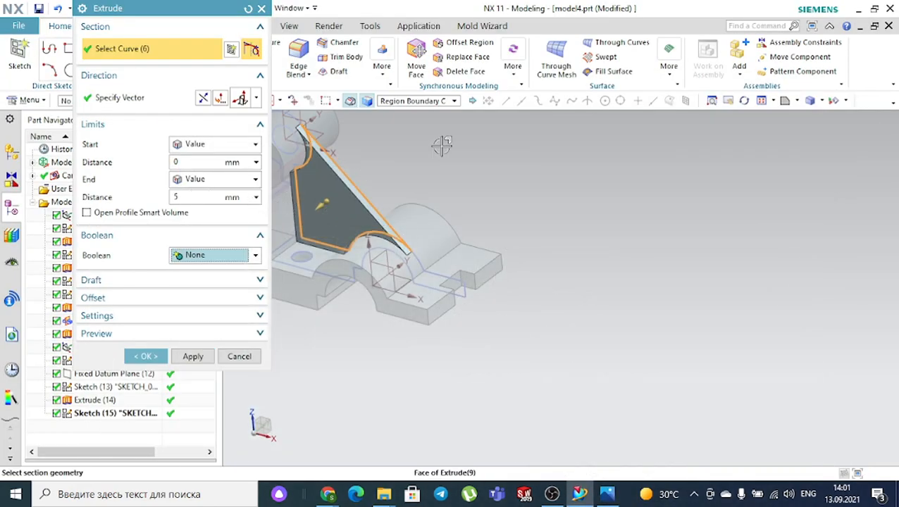
middle_drag(442, 145, 427, 154)
- Extrude the rib 5 mm symmetrically and unite it with the bracket body
click(198, 196)
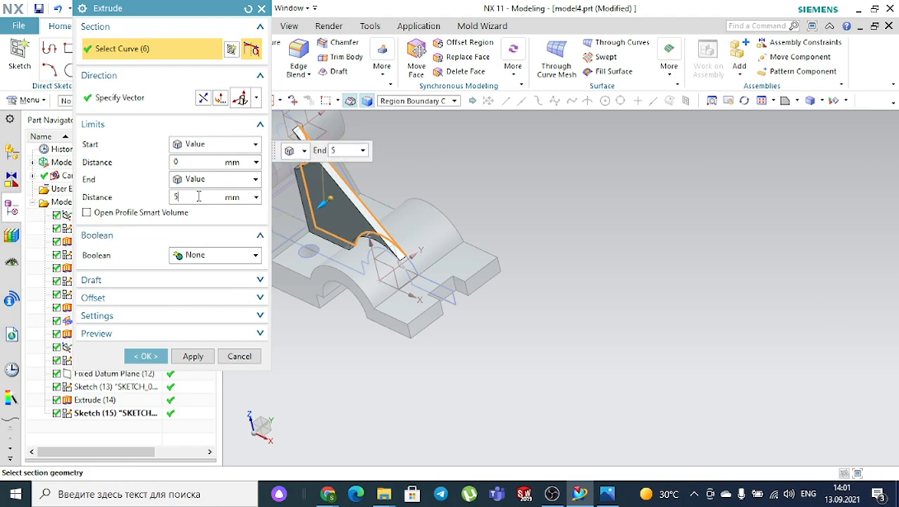
click(200, 145)
click(201, 175)
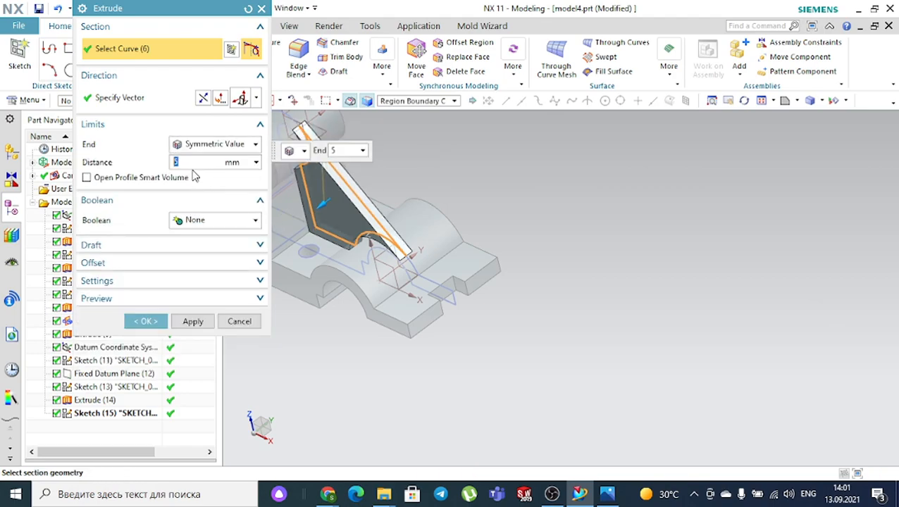
click(211, 221)
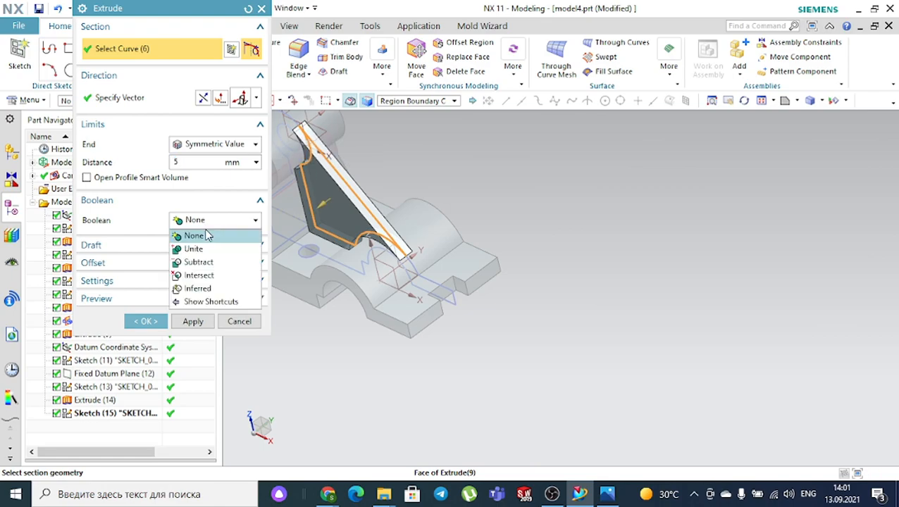
click(205, 247)
click(304, 159)
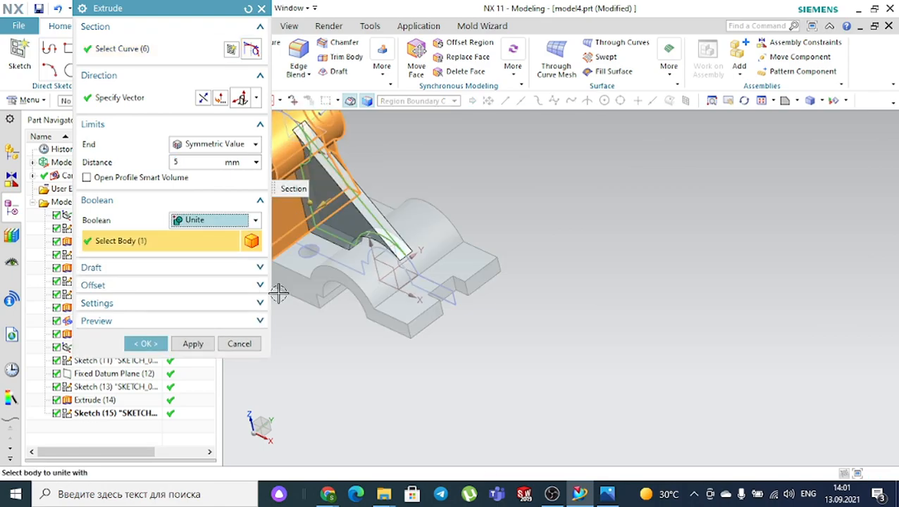
click(161, 351)
- Compare the finished rib with reference drawing 2.jpg
scroll(317, 289, down, 2)
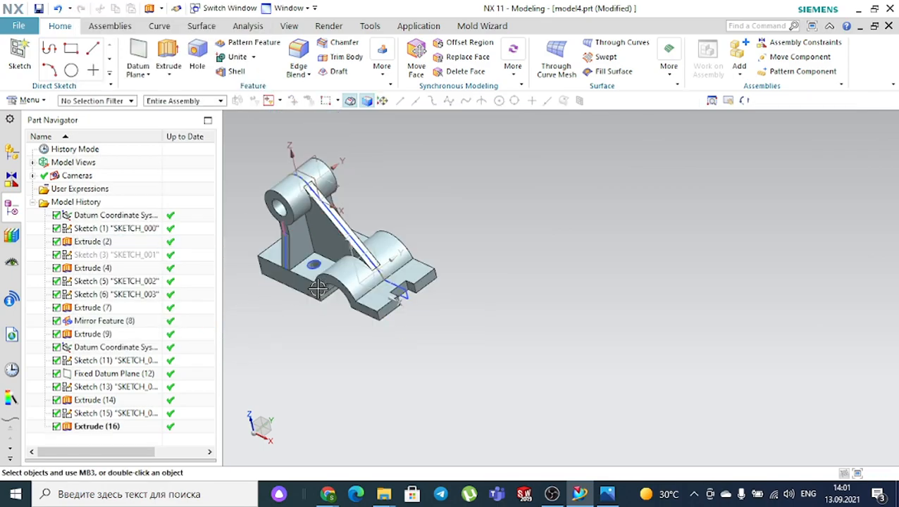
middle_drag(293, 323, 321, 312)
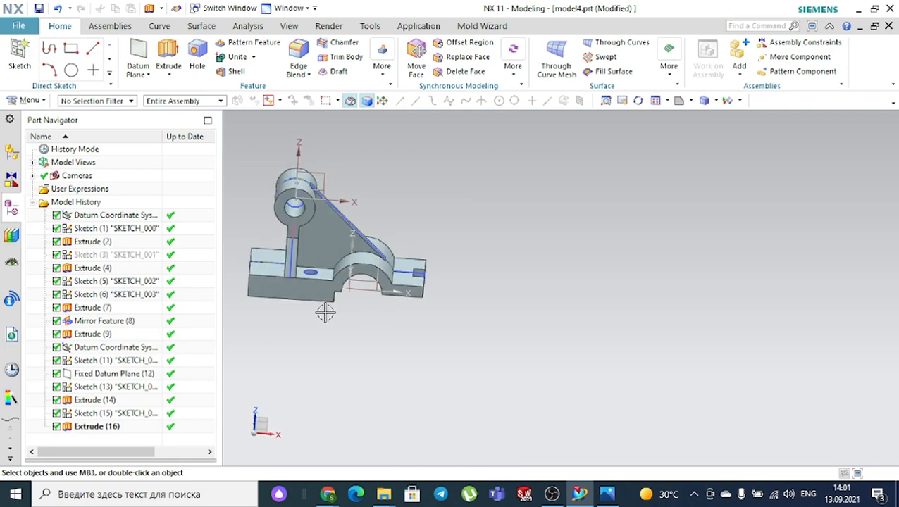
click(571, 489)
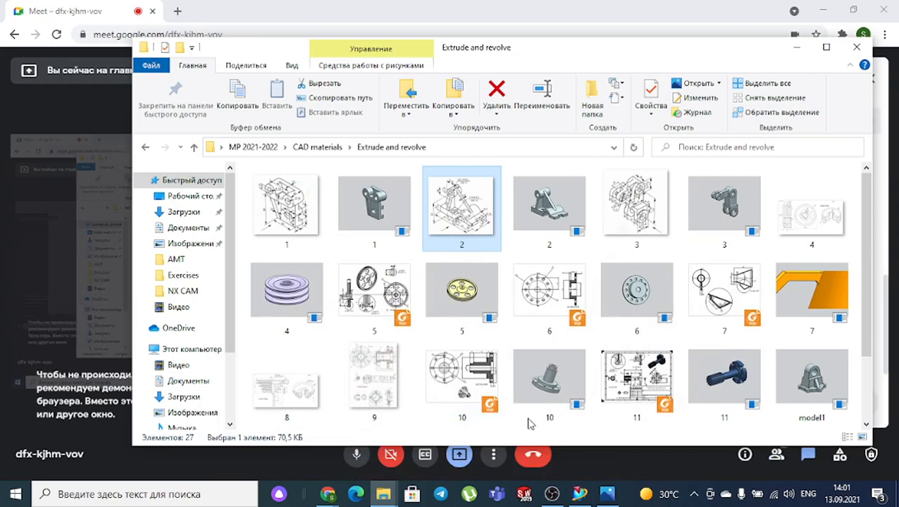
click(574, 491)
click(606, 494)
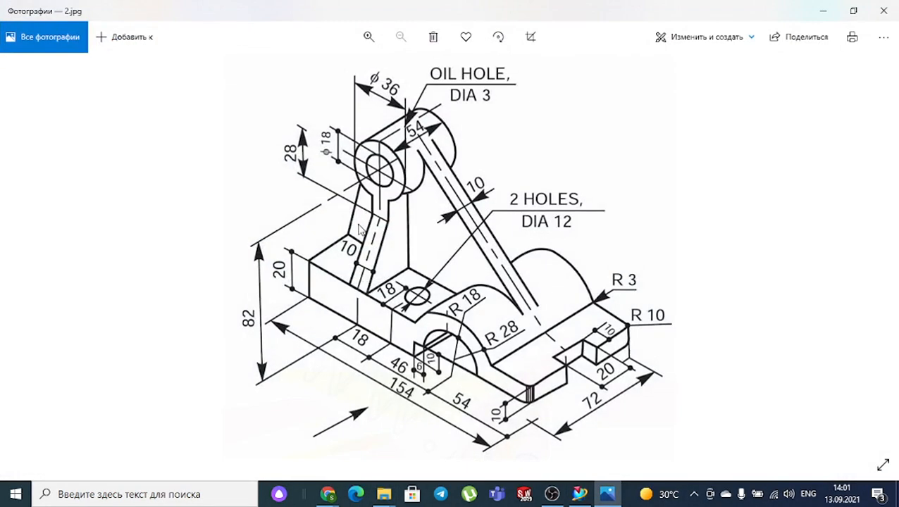
click(574, 493)
middle_drag(468, 321, 448, 317)
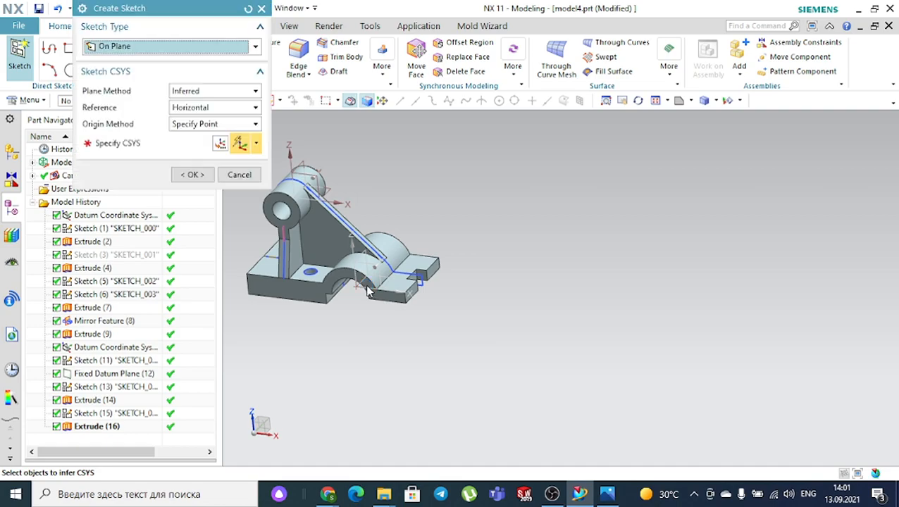
- Sketch on the XZ plane a line from the base's left corner to the ring boss arc
scroll(361, 275, down, 5)
click(360, 271)
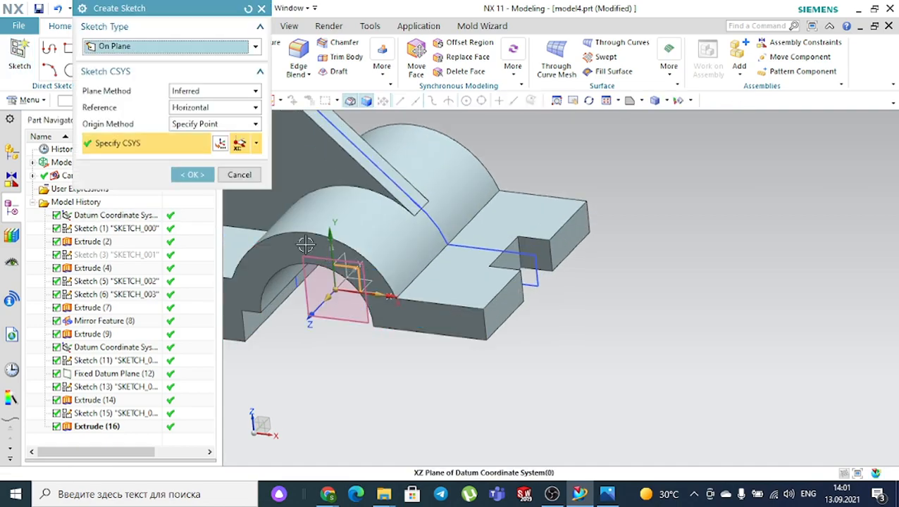
click(193, 175)
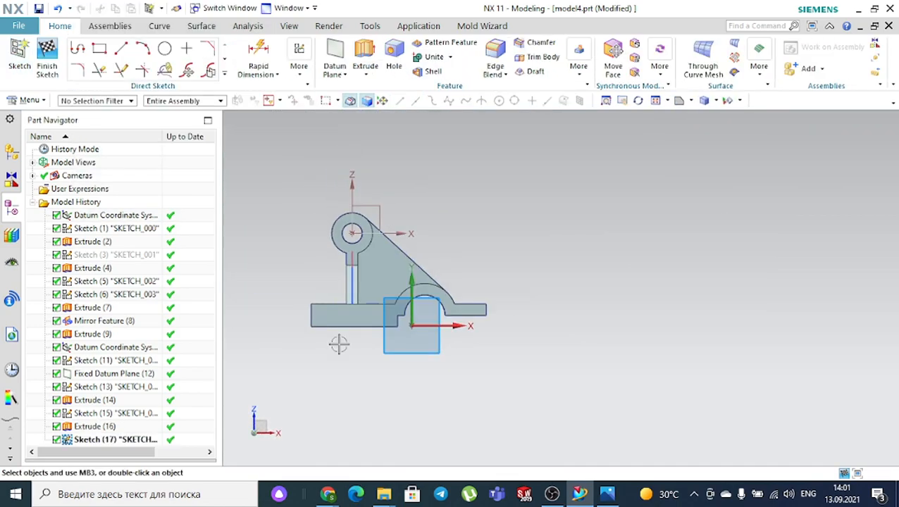
scroll(302, 208, down, 2)
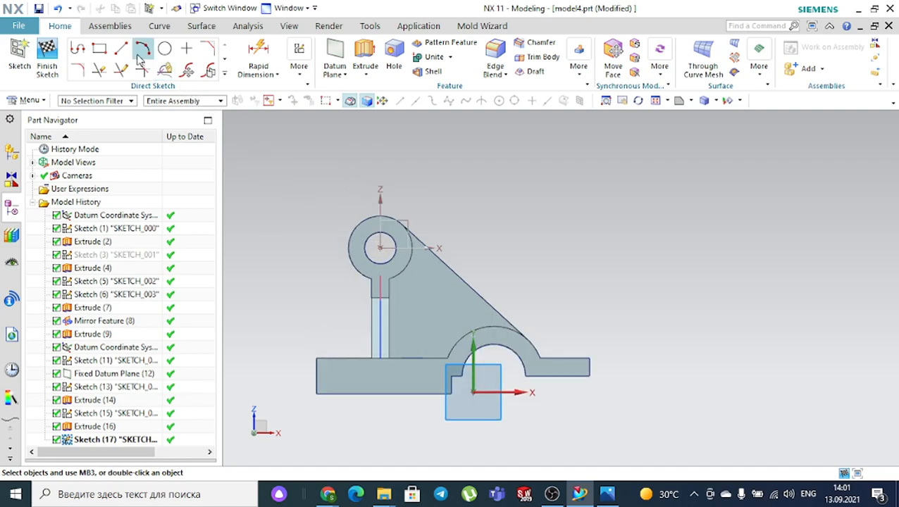
scroll(323, 341, down, 3)
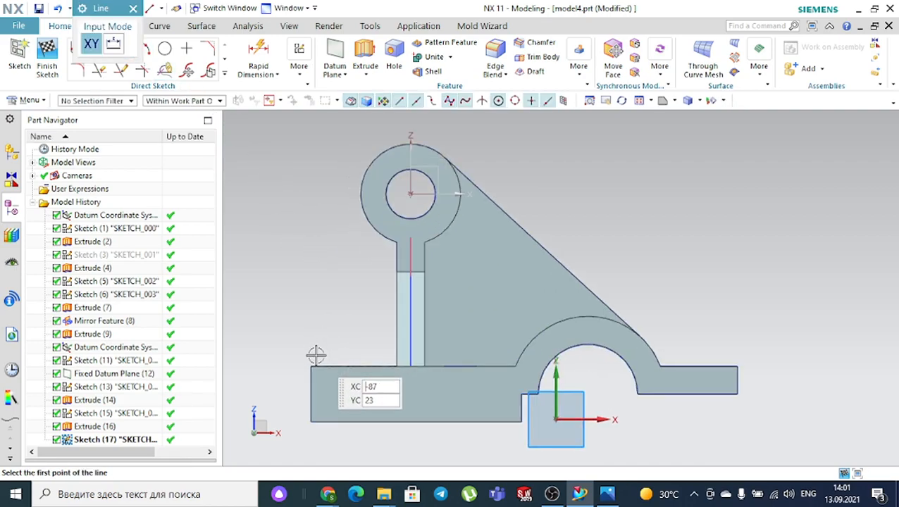
click(311, 359)
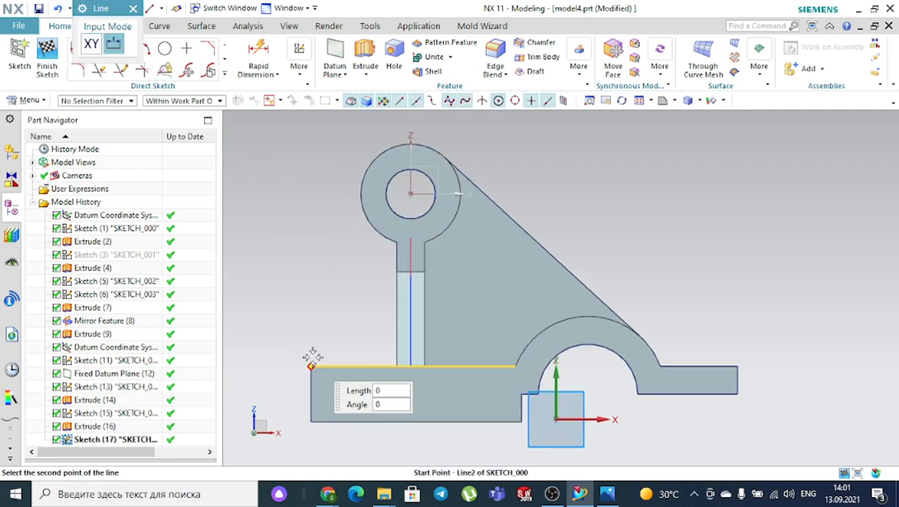
click(363, 154)
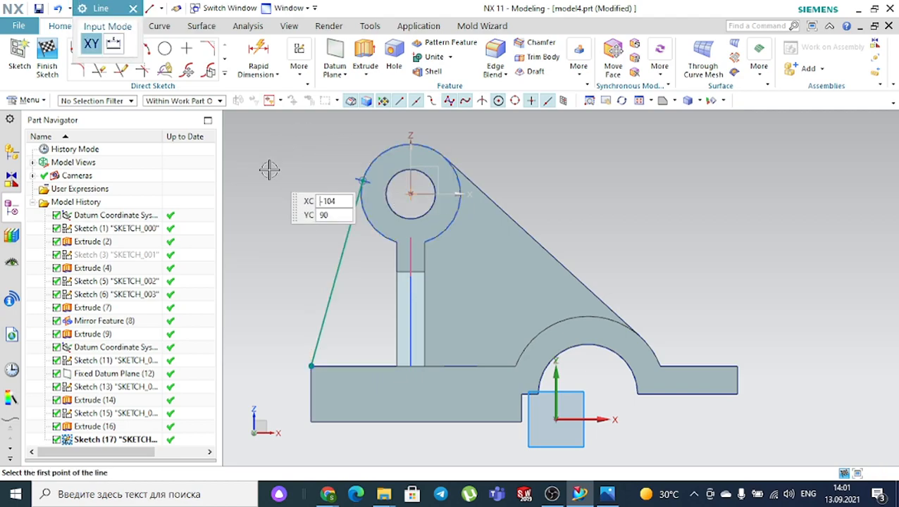
key(Escape)
- Project the boss outer arc, both vertical web edges and the base top edge
click(224, 74)
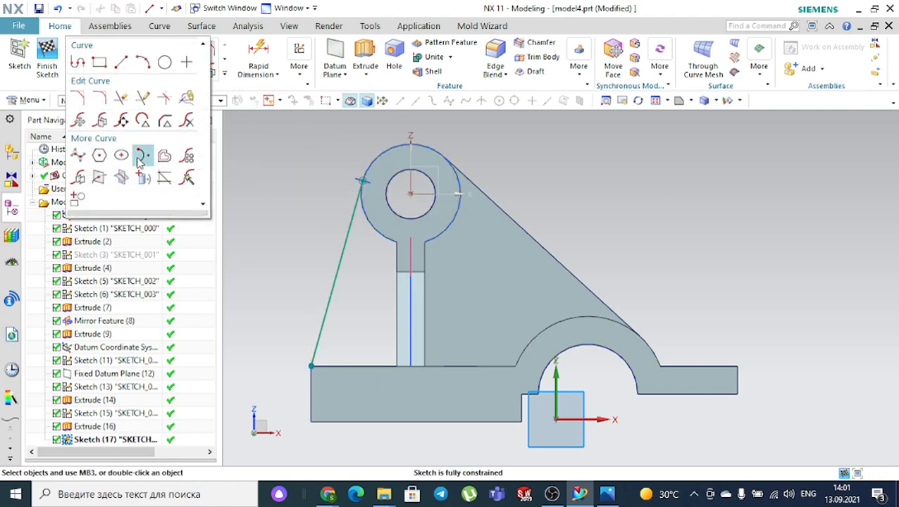
click(143, 179)
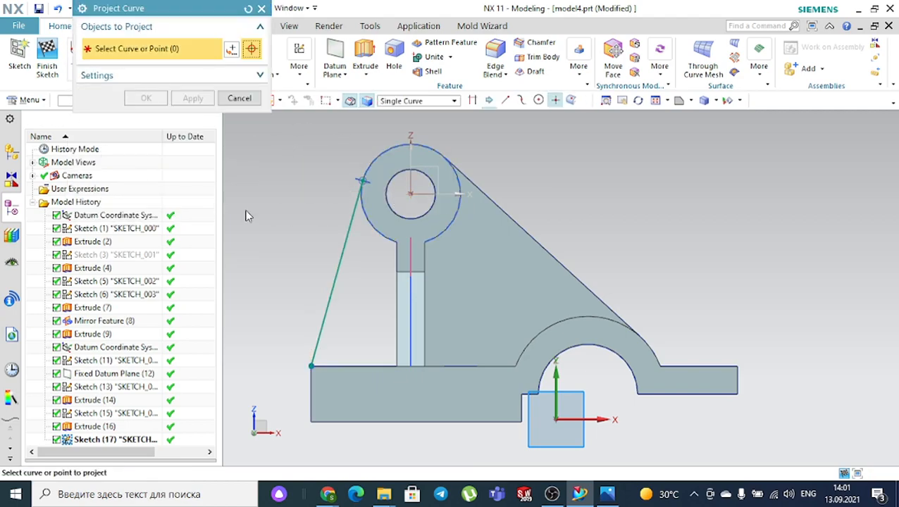
click(373, 233)
click(396, 258)
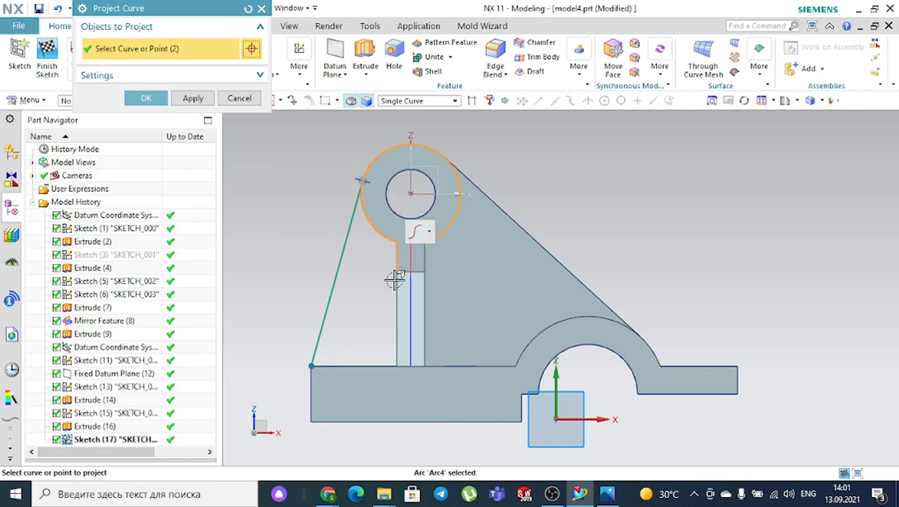
click(395, 282)
click(344, 362)
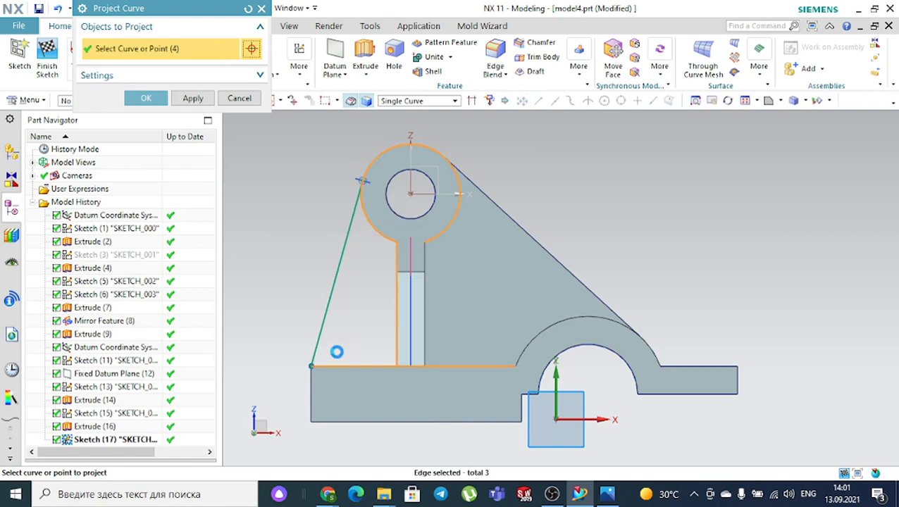
click(155, 99)
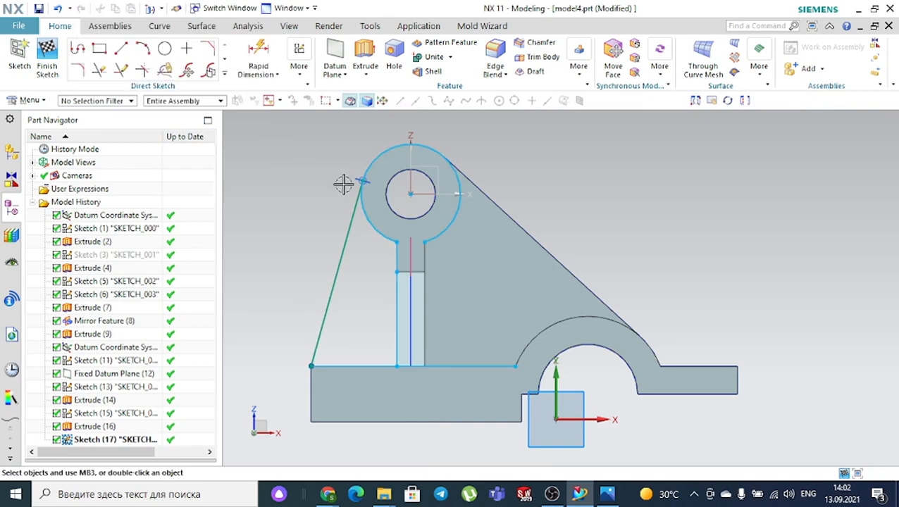
- Trim the extra boss arc and base edge portions, then finish the sketch
click(100, 70)
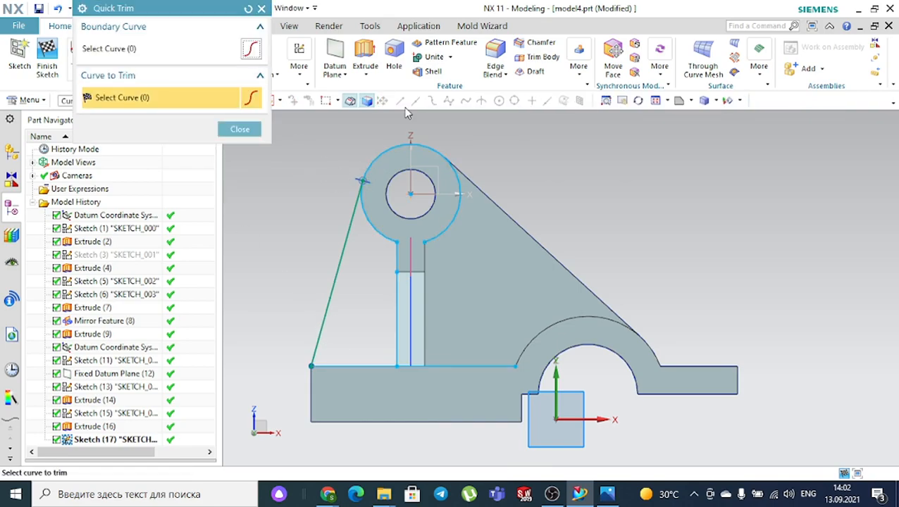
click(391, 146)
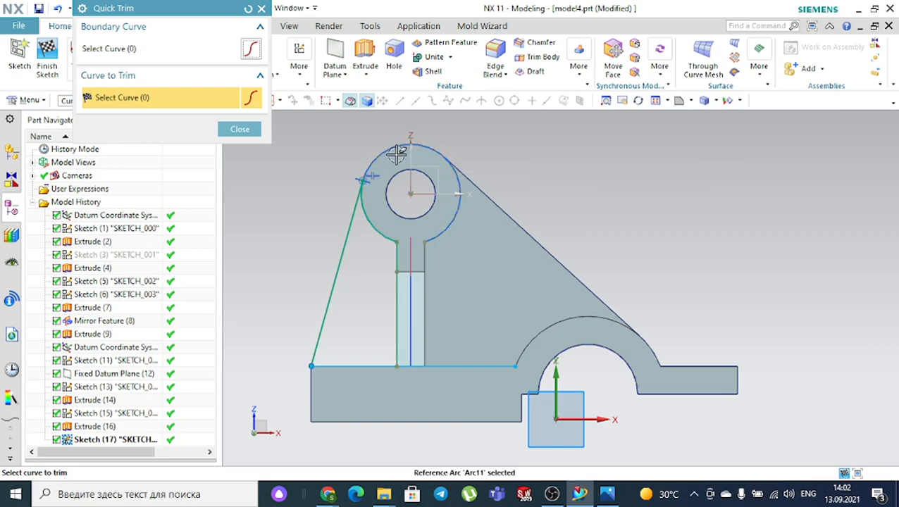
click(456, 363)
click(248, 135)
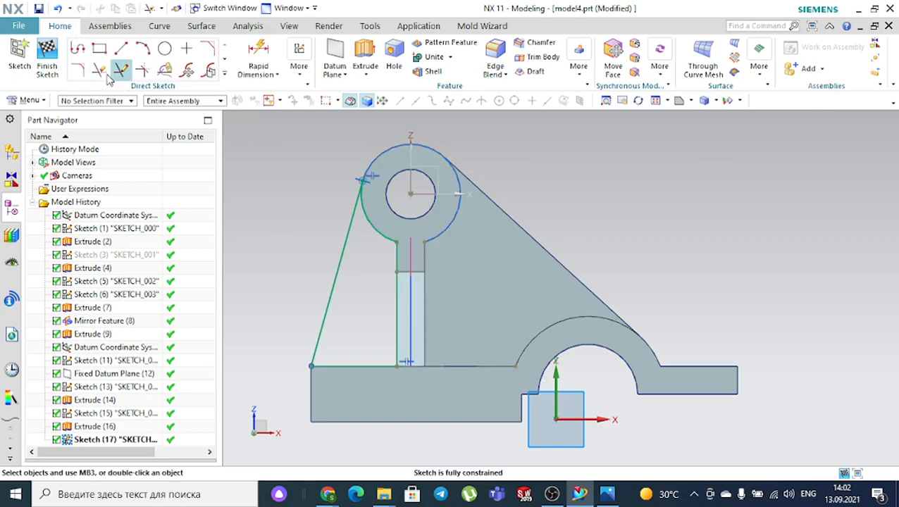
click(47, 57)
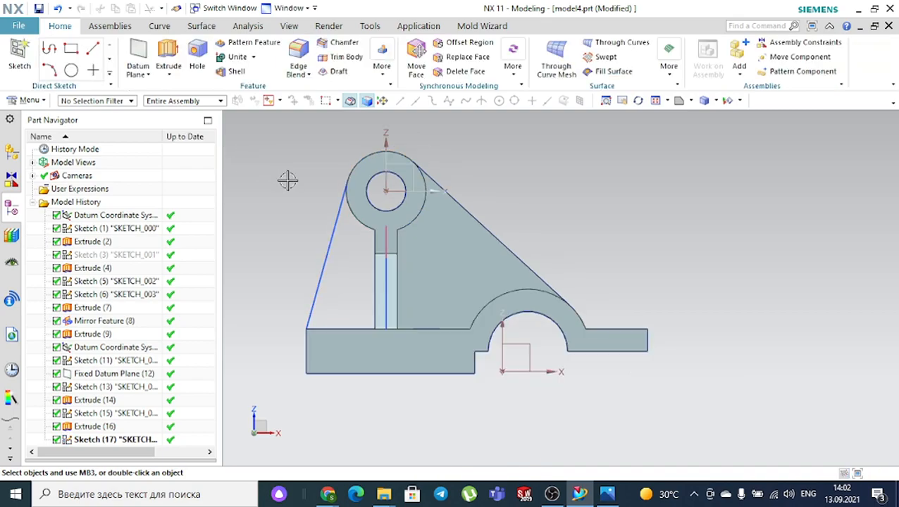
- Extrude the side web sketch region, picked with the Region Boundary Curves rule
middle_drag(286, 179, 314, 201)
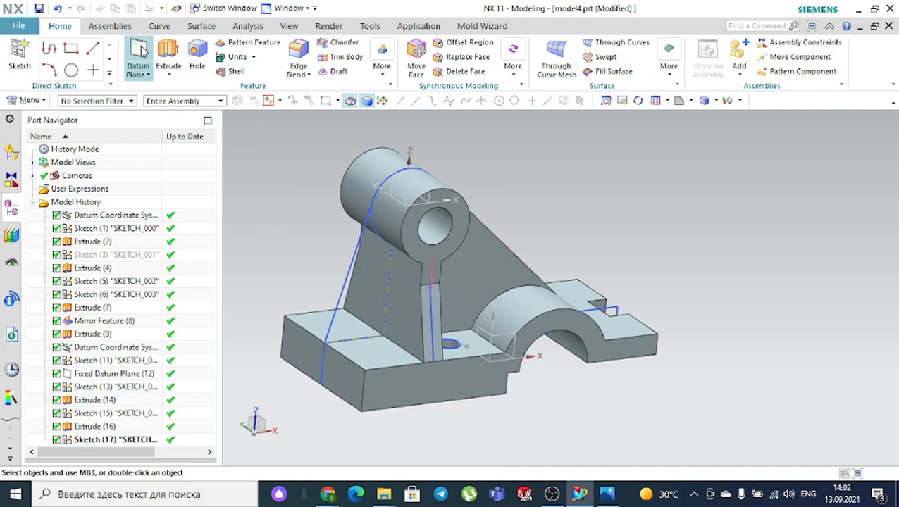
click(168, 52)
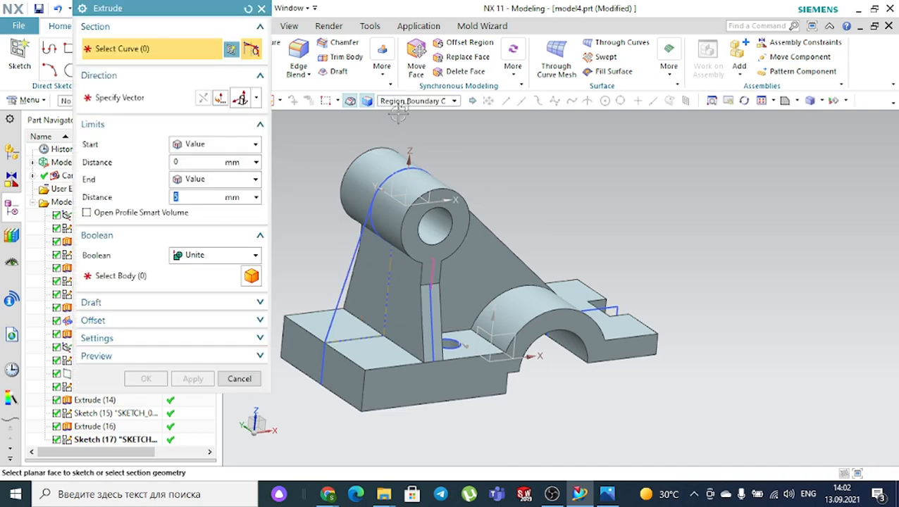
click(402, 102)
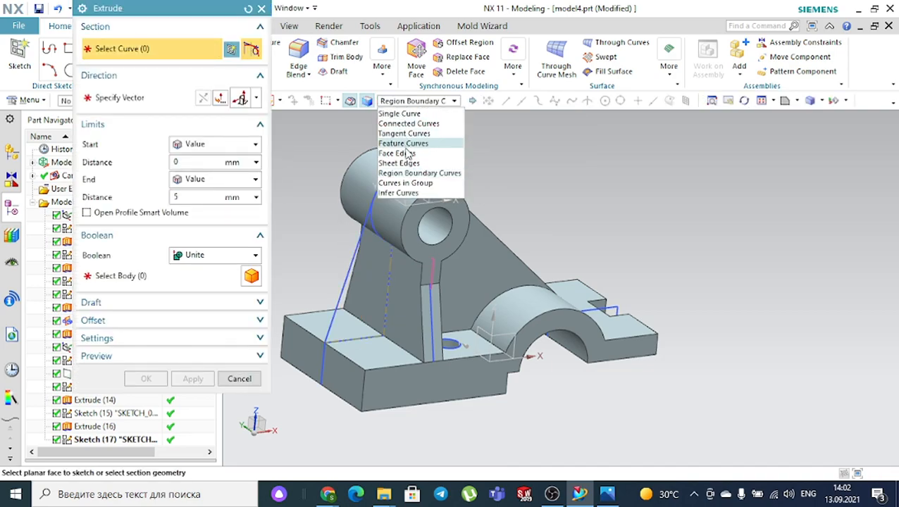
click(408, 174)
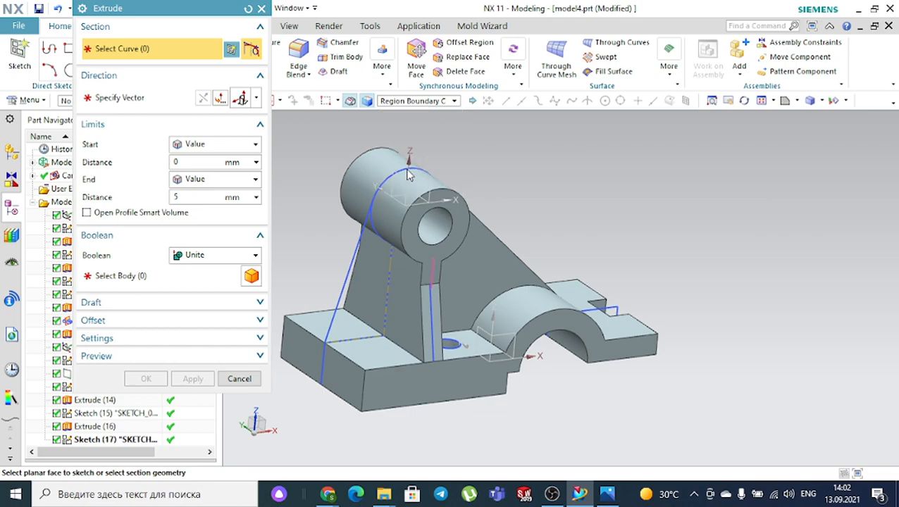
click(371, 267)
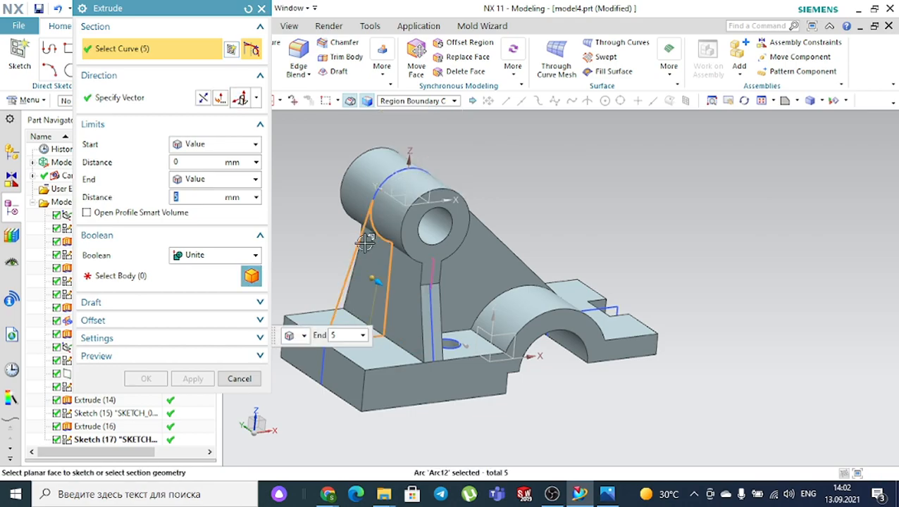
click(248, 254)
click(209, 269)
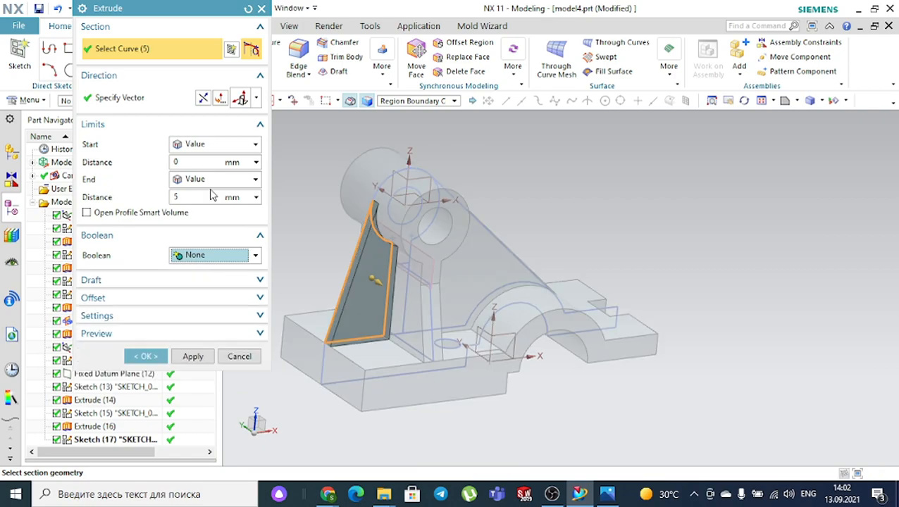
- Set the extrusion to 5 mm symmetric and unite it with the ring boss body
click(203, 146)
click(201, 174)
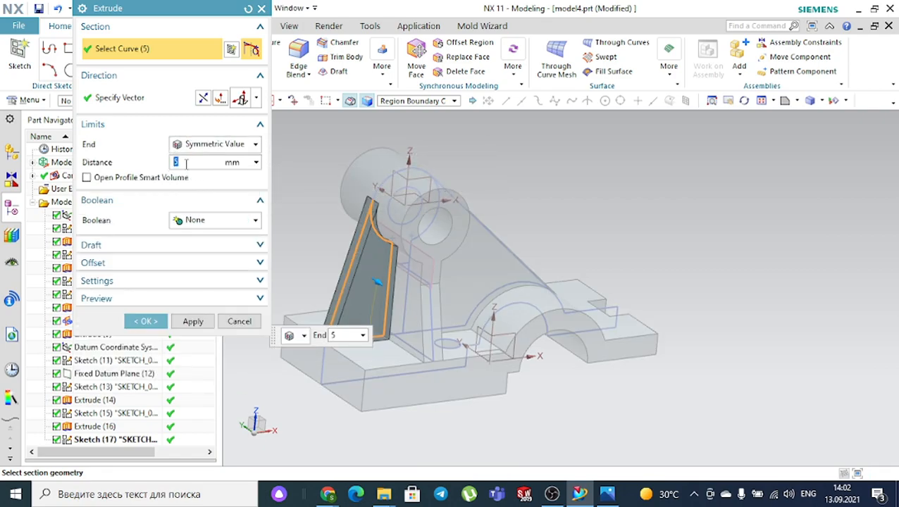
click(201, 222)
click(198, 249)
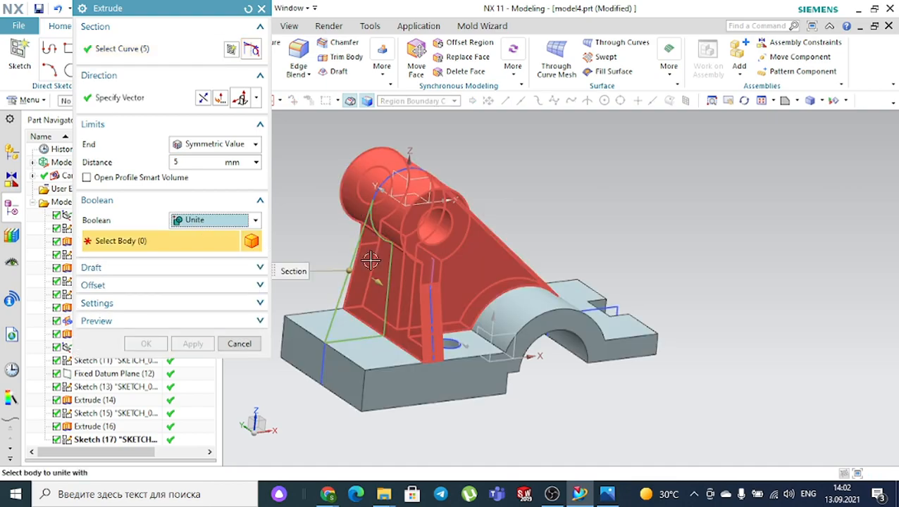
click(381, 158)
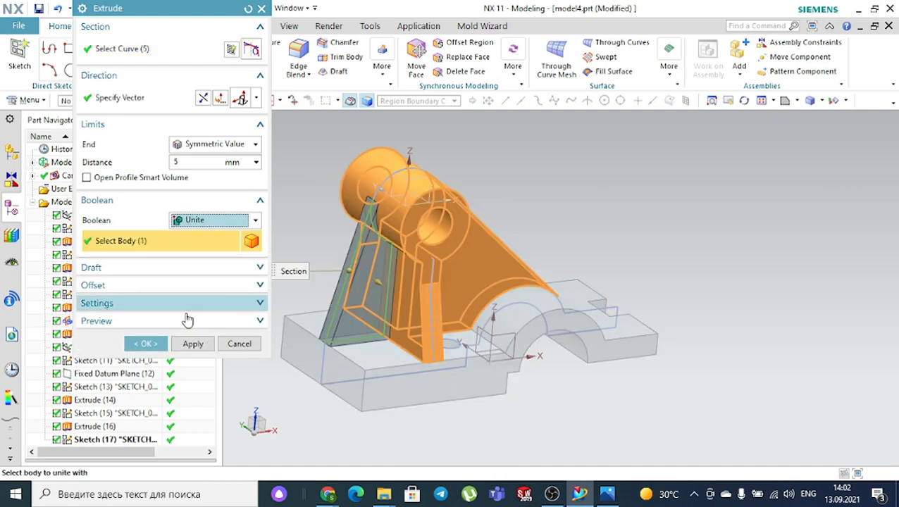
click(146, 344)
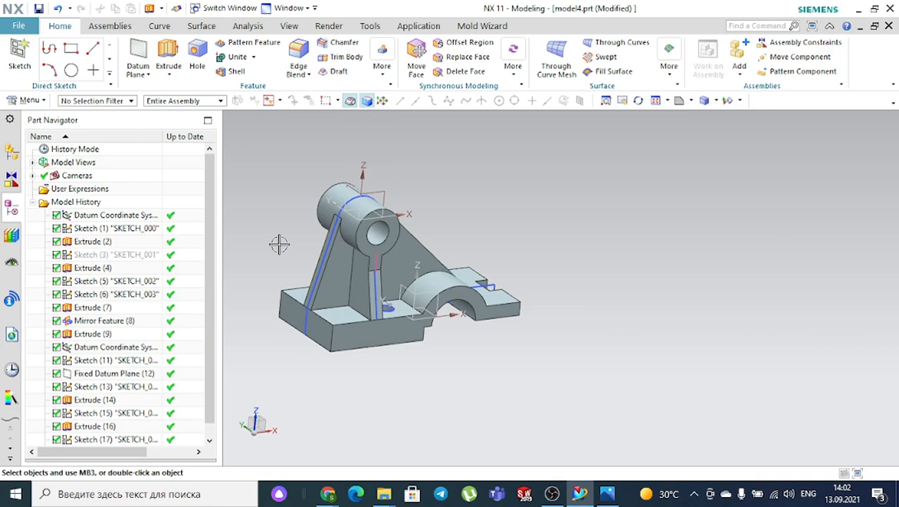
middle_drag(432, 203, 421, 184)
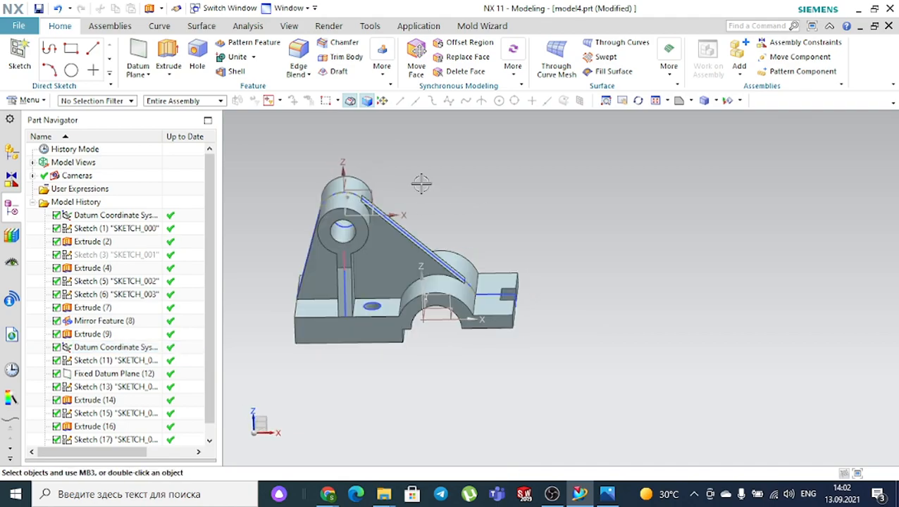
- Unite the upper boss-and-web body with the base into one solid
click(226, 59)
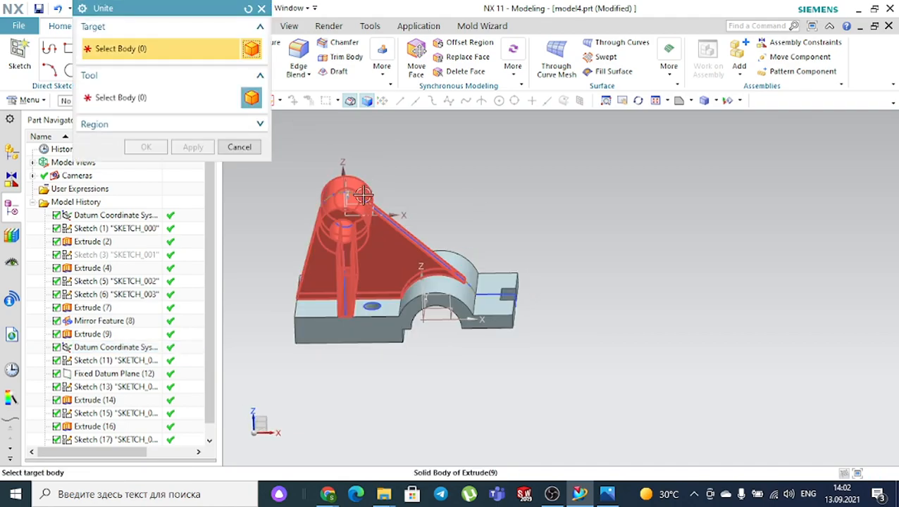
click(361, 194)
click(438, 284)
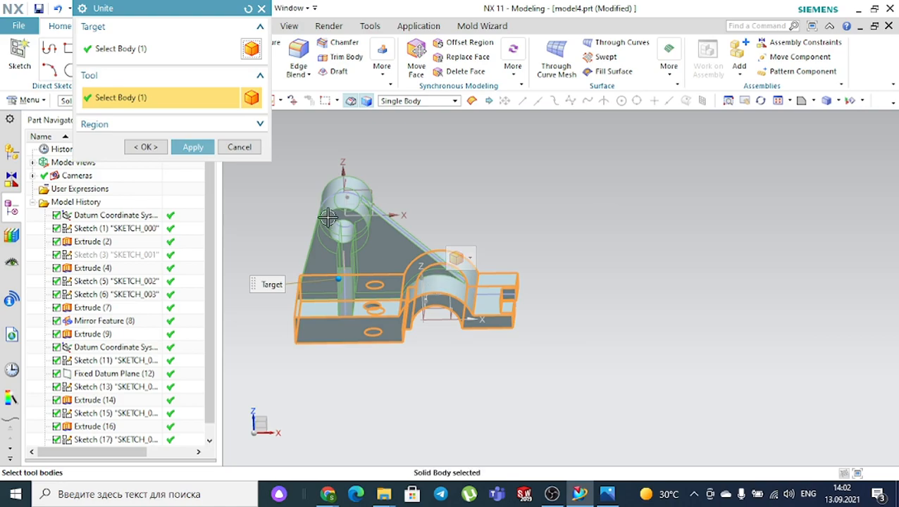
click(145, 146)
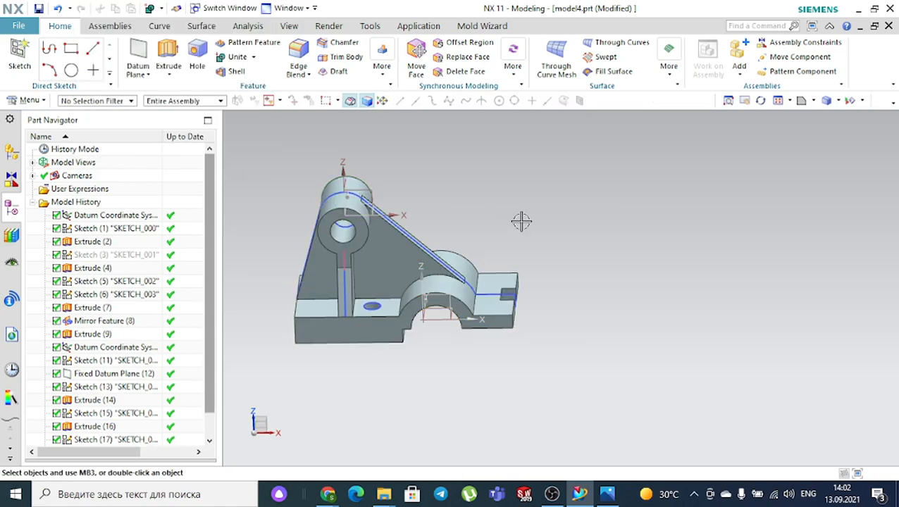
click(727, 100)
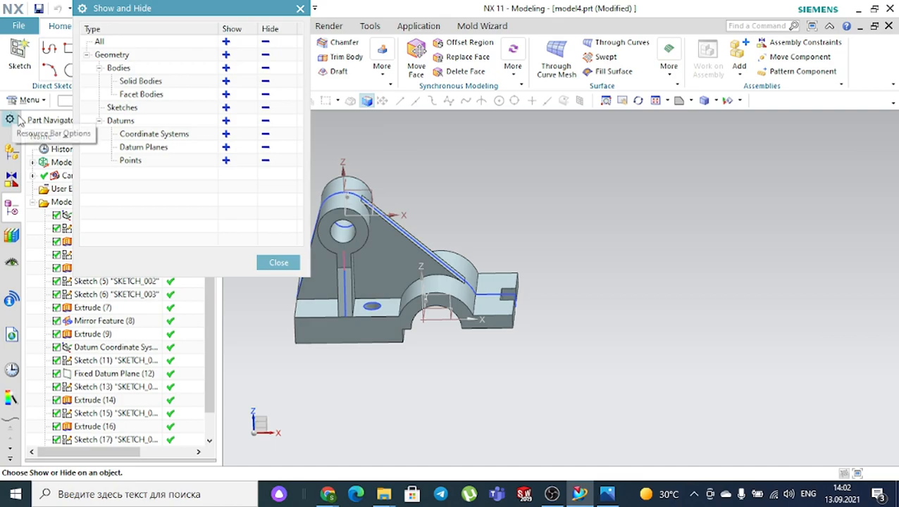
- Hide all sketches, datums and coordinate systems, then show the bracket in Trimetric view
click(266, 109)
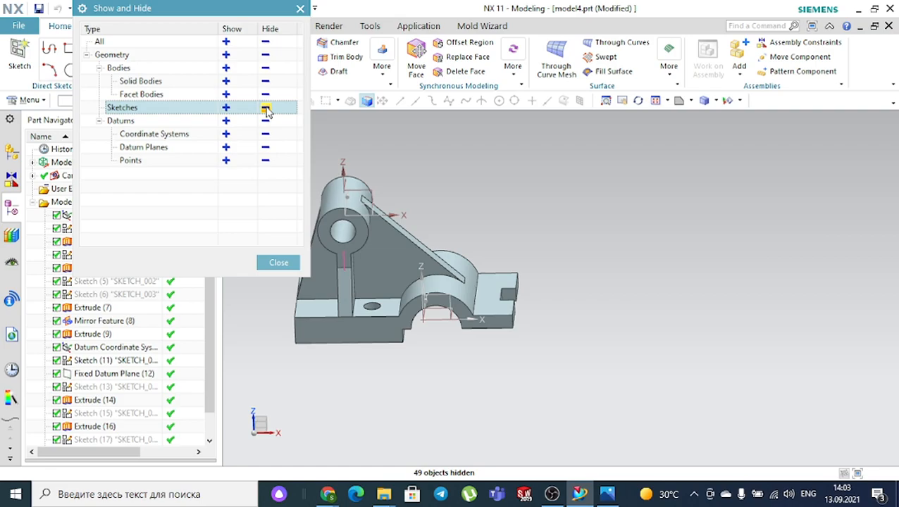
click(266, 122)
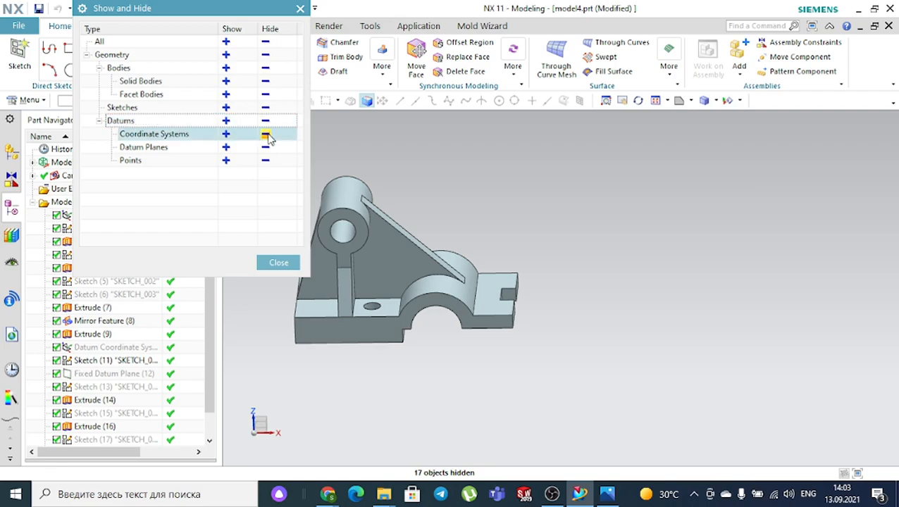
click(266, 135)
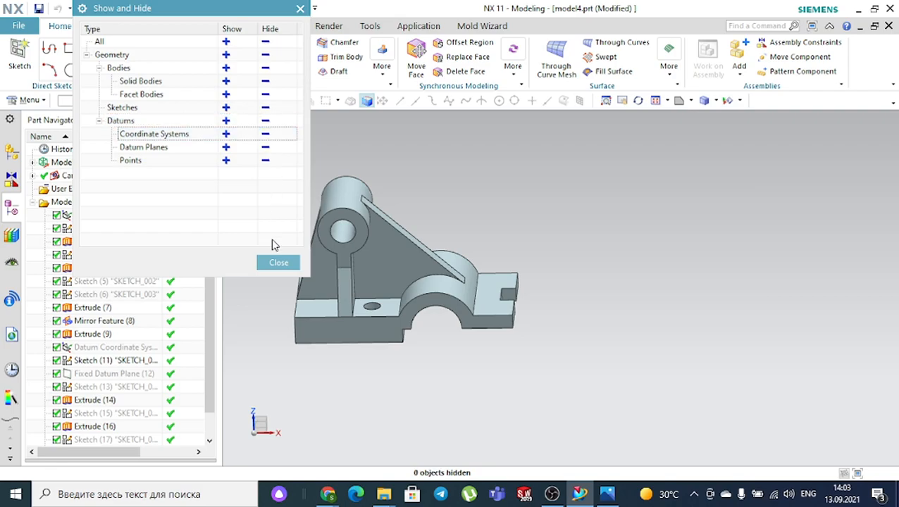
click(278, 262)
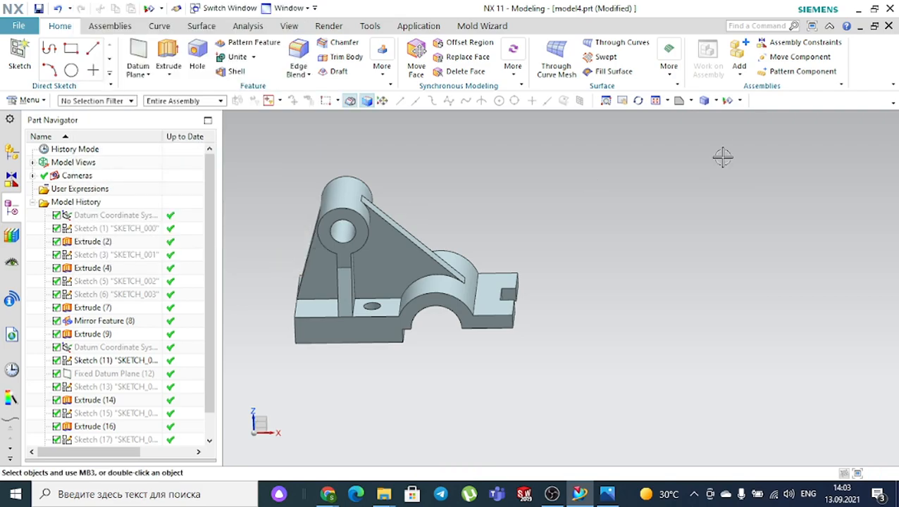
click(691, 101)
click(687, 121)
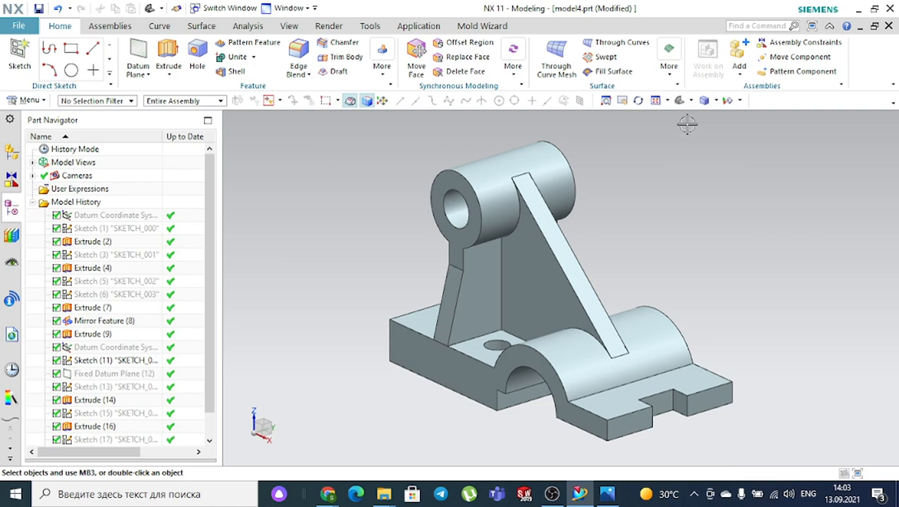
- Bring up reference drawing 2.jpg in Photos and compare it with the NX model
click(608, 496)
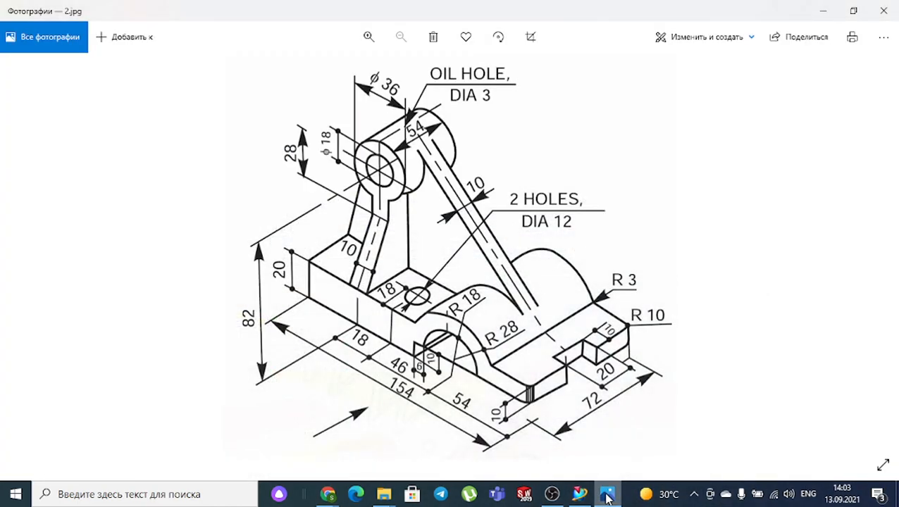
click(608, 496)
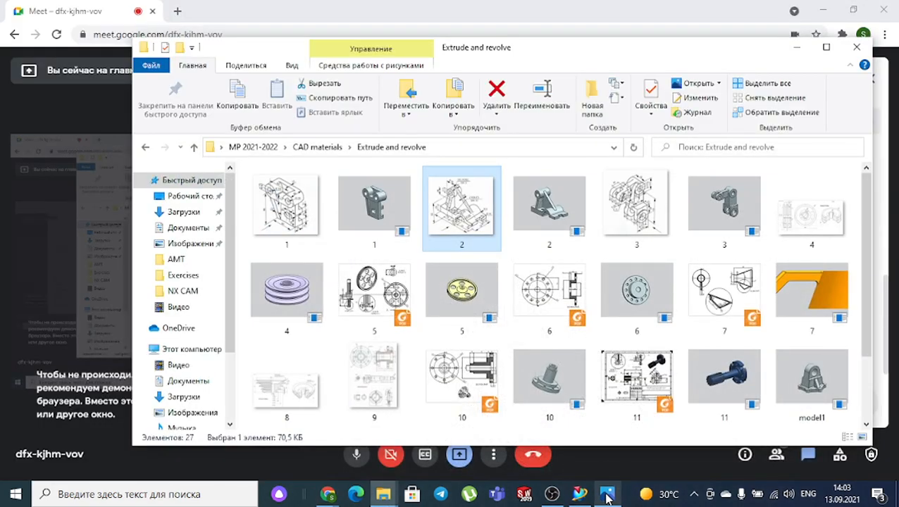
click(607, 496)
click(585, 496)
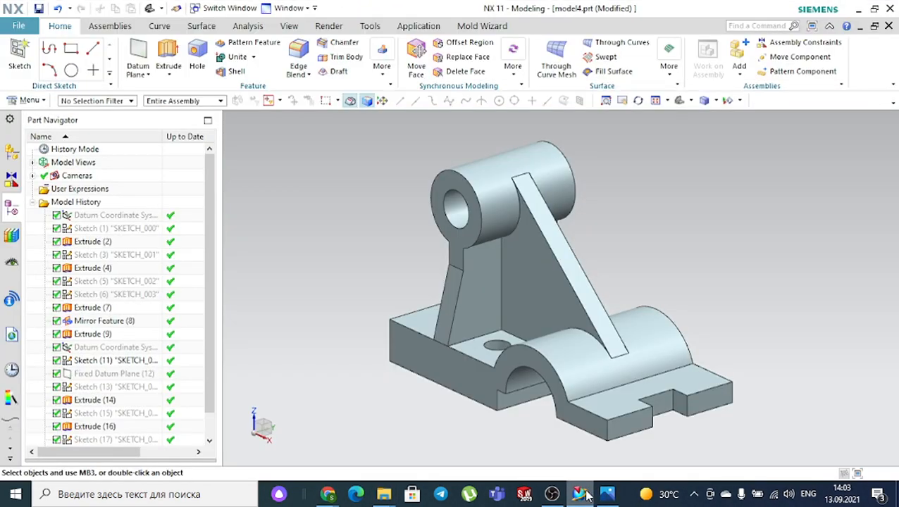
- Recheck the drawing against the bracket model, then bring the Google Meet call forward
click(611, 497)
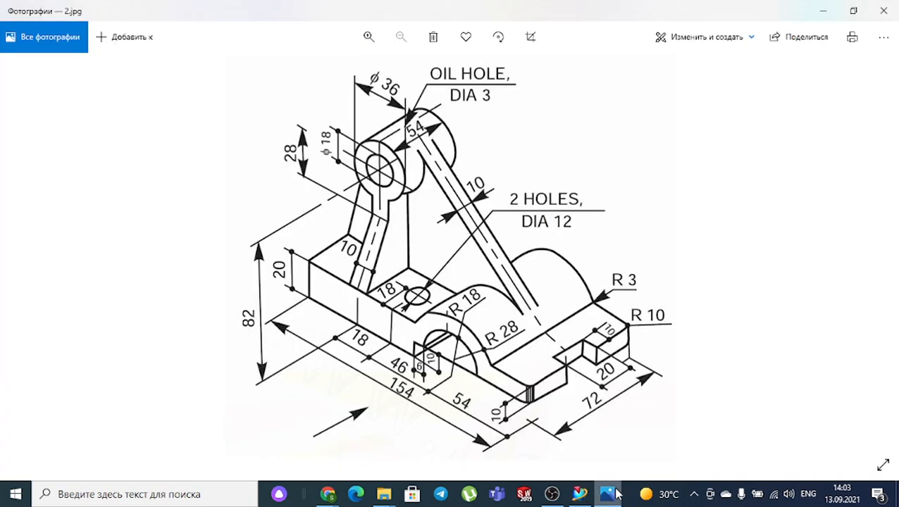
click(581, 496)
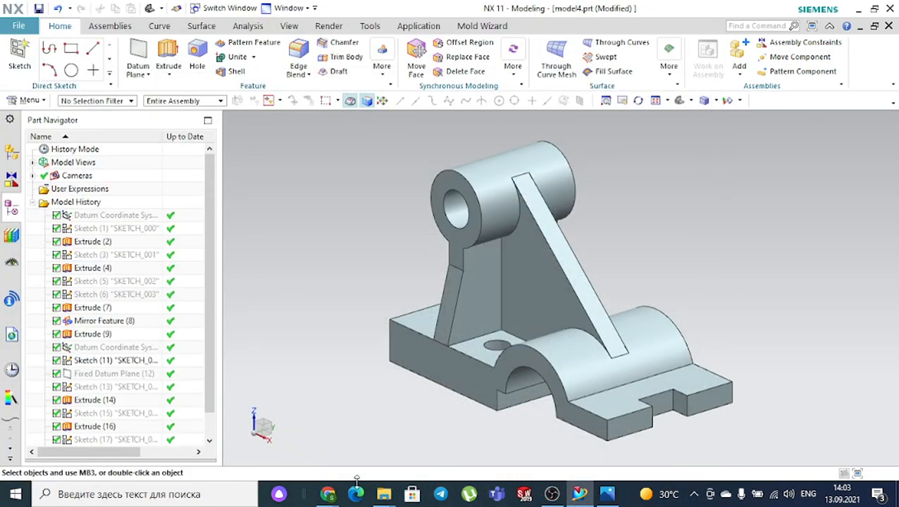
mouse_move(327, 494)
click(295, 457)
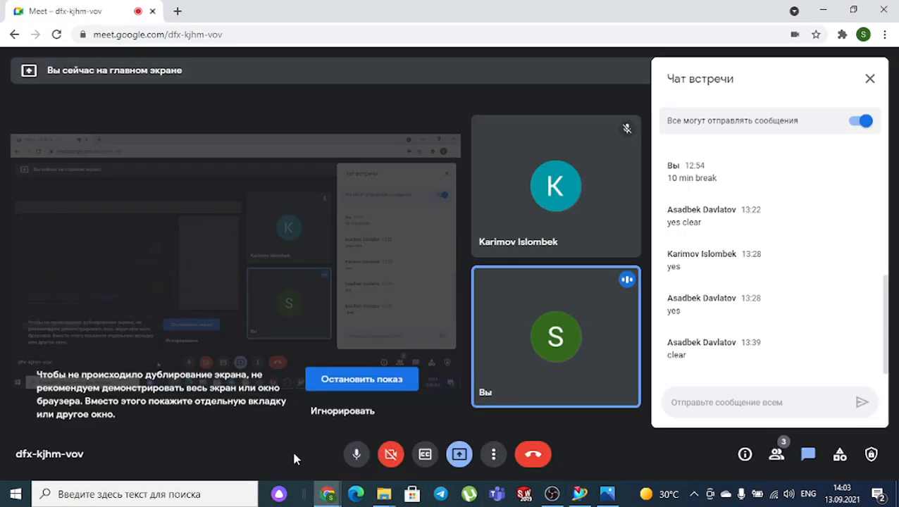